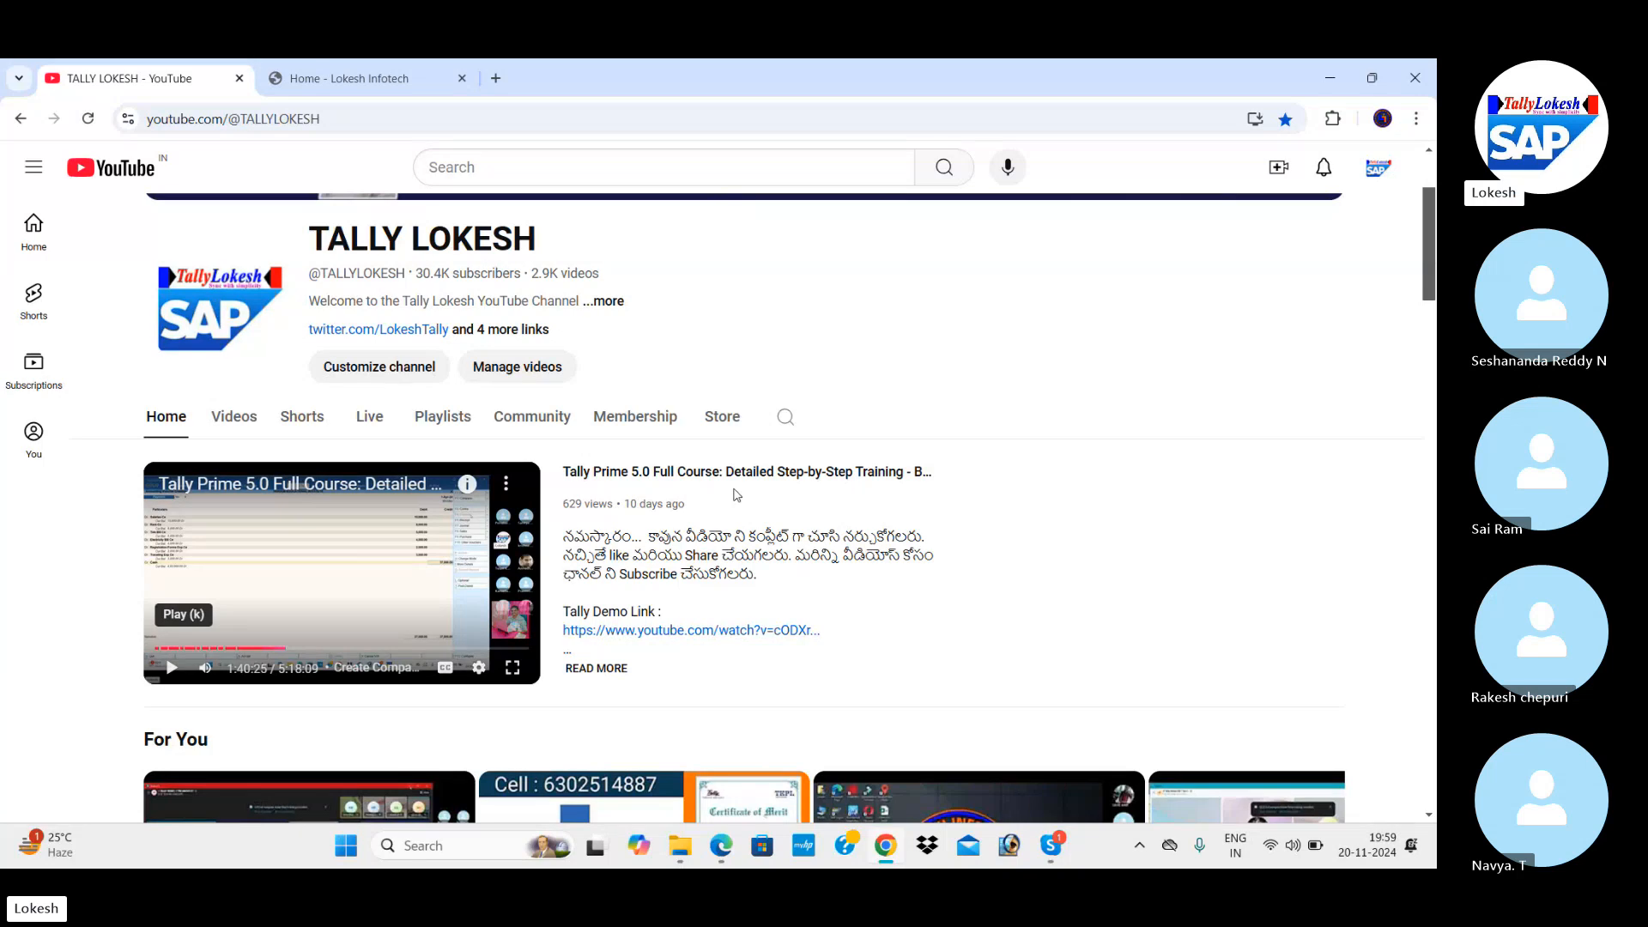
Look over the Tally Lokesh YouTube channel page and the photo slideshow on the Lokesh Infotech home page
scroll(735, 495, up, 3)
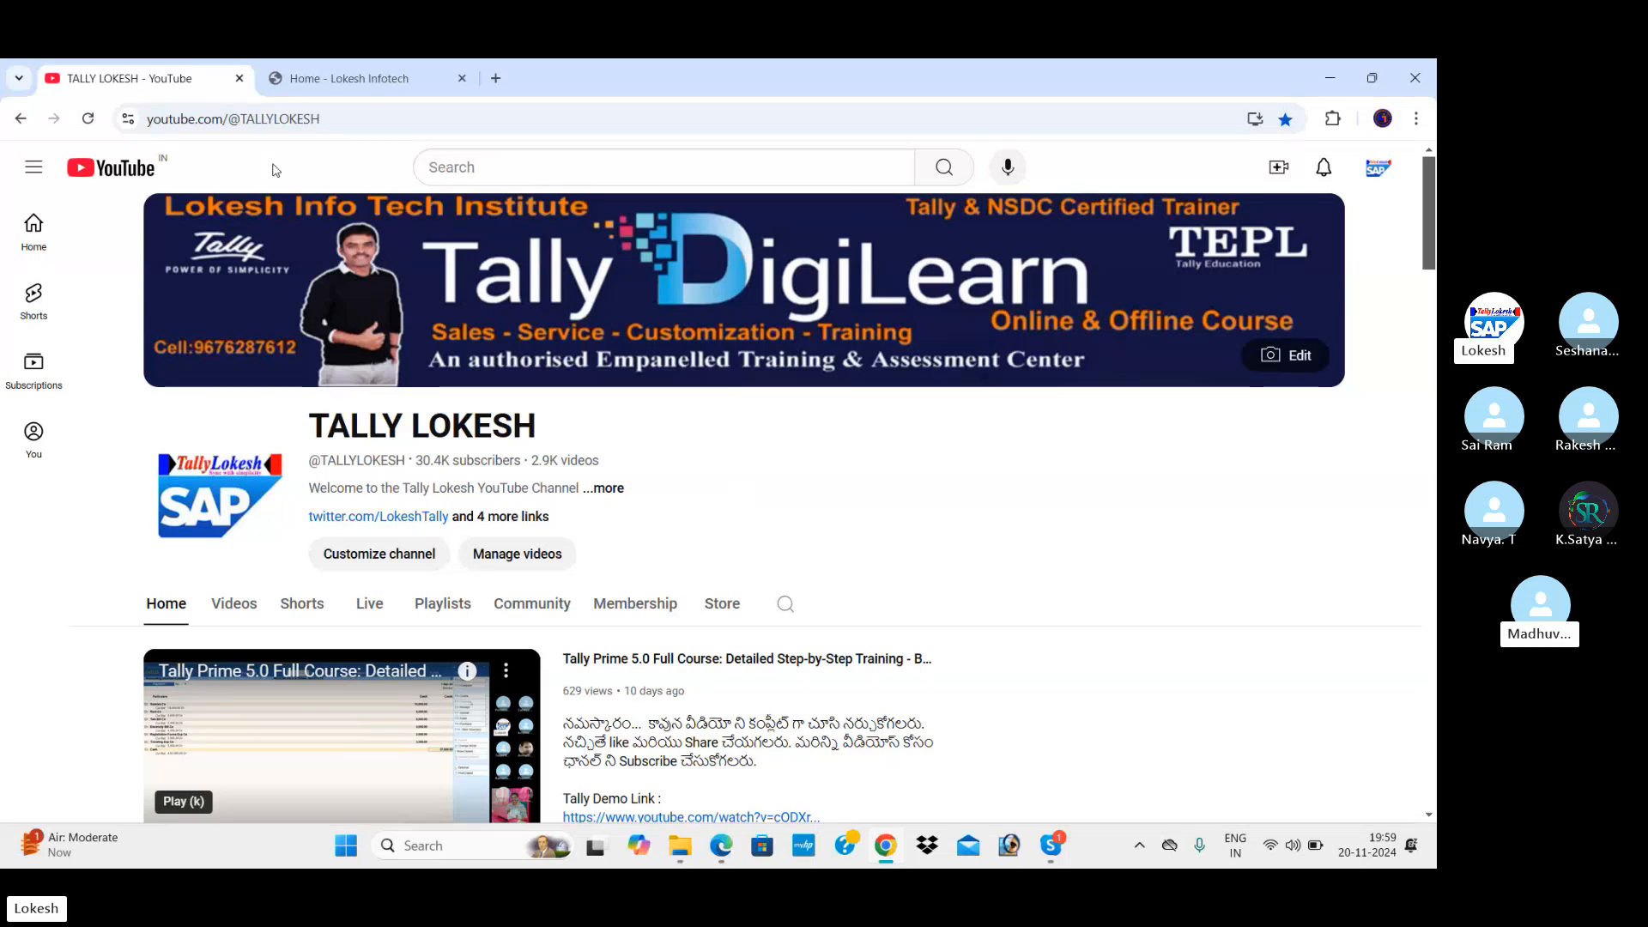
click(393, 76)
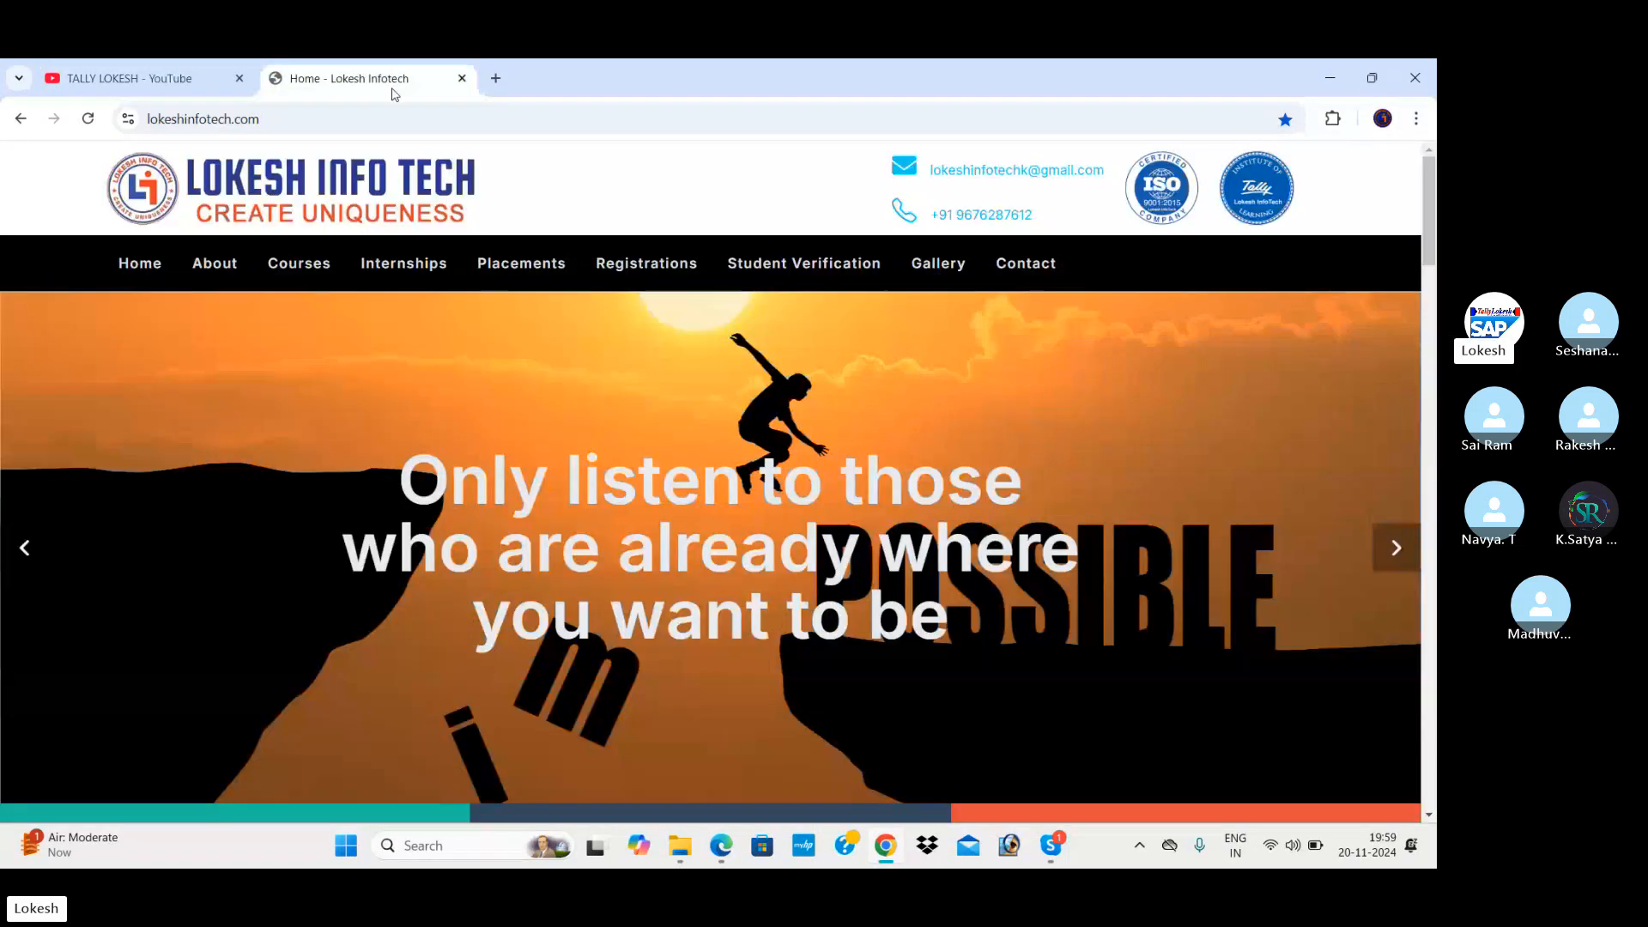
click(32, 562)
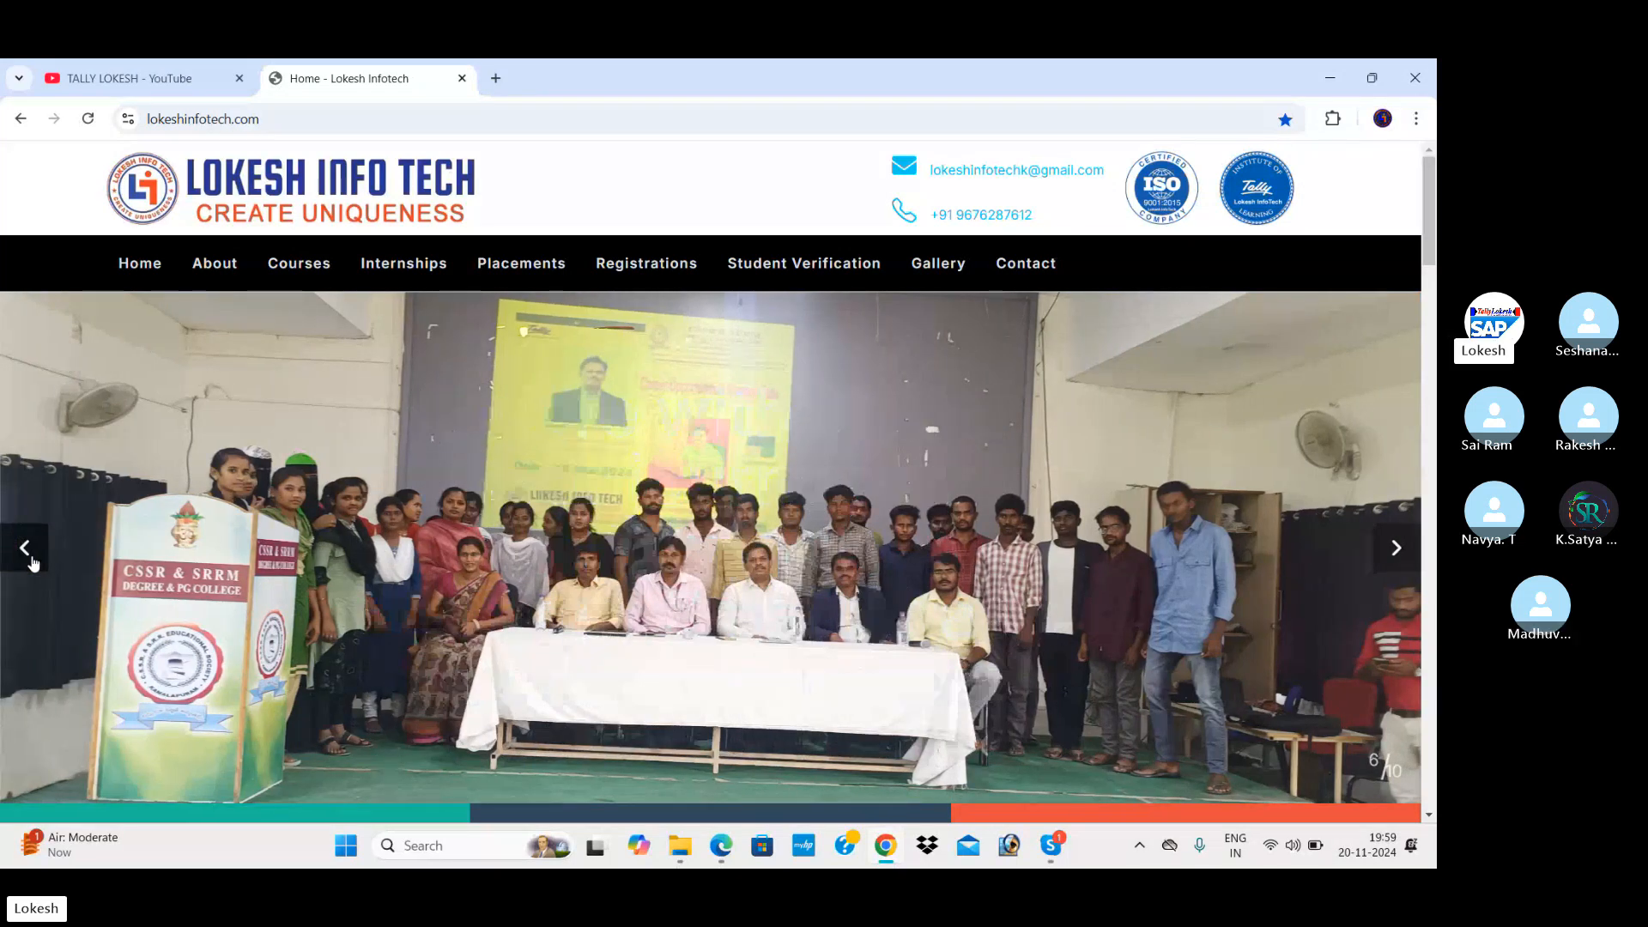
double_click(31, 562)
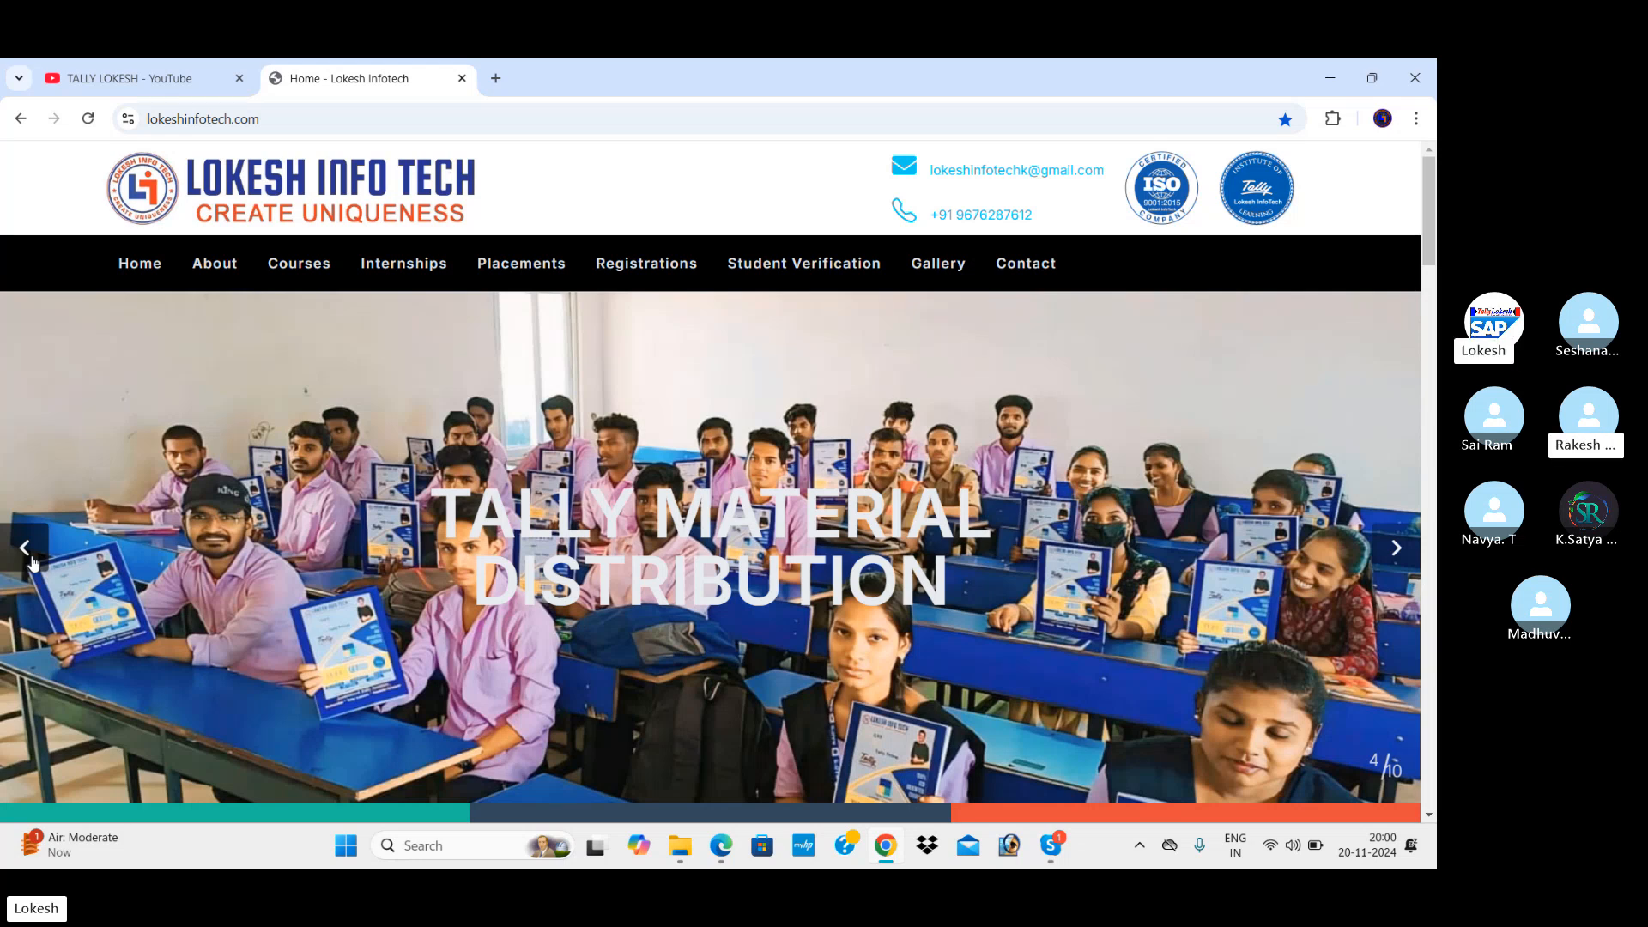
Switch to the Skype group call and ring the members who are not on the call from the participants list
key(alt+Tab)
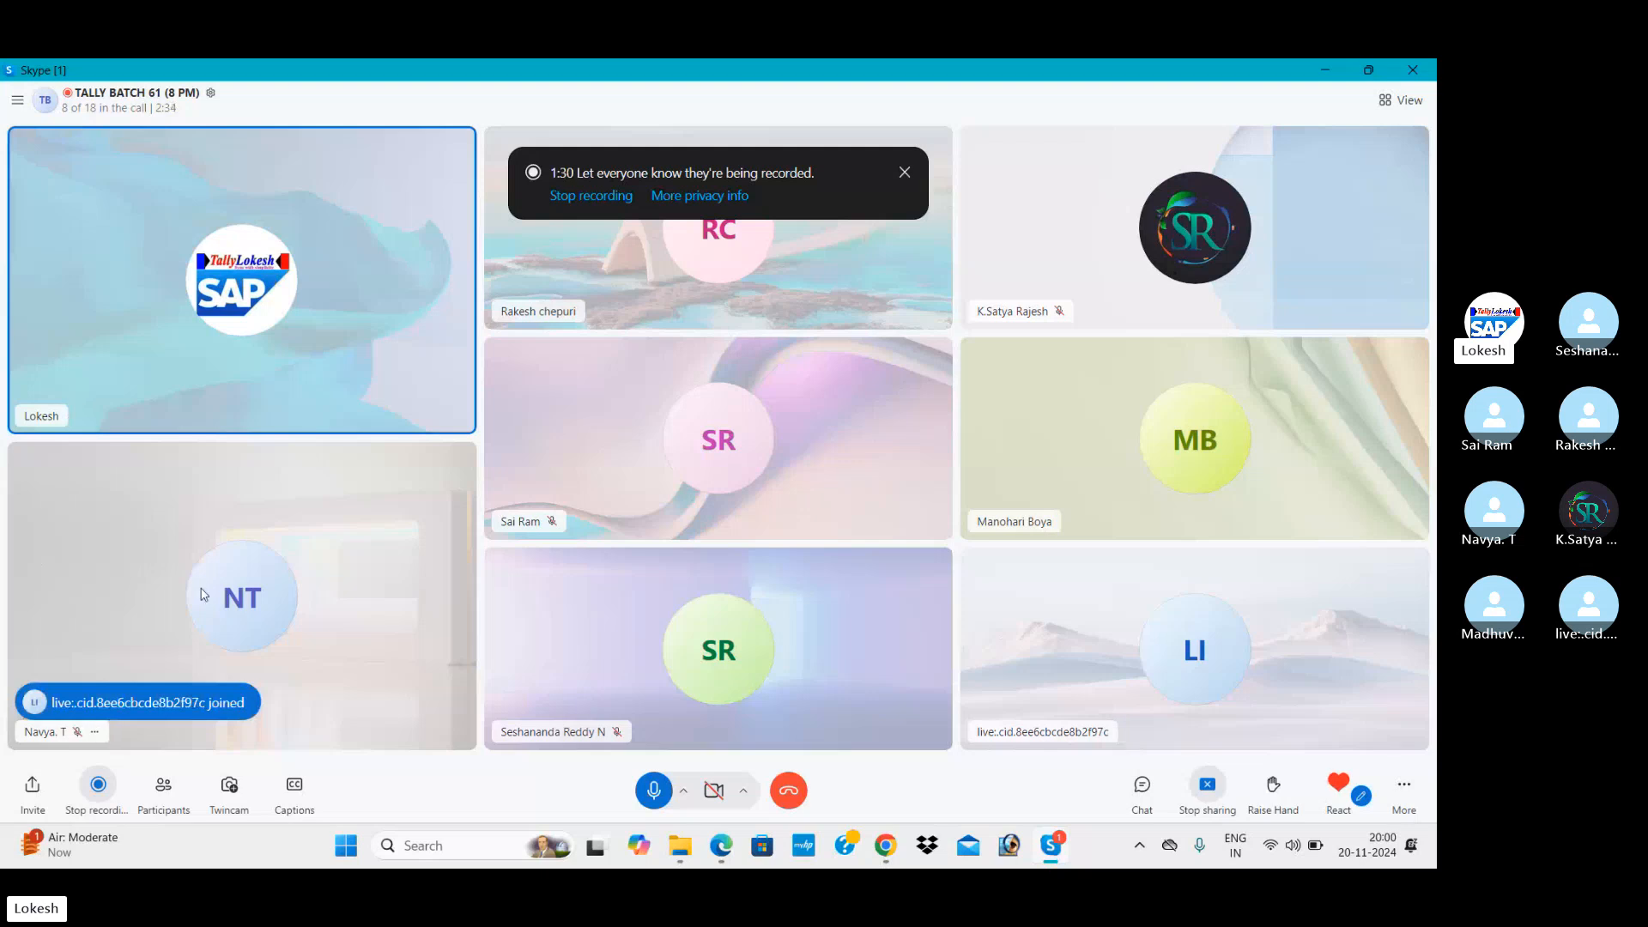
click(167, 803)
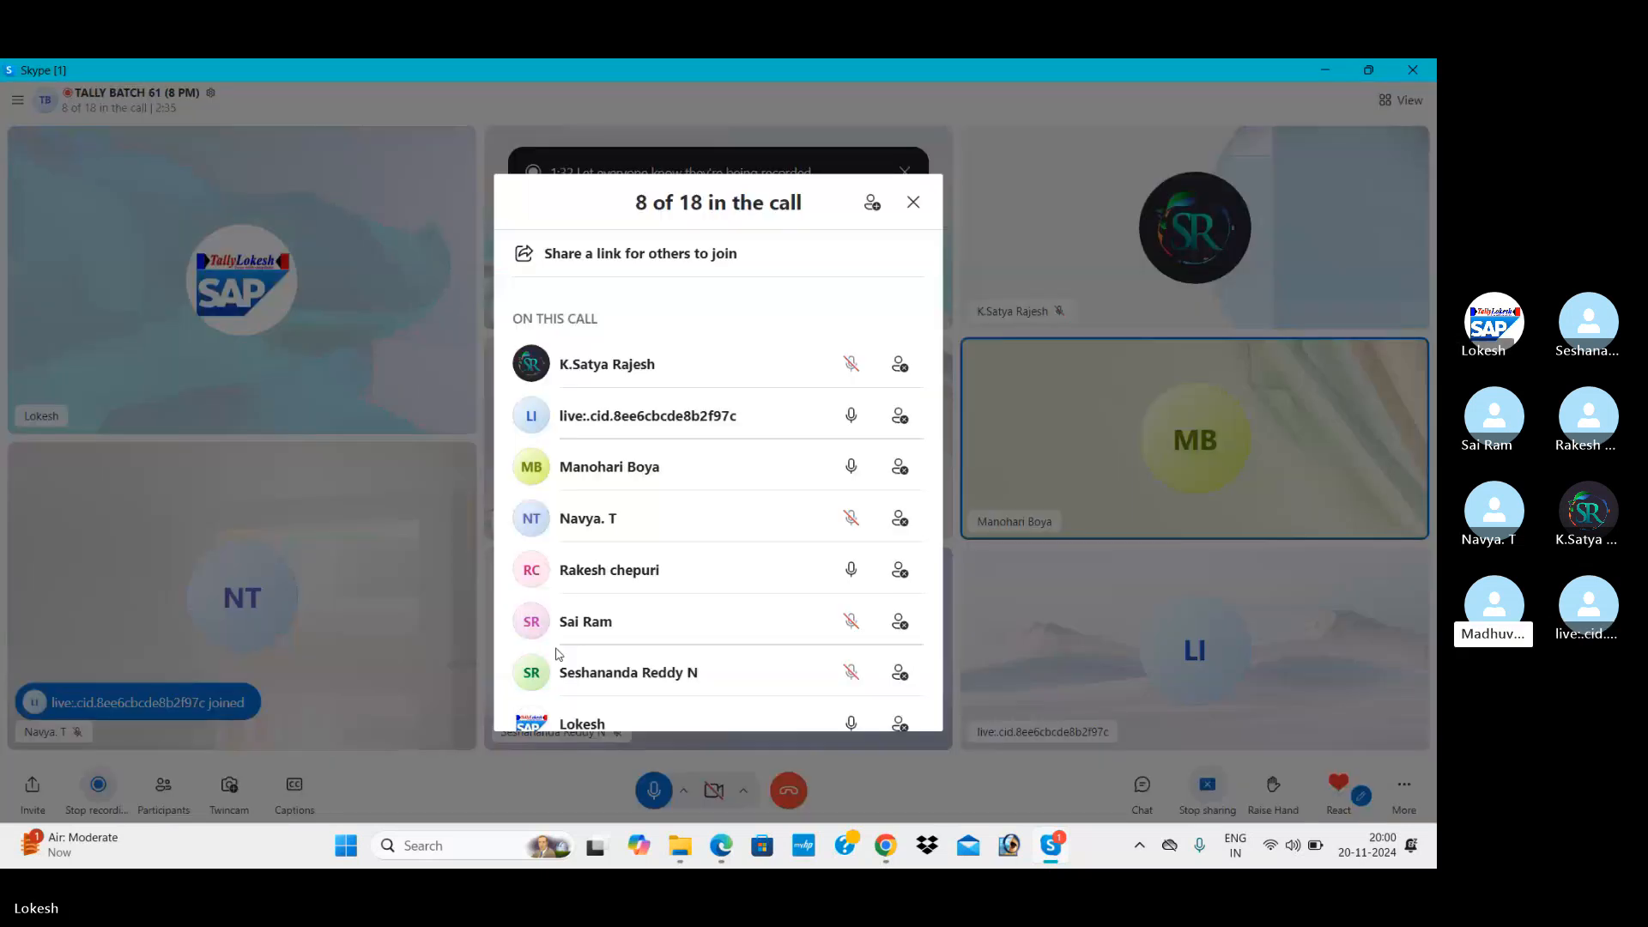
scroll(556, 654, down, 4)
click(899, 447)
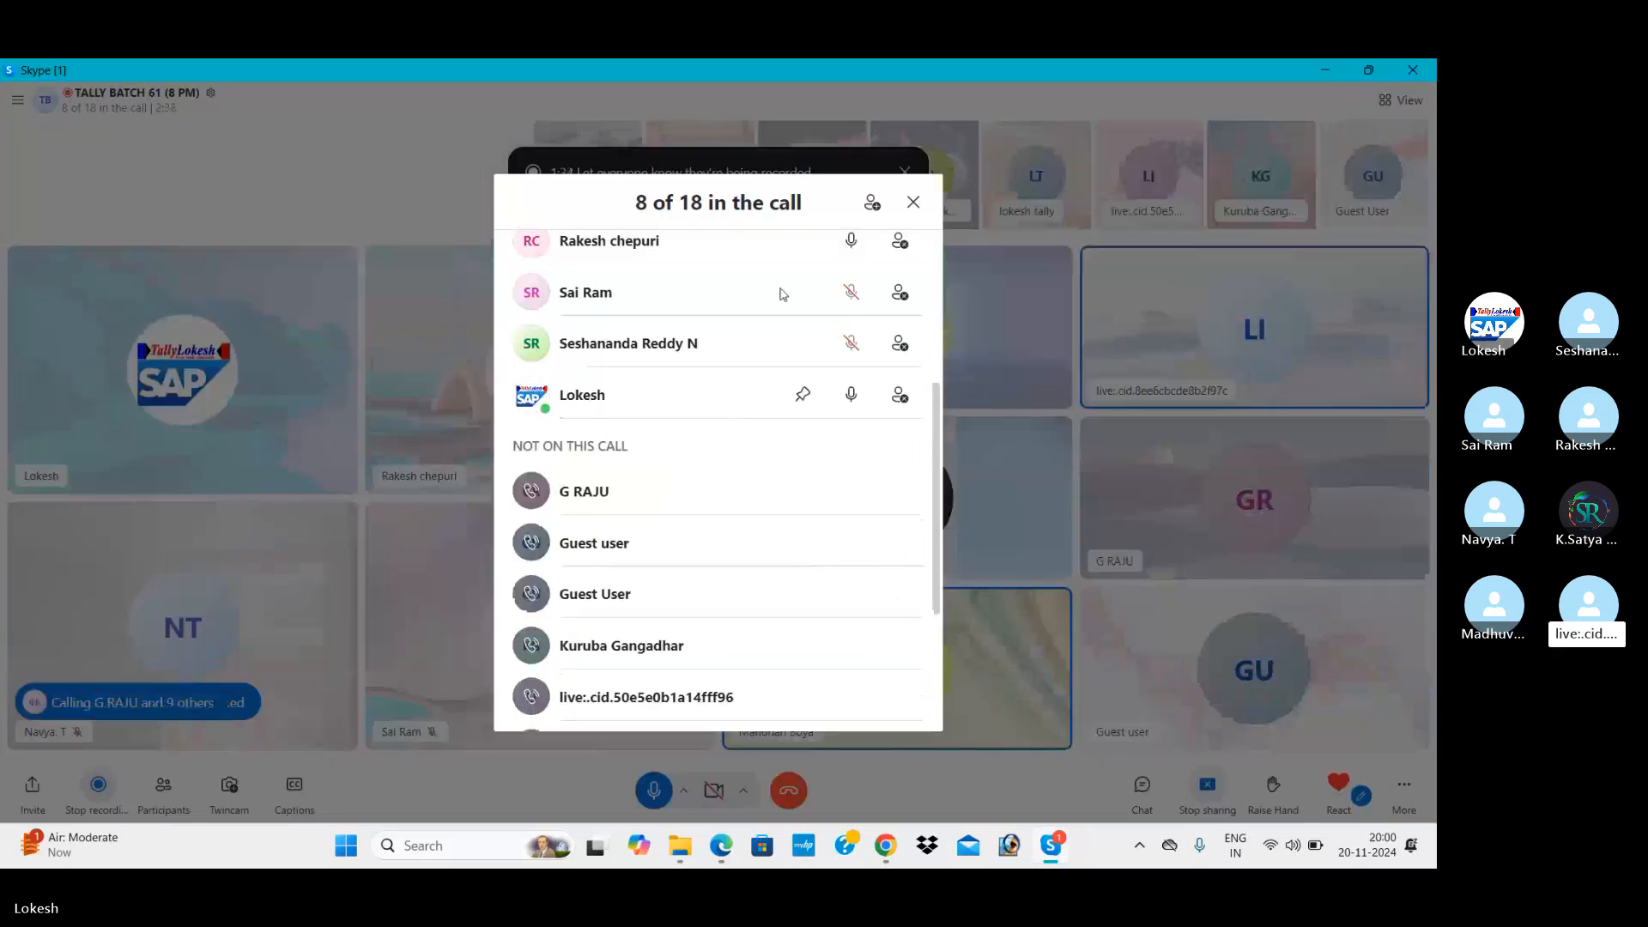
click(913, 203)
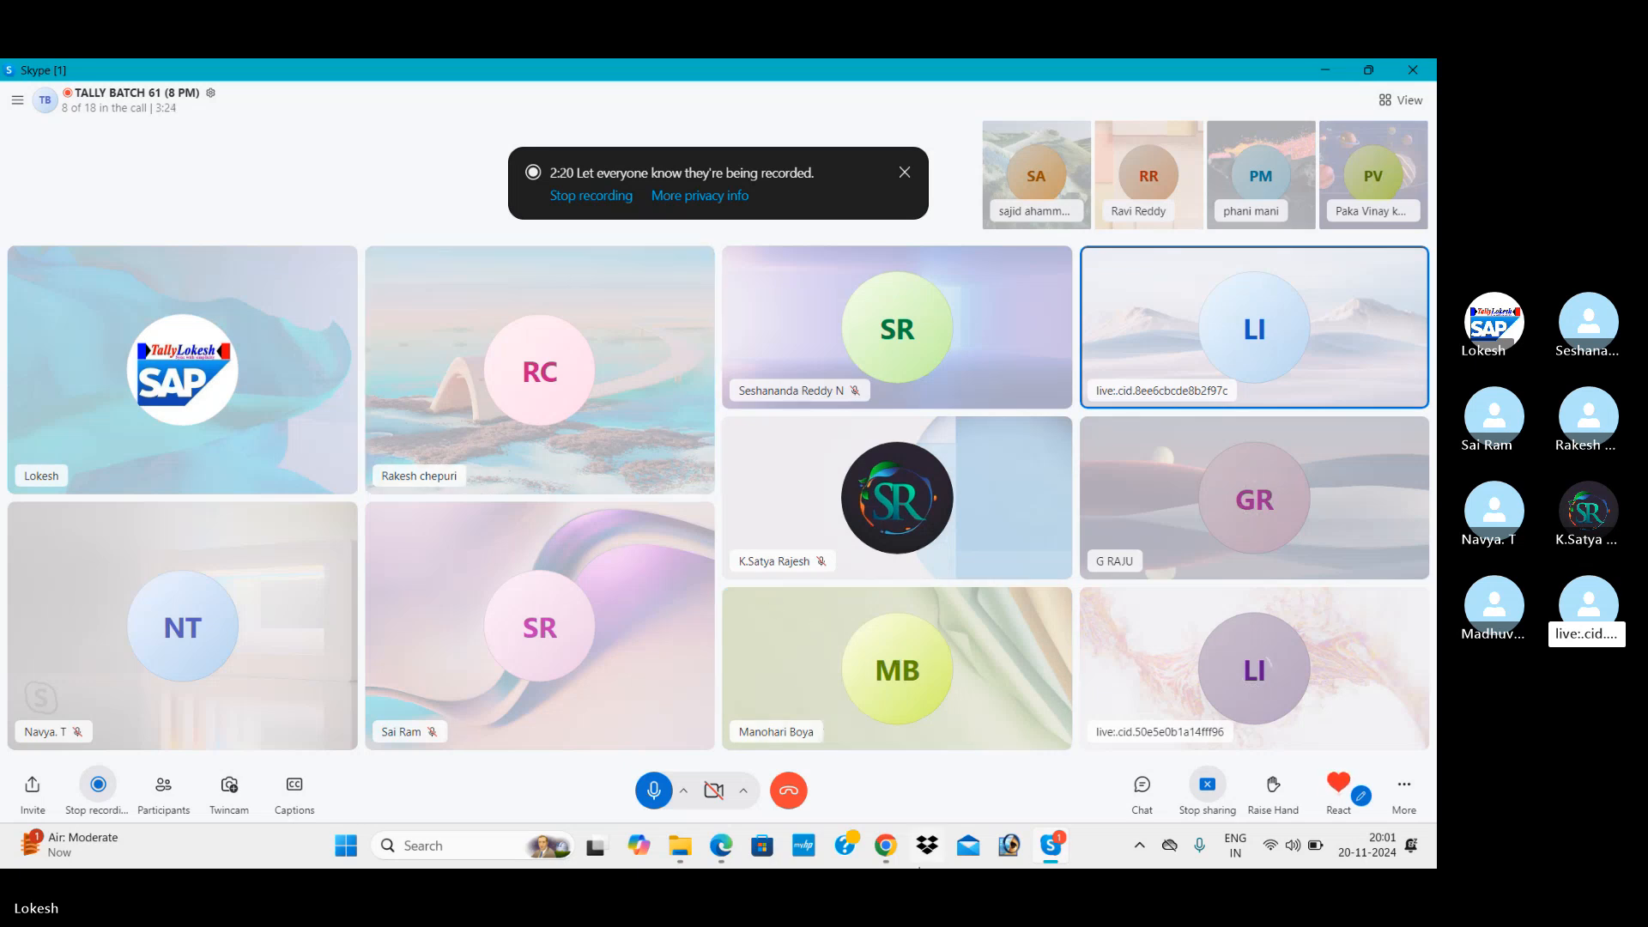
Return to Chrome, minimise its window and launch TallyPrime from the desktop
mouse_move(885, 845)
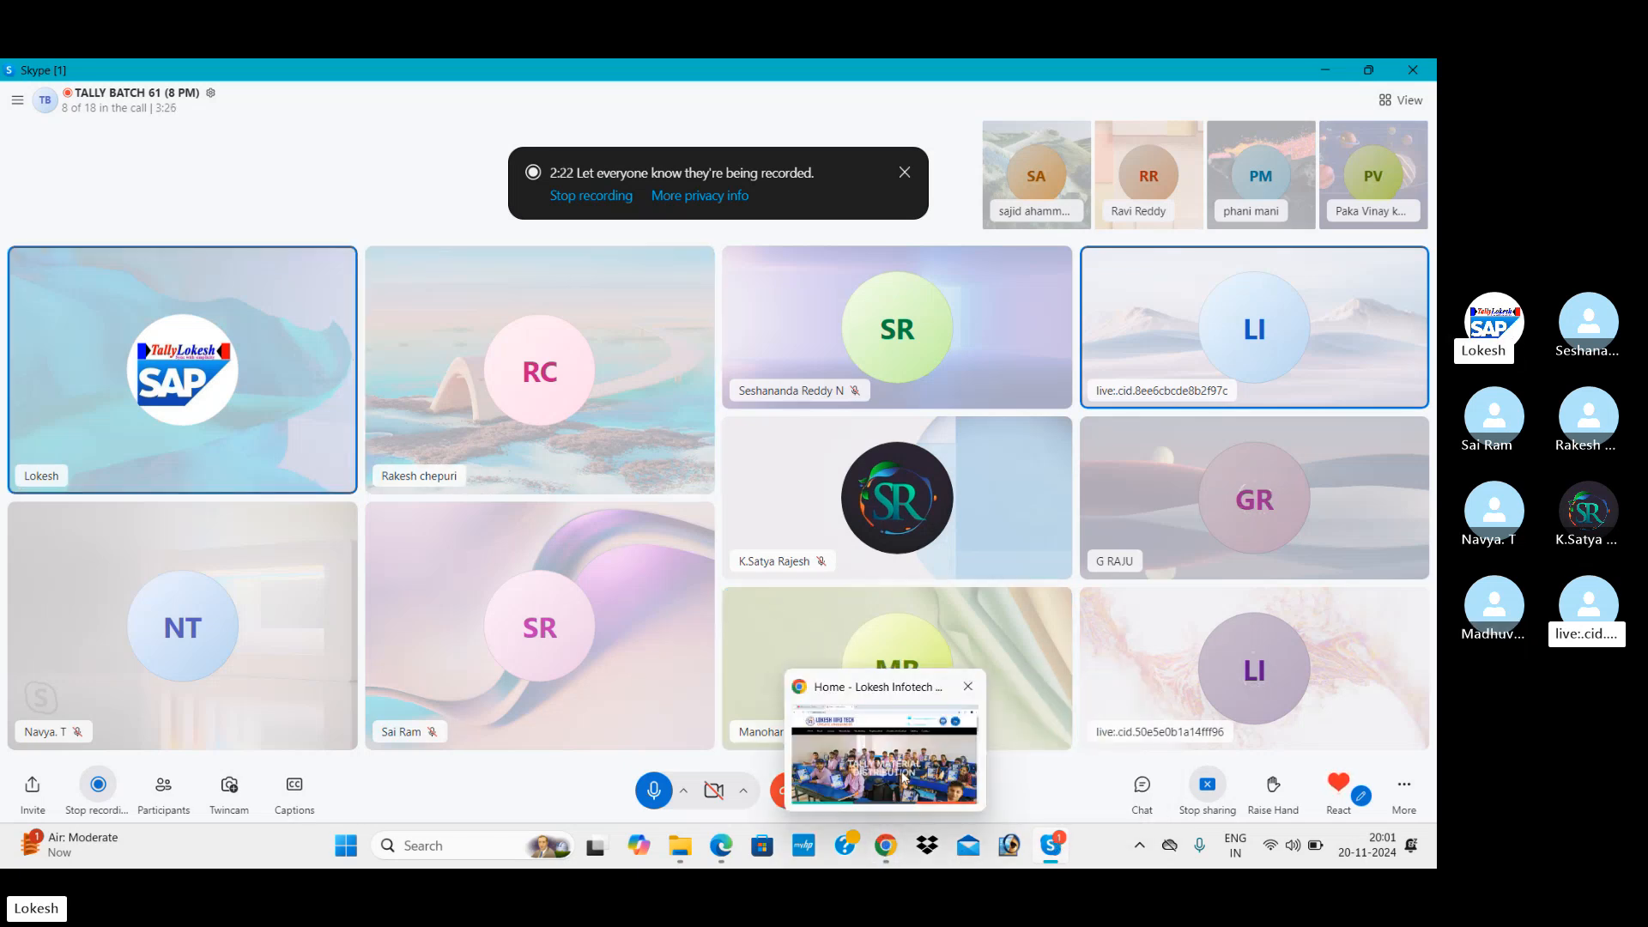
click(902, 776)
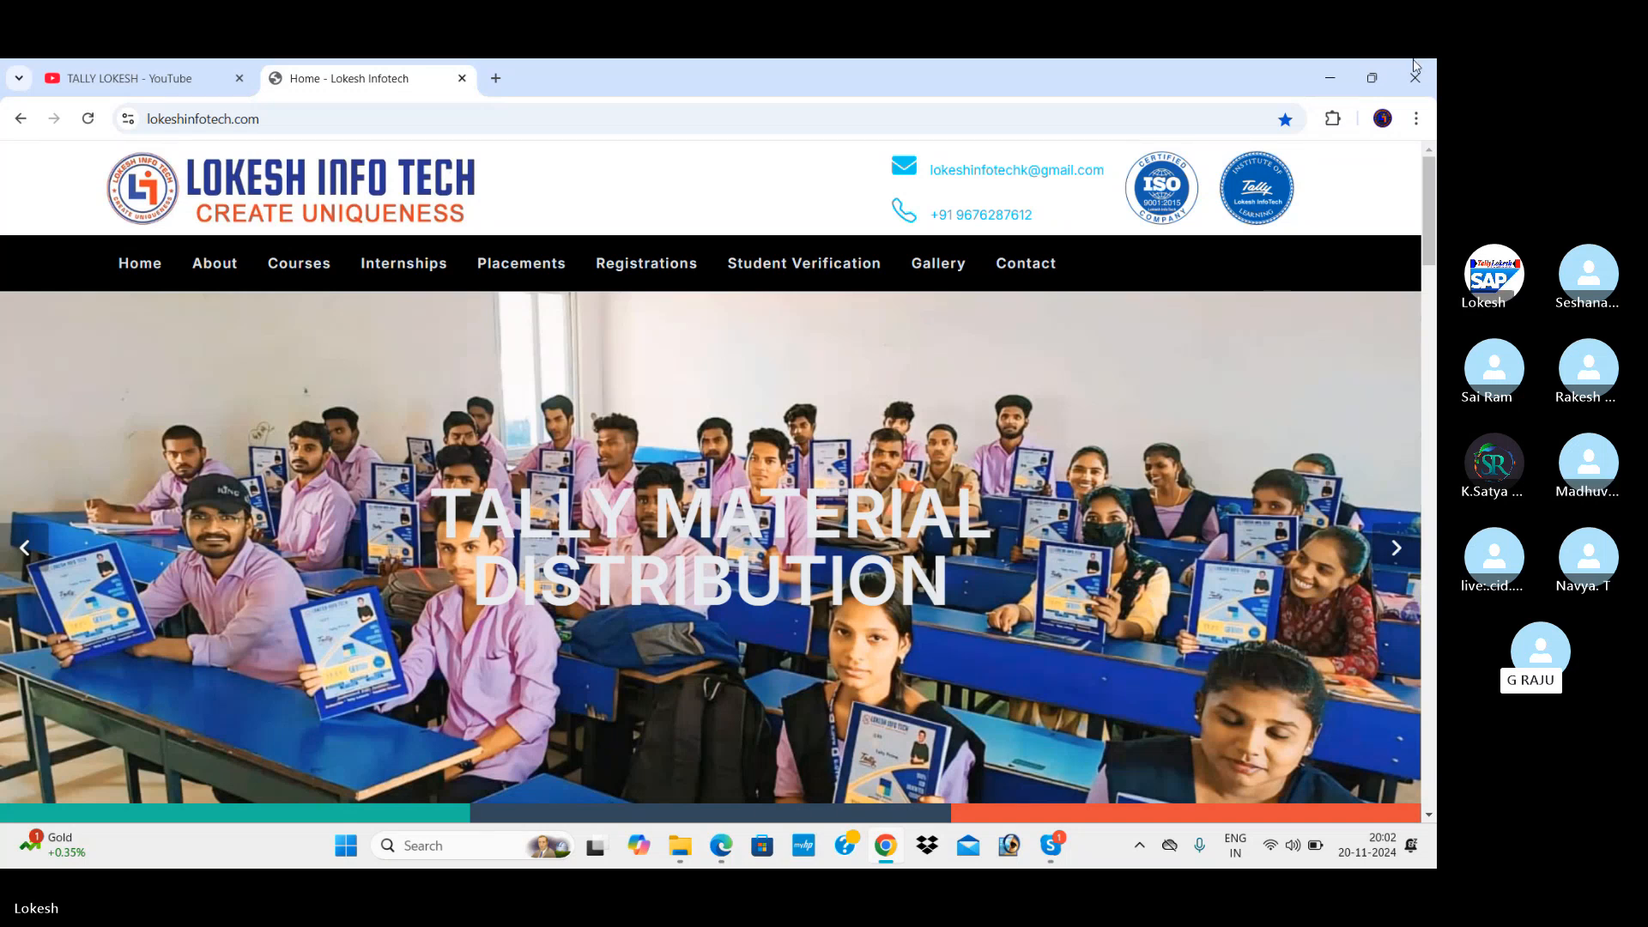
click(1333, 69)
click(1331, 61)
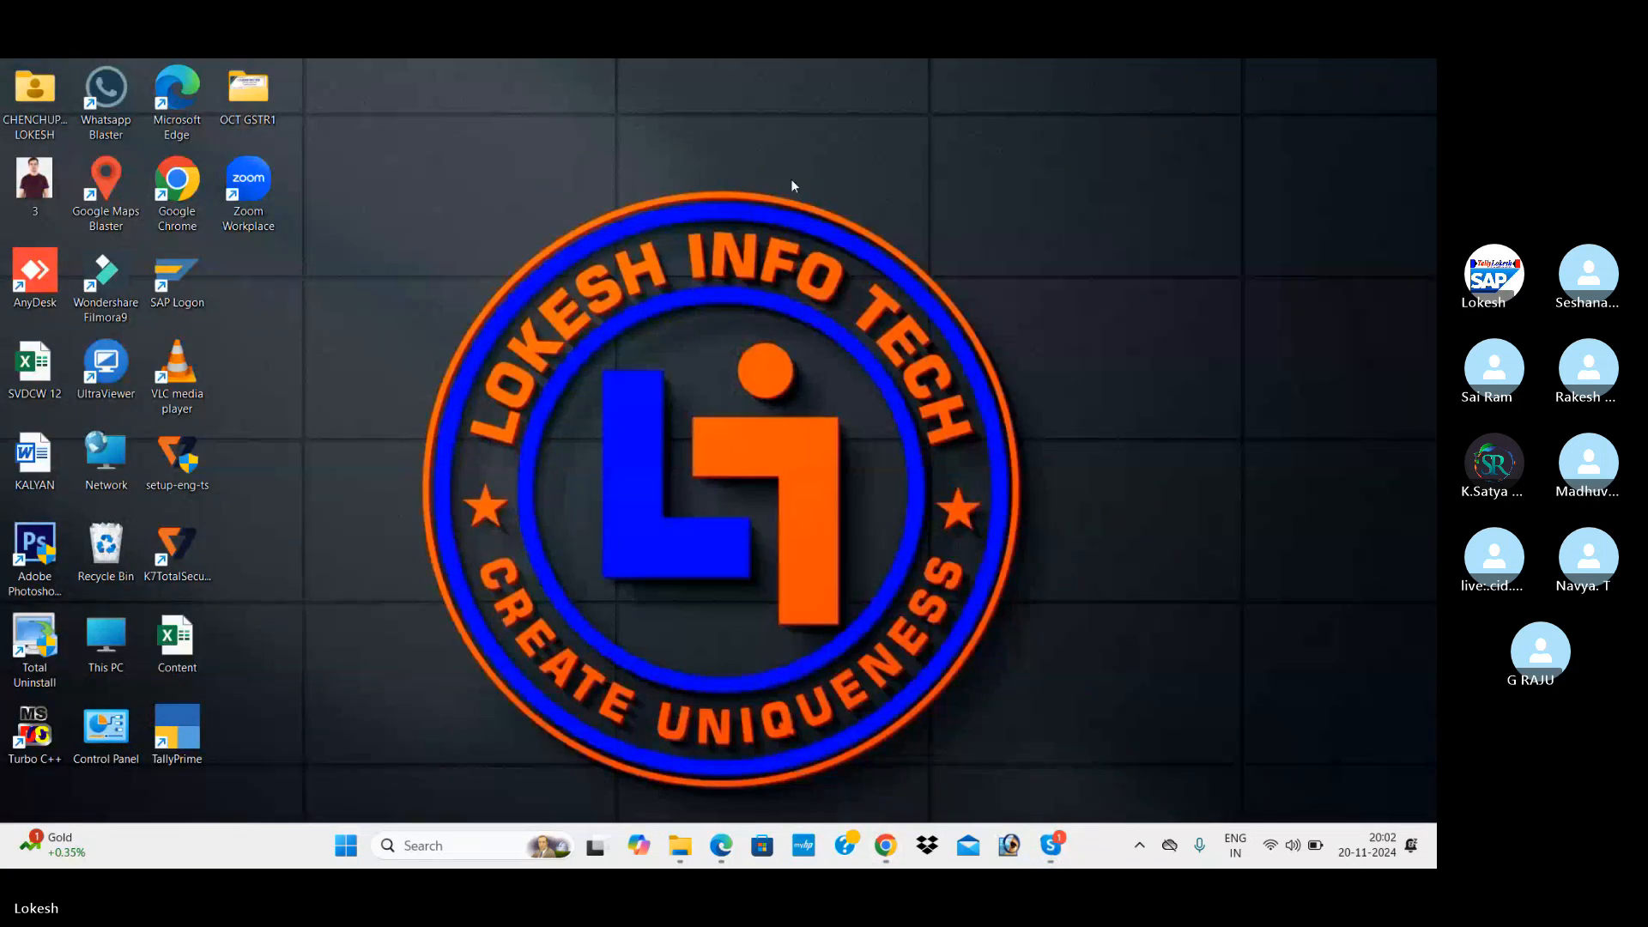
double_click(194, 722)
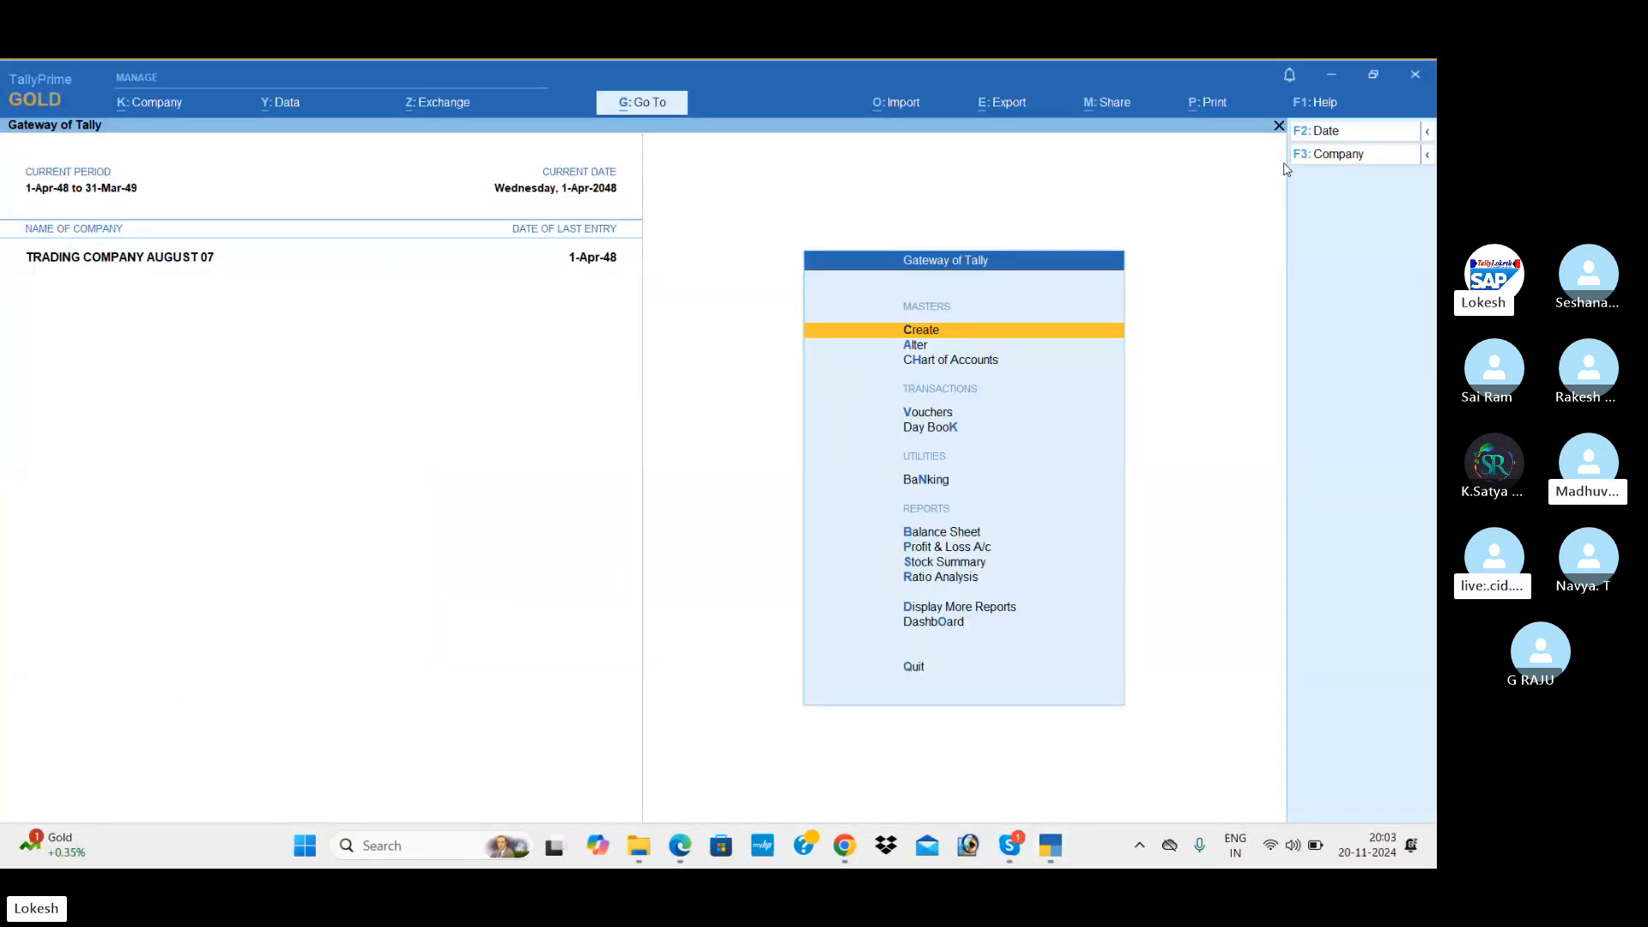
Shut the open company TRADING COMPANY AUGUST 07
click(1338, 156)
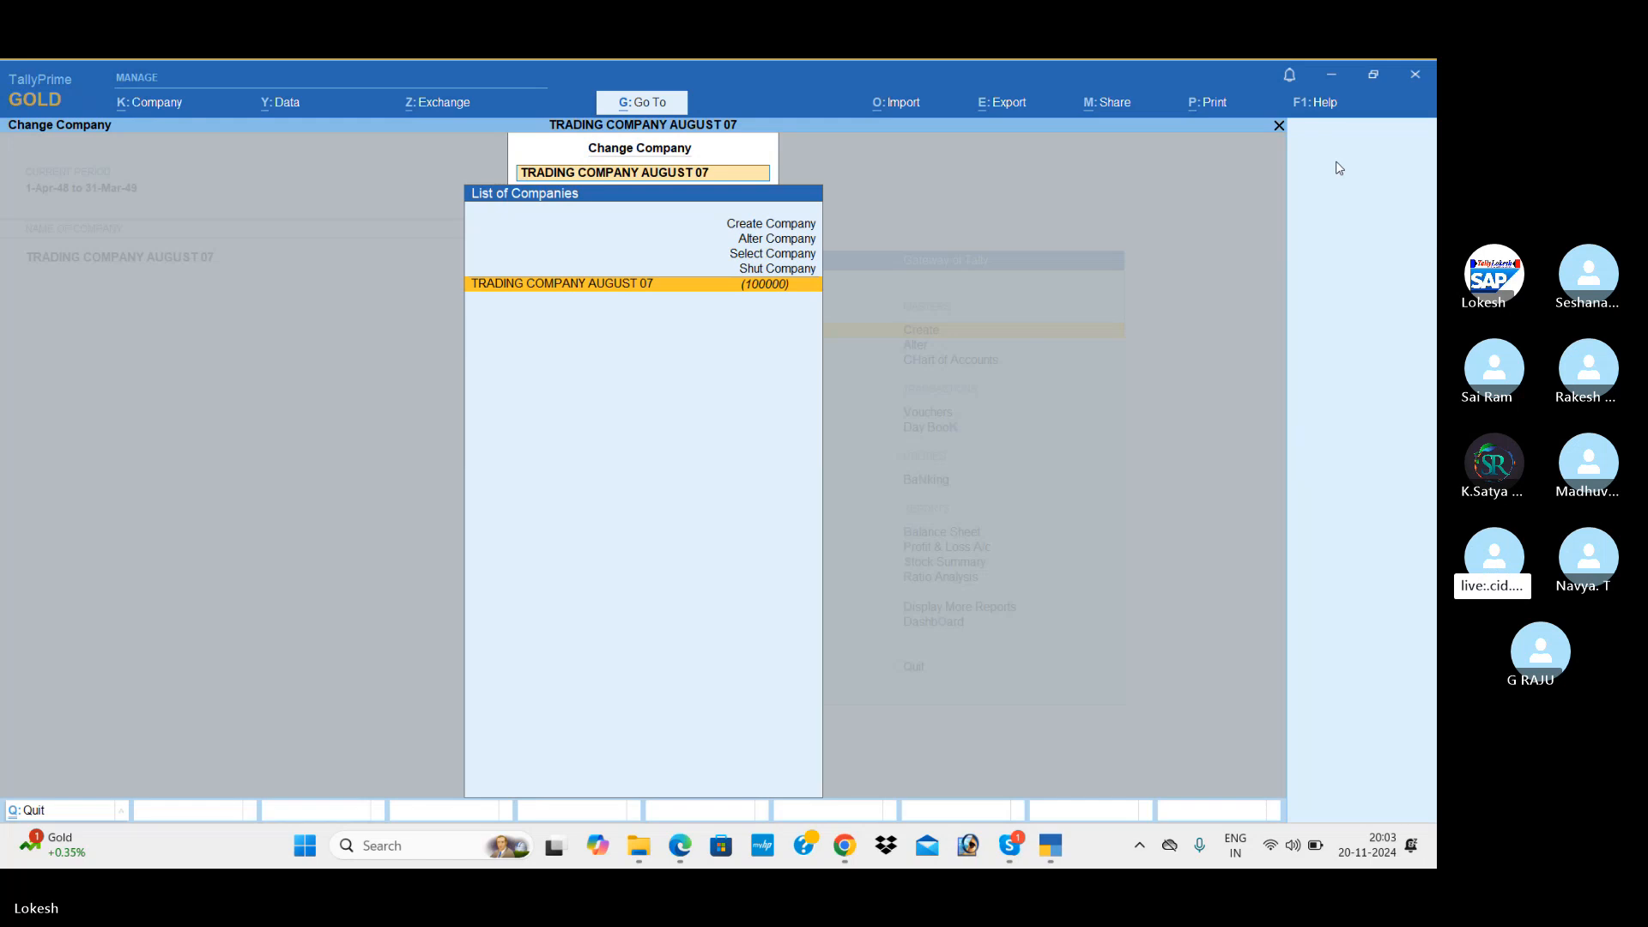
key(Up)
key(Return)
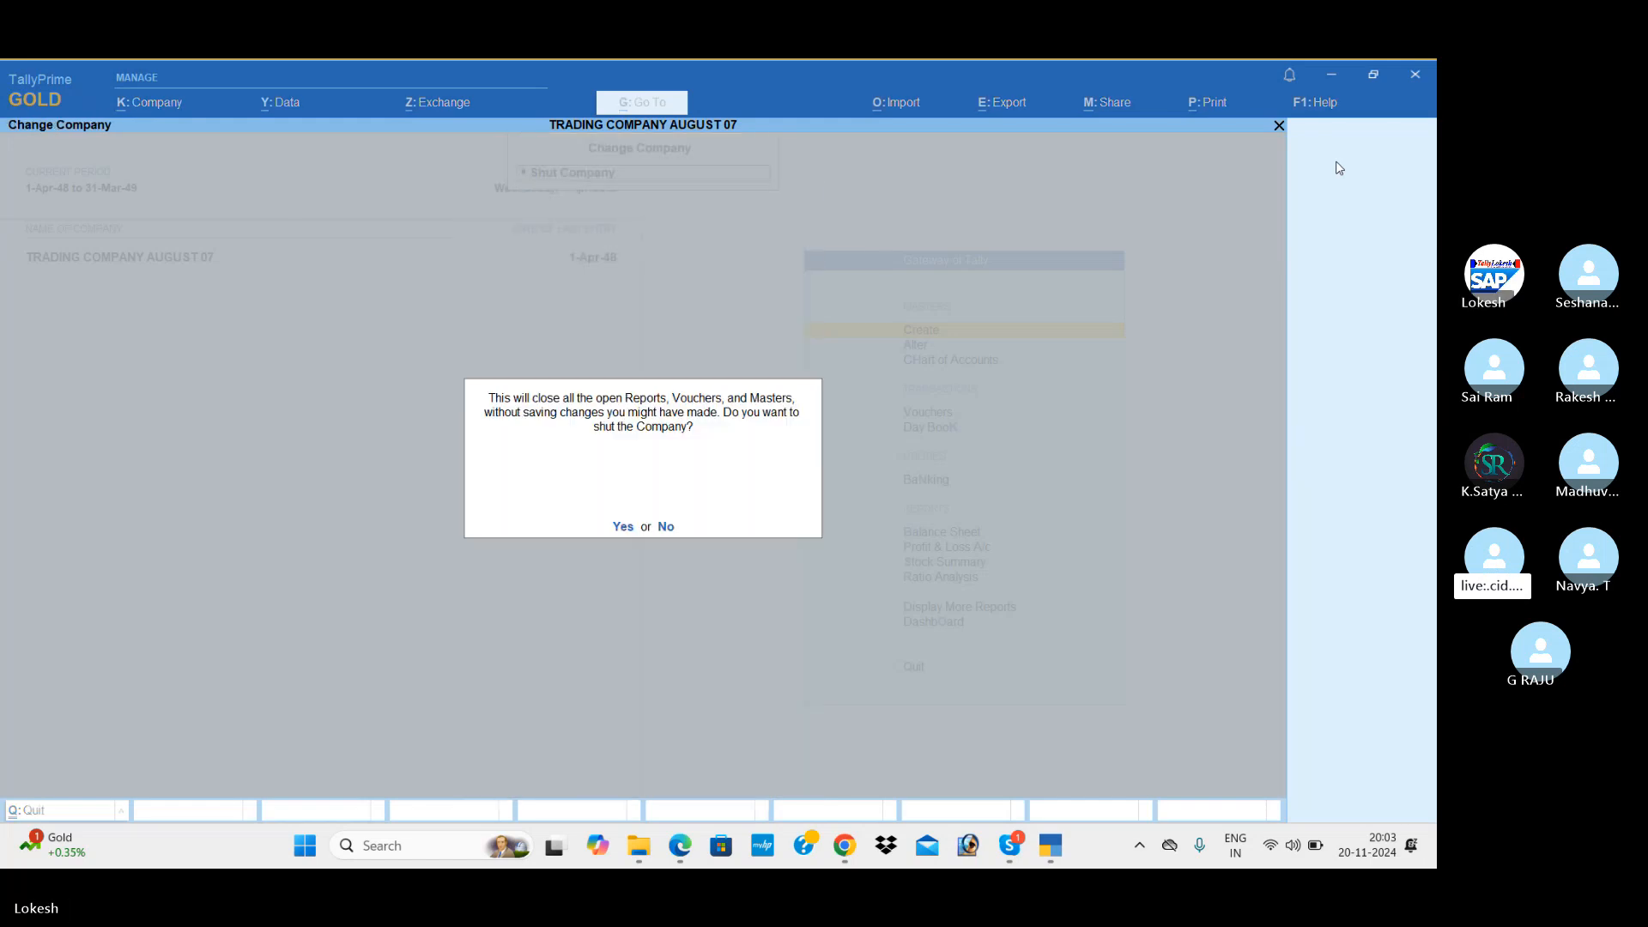
key(Return)
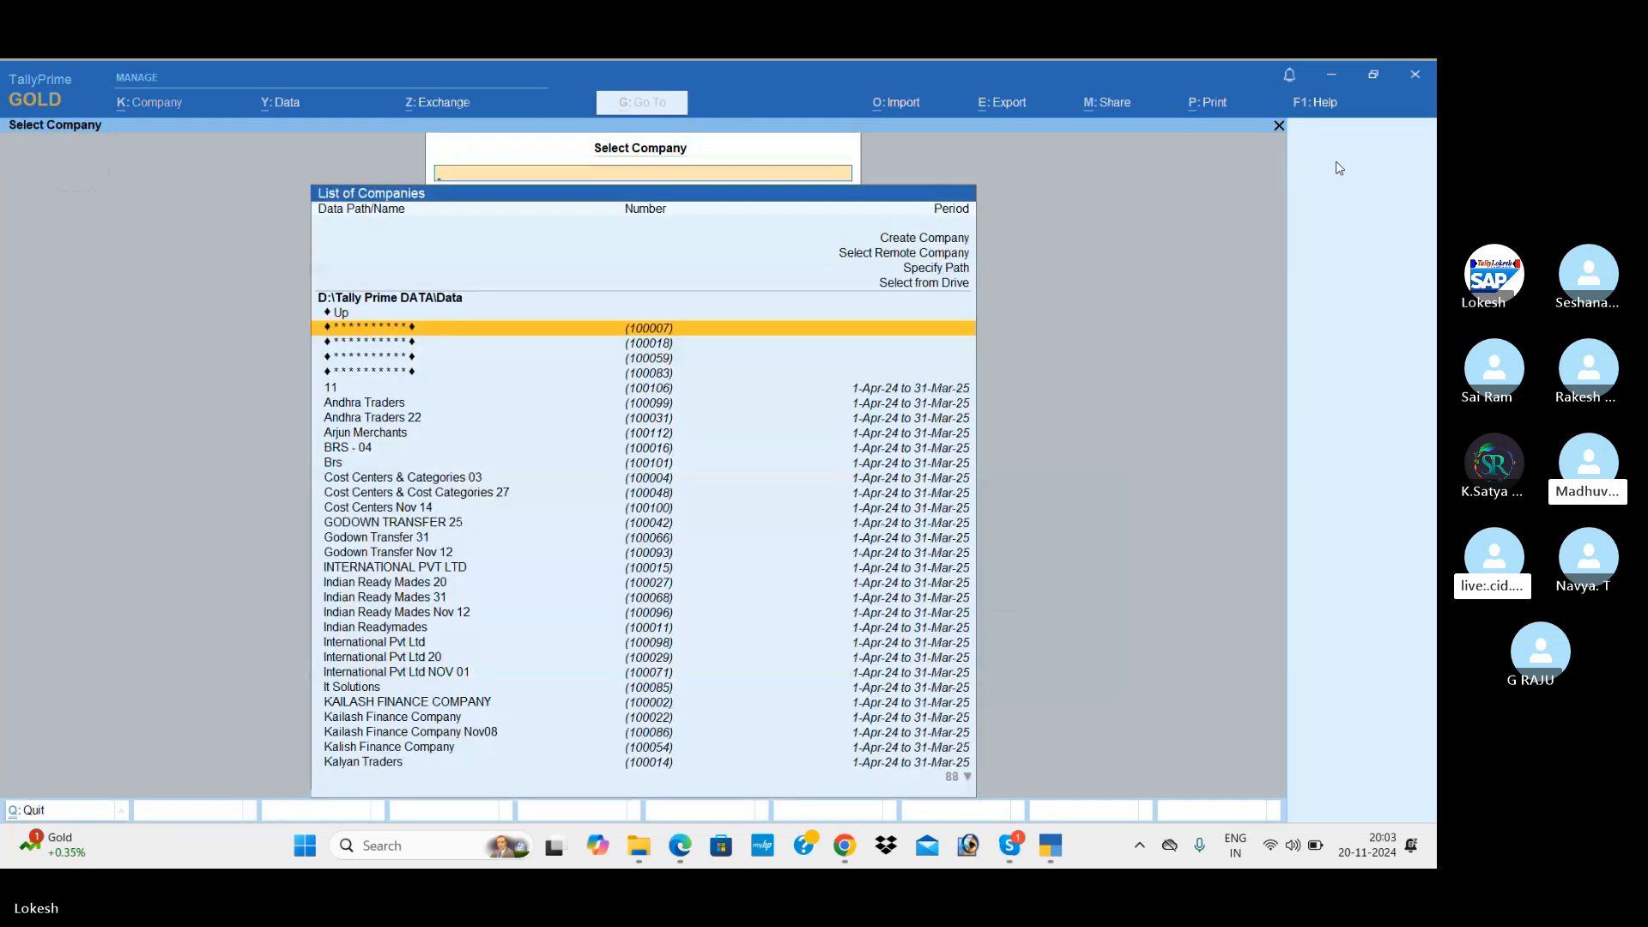
Start creating a new company named Kalyani Enterprises Nov 59, using the same text as the mailing name
key(Up)
key(Up)
key(Up)
key(Up)
key(Up)
key(Return)
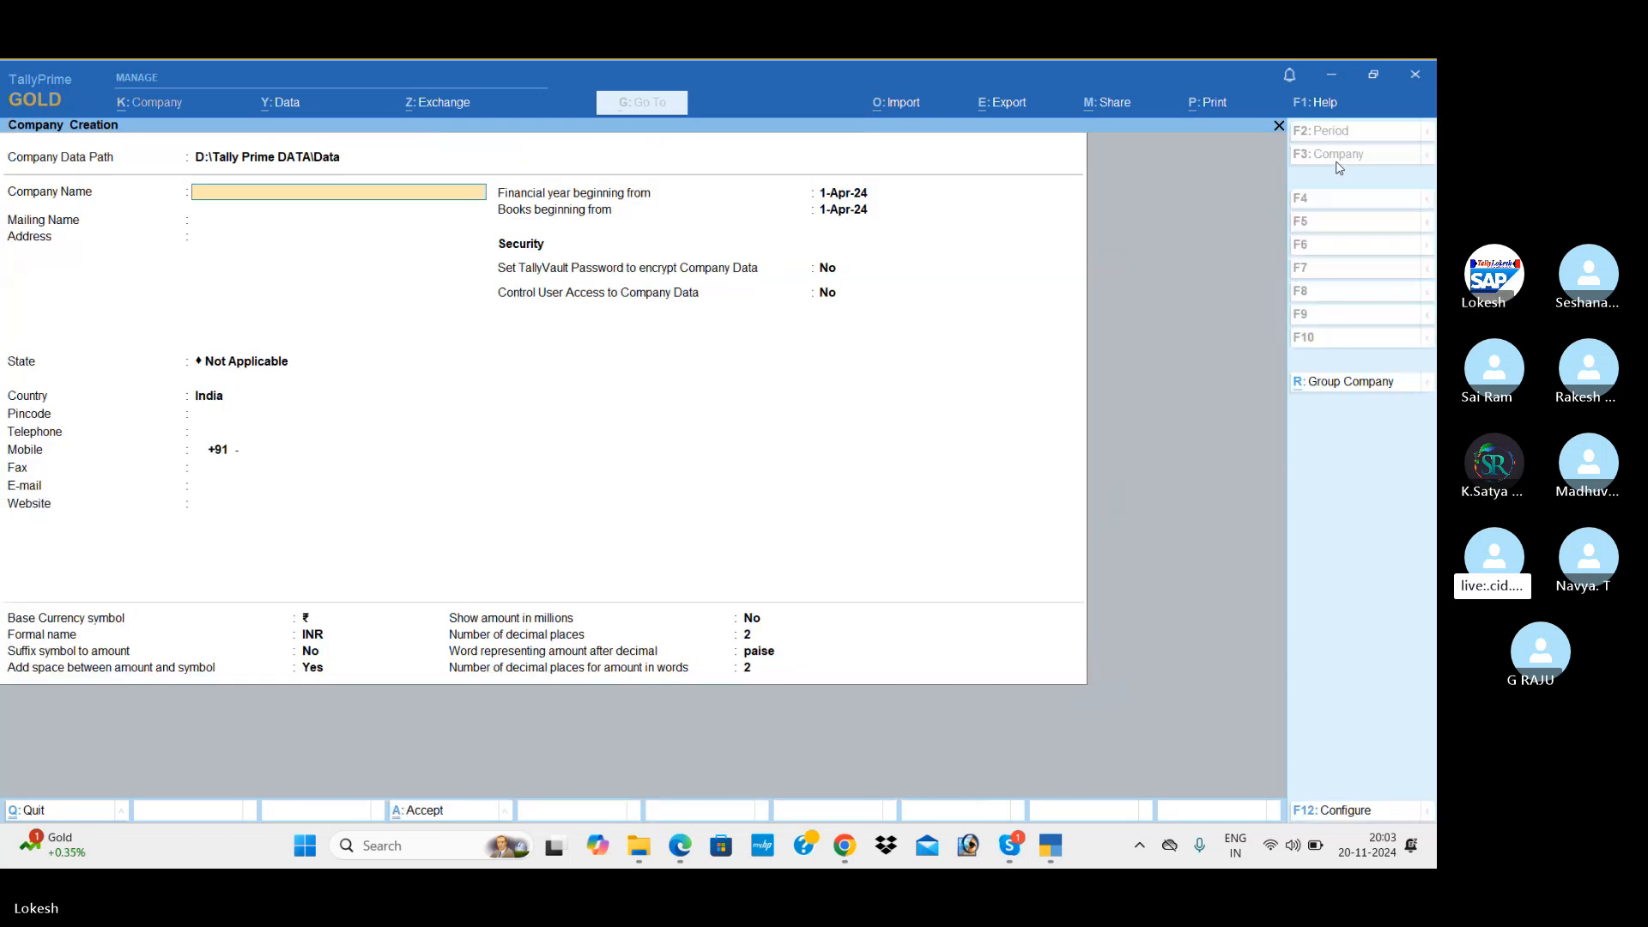
text(Kalyani)
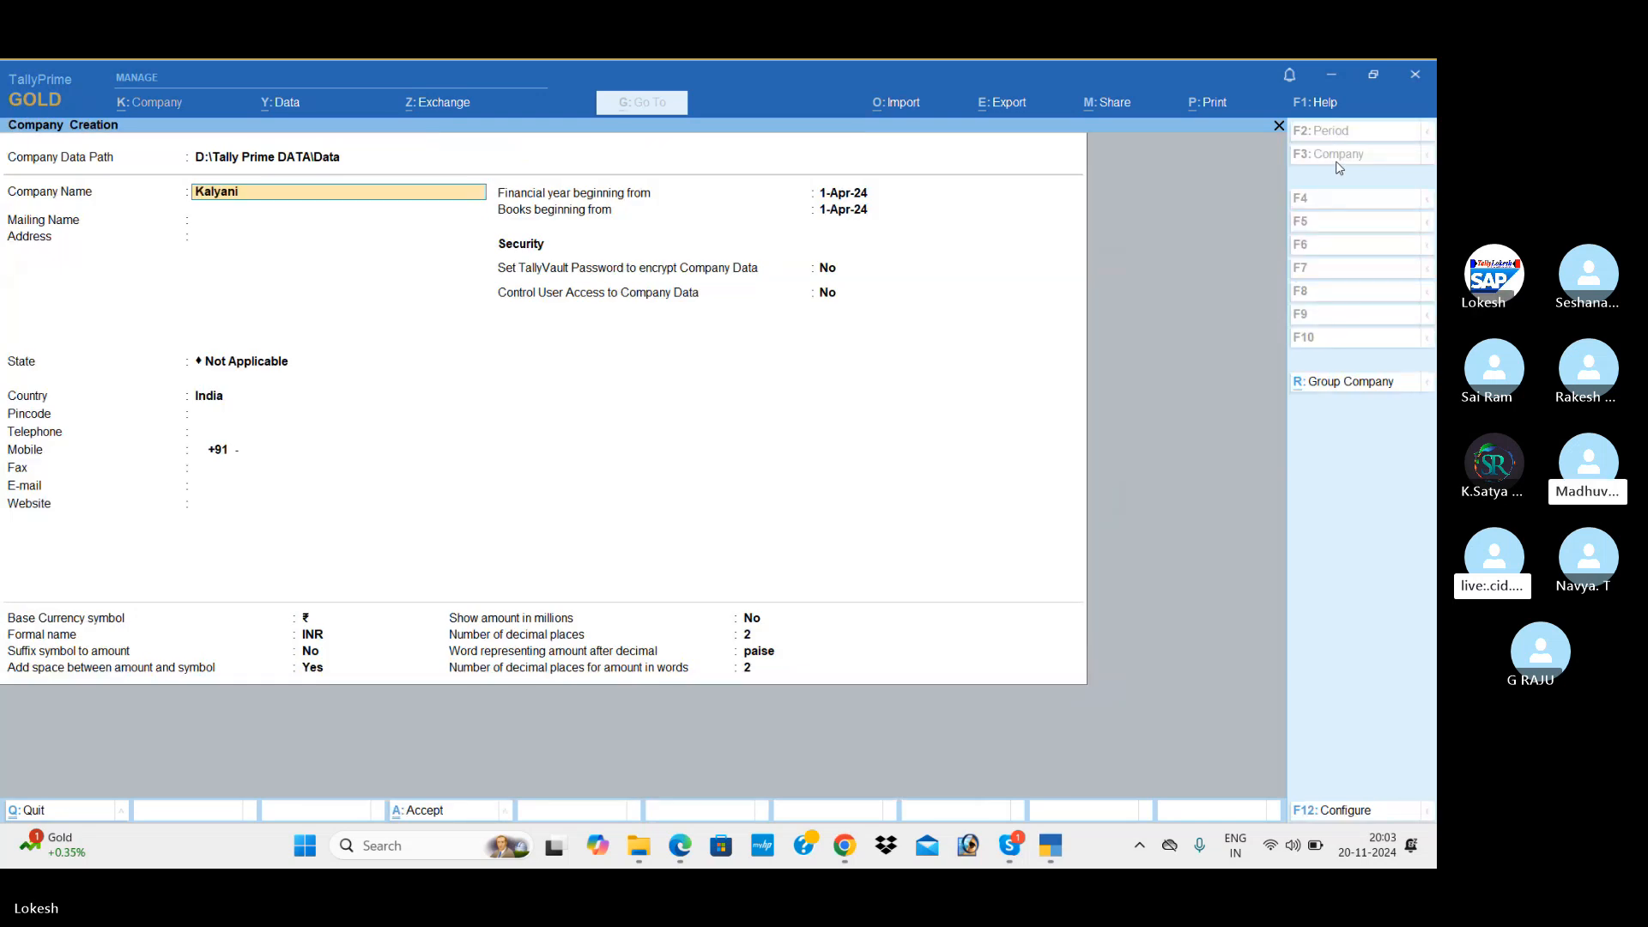
text( Enterpri)
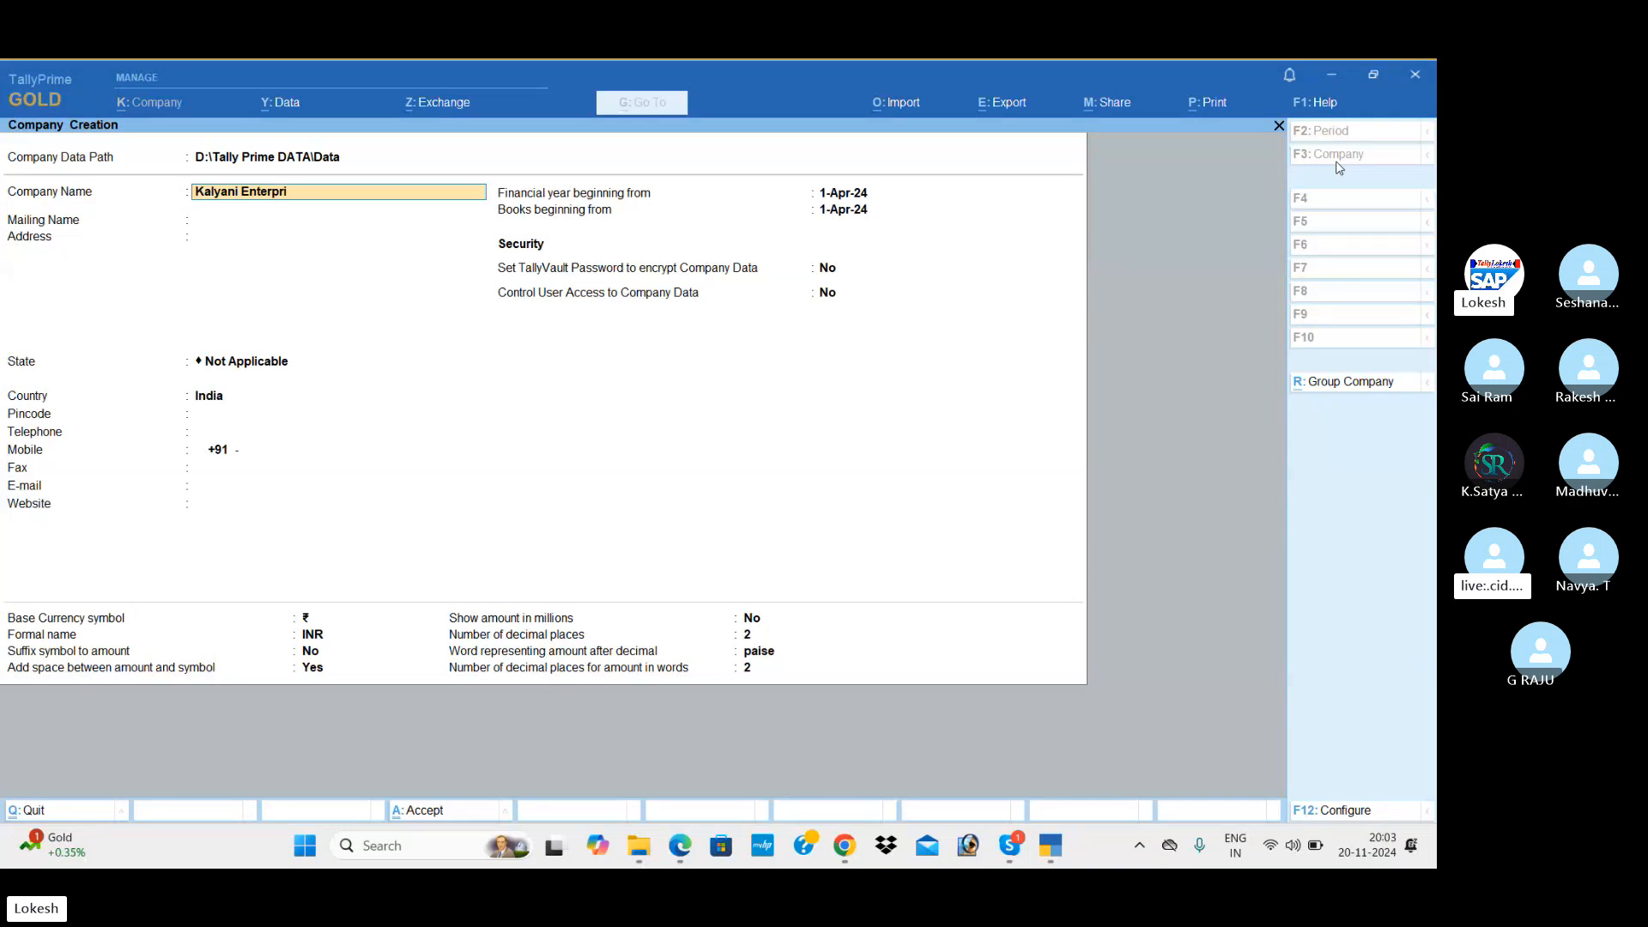
text(ses Nov)
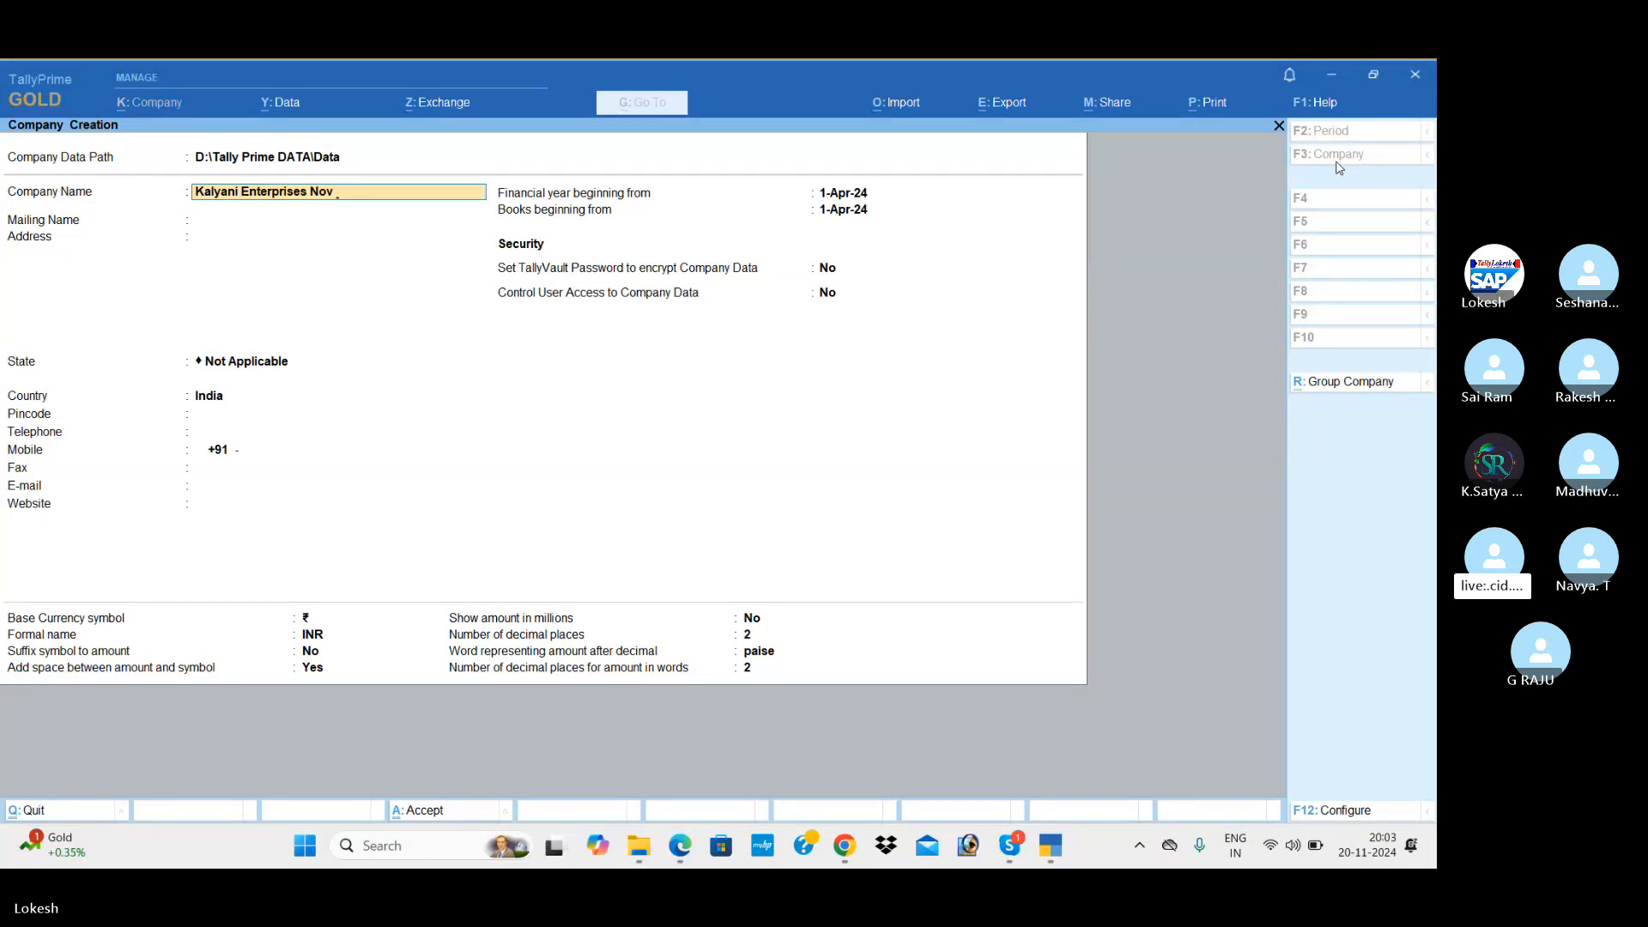
text( 59)
key(Return)
key(Return)
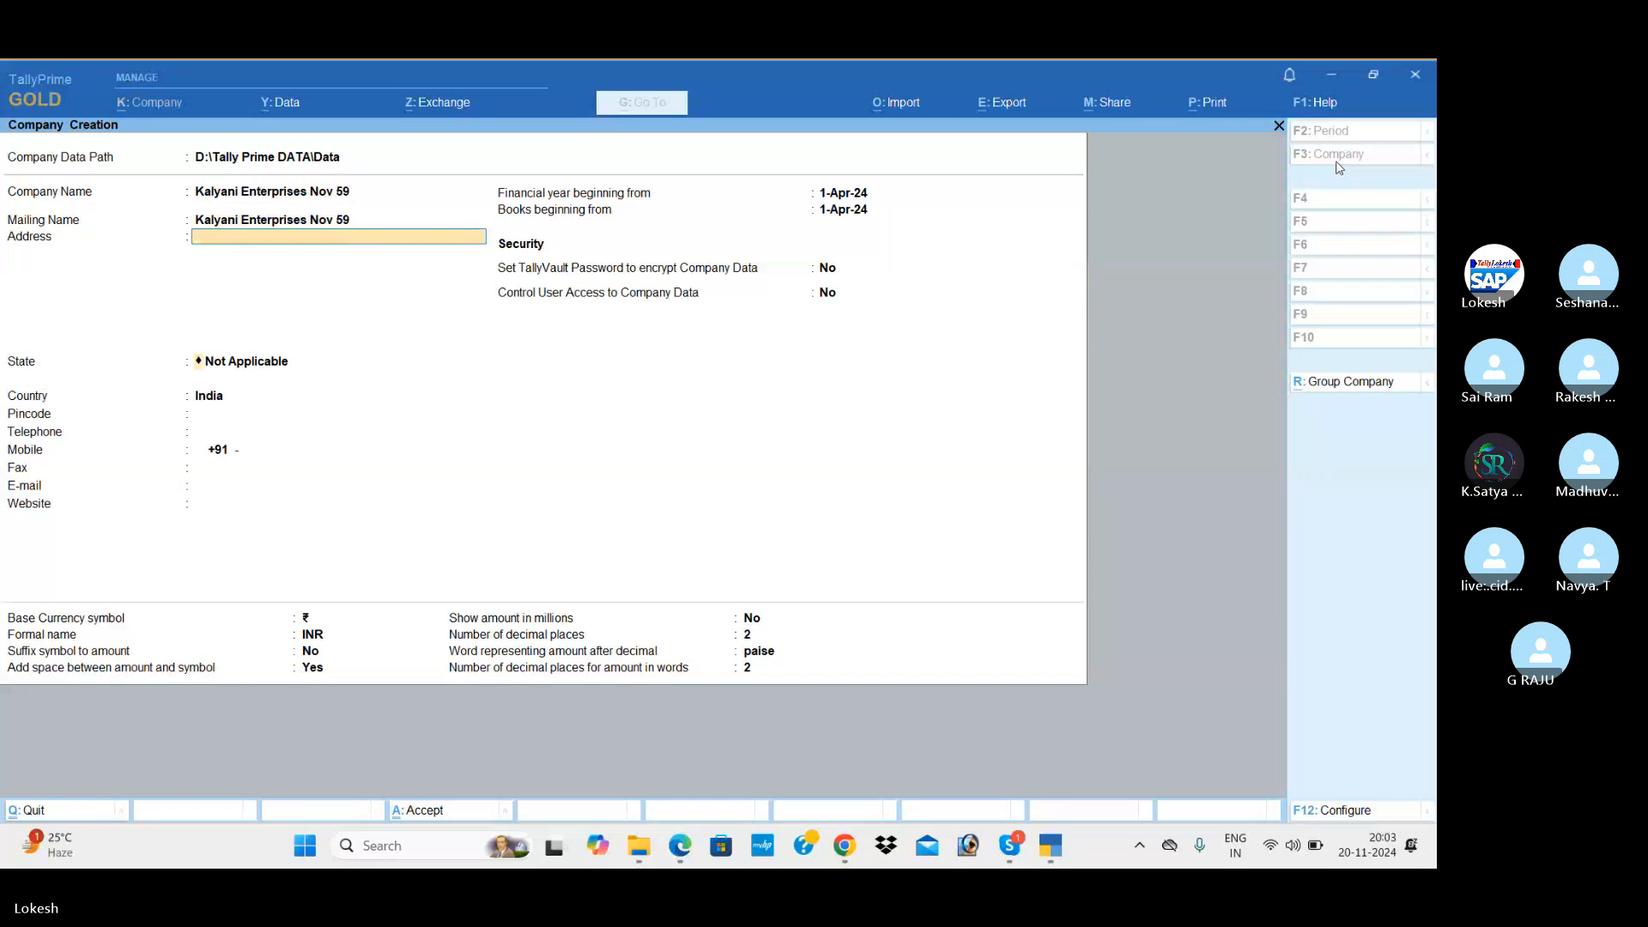
Leave the company address blank and set the state to Andhra Pradesh with India as the country
key(Return)
key(Down)
key(Down)
key(Return)
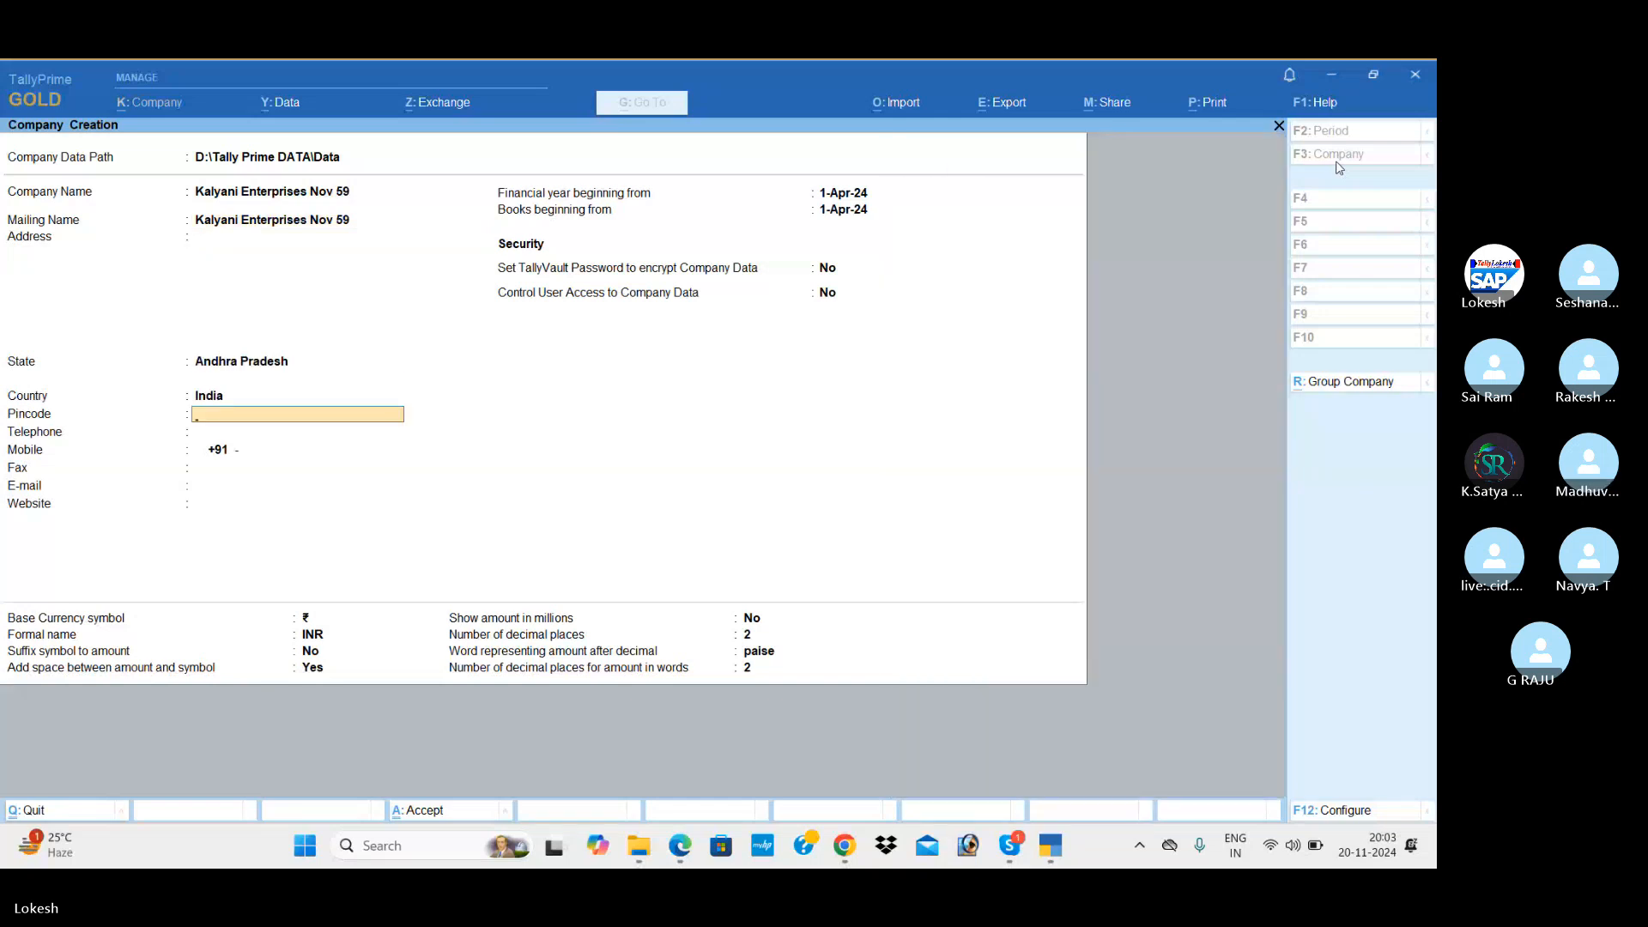
Keep the blank contact details and the default financial year, security and currency settings, and save the new company
key(Return)
key(Return)
key(Return)
key(Return)
key(Return)
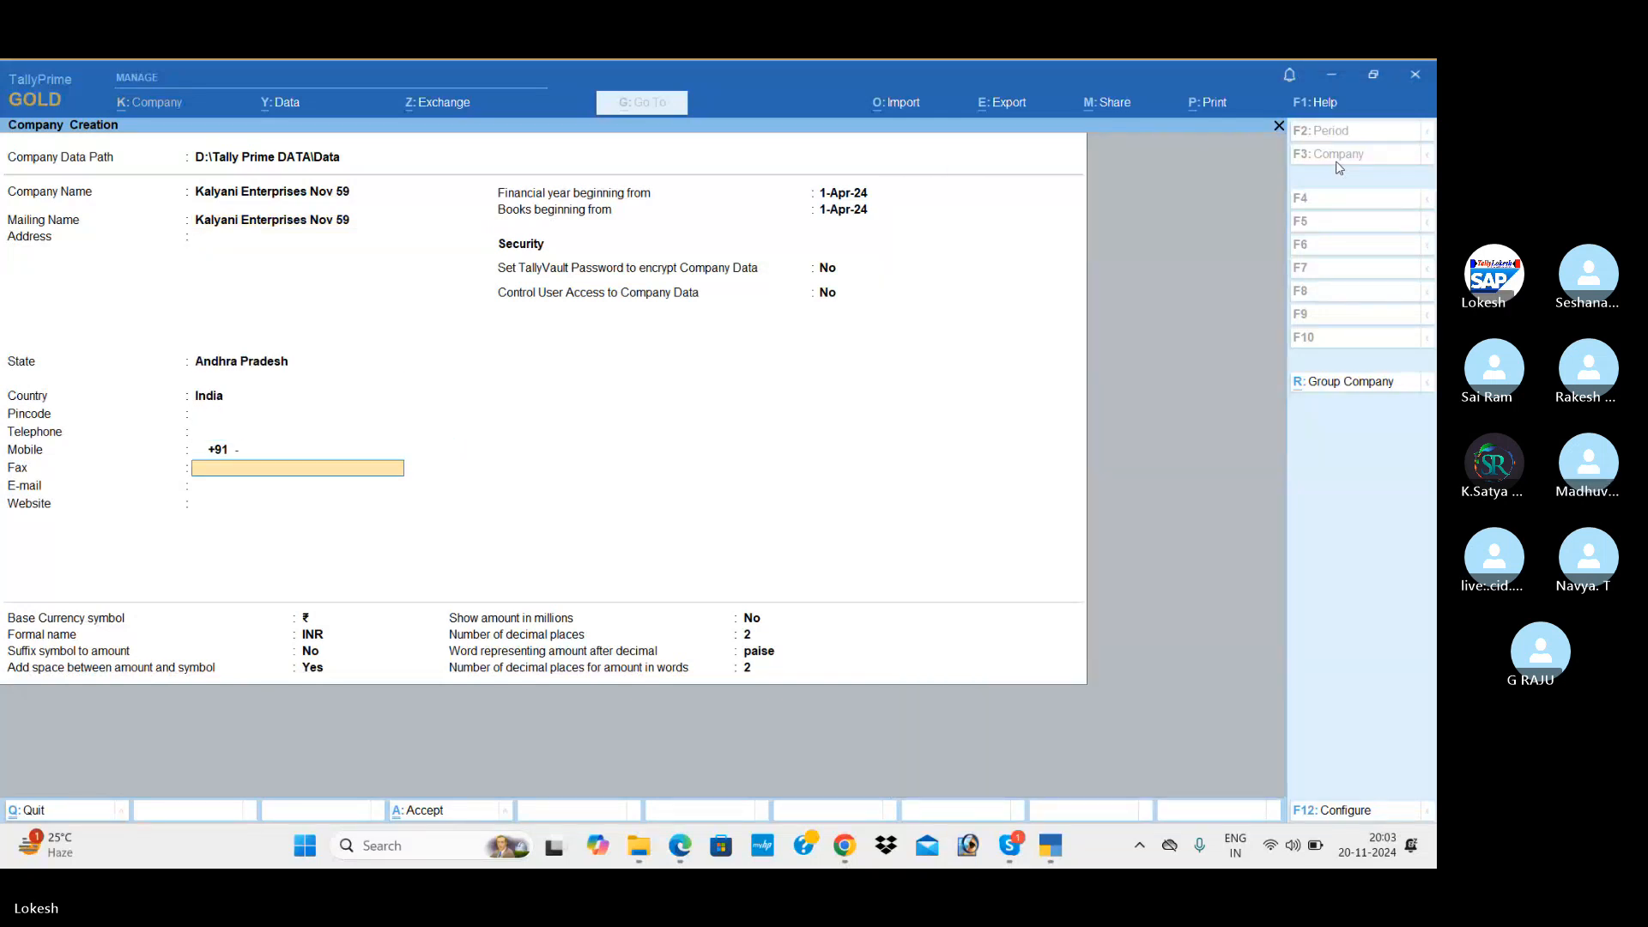
key(Return)
key(Return)
key(Return)
key(Return)
key(Return)
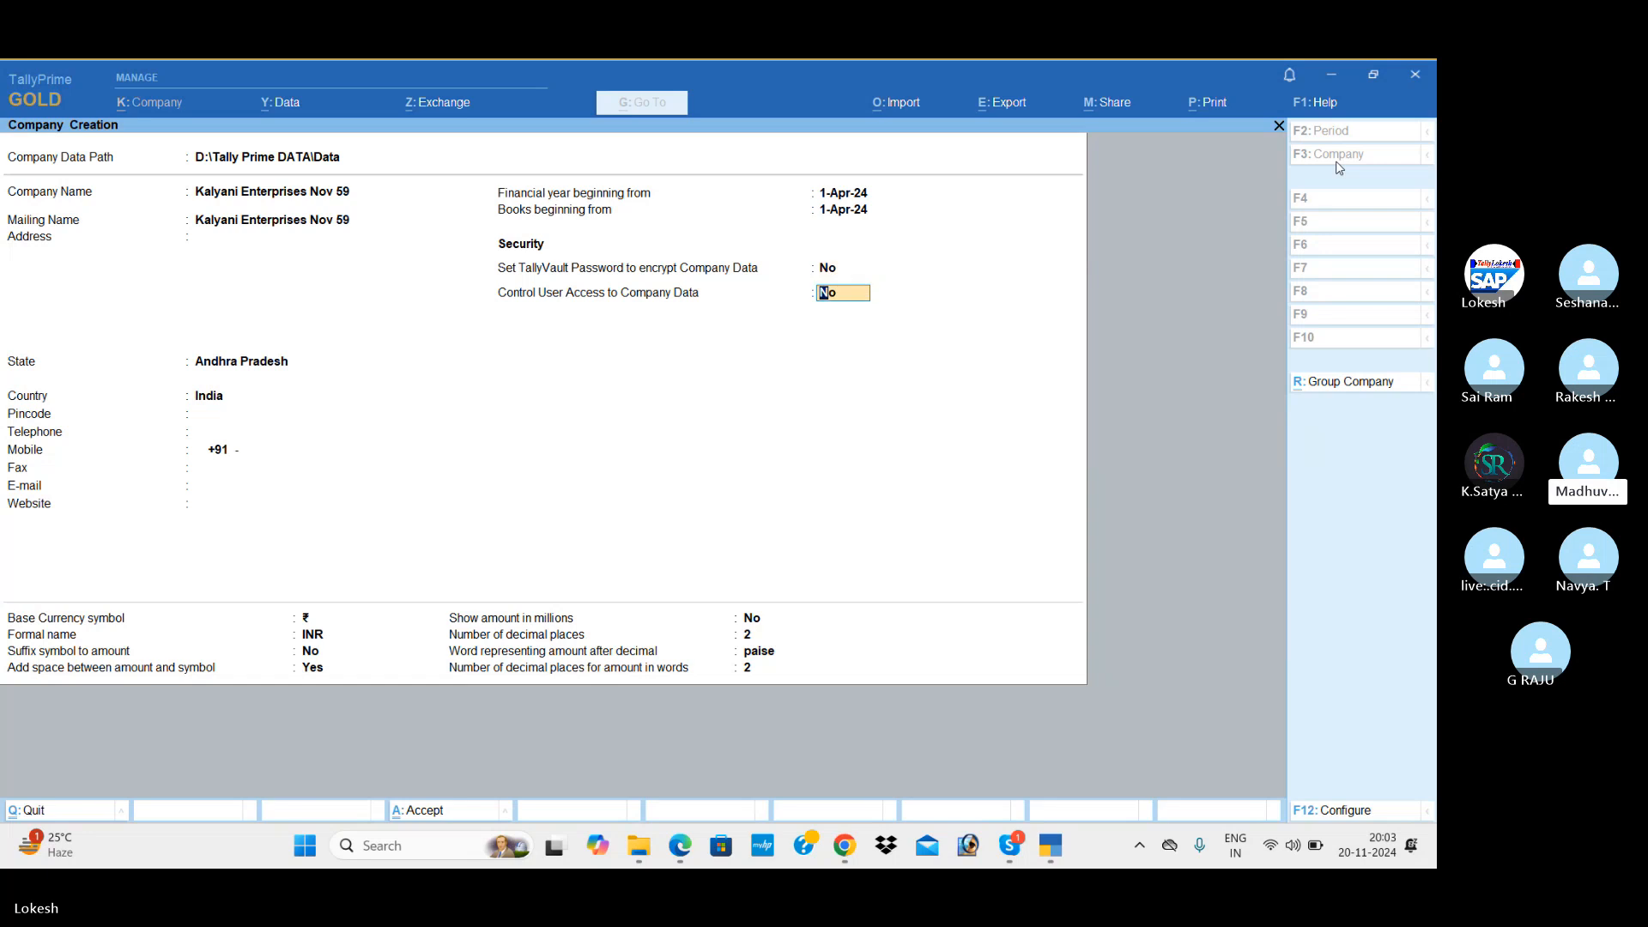
key(Return)
key(Return)
key(Return)
key(Return)
key(Return)
key(Return)
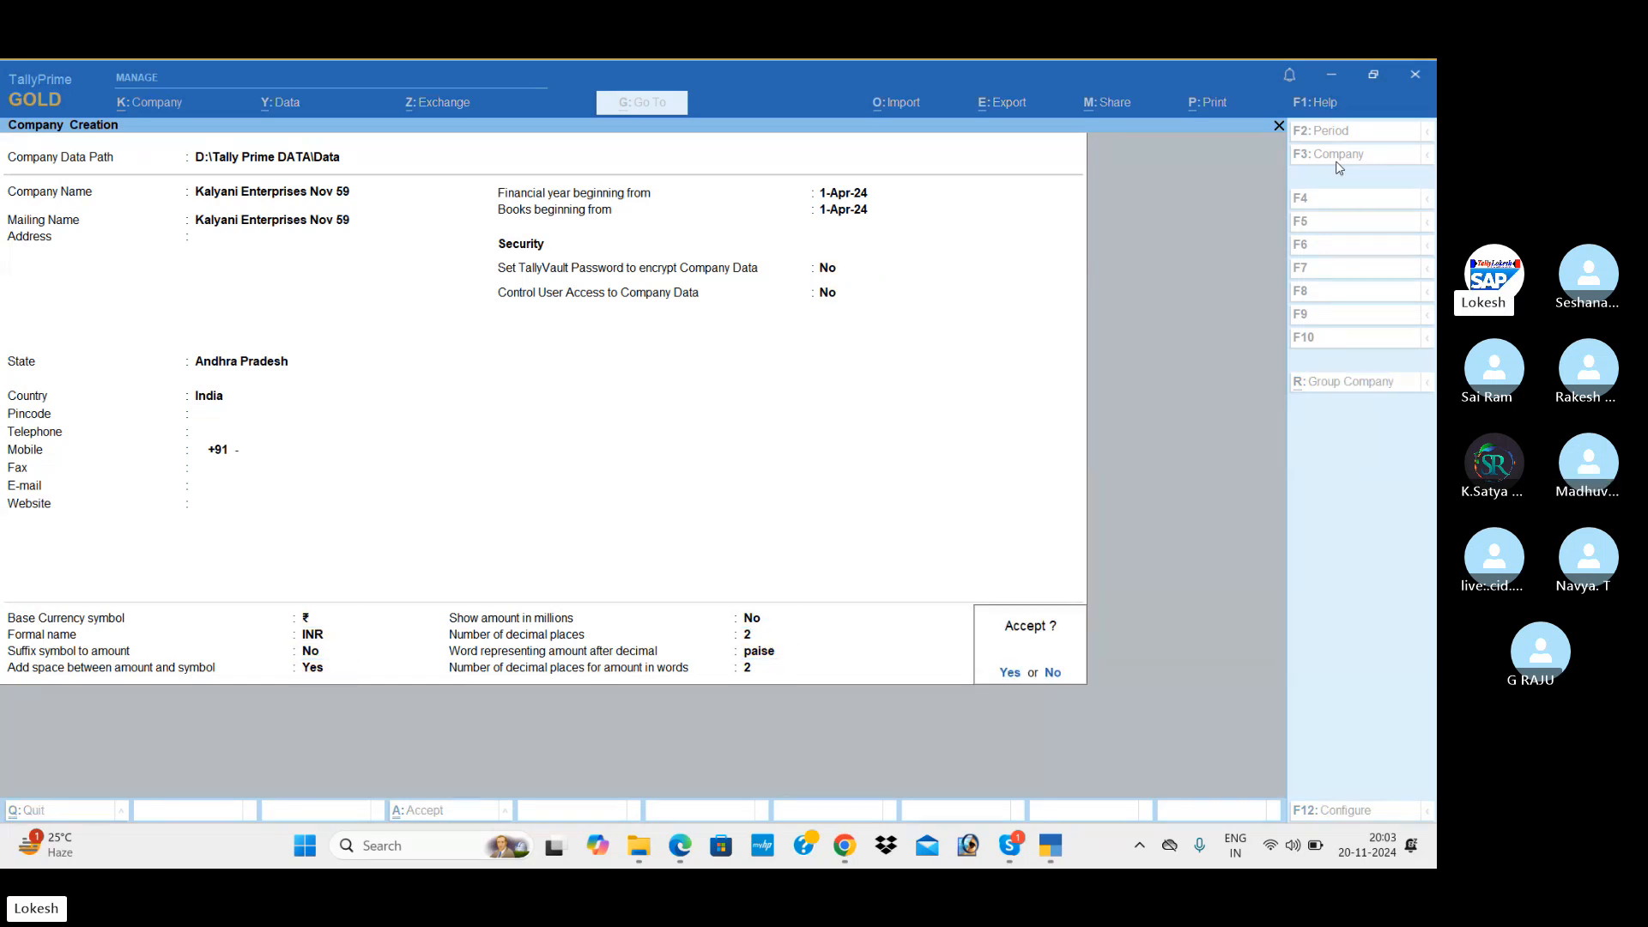
key(Return)
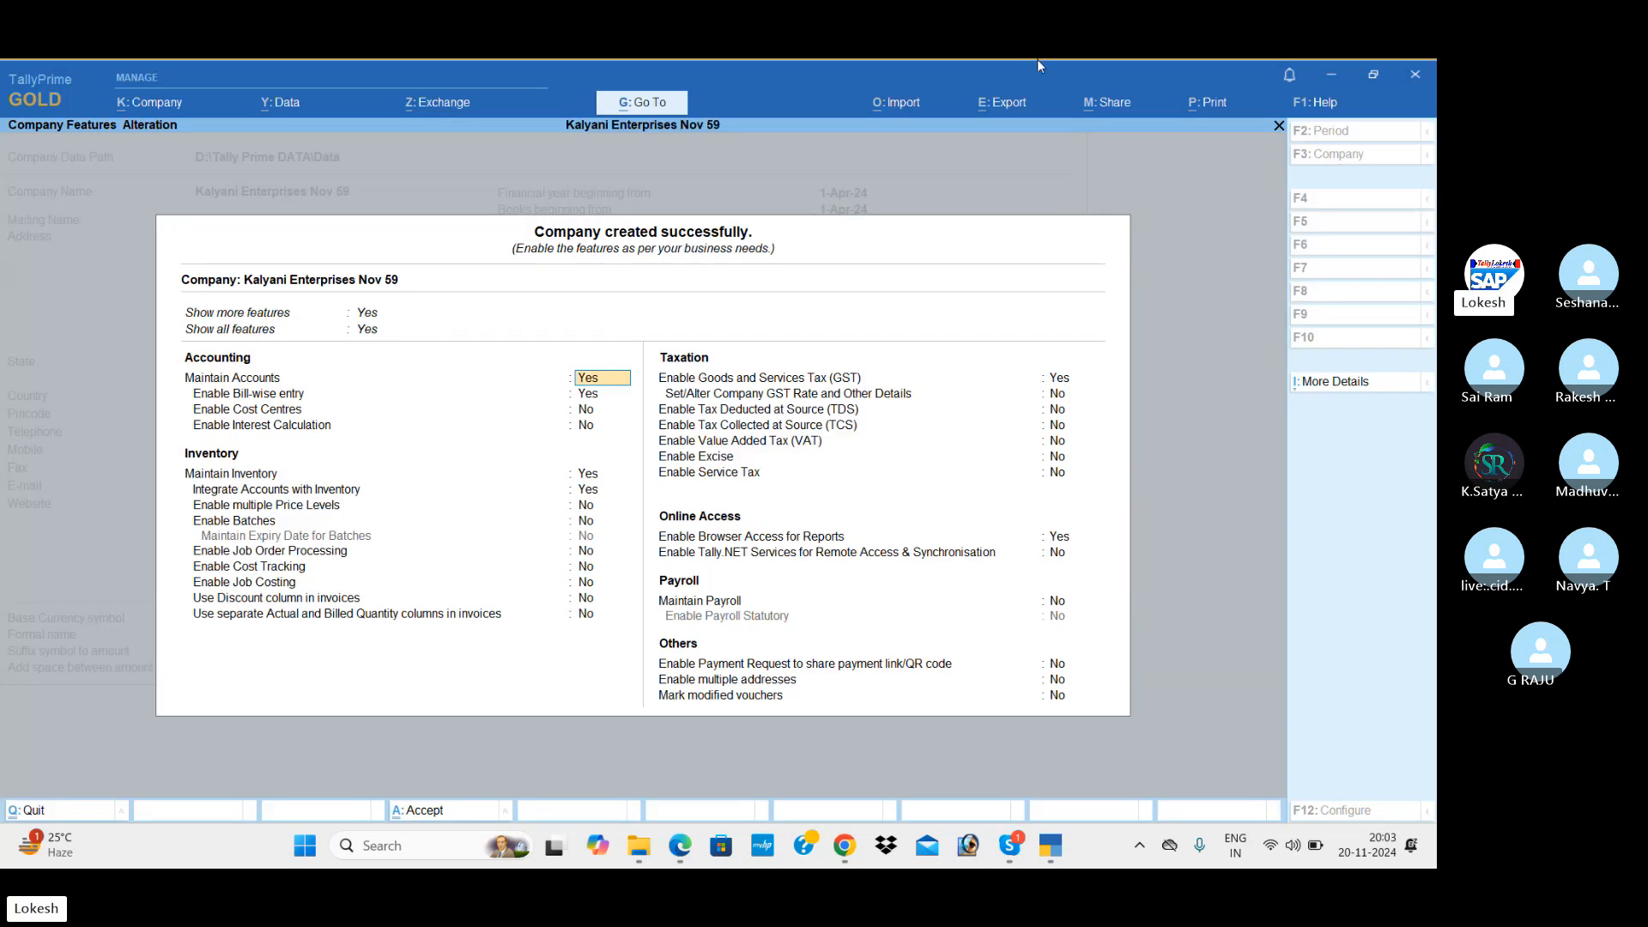
Keep the accounting features at their defaults and set Maintain Inventory to No for the company
key(Return)
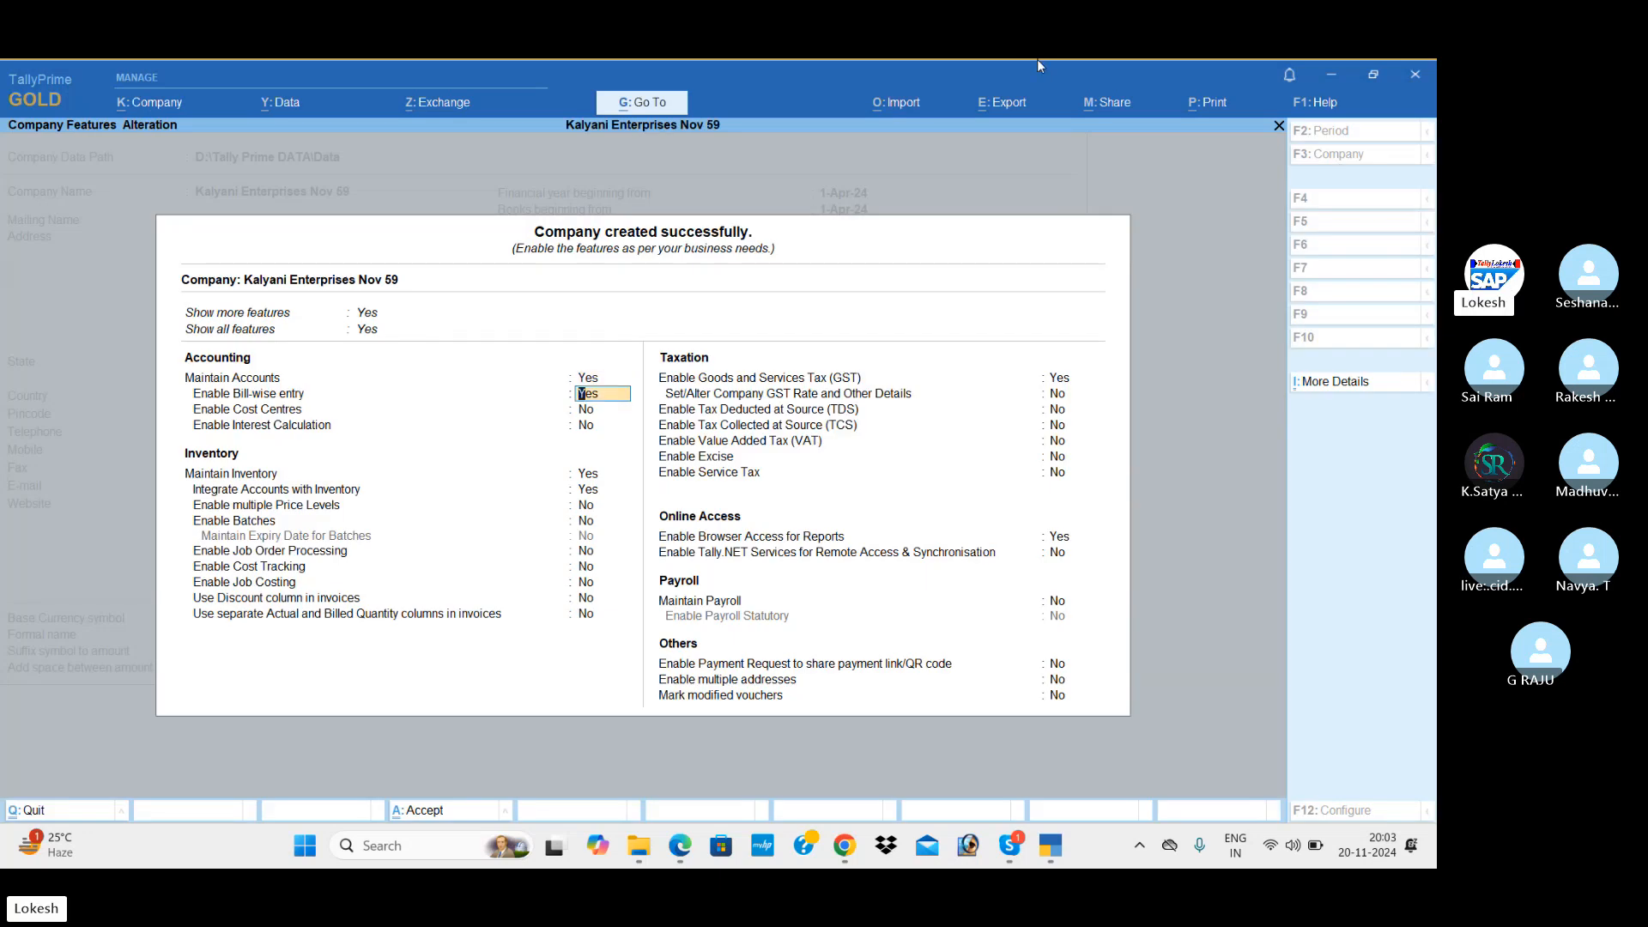
key(Return)
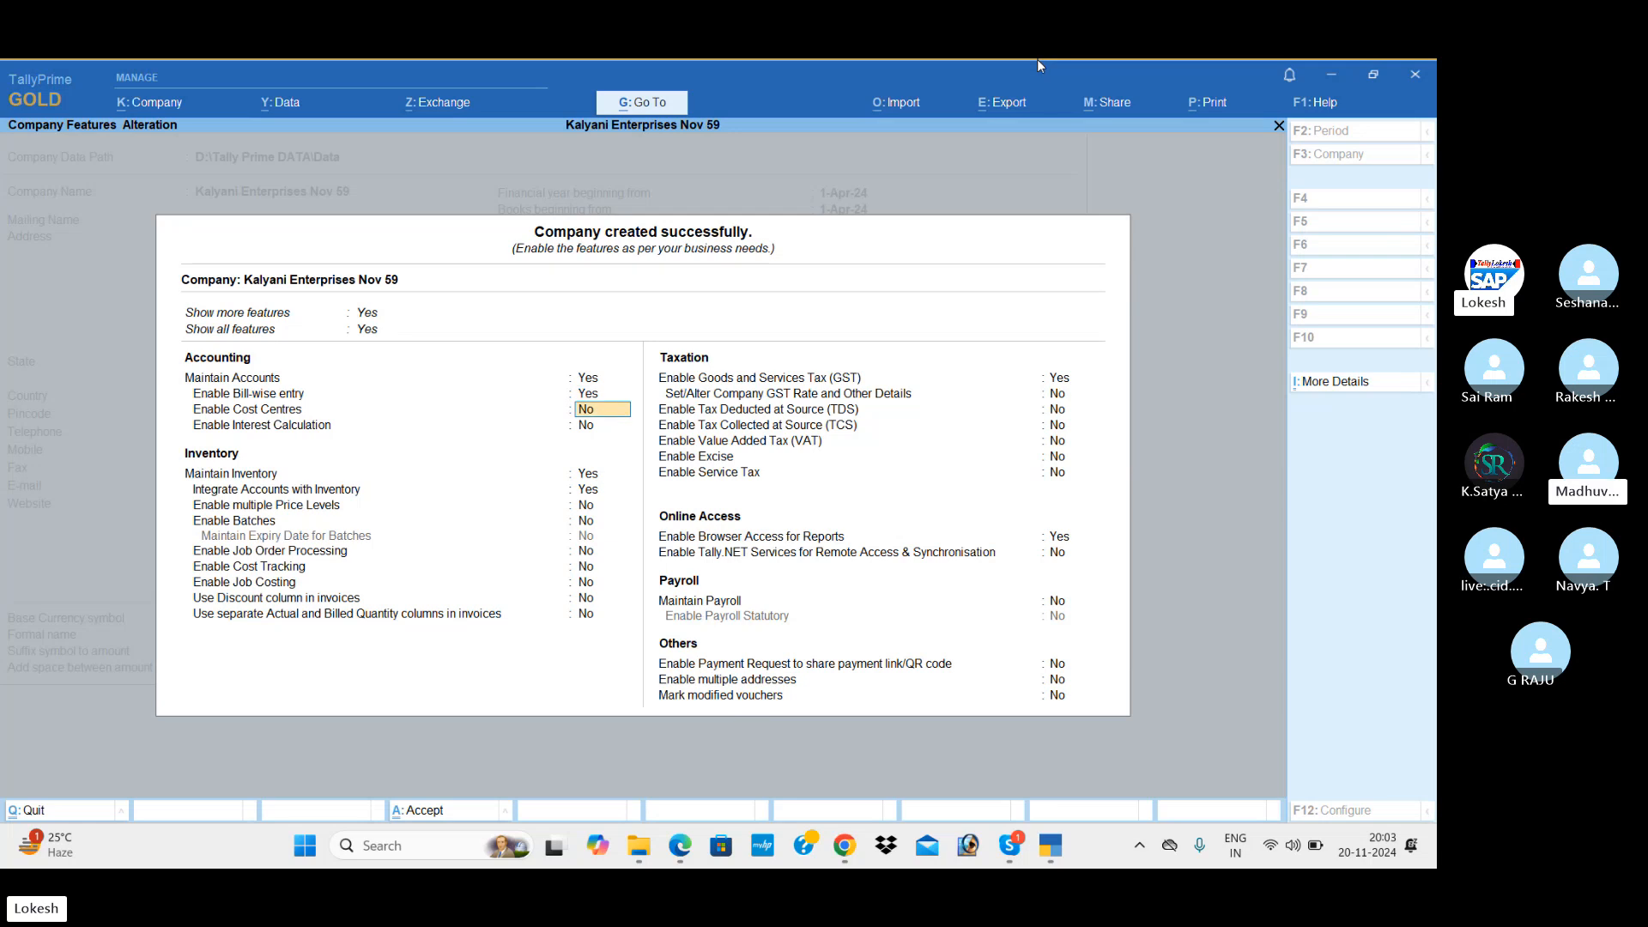
key(Return)
key(Return)
text(n)
key(Return)
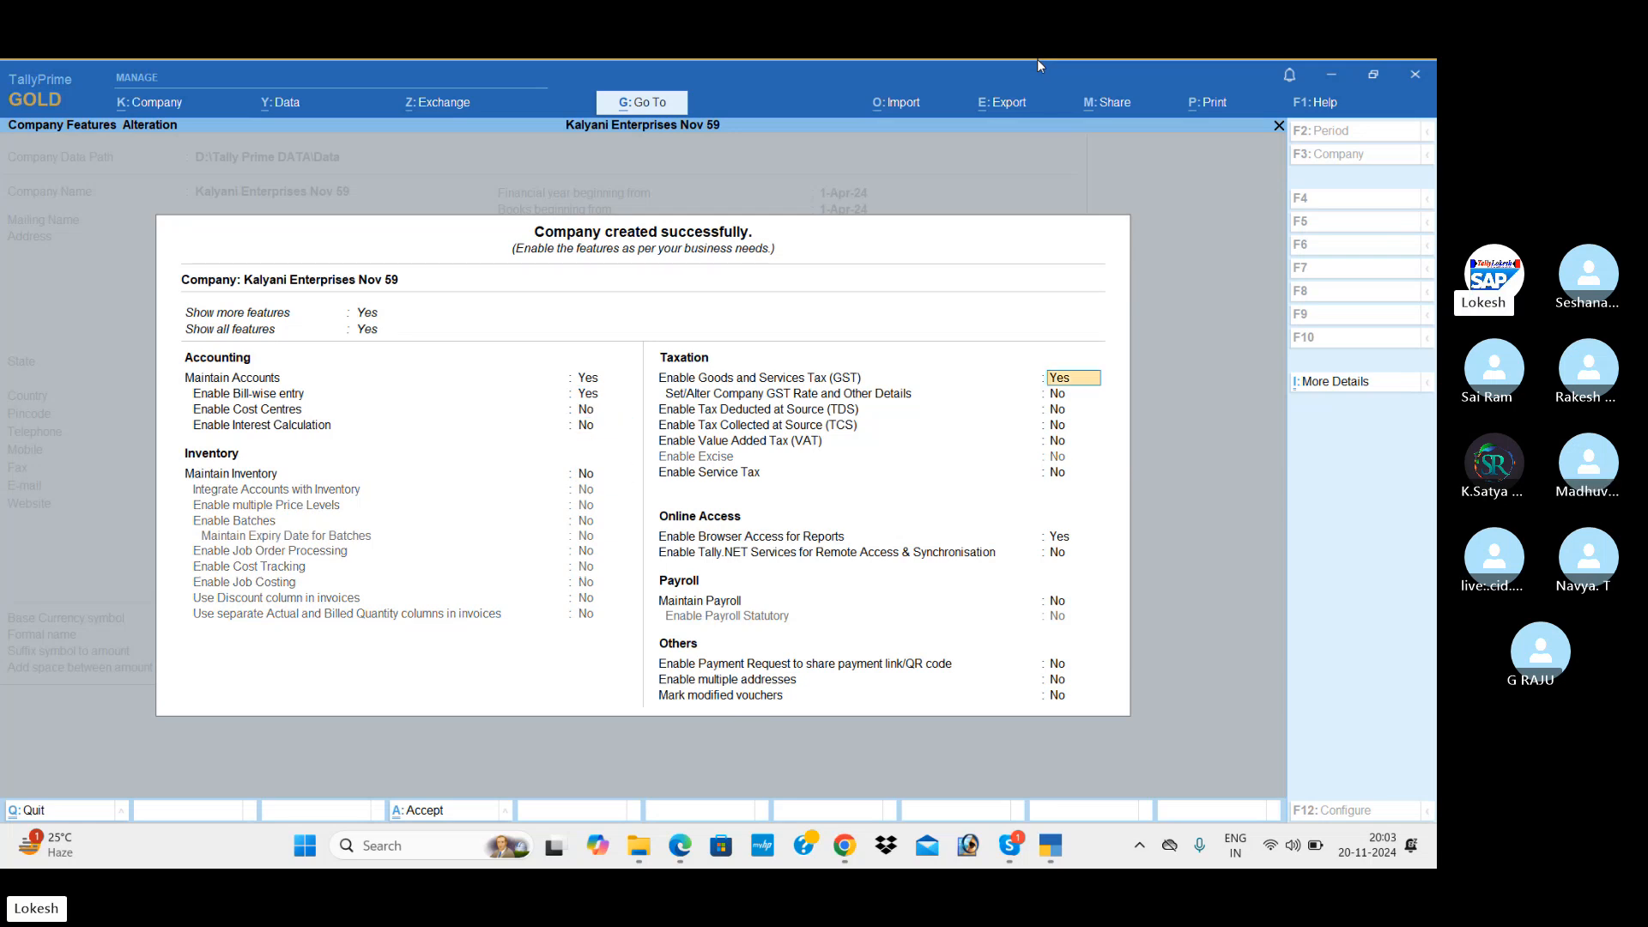
Set Enable Goods and Services Tax (GST) to No and leave the other taxation features off
text(n)
key(Return)
key(Return)
key(Return)
key(Return)
key(Return)
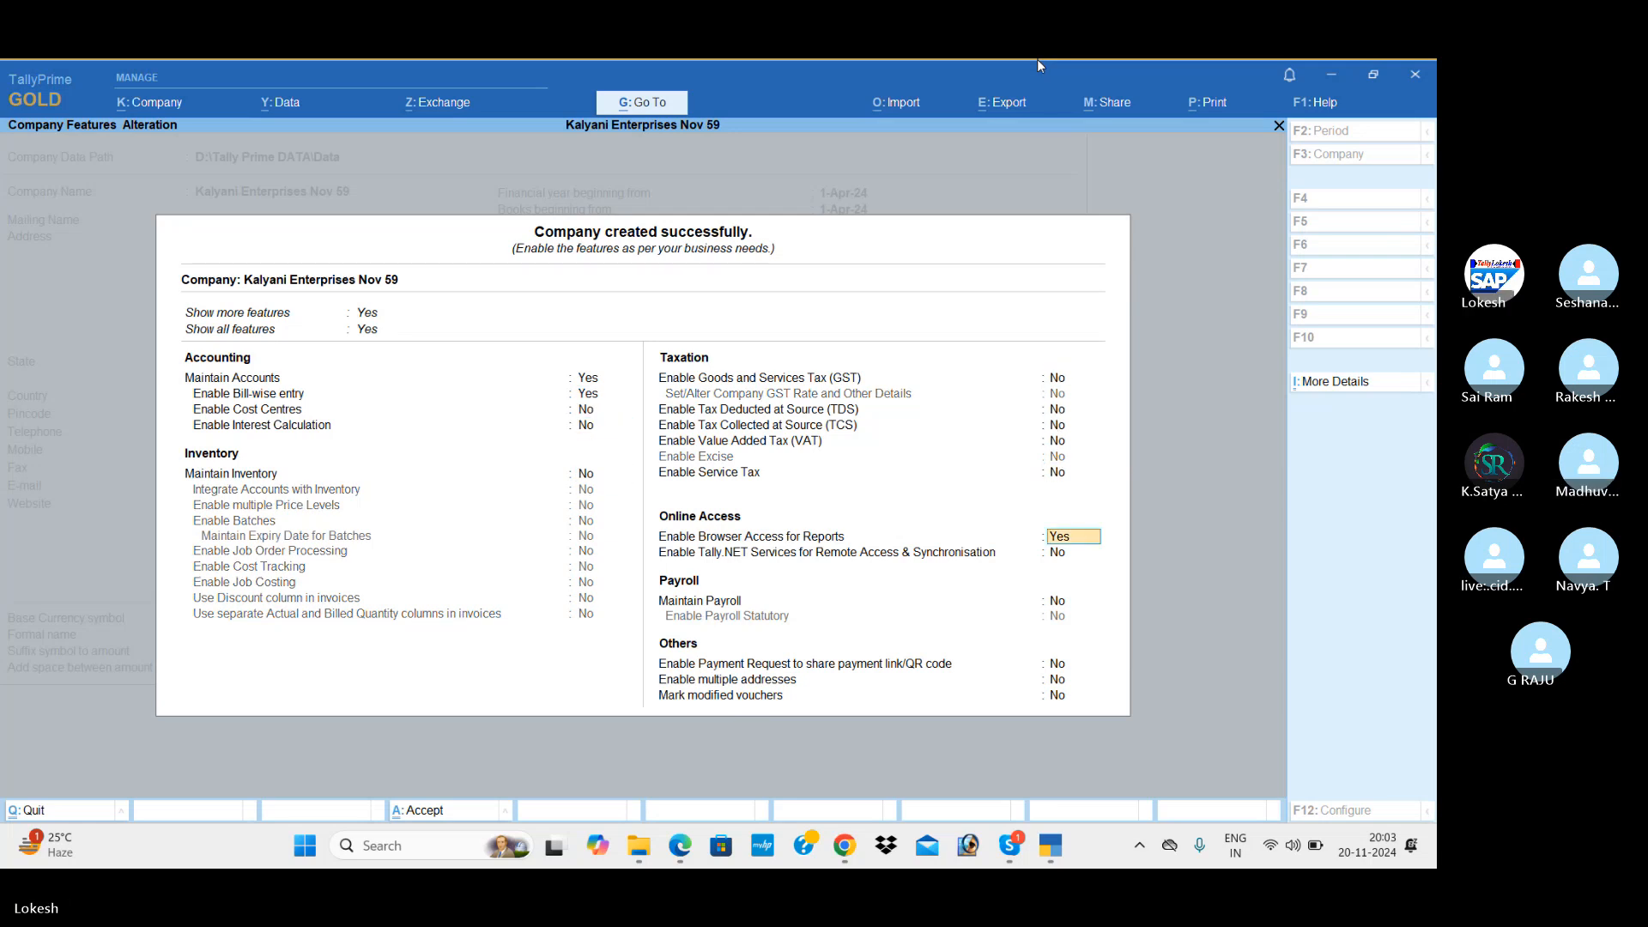
Set Enable Browser Access for Reports to No and save the company features
text(n)
key(Return)
key(Return)
key(Return)
key(Return)
key(Return)
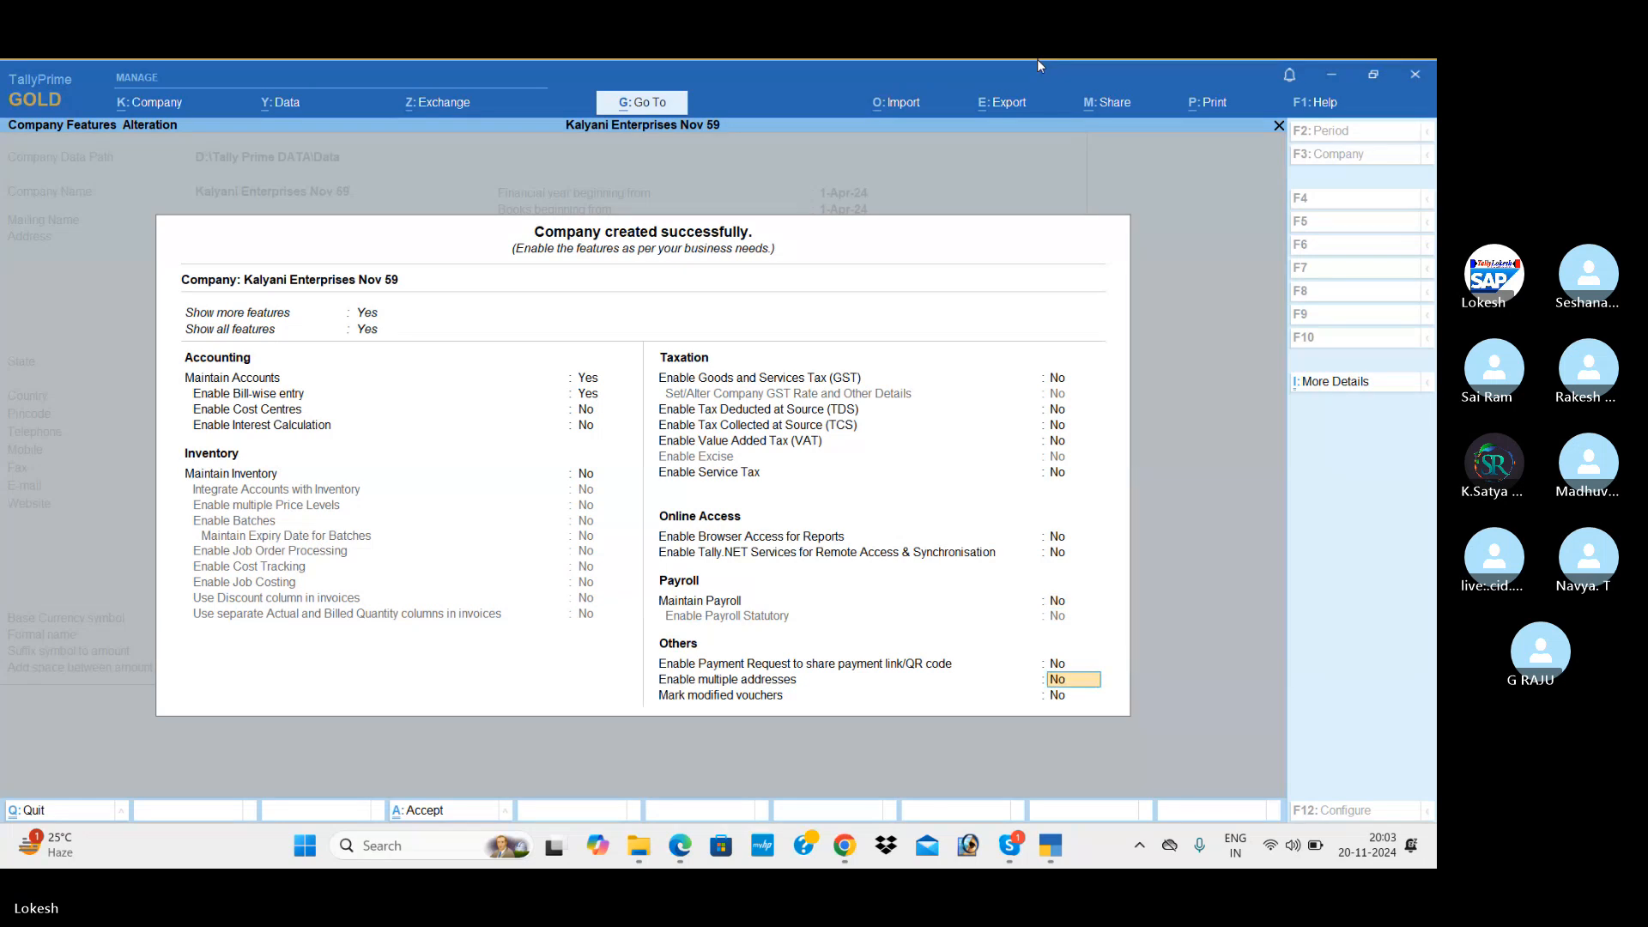
key(Return)
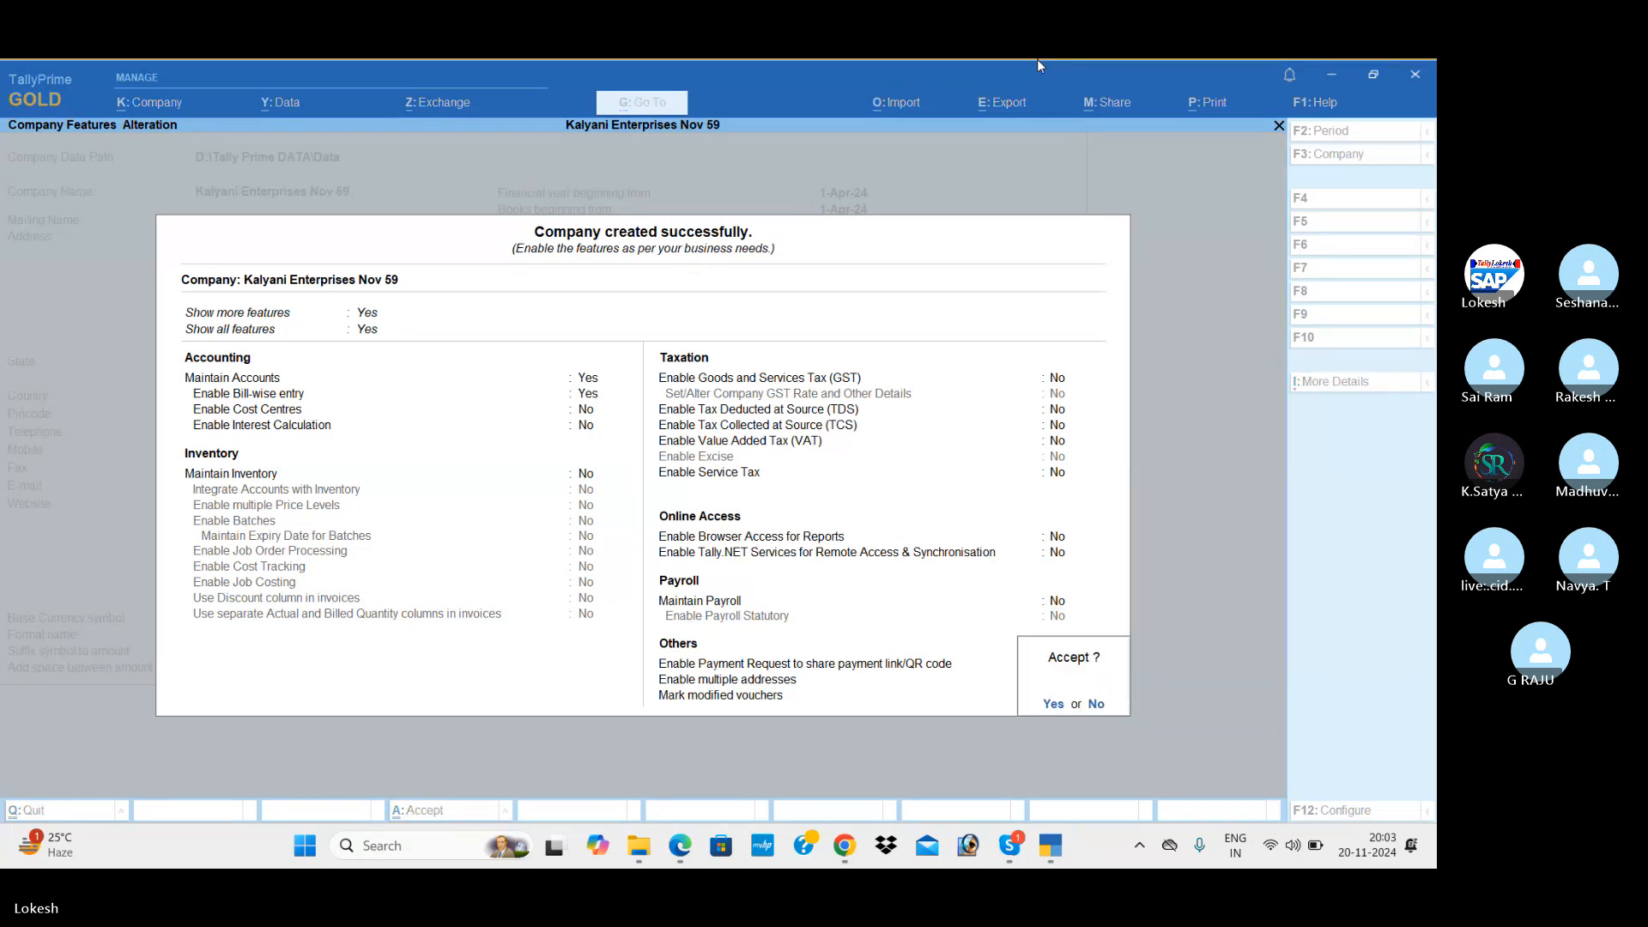
key(Return)
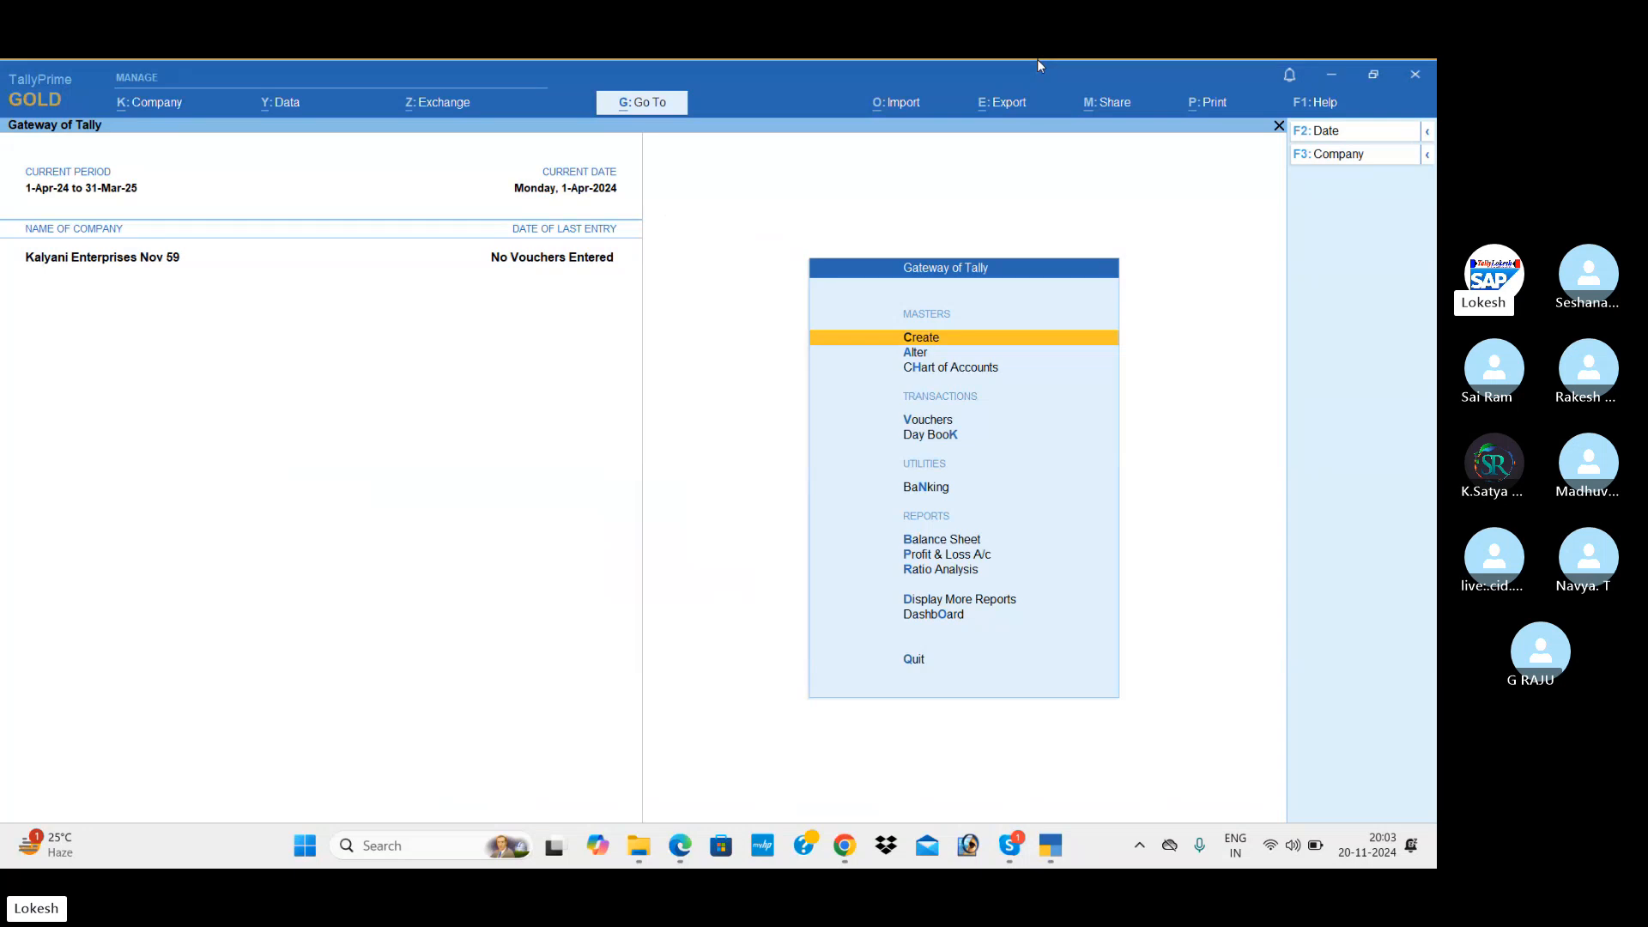
Start creating a new ledger and name it Capital
key(Return)
key(Down)
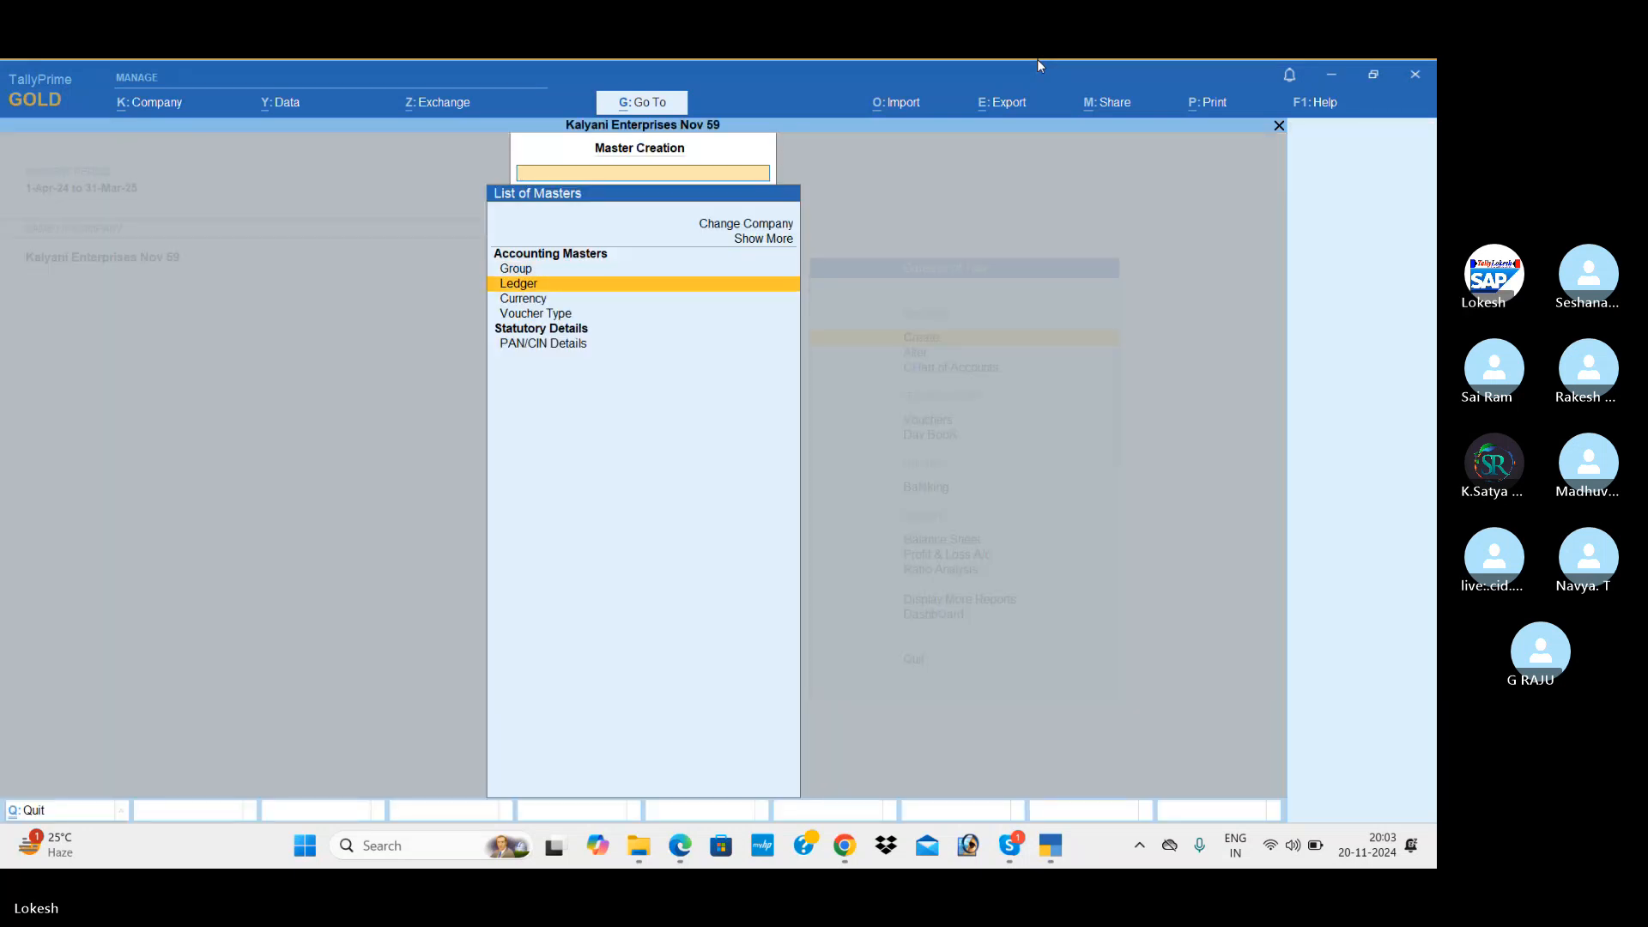
key(Return)
text(C)
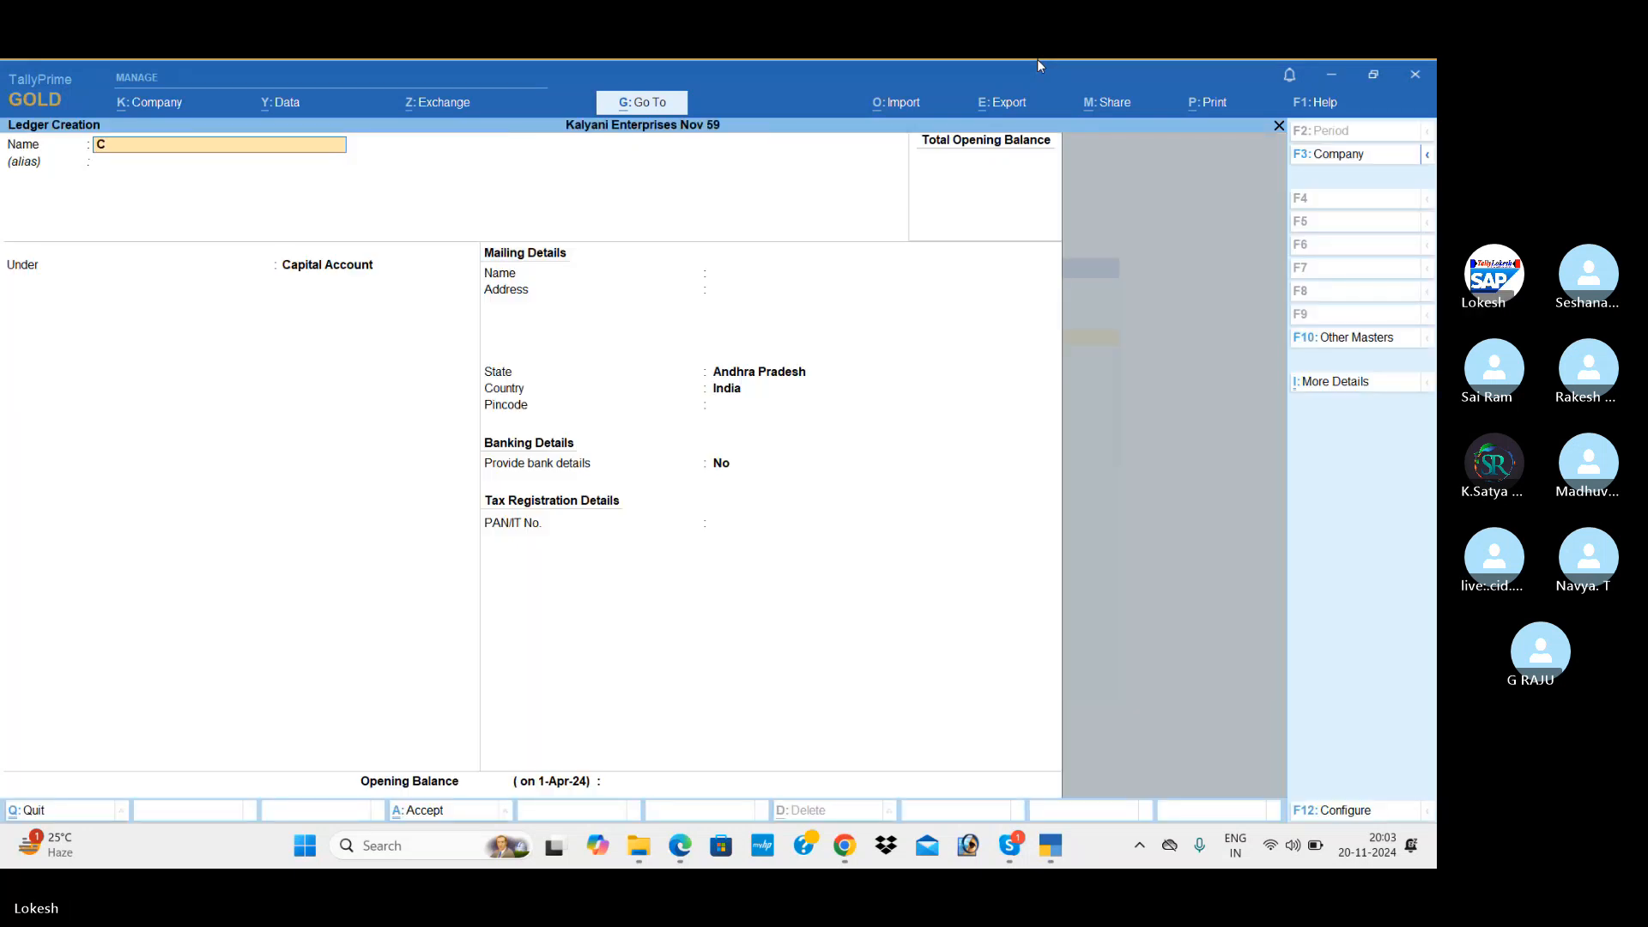
text(apital)
key(Return)
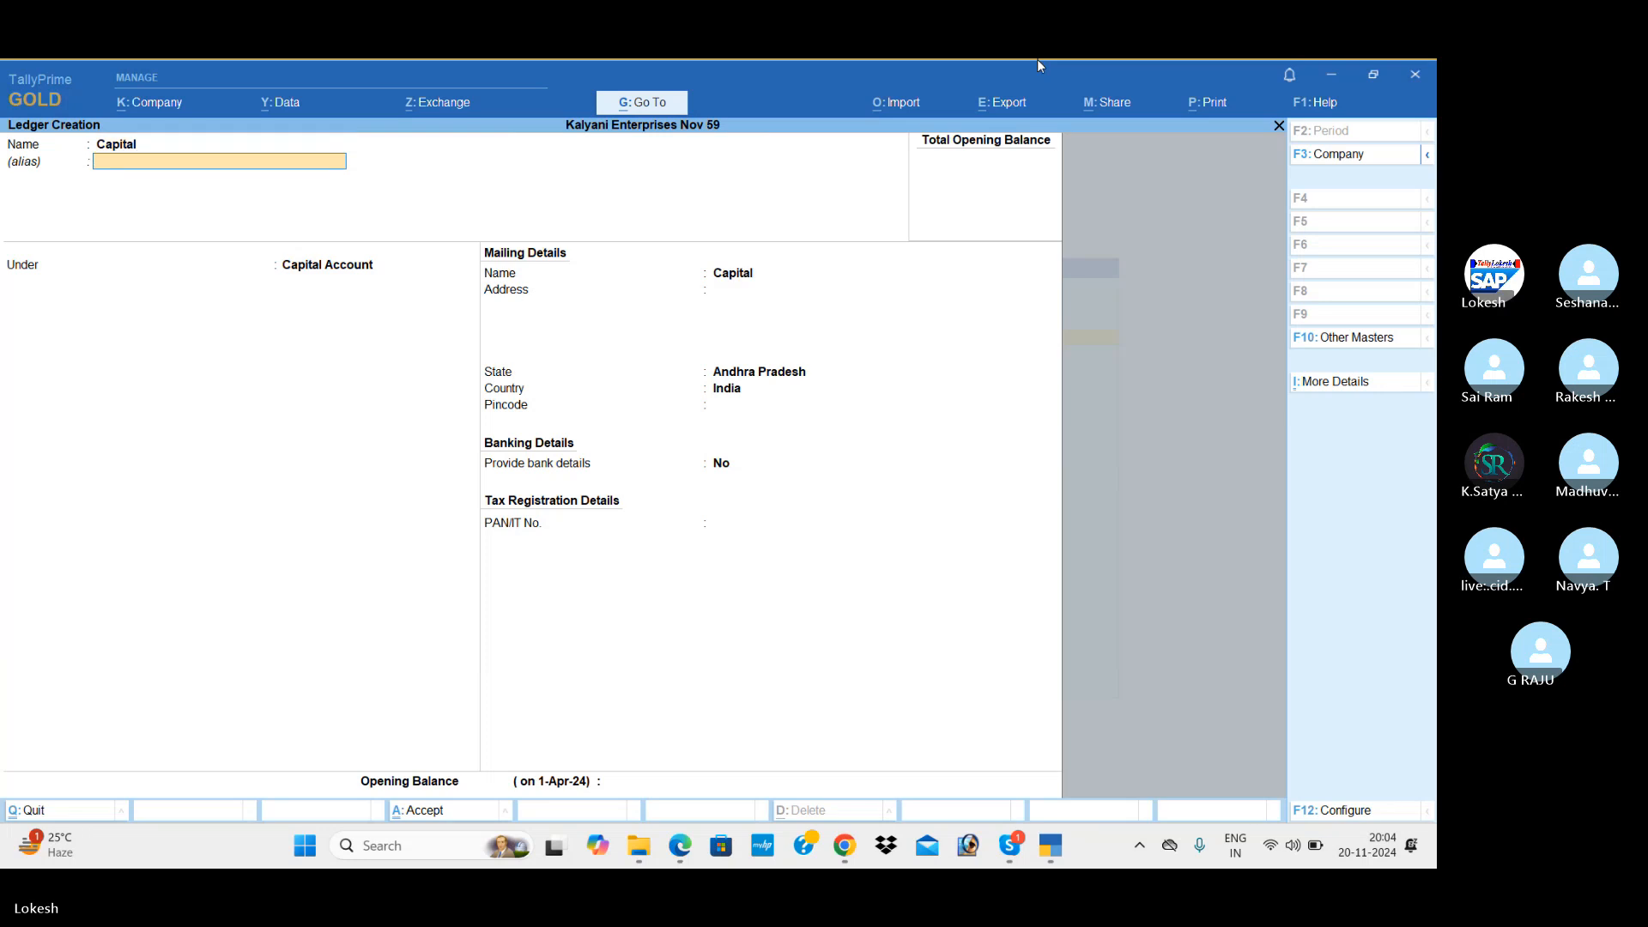
Keep the Capital ledger under Capital Account with blank address and default mailing and banking details, and save it
key(Return)
key(Return)
key(Return)
key(Return)
key(Return)
key(Return)
key(Return)
key(Return)
key(Return)
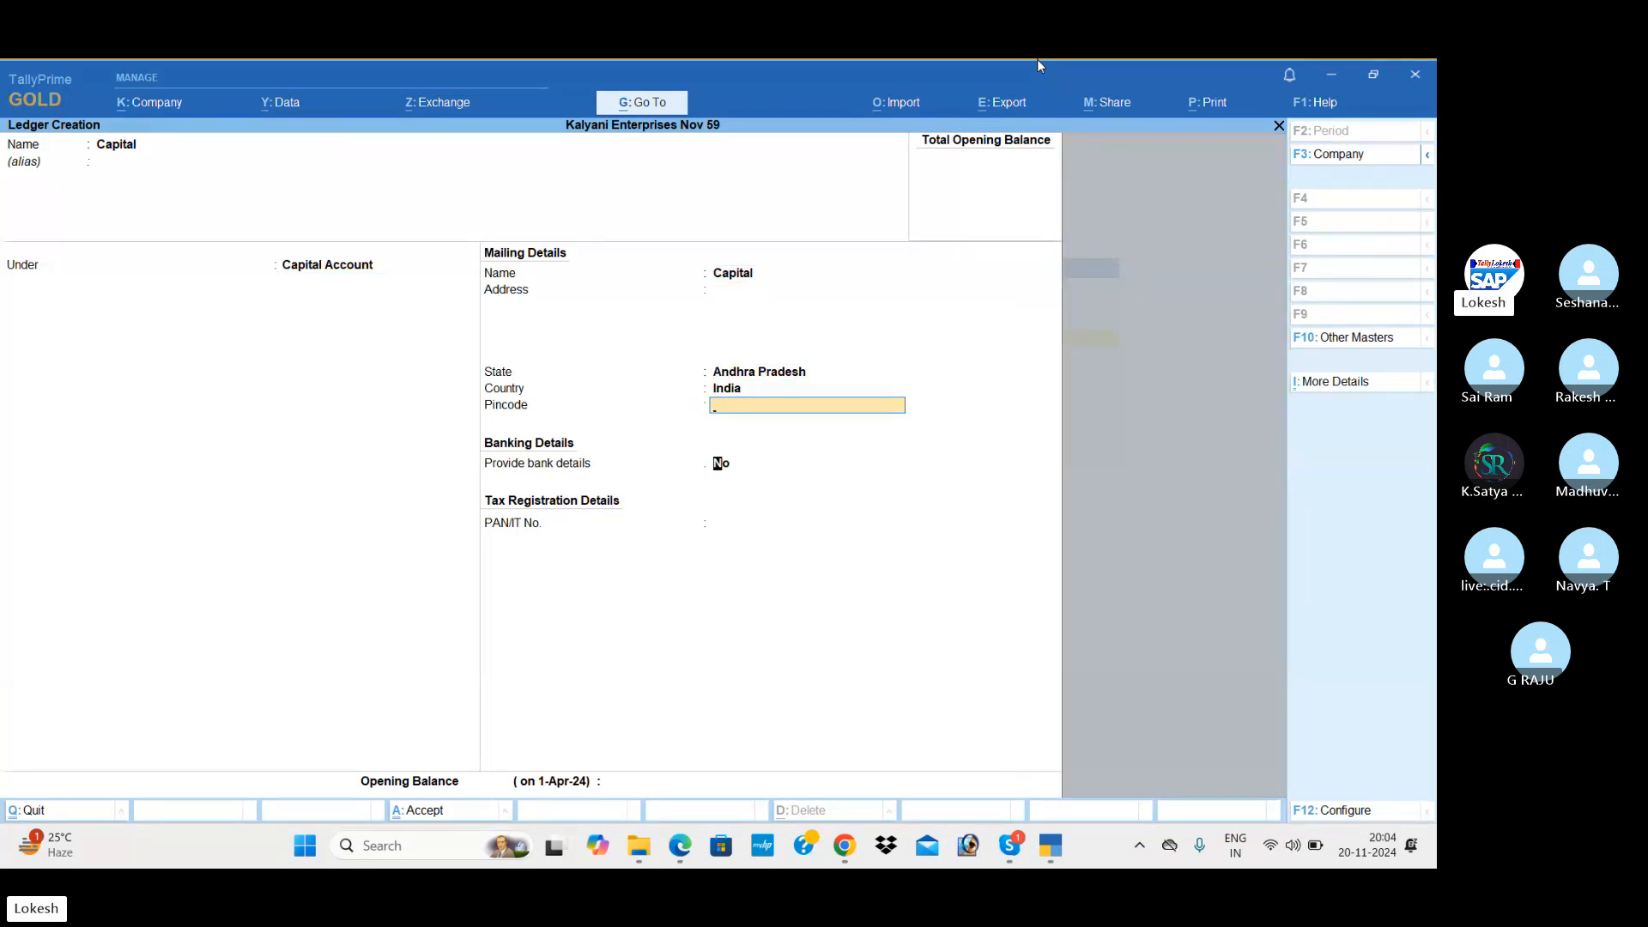
key(Return)
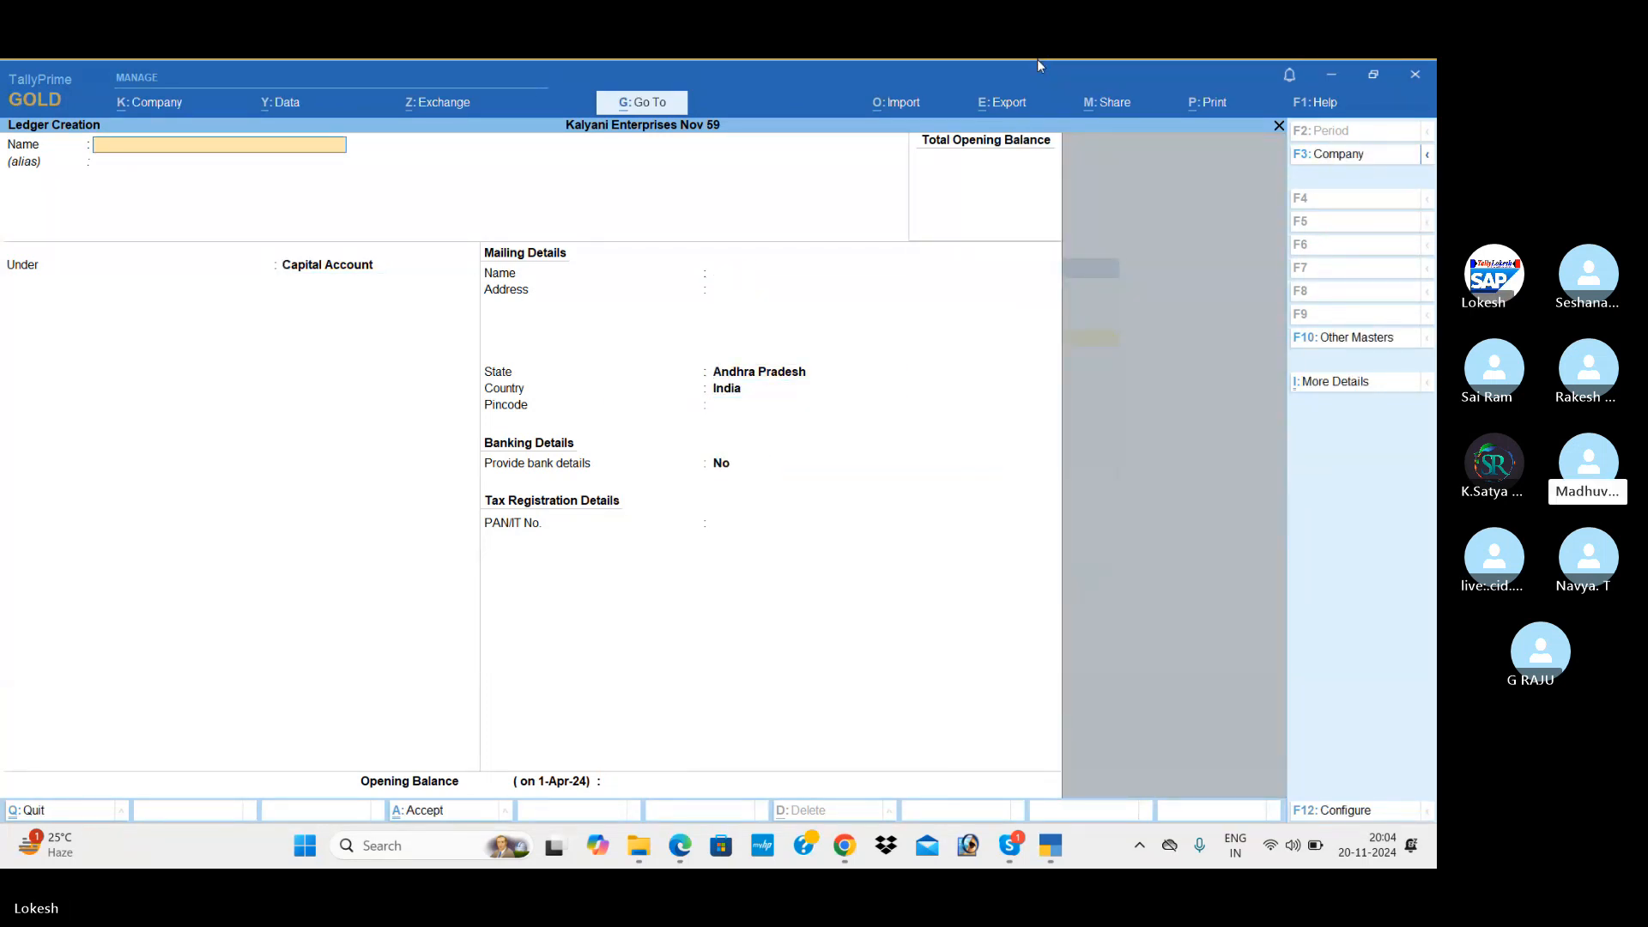
Name the next ledger Sbi Bank and place it under the Bank Accounts group
text(Sbi Bank)
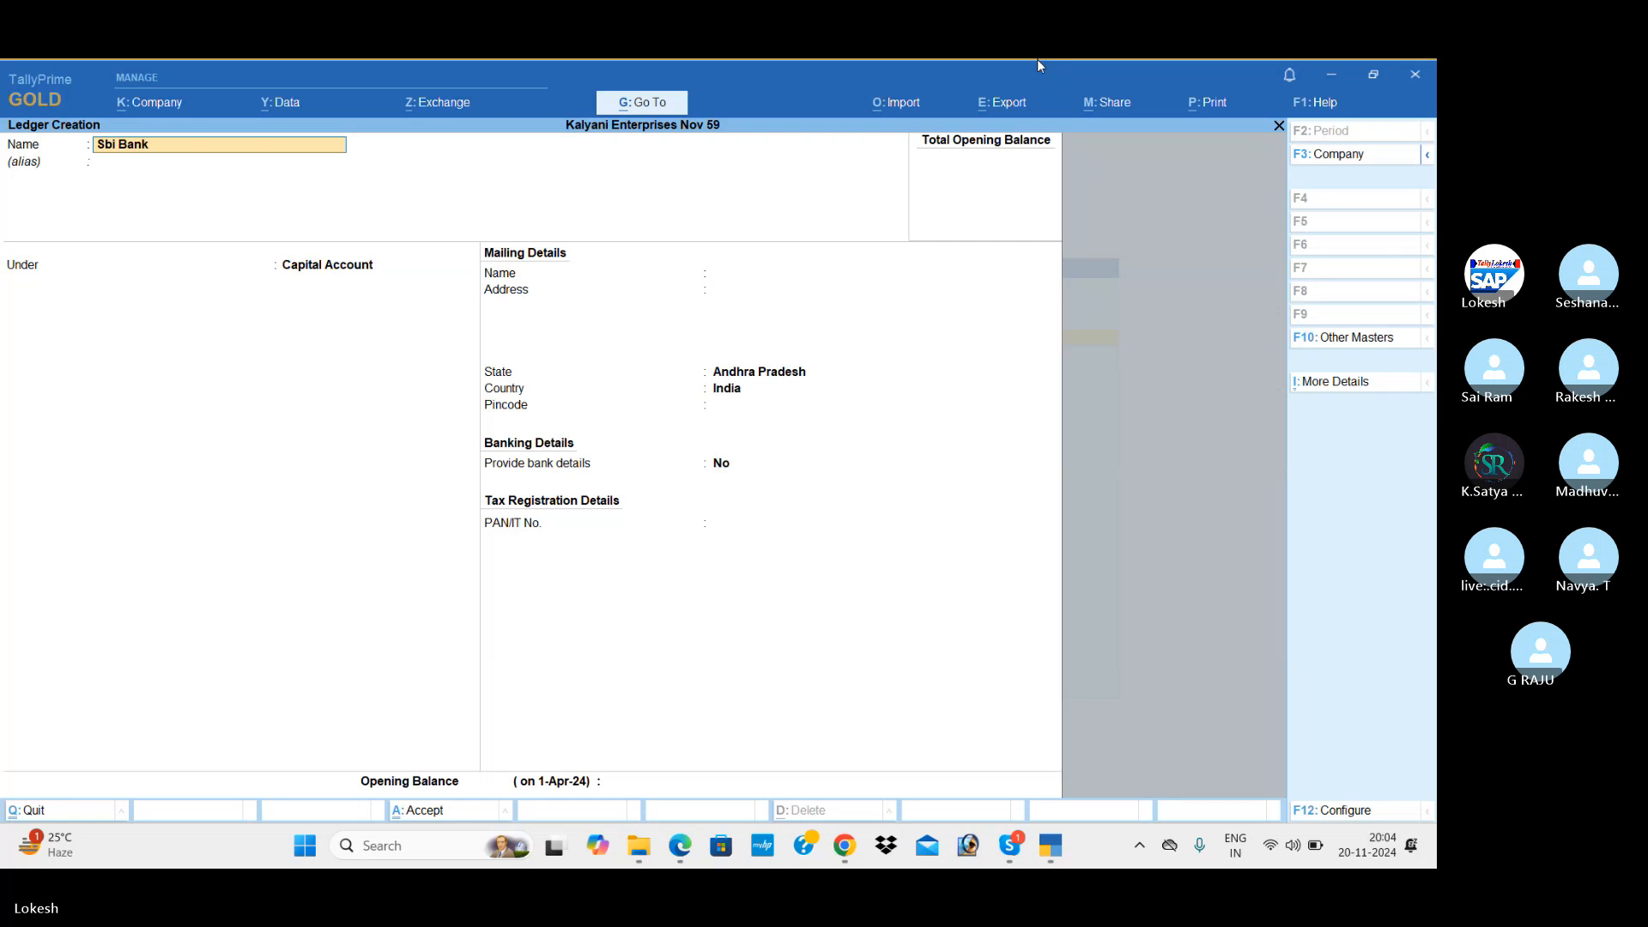
key(Return)
key(Return)
text(ba)
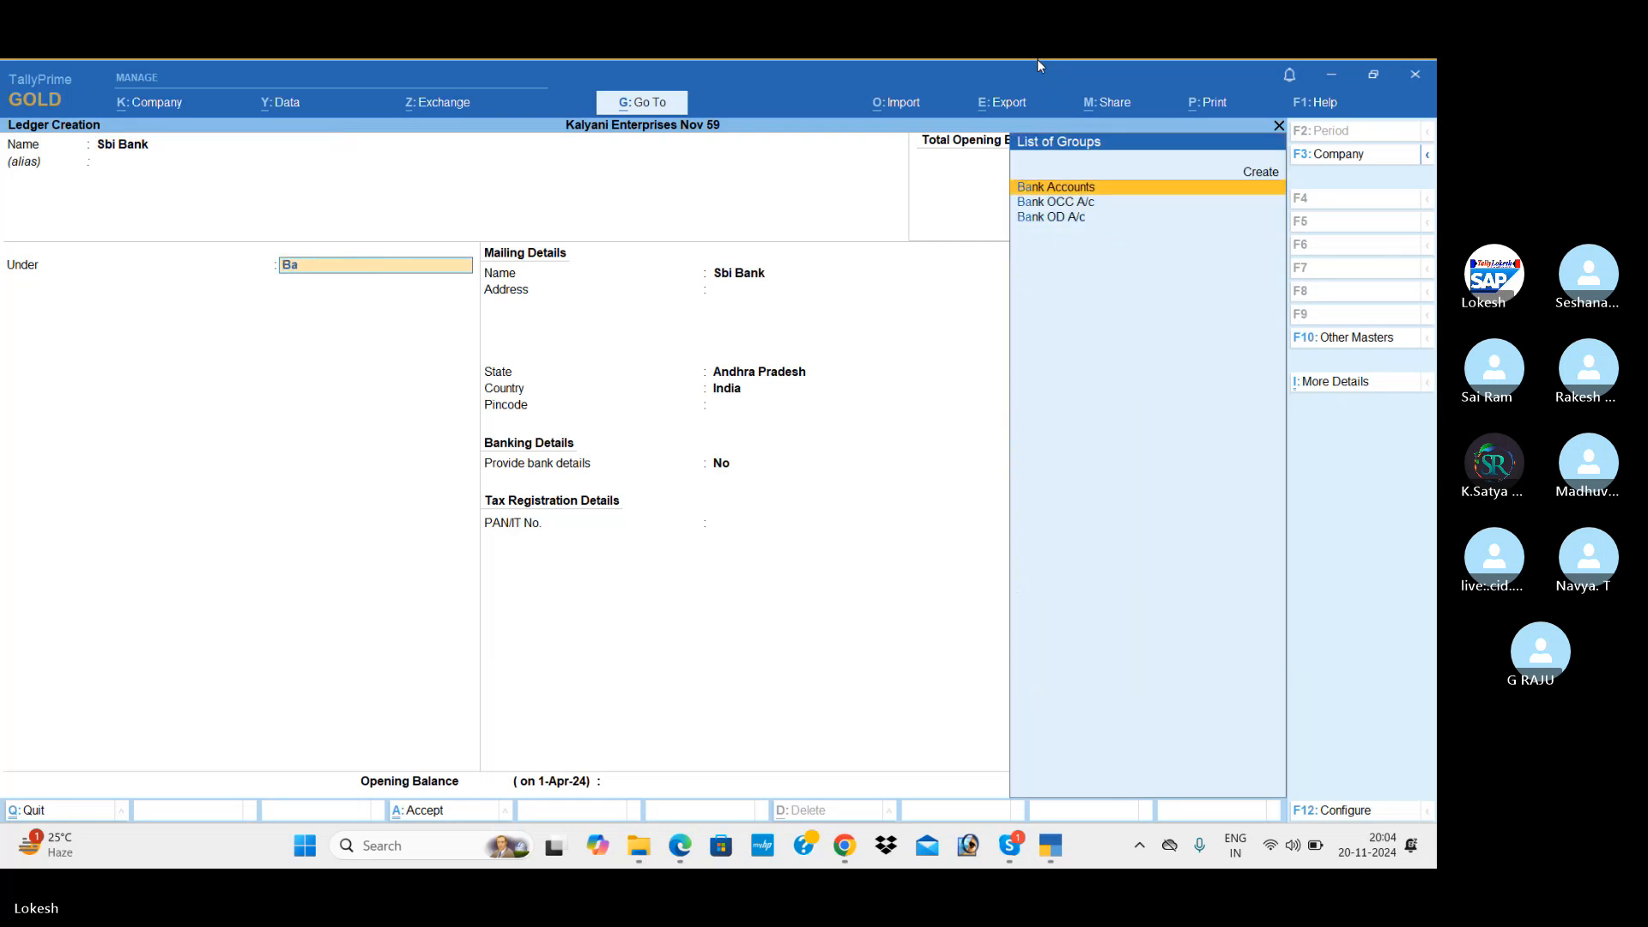
key(Return)
Leave the Sbi Bank account details blank with the bank name Not Applicable, keep the other defaults and save the ledger
key(Return)
key(Return)
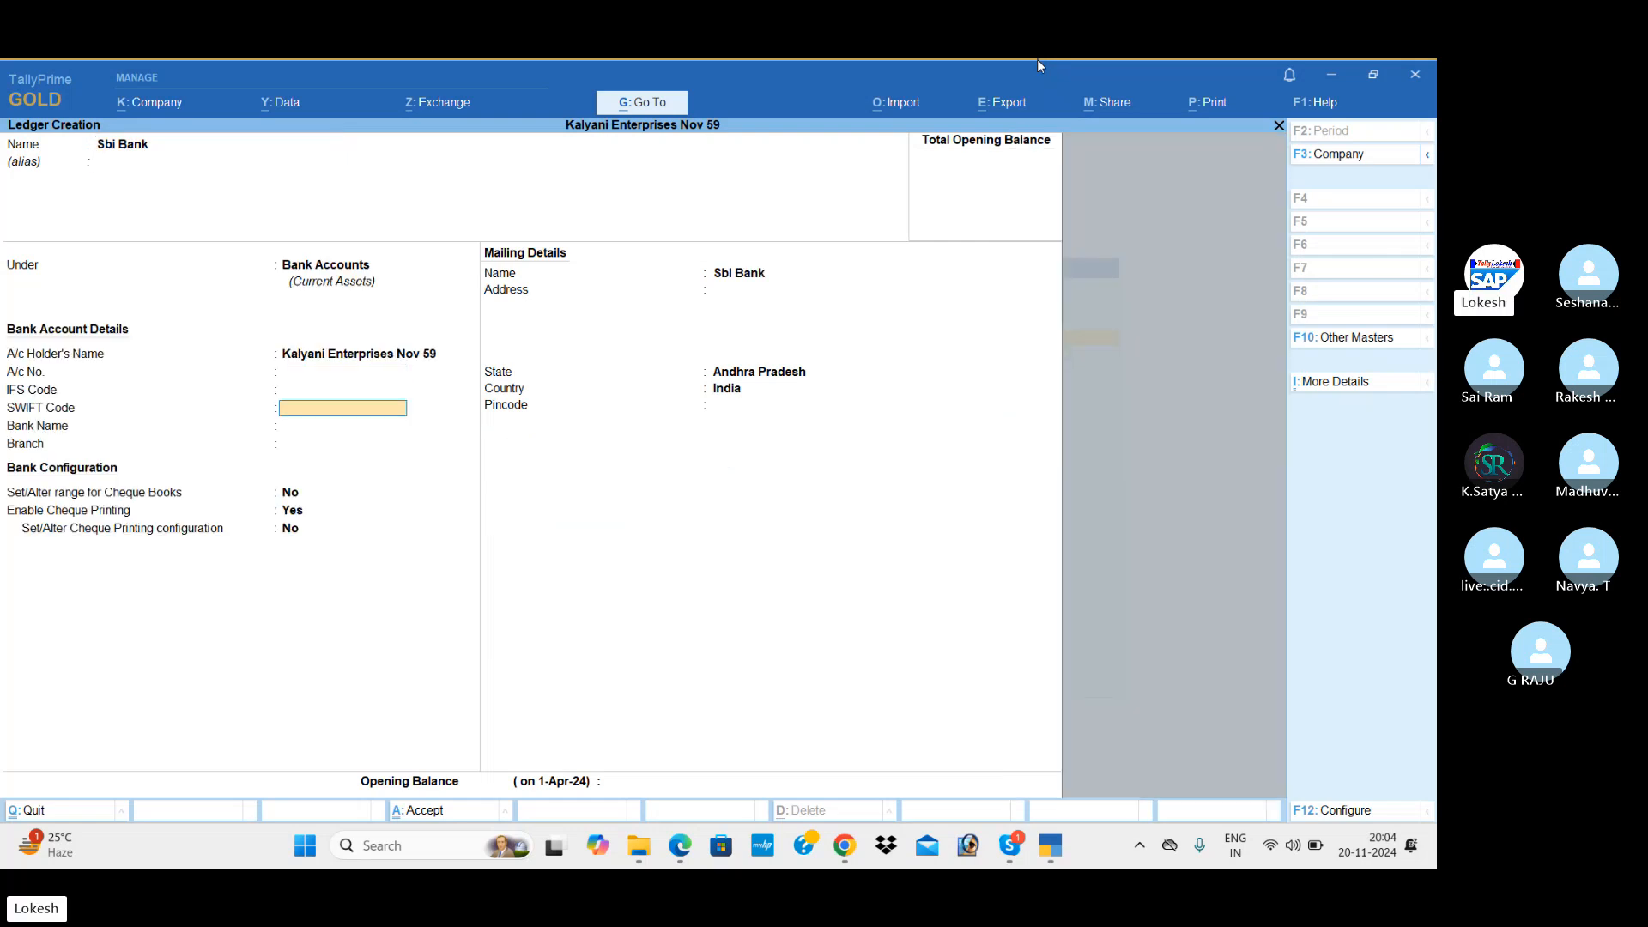
key(Return)
key(Return)
key(Return)
key(Return)
key(Return)
key(Return)
key(Return)
key(Return)
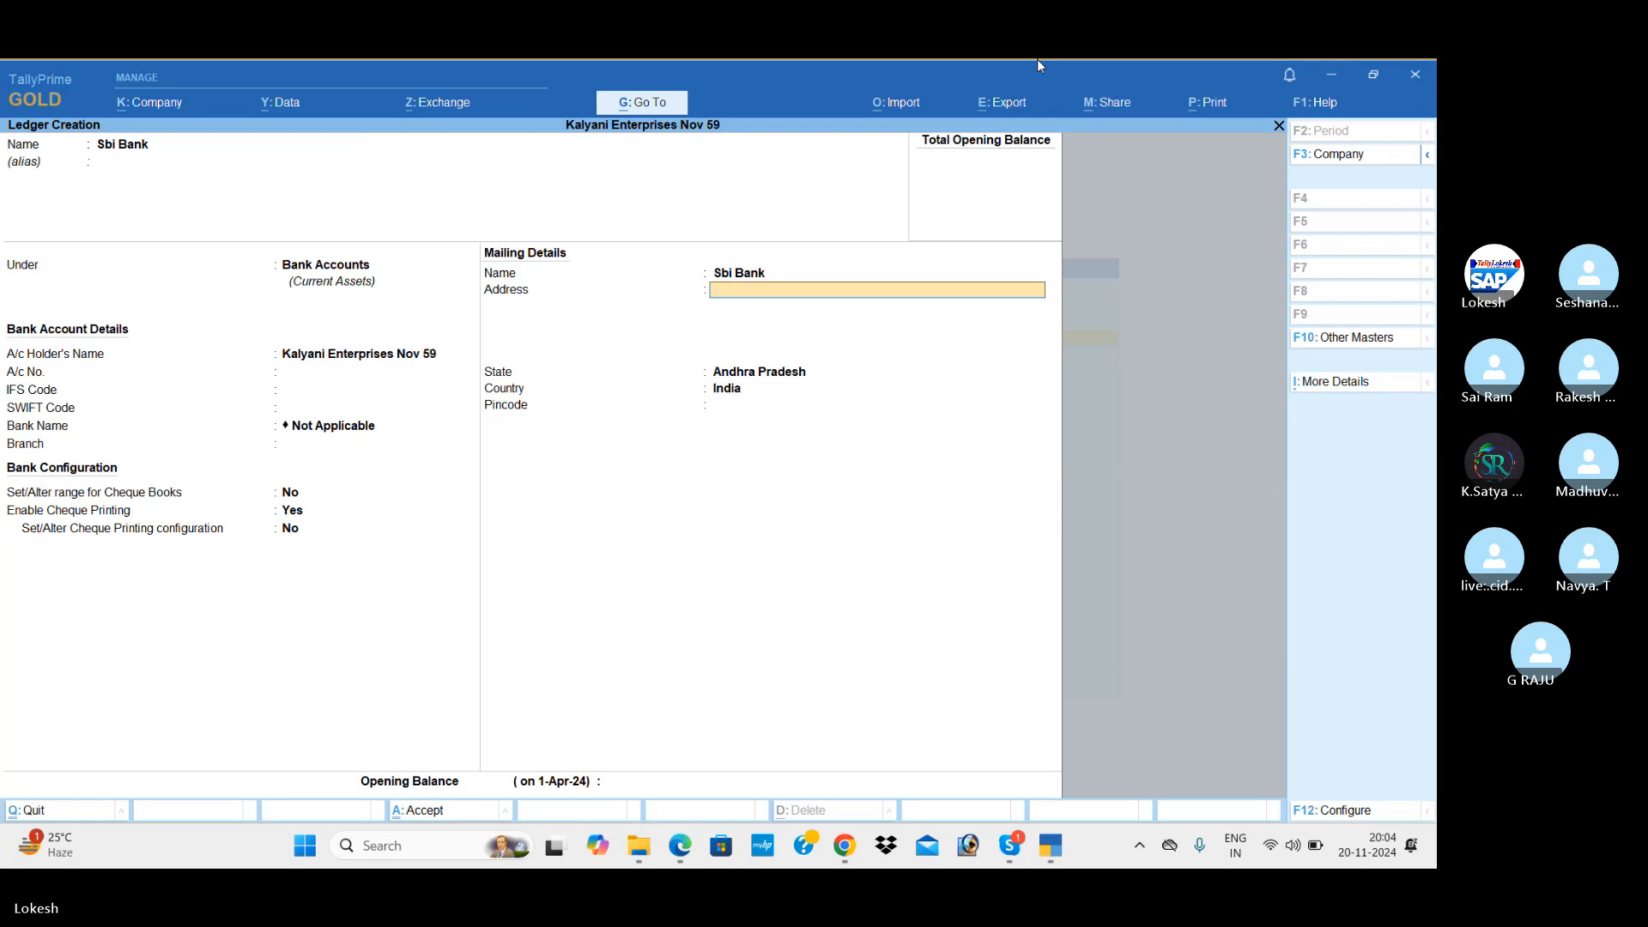
key(Return)
key(Return)
key(Return)
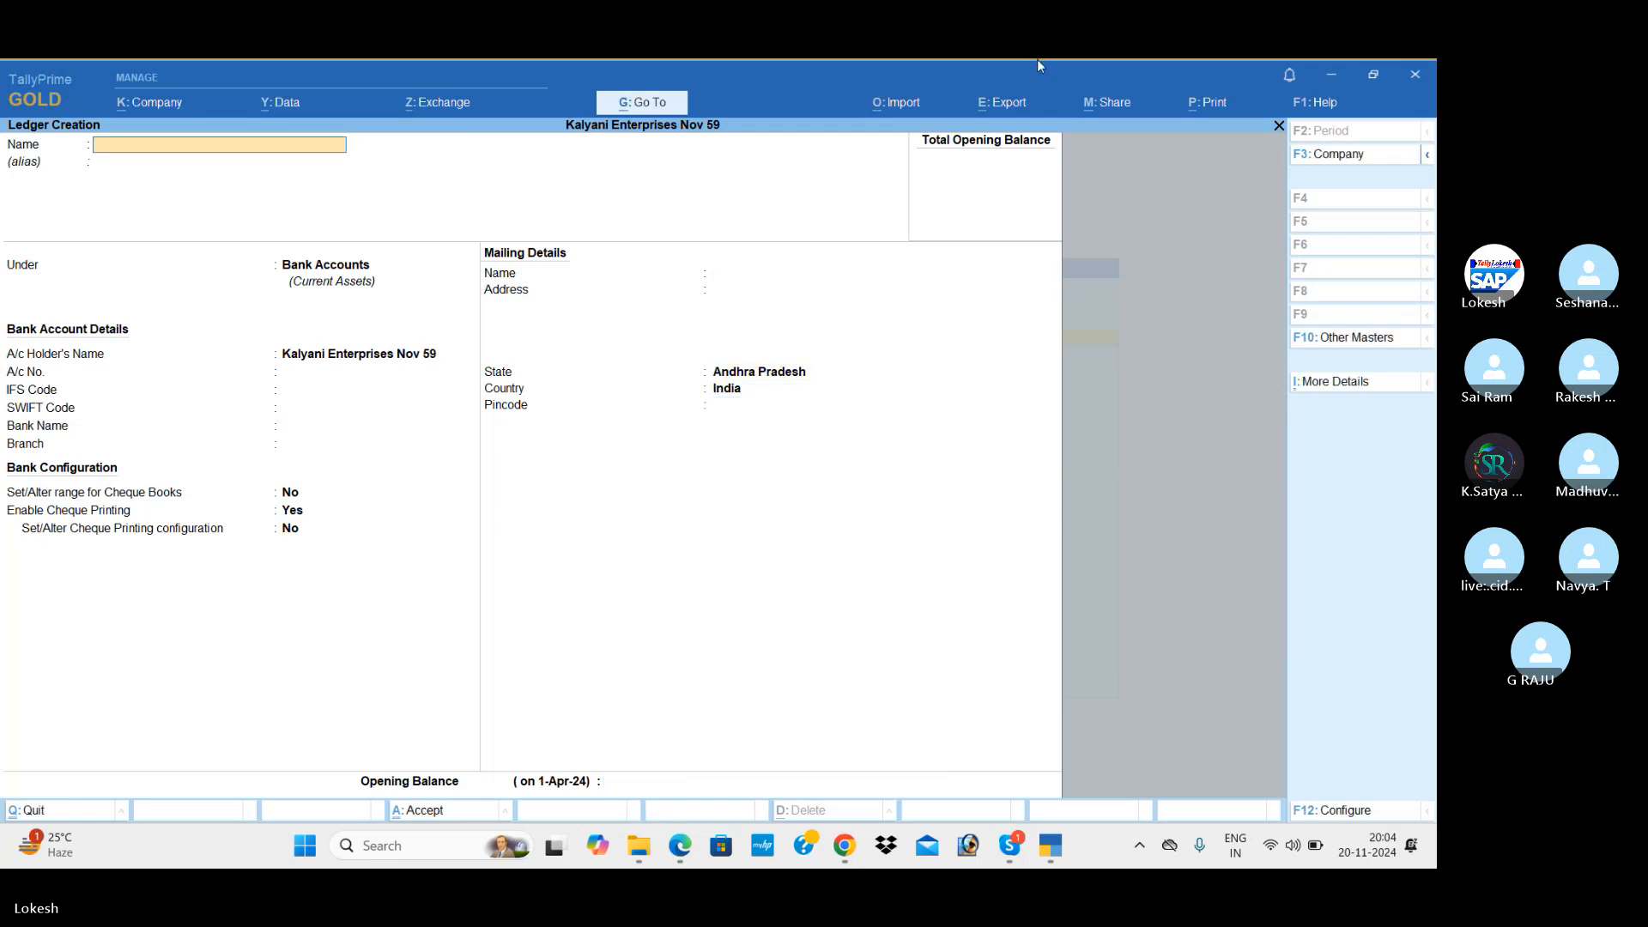
Create a Purchase ledger under Purchase Accounts with the ledger type Not Applicable, and save it
text(Purchase)
key(Return)
key(Return)
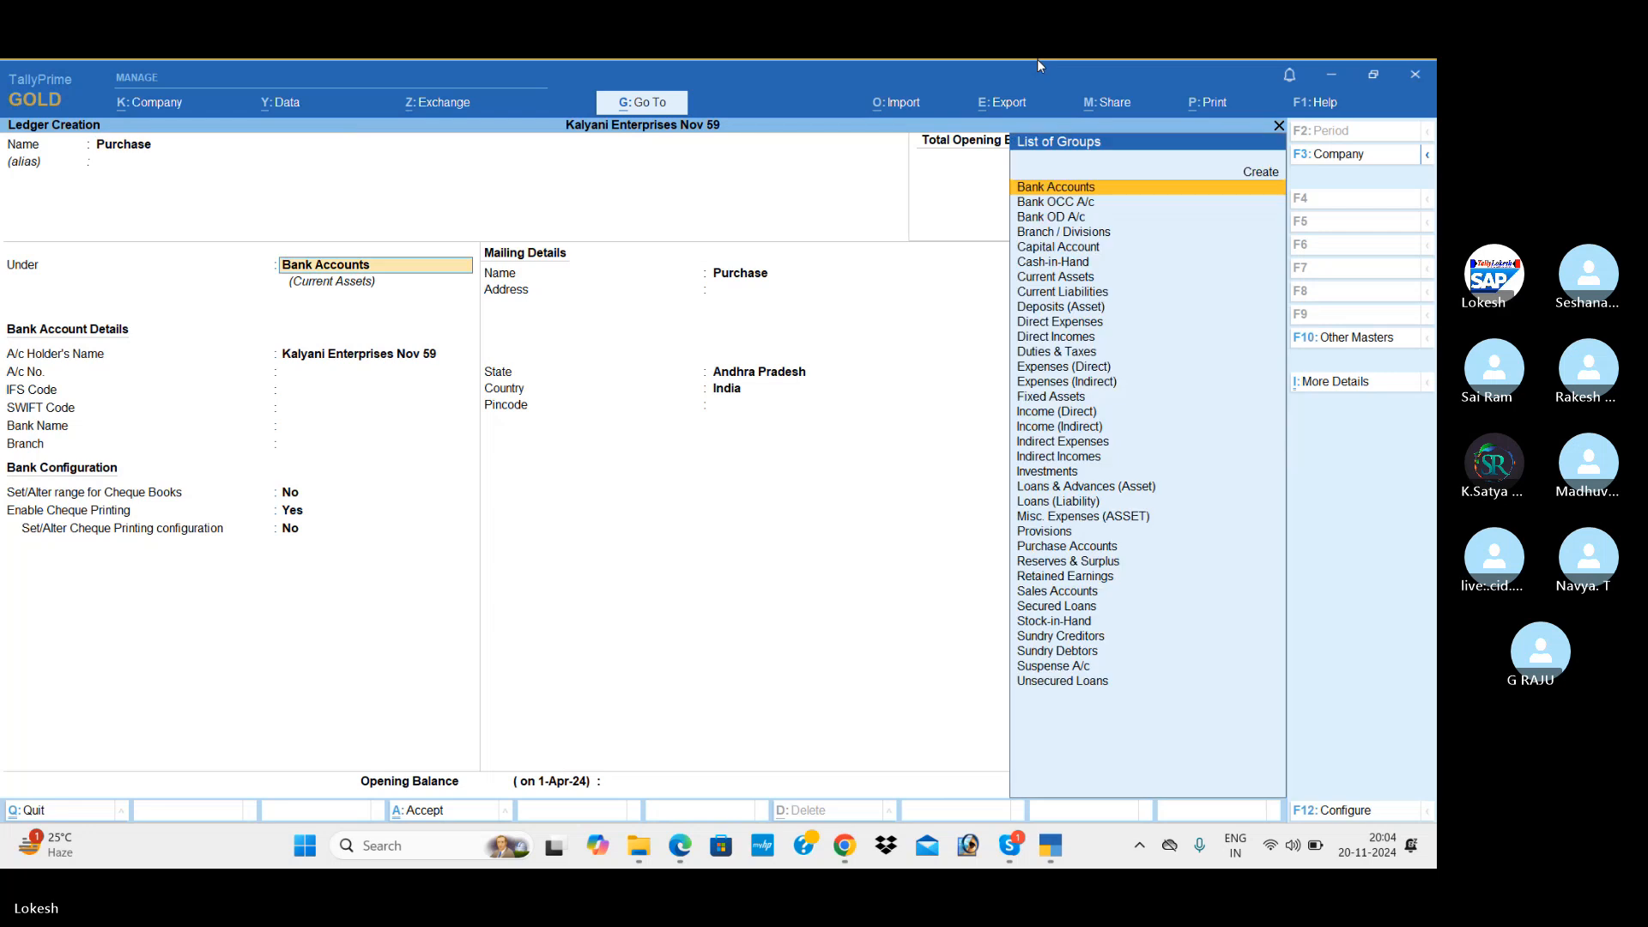
text(Pu)
key(Return)
key(Return)
key(Return)
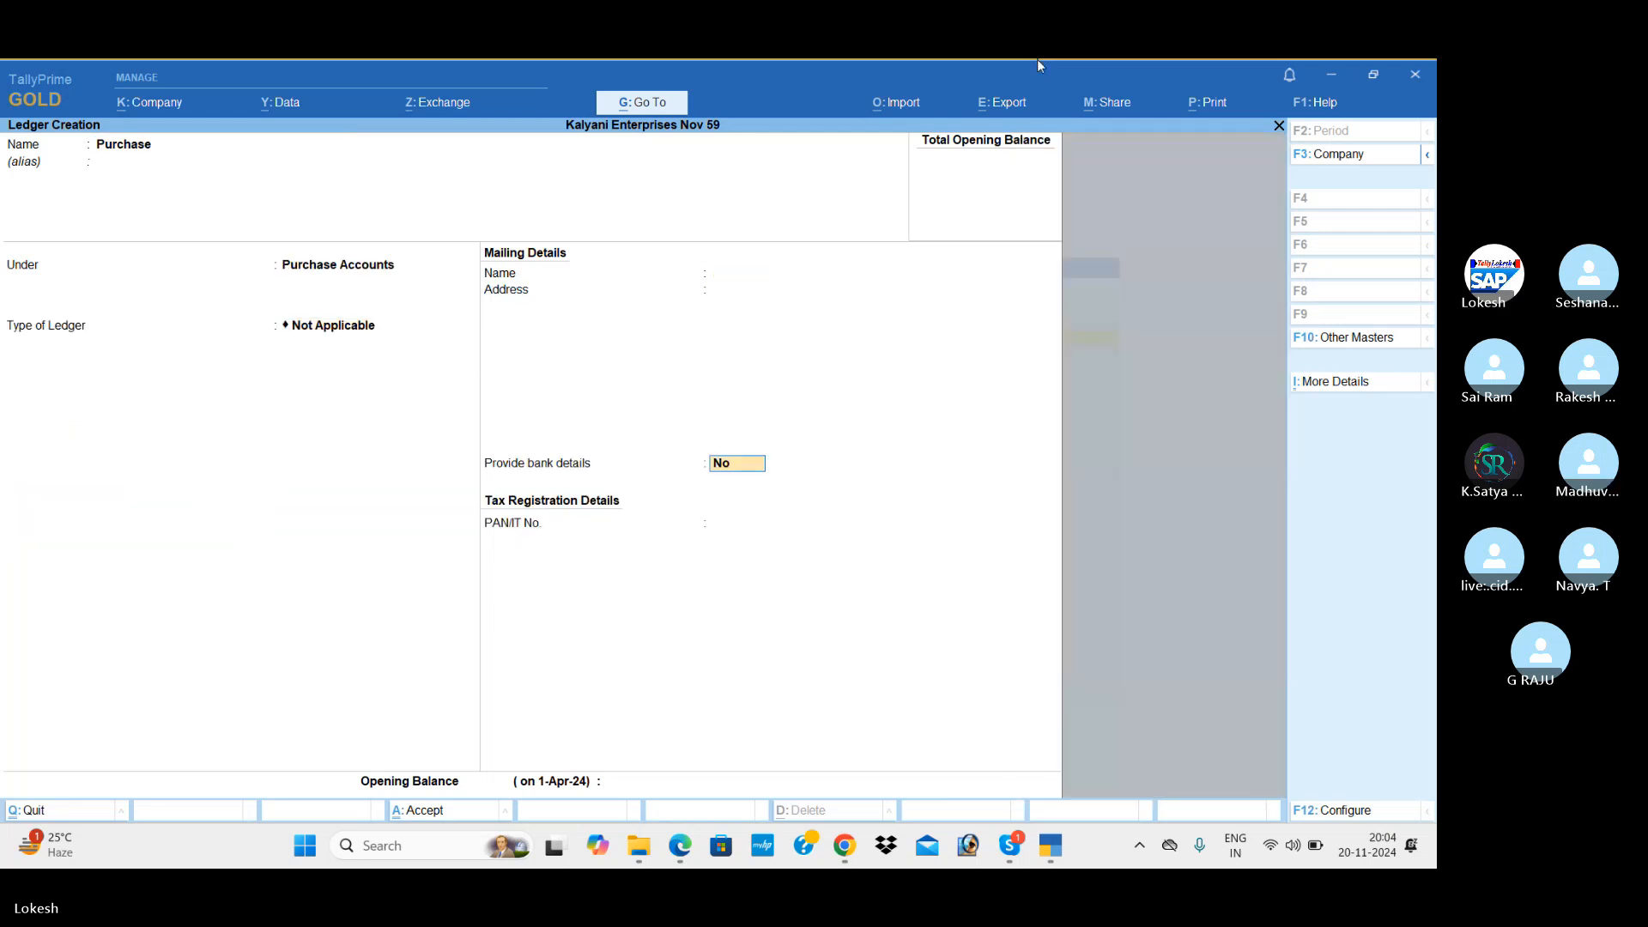
key(Return)
key(Return)
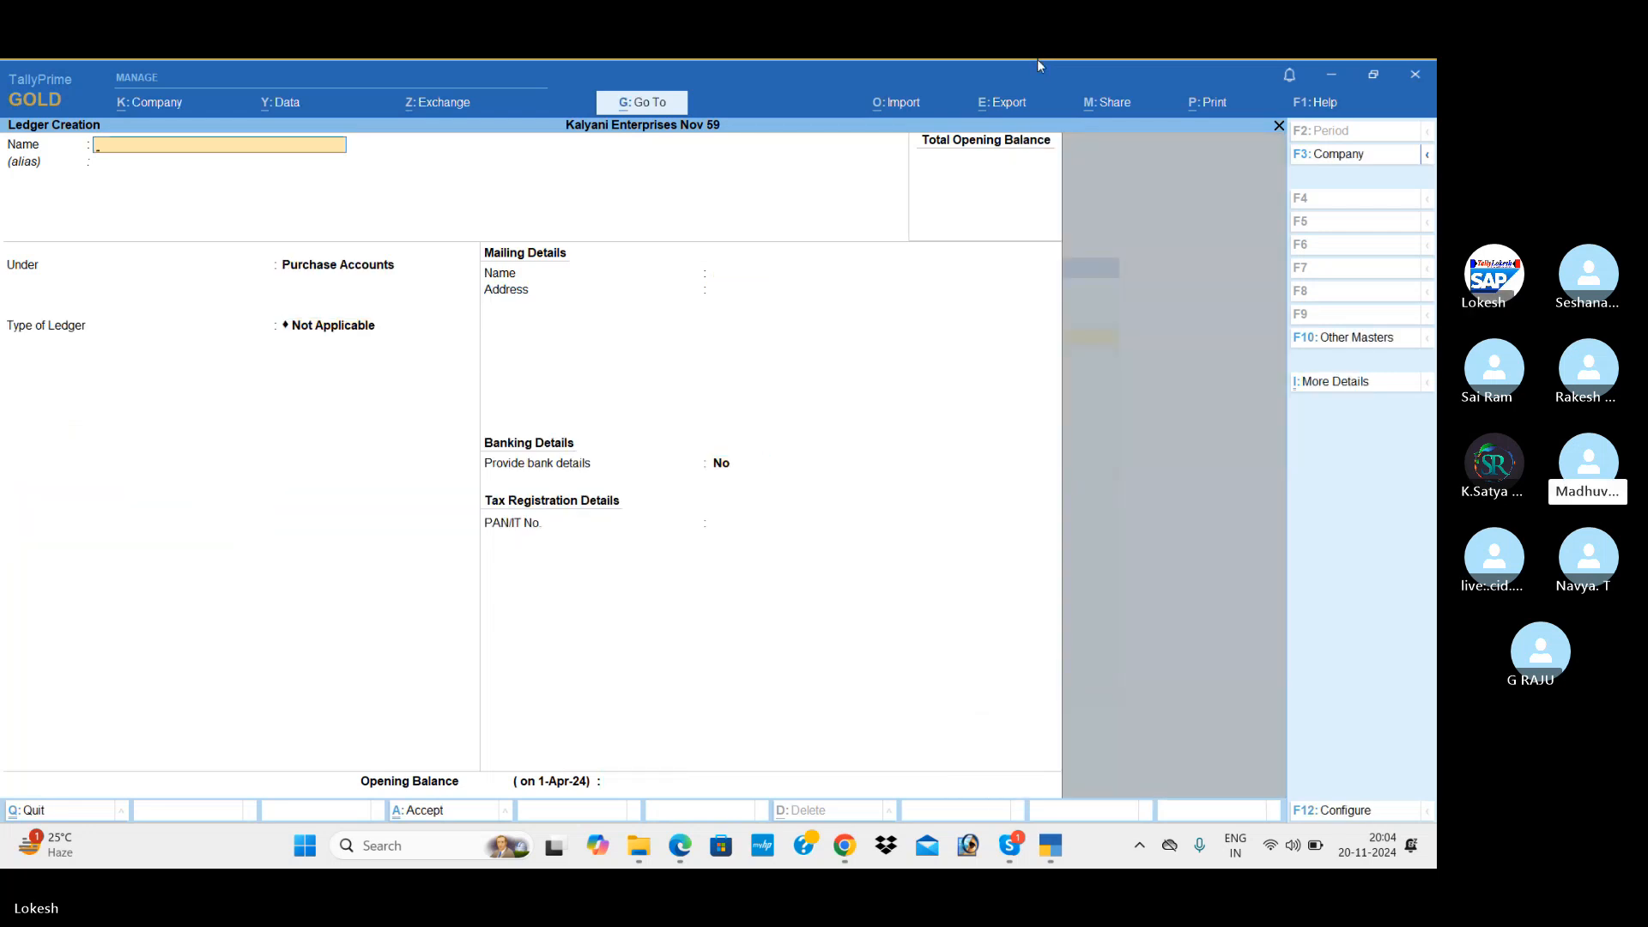
Name the next ledger Priya Tech Solutions and place it under the Sundry Creditors group
text(Priya tech Solutons)
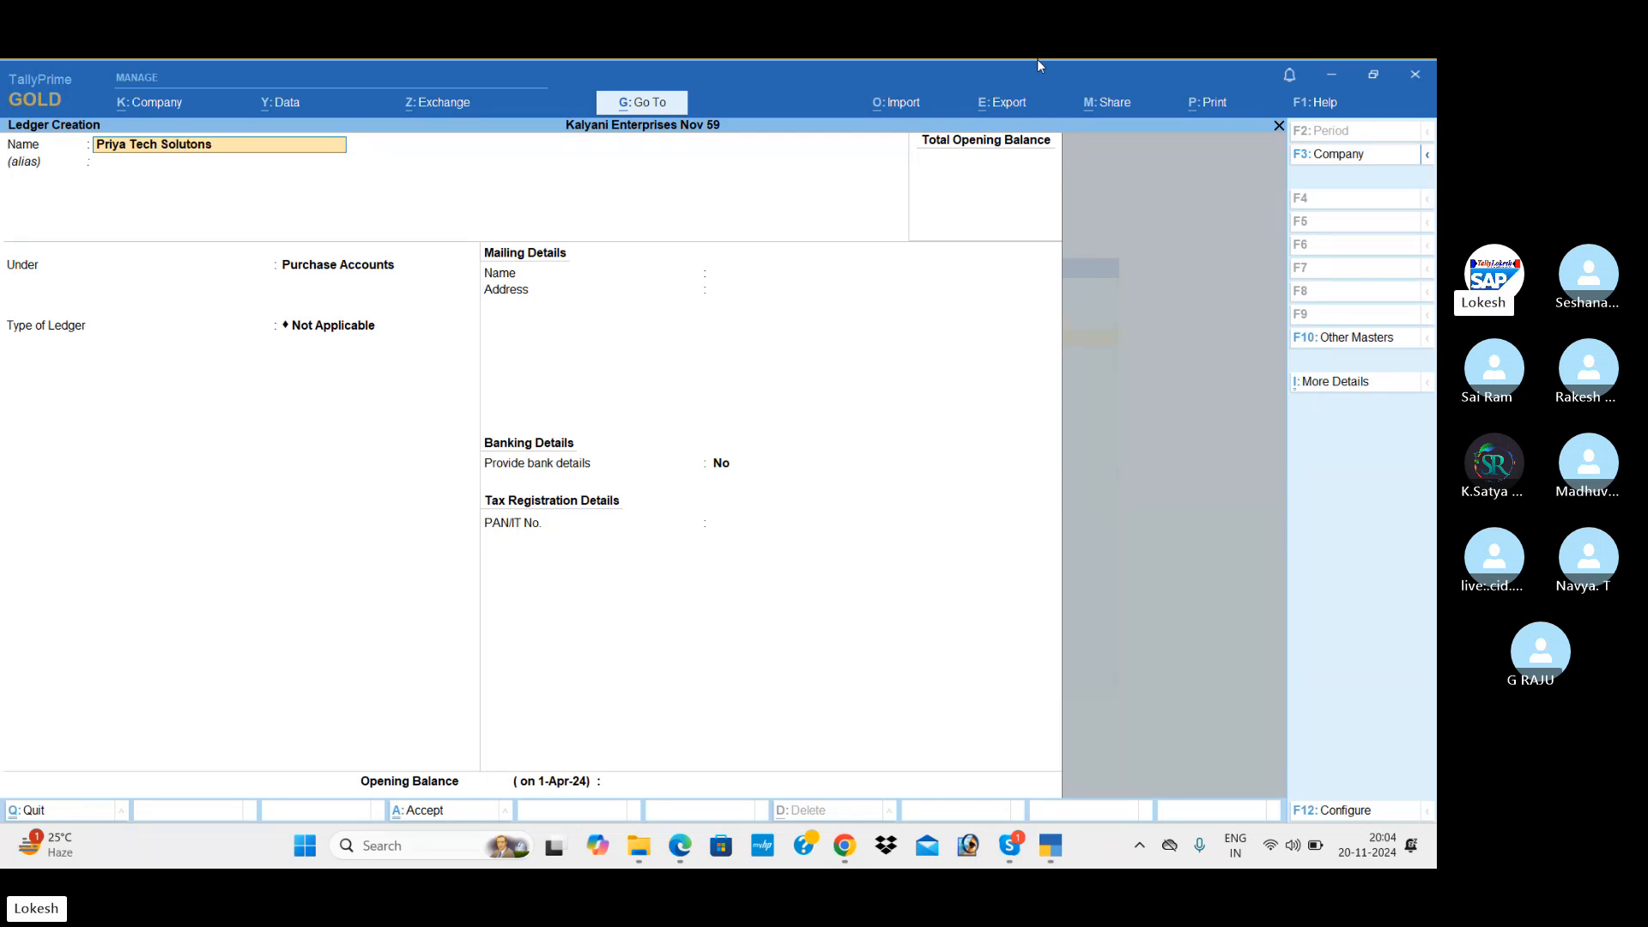
key(BackSpace)
key(BackSpace)
key(BackSpace)
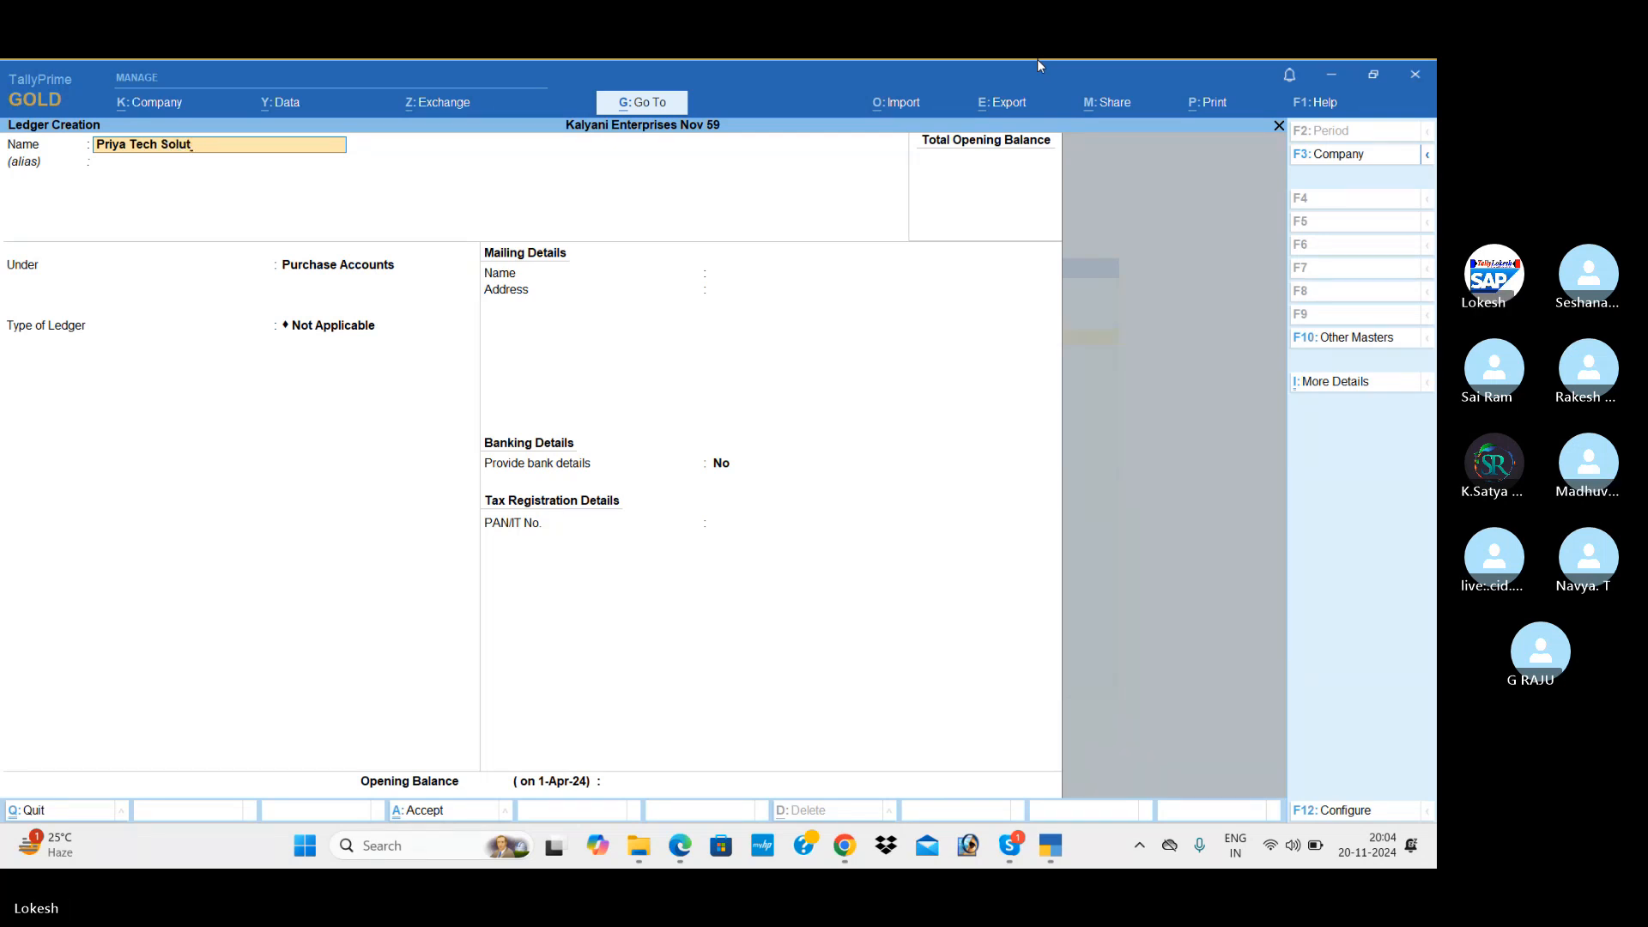
text(ions)
key(Return)
text(Sun)
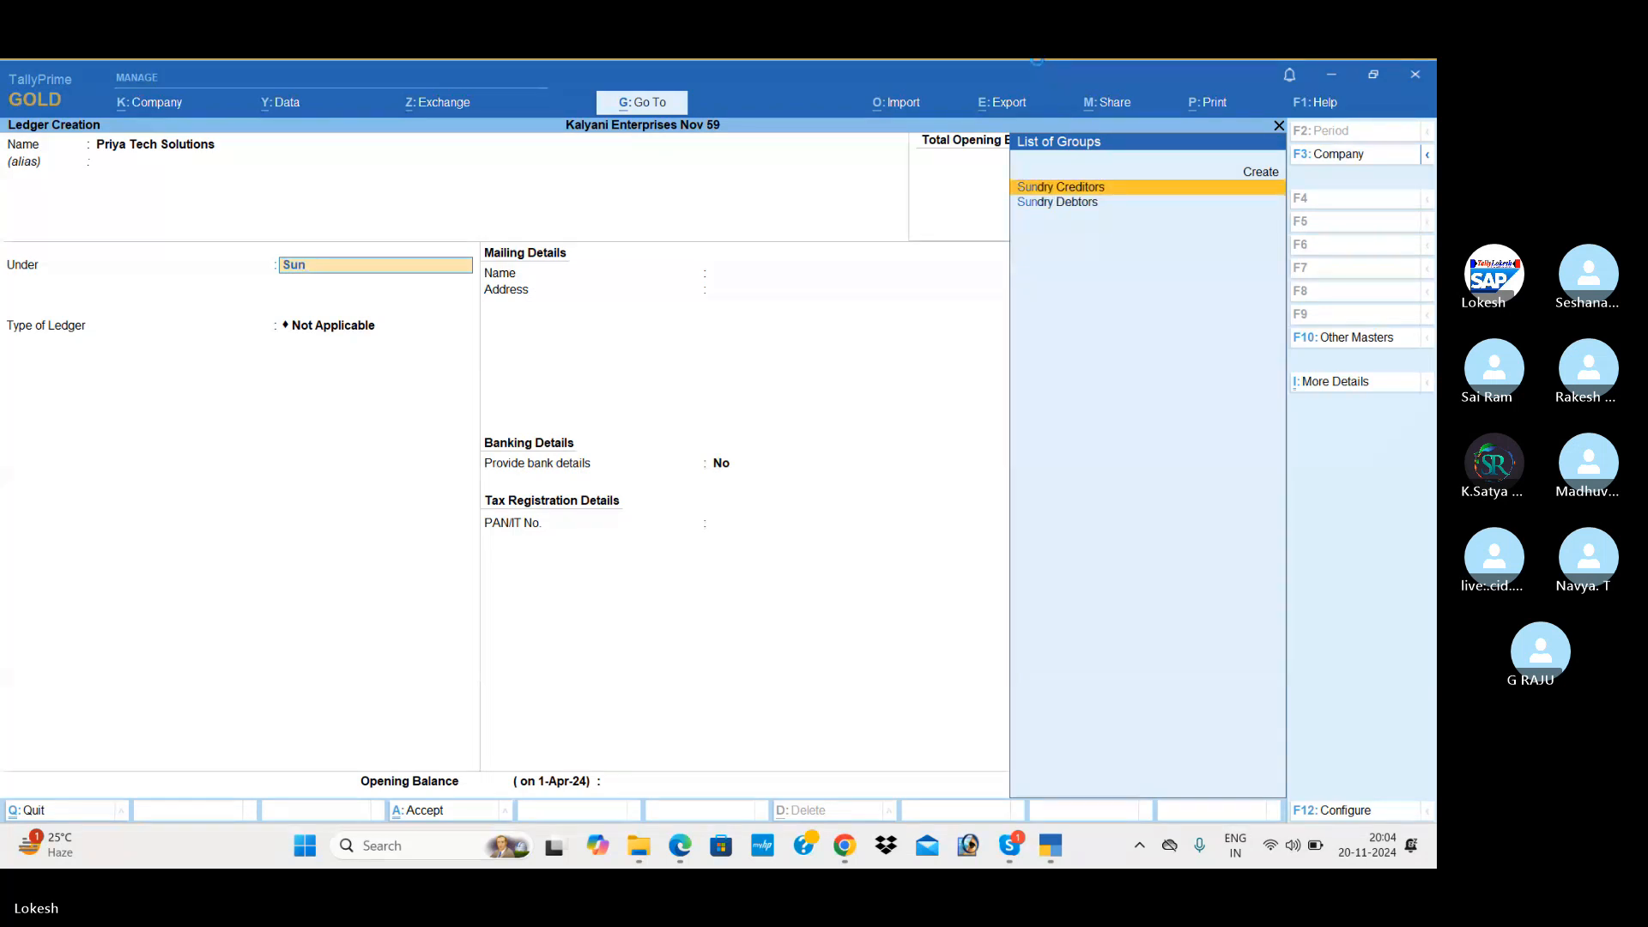
key(Return)
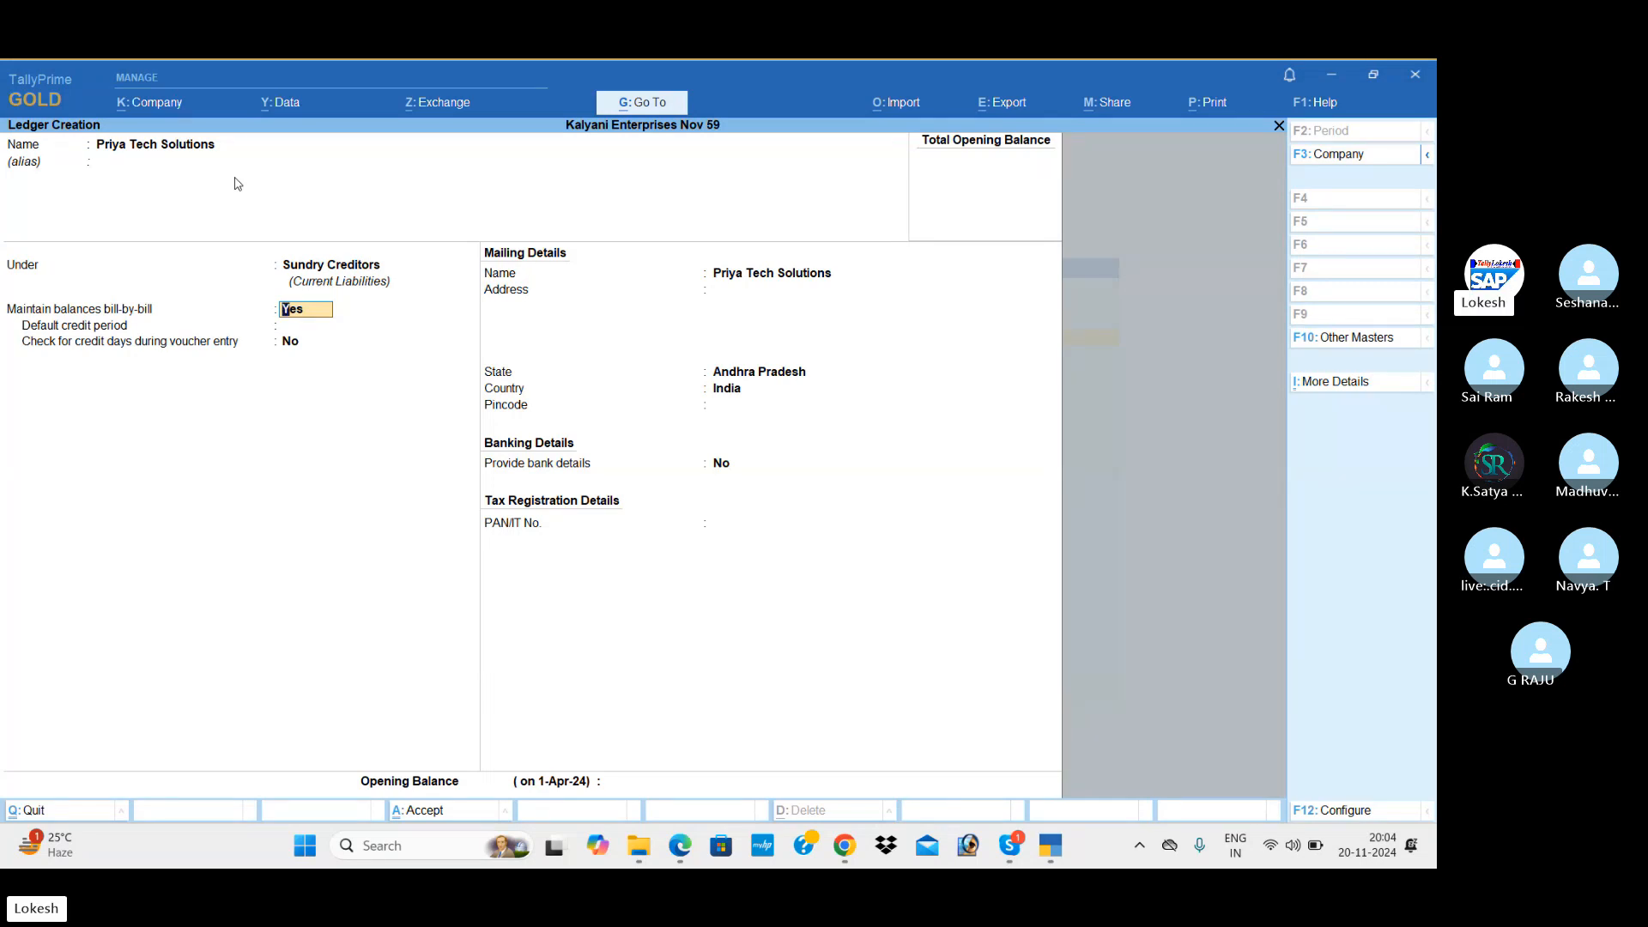
Keep bill-by-bill balances on and the default credit, mailing and banking details for Priya Tech Solutions, and save the ledger
key(Return)
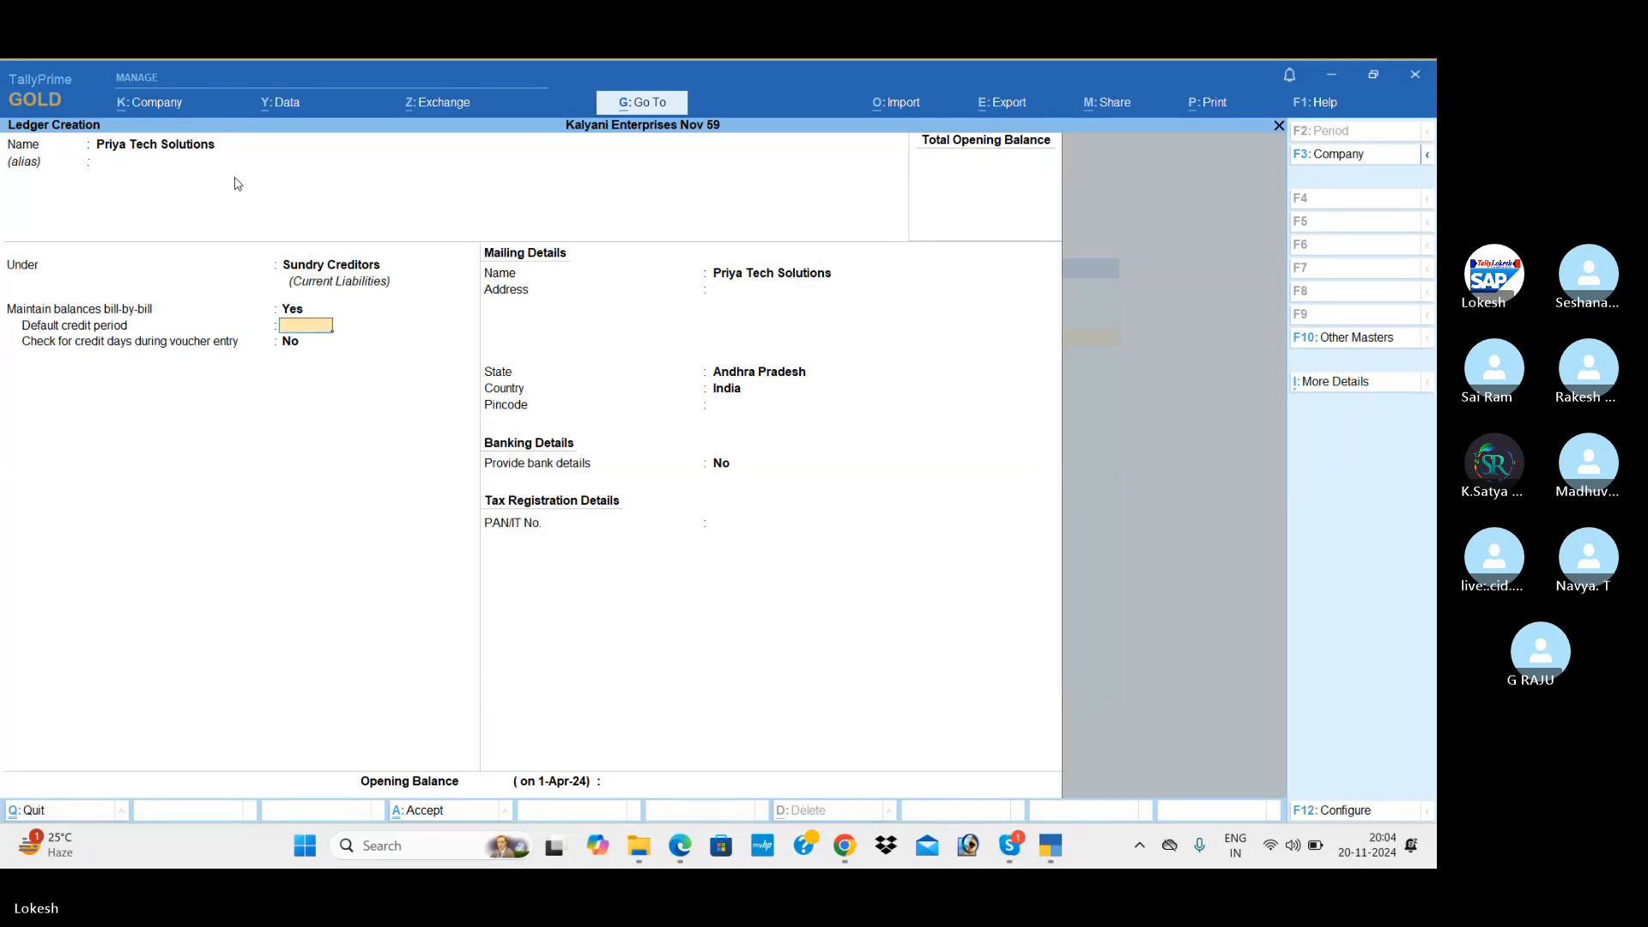
key(Return)
key(Return)
key(Return)
key(Return)
key(Return)
key(Return)
key(Return)
key(Return)
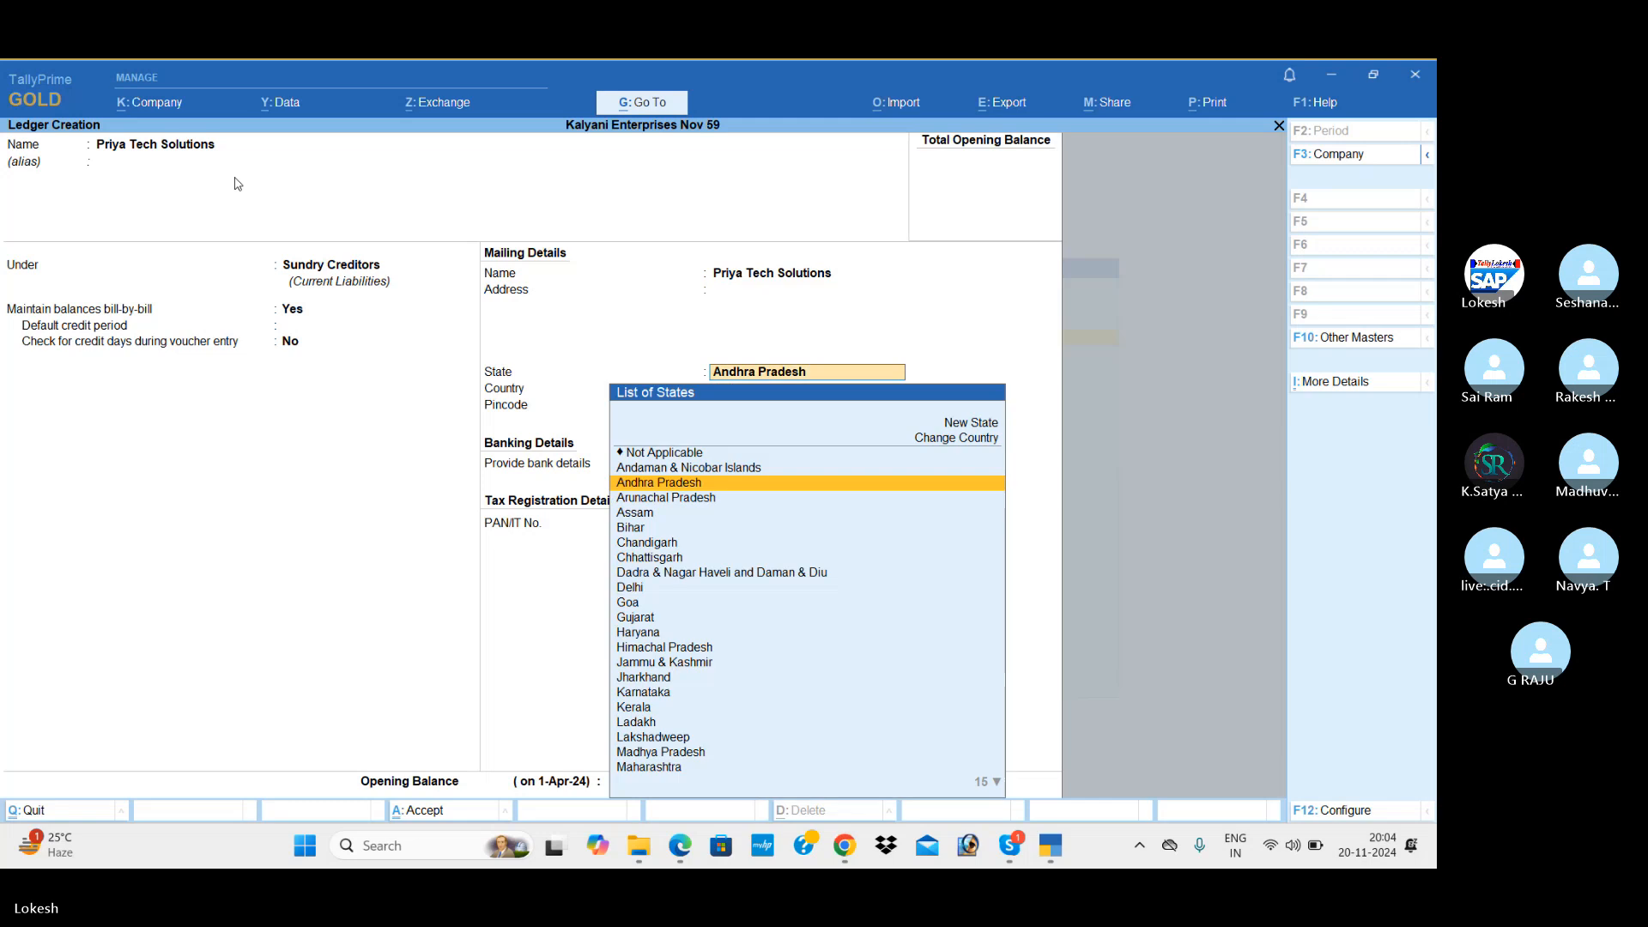
key(Return)
key(Return)
key(Return)
key(Return)
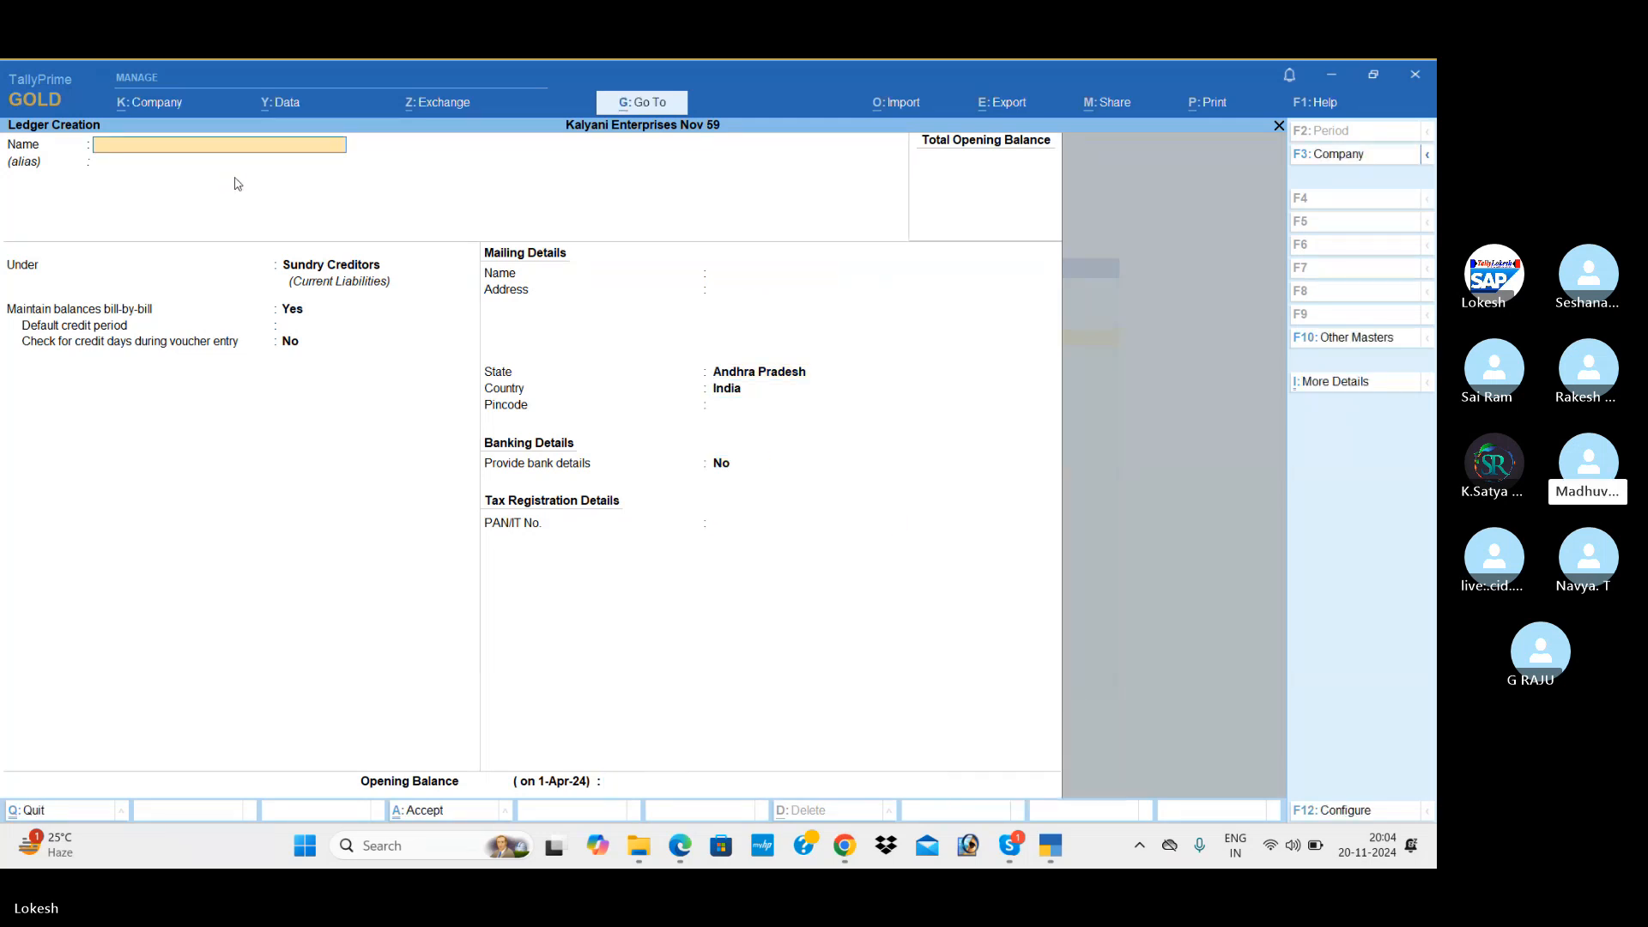
Create a Sales ledger under Sales Accounts with the ledger type Not Applicable, and save it
key(Return)
key(Return)
text(sa)
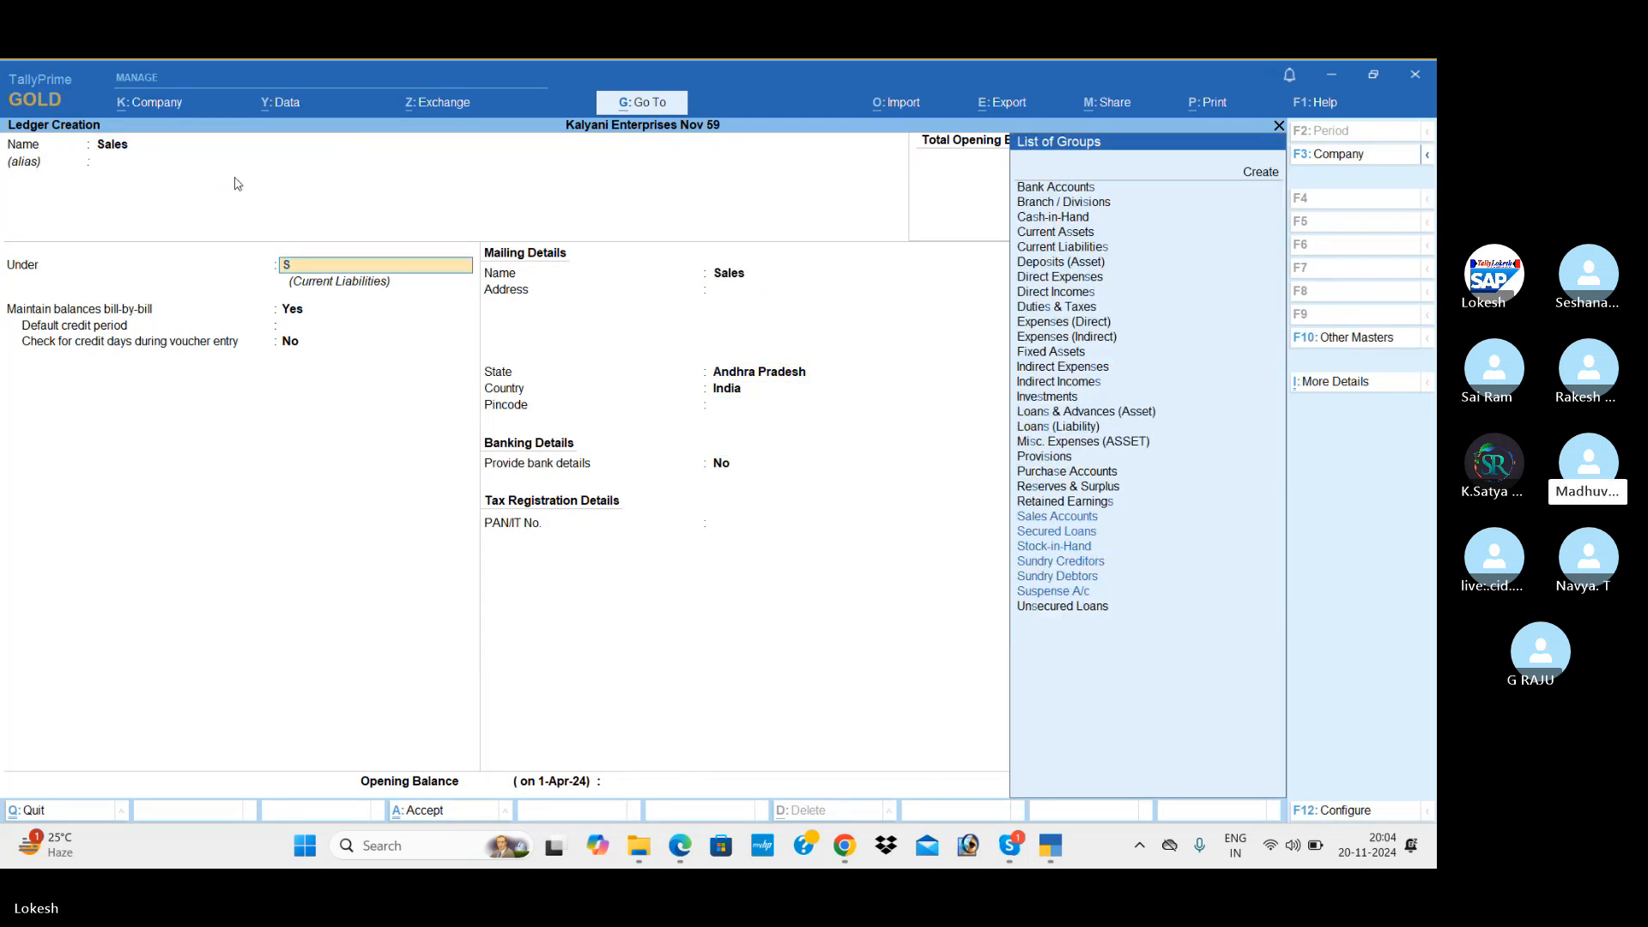
key(Return)
key(Return)
key(Return)
key(Return)
key(Return)
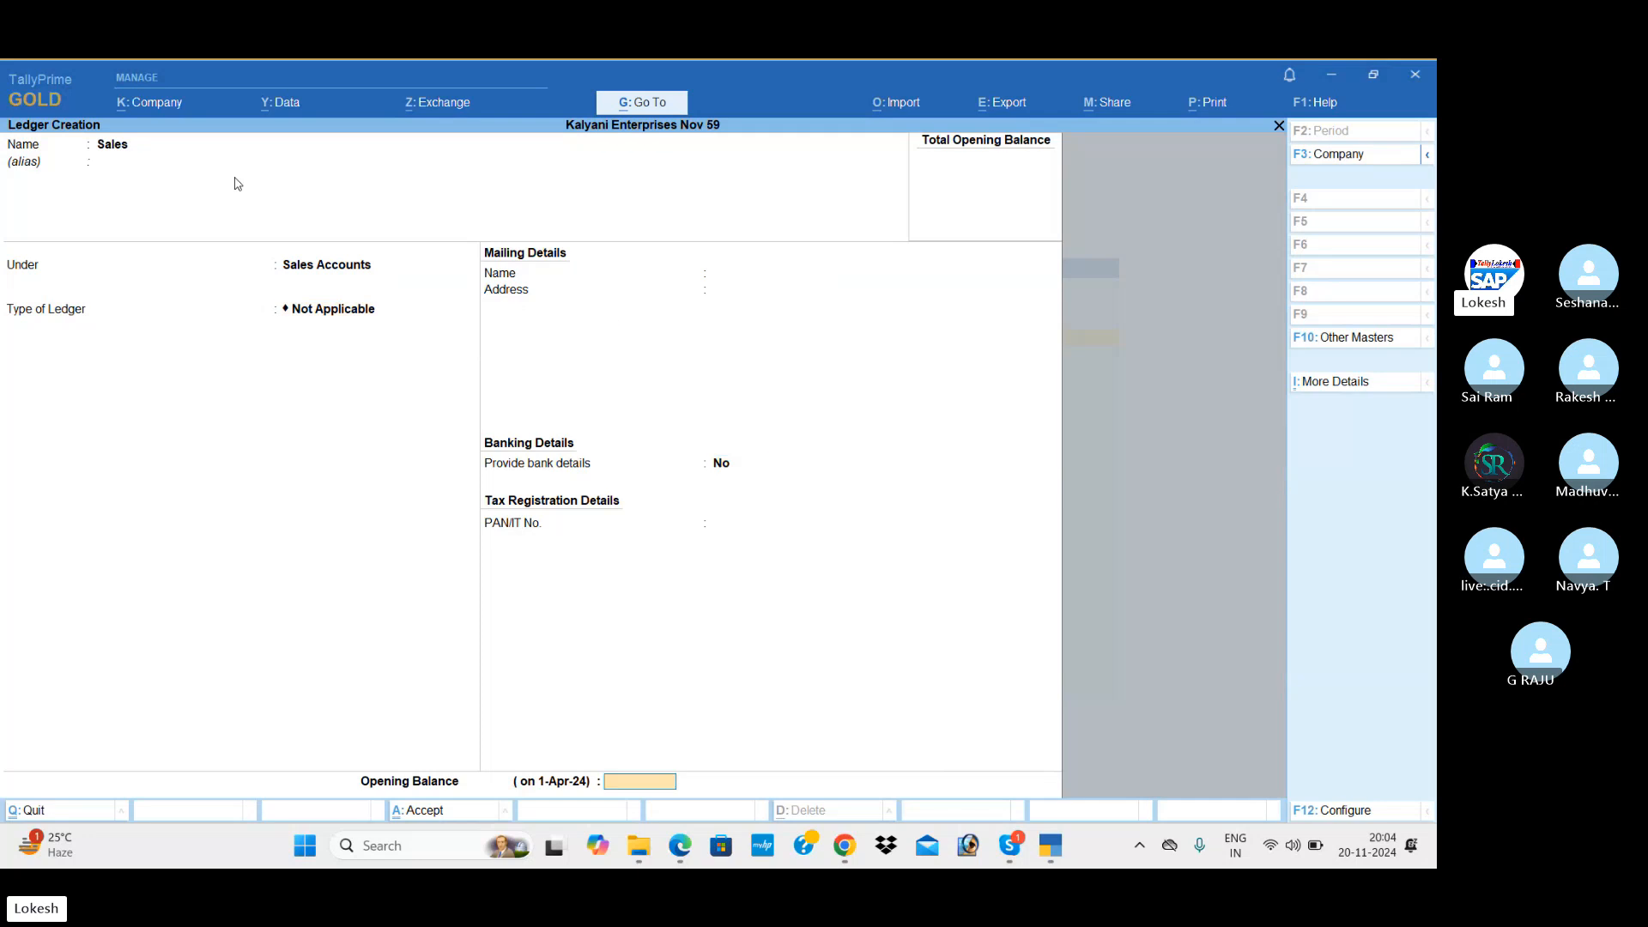
key(Return)
key(Return)
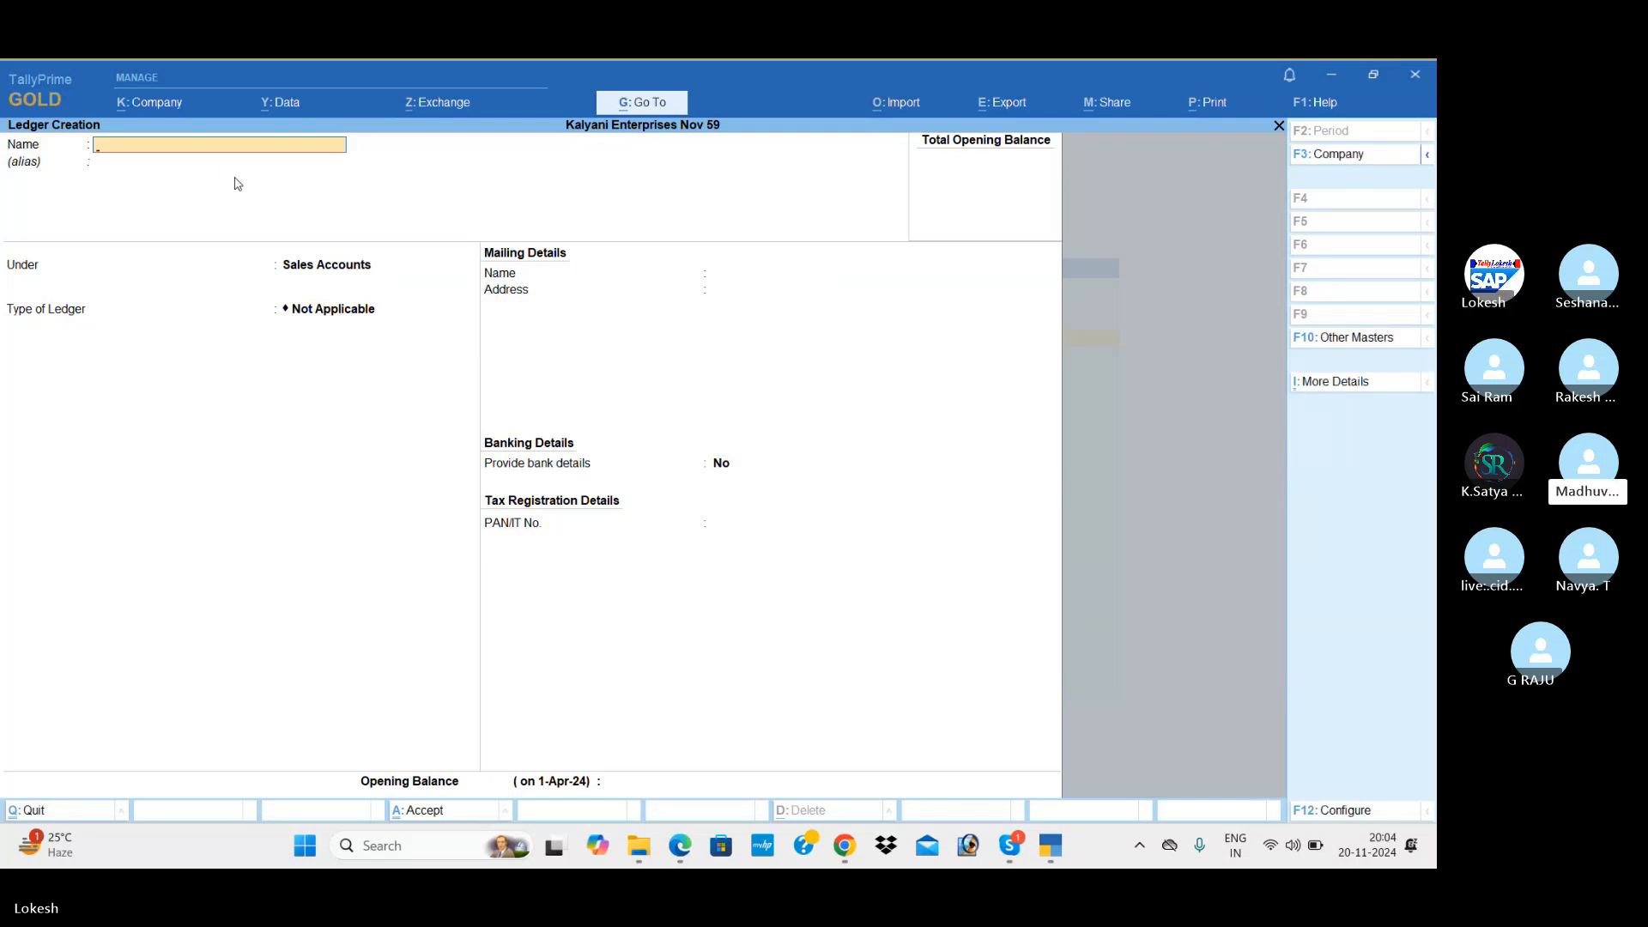
Name the next ledger Krish Pvt Ltd and place it under the Sundry Debtors group
text(Krish P)
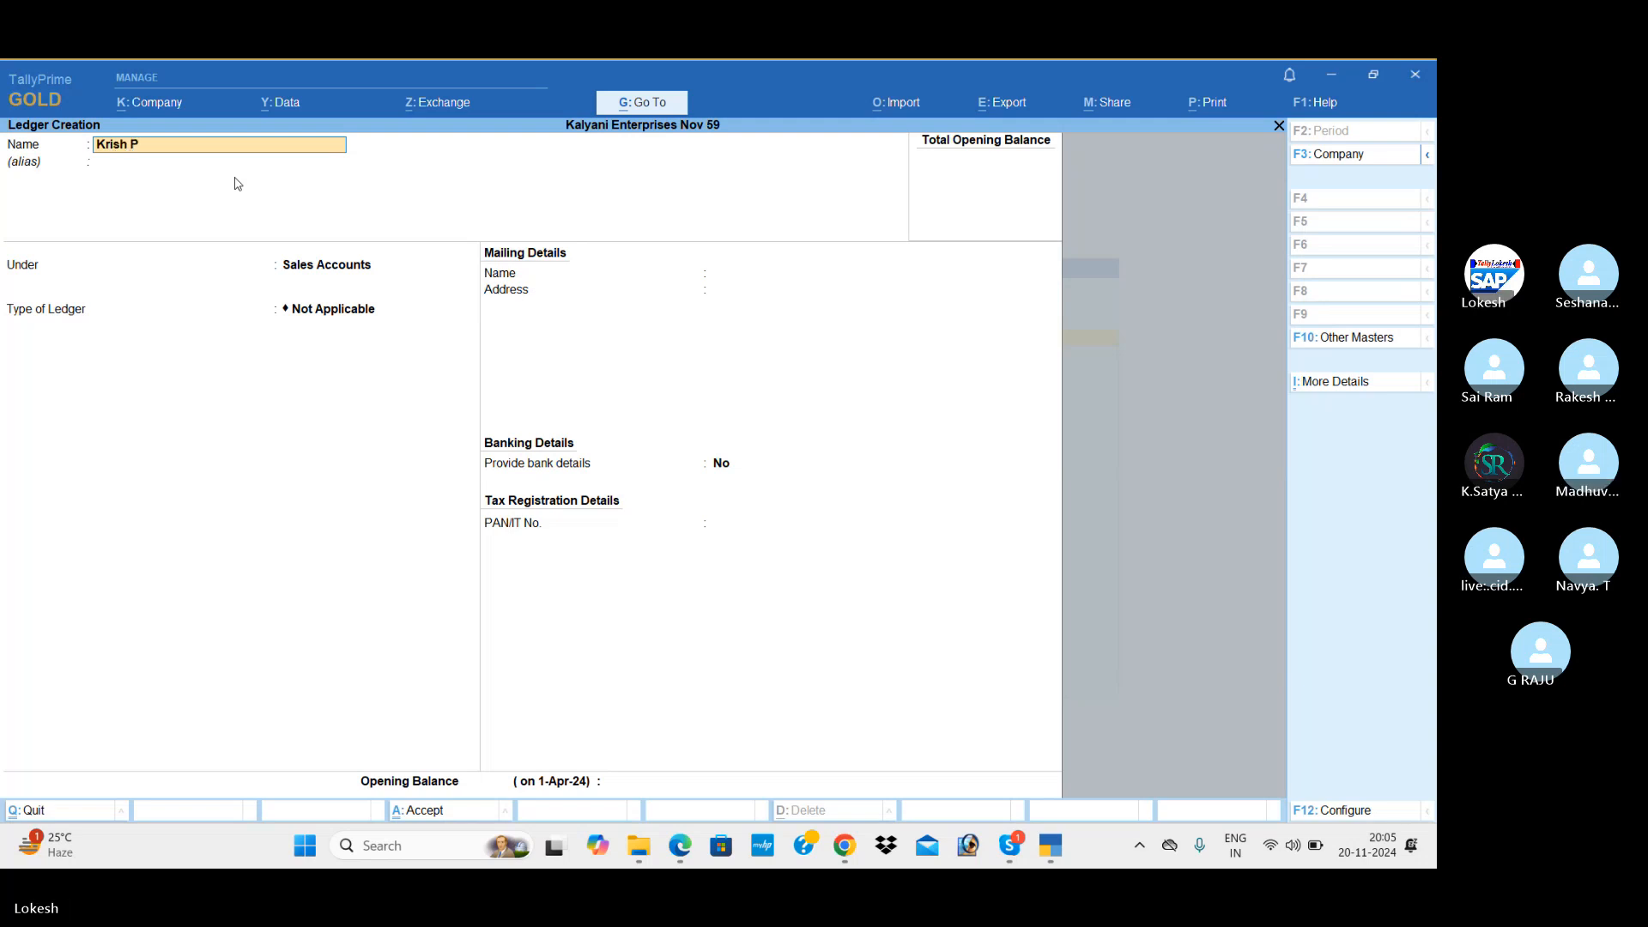
text(vt Ltd)
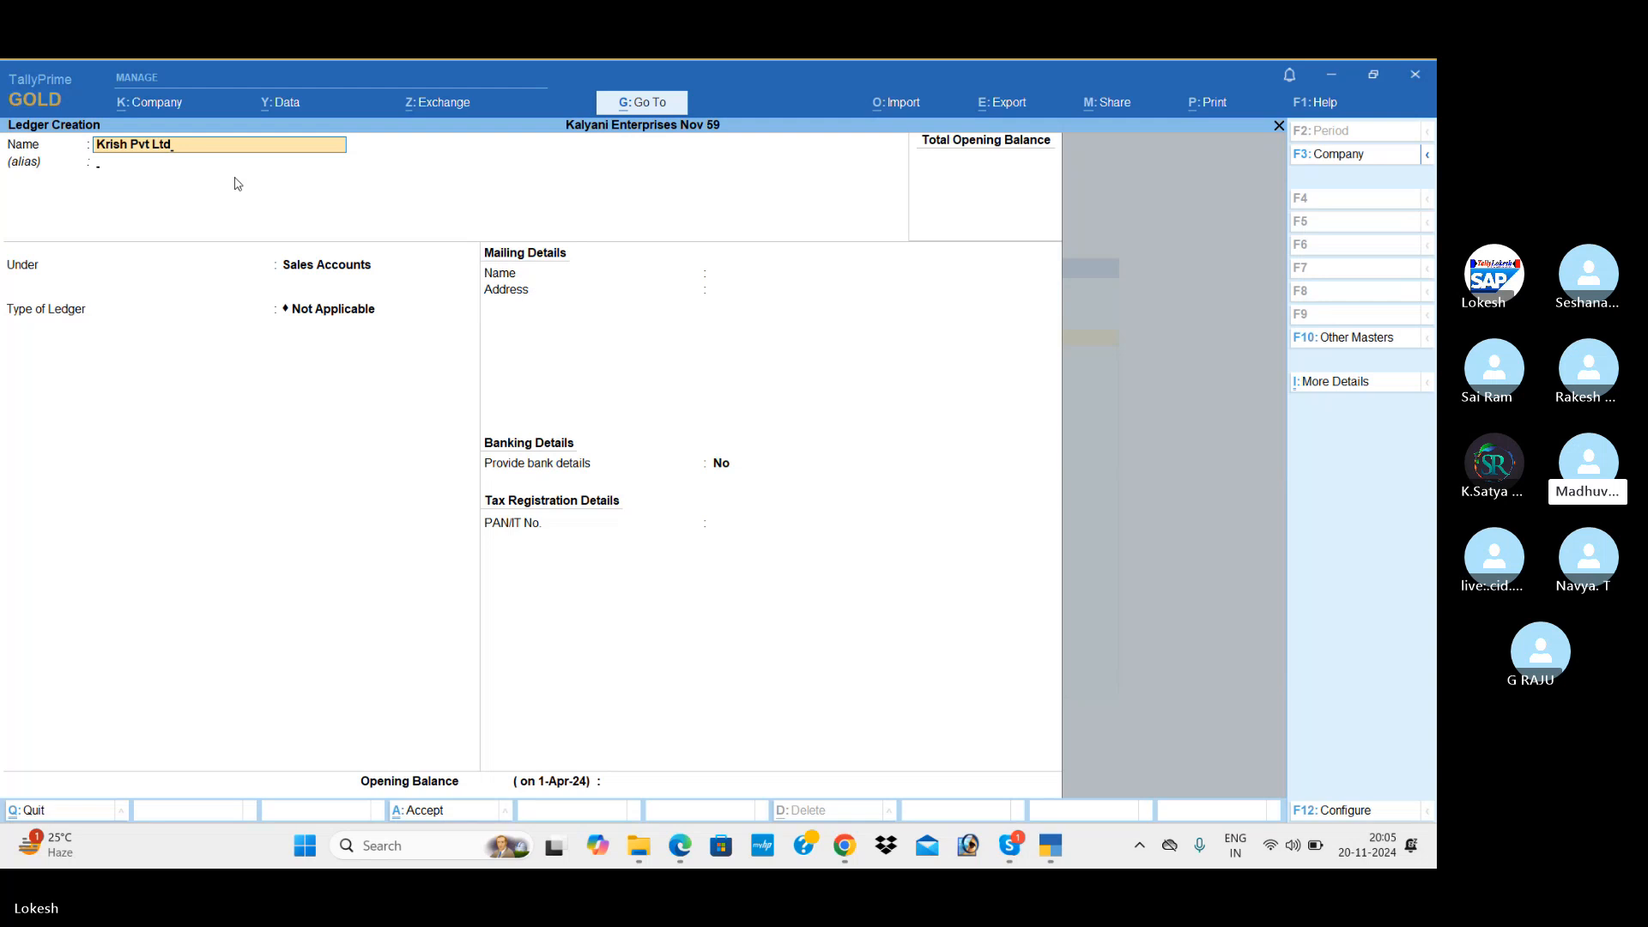
key(Return)
key(Return)
text(Sun)
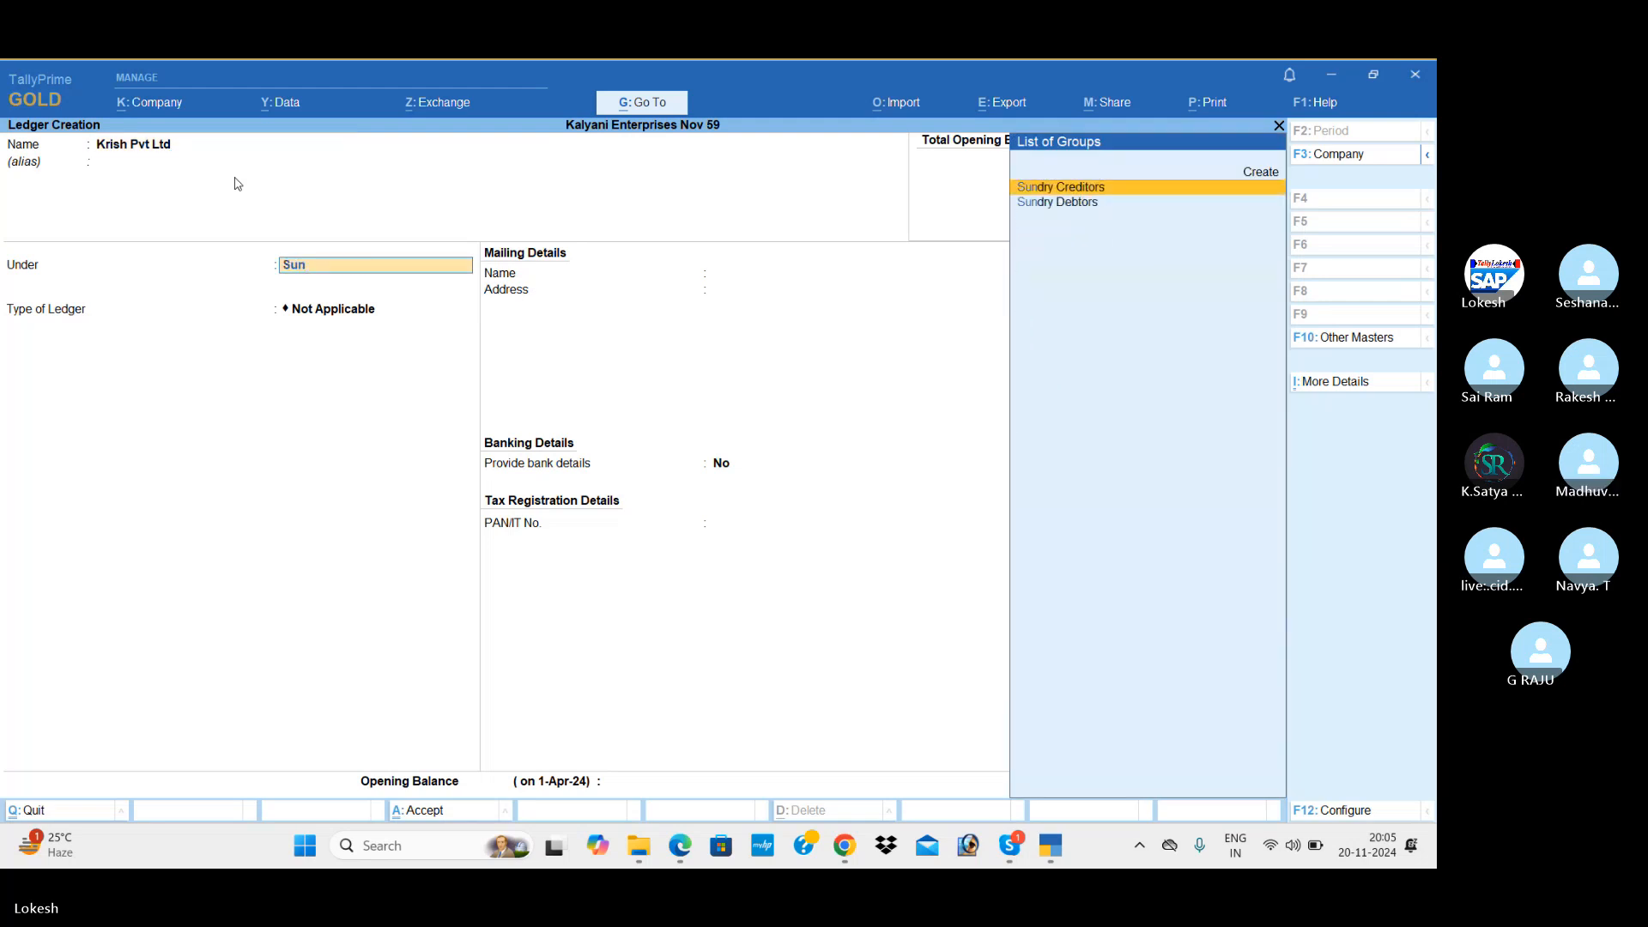
key(Down)
key(Return)
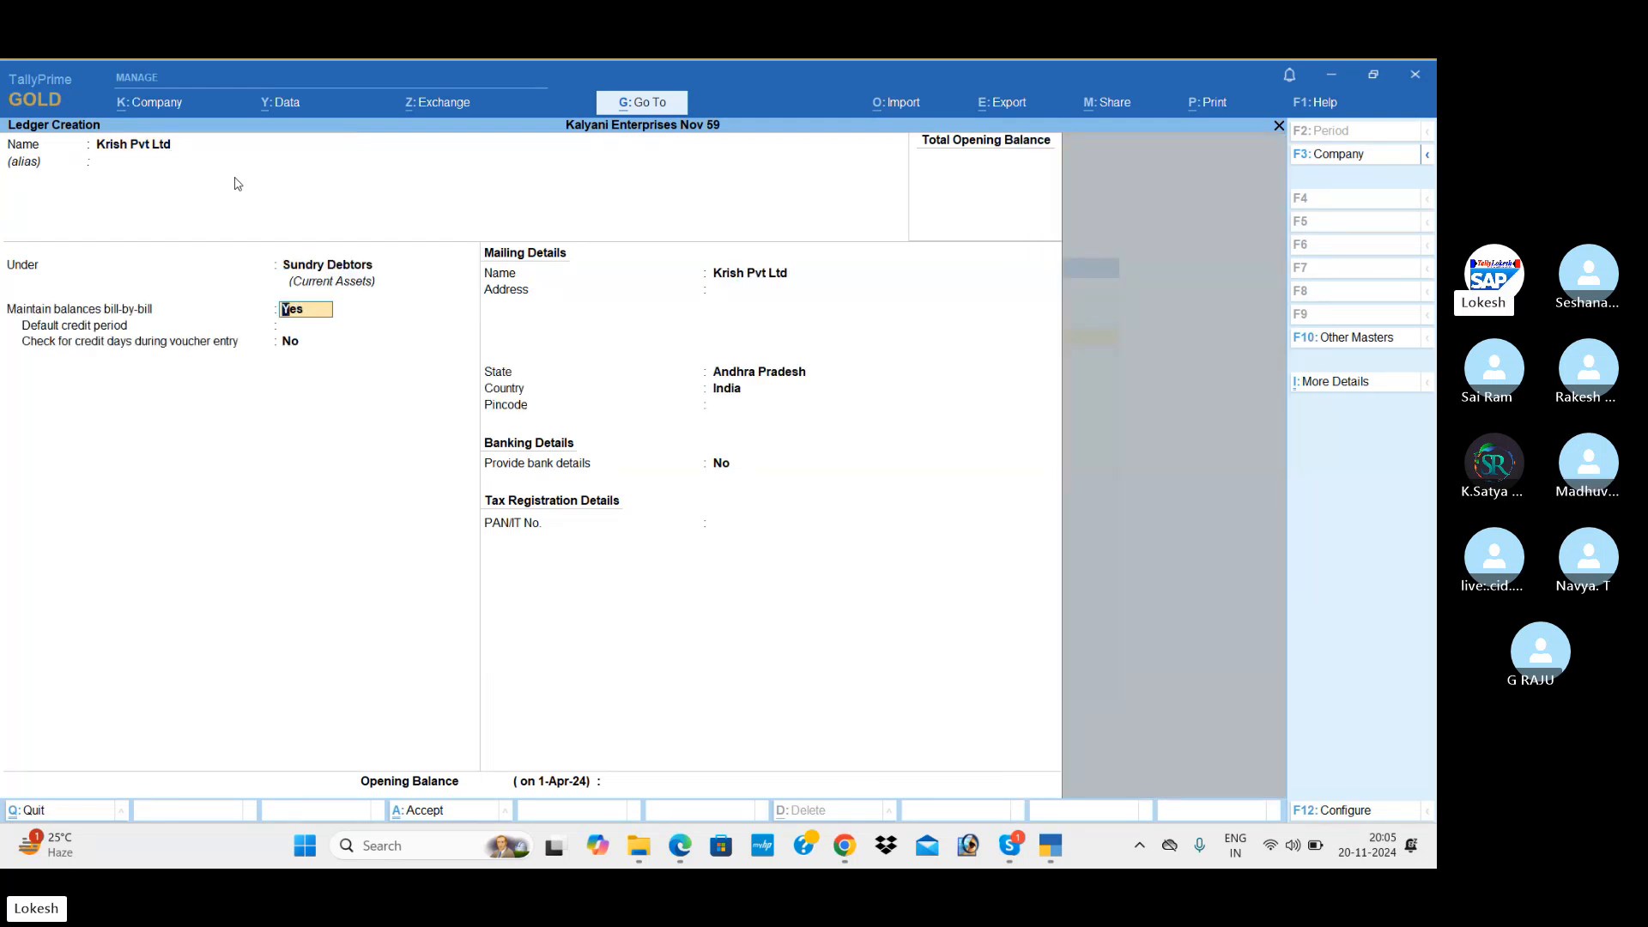
Keep bill-by-bill balances on and the default credit, mailing and banking details for Krish Pvt Ltd, and save the ledger
key(Return)
key(Return)
key(Return)
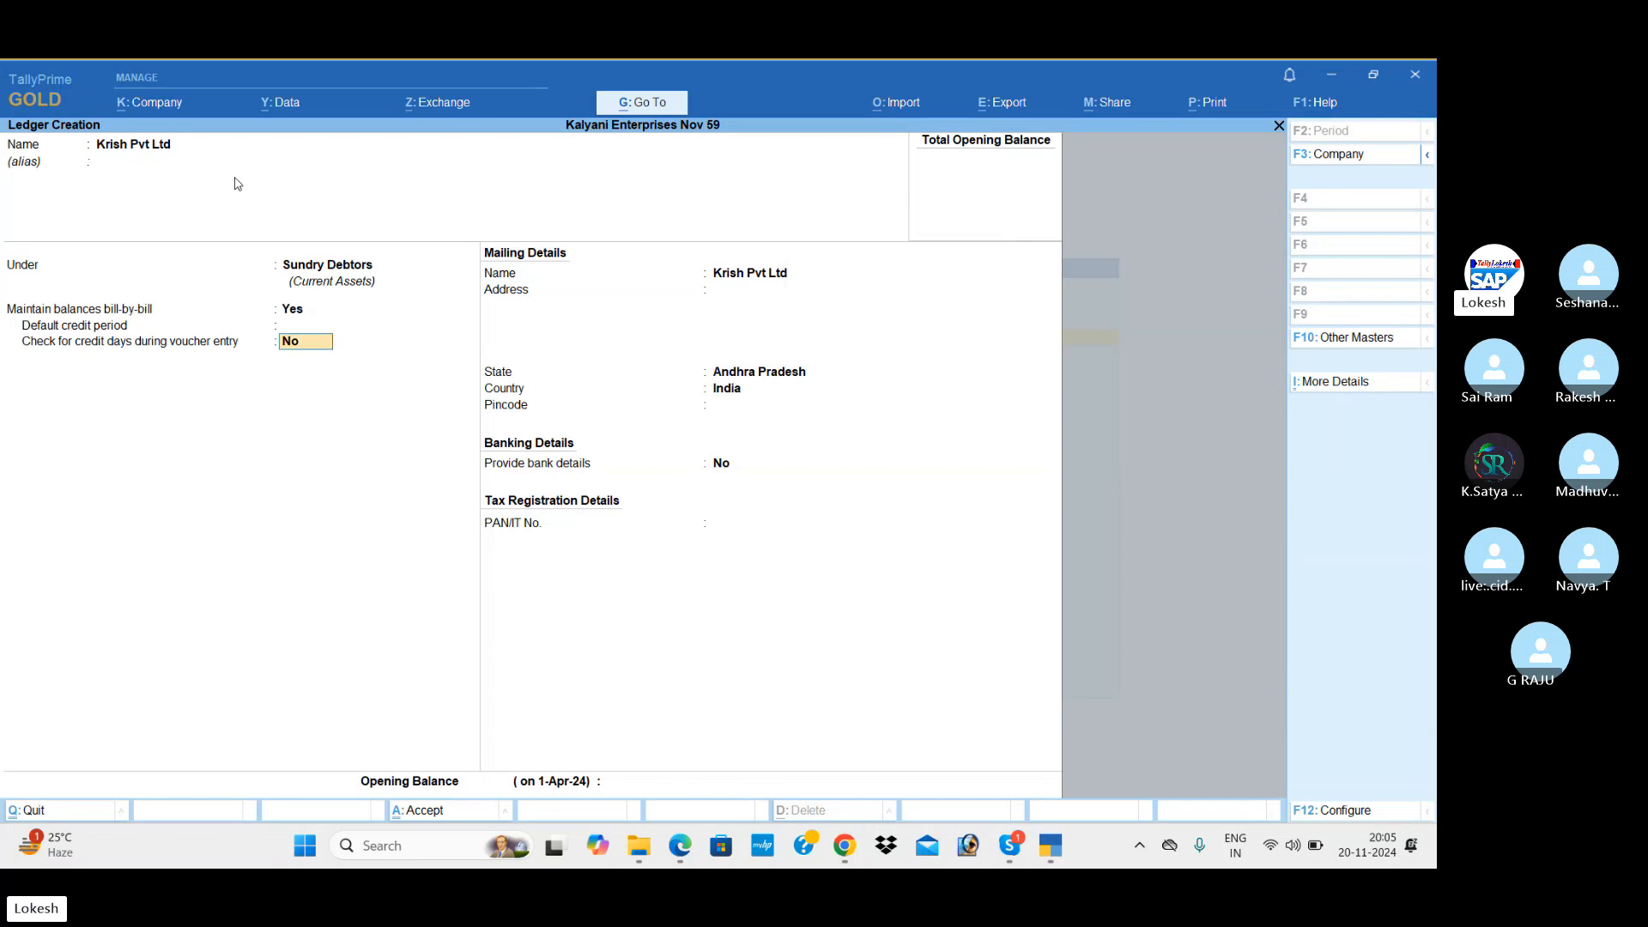
key(Return)
key(Return)
key(Return)
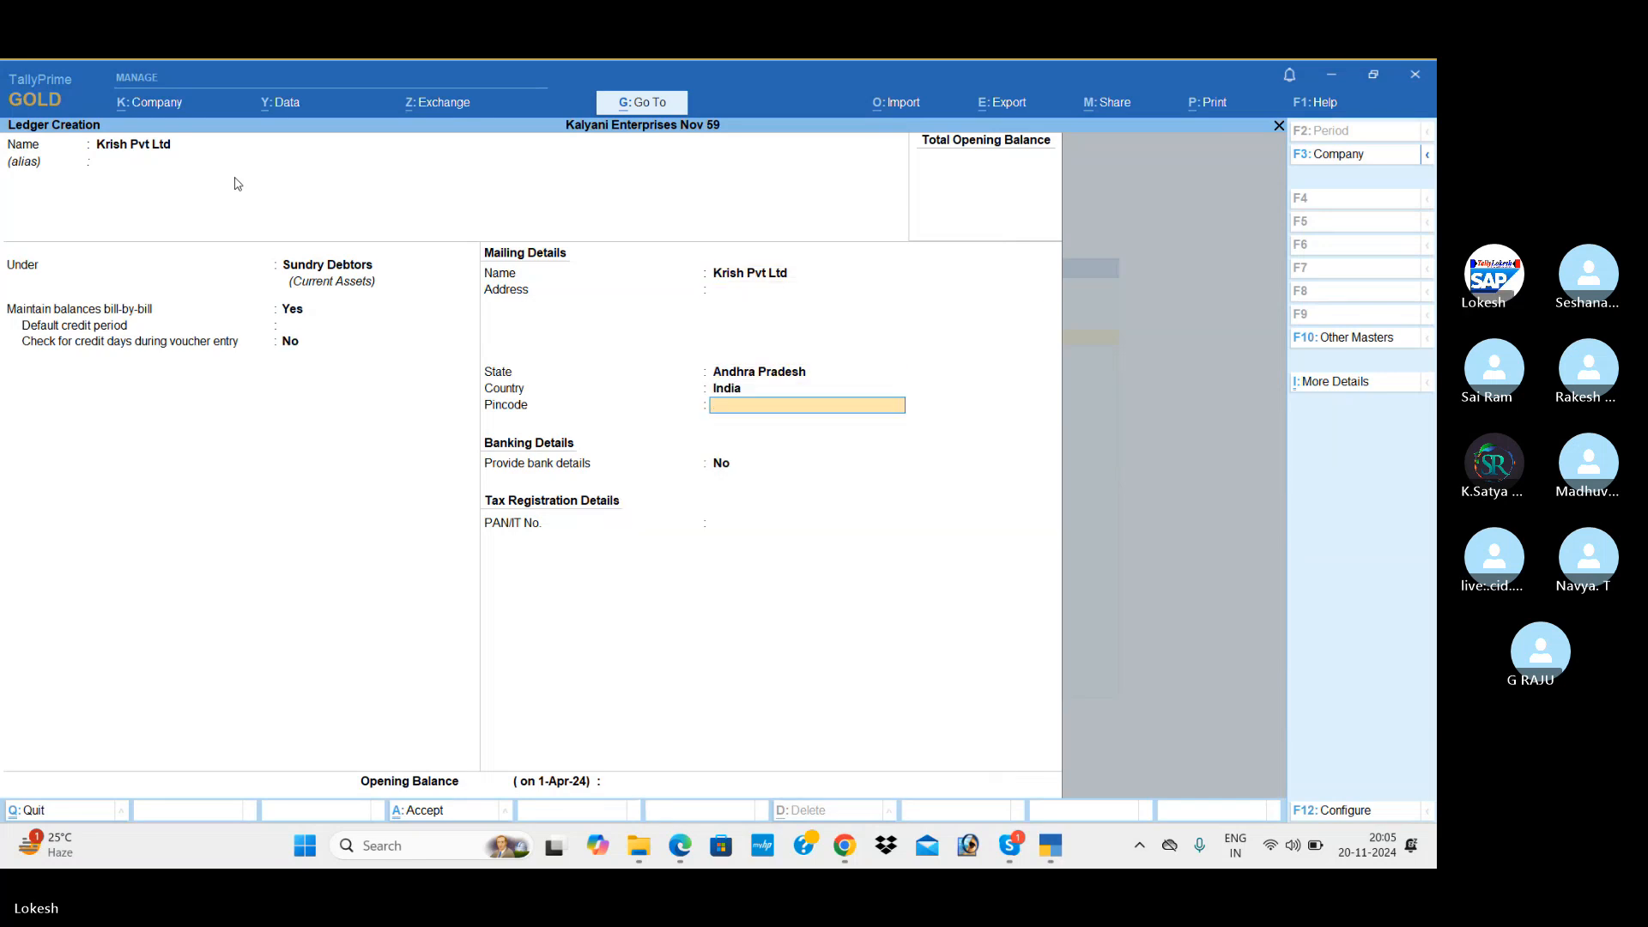
key(Return)
key(Return)
key(Return)
key(Return)
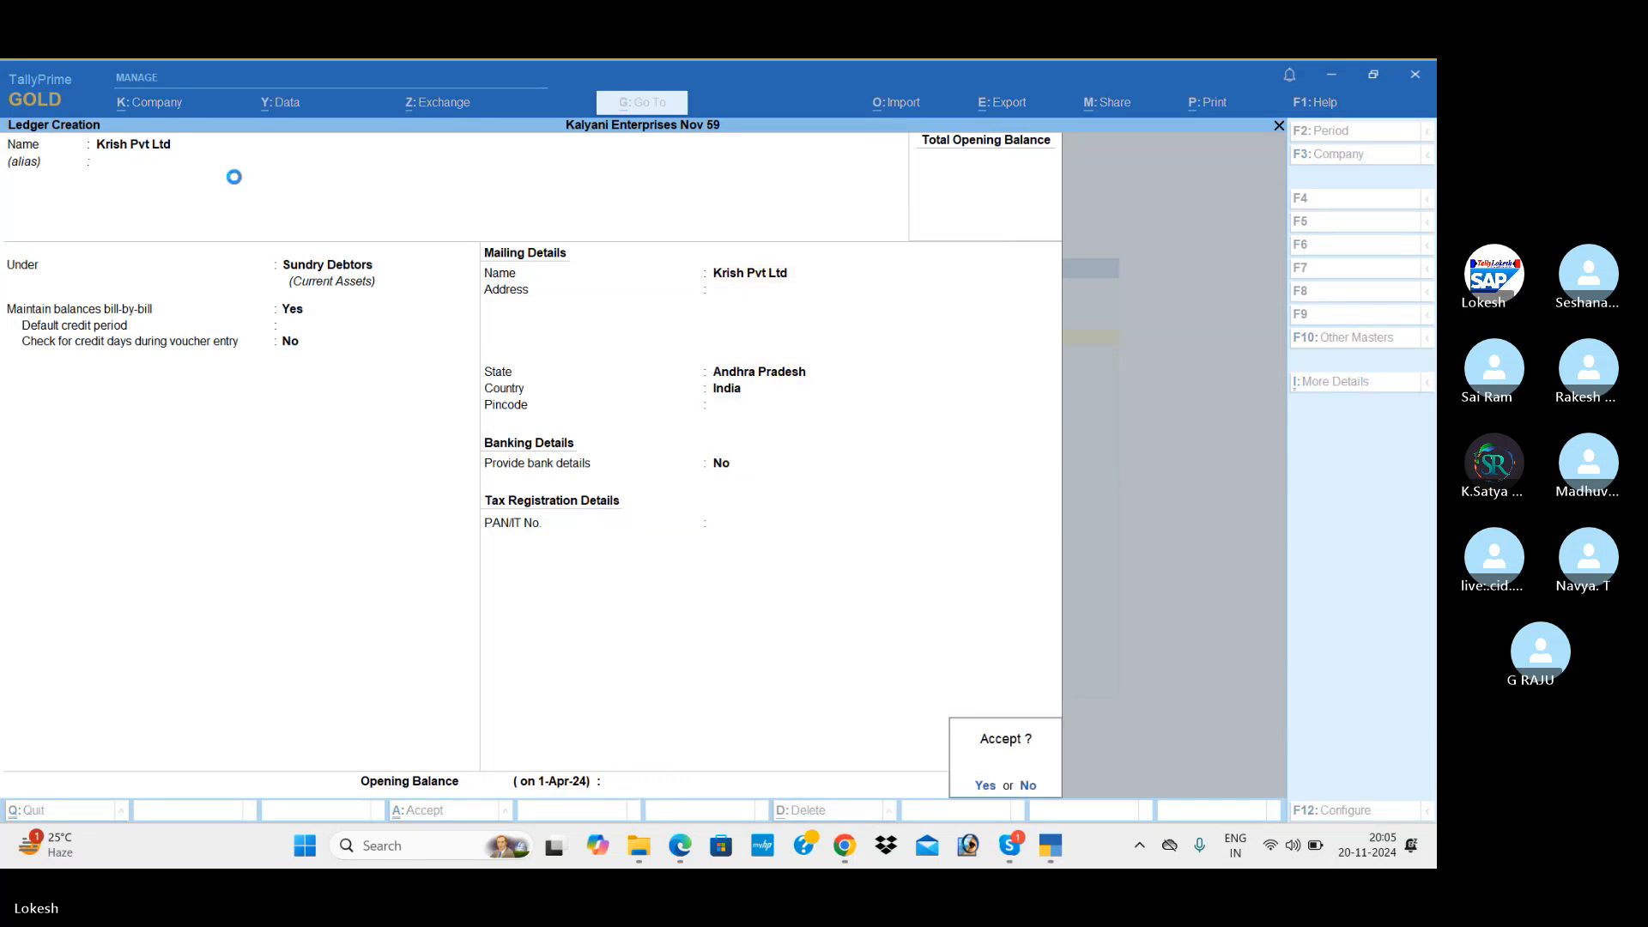
Name the next ledger Computer and place it under the Fixed Assets group
text(C)
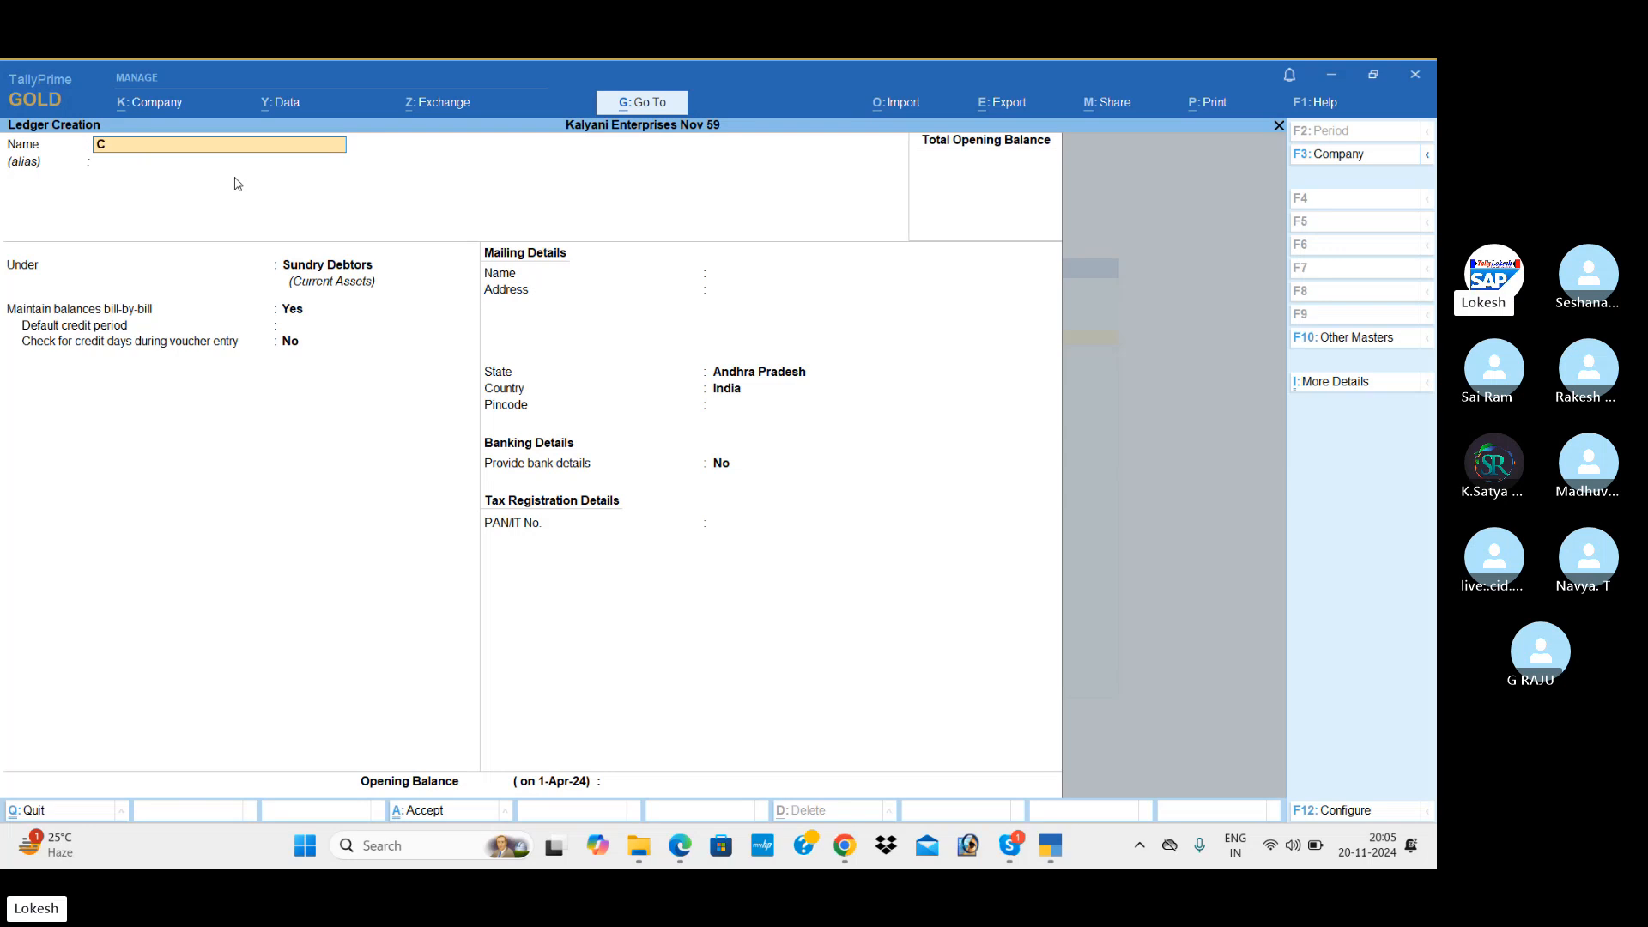
text(omputer)
key(Return)
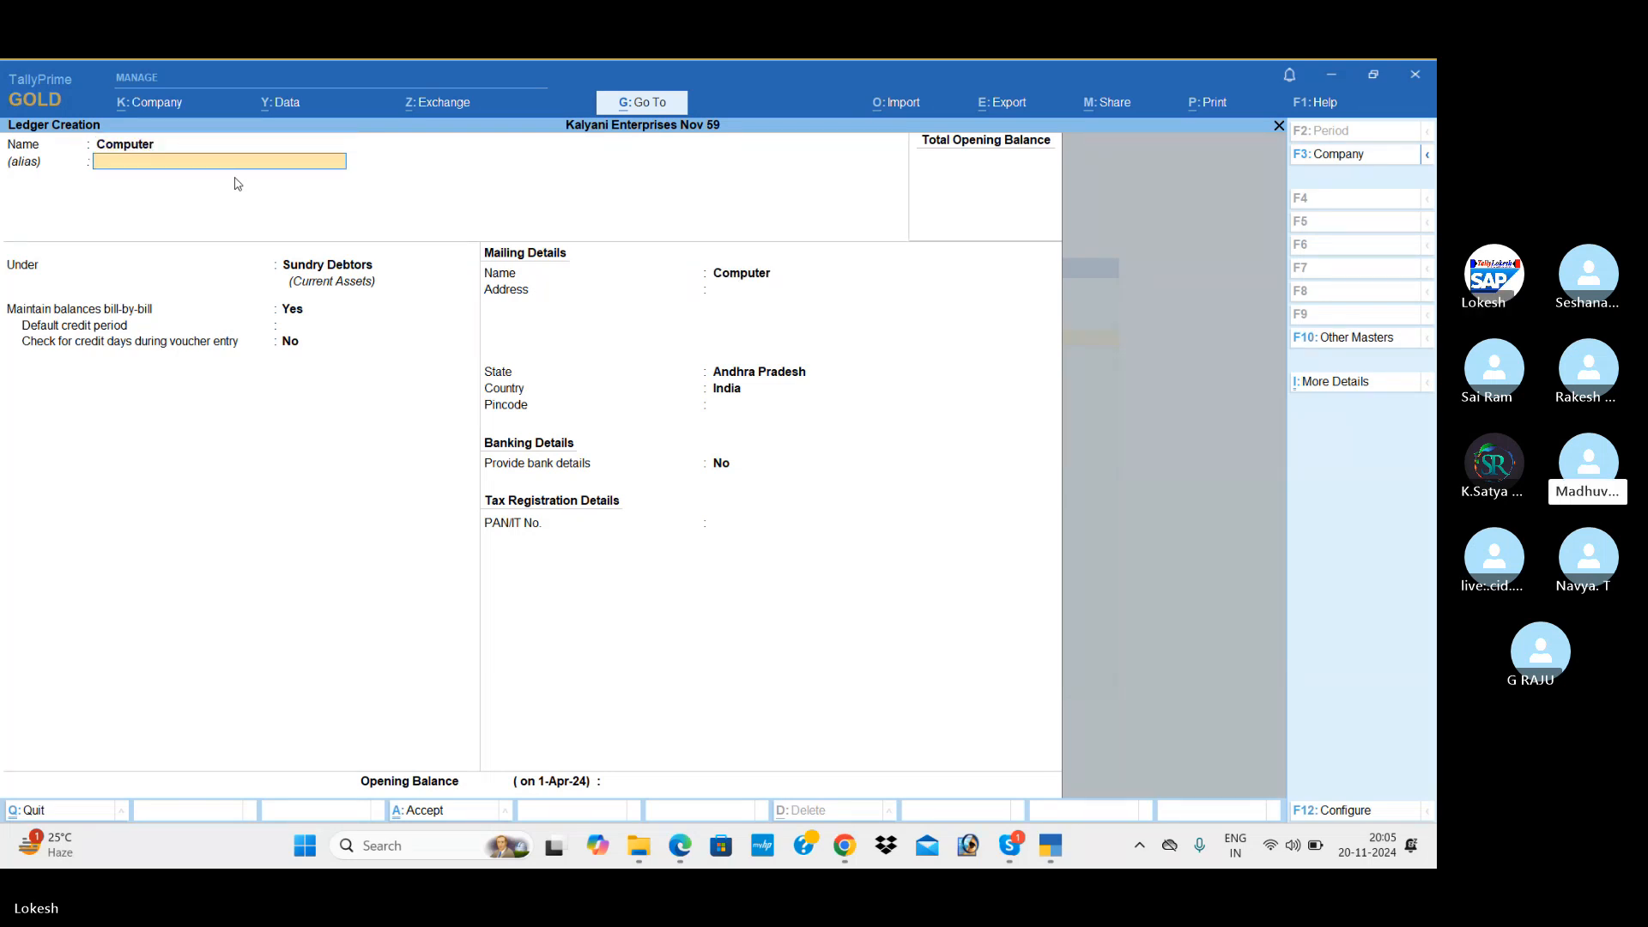
key(Return)
text(F)
key(Return)
Keep the default mailing and banking details for the Computer ledger and save it
key(Return)
key(Return)
key(Return)
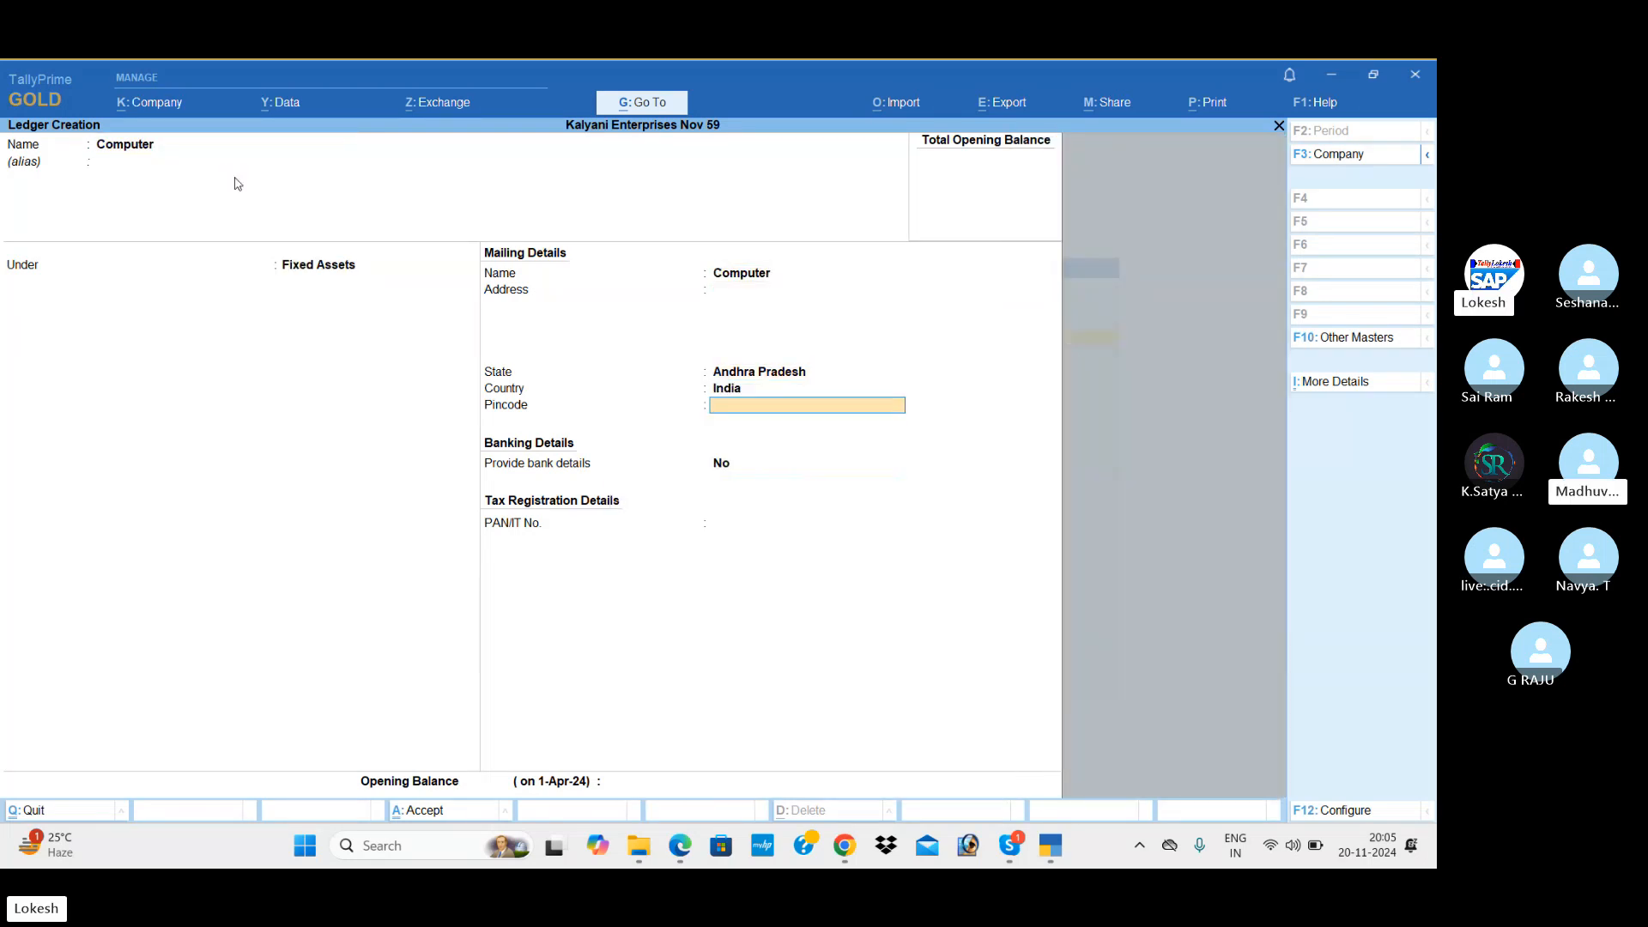
key(Return)
key(Return)
key(Return)
key(Return)
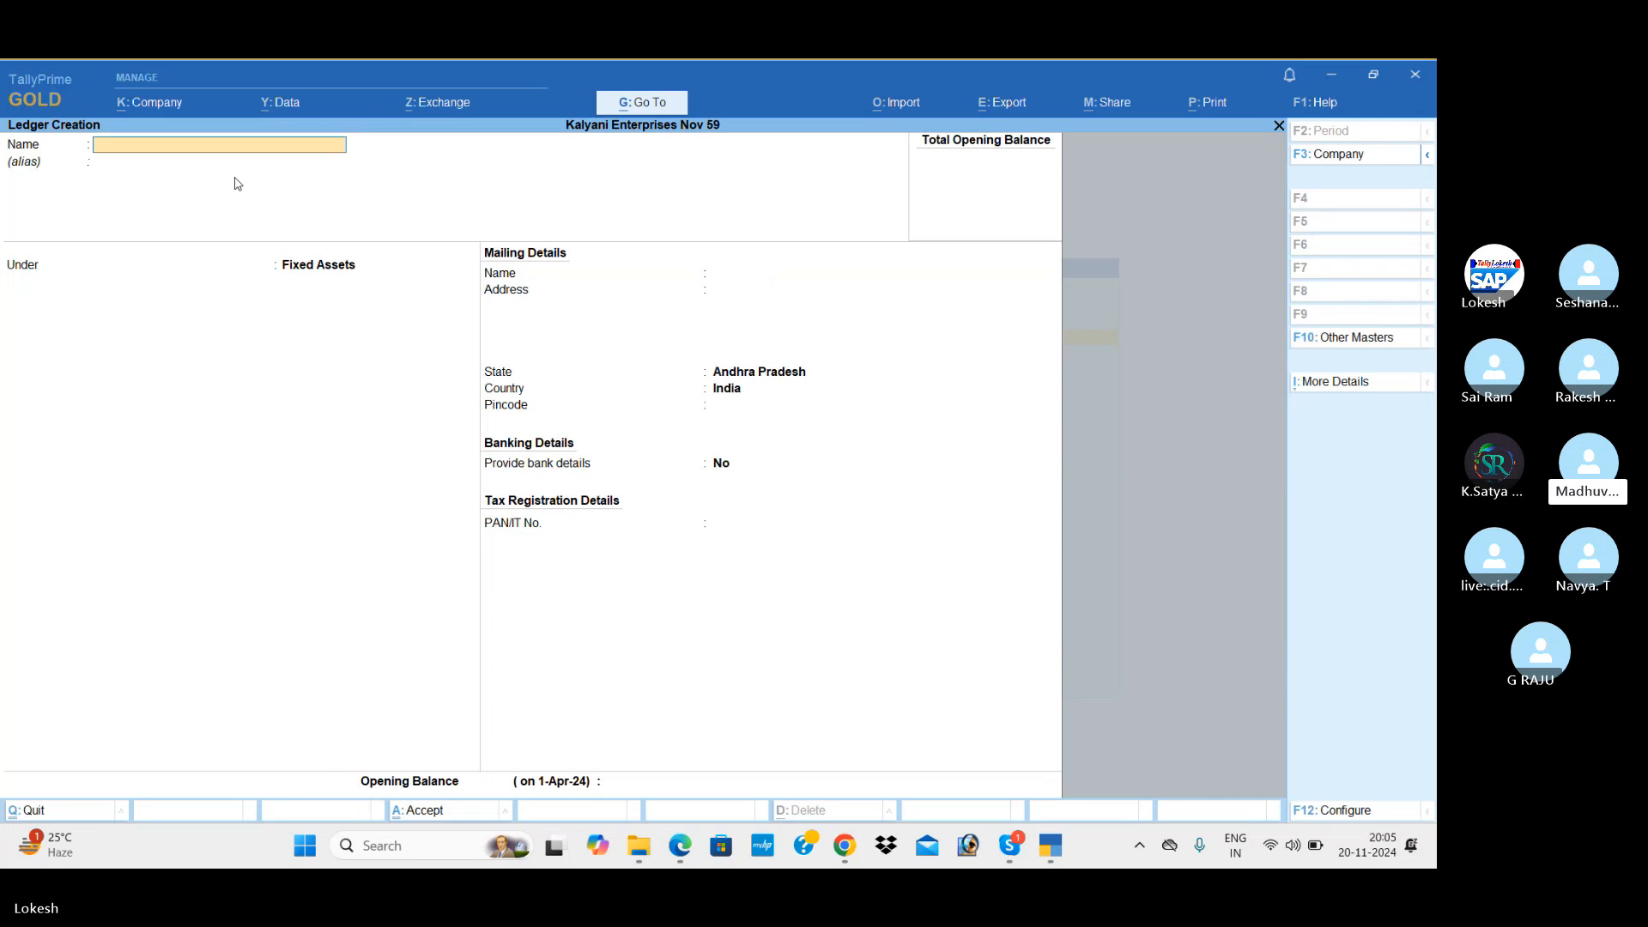
Name the next ledger Sri Computers and place it under the Sundry Creditors group
text(Sri Computers)
key(Return)
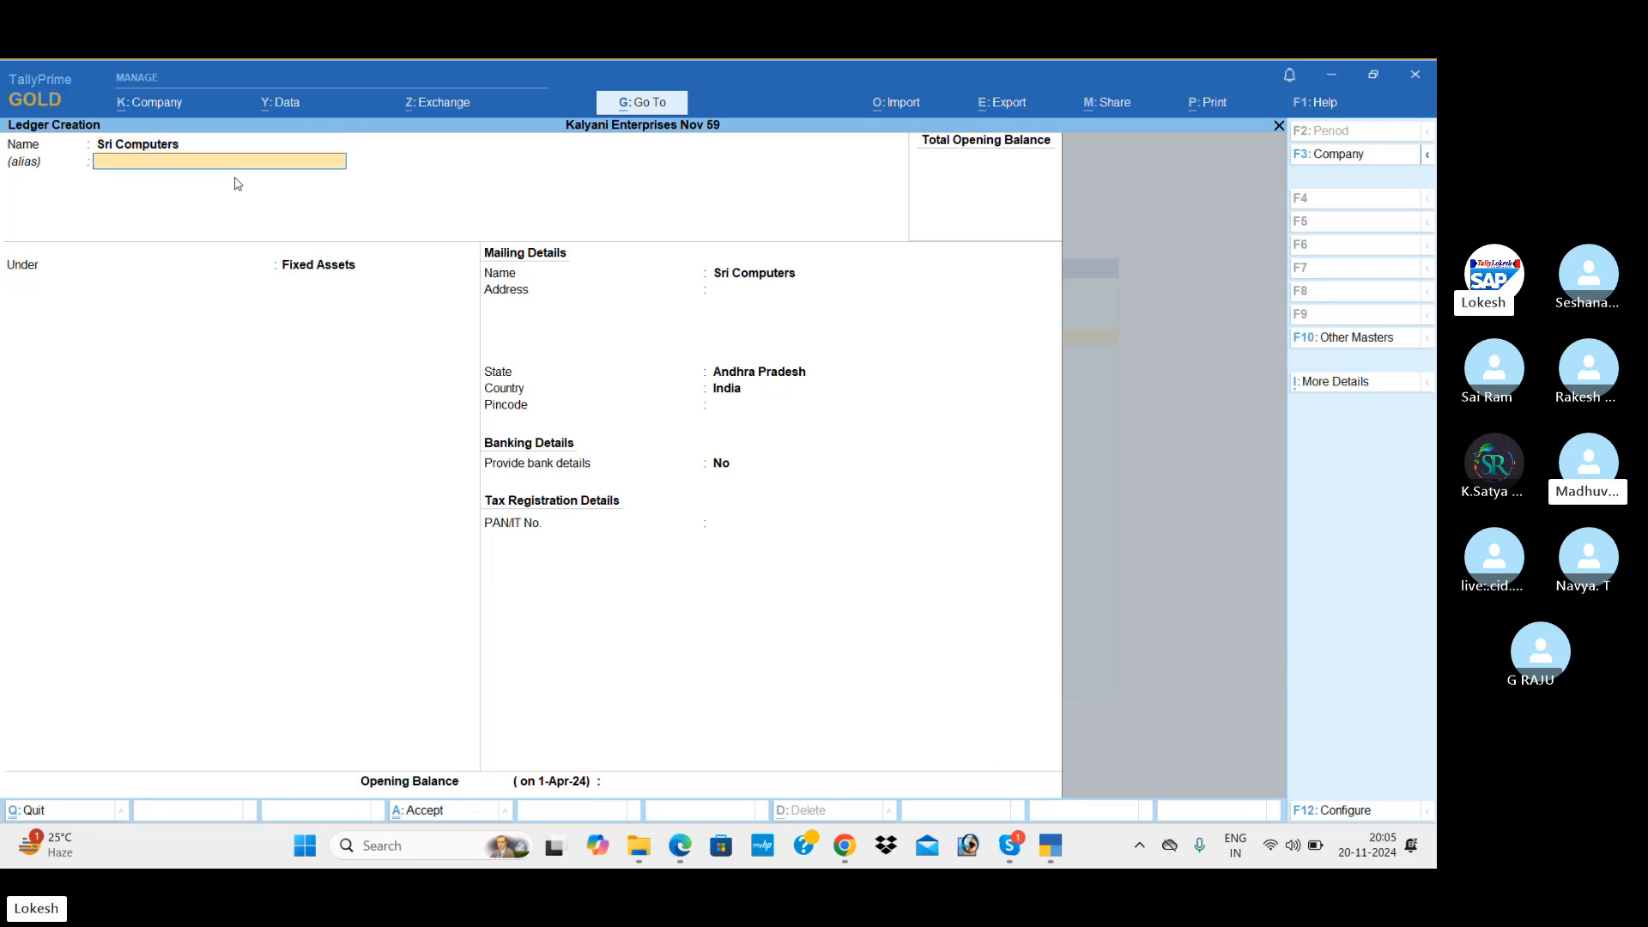
key(Return)
text(Sun)
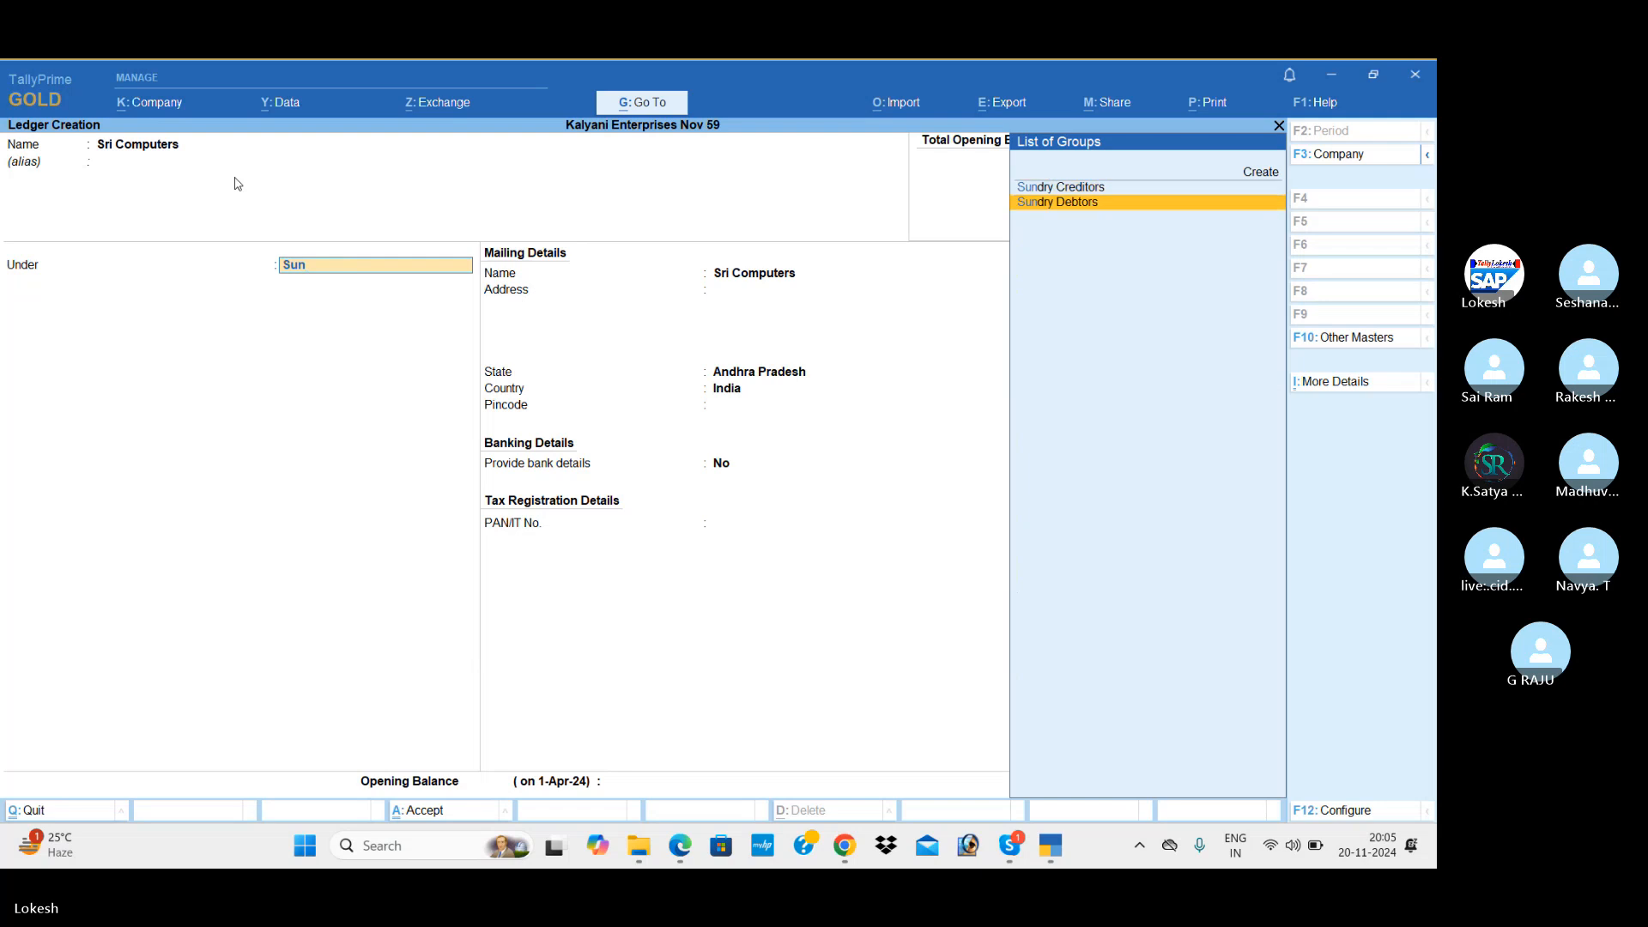
key(Up)
key(Return)
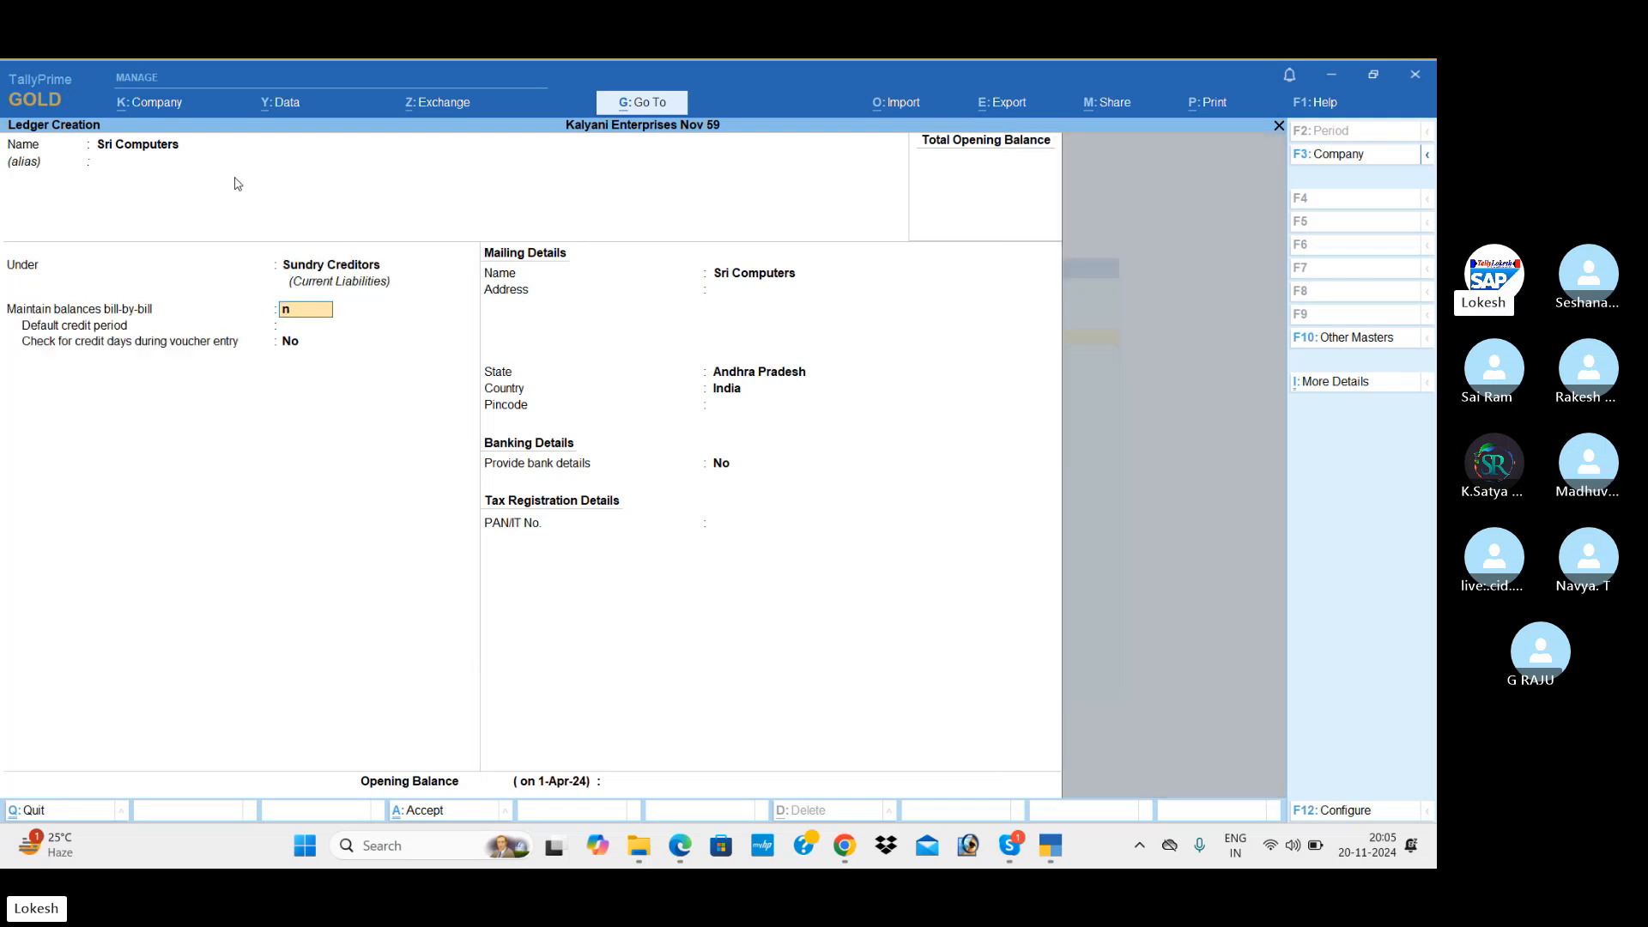
Turn off bill-by-bill balances for Sri Computers, keep the default mailing and banking details, and save the ledger
key(n)
key(Return)
key(Return)
key(Return)
key(Return)
key(Return)
key(Return)
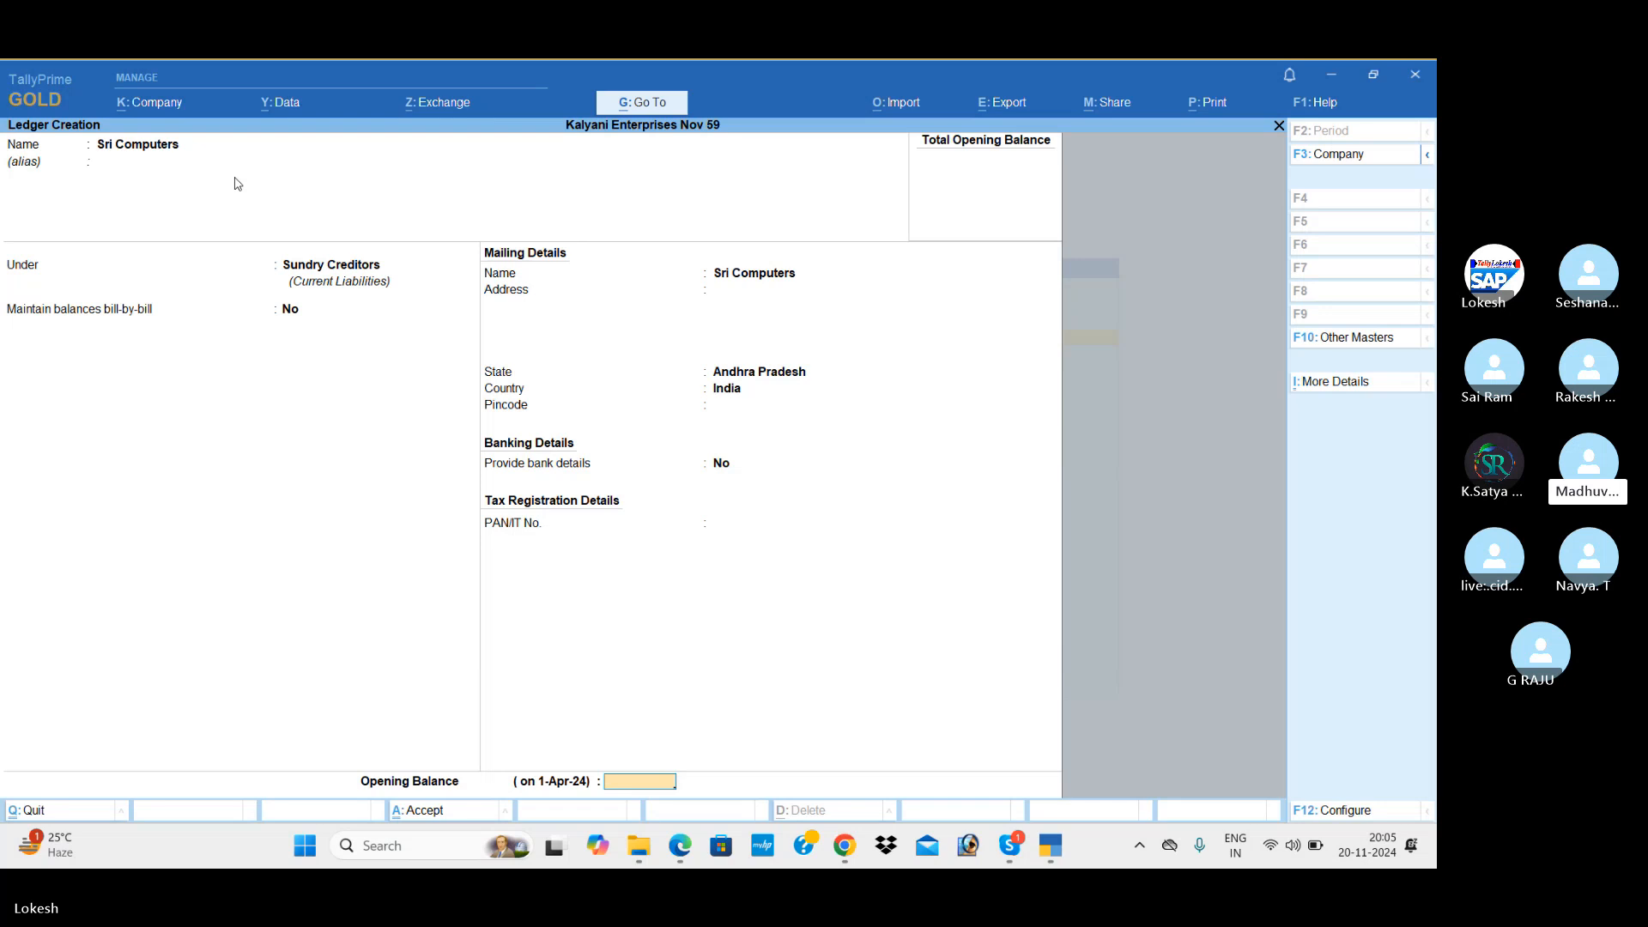
key(Return)
key(Return)
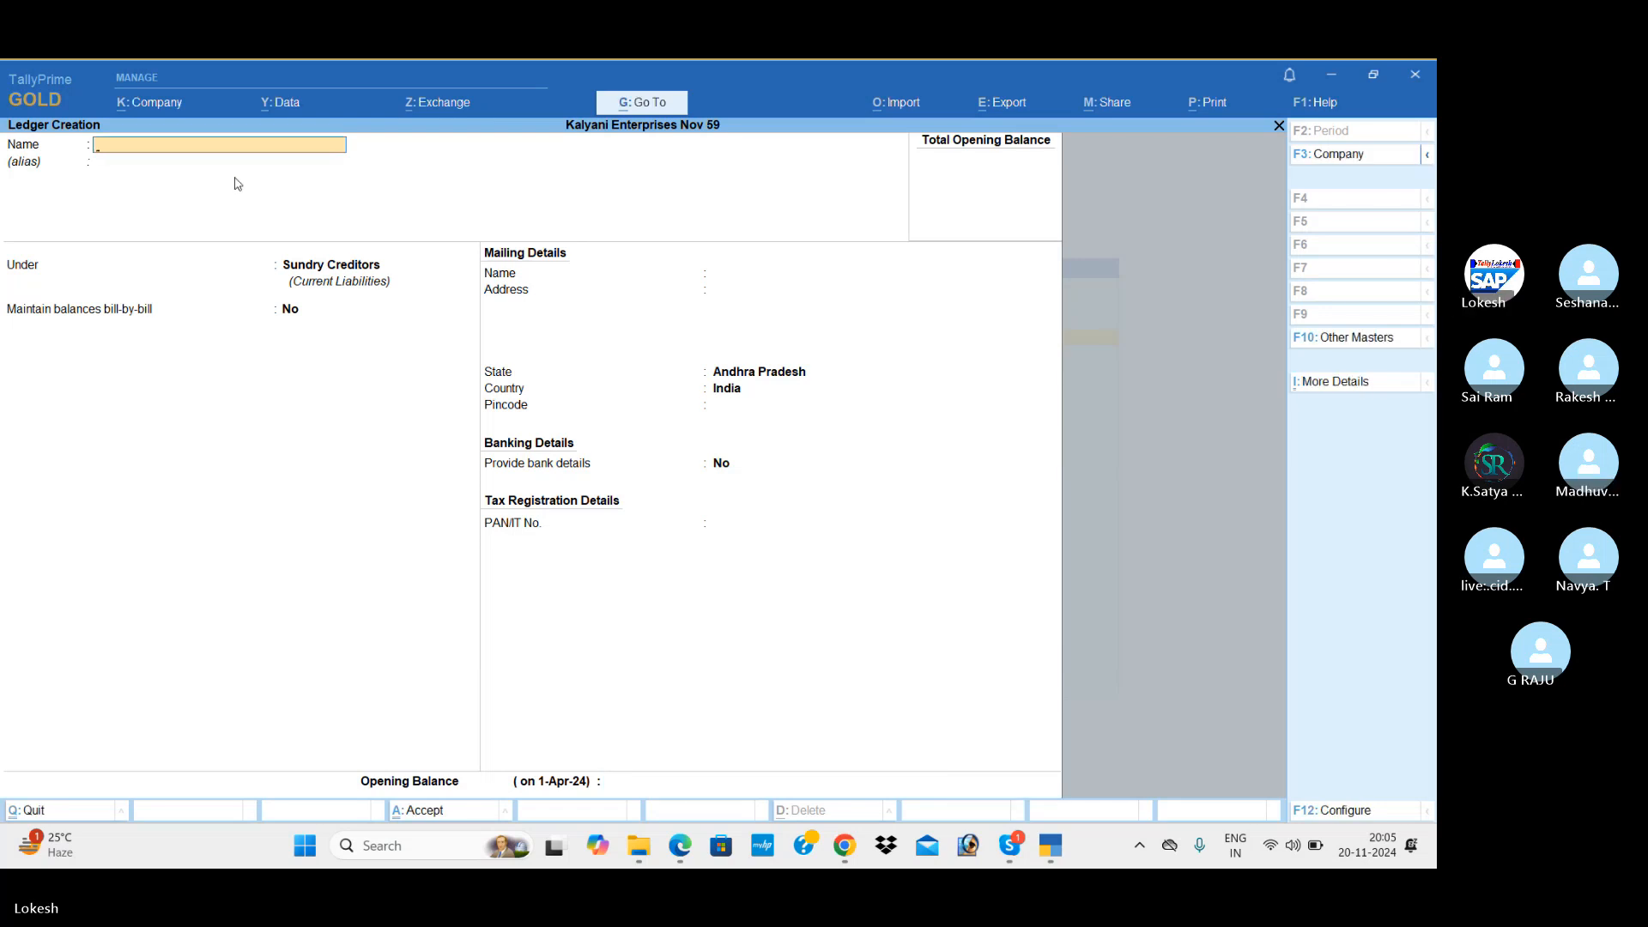
Leave ledger creation and open accounting voucher entry for the company
key(Escape)
key(Return)
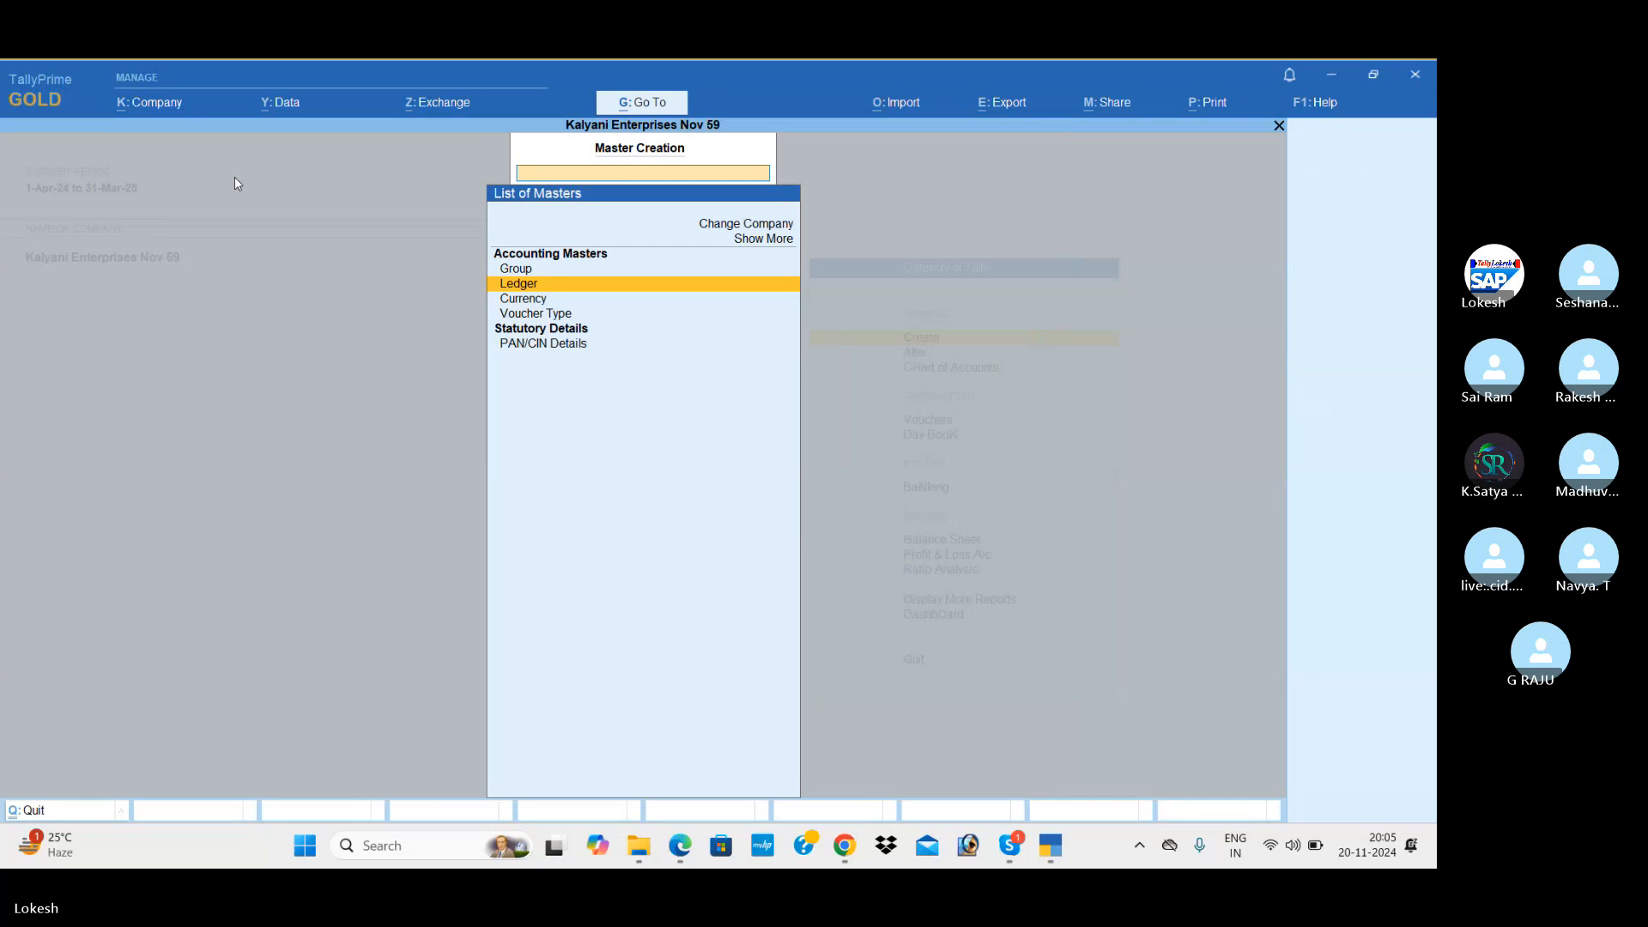
key(Escape)
key(Down)
key(Down)
key(Down)
key(Return)
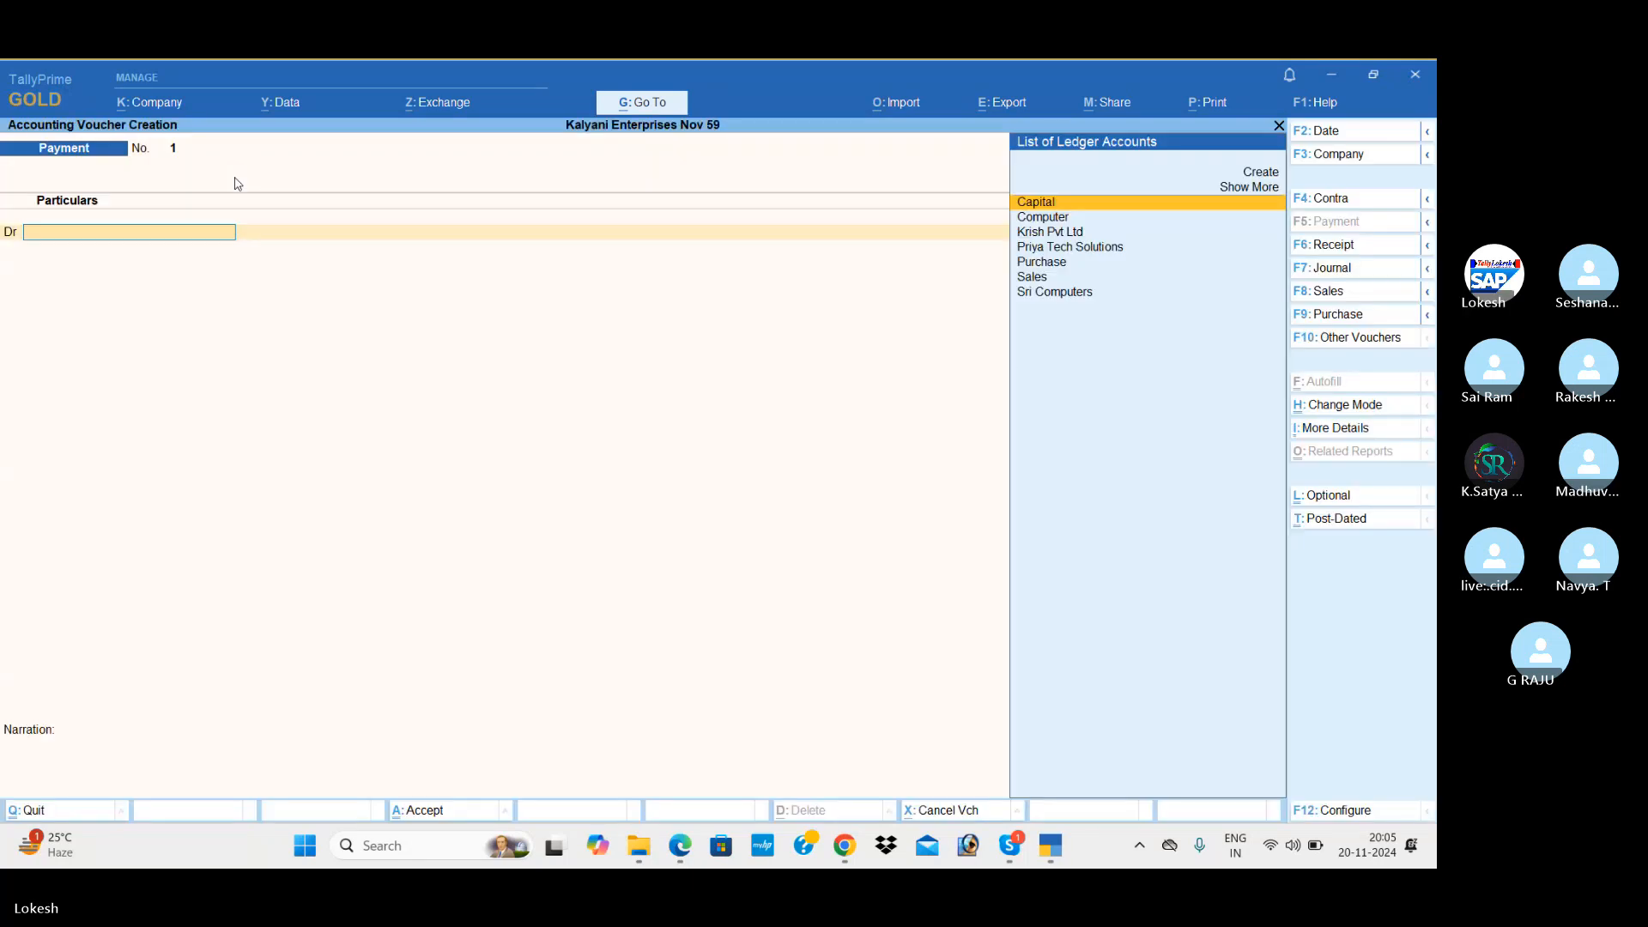
Start a Receipt voucher and credit the Capital ledger with 5,00,000
click(1343, 248)
text(cap)
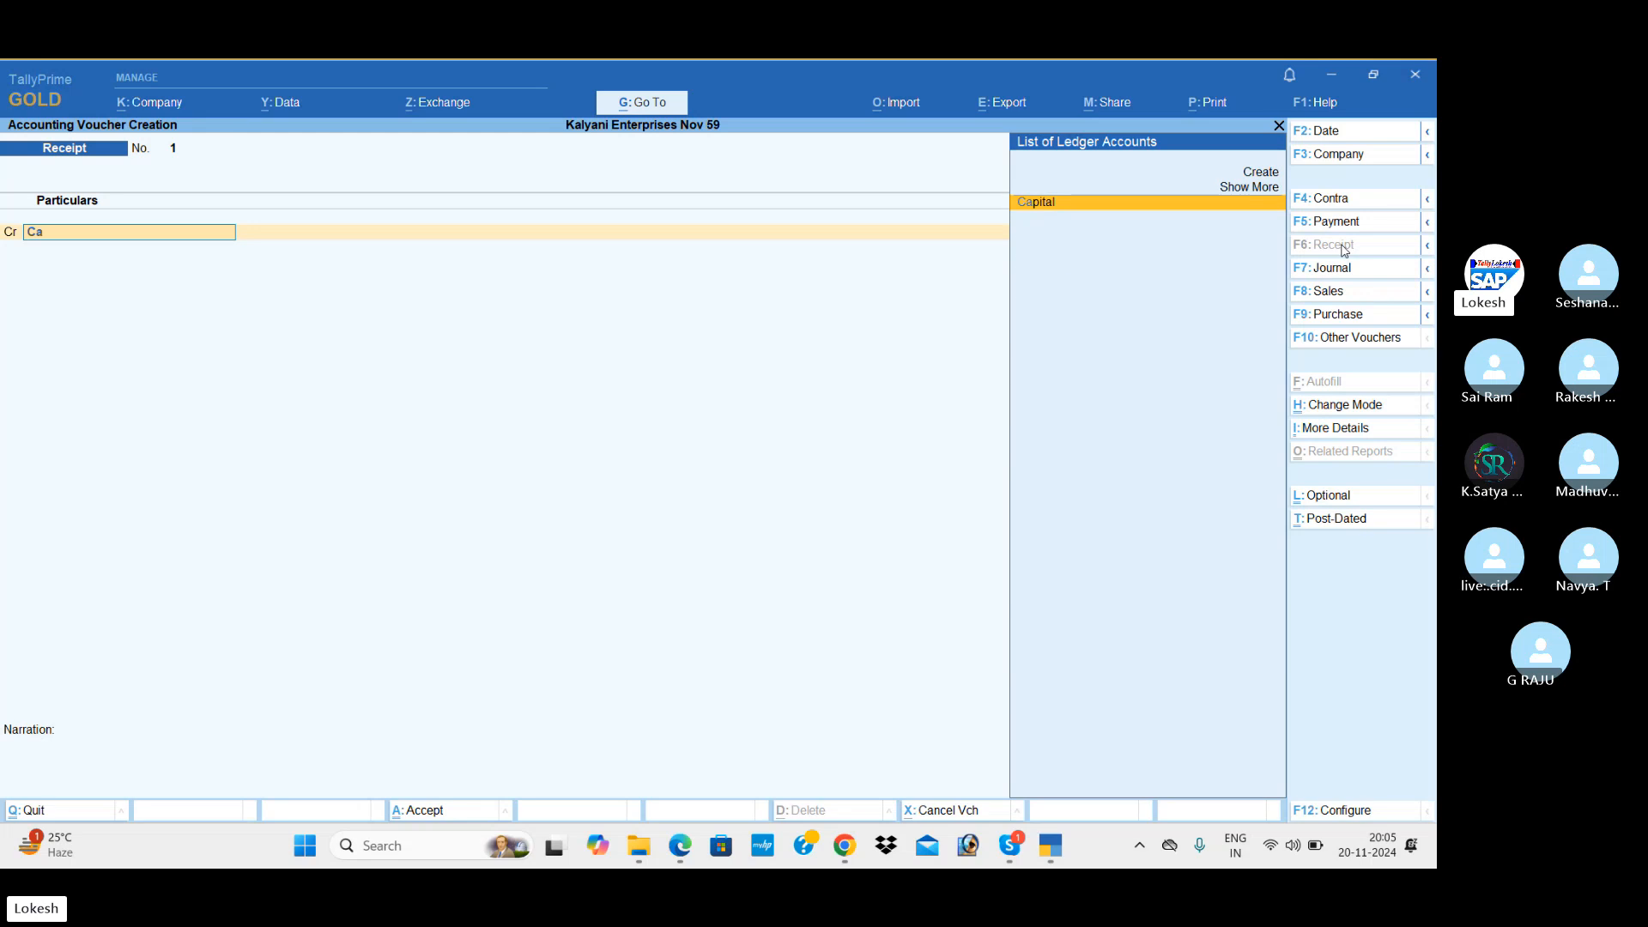
key(Return)
text(5,00,000)
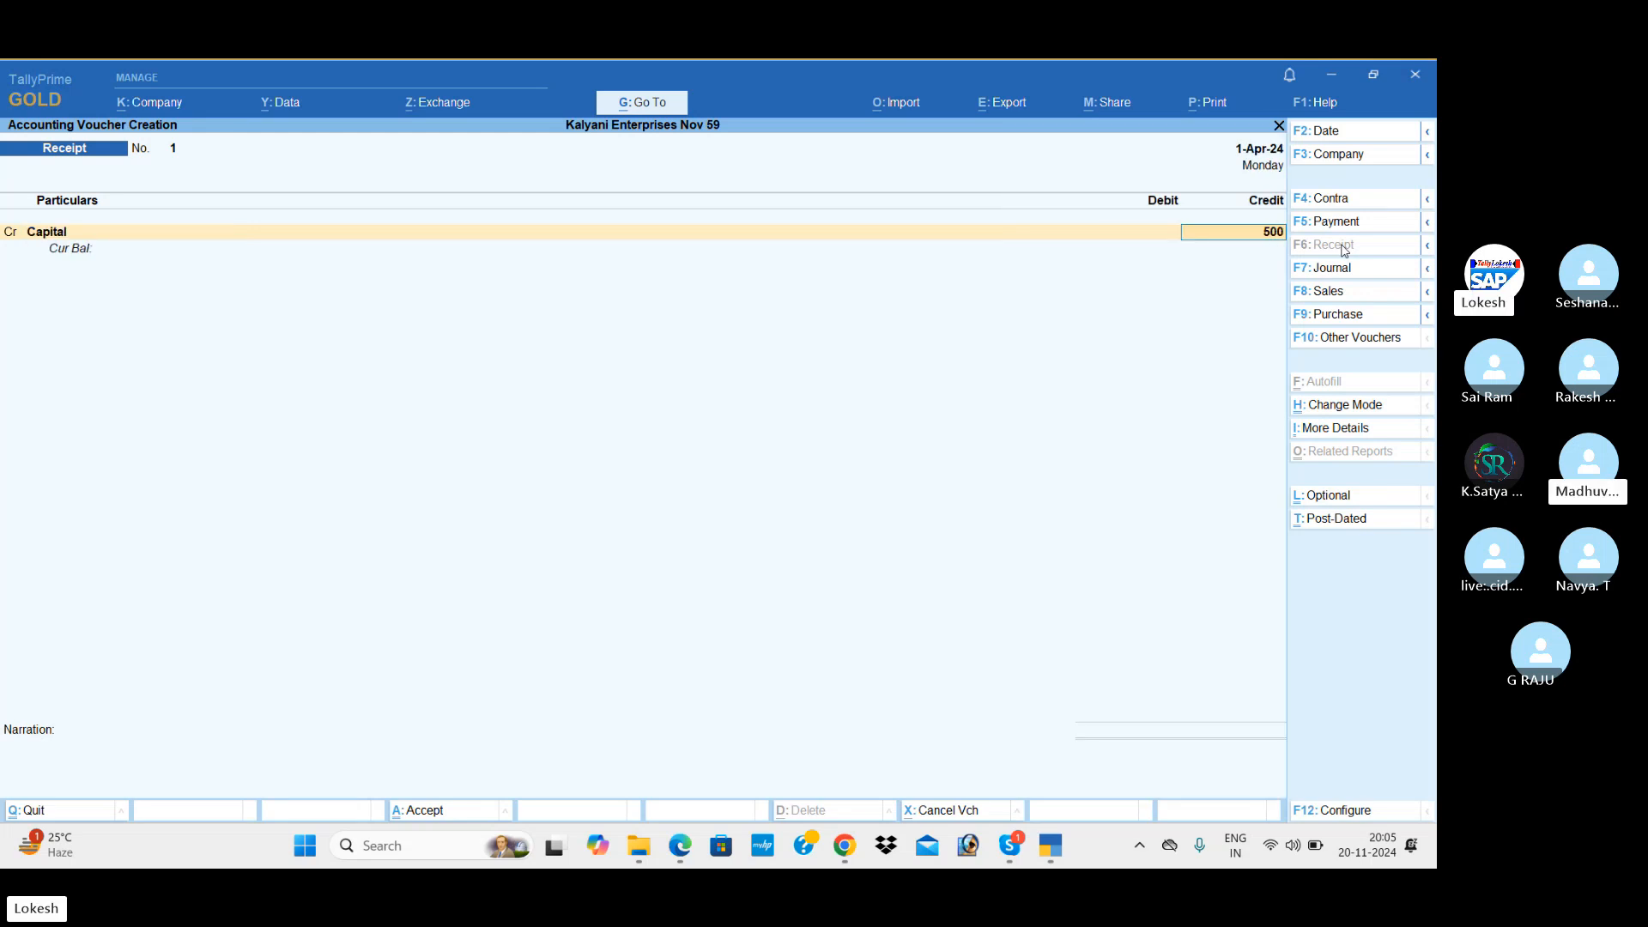
key(Return)
key(Return)
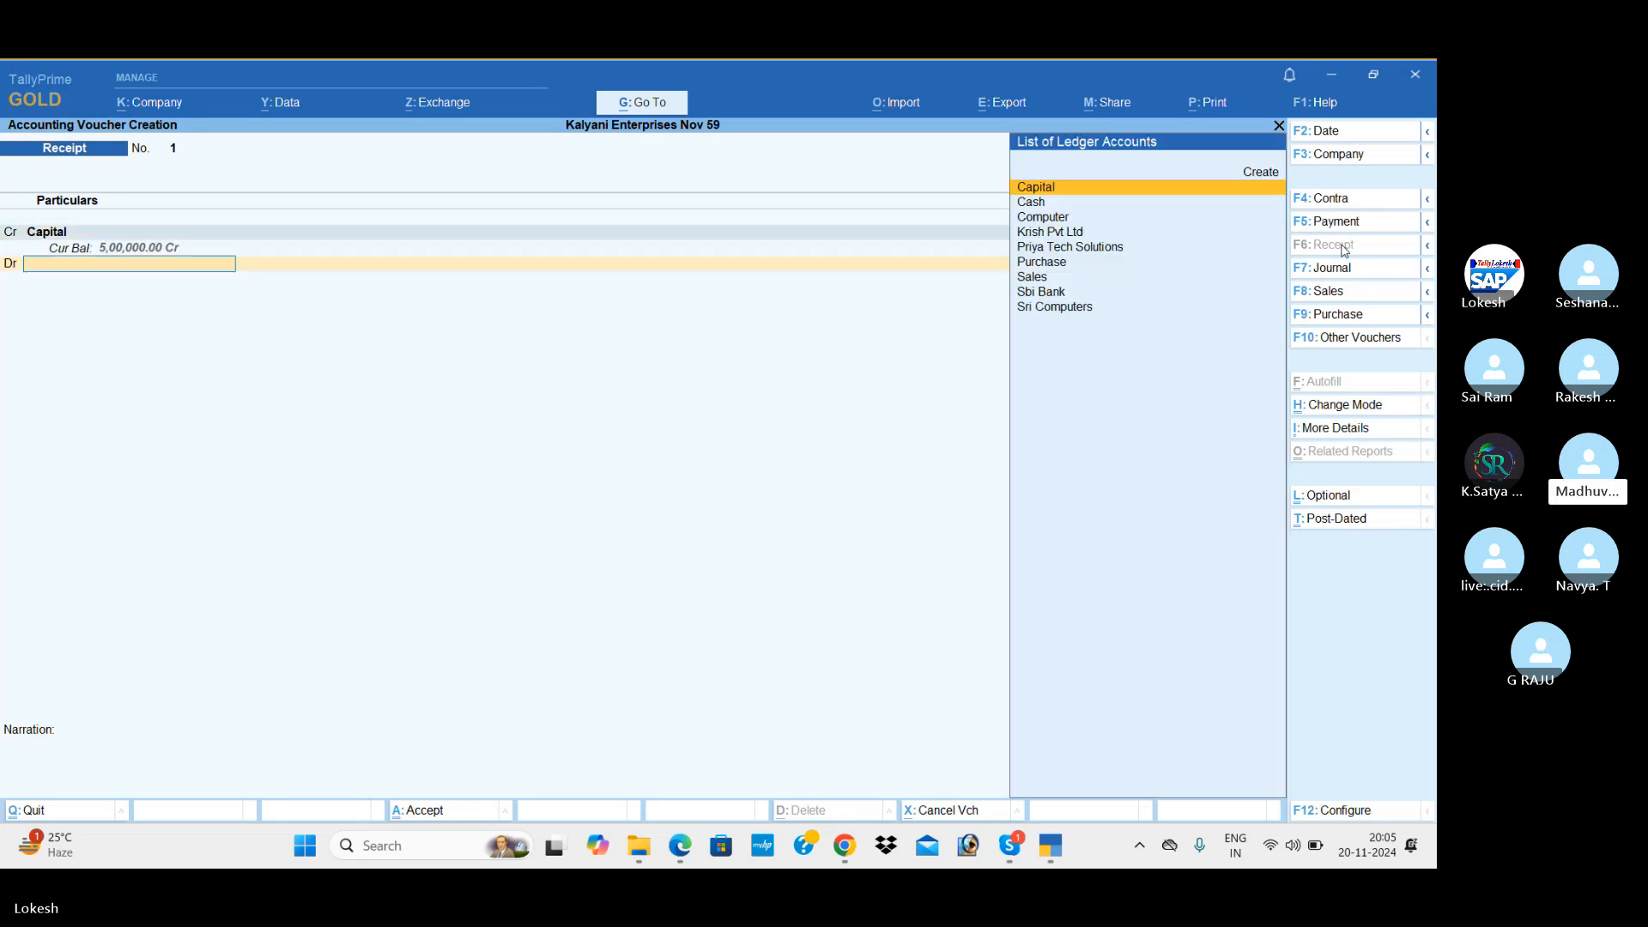
Debit Cash for the full receipt amount, leave the narration blank and save the voucher
key(Down)
key(Return)
key(Return)
key(Return)
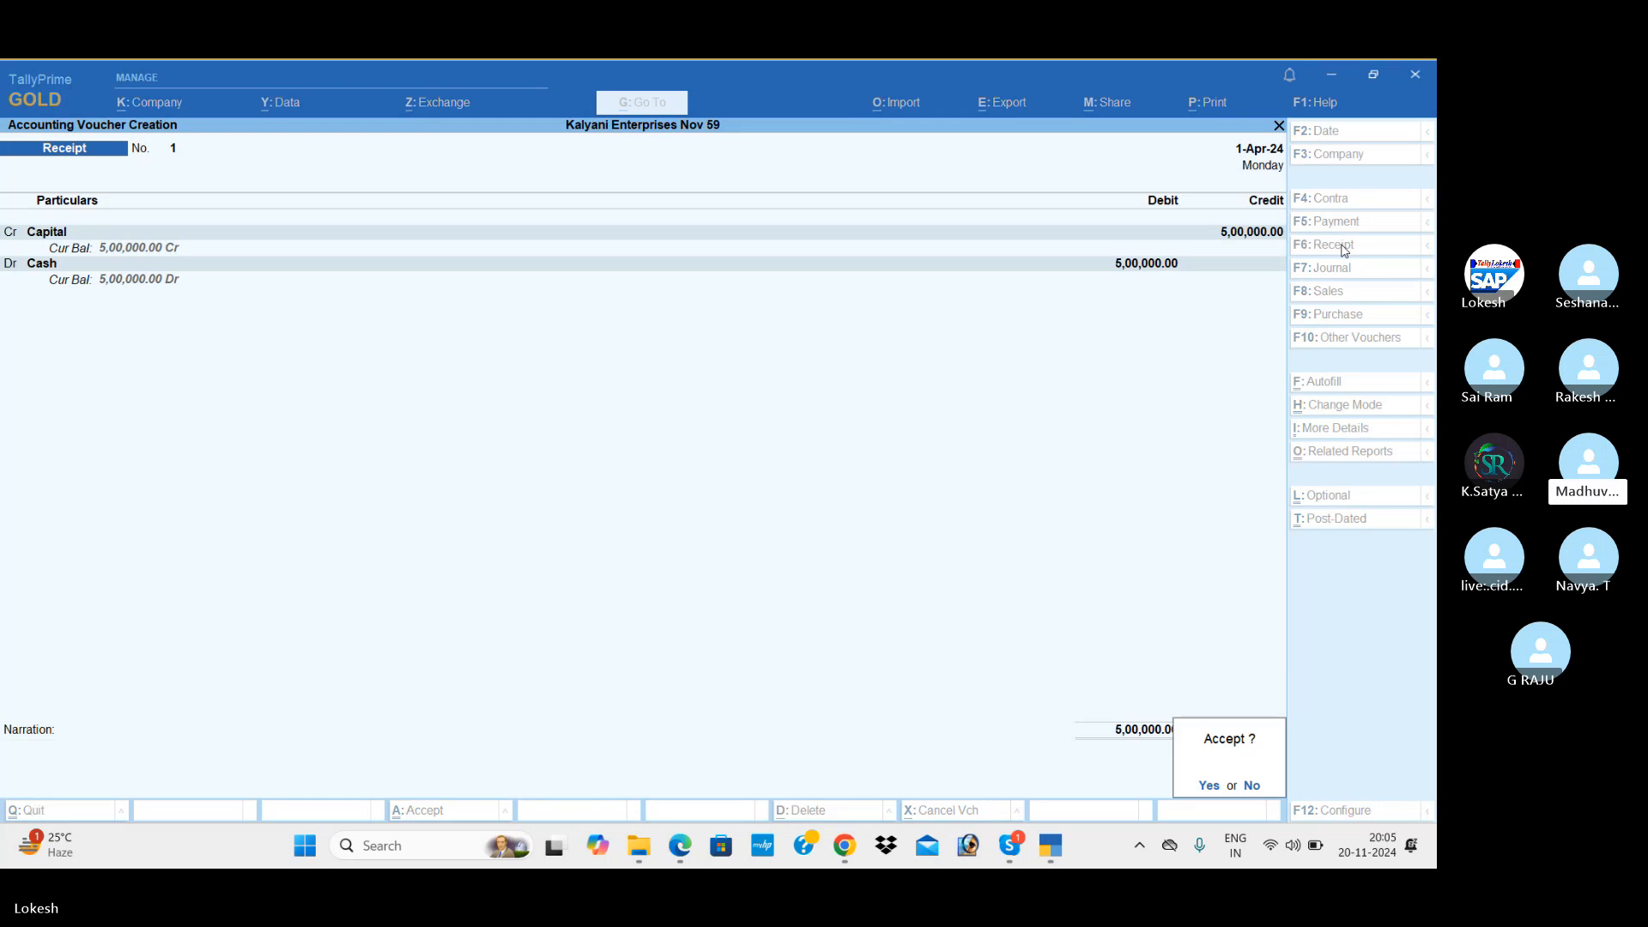
key(Return)
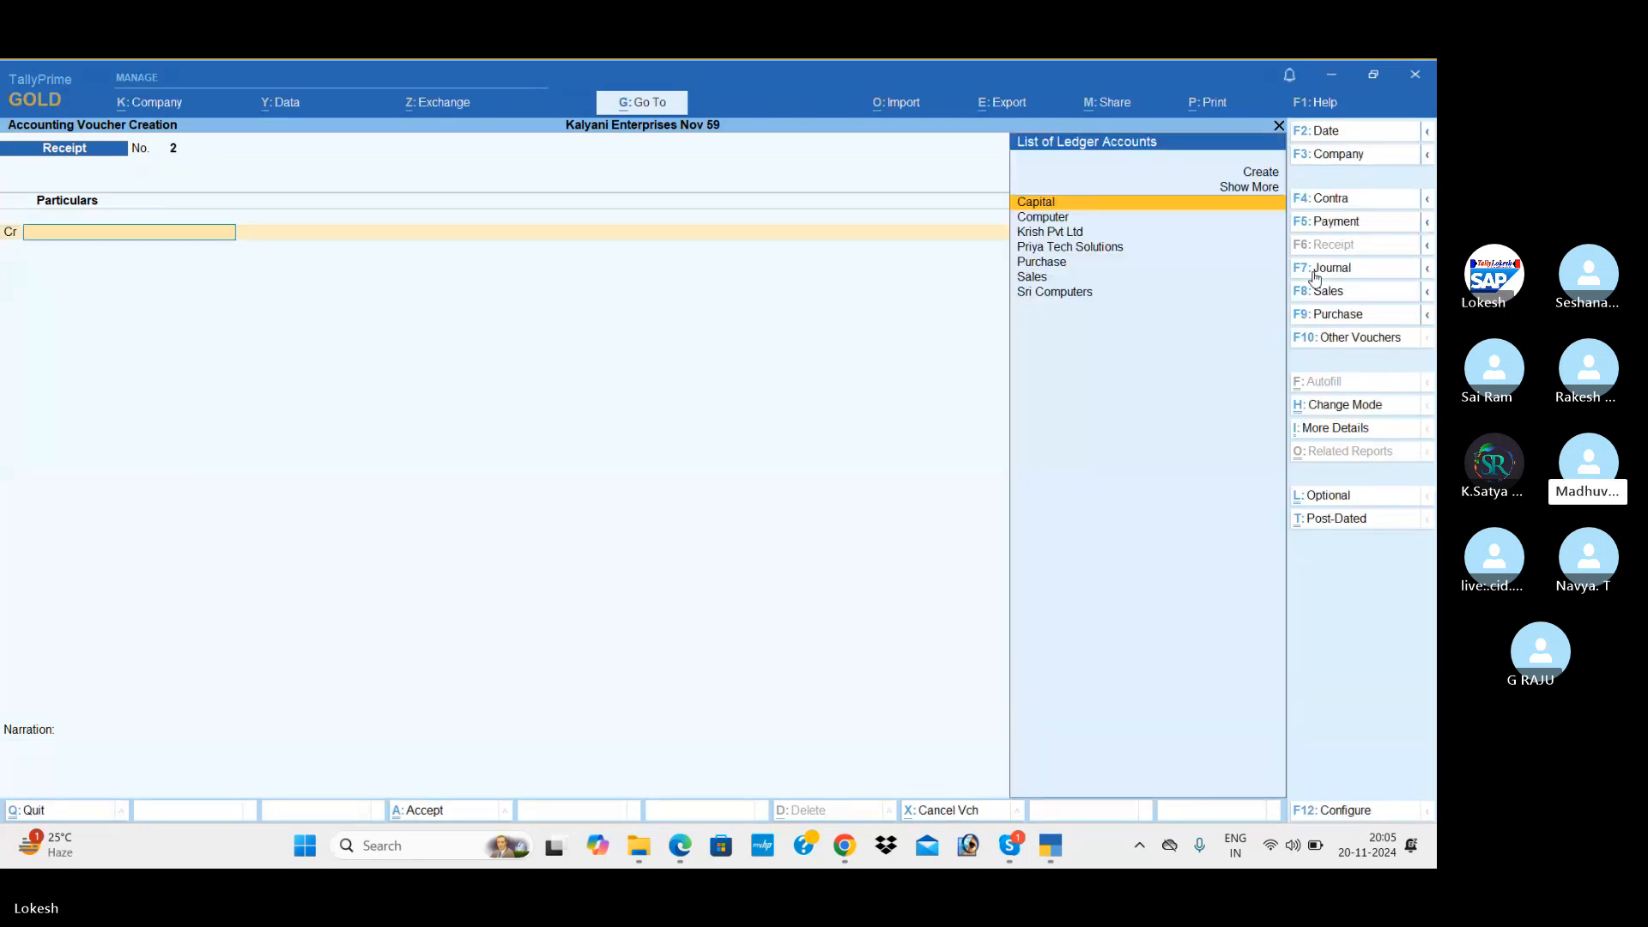
Start a Contra voucher that credits Cash with 1,00,000 and debits Sbi Bank
click(1354, 202)
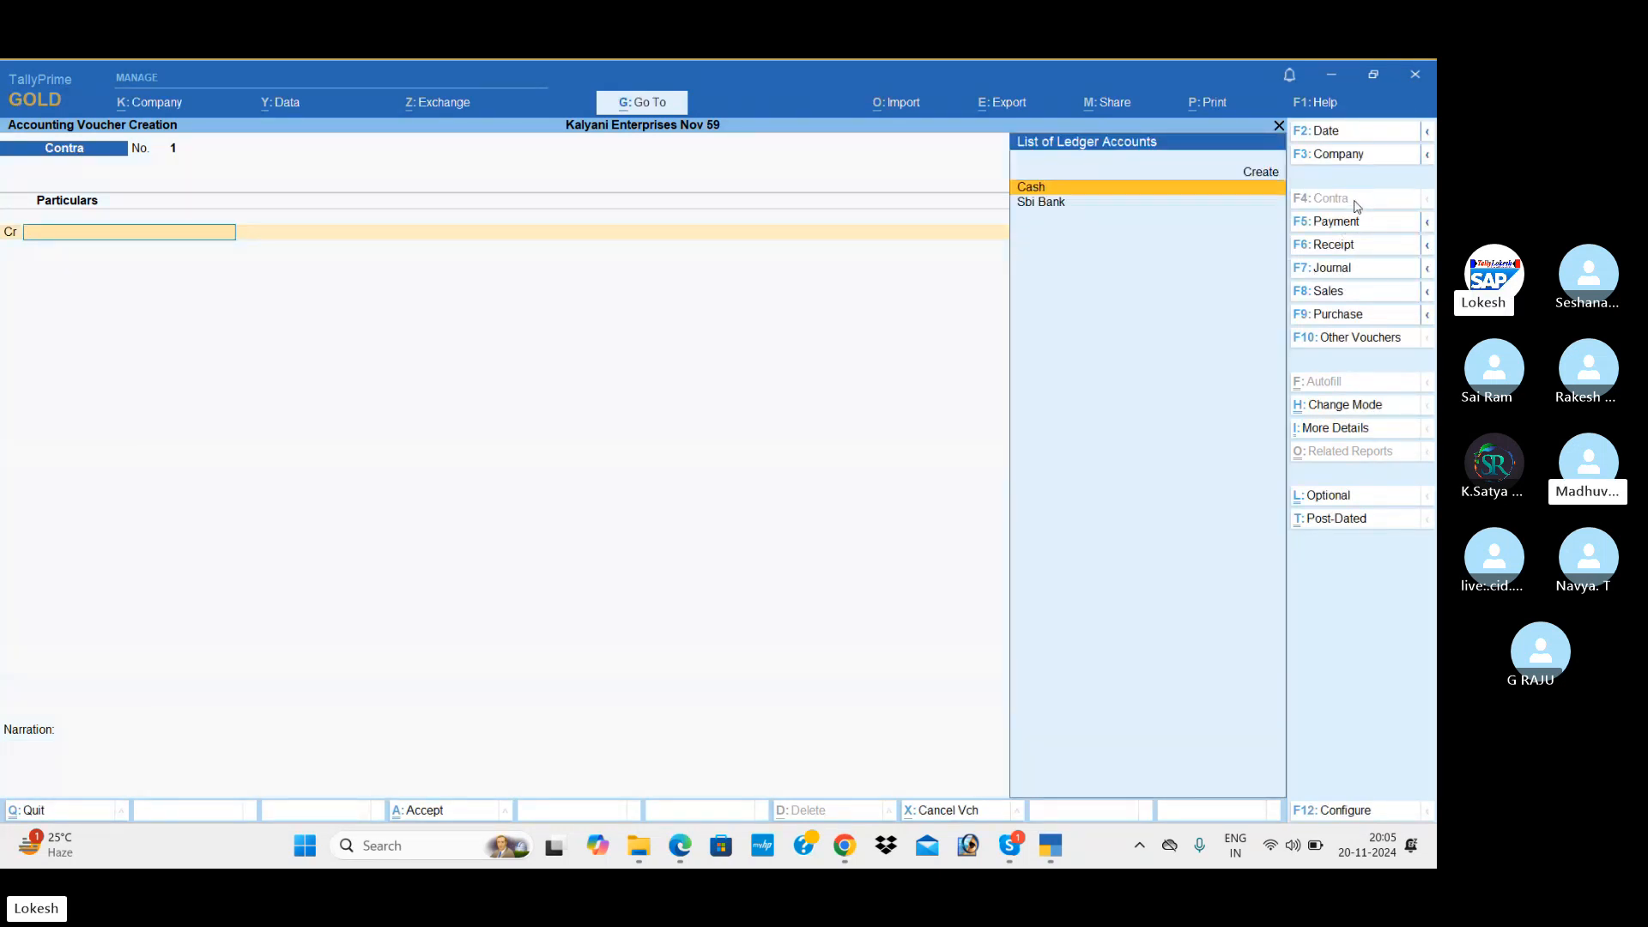
key(Return)
text(1)
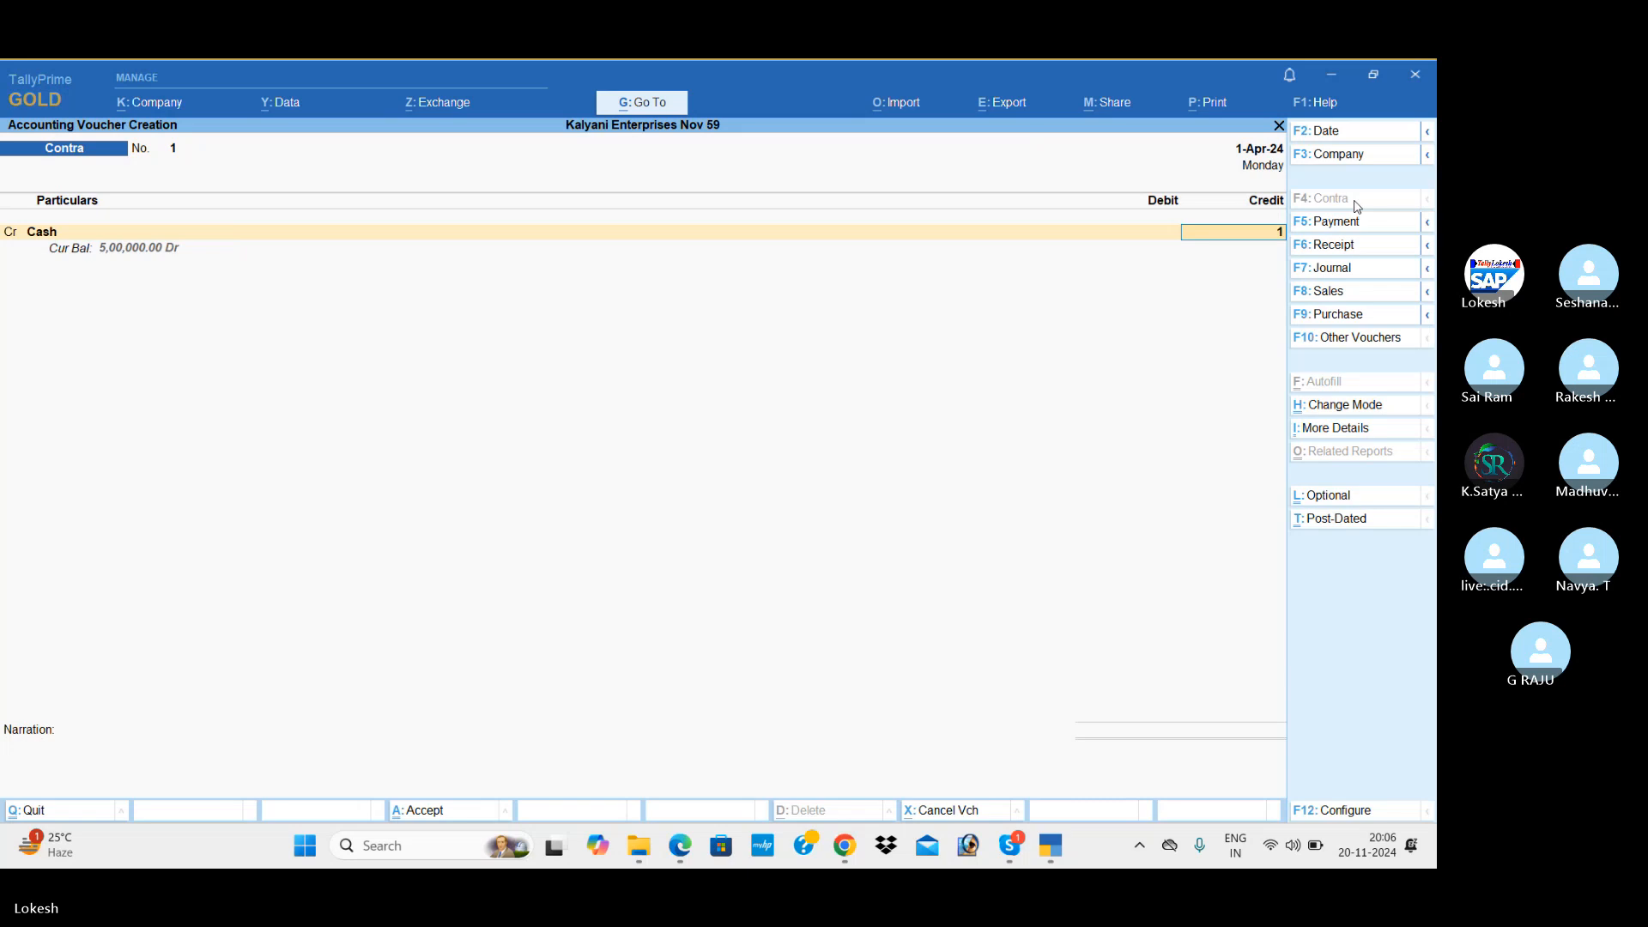
text(00000)
key(Return)
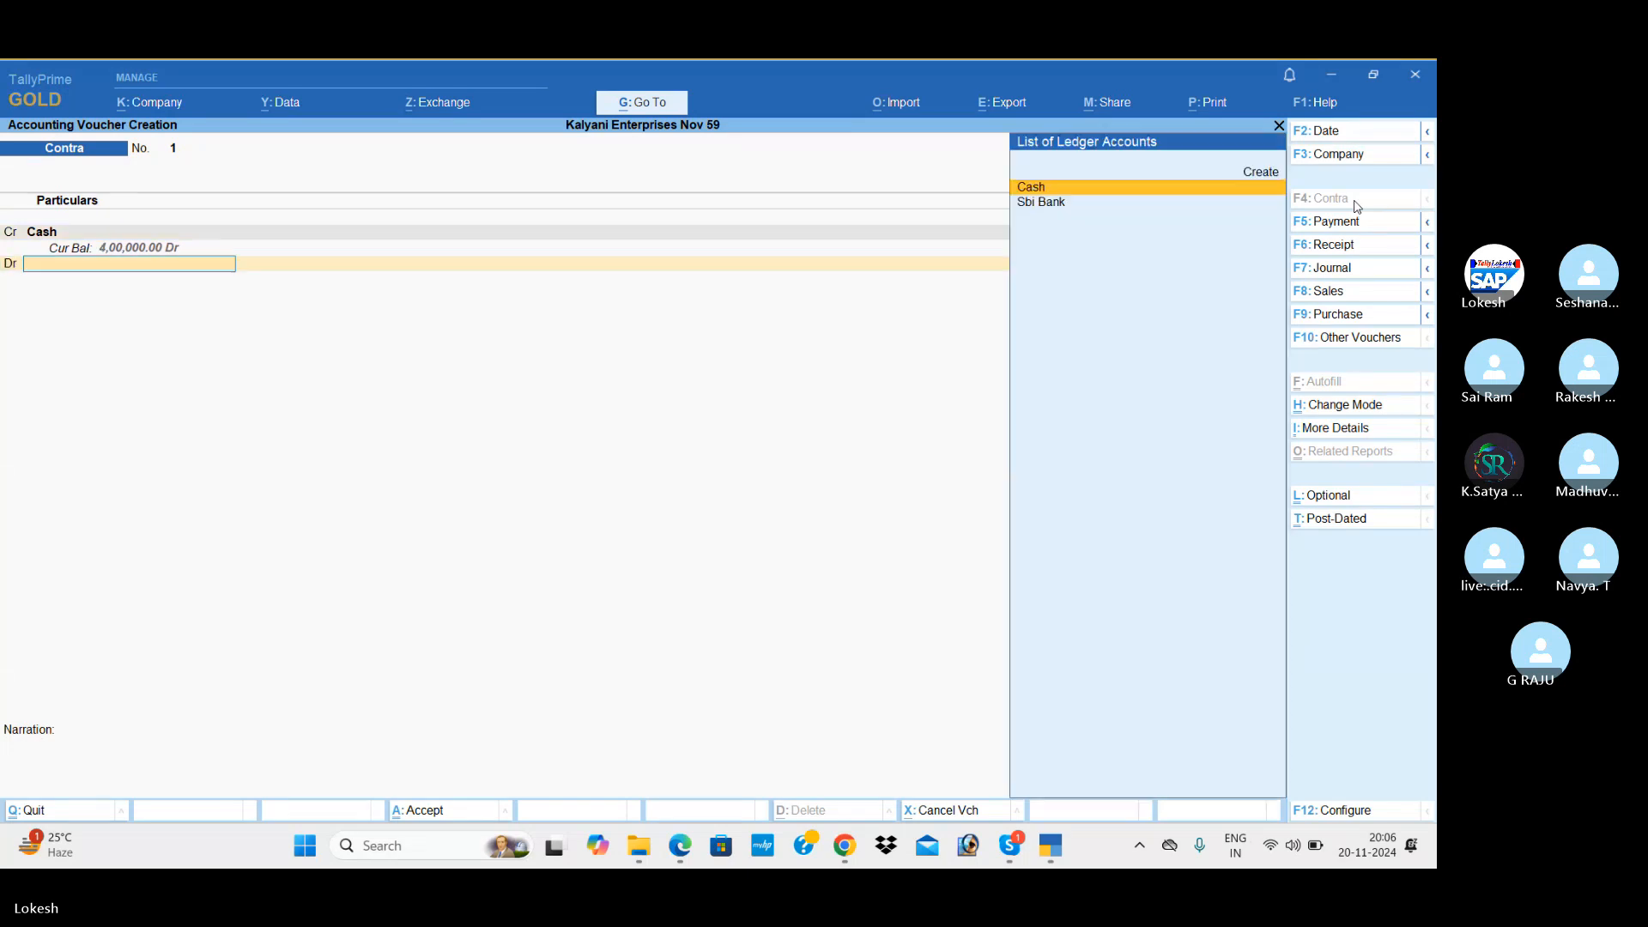
key(Down)
key(Return)
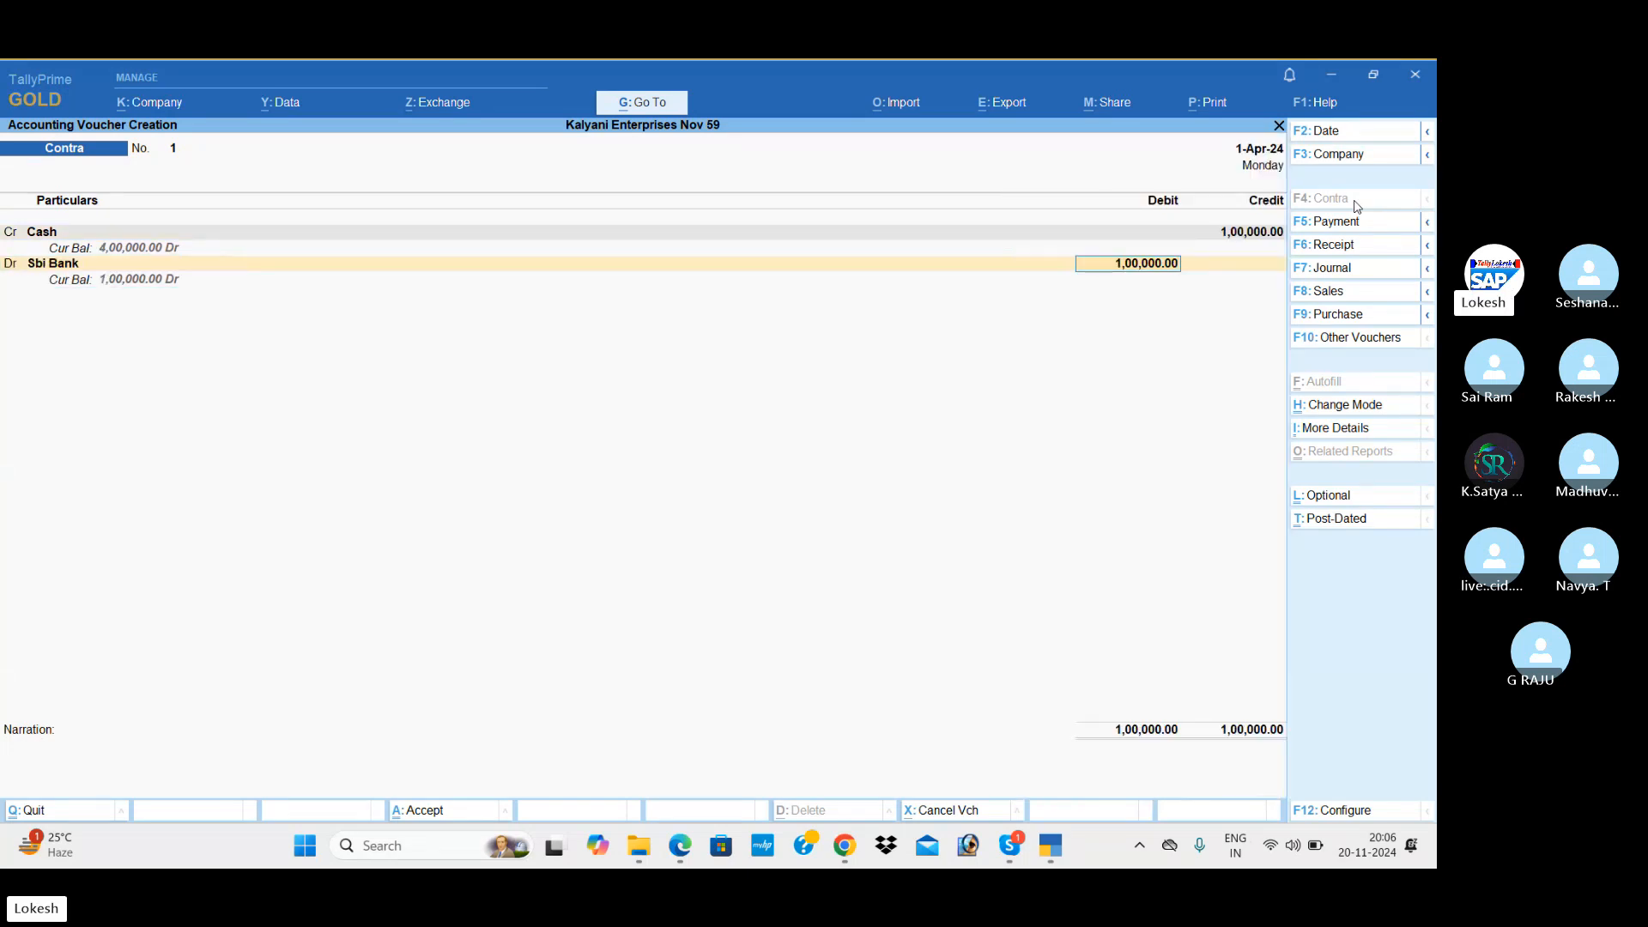
Keep the default Sbi Bank allocation, leave the cash denominations and narration blank, and save the Contra voucher
key(Return)
key(Return)
key(Return)
key(Return)
key(Return)
key(Return)
key(Return)
key(Return)
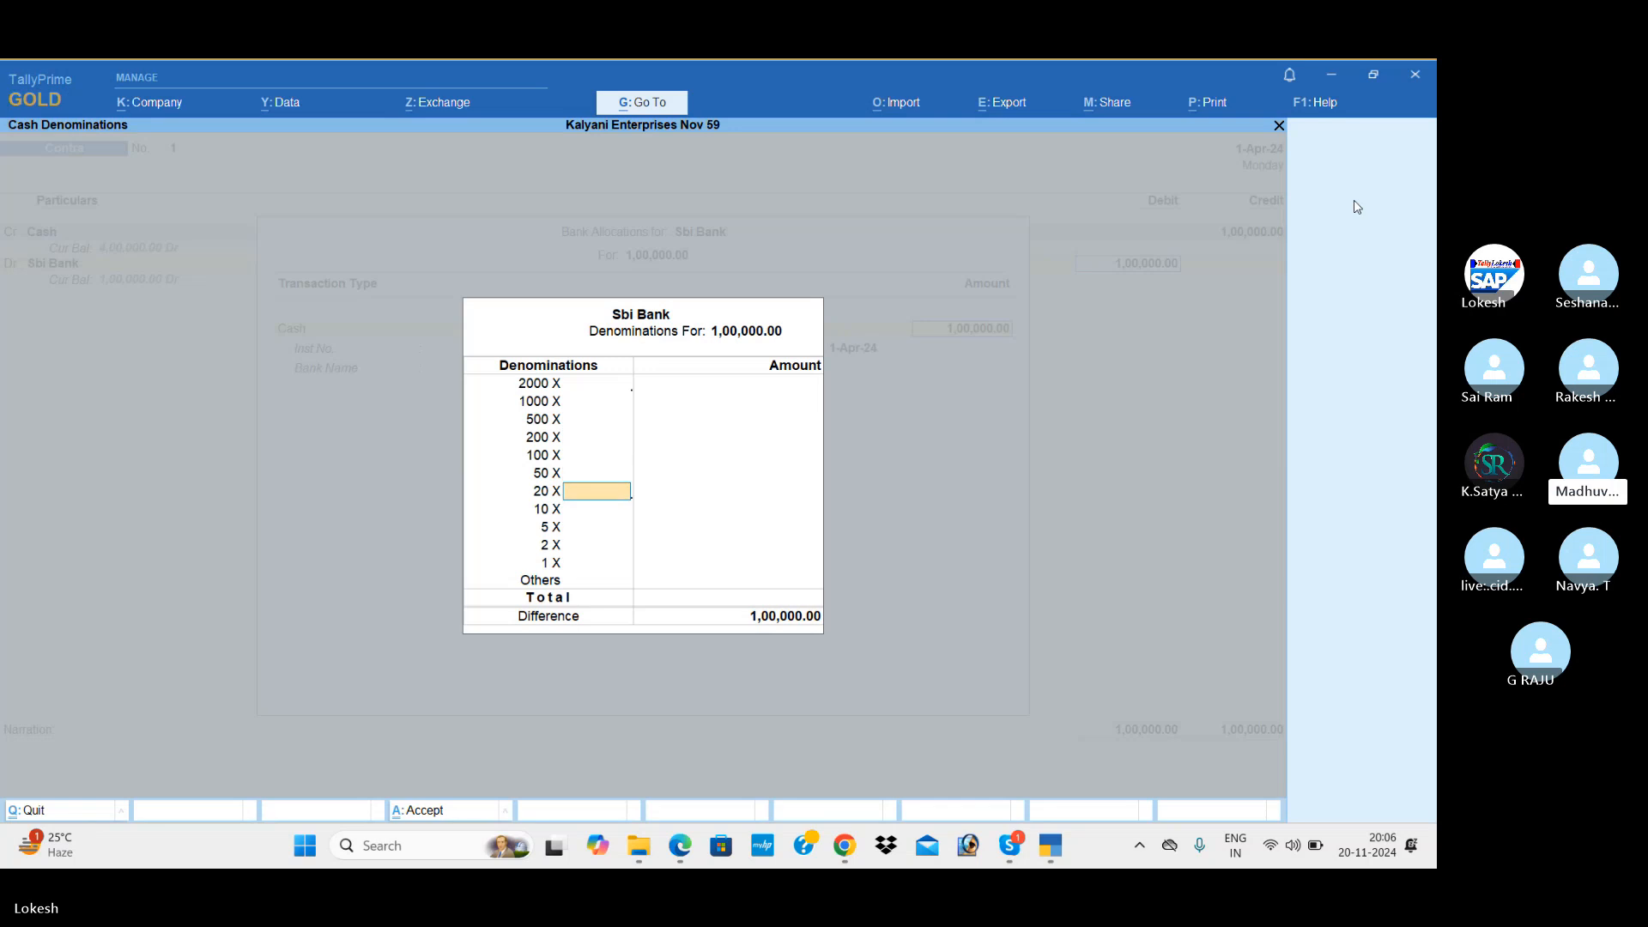
key(Return)
key(Return)
key(Return)
key(Return)
key(Return)
key(Return)
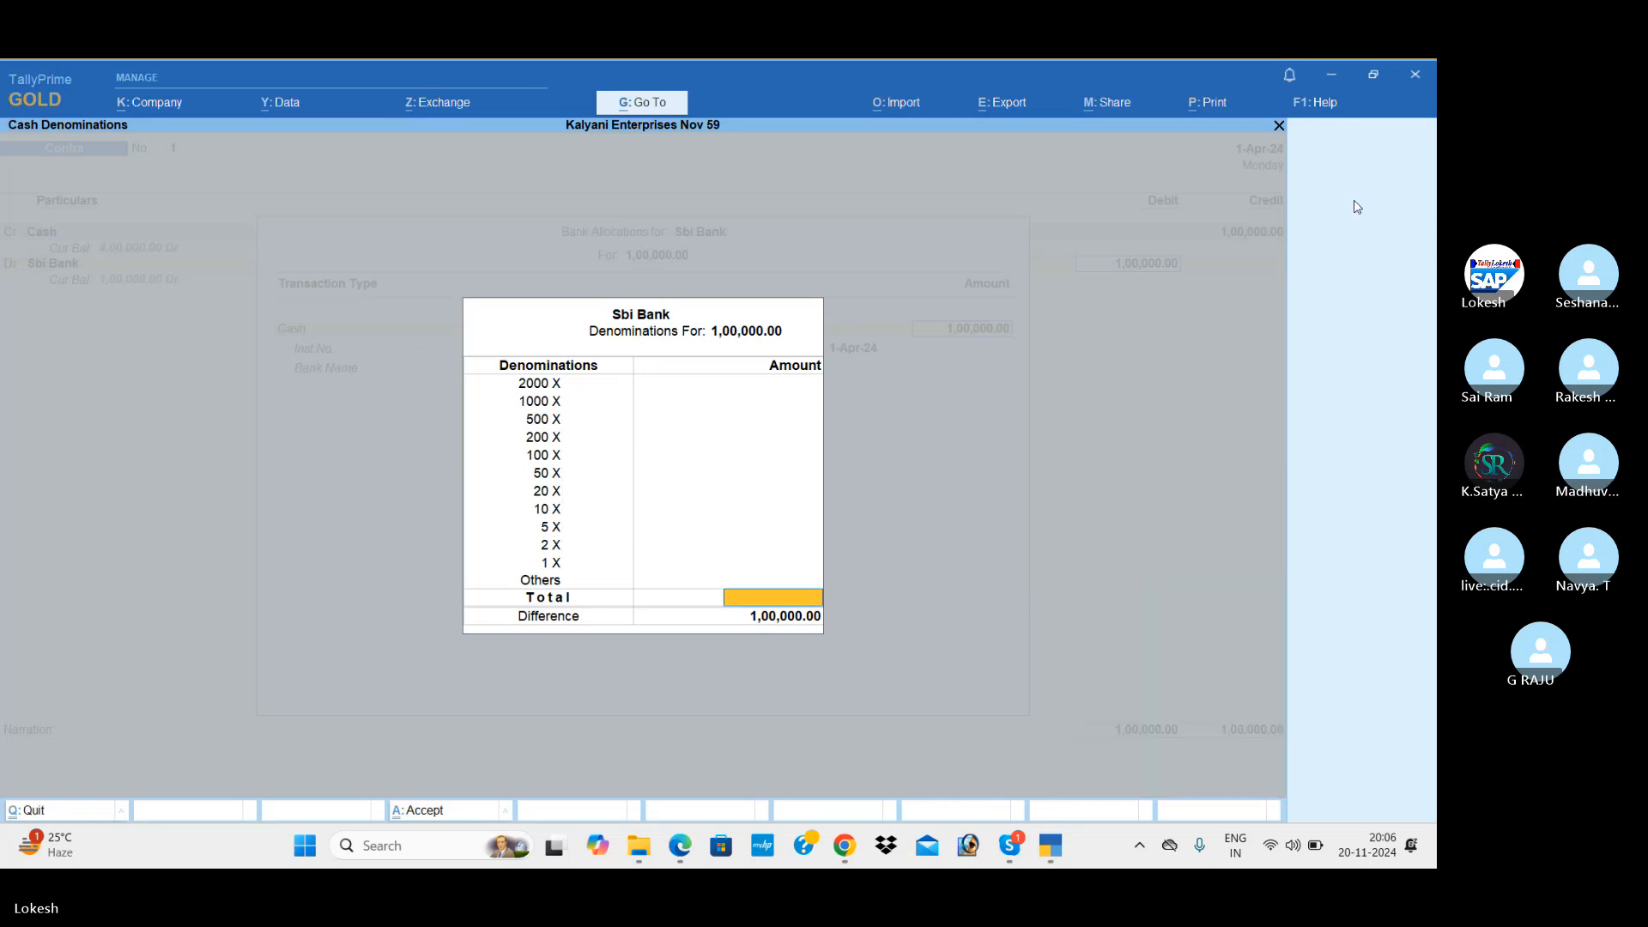
key(Return)
key(Return)
key(Return)
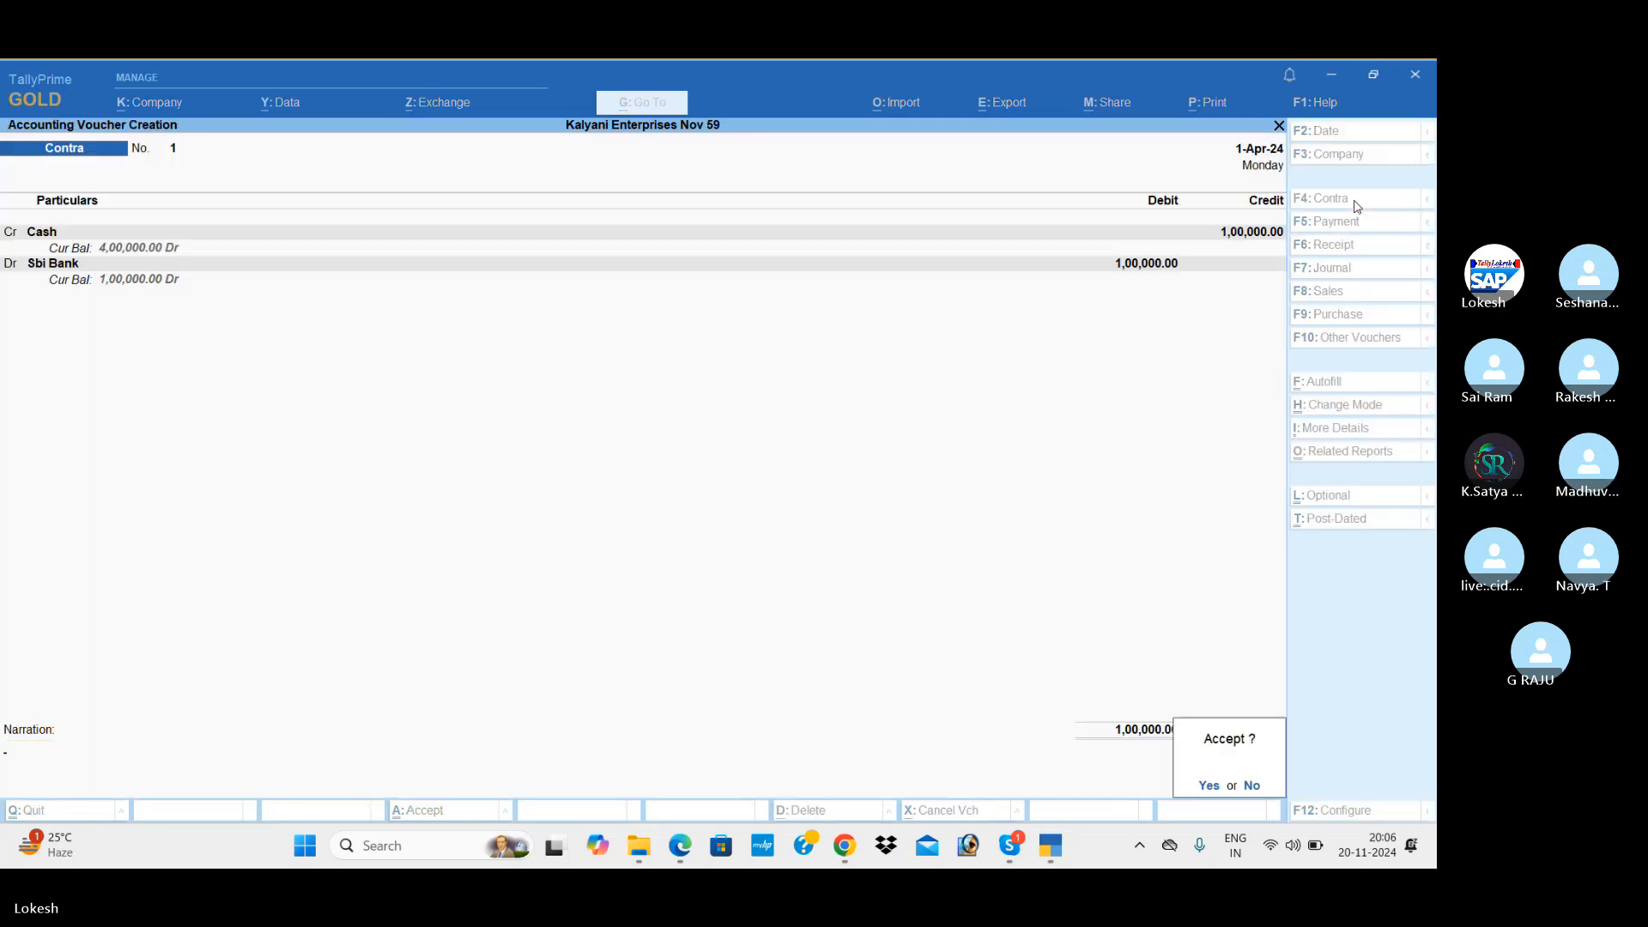
key(Return)
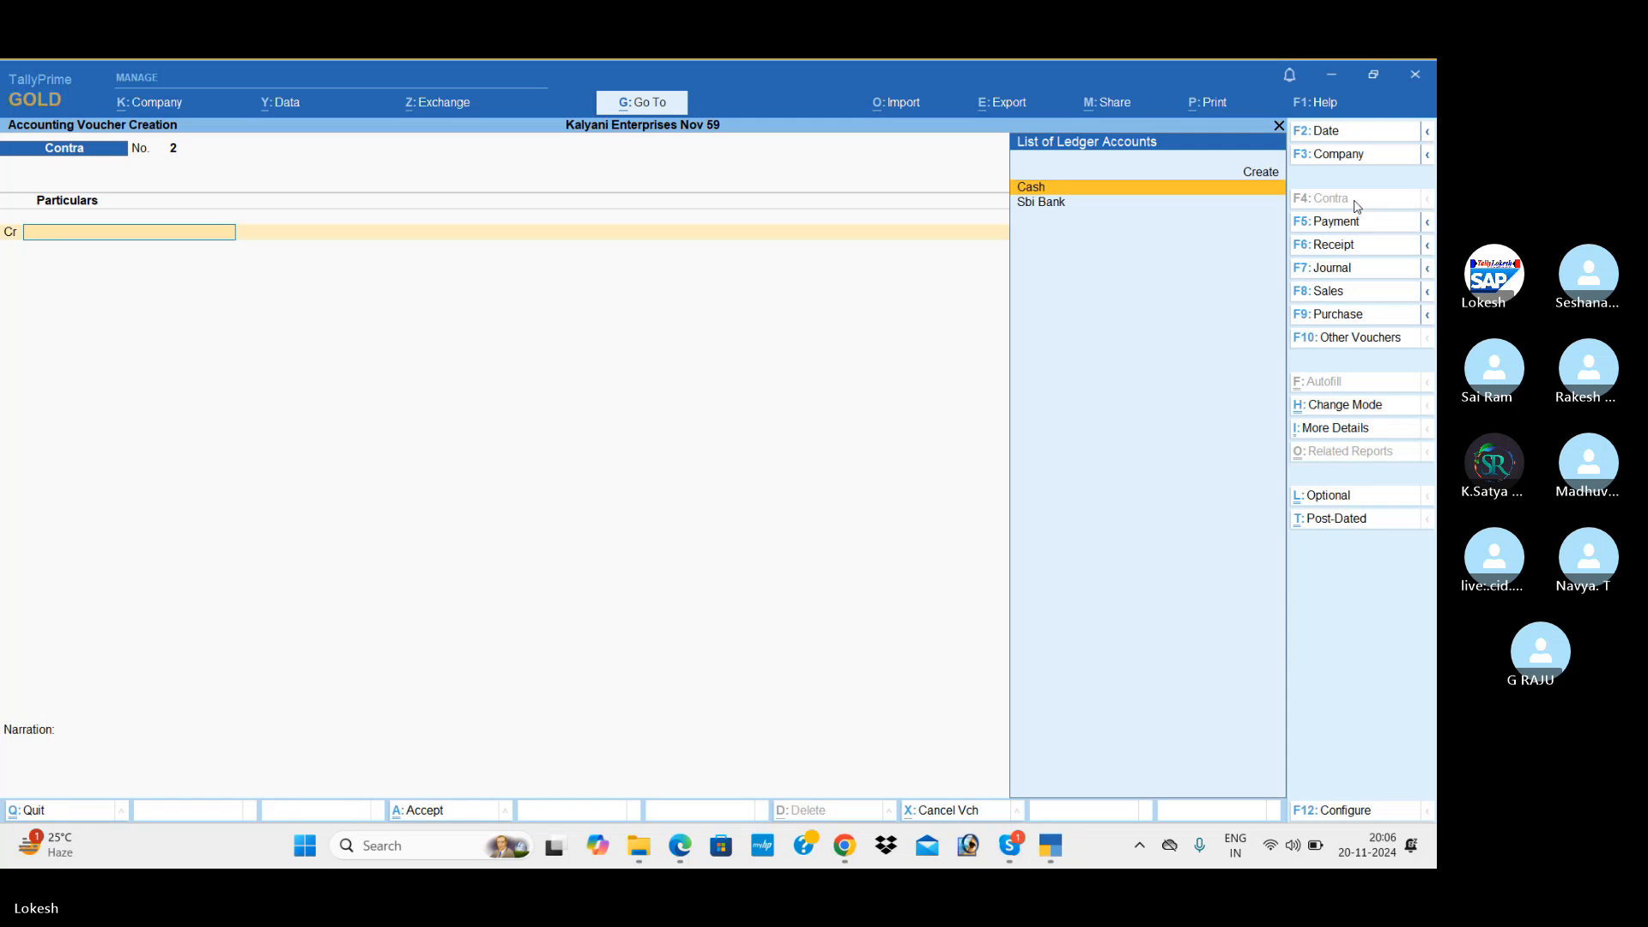
Start a Purchase voucher in As Voucher mode and leave the supplier invoice number and date blank
click(1348, 315)
click(1348, 405)
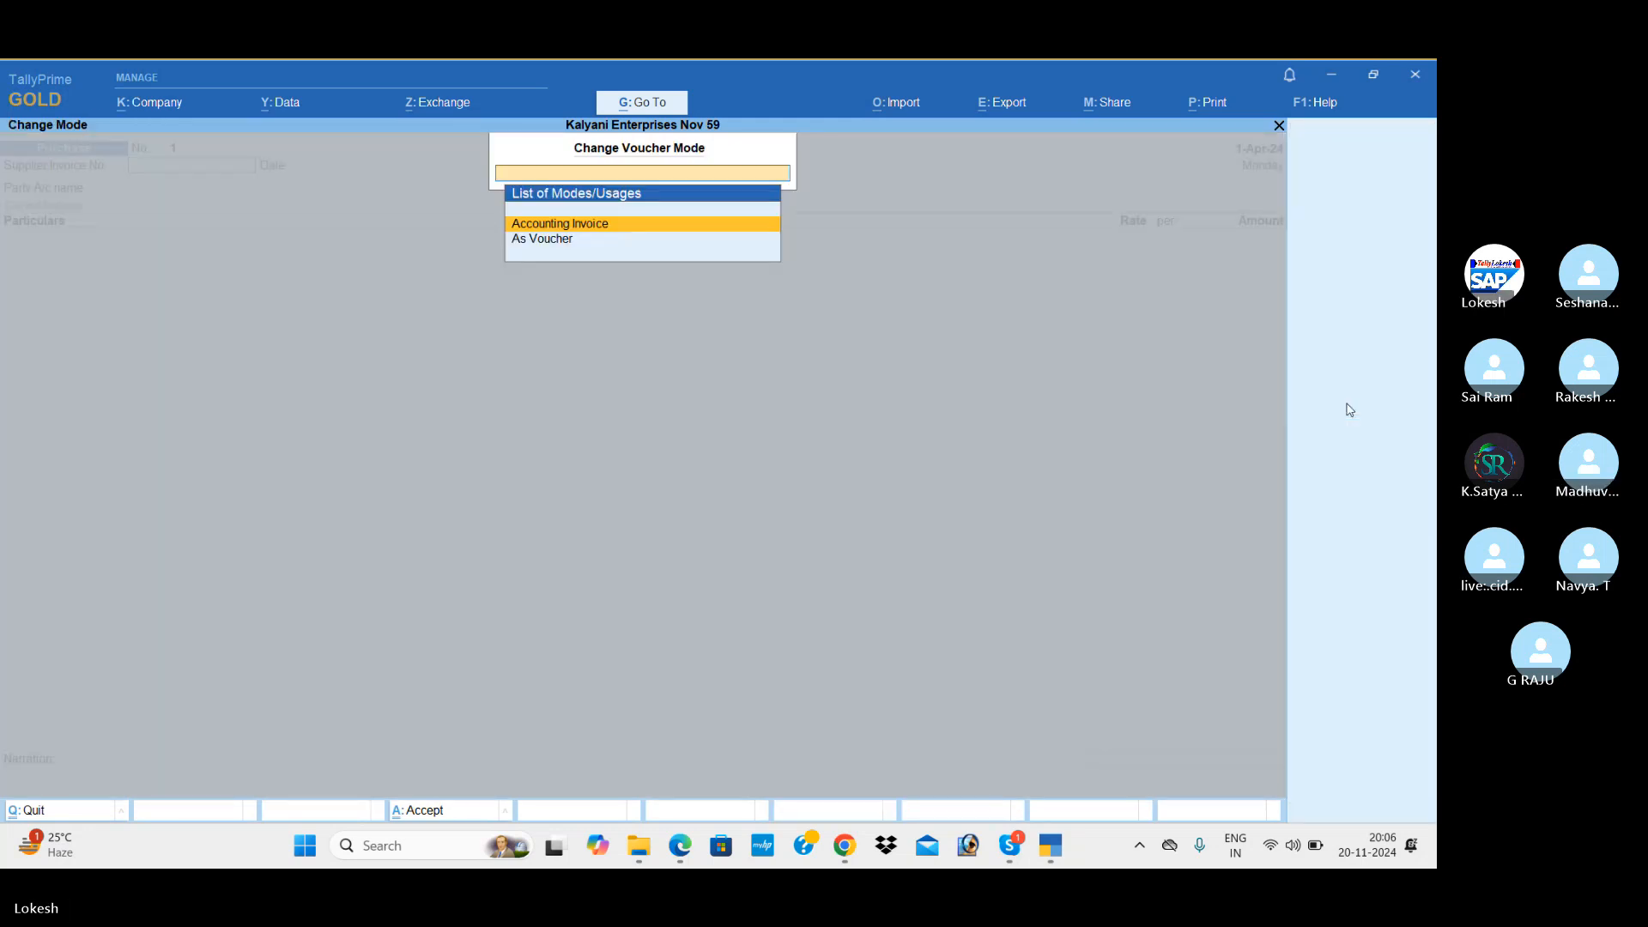
key(Down)
key(Return)
key(Return)
key(Return)
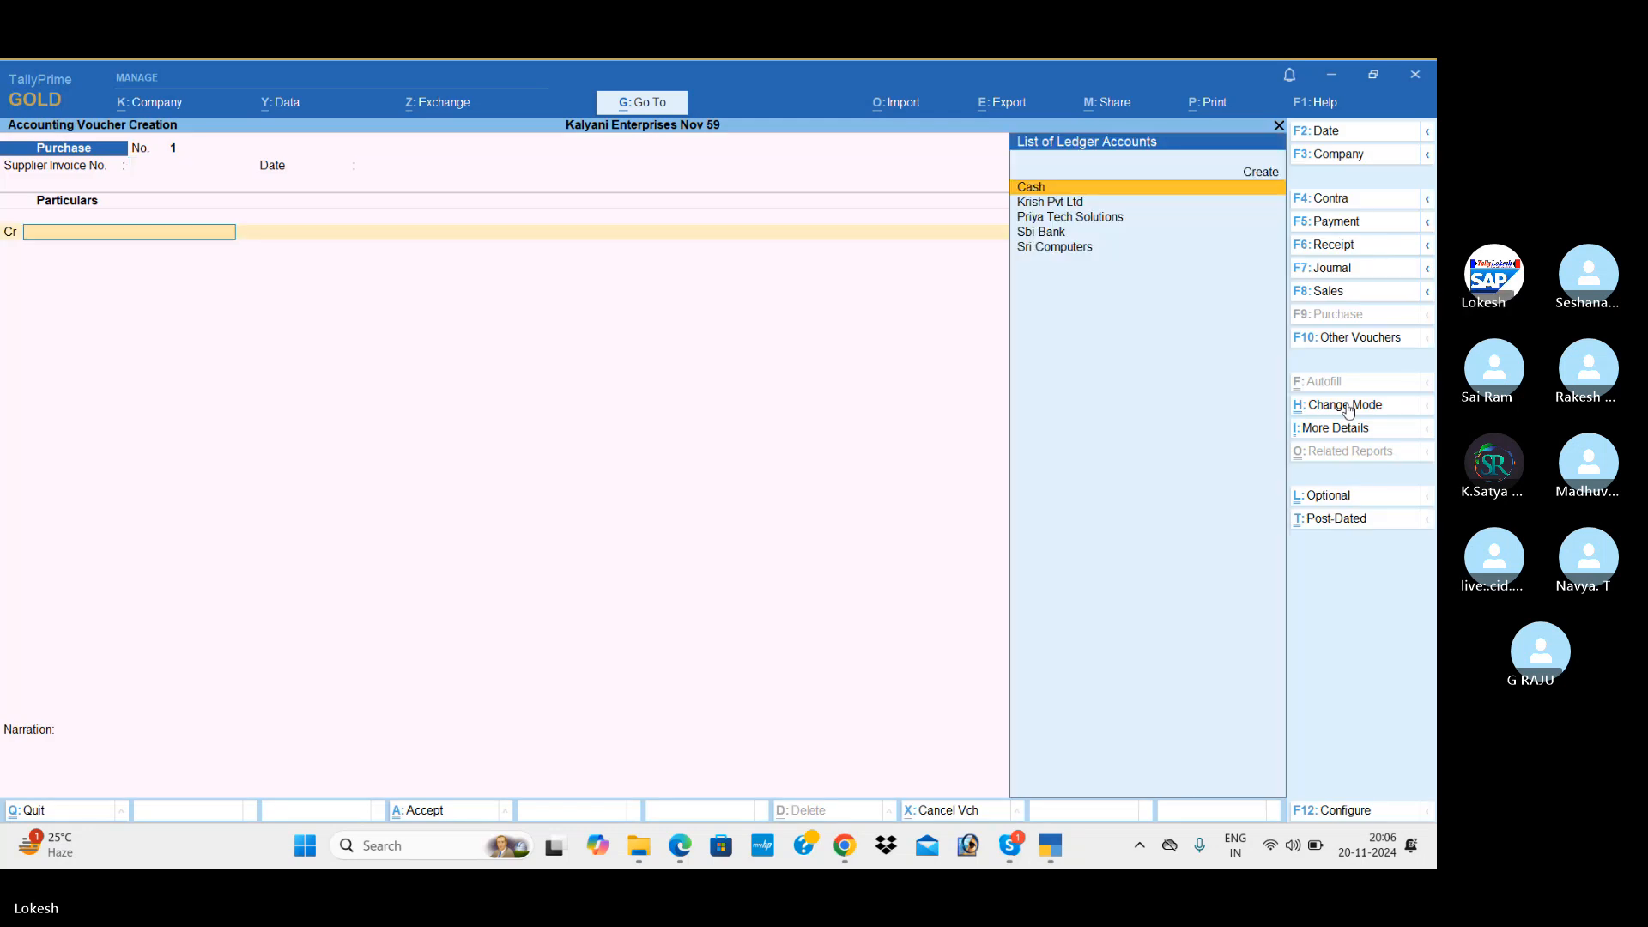
Choose Priya Tech Solutions as the credited party in the Purchase voucher and accept the default dispatch and party details
key(Down)
key(Down)
key(Return)
key(Return)
key(Return)
key(Return)
key(Return)
key(Return)
key(Return)
key(Return)
key(Return)
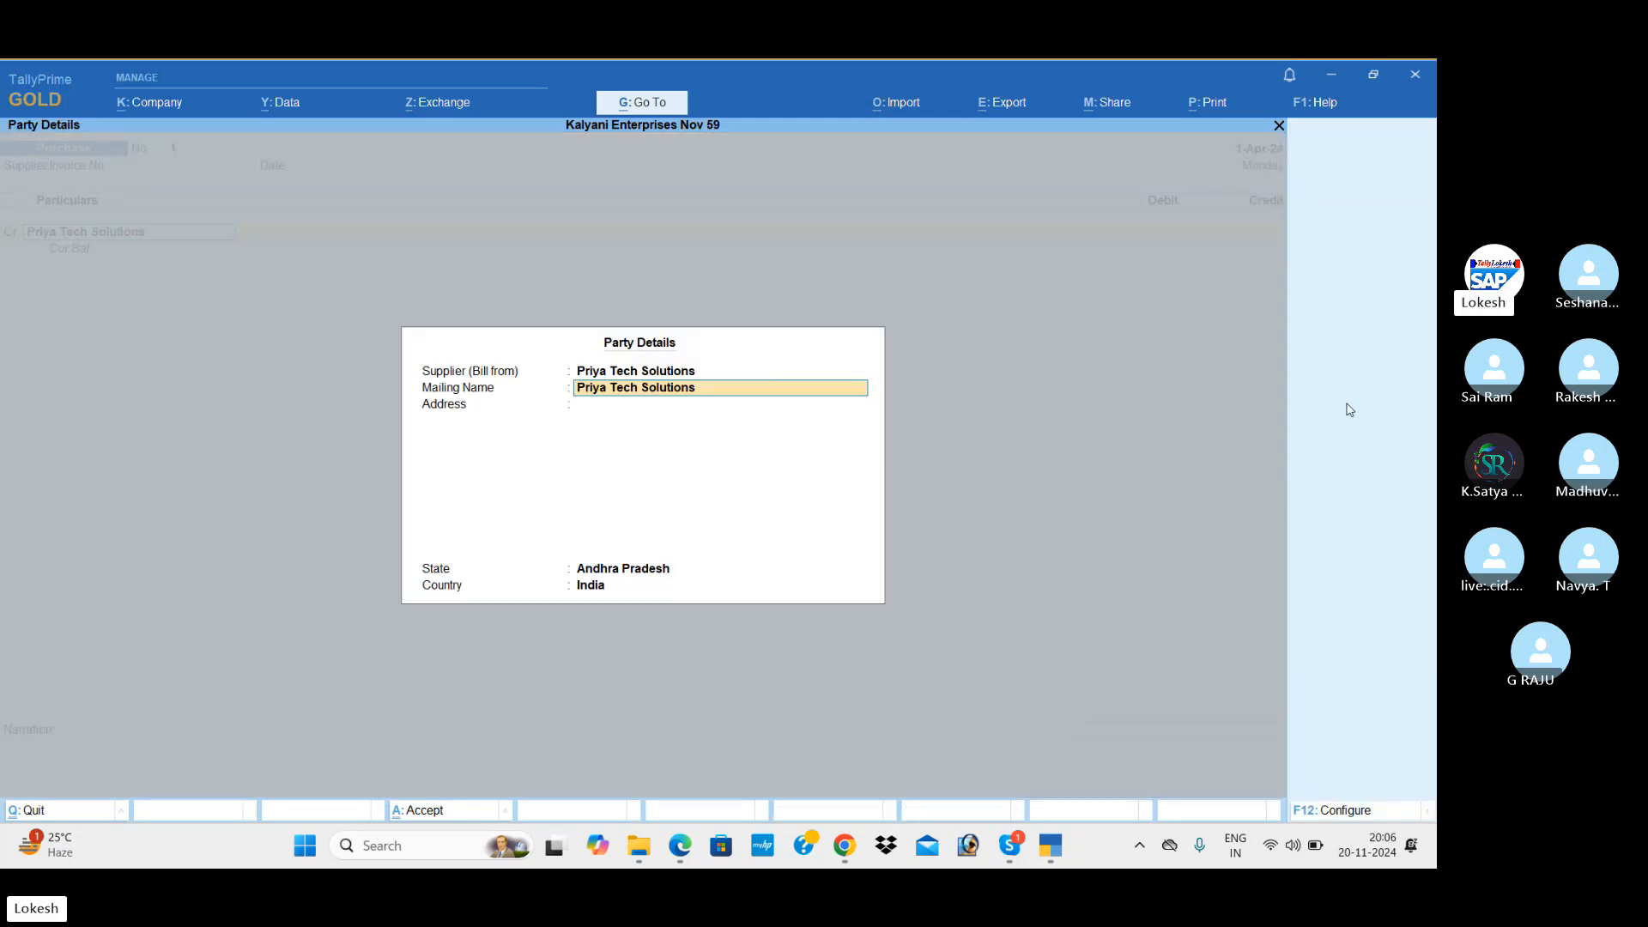
key(Return)
key(Return)
key(Return)
key(Return)
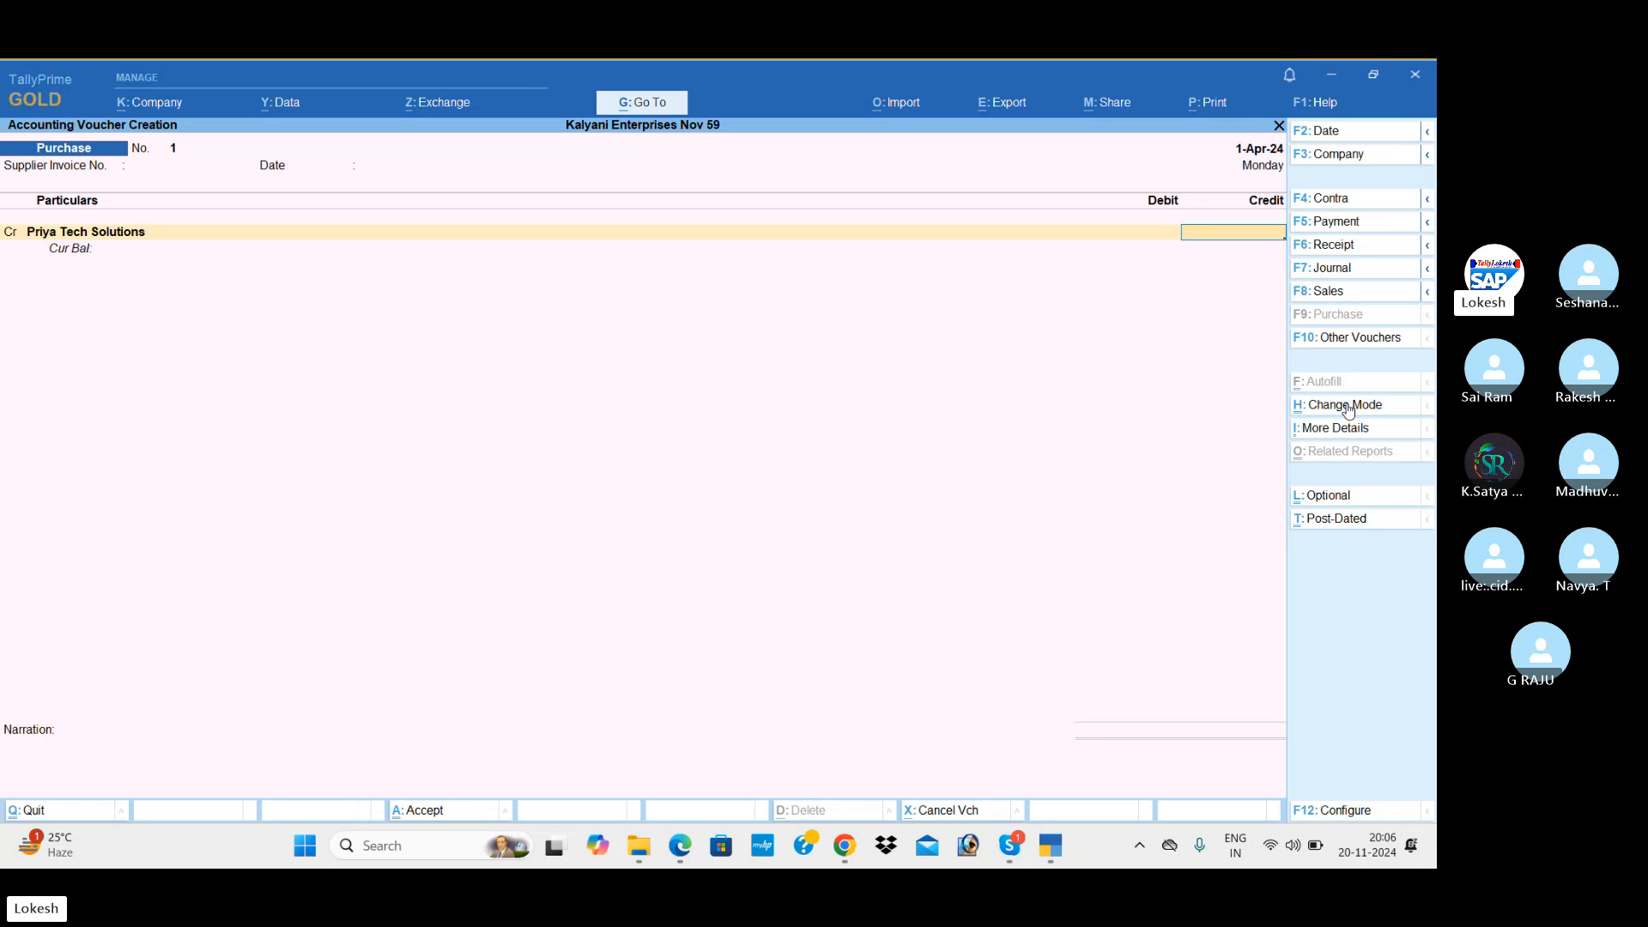
Set the credit amount for Priya Tech Solutions to 2,00,000
text(2,00,00)
text(0)
key(Return)
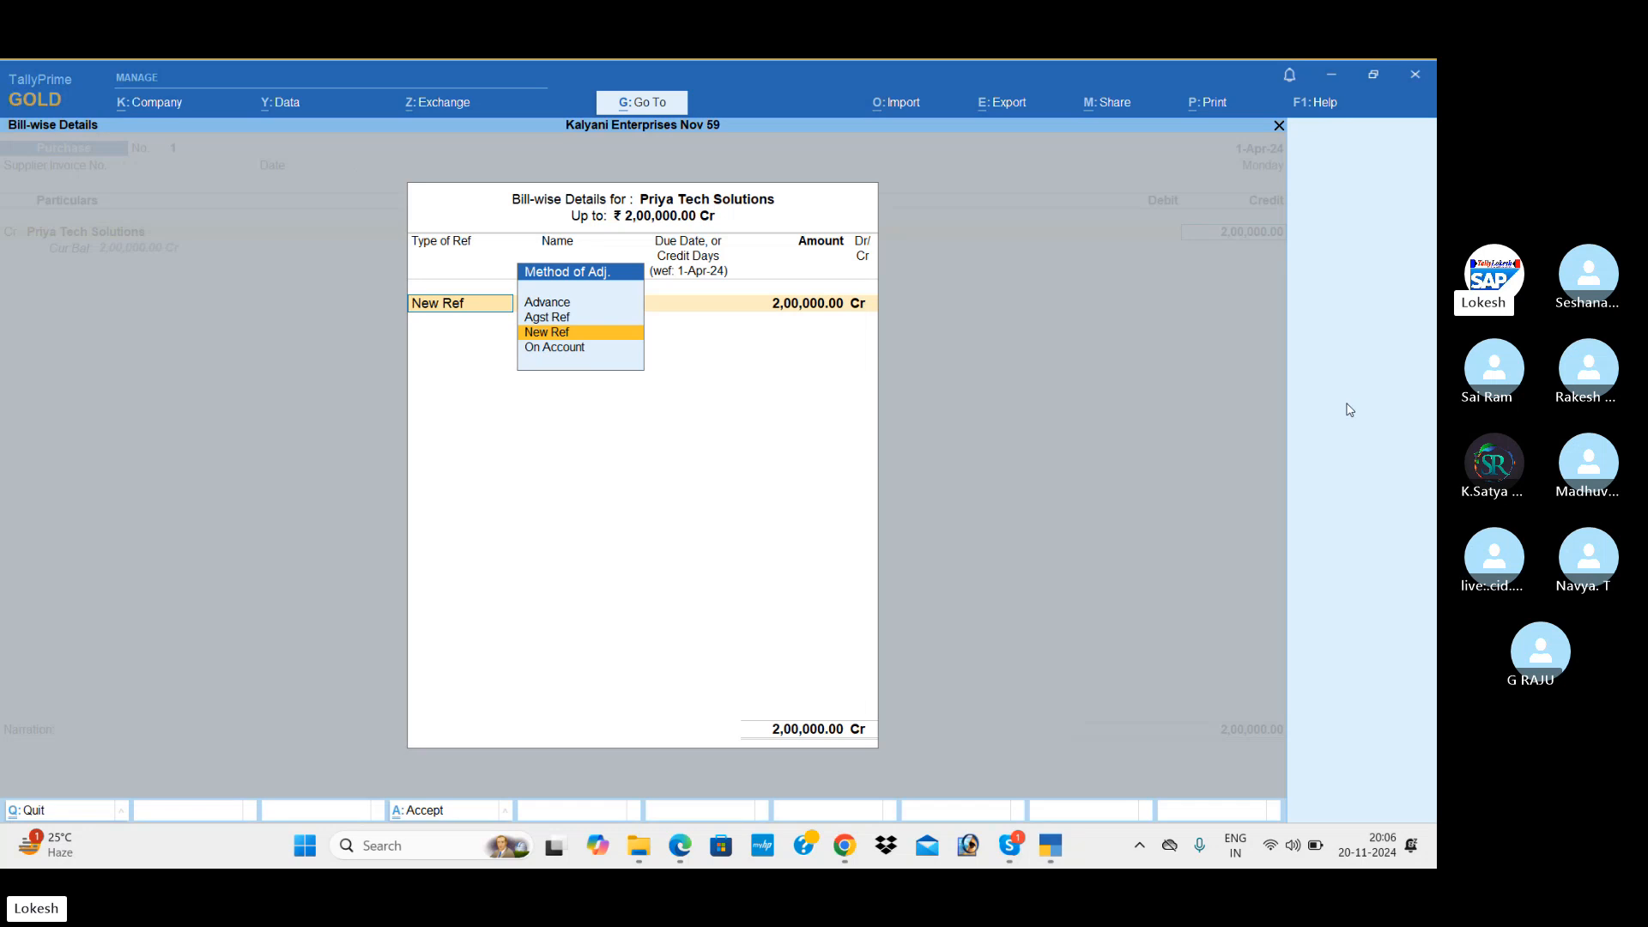
Create a New Ref bill entry for Priya Tech Solutions and name it Bill No 100
text(1)
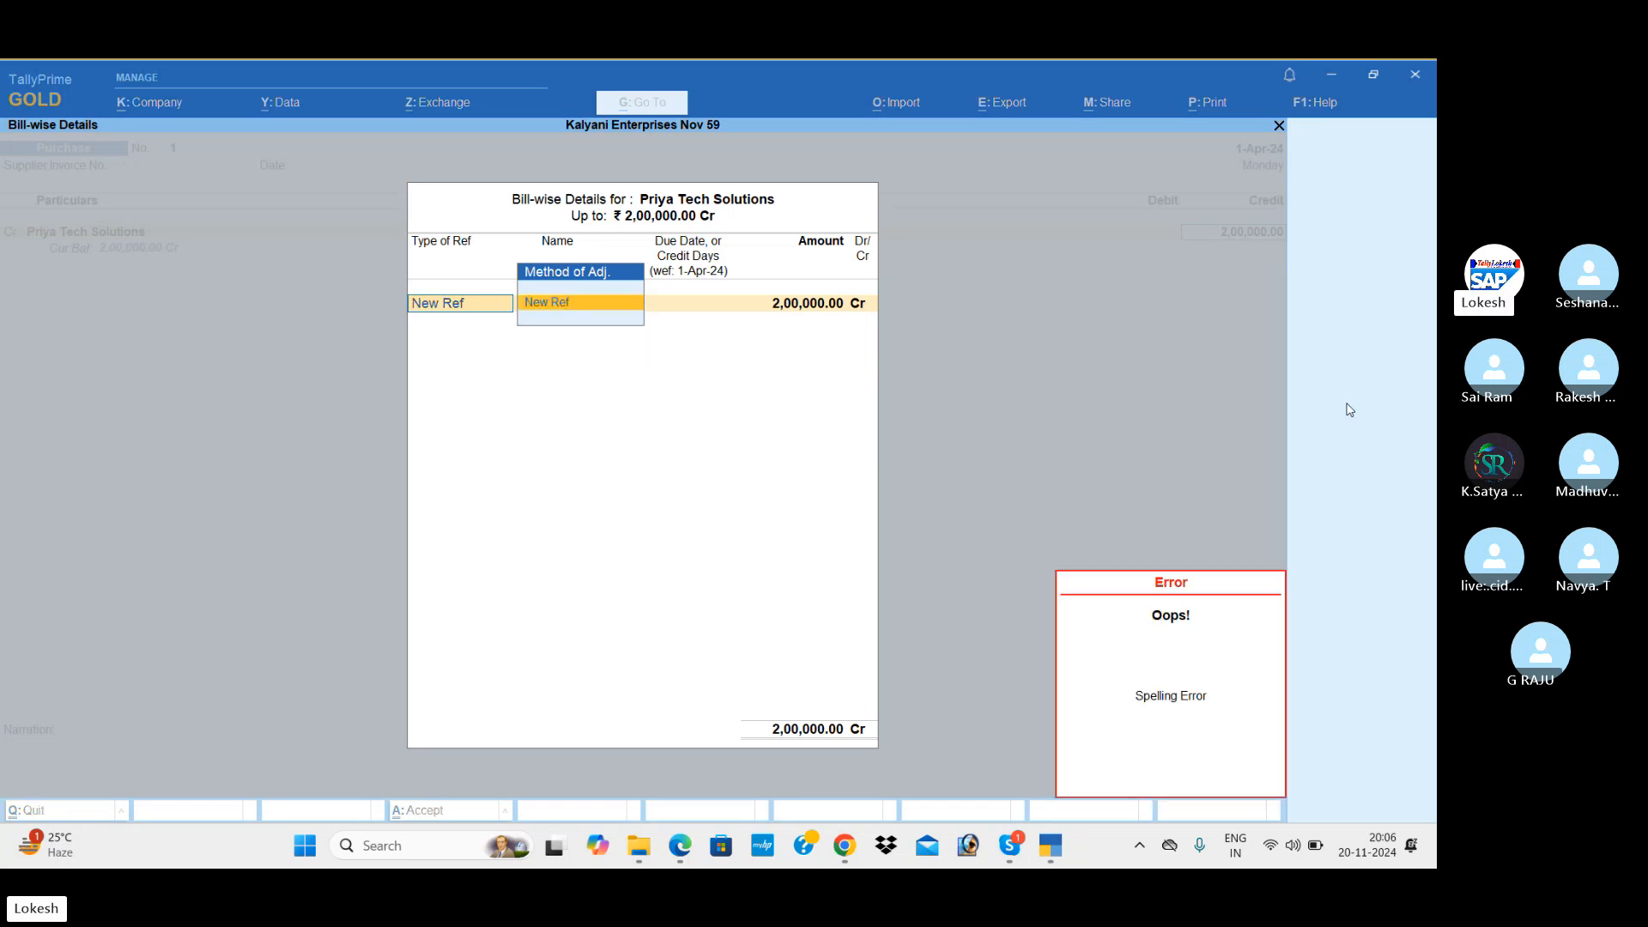
key(Return)
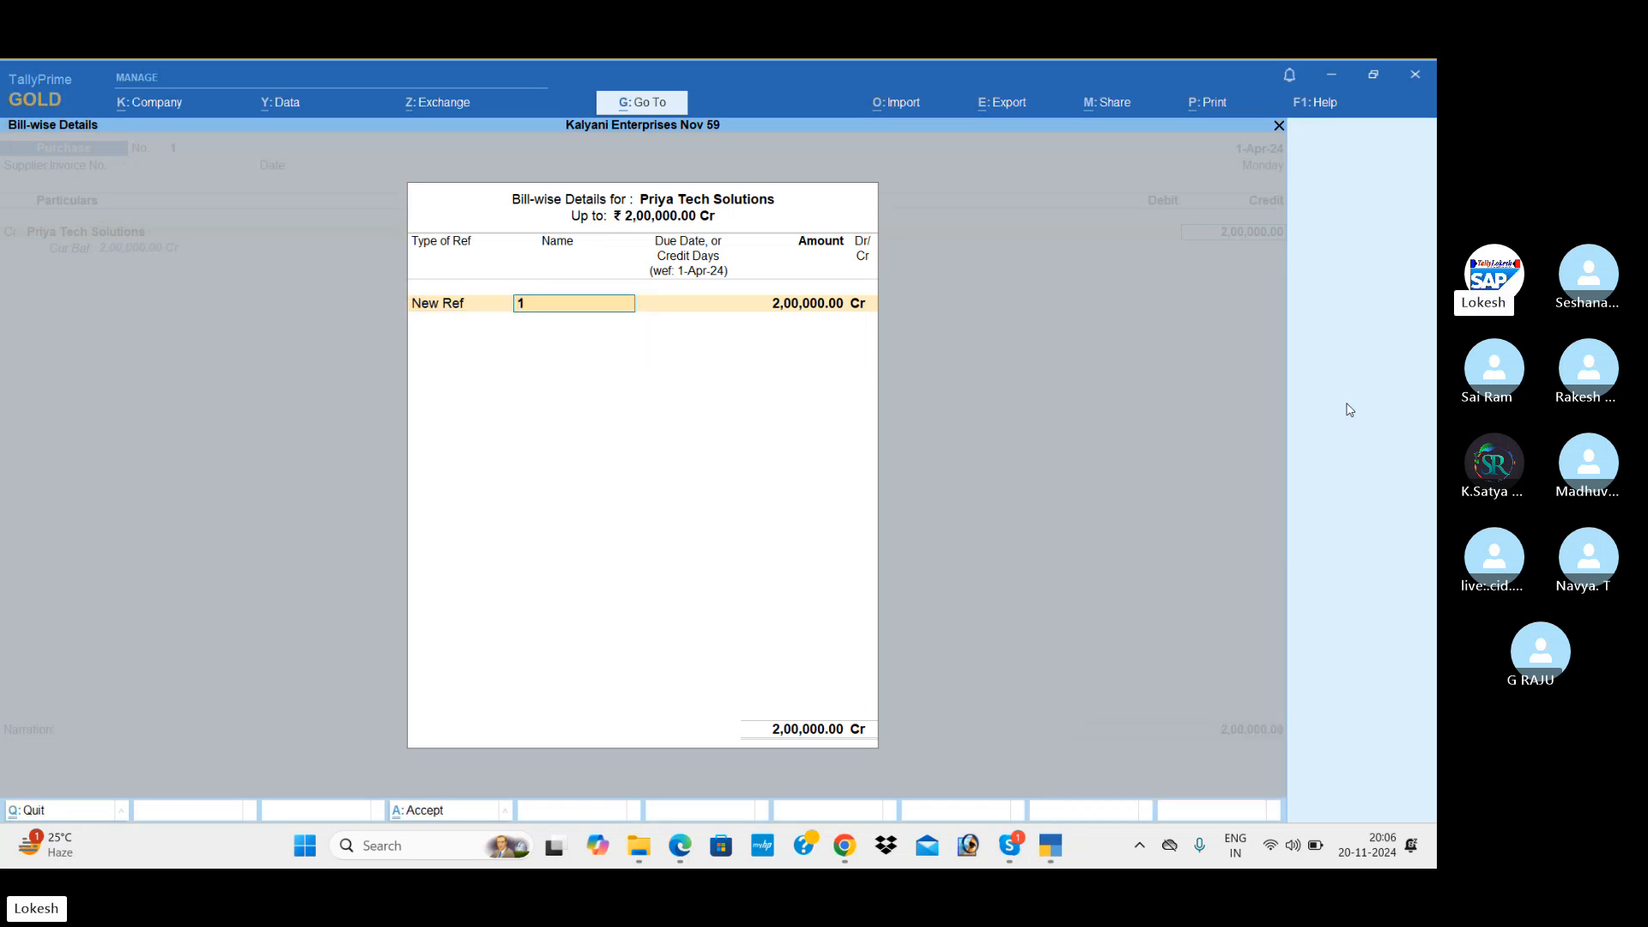
text(B)
text(illn)
text( No)
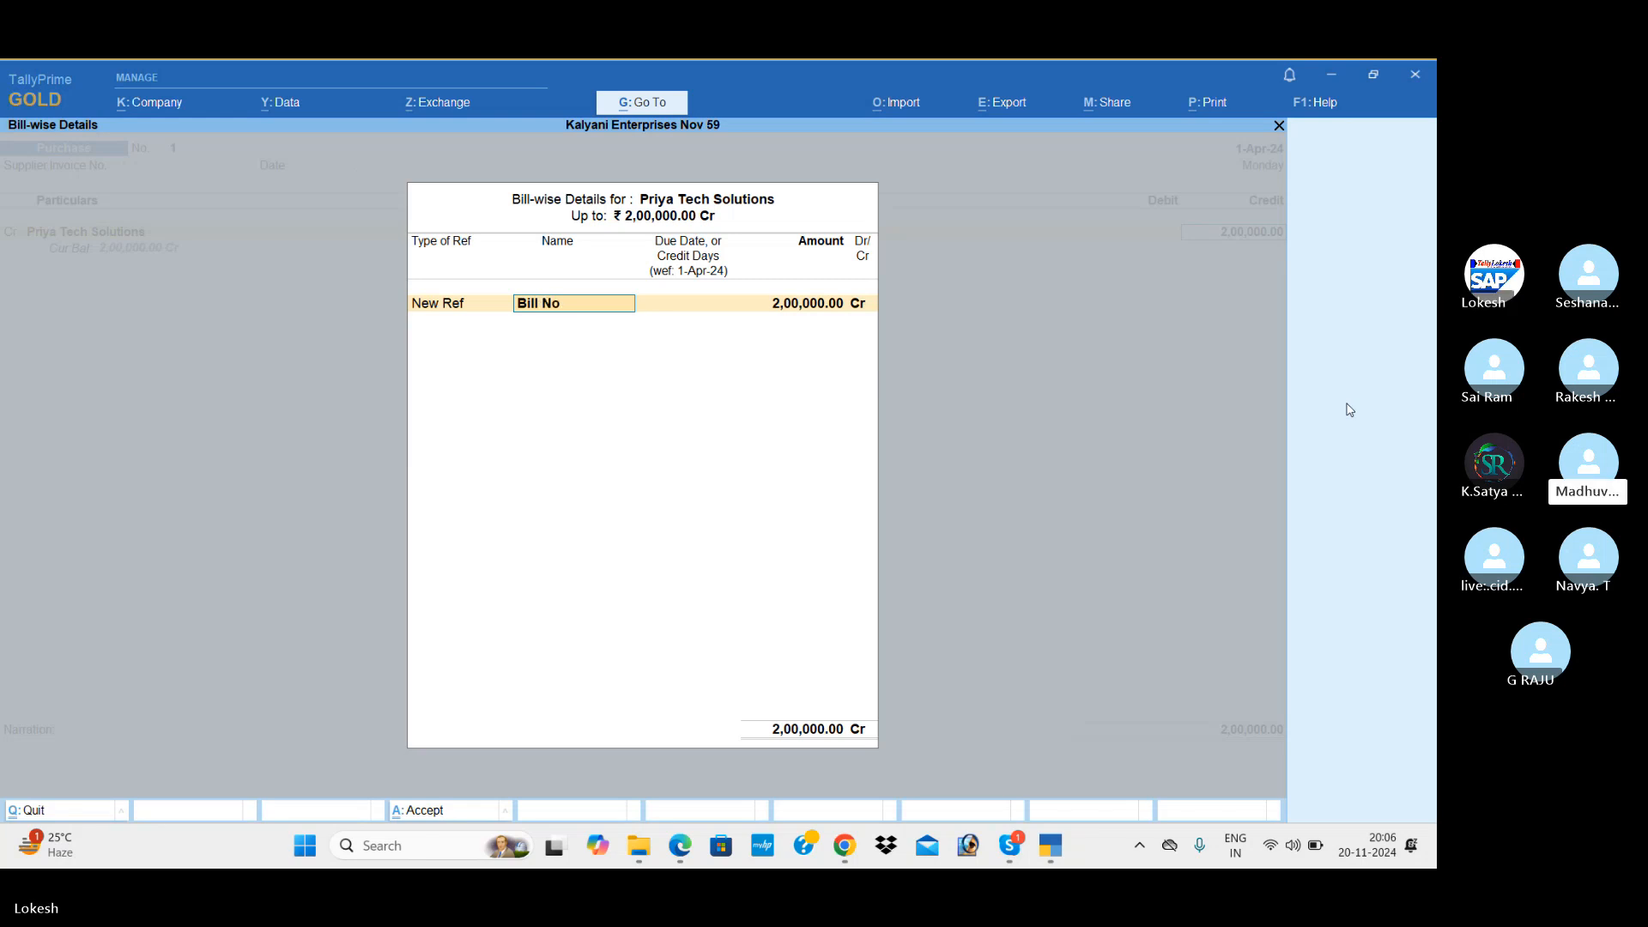
text( 1)
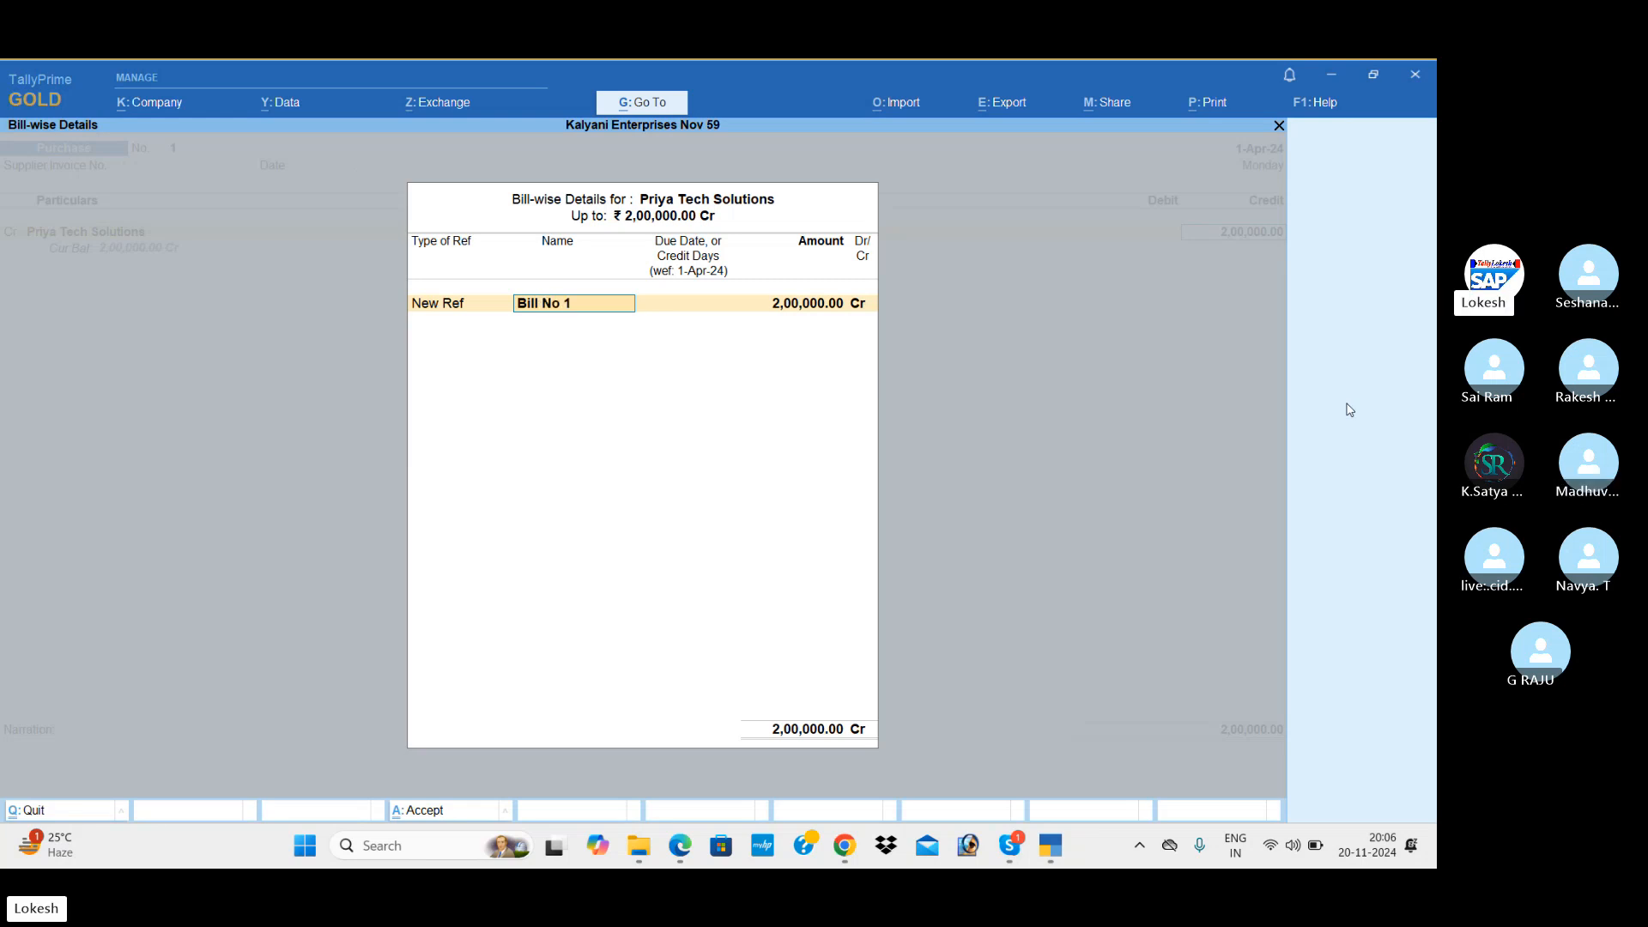
text(00)
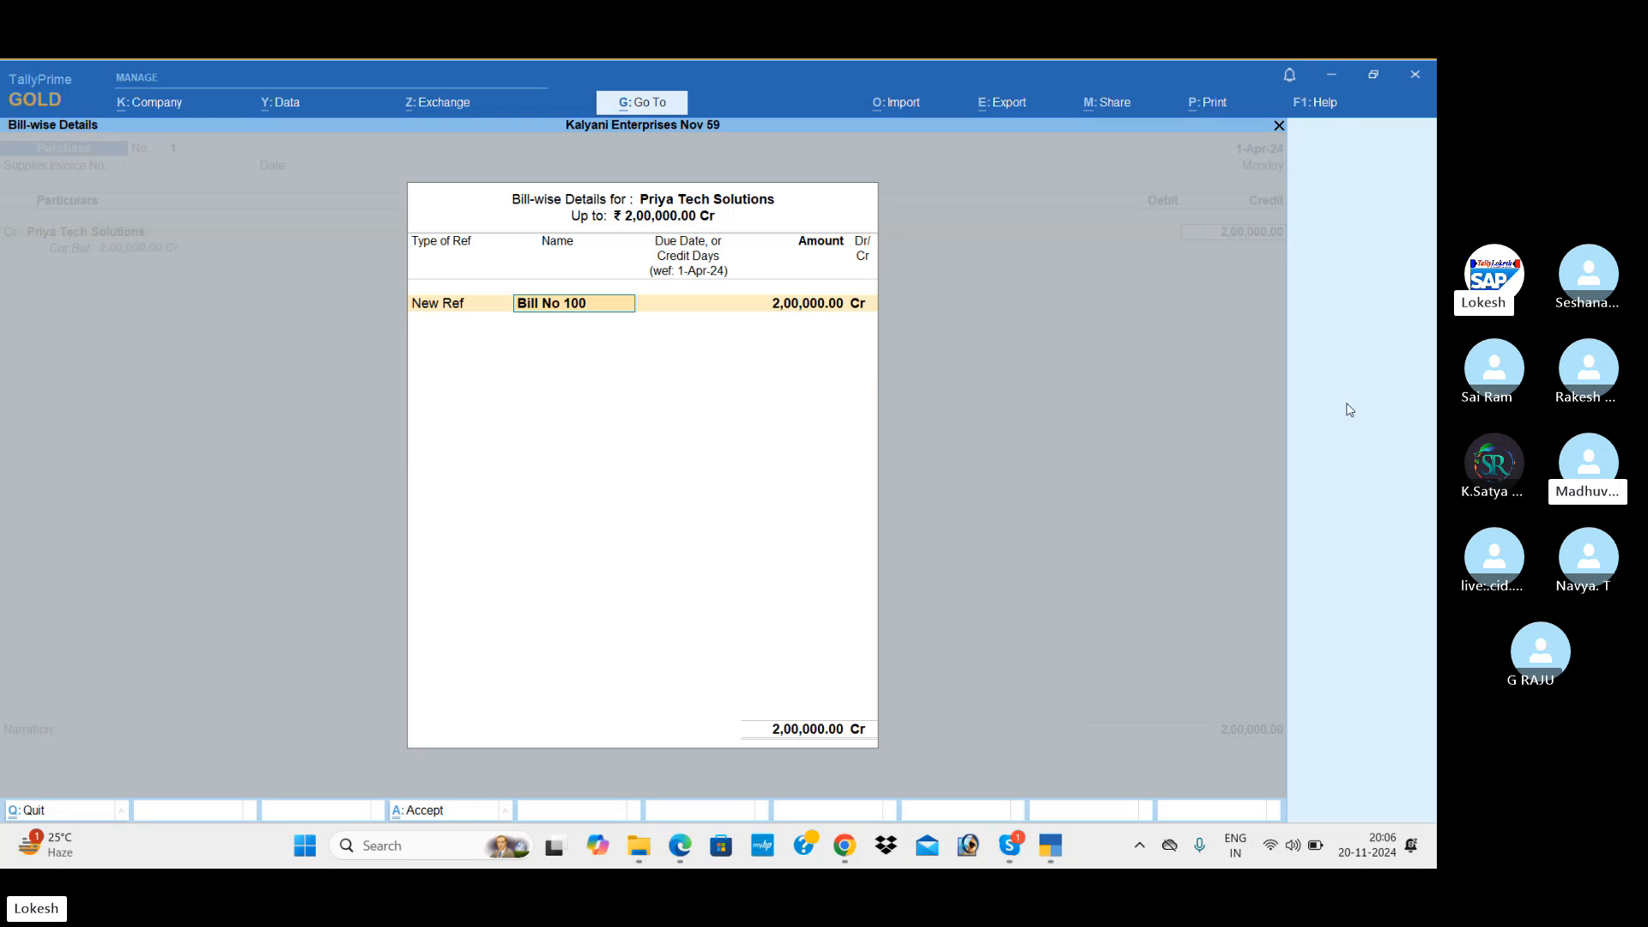
Set the Bill No 100 amount to 80,000 Cr, leaving the due date blank
key(Return)
key(Return)
text(8)
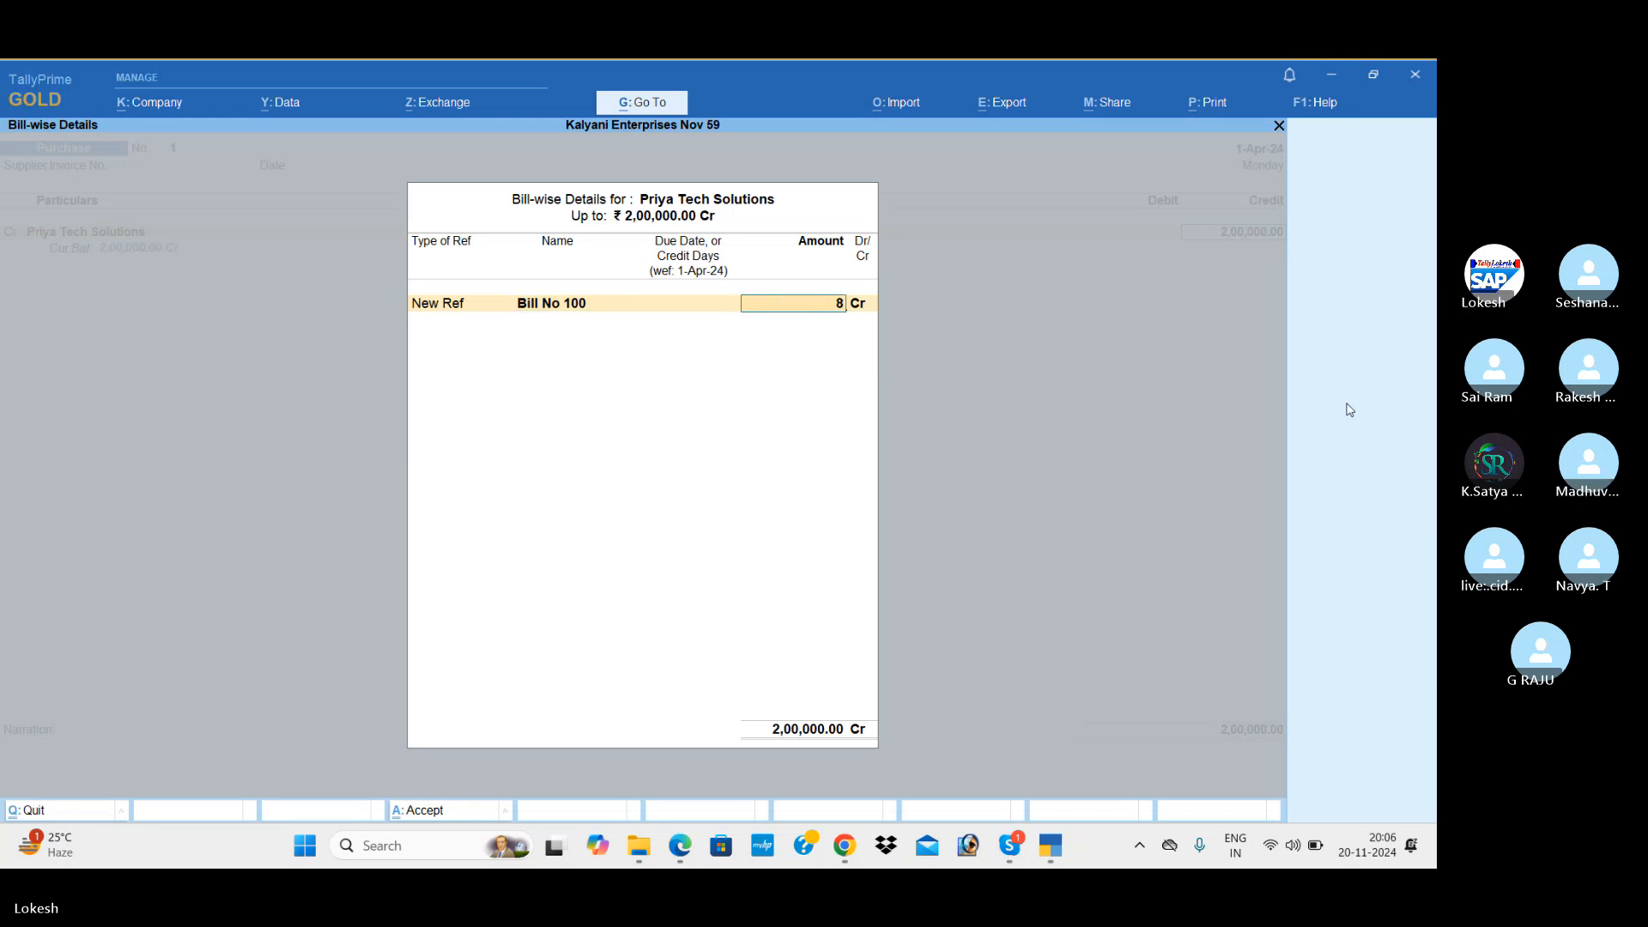
text(0,000)
key(Return)
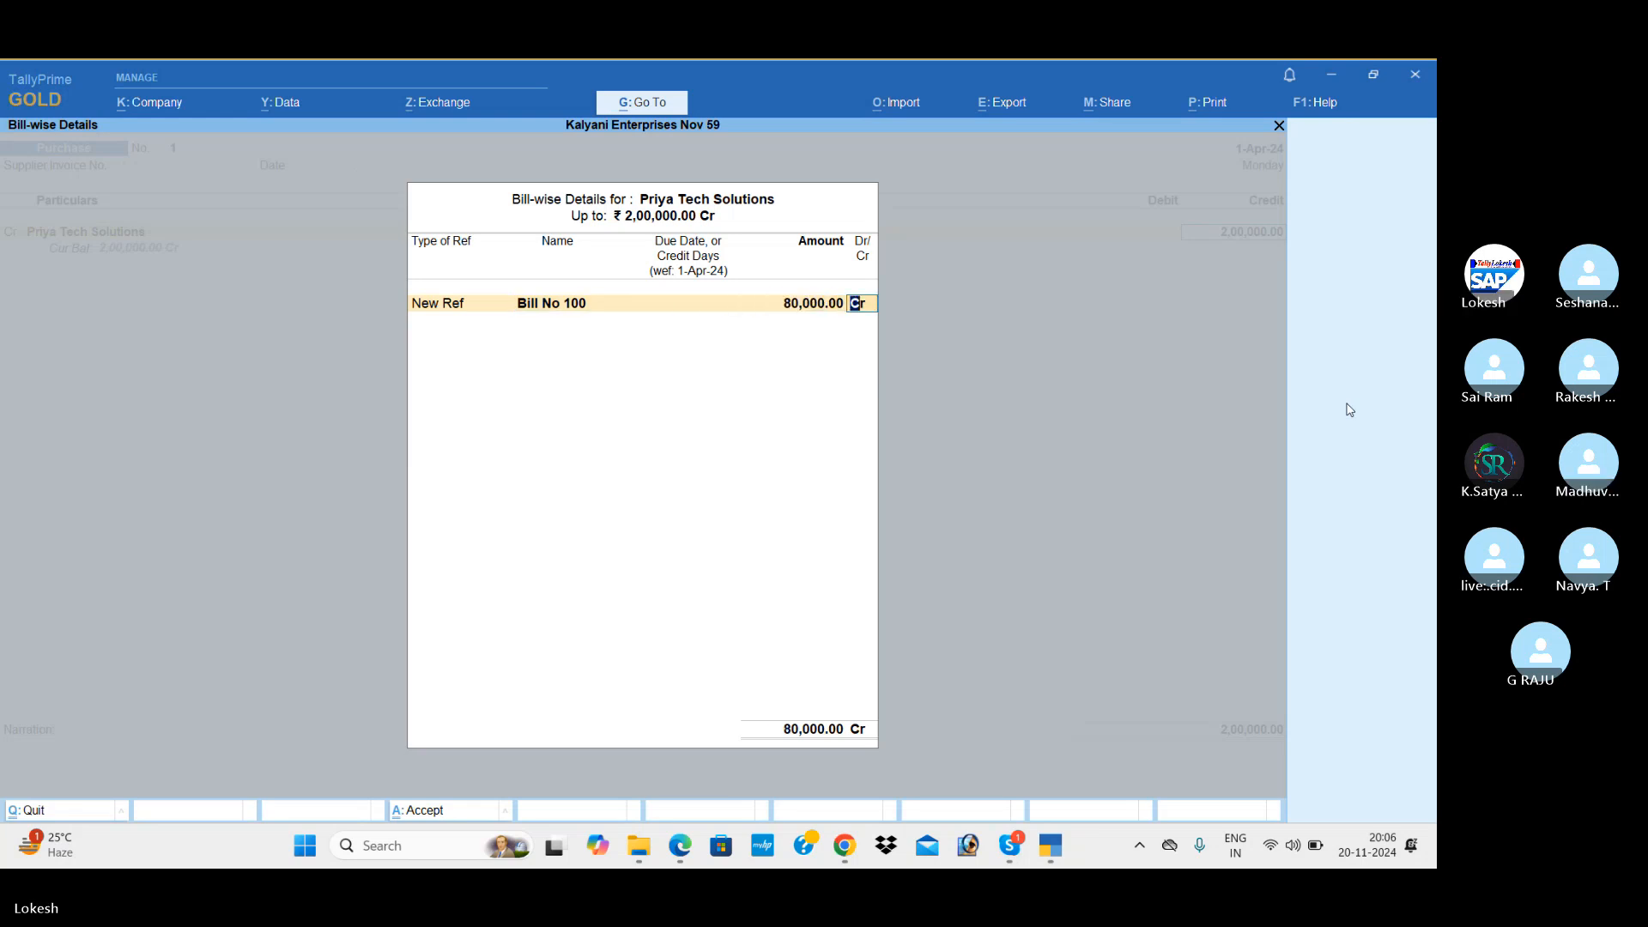
key(BackSpace)
key(BackSpace)
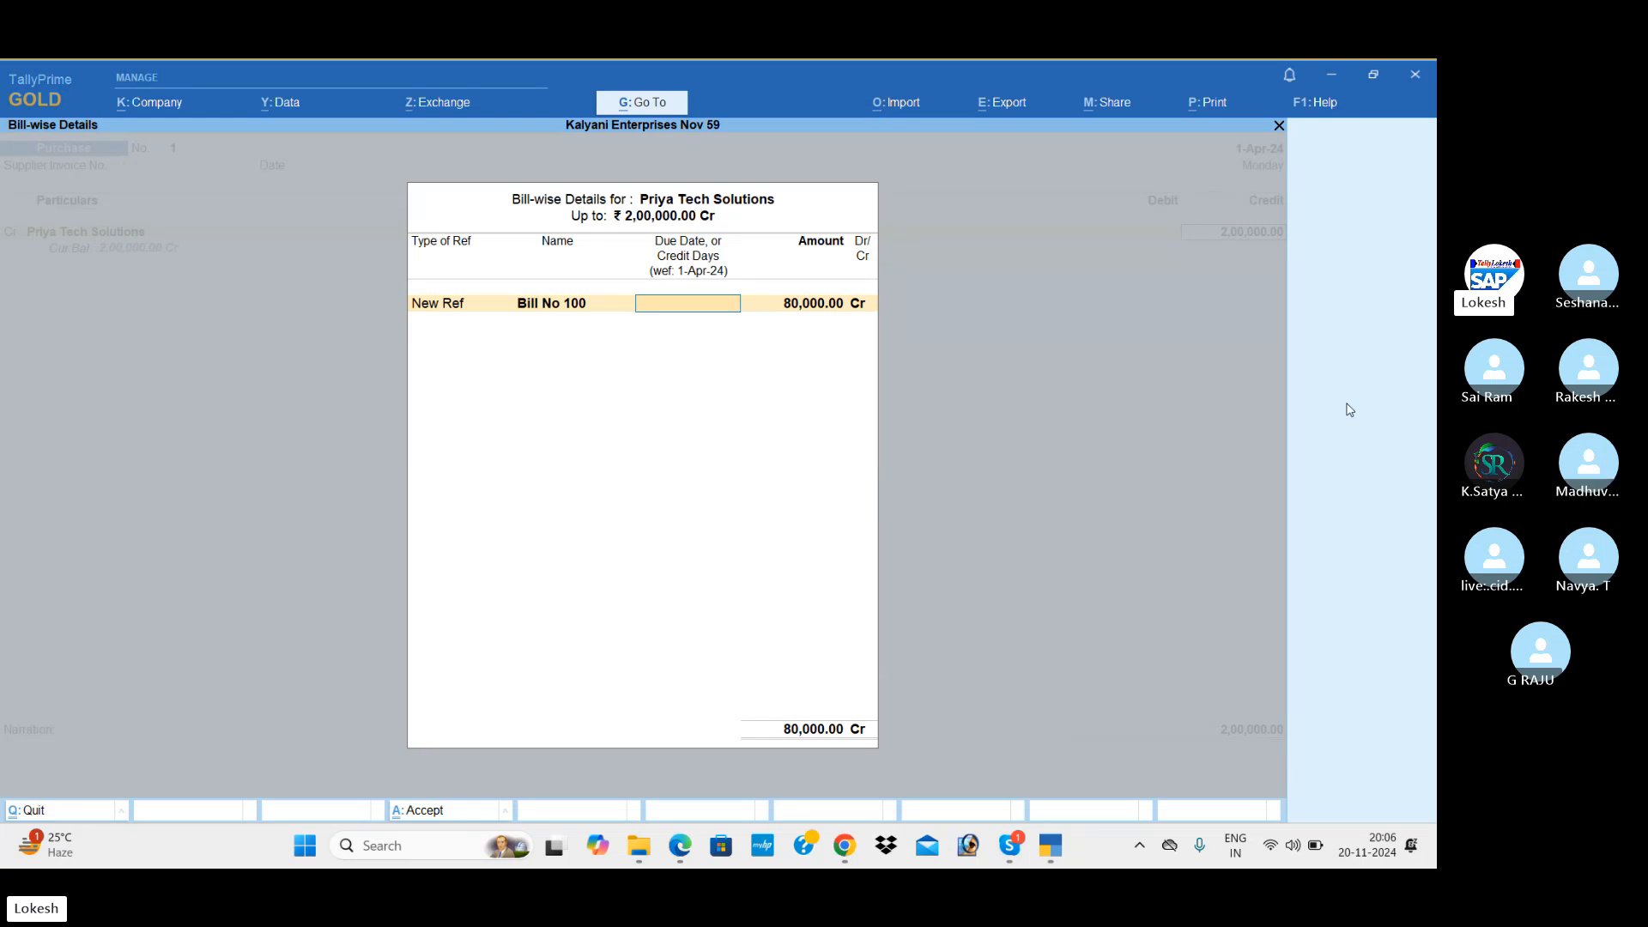
key(Return)
key(Return)
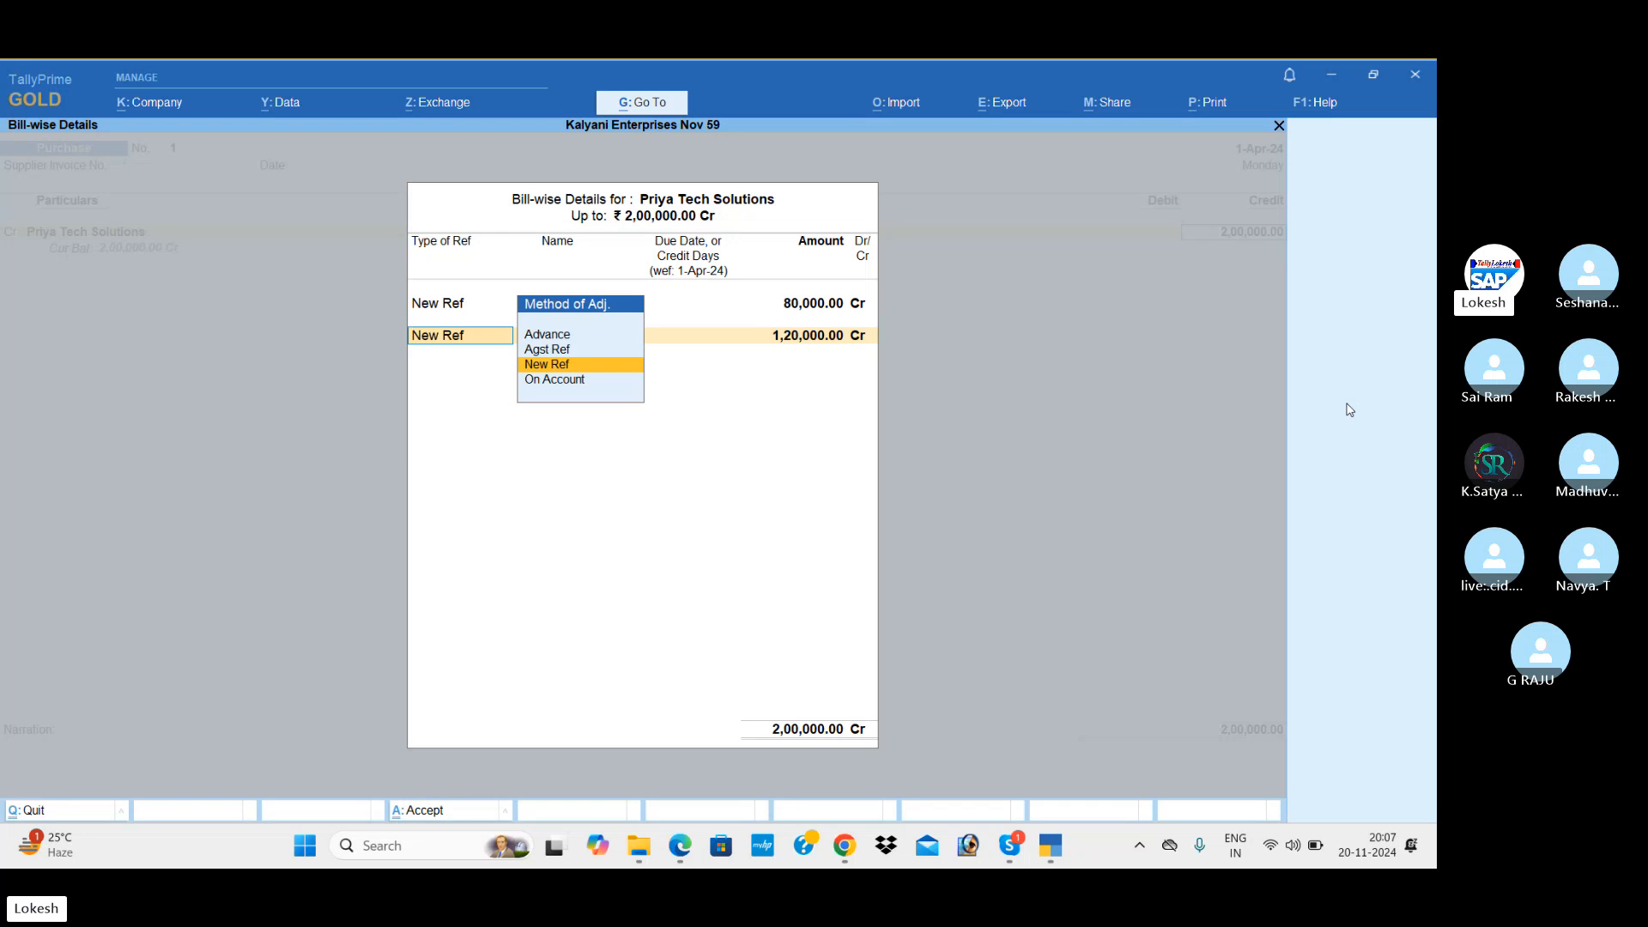
Add a New Ref bill entry for Priya Tech Solutions named bill no 200, with no due date and an amount of 50,000 Cr
key(Return)
text(bill no 100)
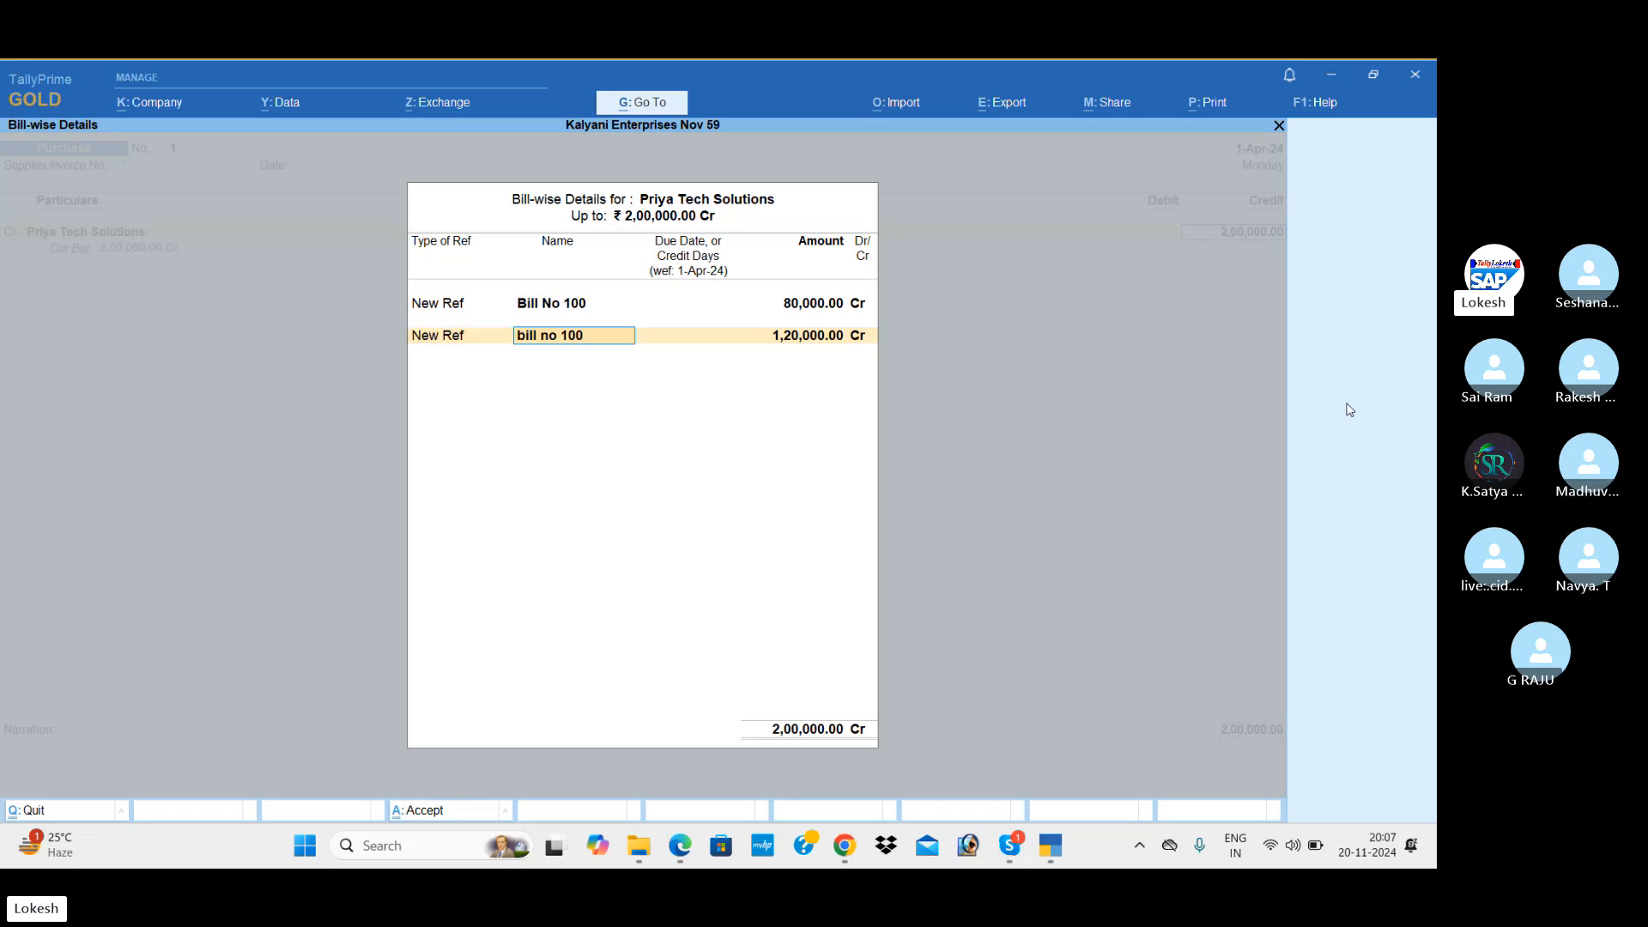
key(BackSpace)
key(BackSpace)
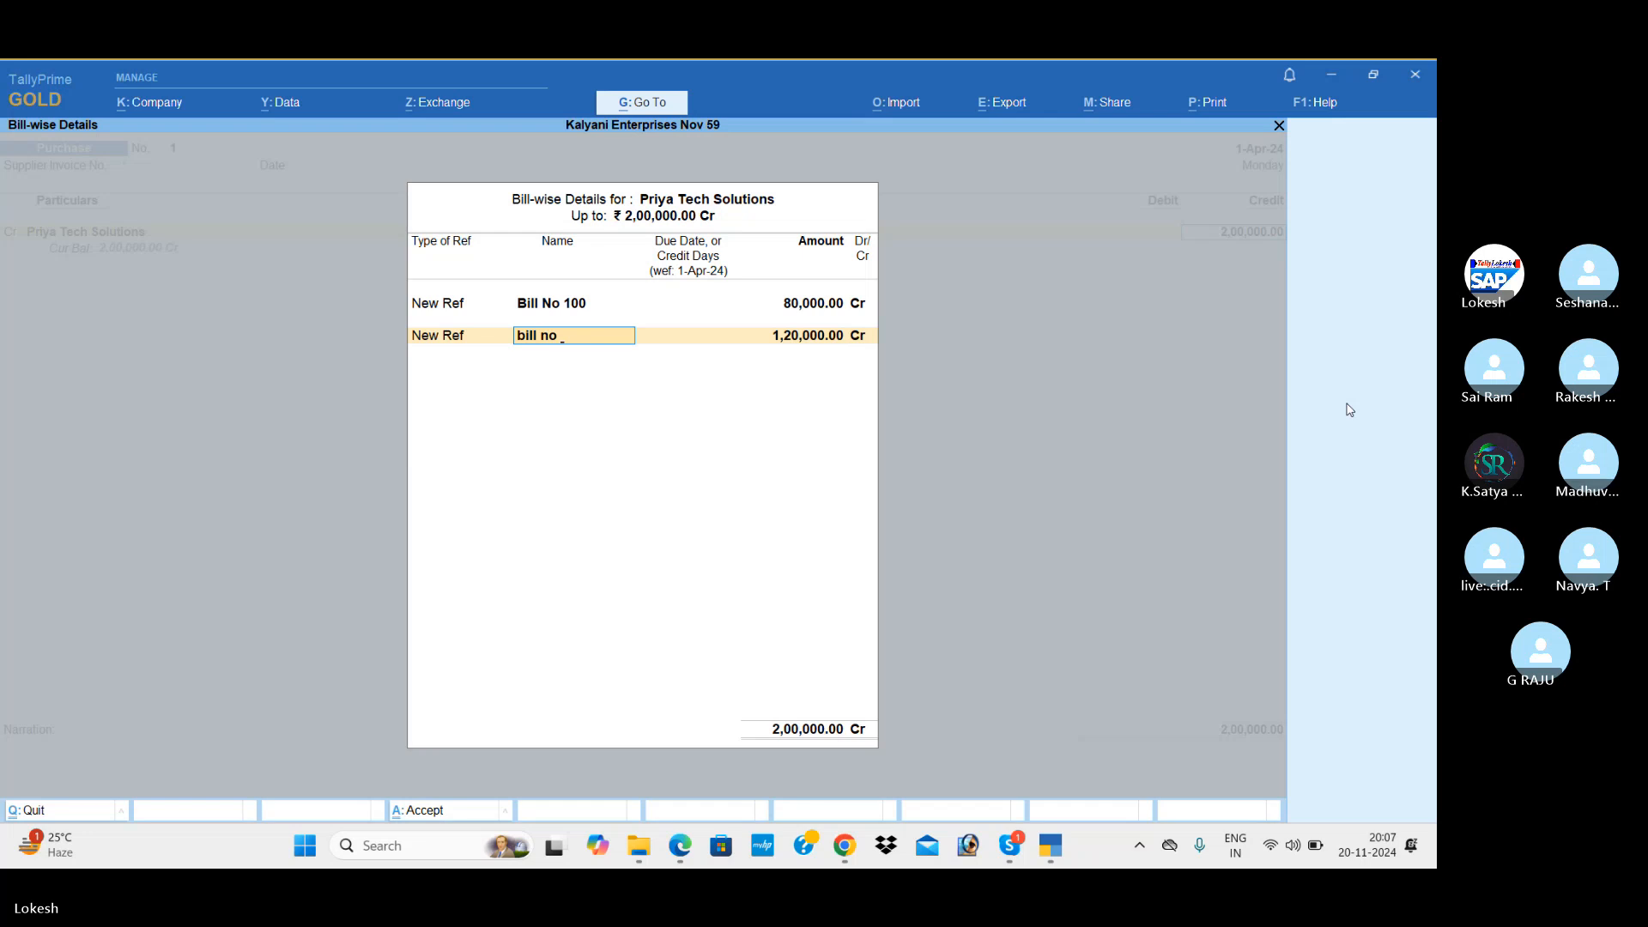
text(200)
key(Return)
key(Return)
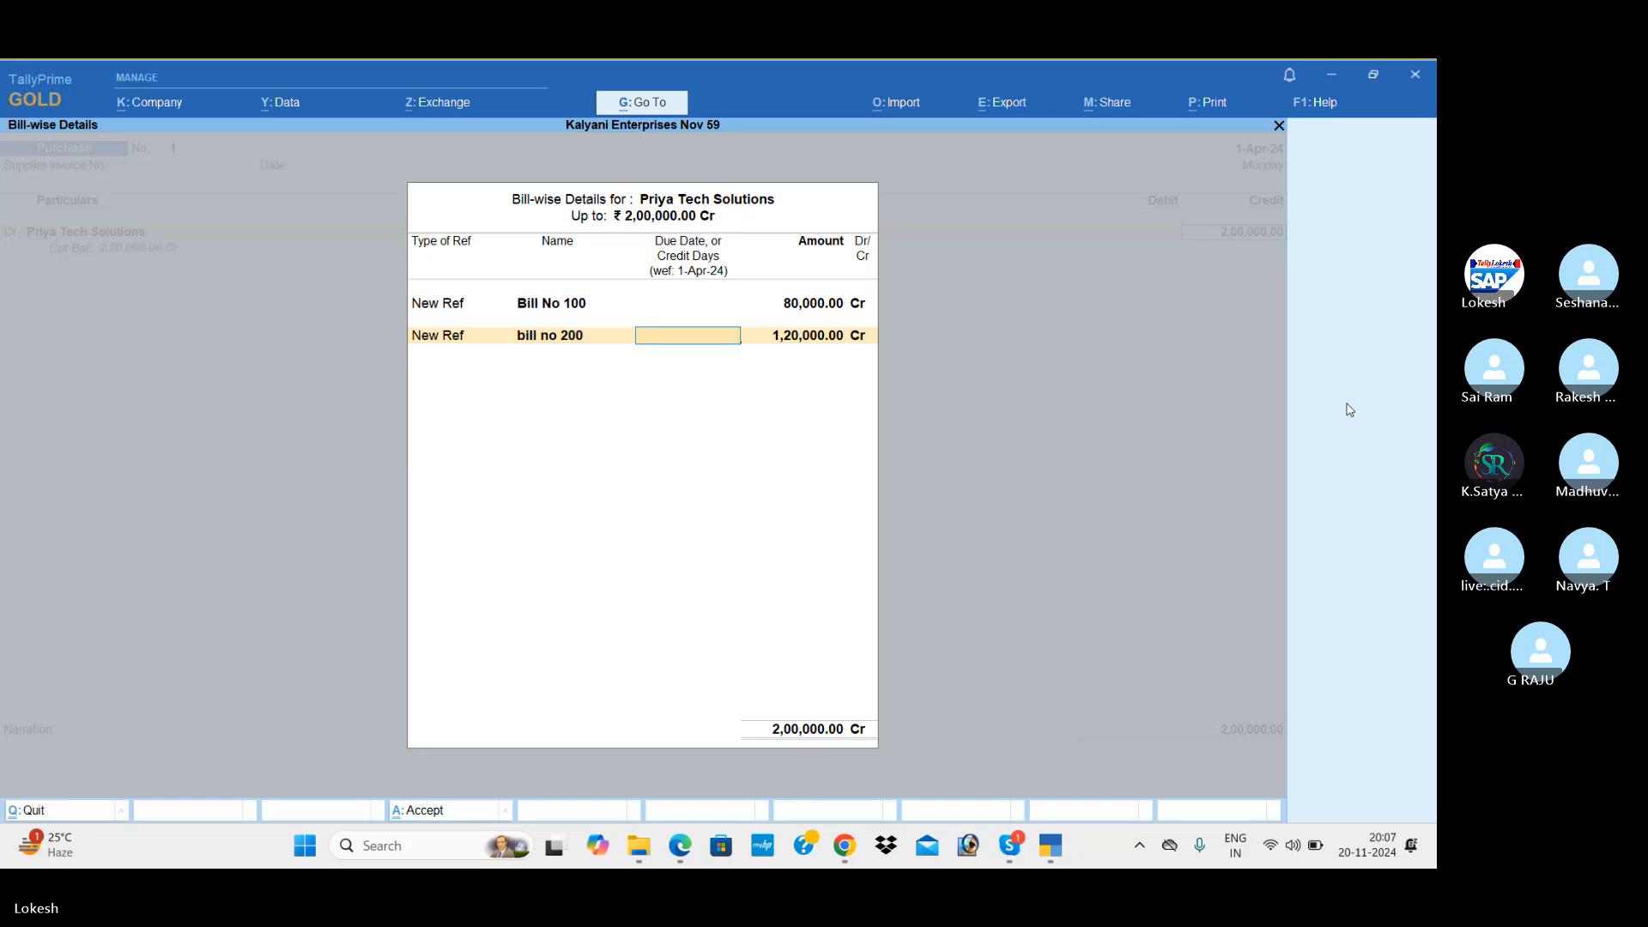
text(50000)
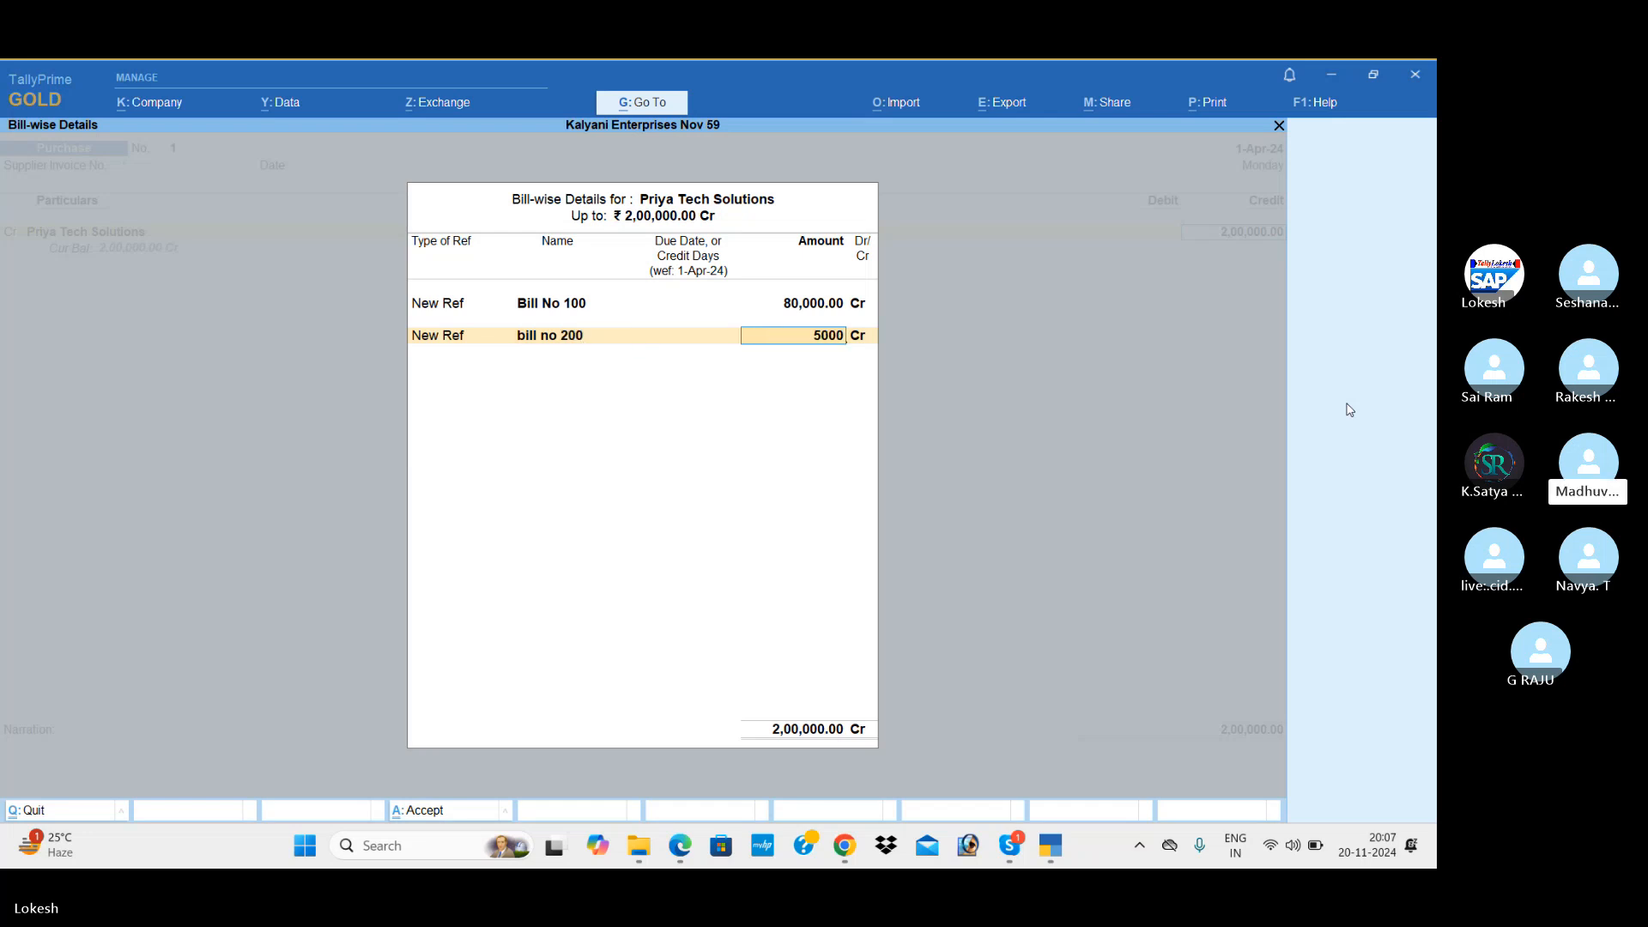
key(Return)
key(Return)
Add a New Ref bill entry for Priya Tech Solutions named bill no 300, with no due date and an amount of 40,000 Cr
key(Return)
text(bill no 1)
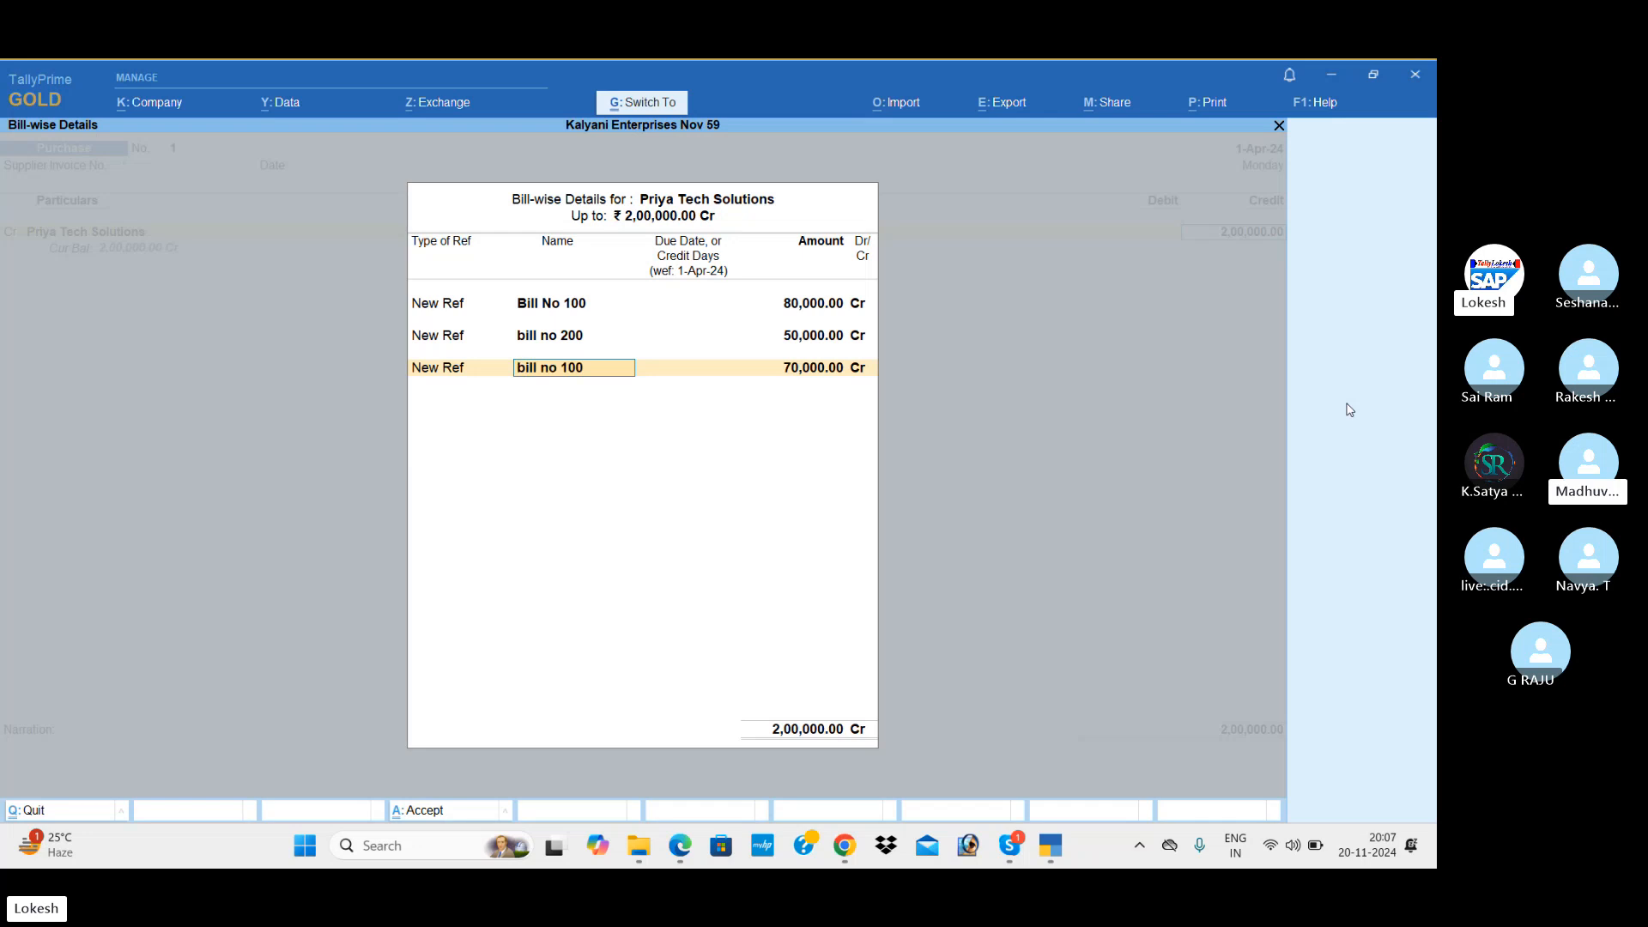
key(BackSpace)
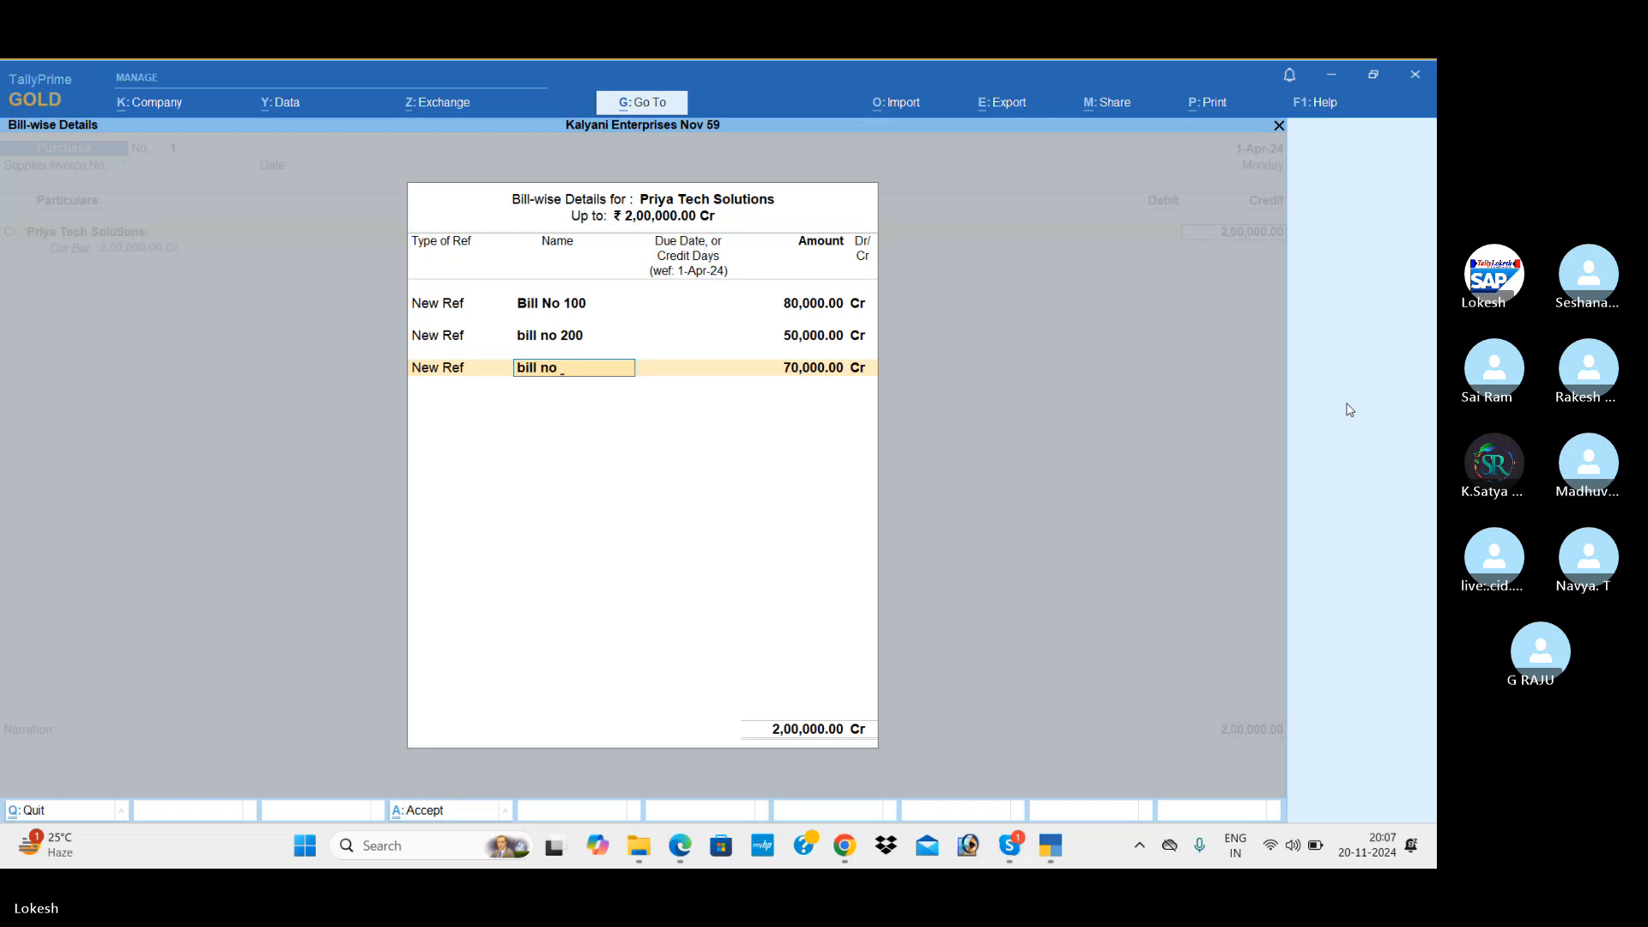
text(300)
key(Return)
key(Return)
text(4)
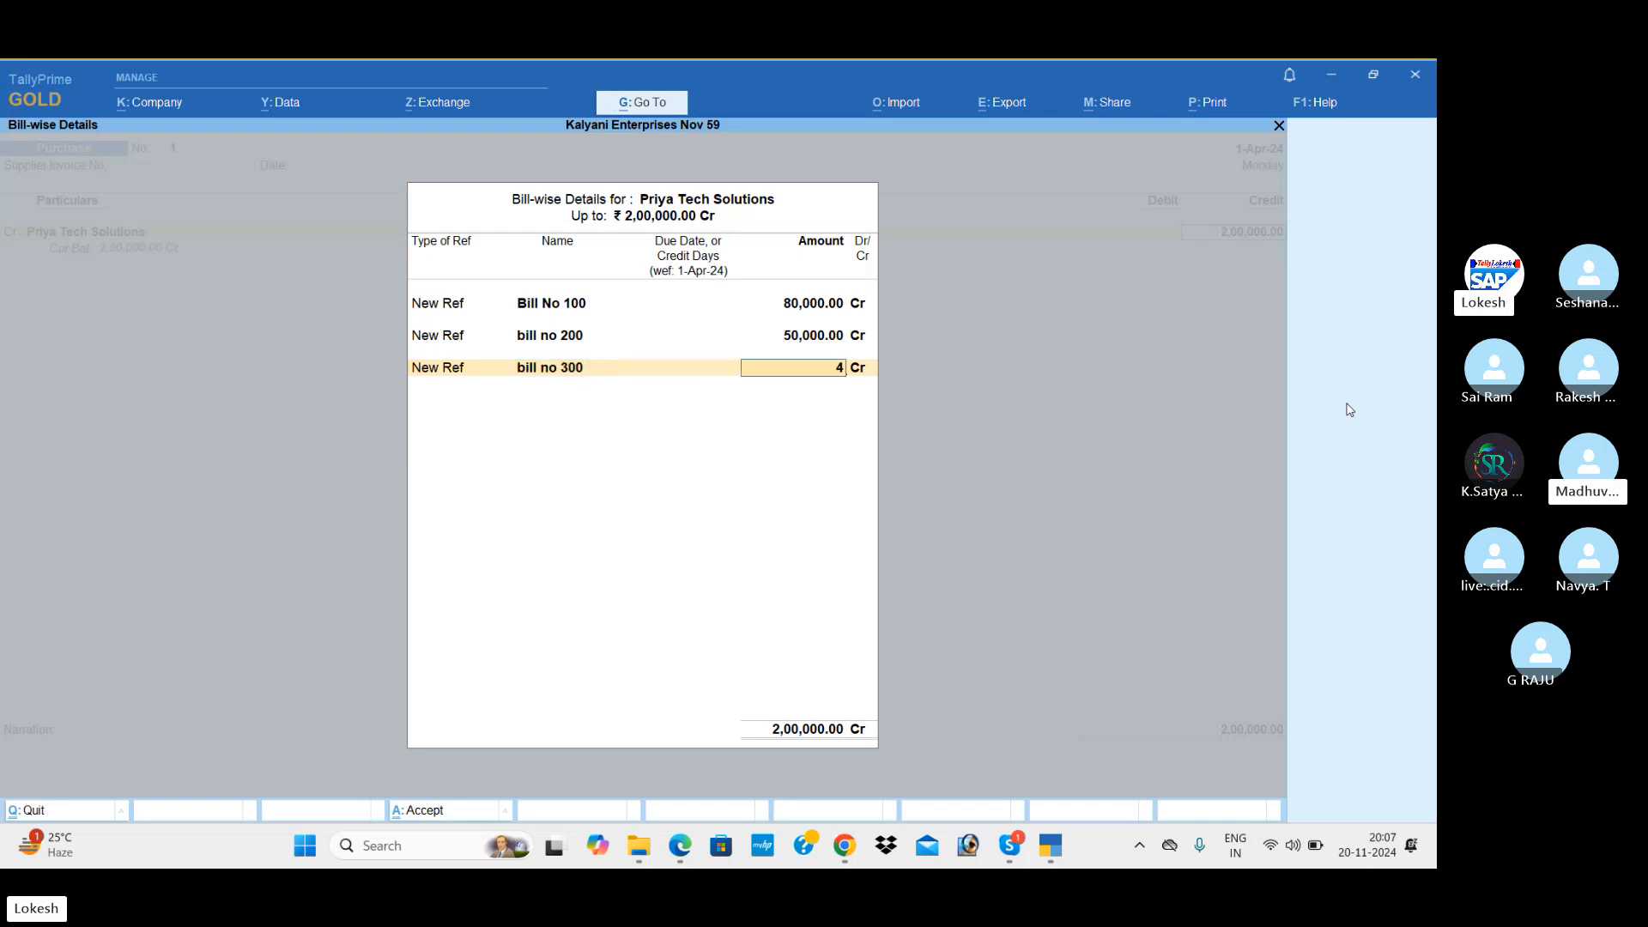
text(0,00000)
key(Return)
key(Return)
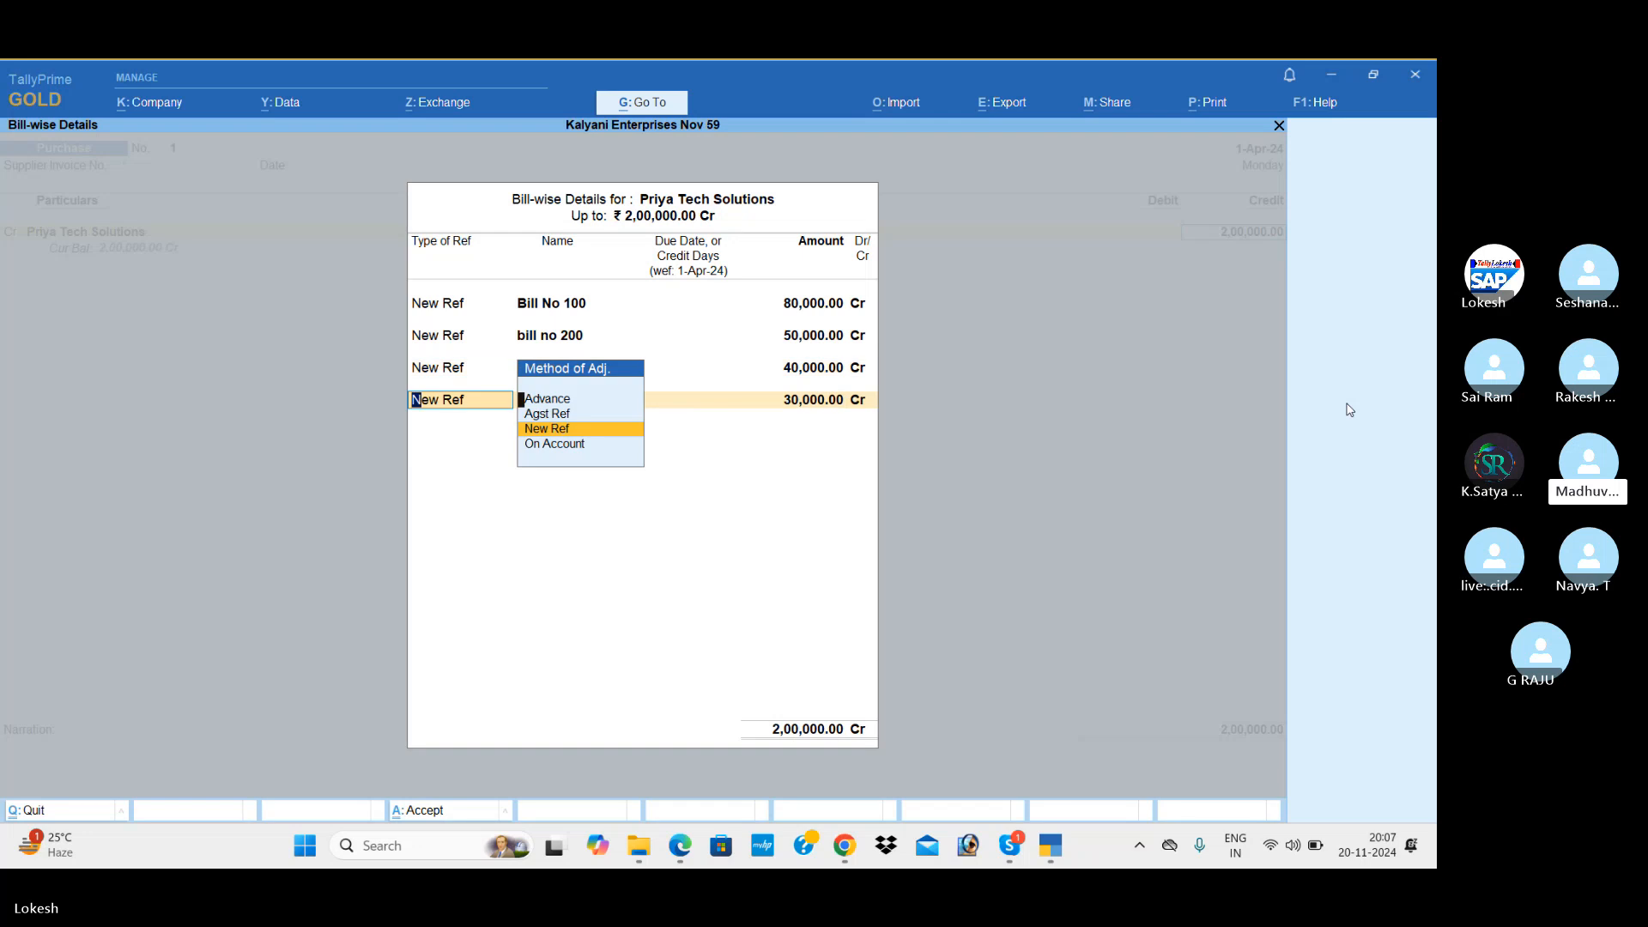
Add a New Ref bill entry named bill no 400 for the remaining 30,000 Cr and complete the Priya Tech Solutions bill-wise details
key(Return)
text(bill no 100)
key(BackSpace)
key(BackSpace)
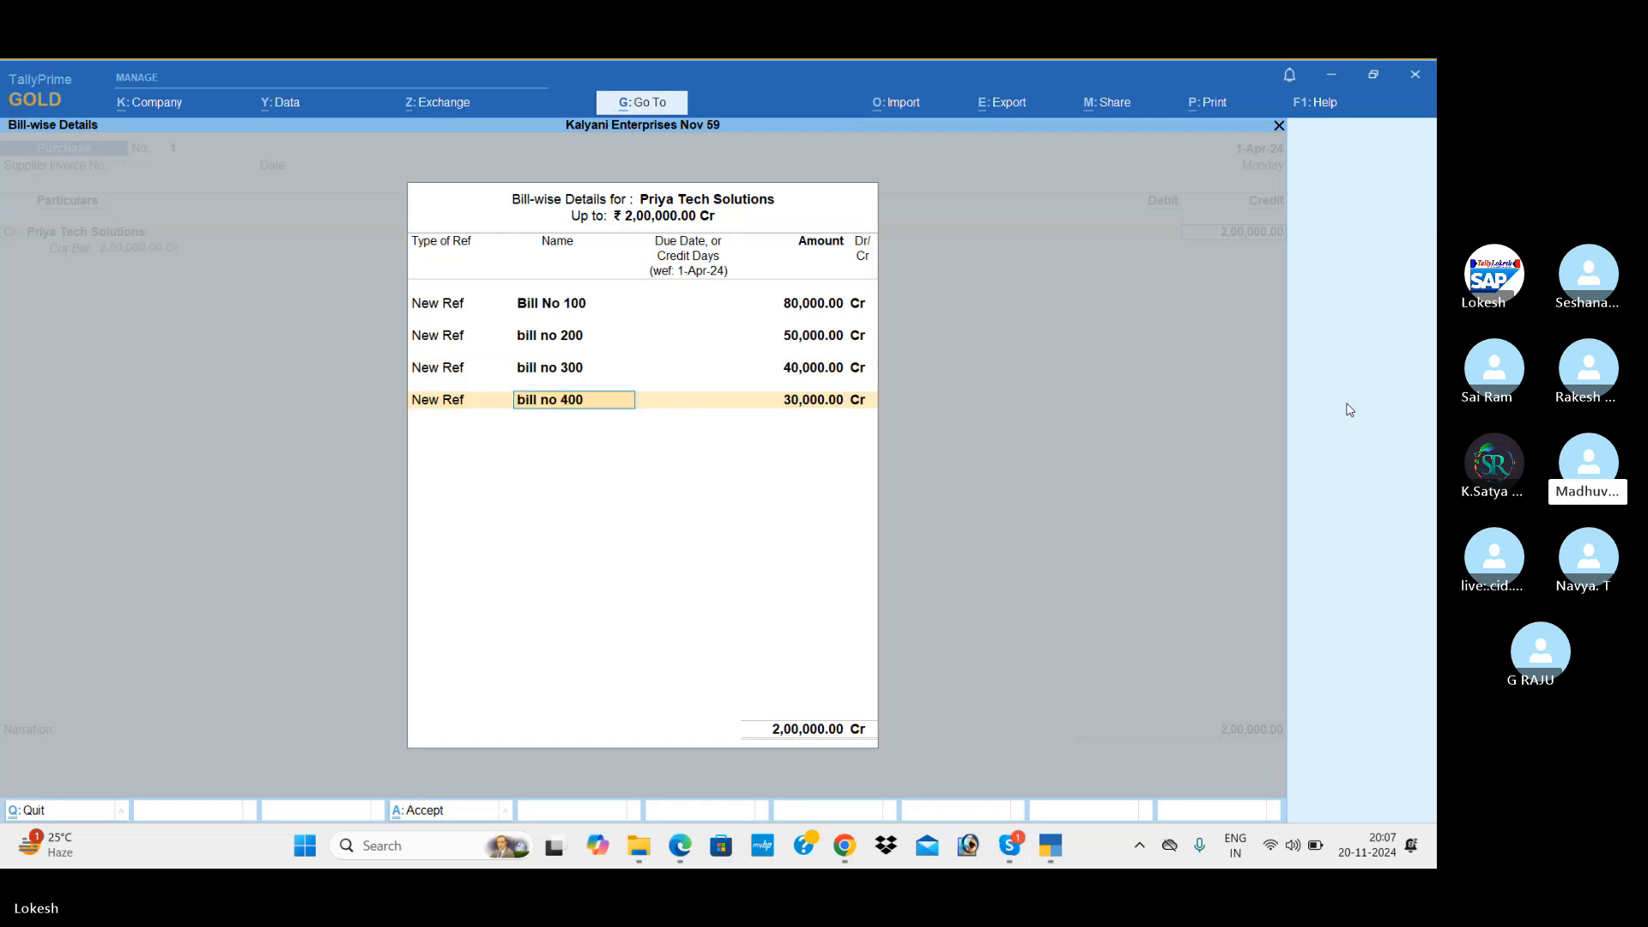
key(Return)
key(Return)
key(Return)
key(Return)
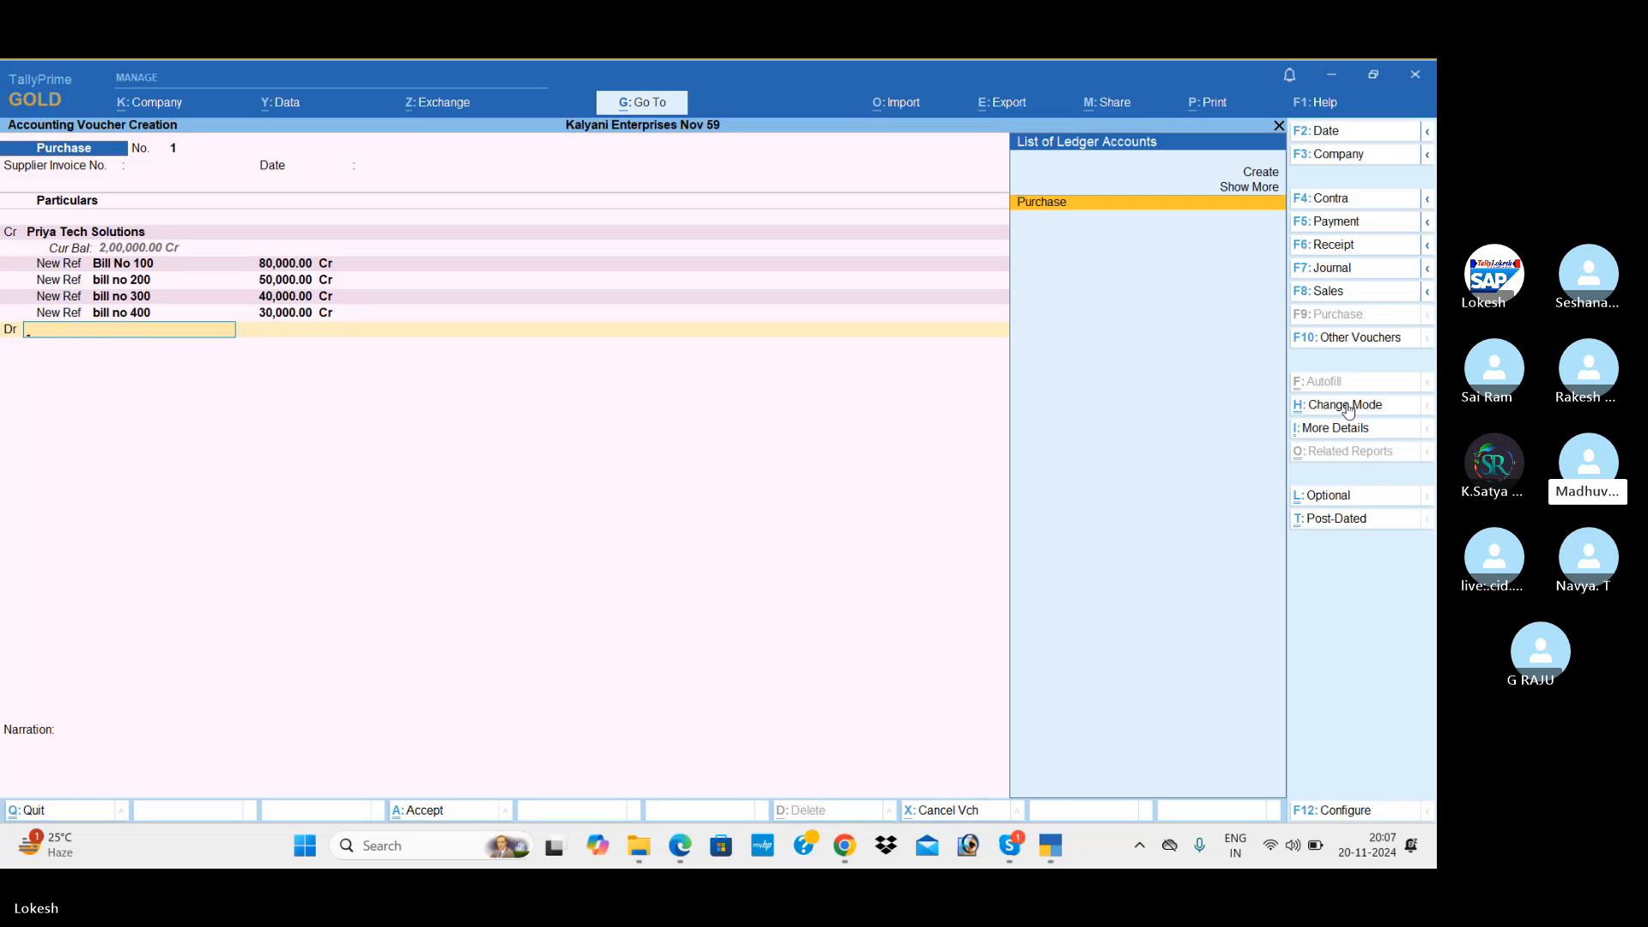
Debit the Purchase ledger with 2,00,000 and save the Purchase voucher without a narration
key(Return)
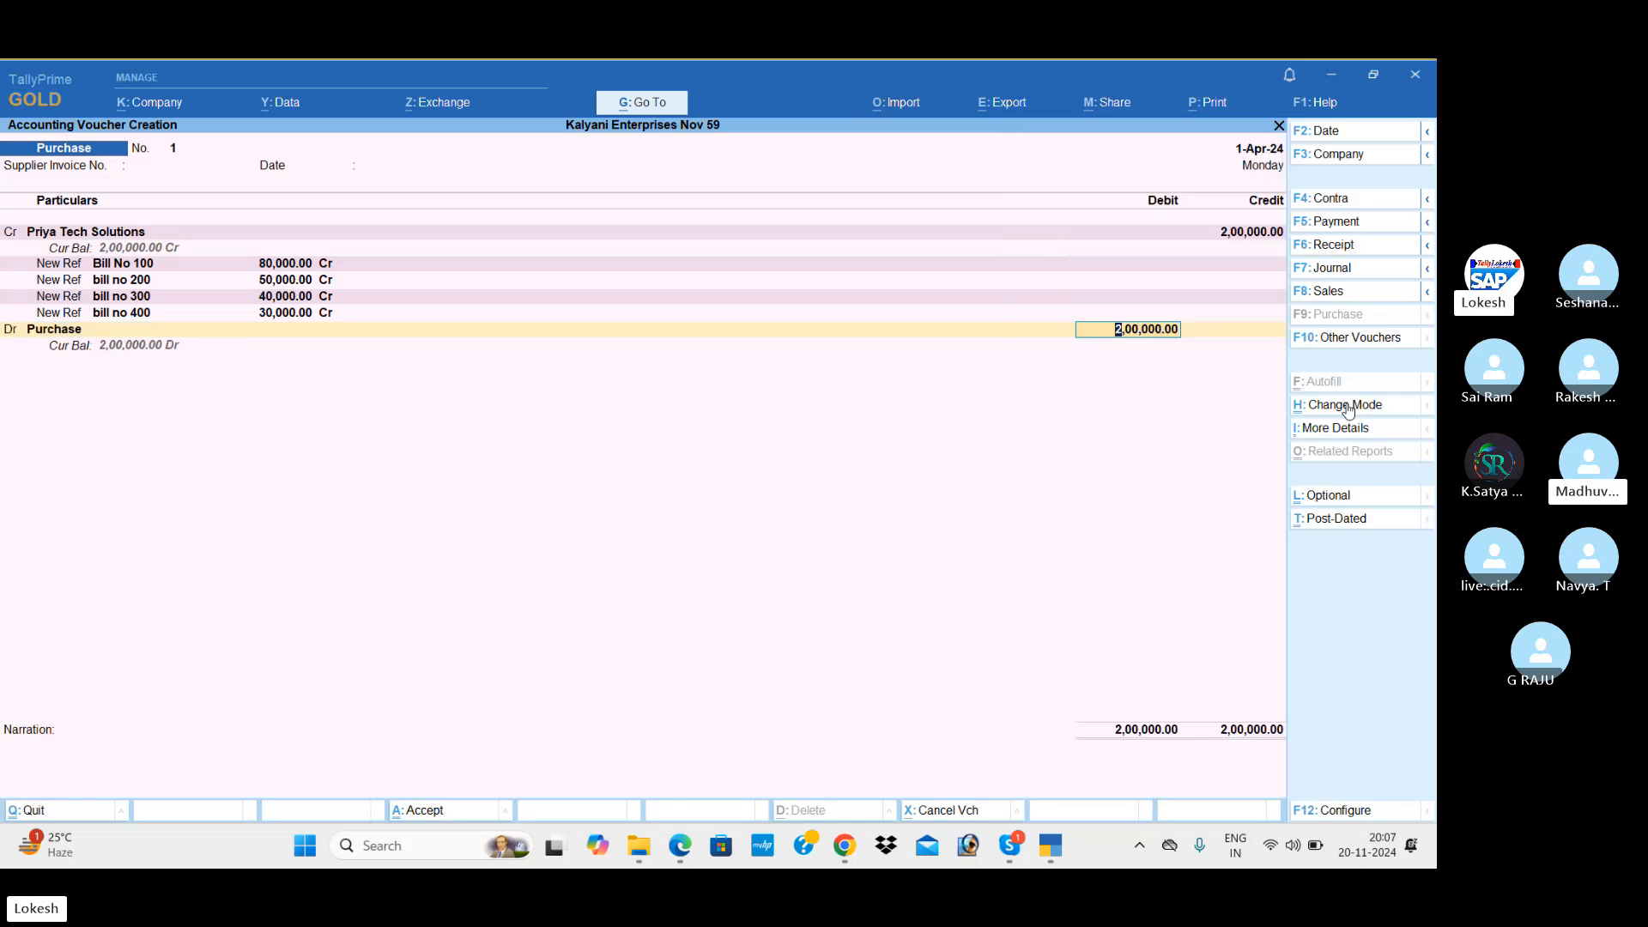
key(Return)
key(Return)
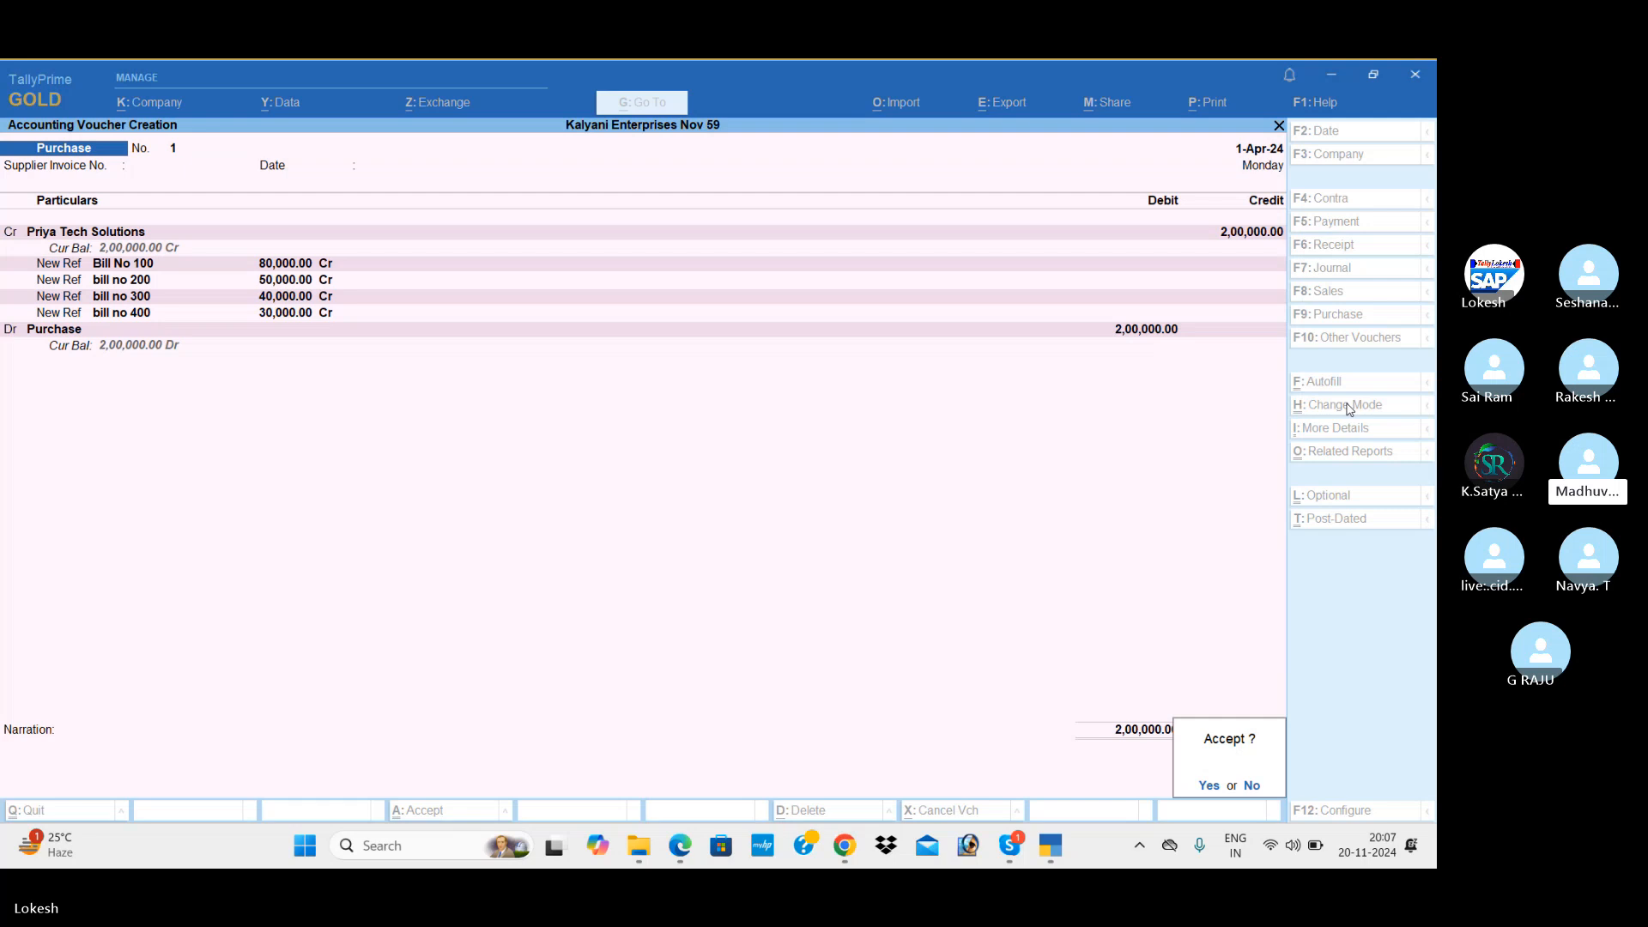
key(Return)
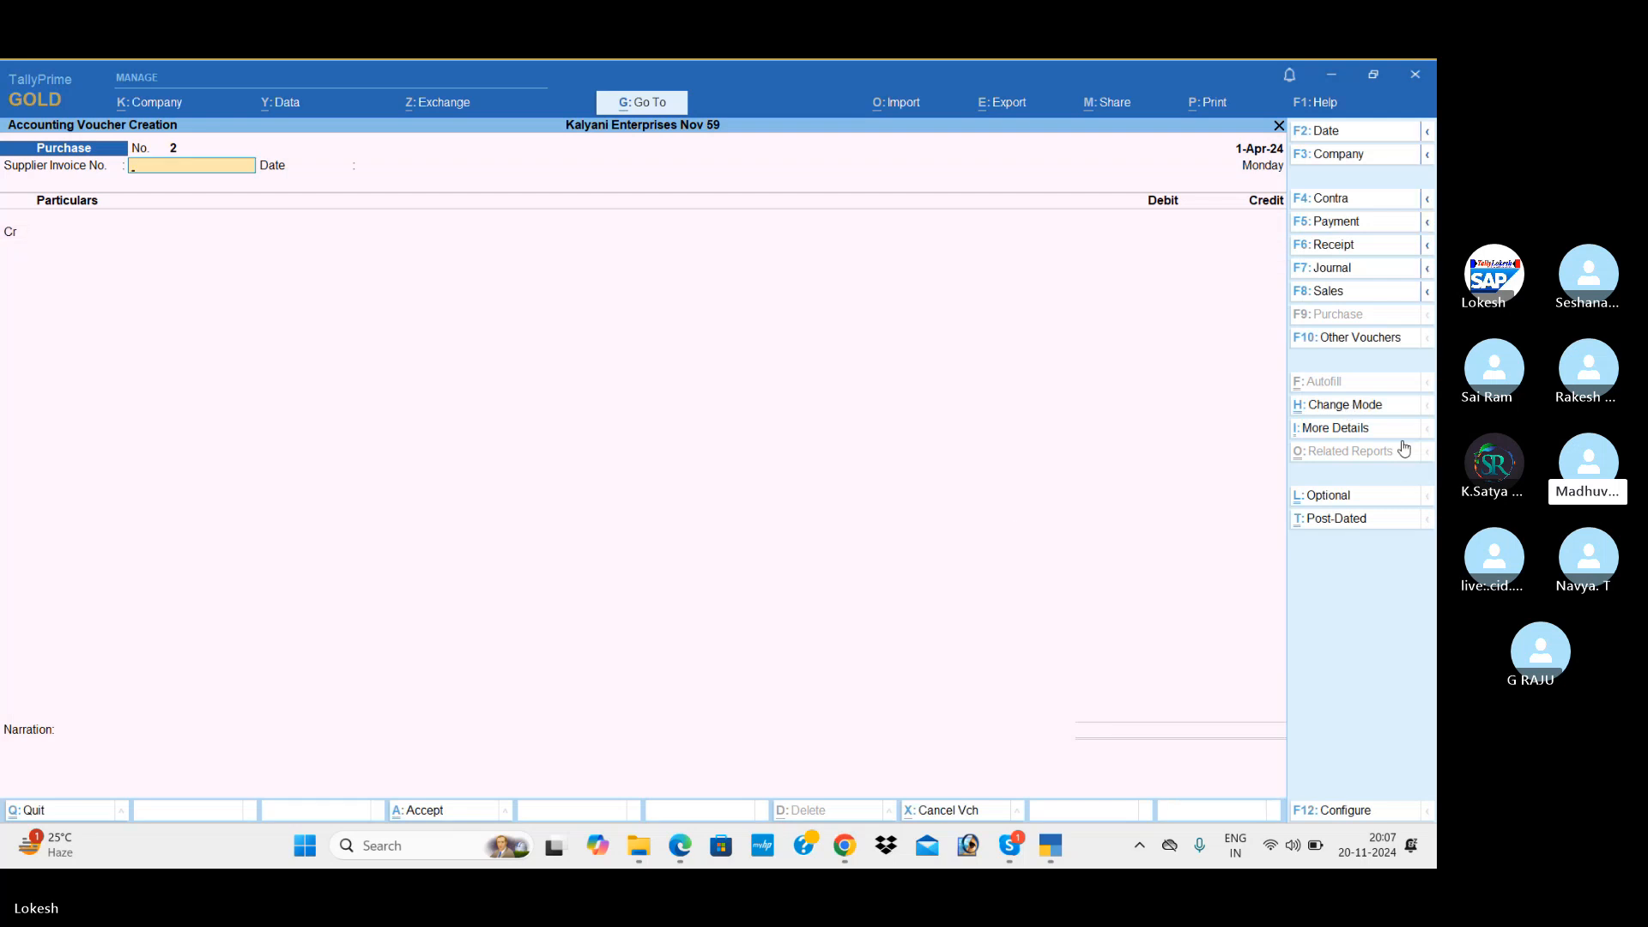
Start a Sales voucher and change its entry mode to As Voucher
click(1360, 290)
click(1350, 407)
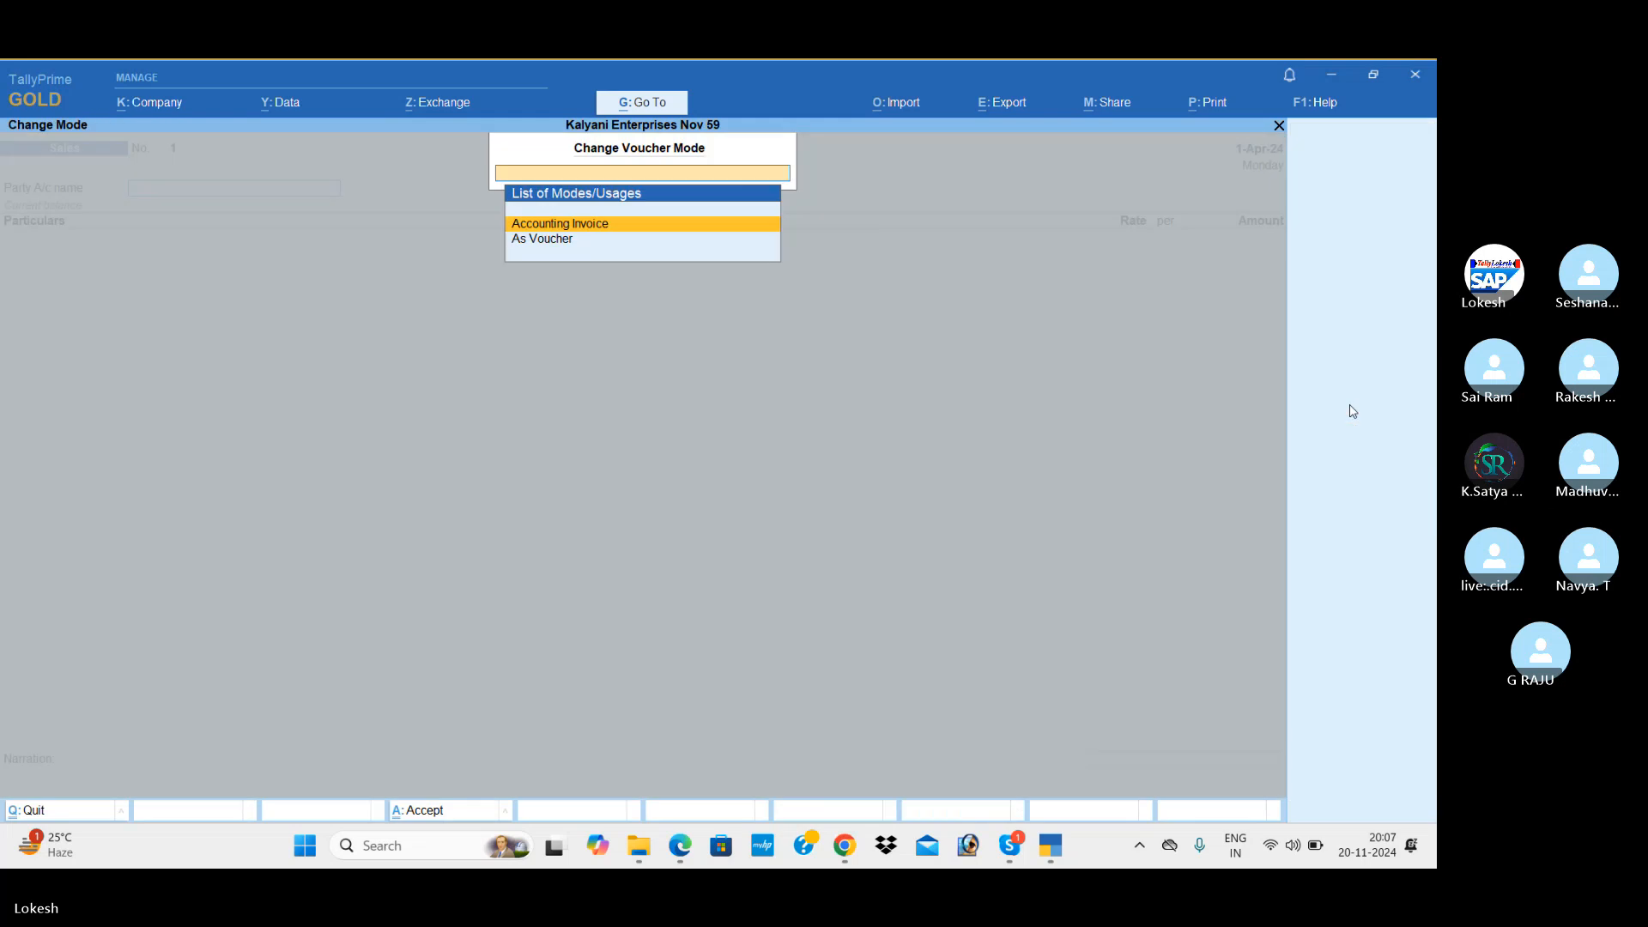
key(Down)
key(Return)
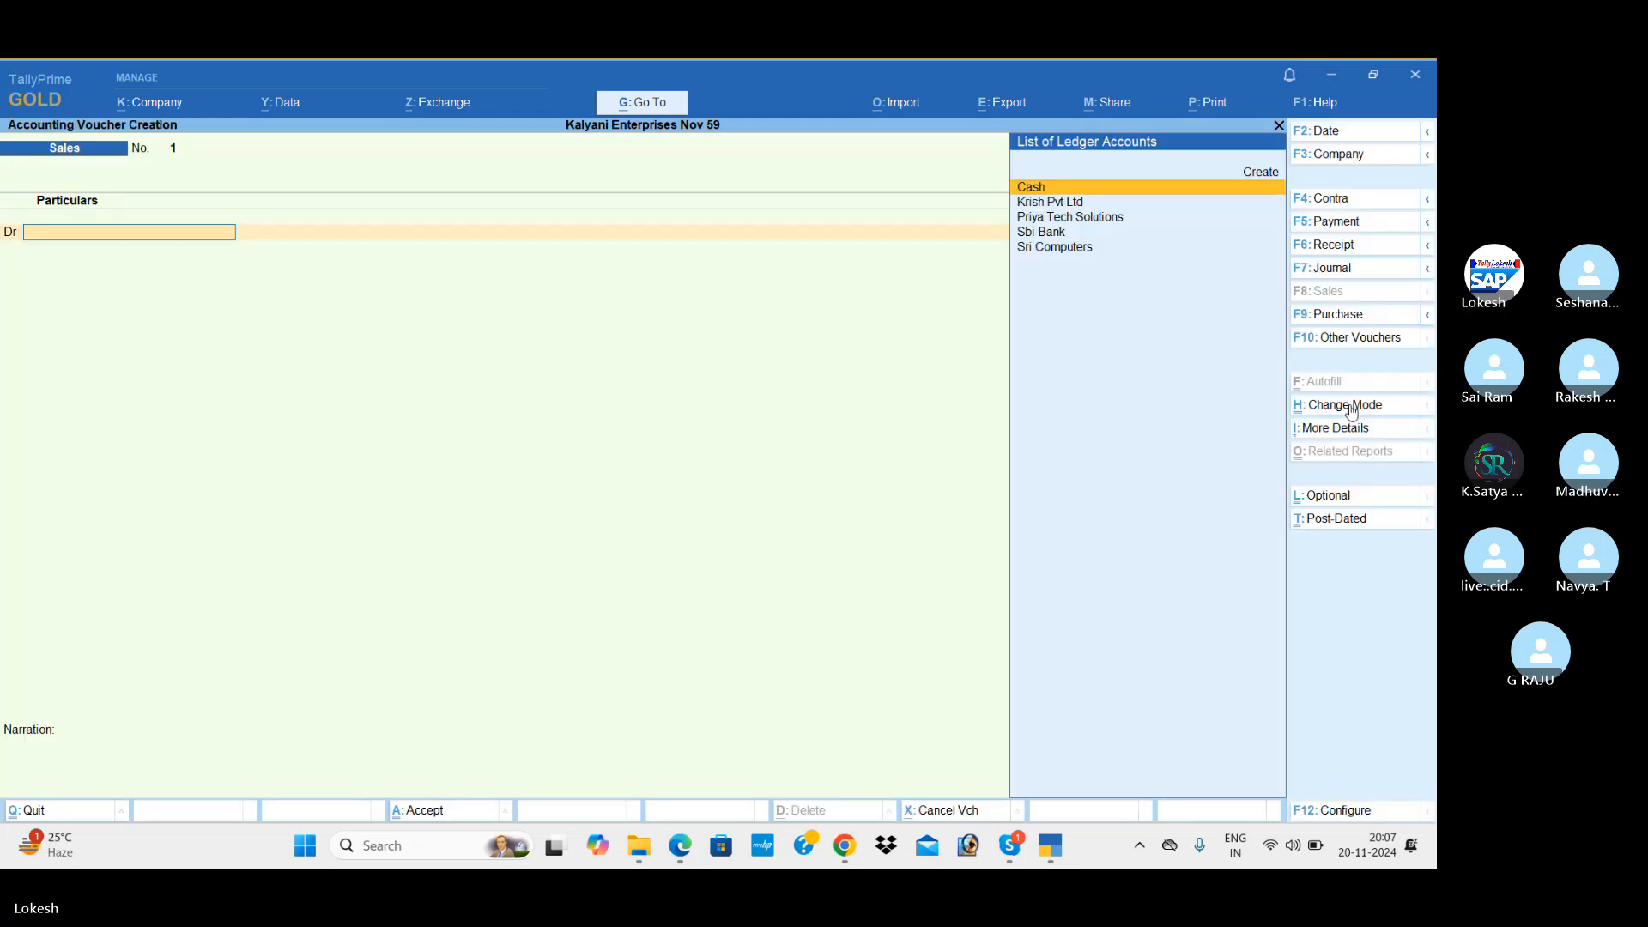
Choose Krish Pvt Ltd as the debited party in the Sales voucher and accept the default dispatch and party details
text(Kr)
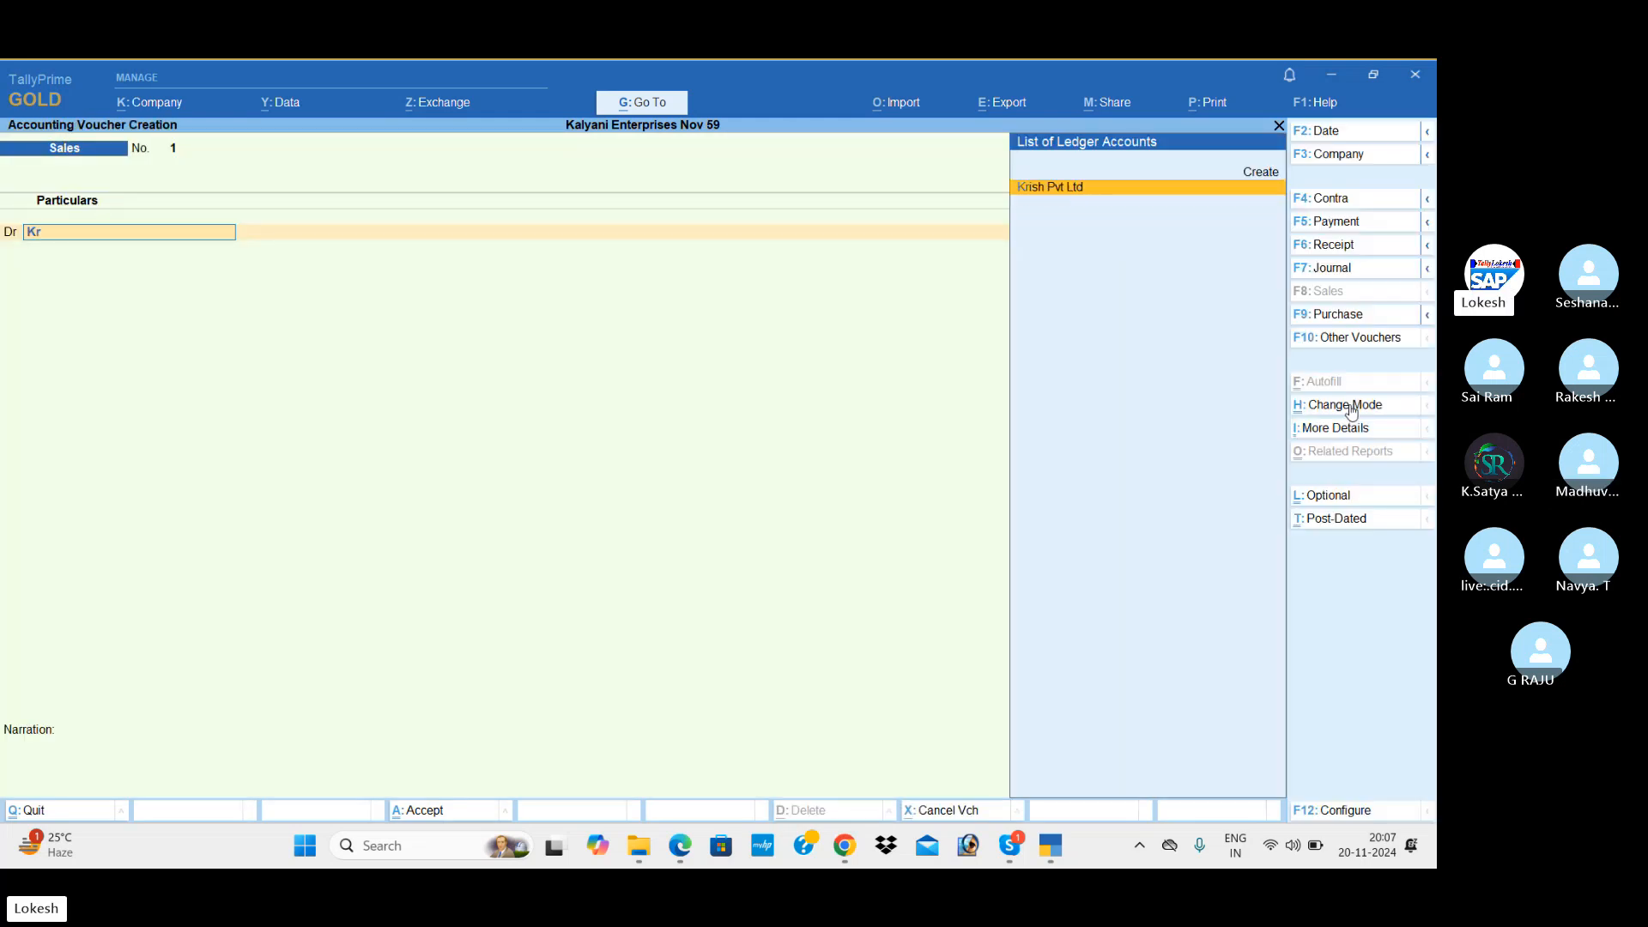
key(Return)
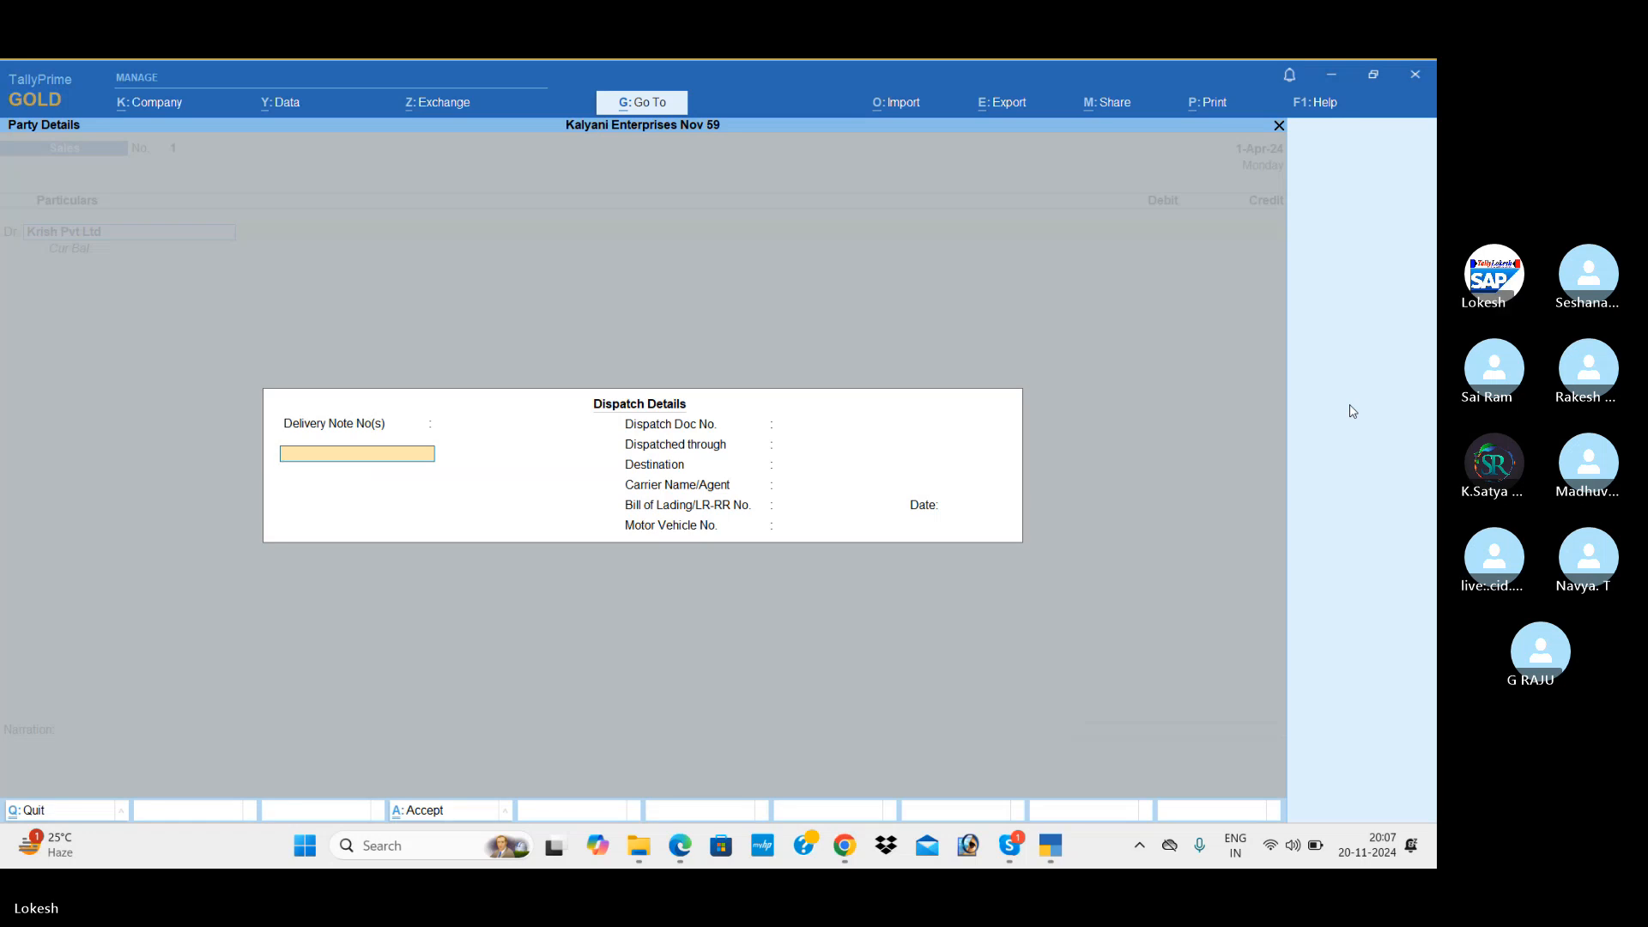
key(Return)
key(Return)
key(Return)
key(Return)
key(Return)
key(Return)
key(Return)
key(Return)
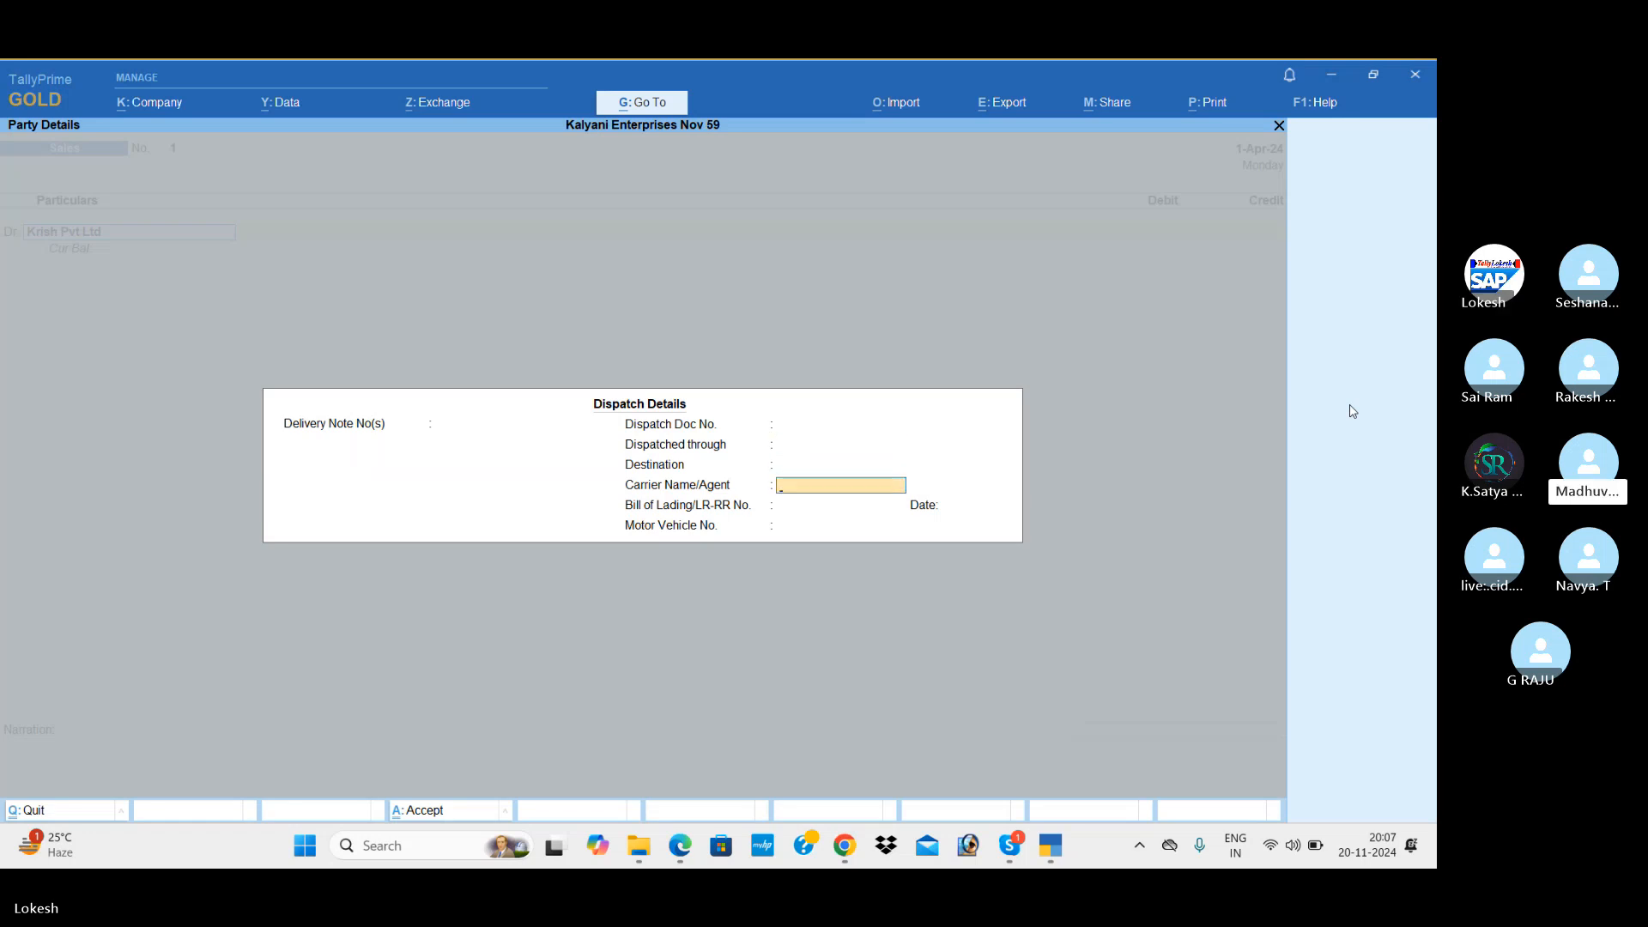
key(Return)
key(Return)
key(Return)
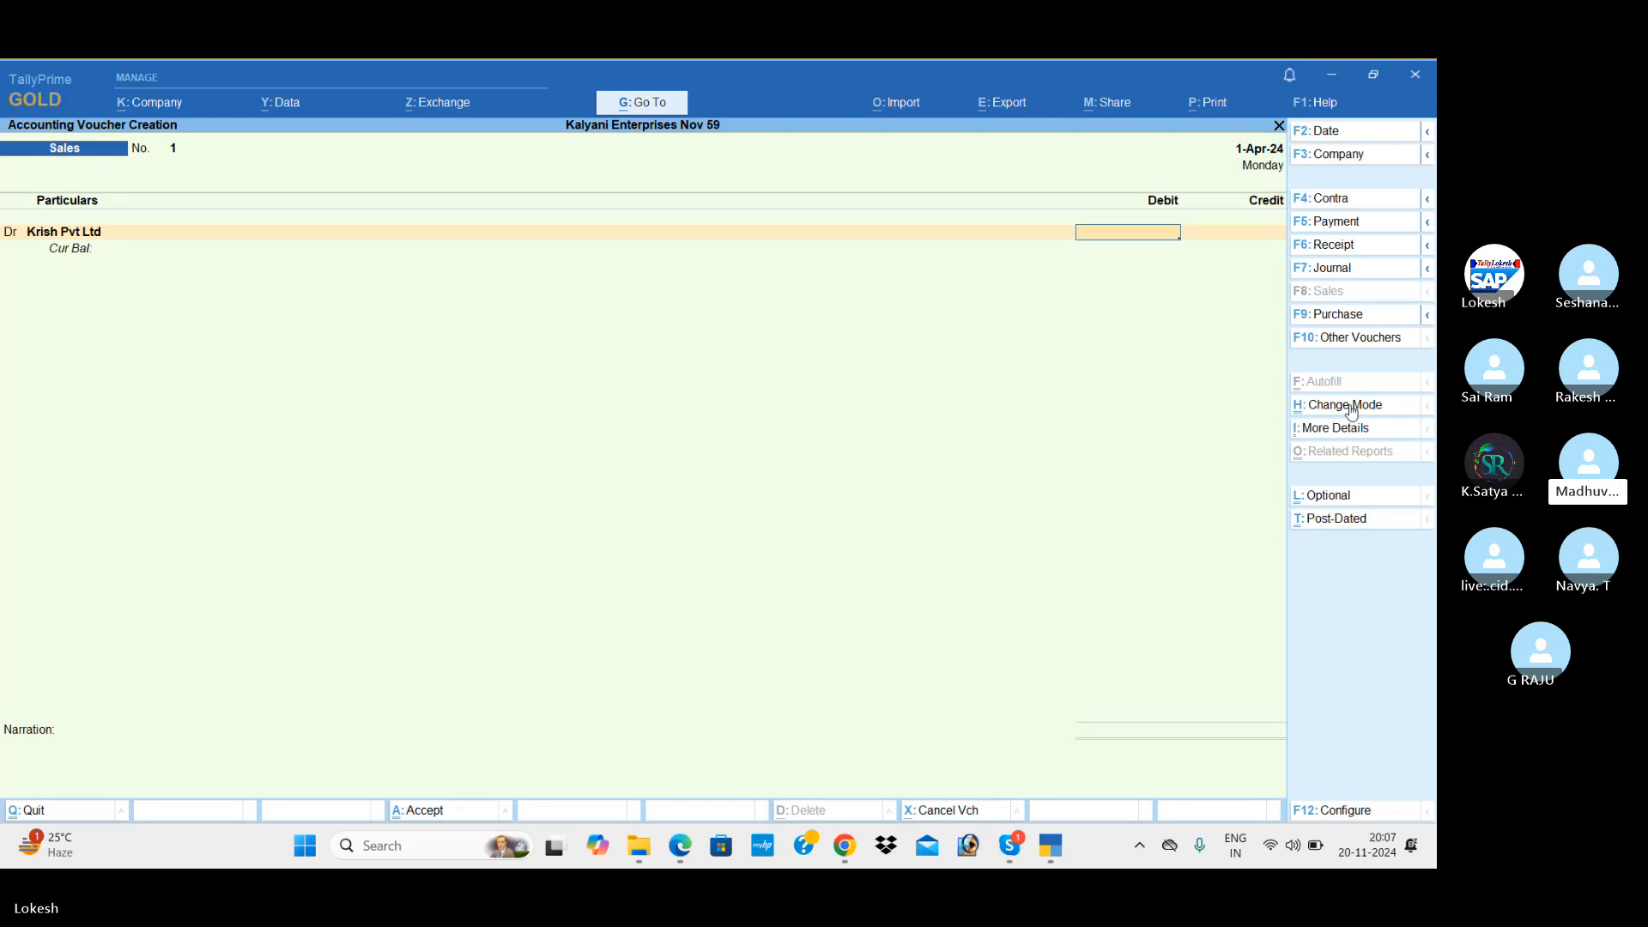
Set the debit amount for Krish Pvt Ltd to 2,50,000 and choose New Ref for its first bill entry
text(250000)
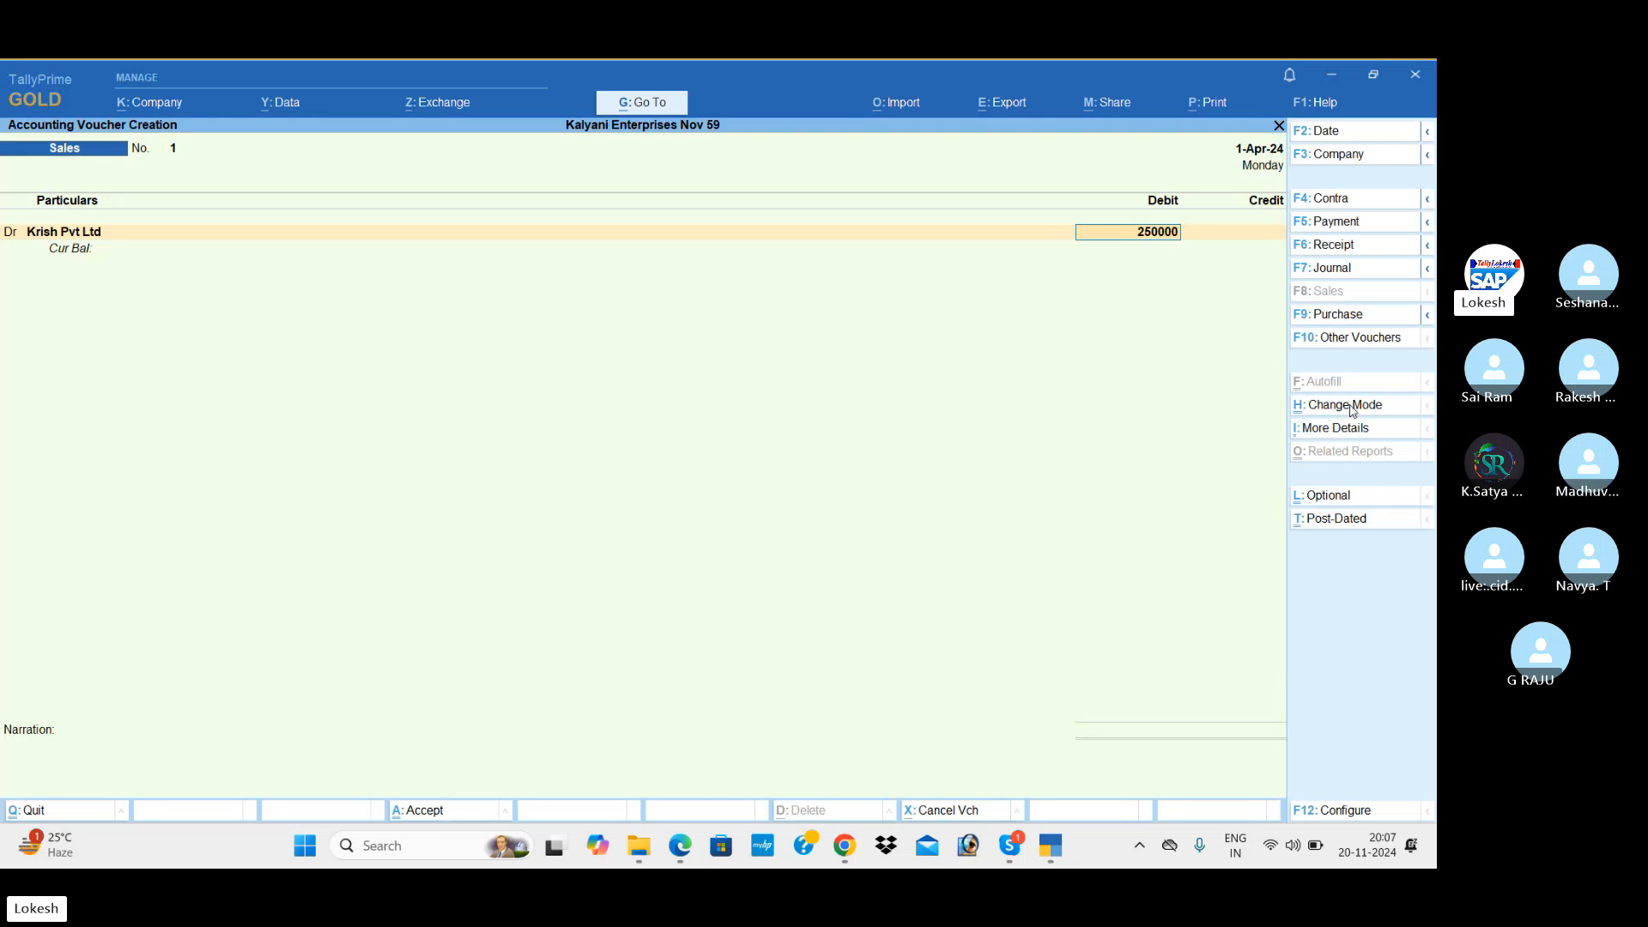
key(Return)
key(Return)
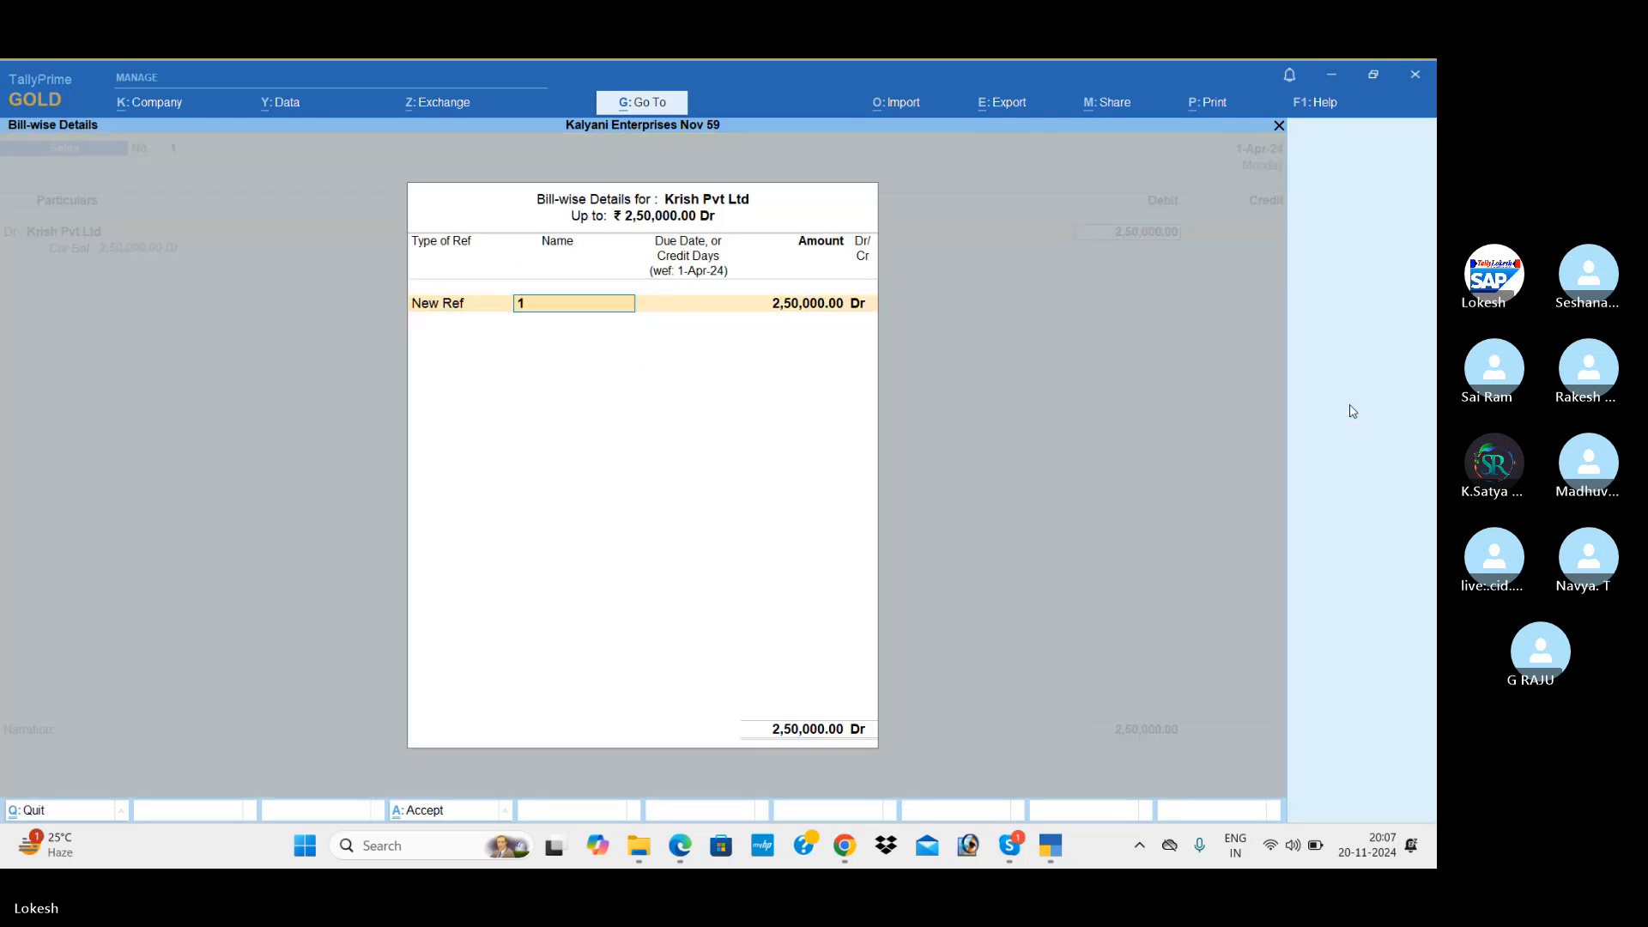
Name the first Krish Pvt Ltd bill entry Bill No 201 and set its amount to 1,00,000 Dr with no due date
text(Bil)
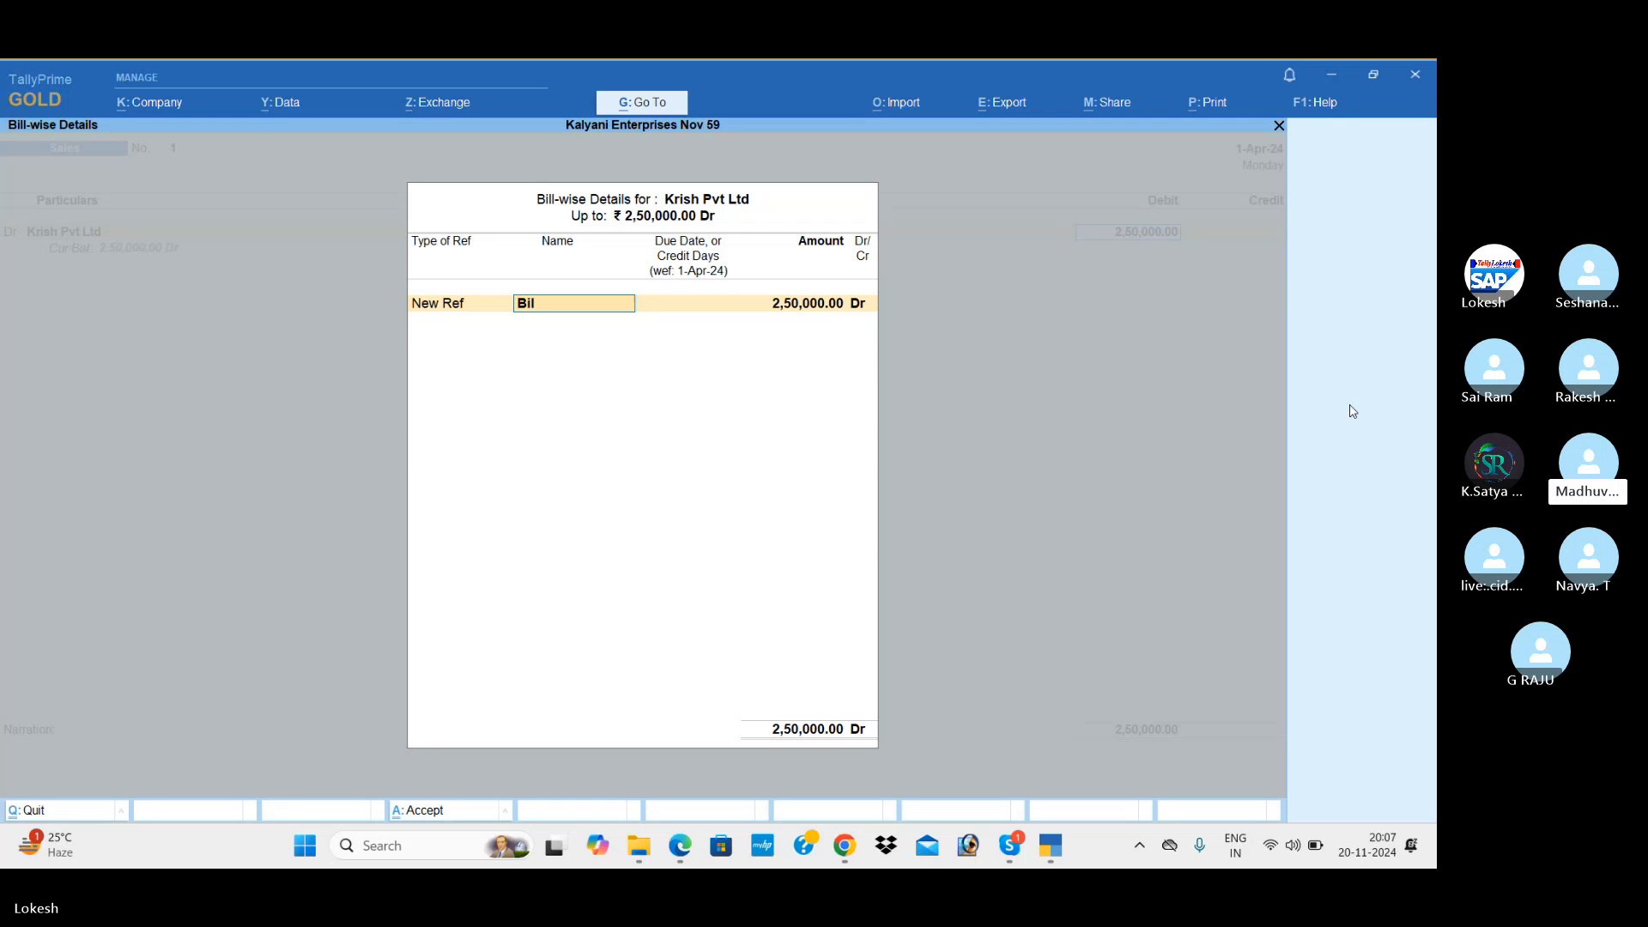
text(l No 201)
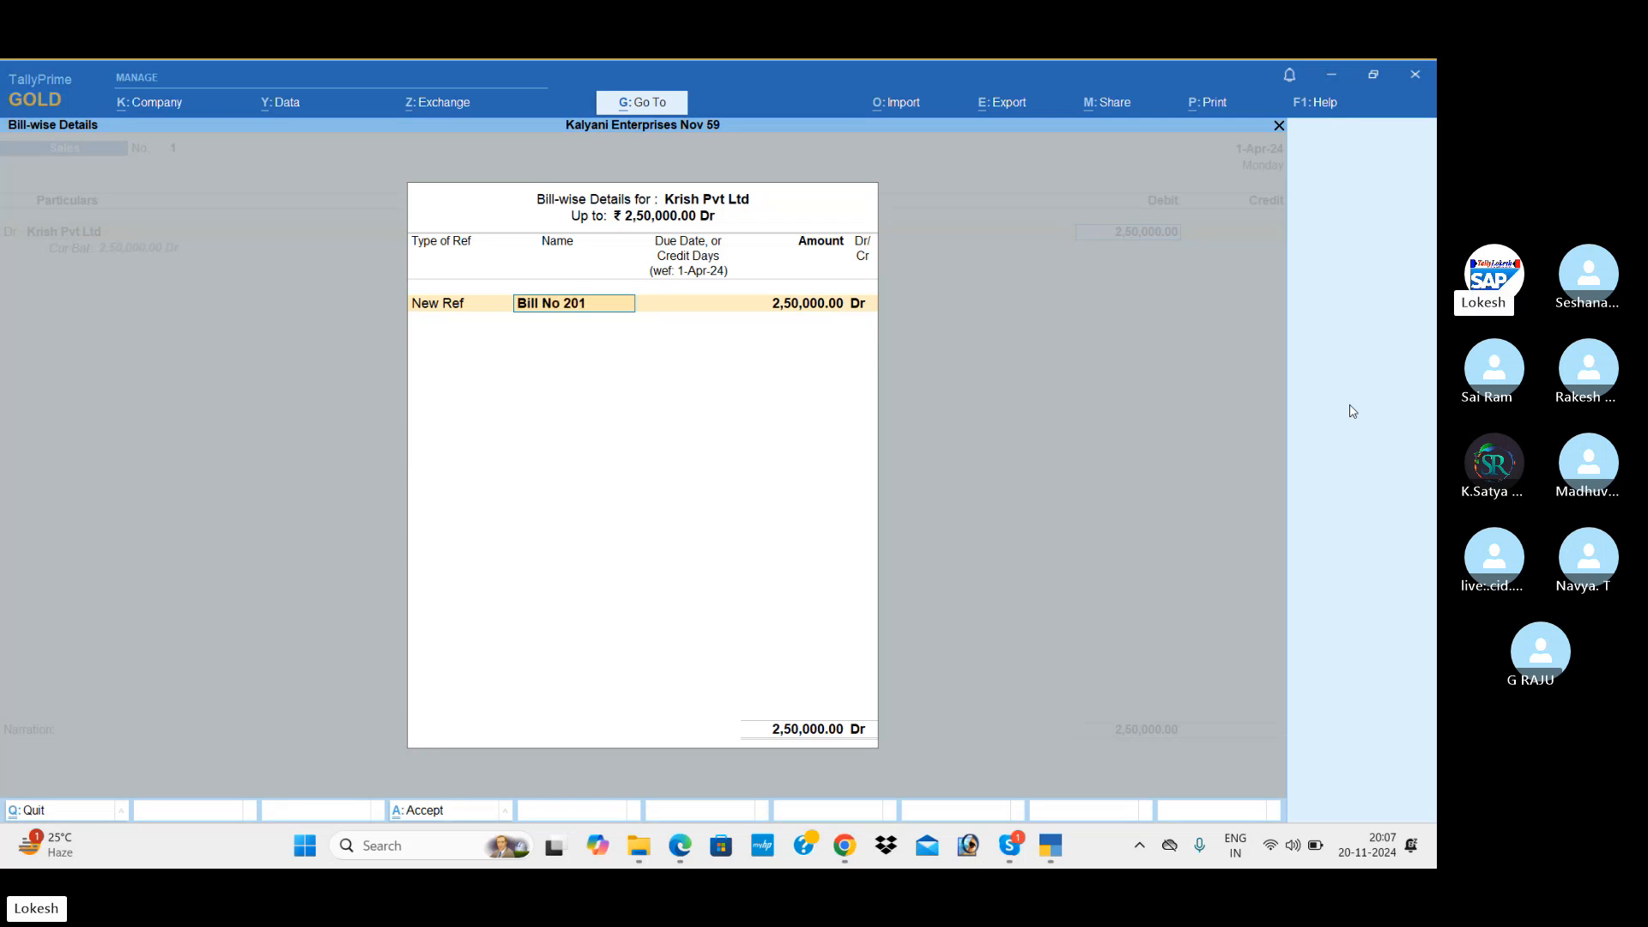
key(Return)
key(Return)
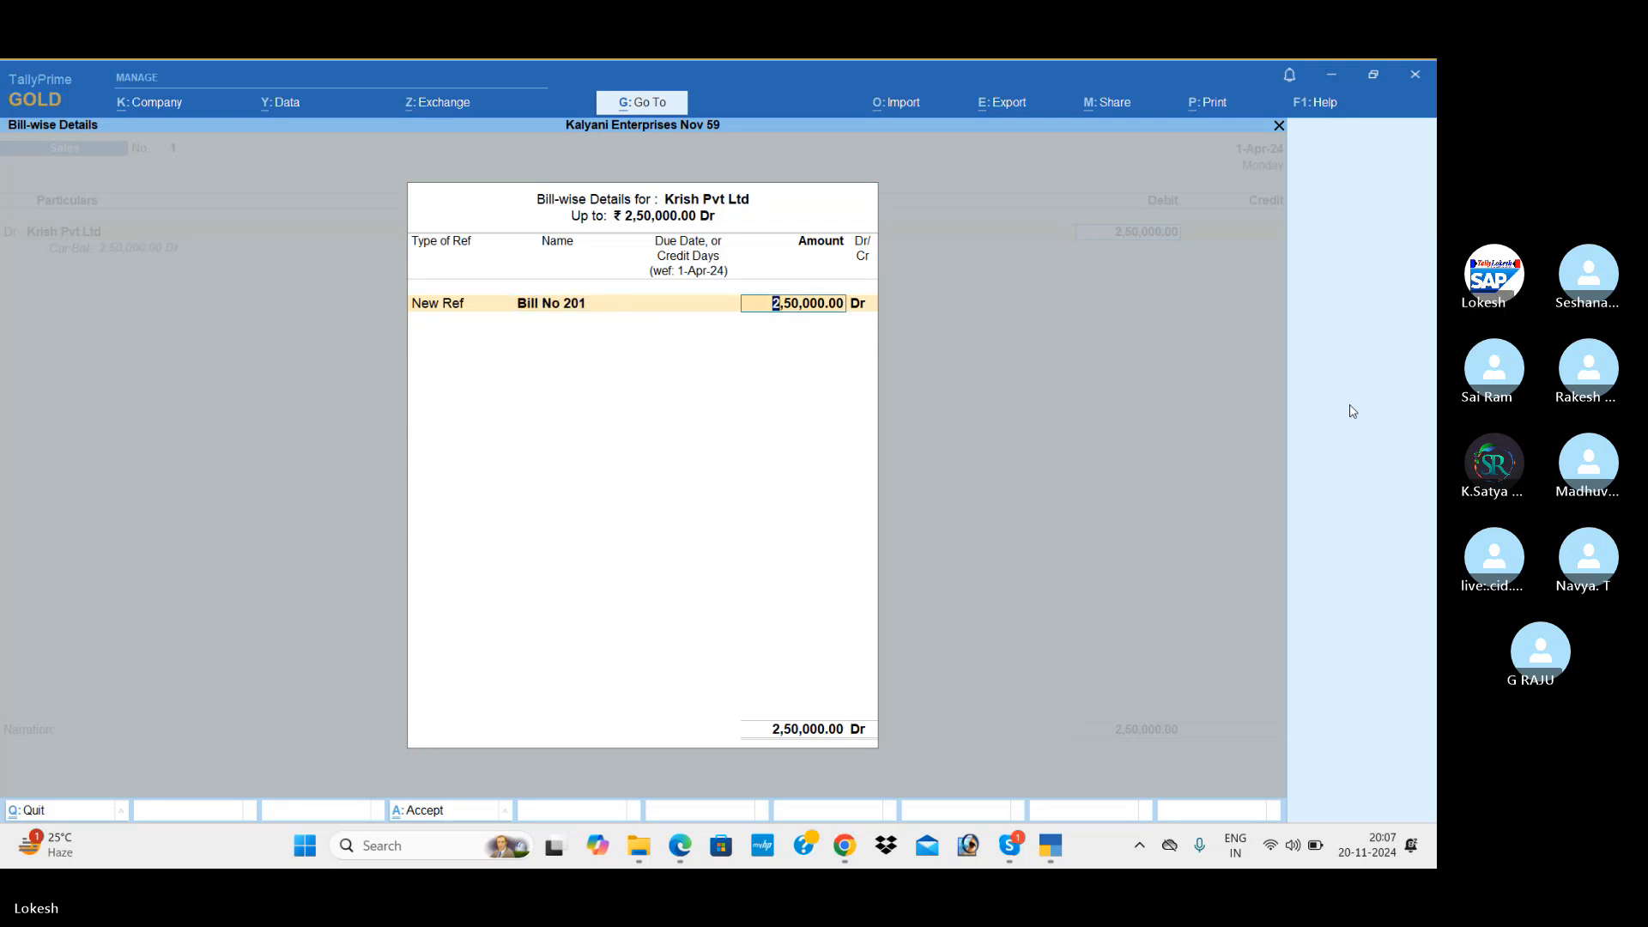
text(1,00,000)
key(Return)
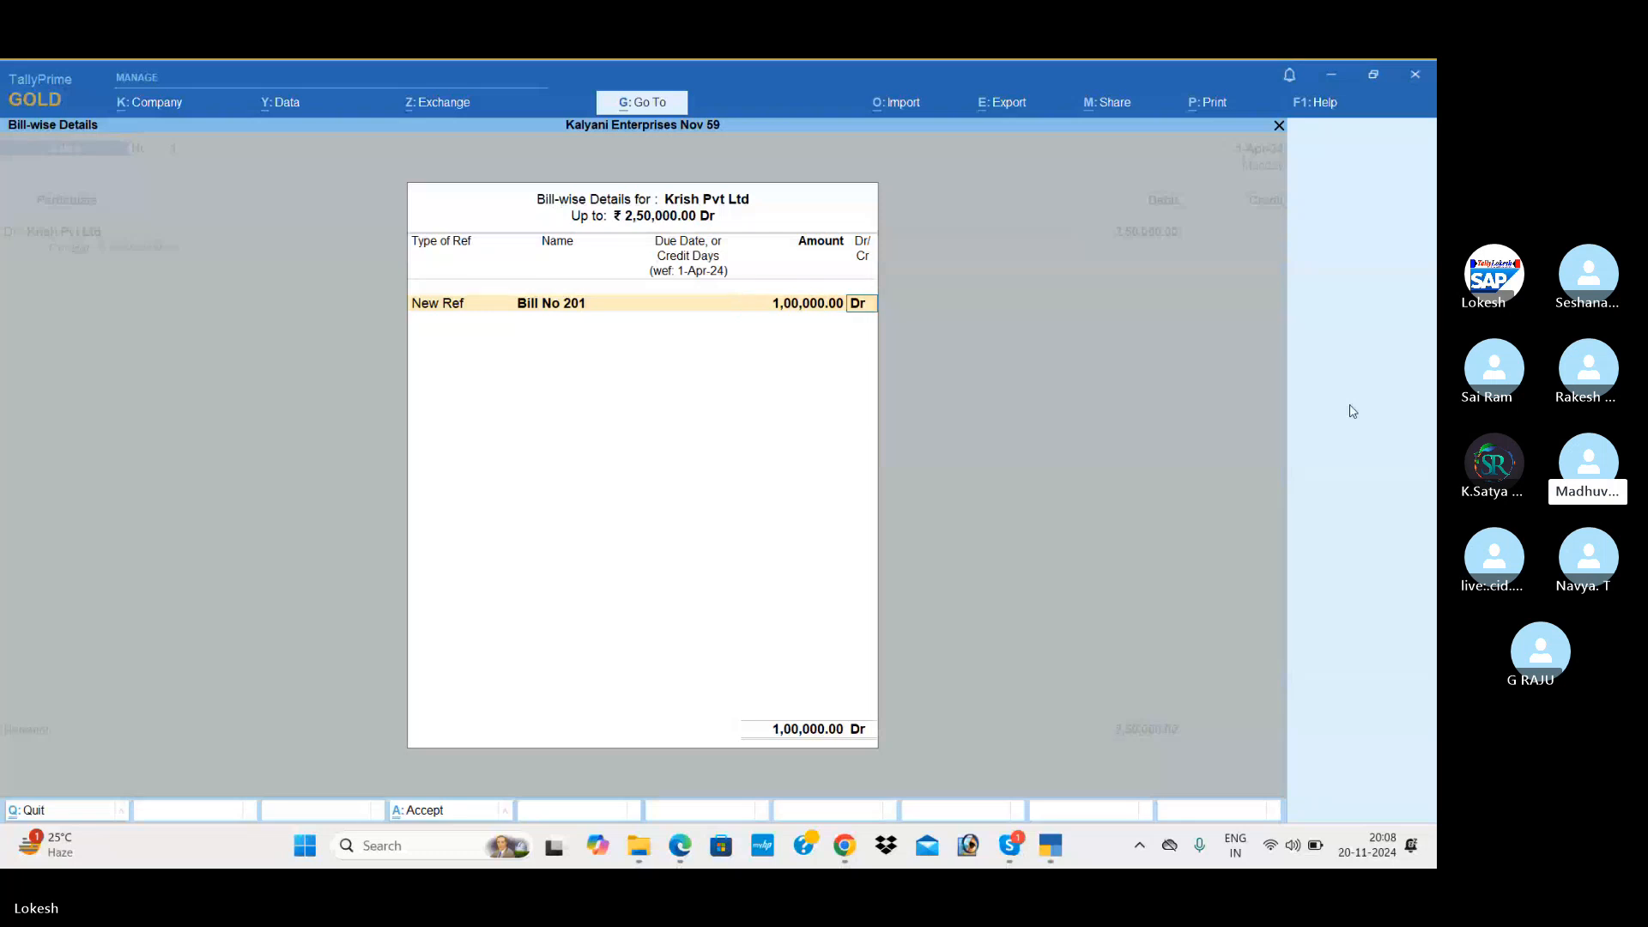
key(Return)
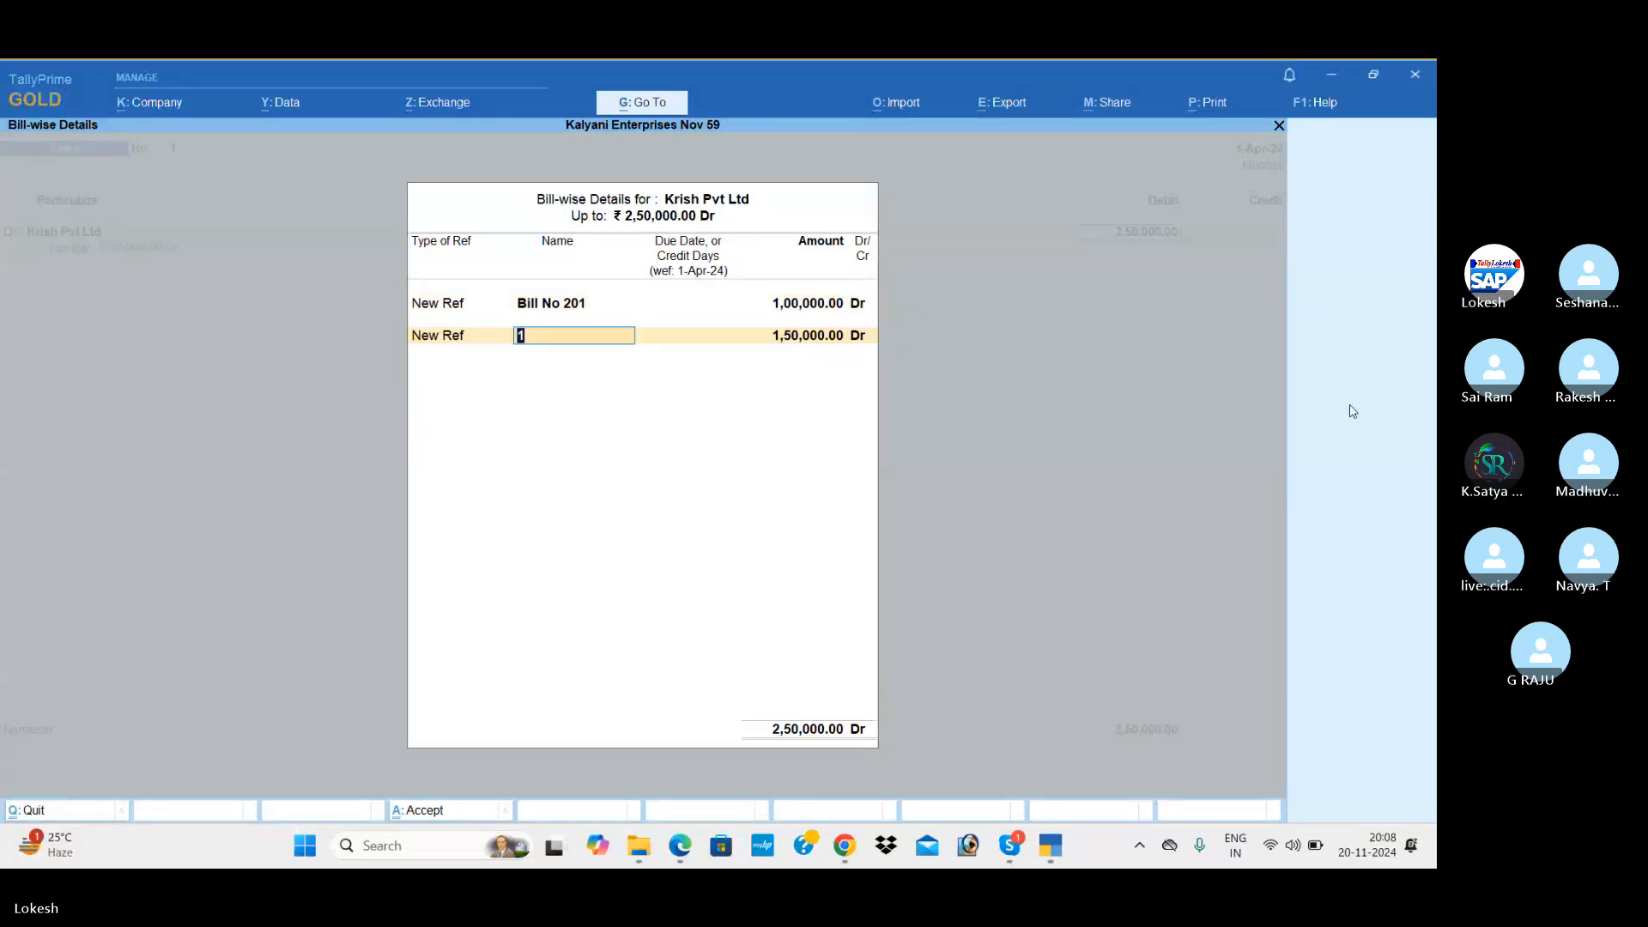
Add a New Ref bill entry for Krish Pvt Ltd named Bill No 202, with no due date and an amount of 40,000 Dr
text(Bill)
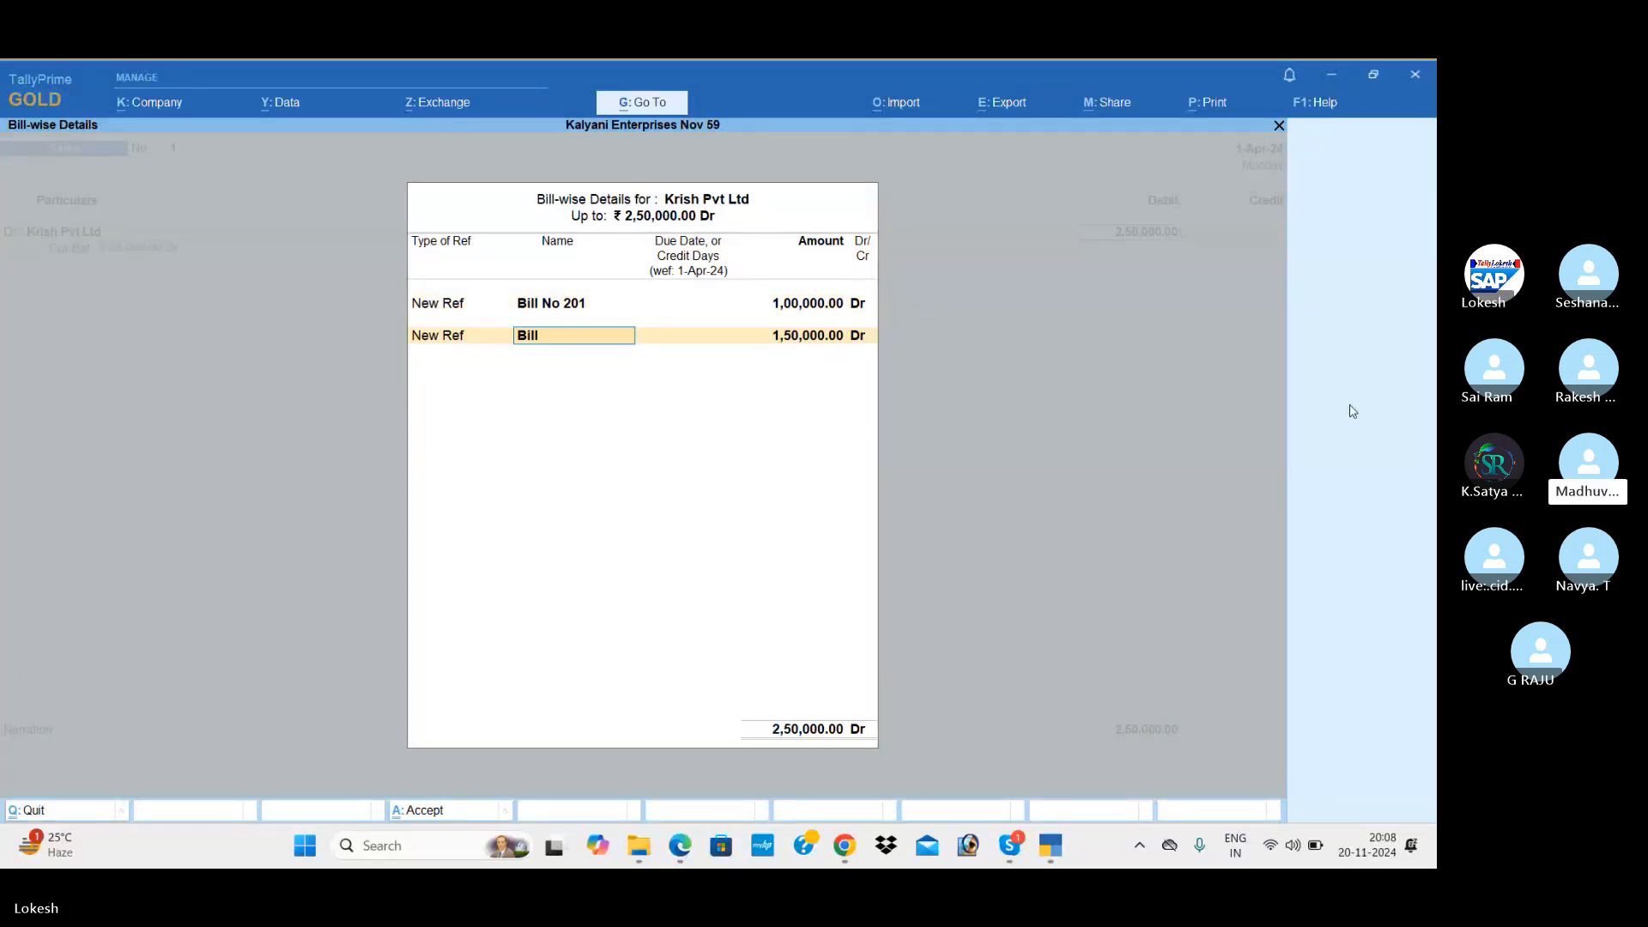
text( No 202)
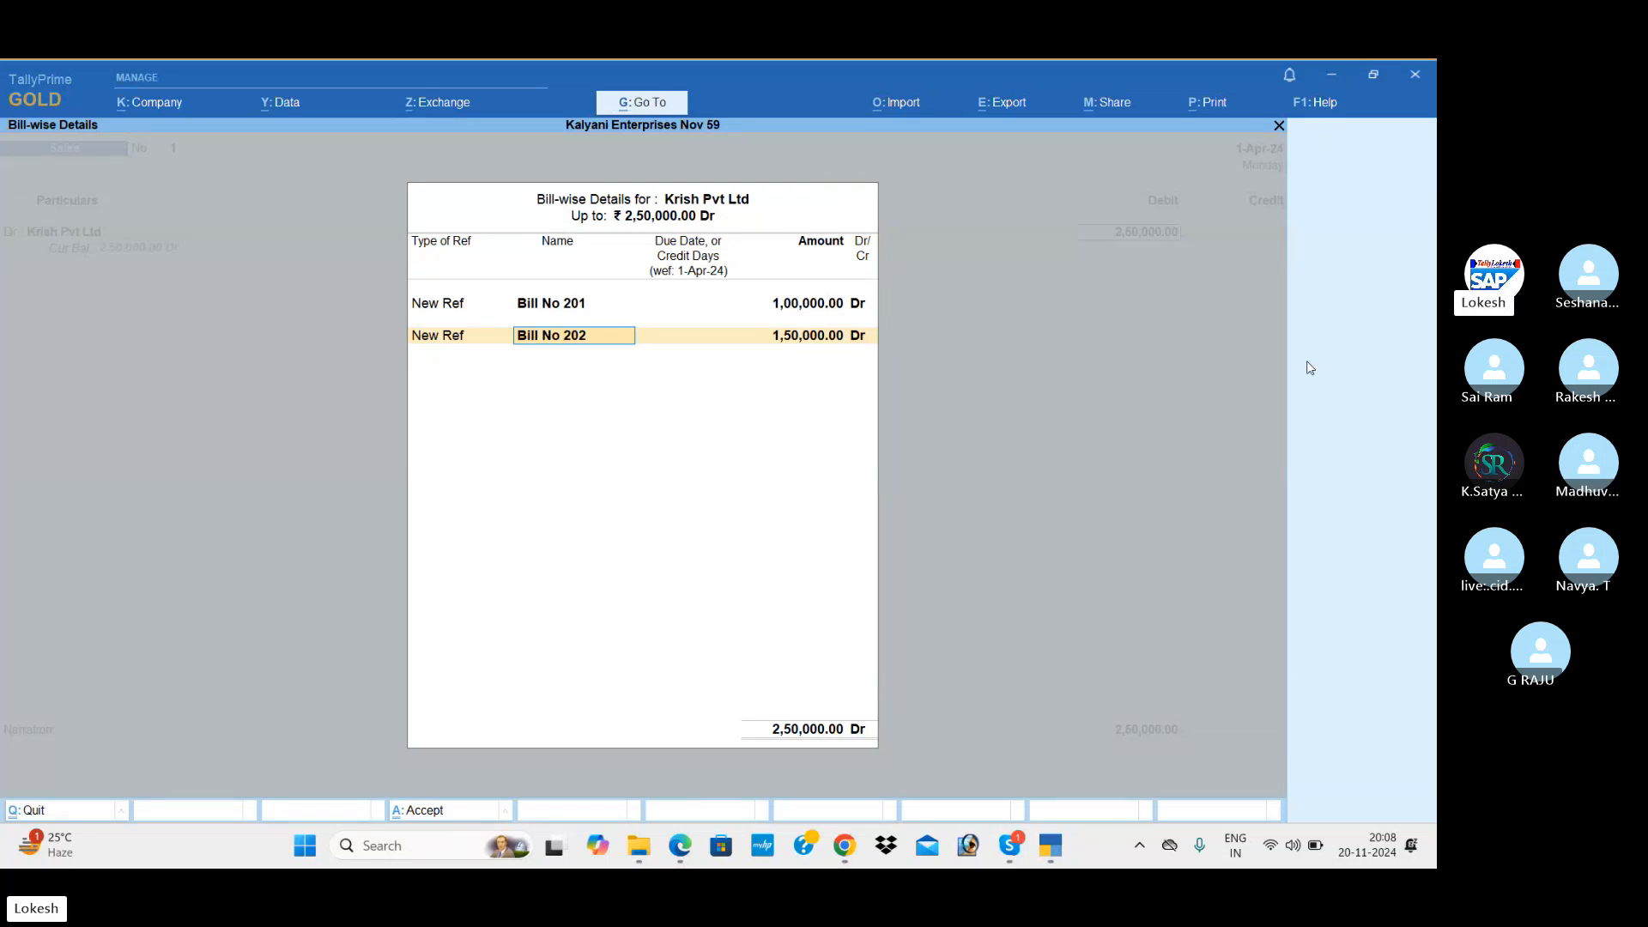
key(Return)
key(Return)
text(4)
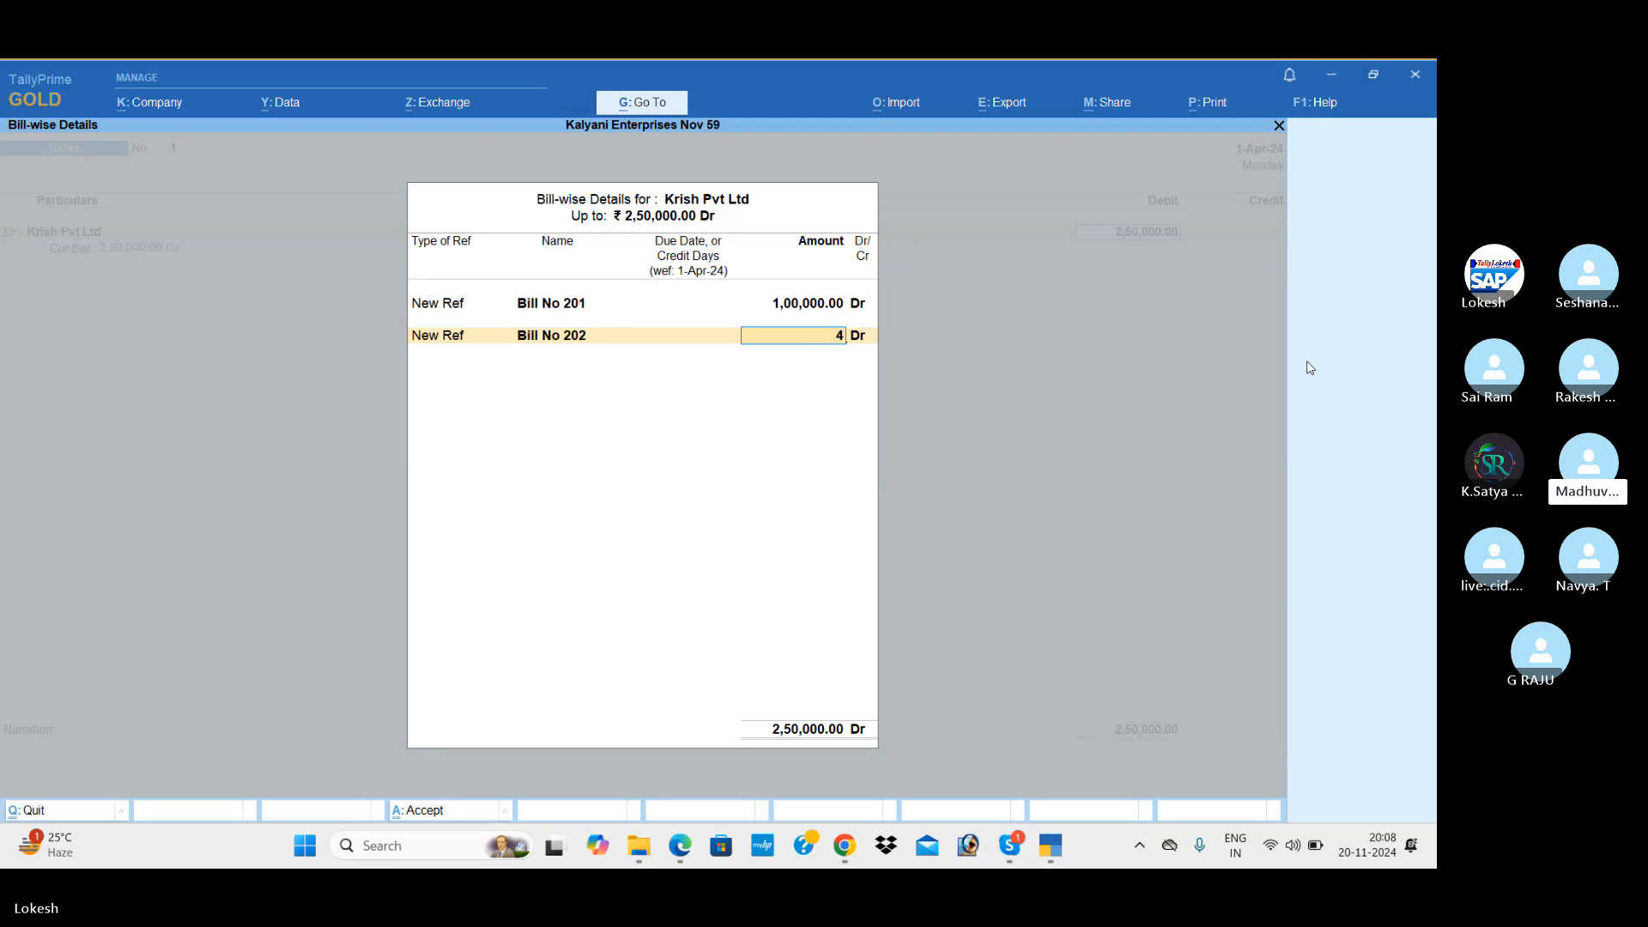
text(0,00000)
key(Return)
key(Return)
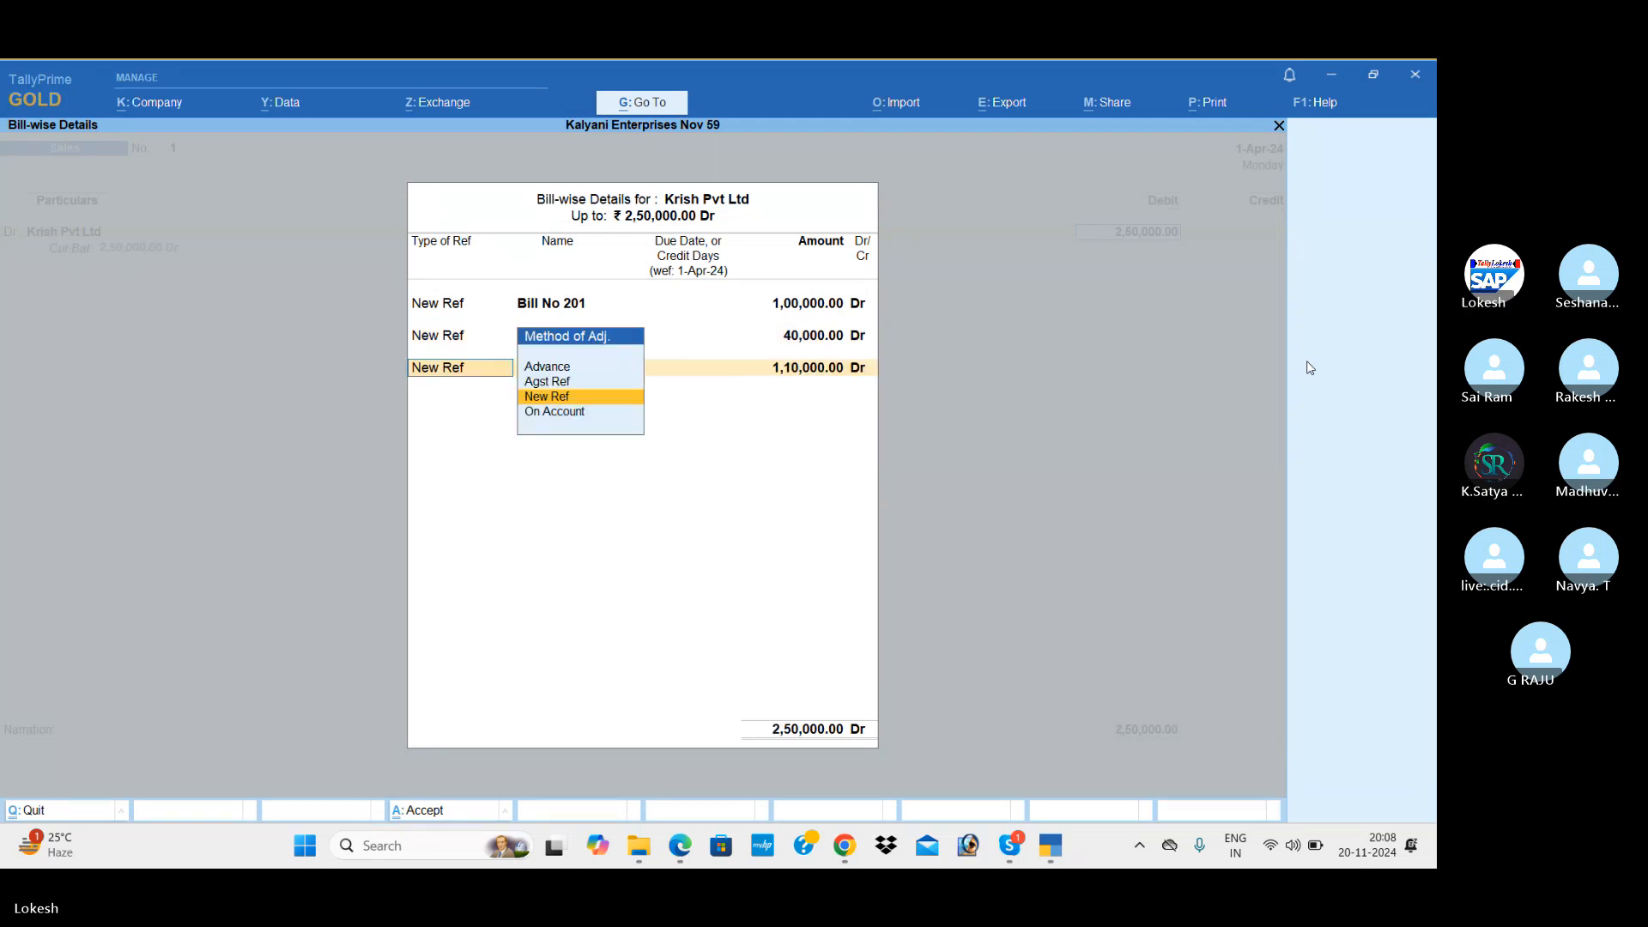
Add a New Ref bill entry for Krish Pvt Ltd named bill no 203, with no due date and an amount of 60,000 Dr
key(Return)
text(1bill no 202)
key(BackSpace)
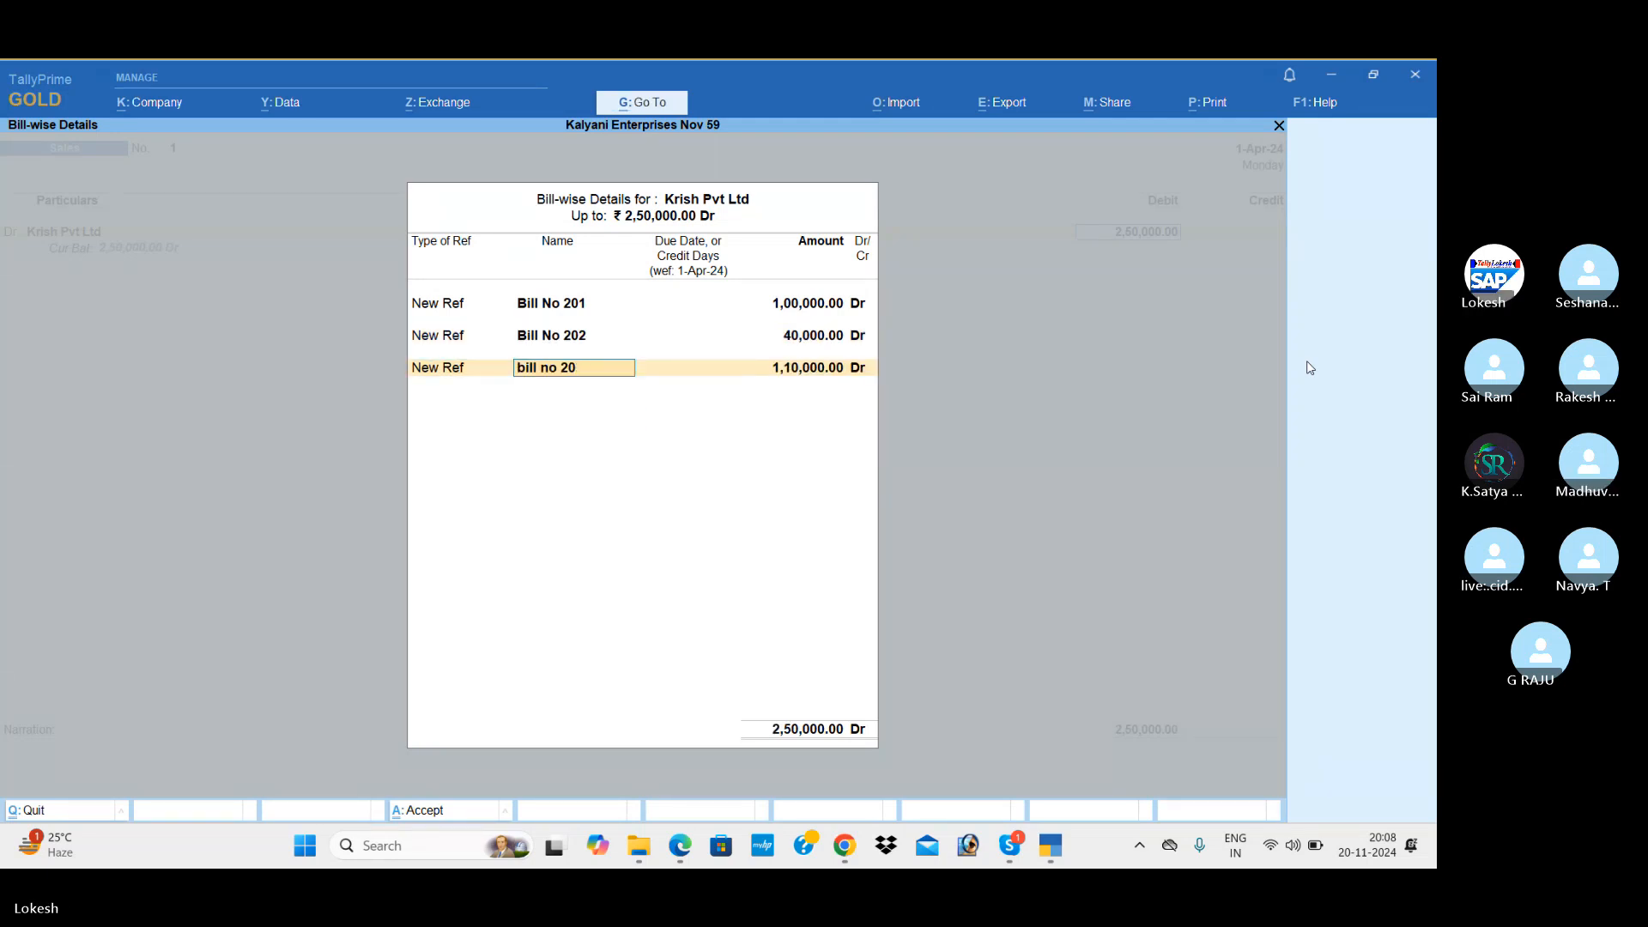
text(3)
key(Return)
key(Return)
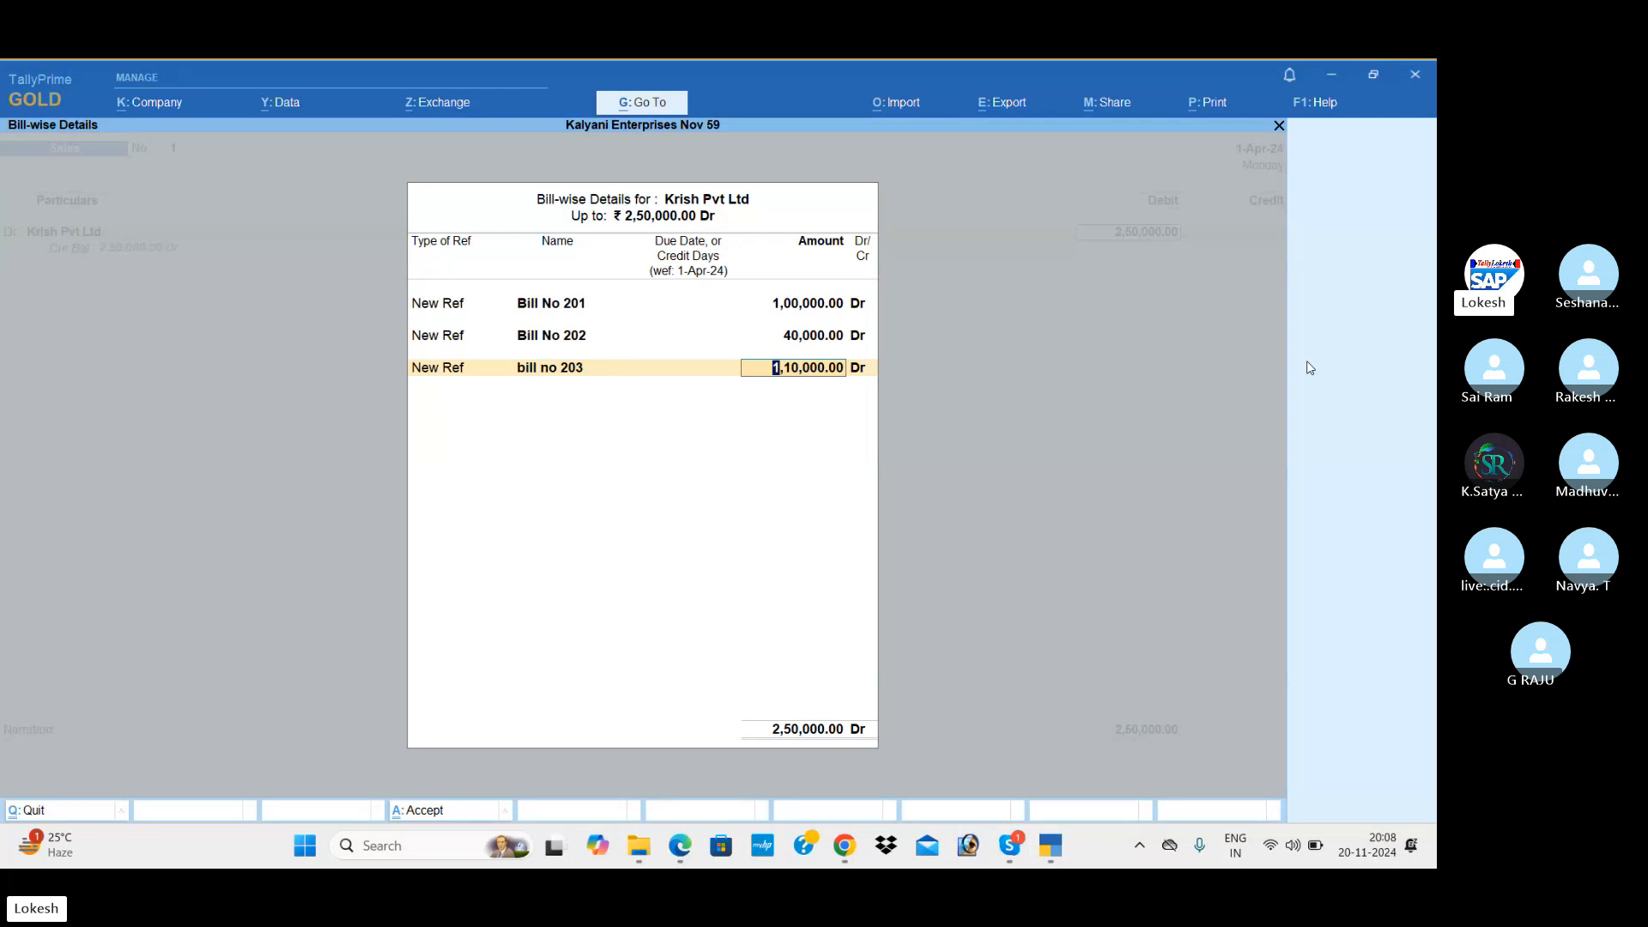
text(60000)
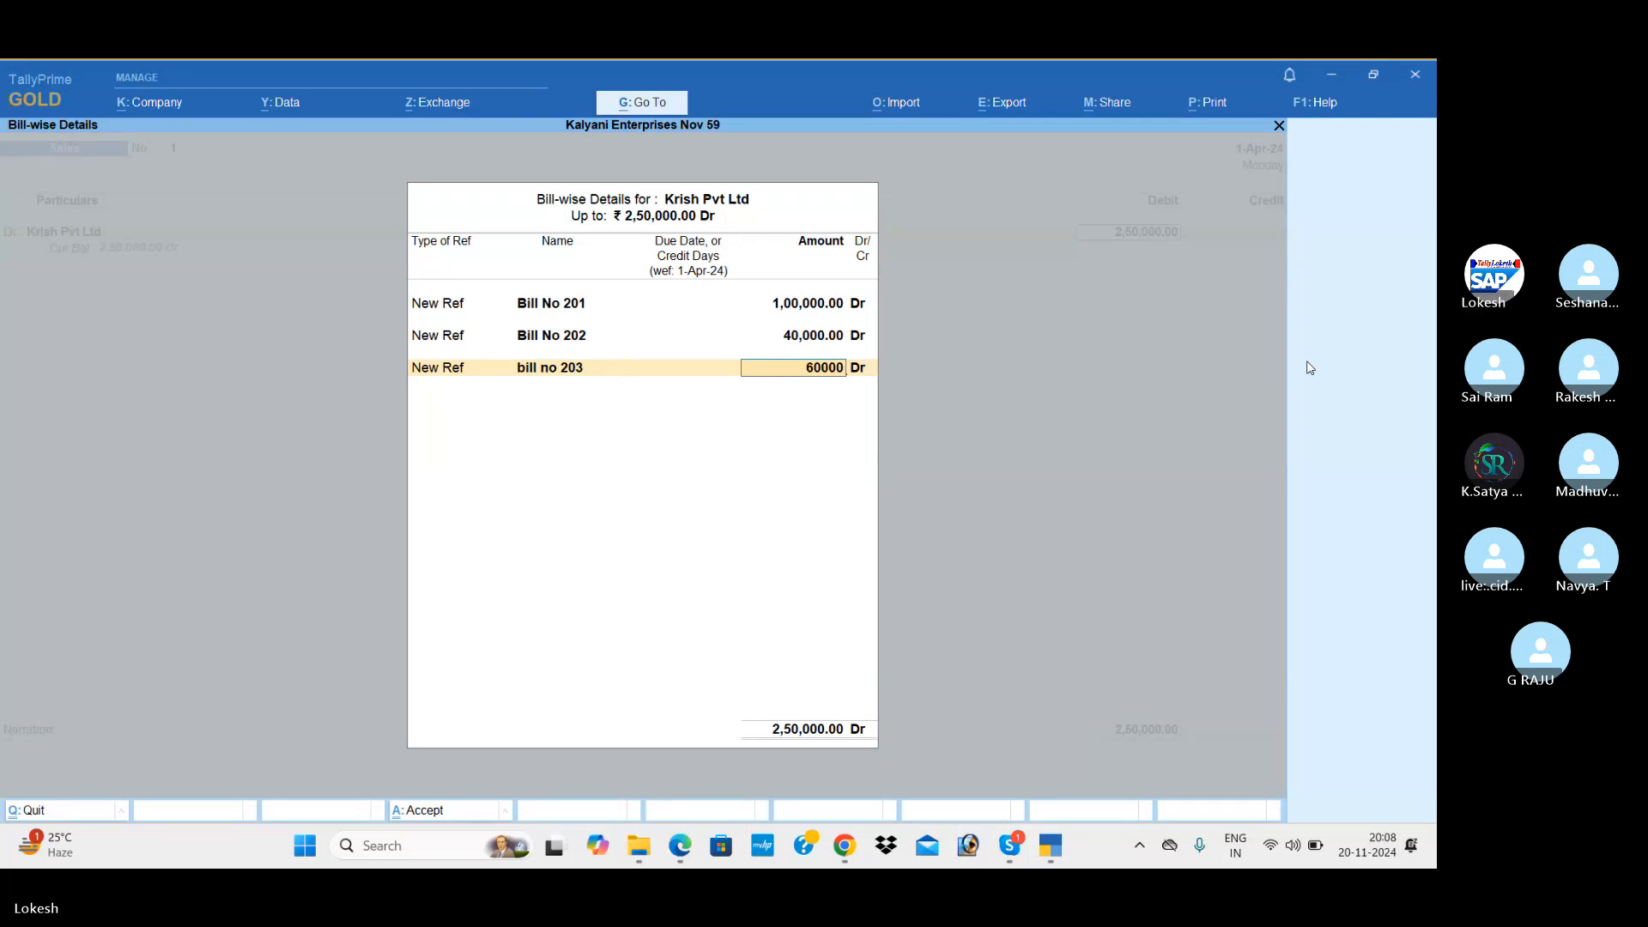
key(Return)
key(Return)
Add a New Ref bill entry for Krish Pvt Ltd named bill no 204, with no due date and an amount of 50,000 Dr
text(bill no 202)
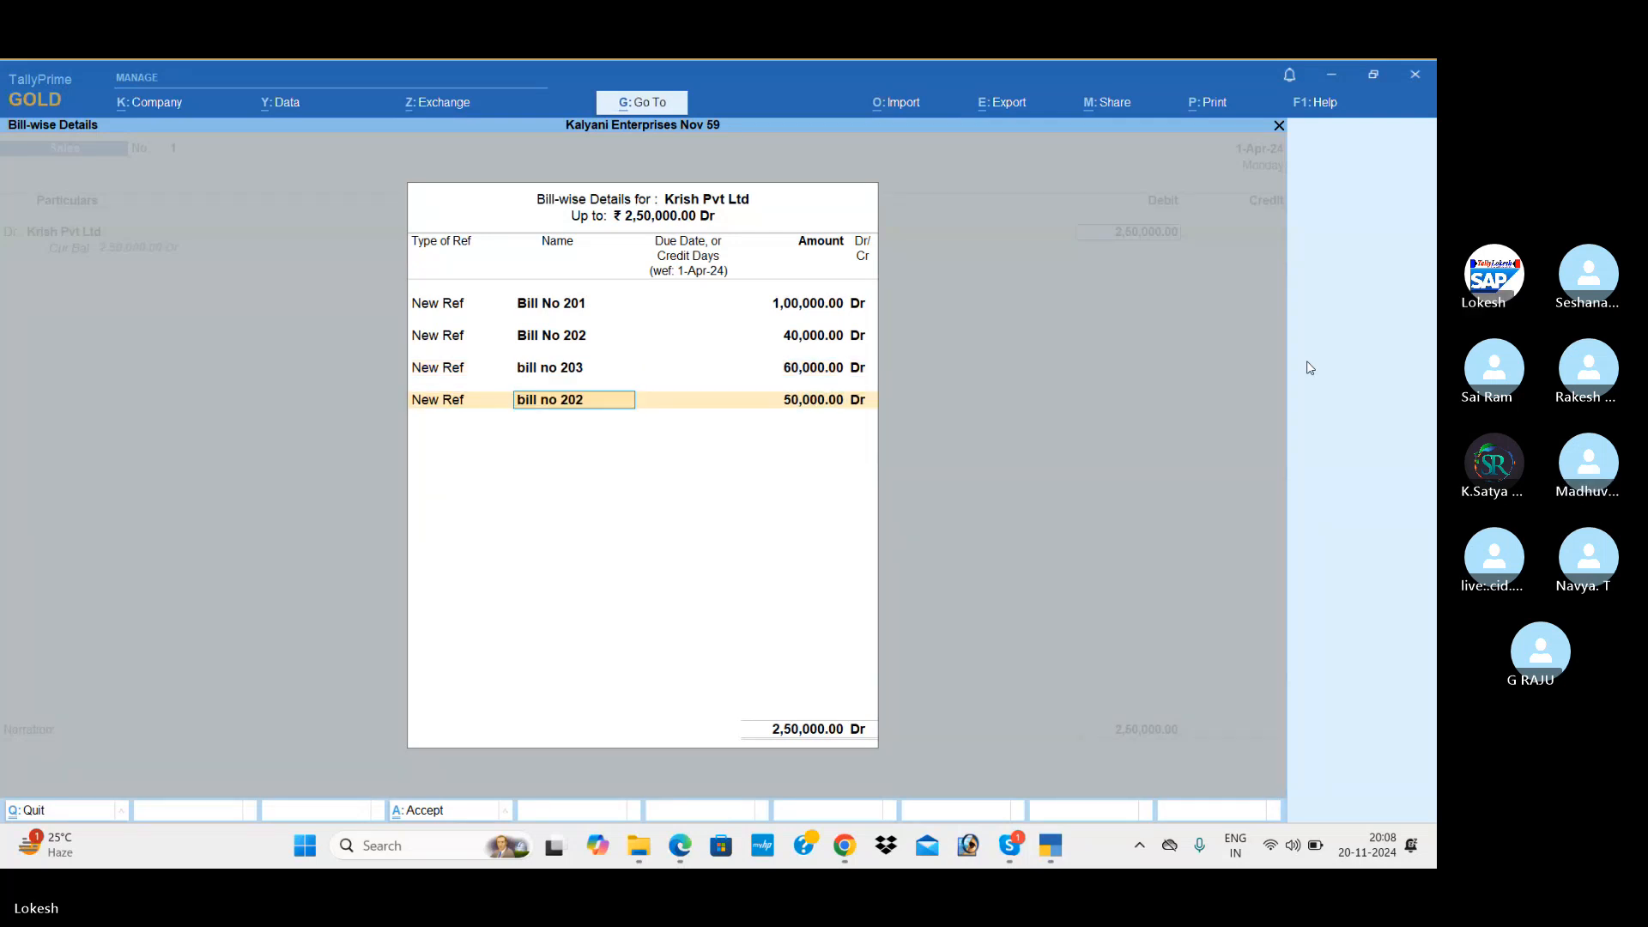
text(4)
key(Return)
key(Return)
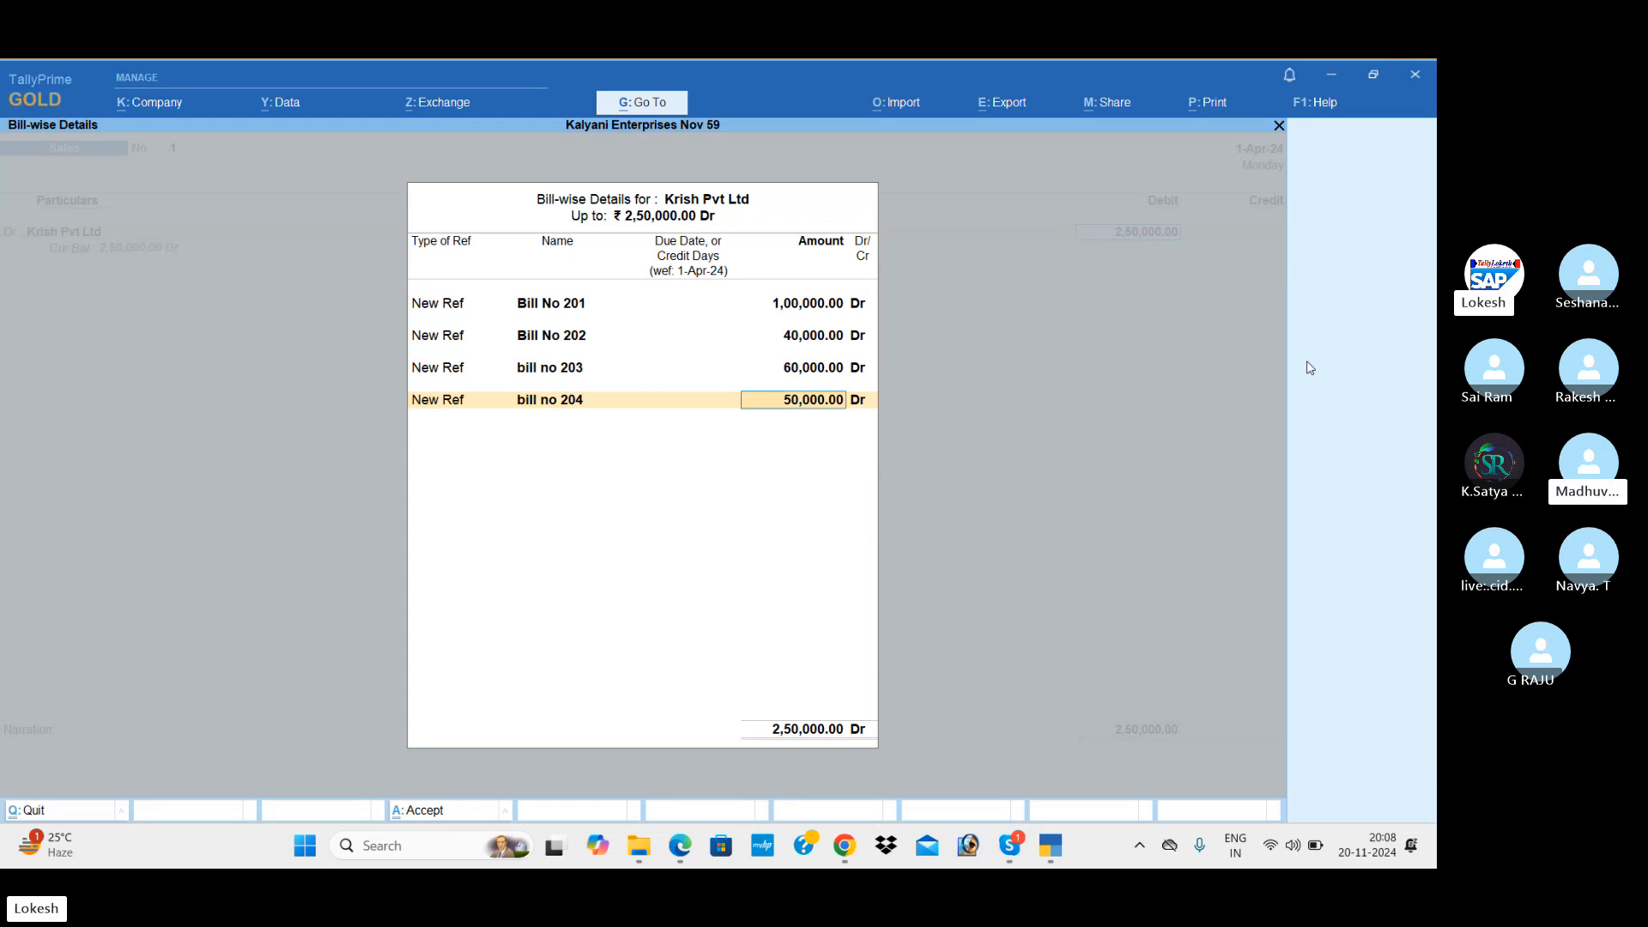
key(Return)
key(Return)
Credit the Sales ledger with 2,50,000 and save the sales voucher with an empty narration
key(Return)
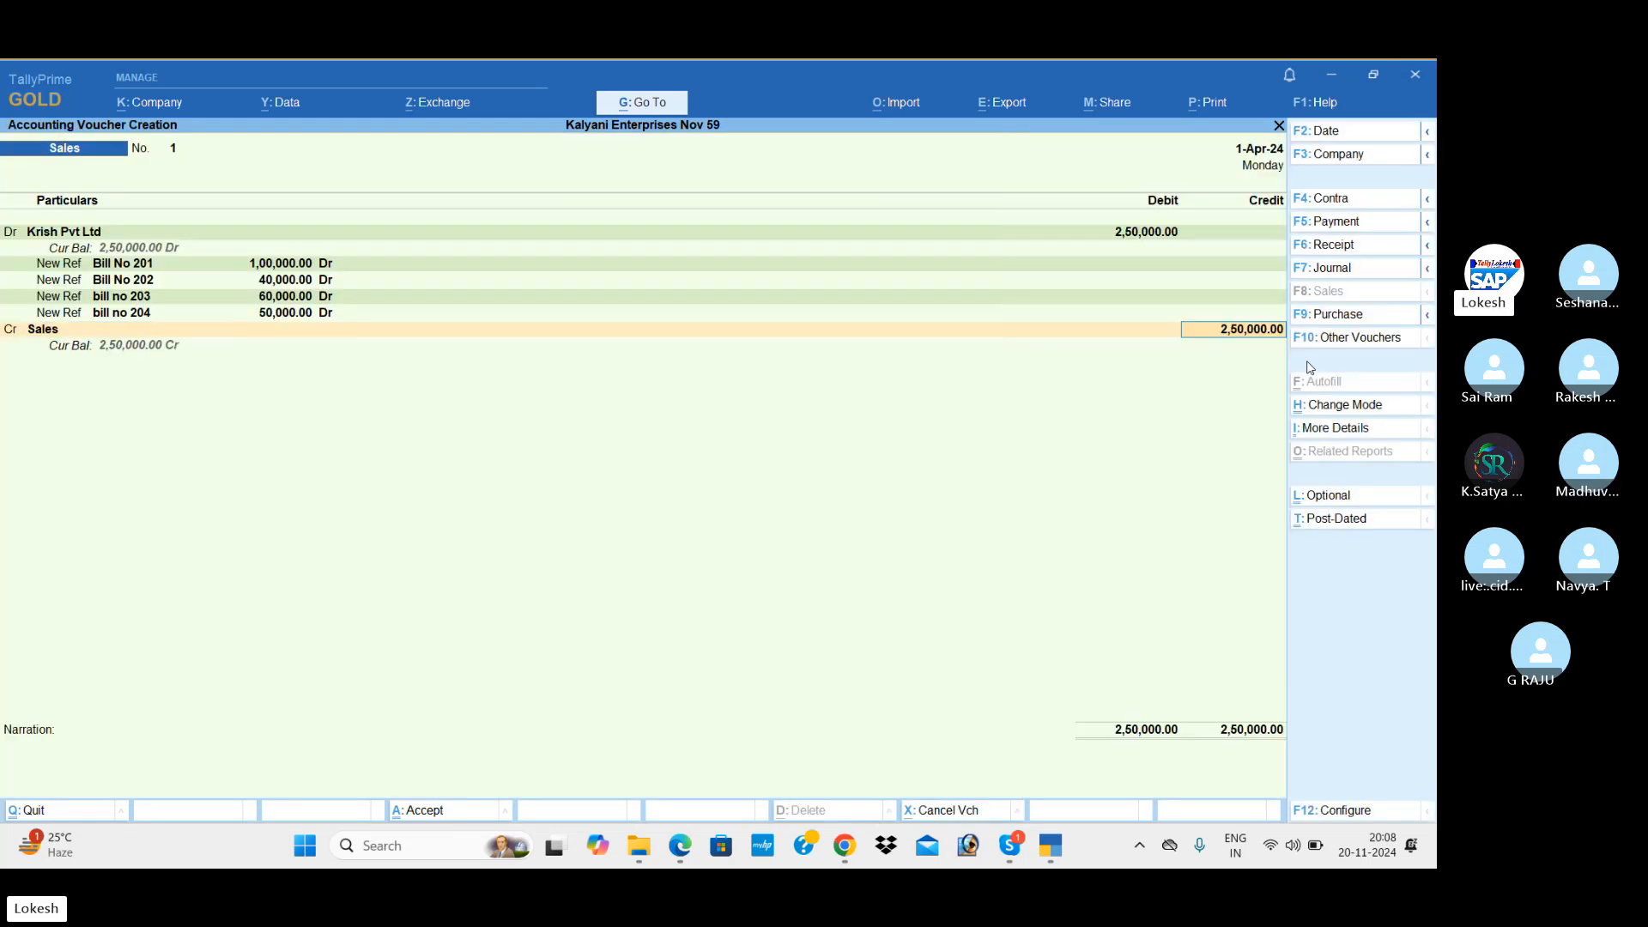
key(Return)
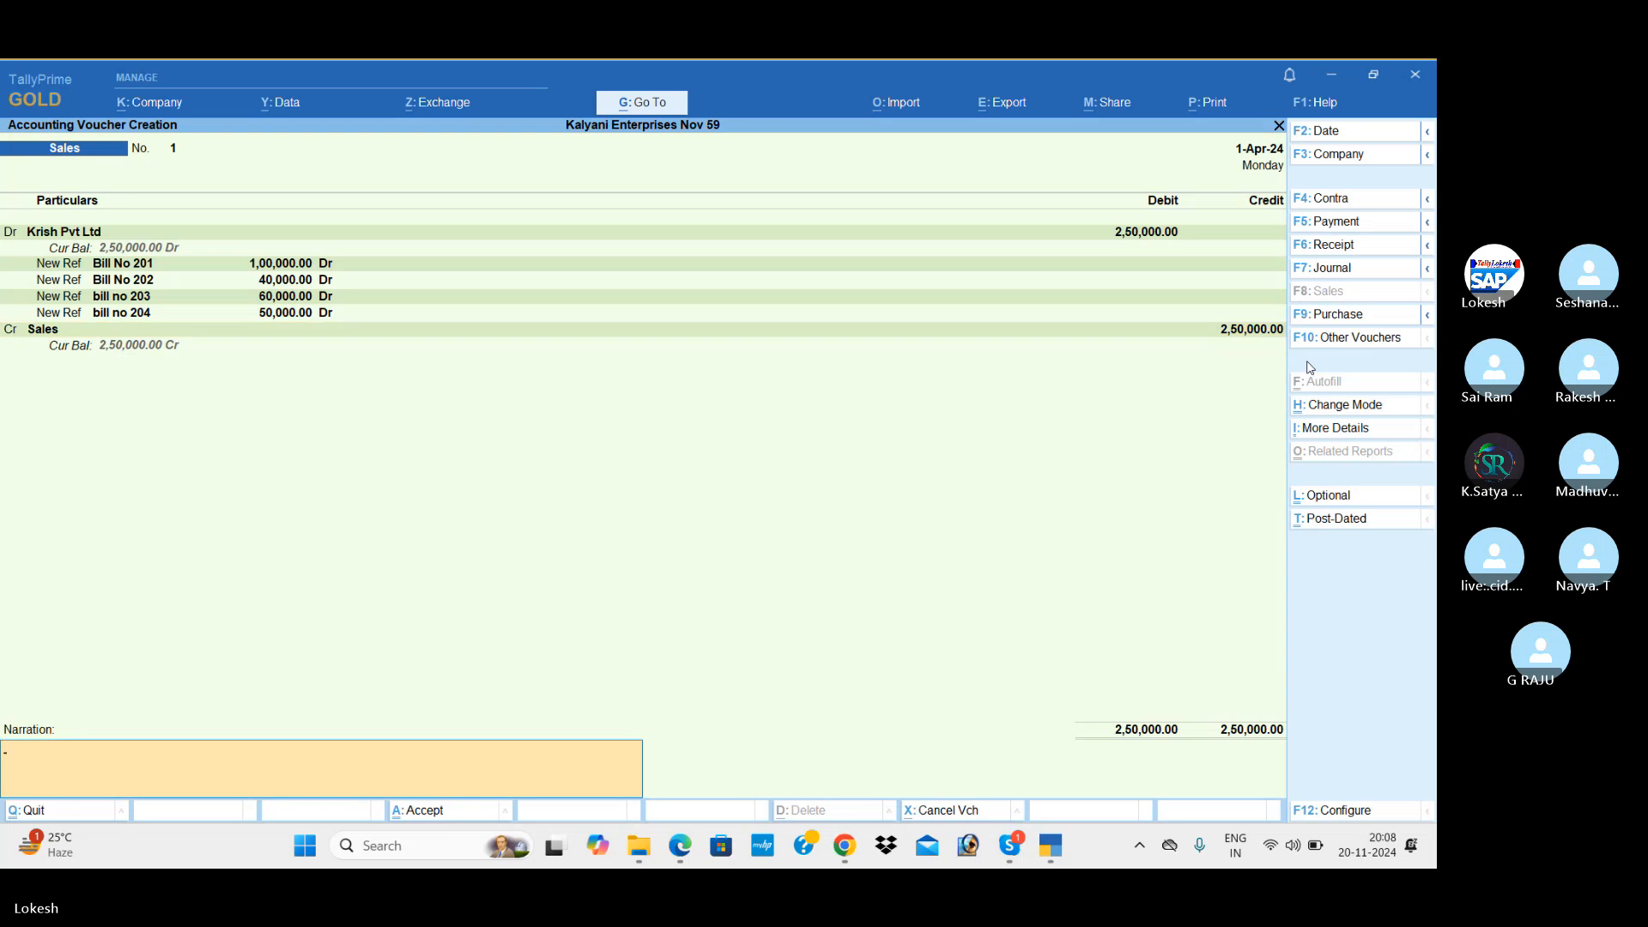
key(Return)
key(Return)
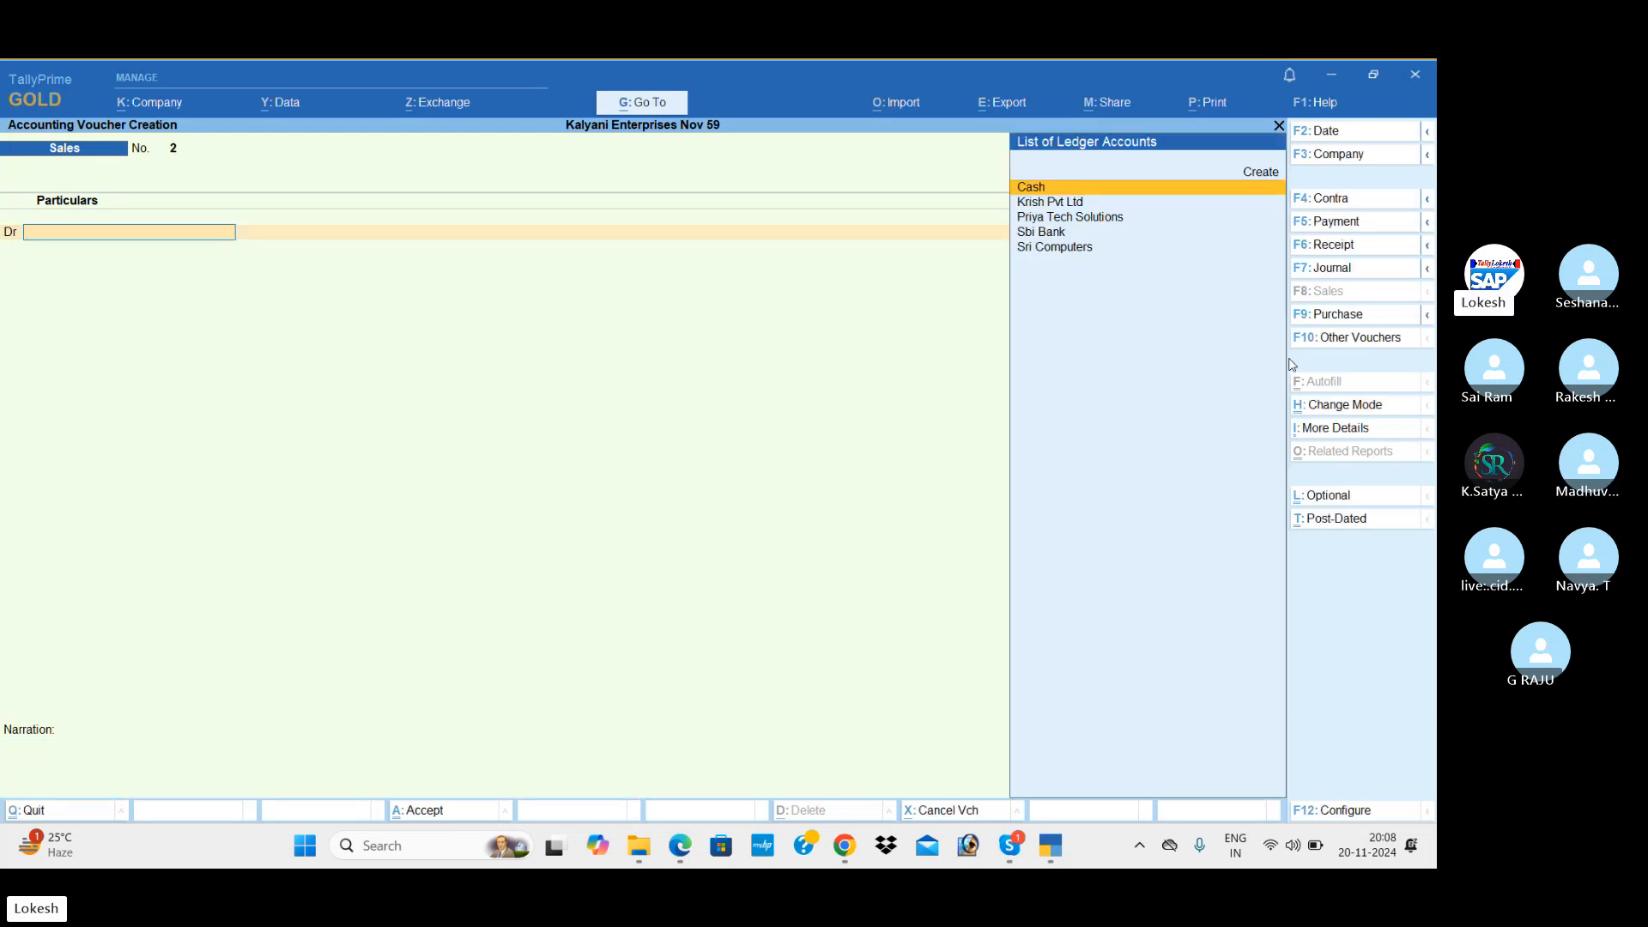
Start a payment voucher and debit Priya Tech Solutions with 1,50,000
click(1368, 229)
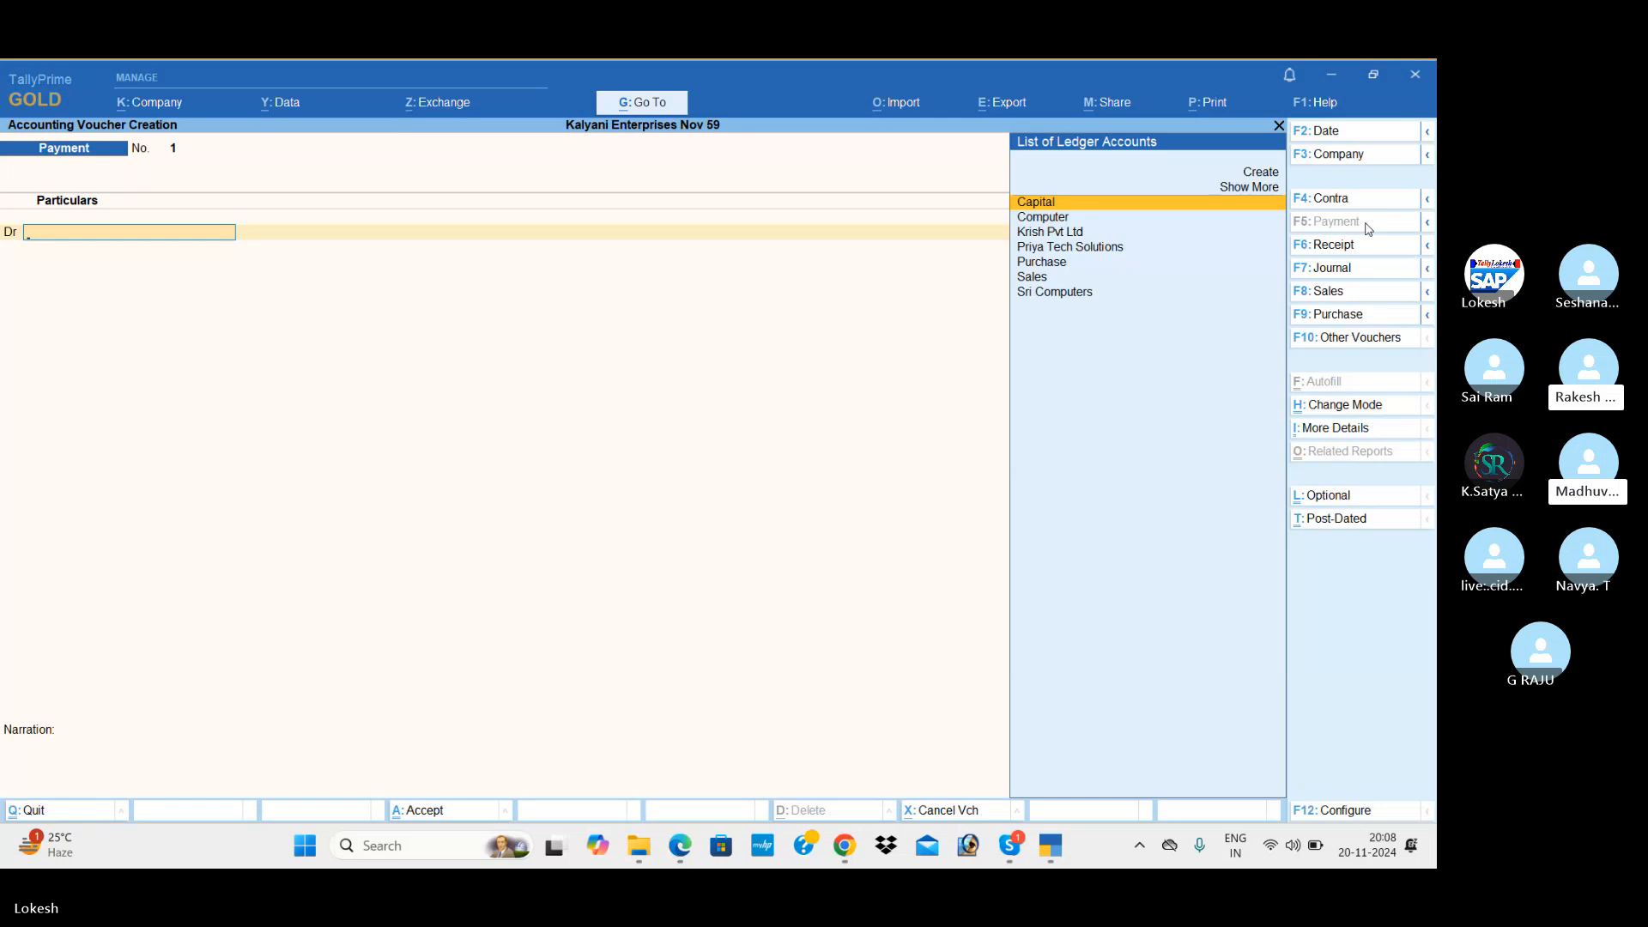
key(Down)
key(Down)
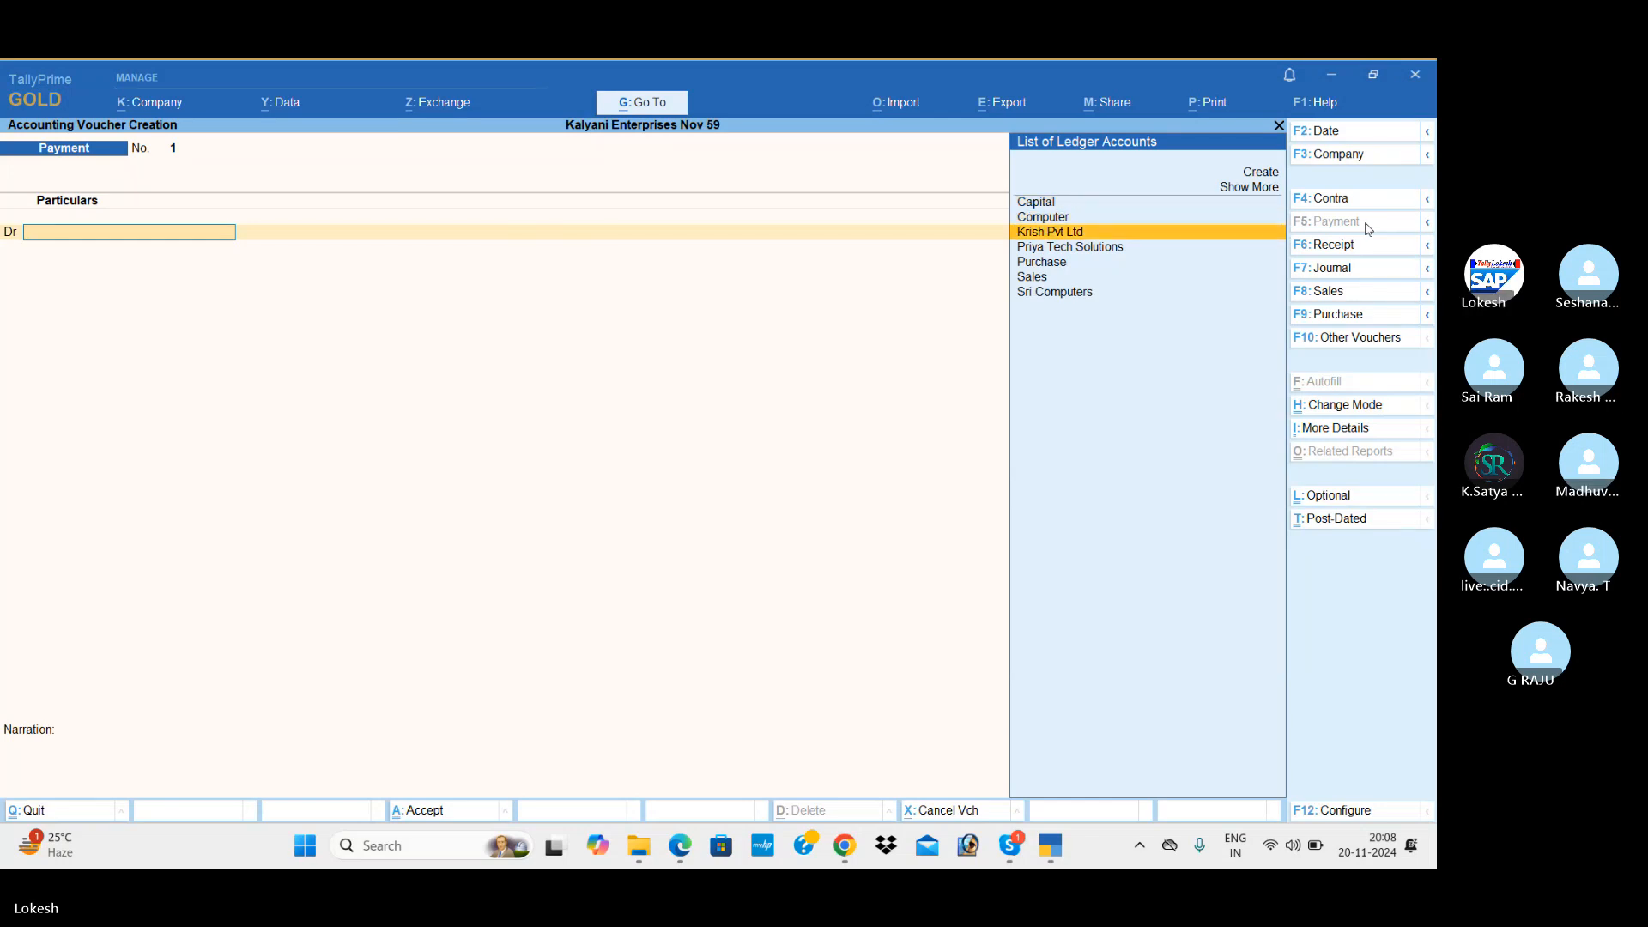
key(Down)
key(Return)
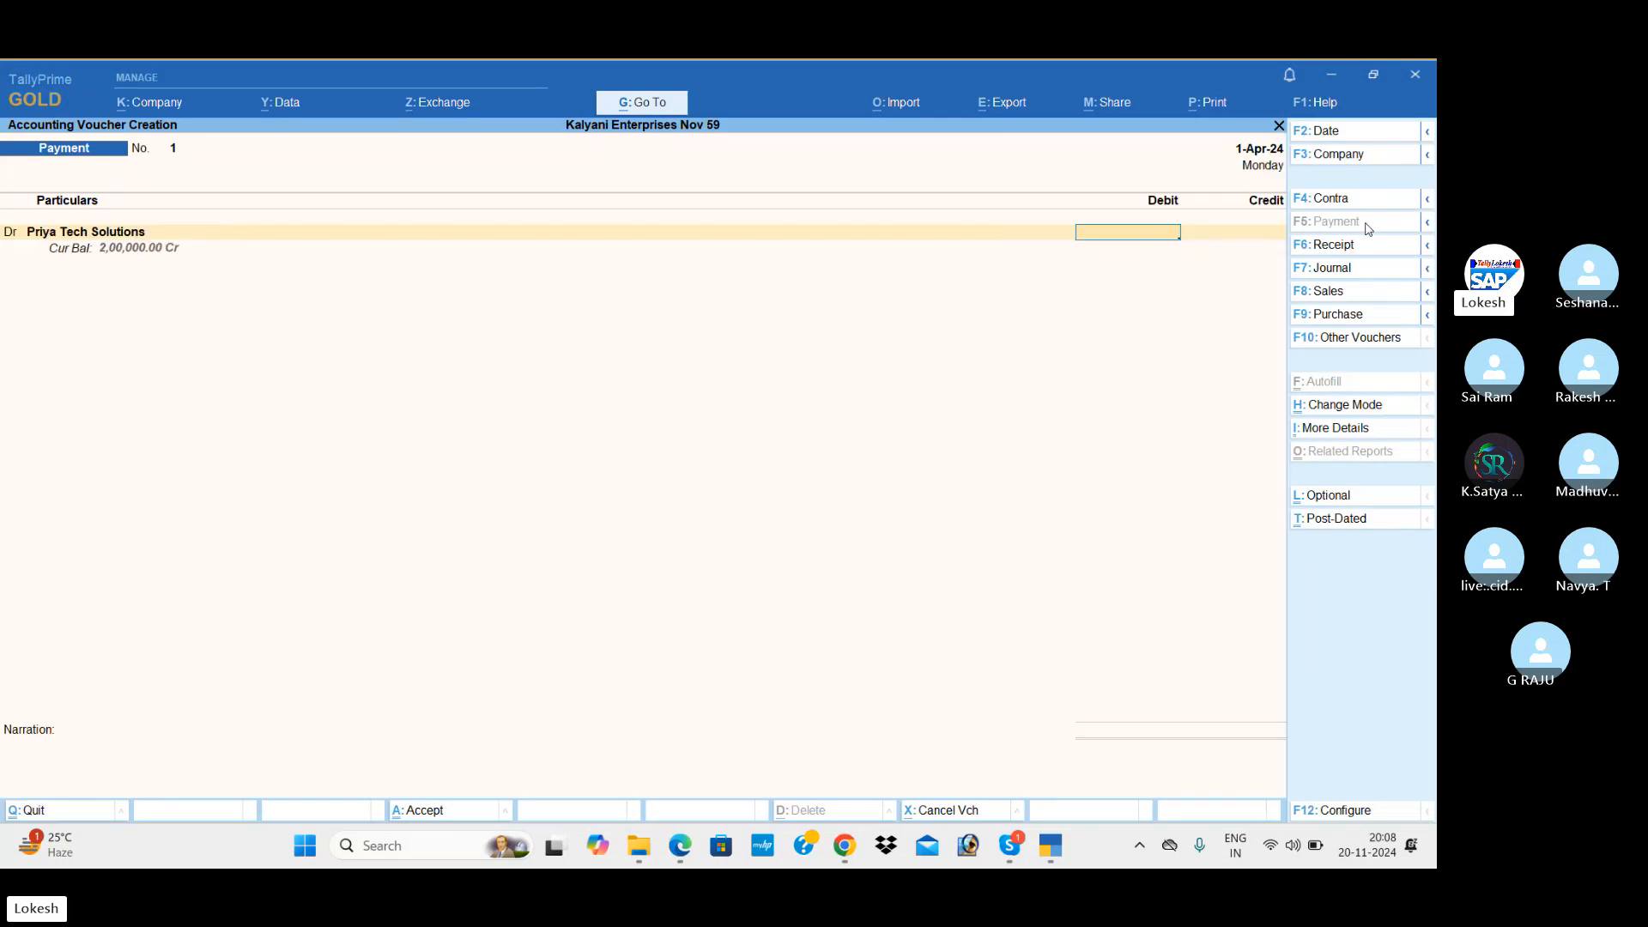
text(150000)
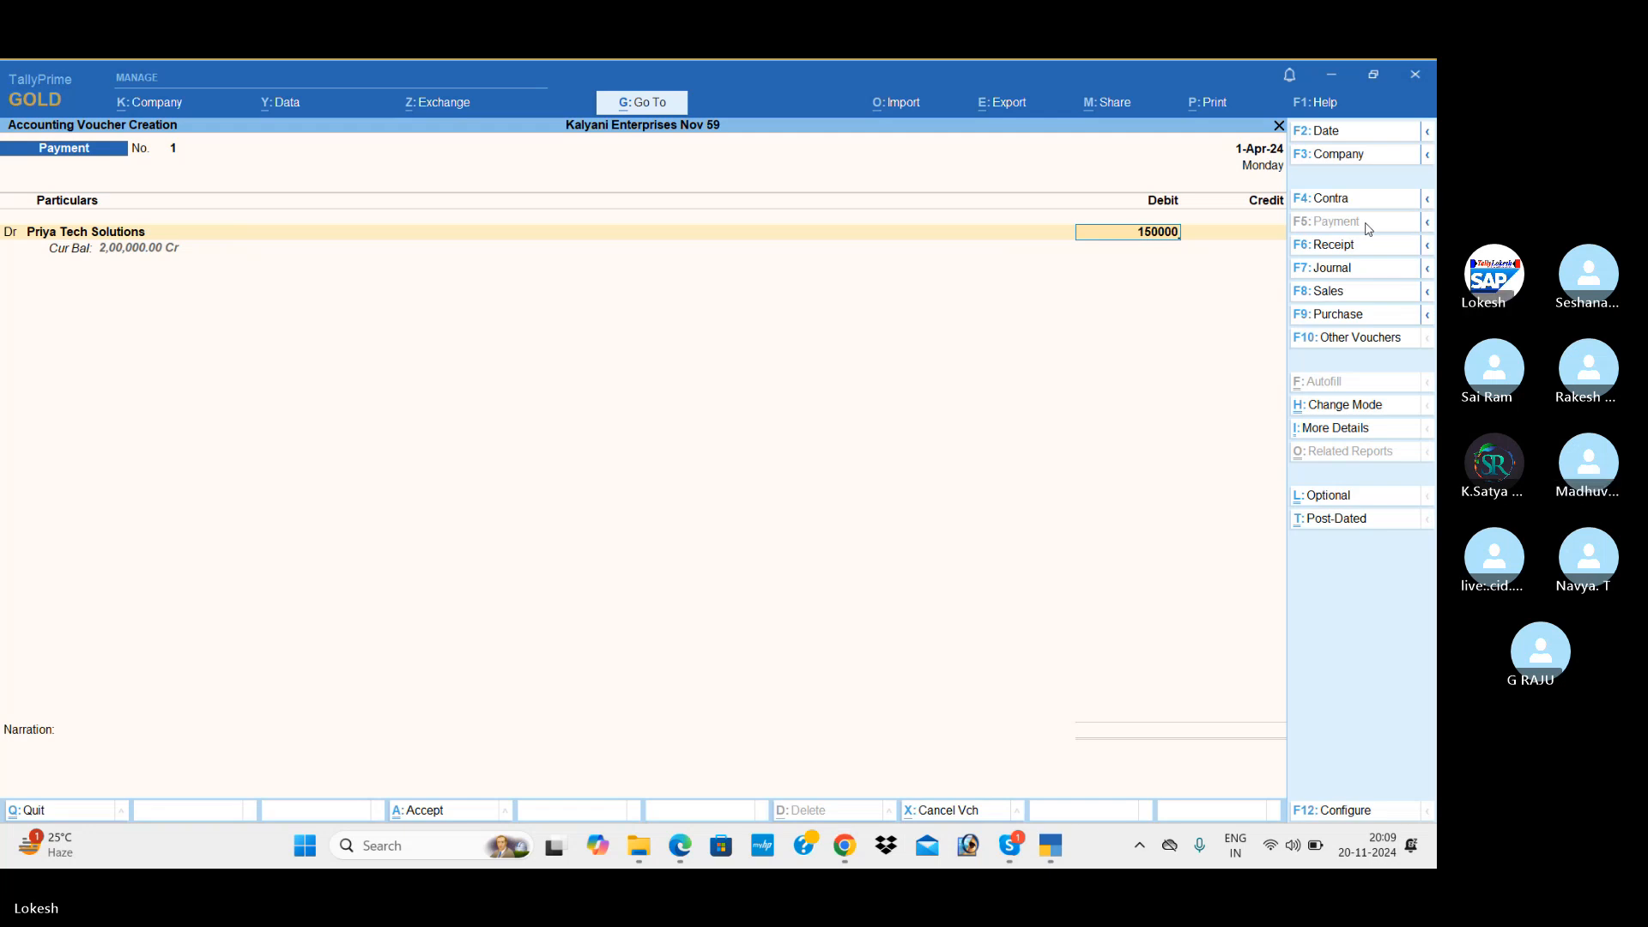
key(Return)
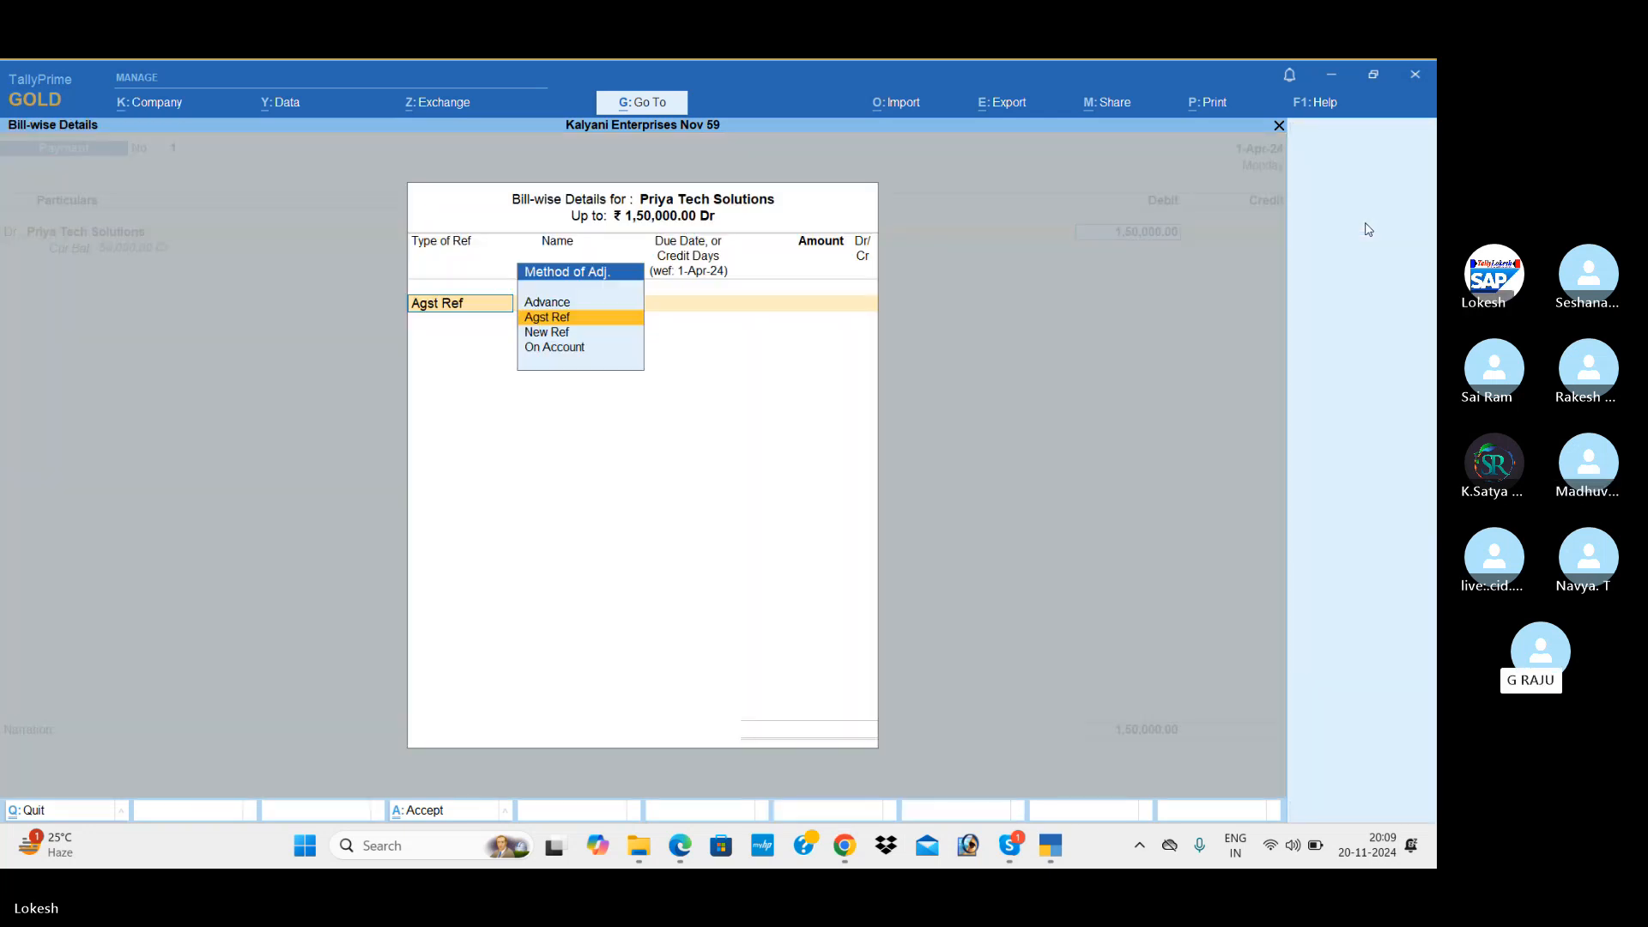
Add an Agst Ref entry for Priya Tech Solutions against Bill No 100 with an amount of 50,000 Dr
key(Return)
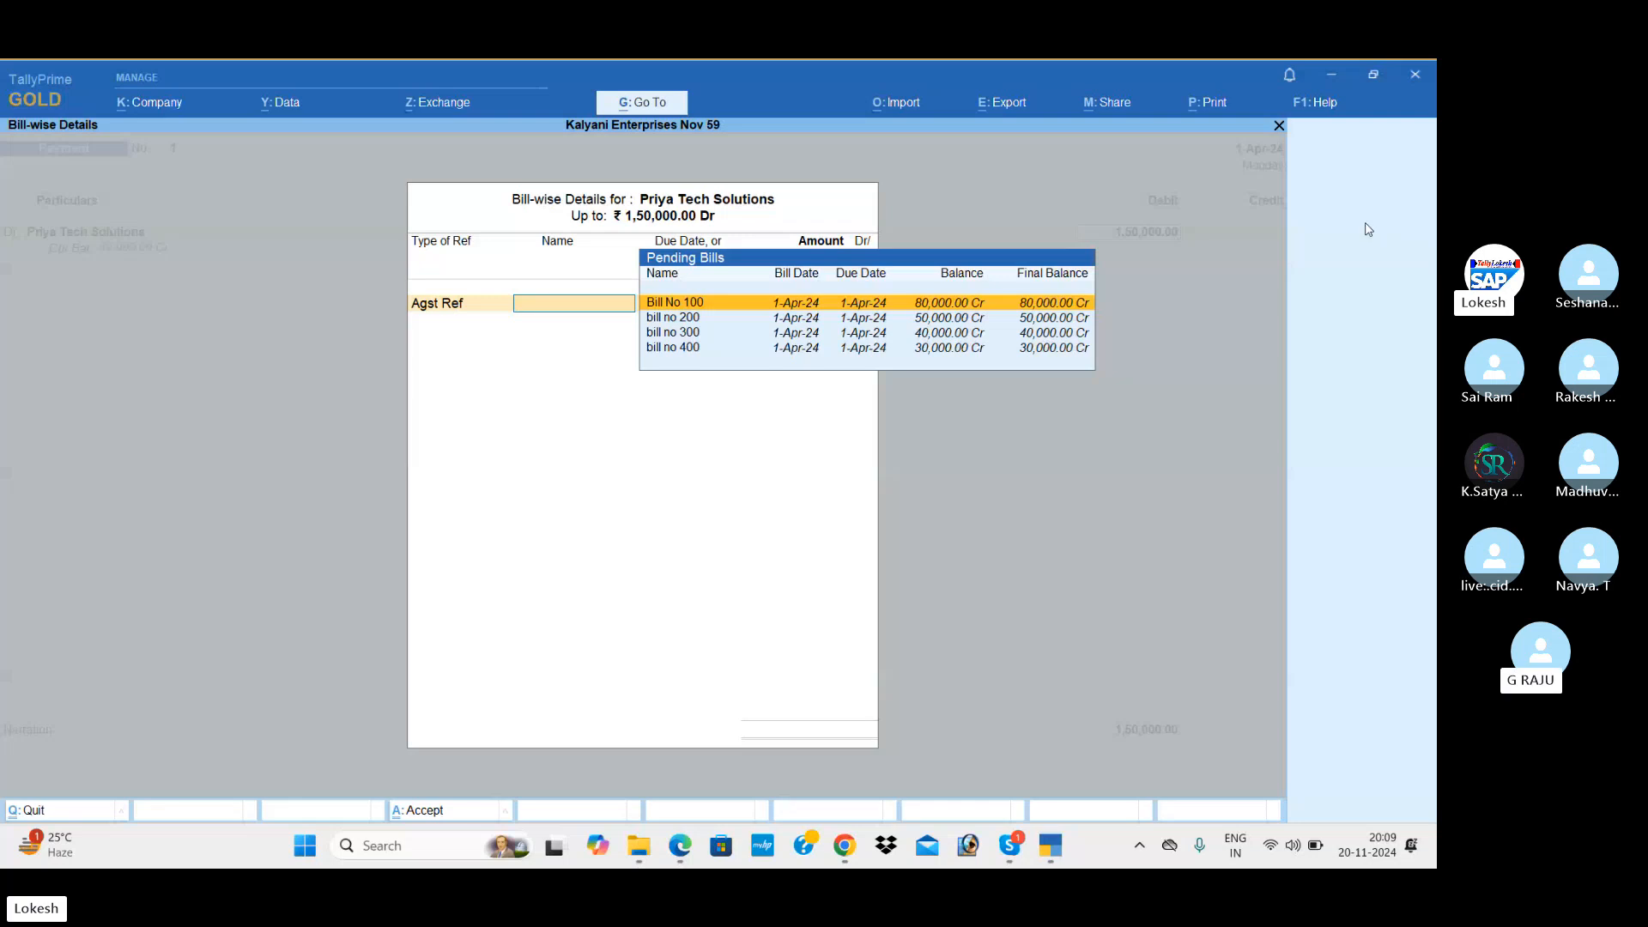
key(Return)
text(50000)
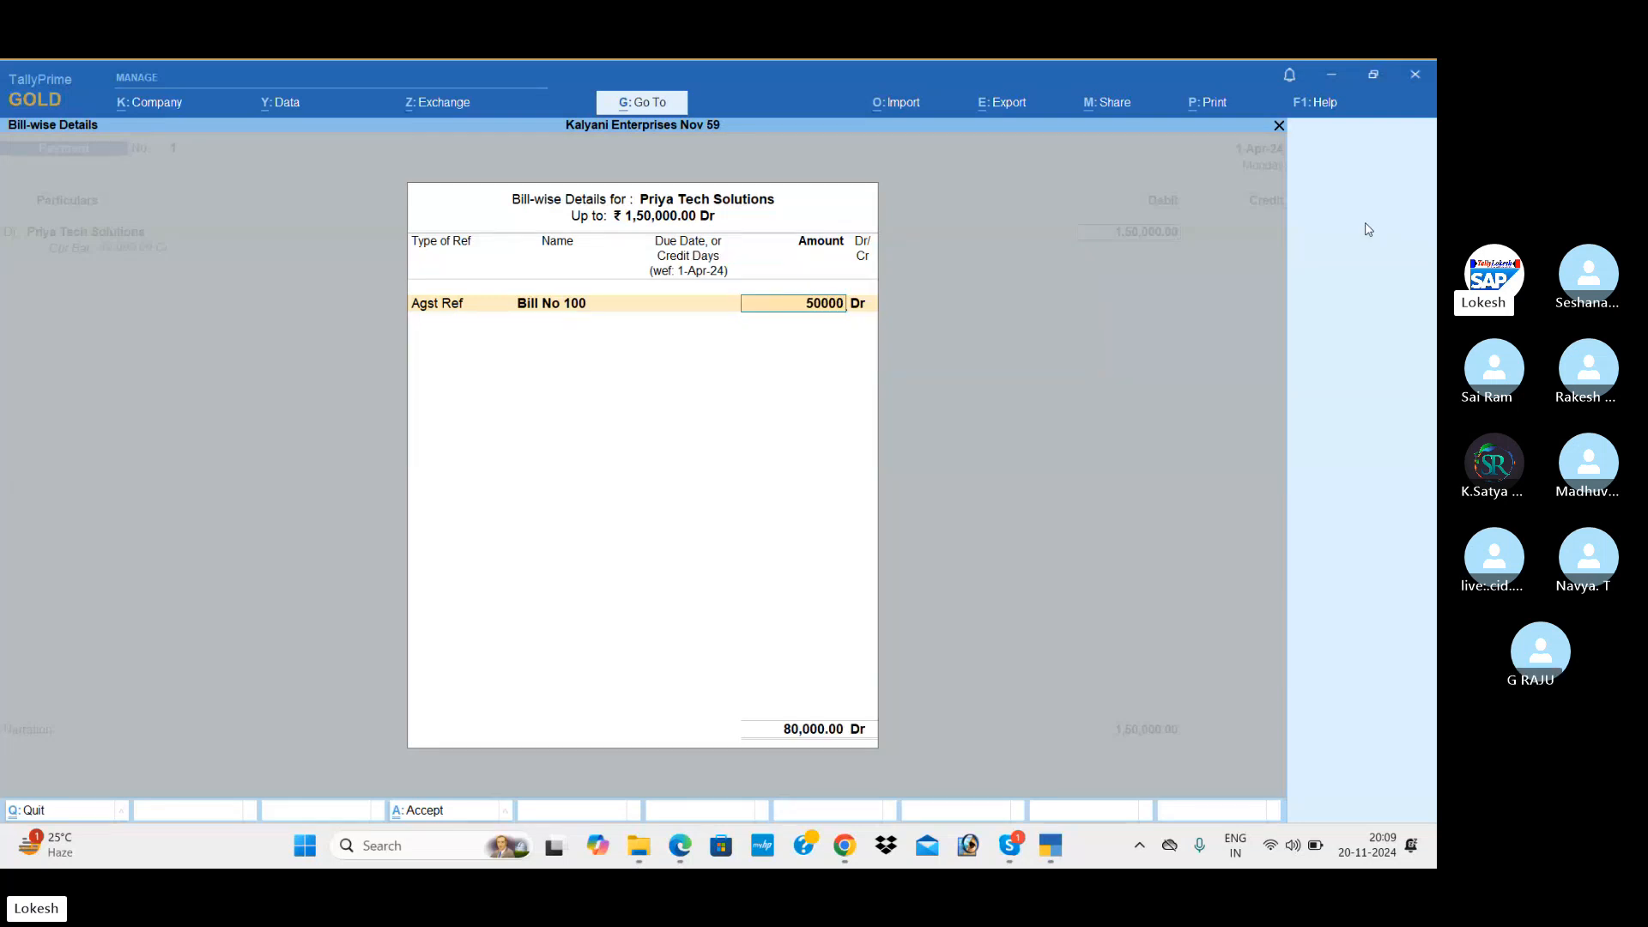
key(Return)
key(Return)
Add an Agst Ref entry for Priya Tech Solutions against bill no 200 with an amount of 30,000 Dr
key(Return)
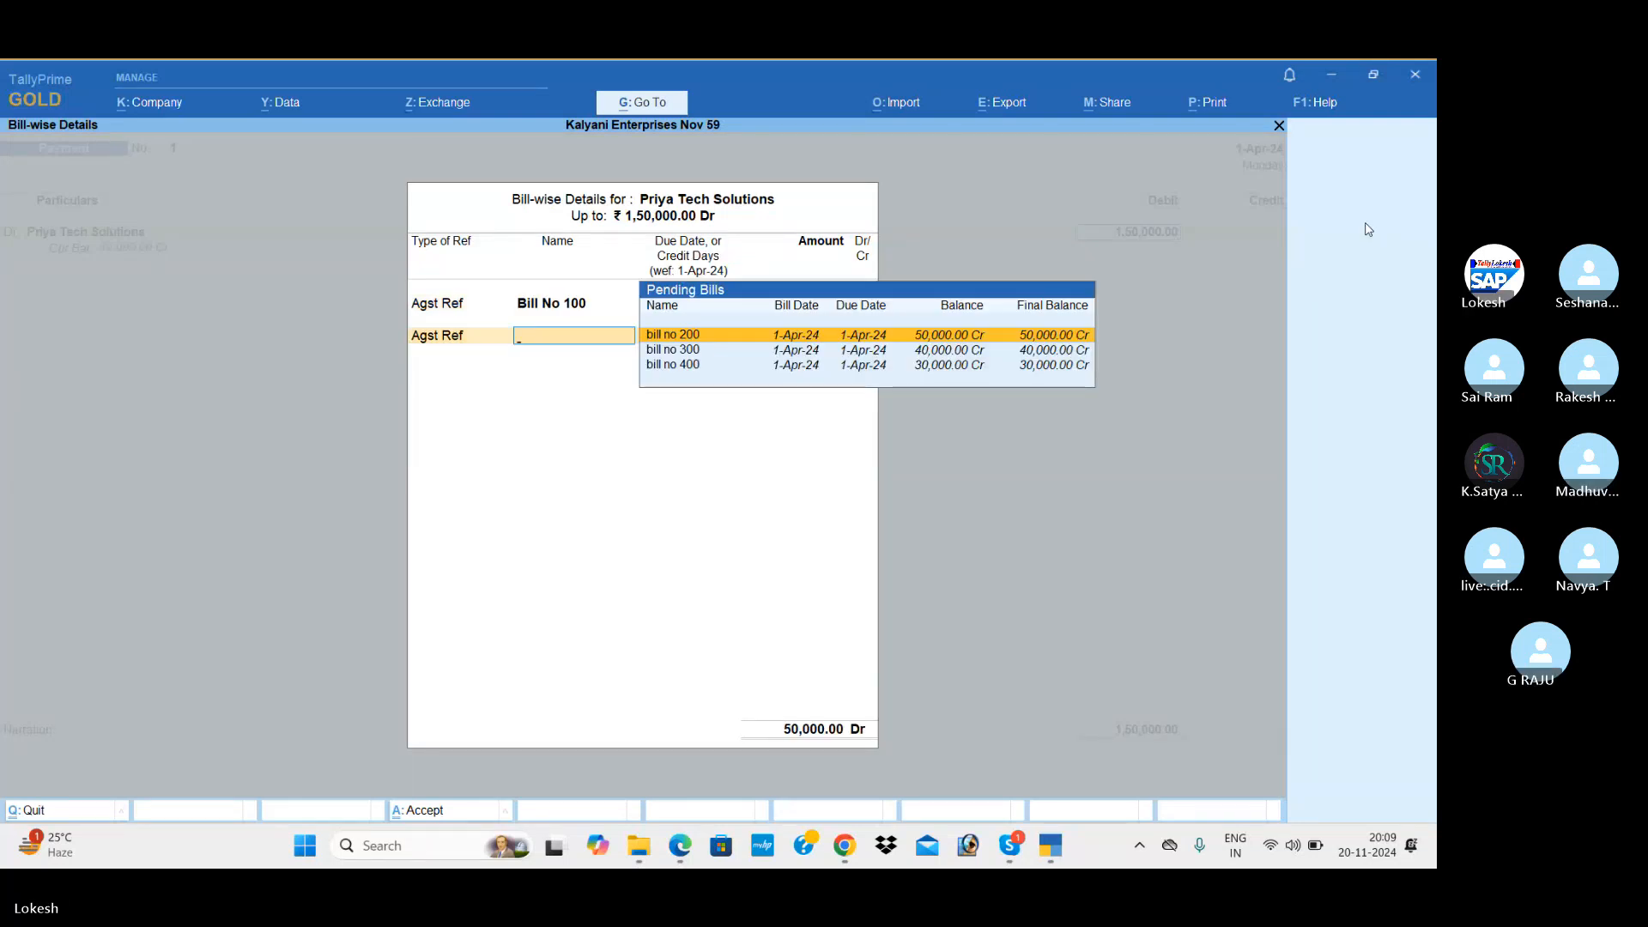
key(Return)
text(30000)
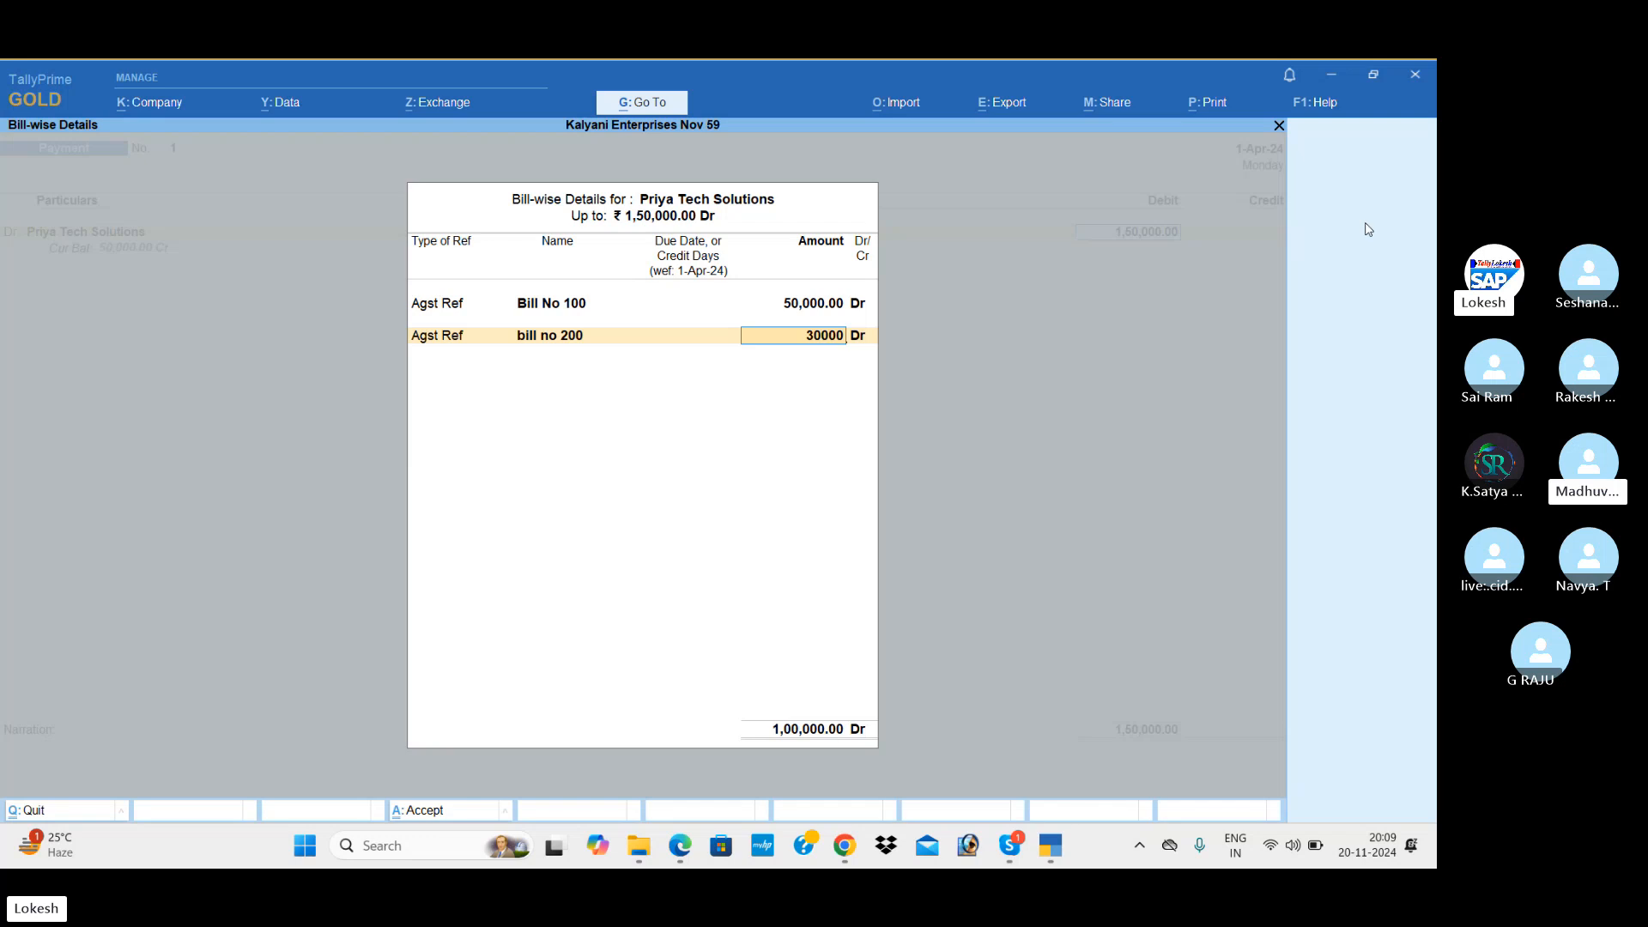
key(Return)
key(Return)
Add an Agst Ref entry for Priya Tech Solutions against bill no 300 with an amount of 40,000 Dr
key(Return)
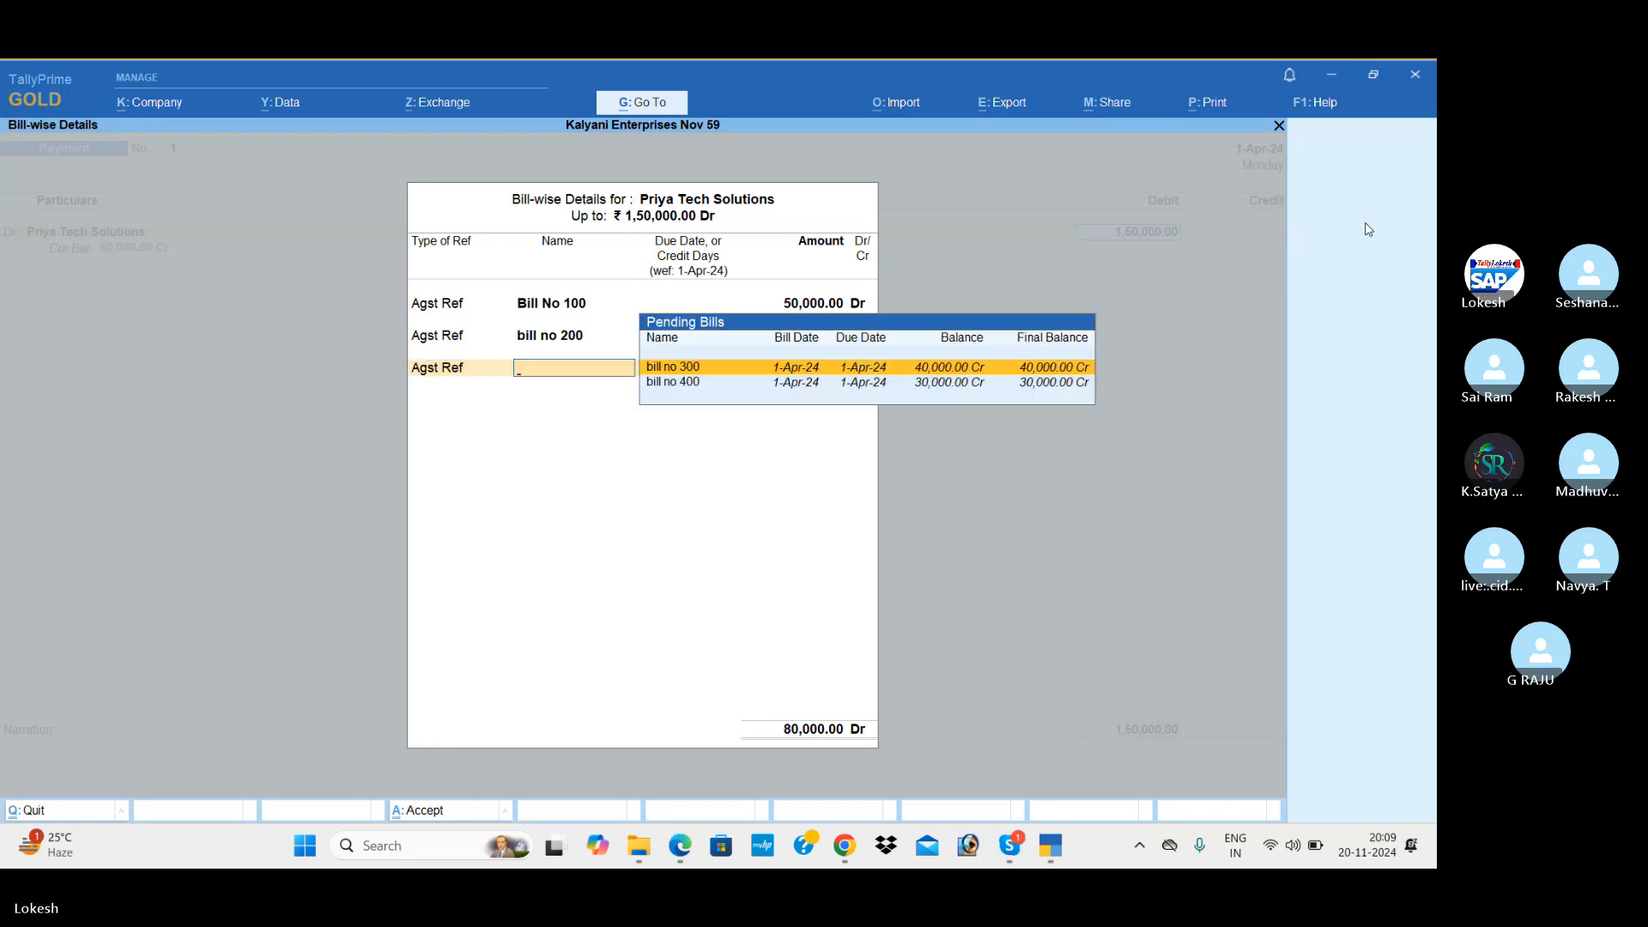
key(Return)
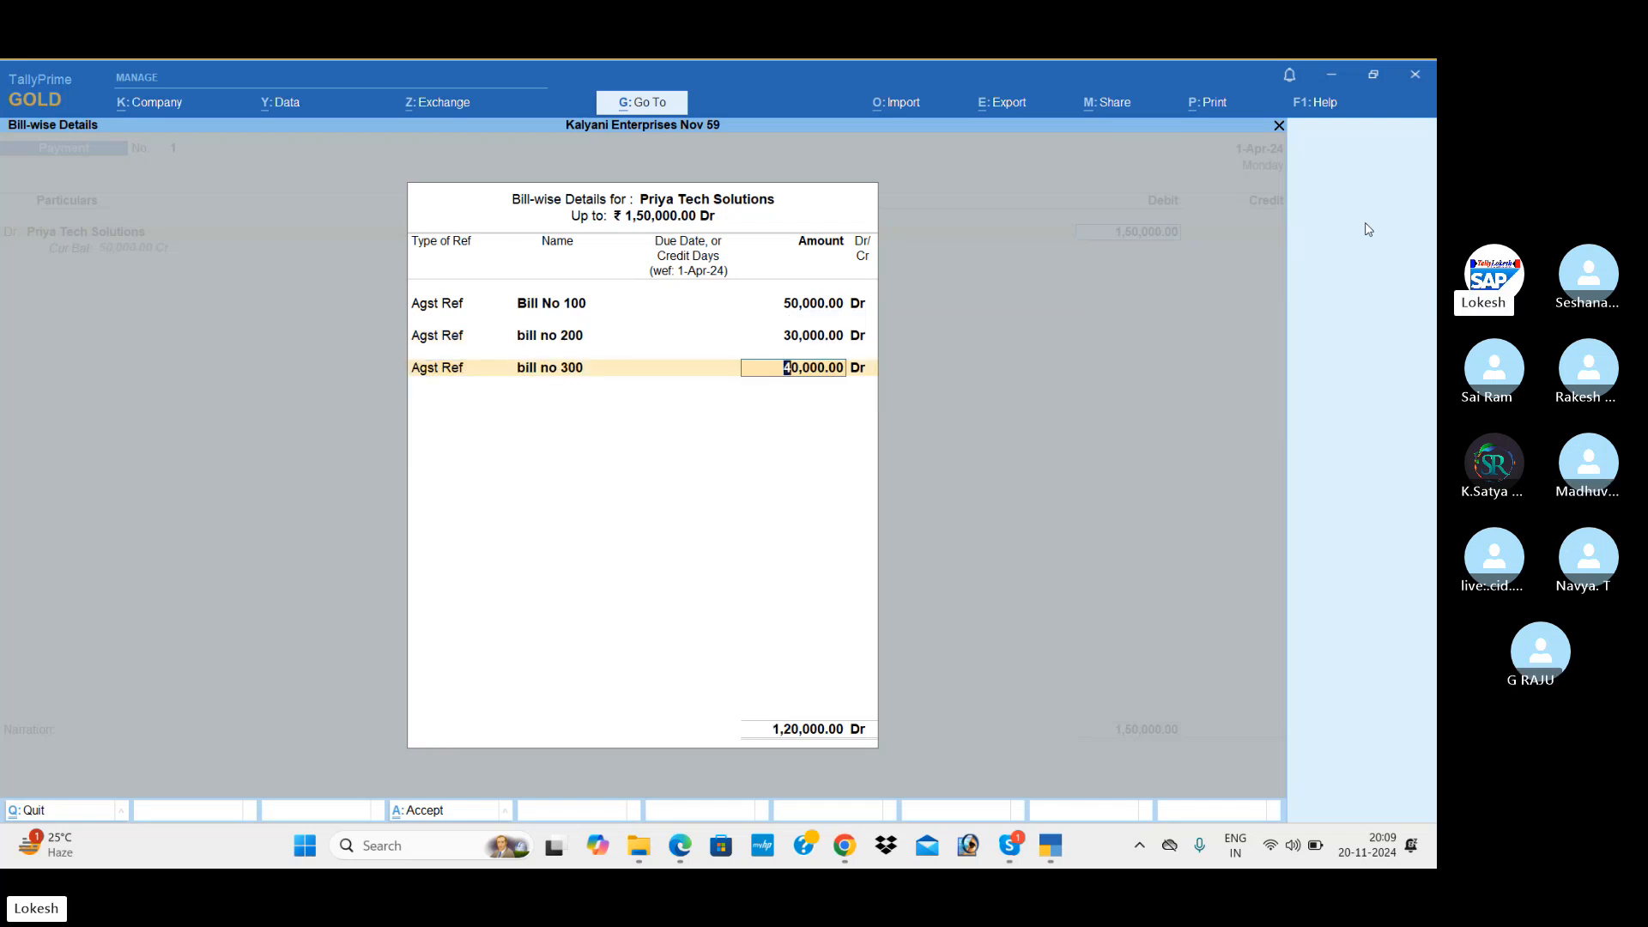
text(40,000)
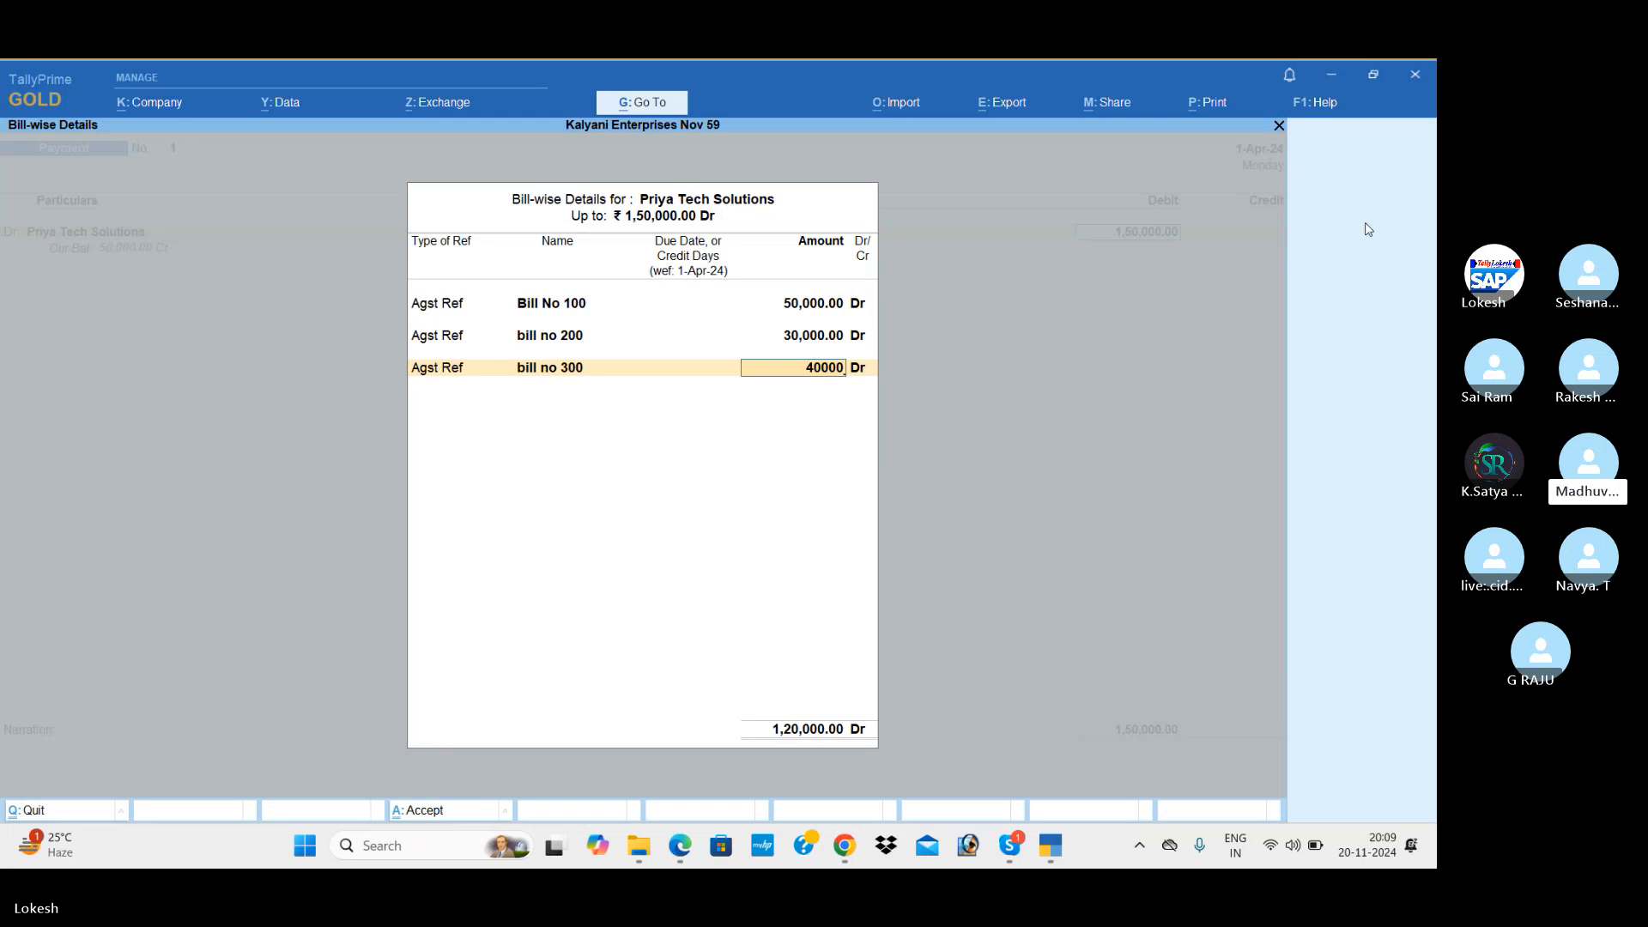
key(Return)
key(Return)
Add an Agst Ref entry for Priya Tech Solutions against bill no 400 for 30,000 Dr and finish the bill-wise details
key(Return)
key(Return)
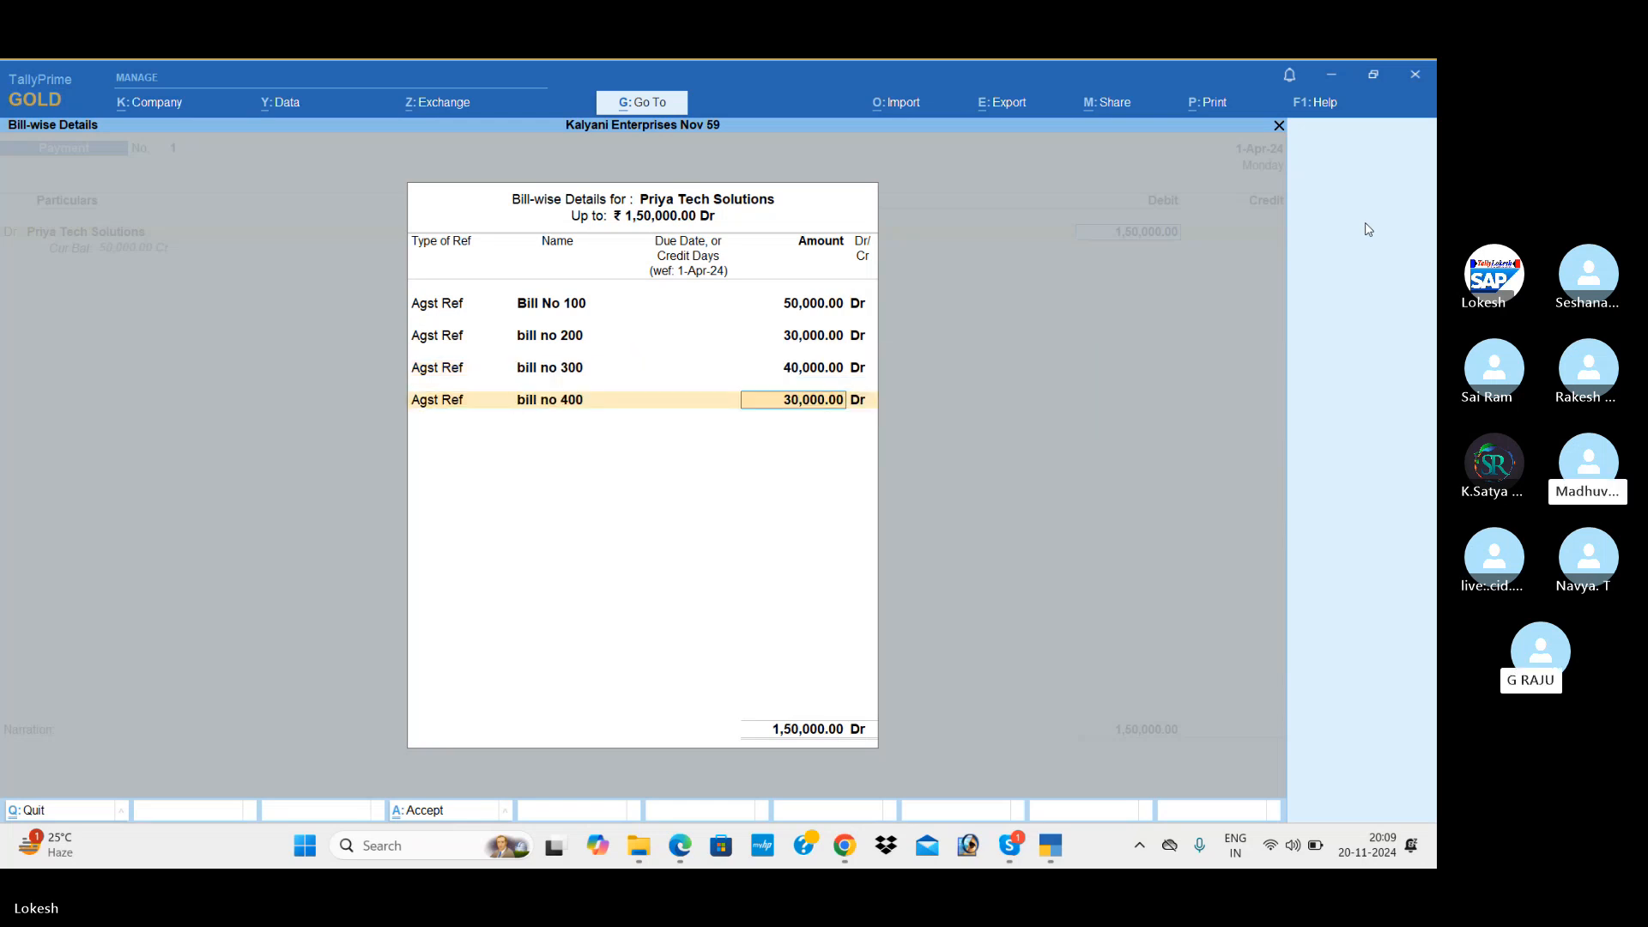
key(Return)
key(Return)
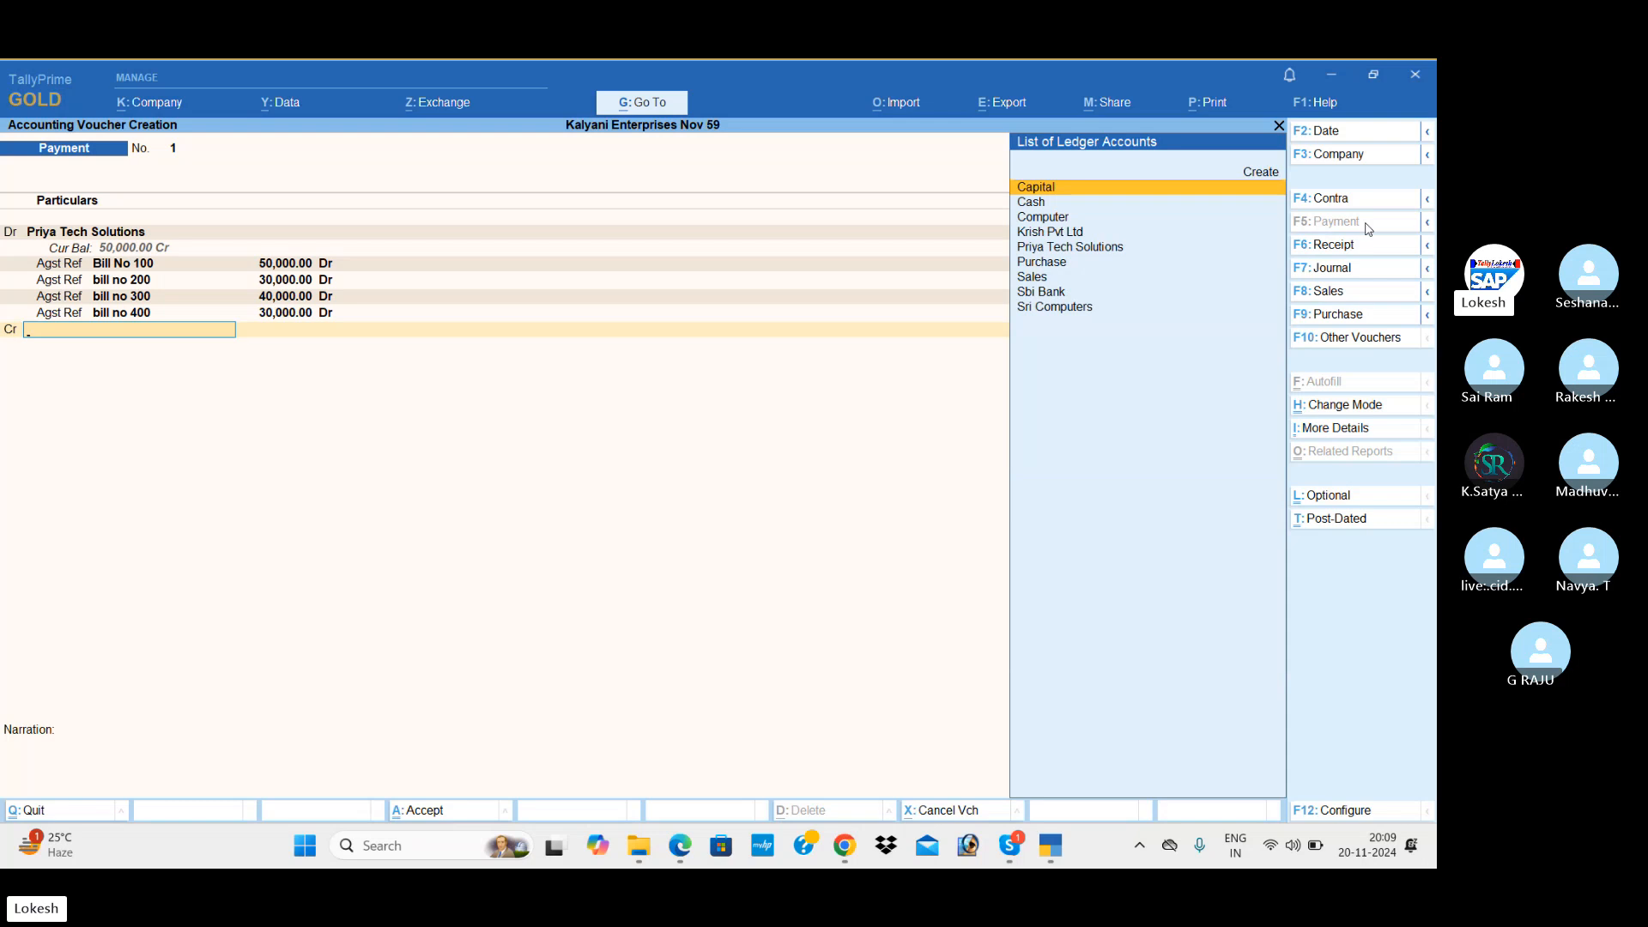
Credit the Cash ledger with 1,50,000 and save the payment voucher with an empty narration
key(Down)
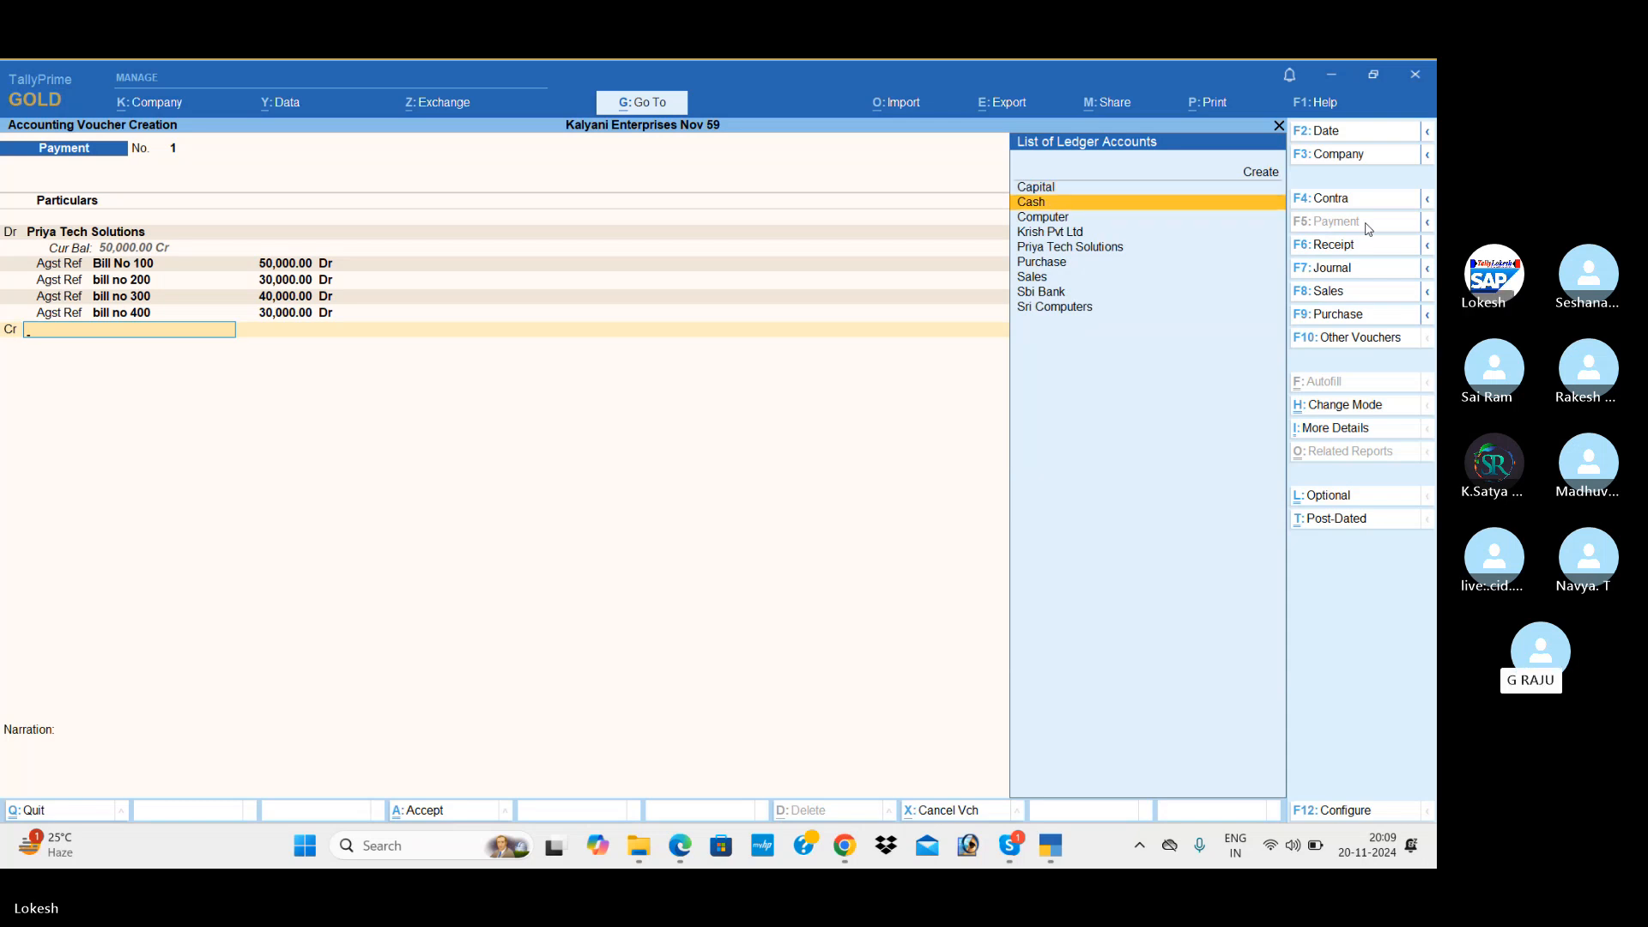
key(Return)
key(Return)
key(Return)
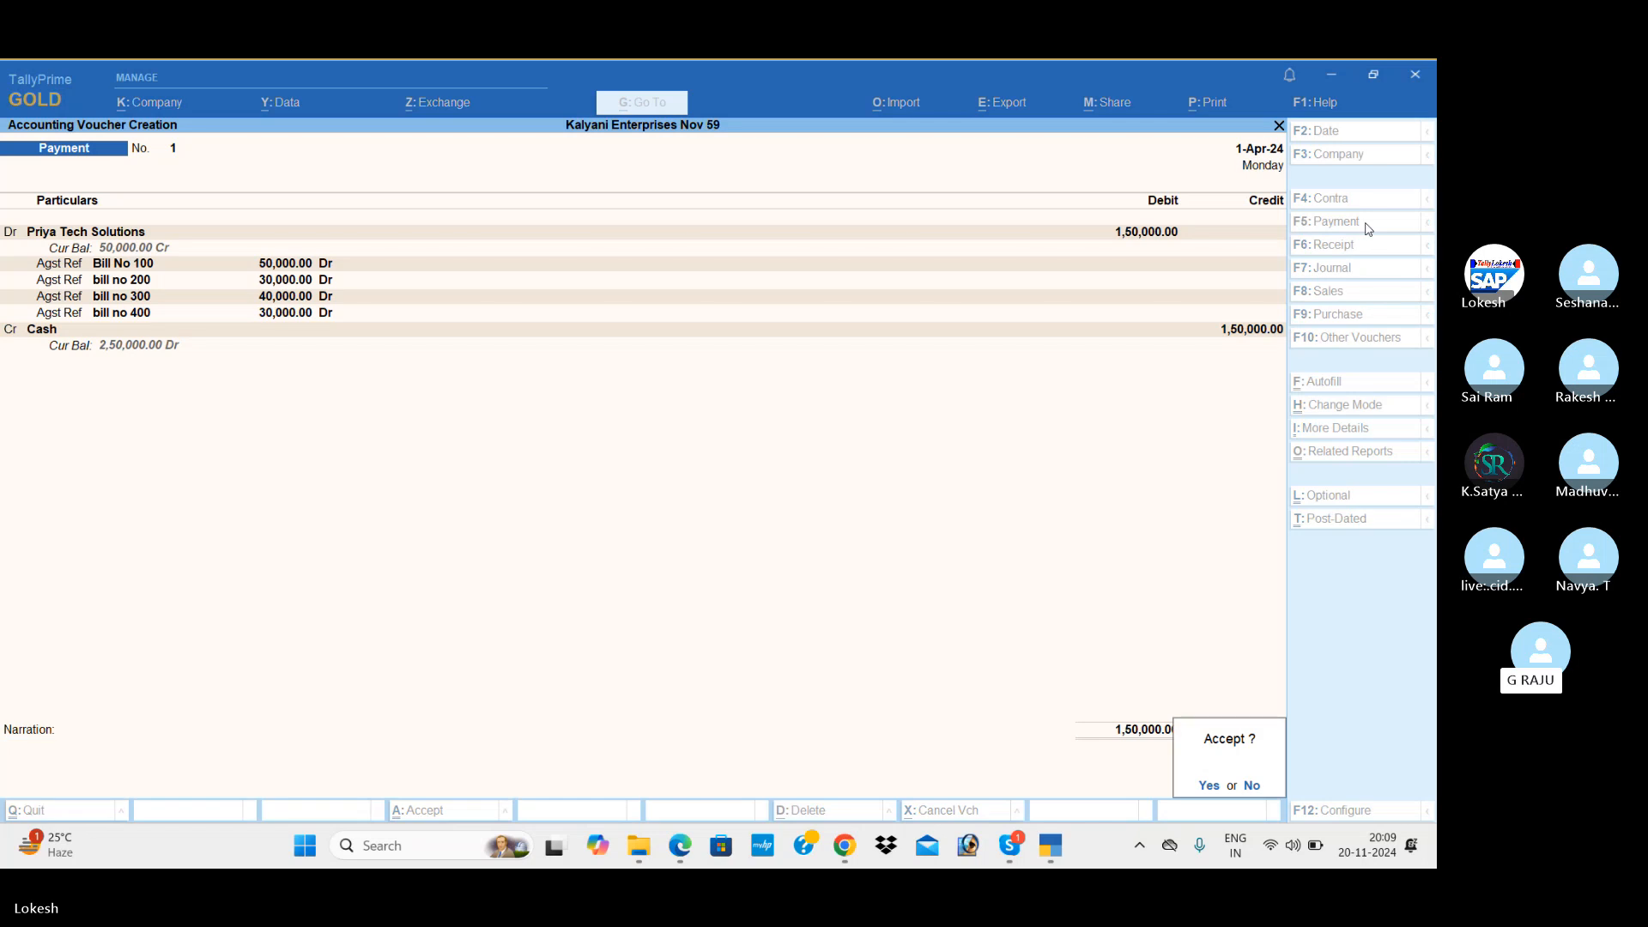
key(Return)
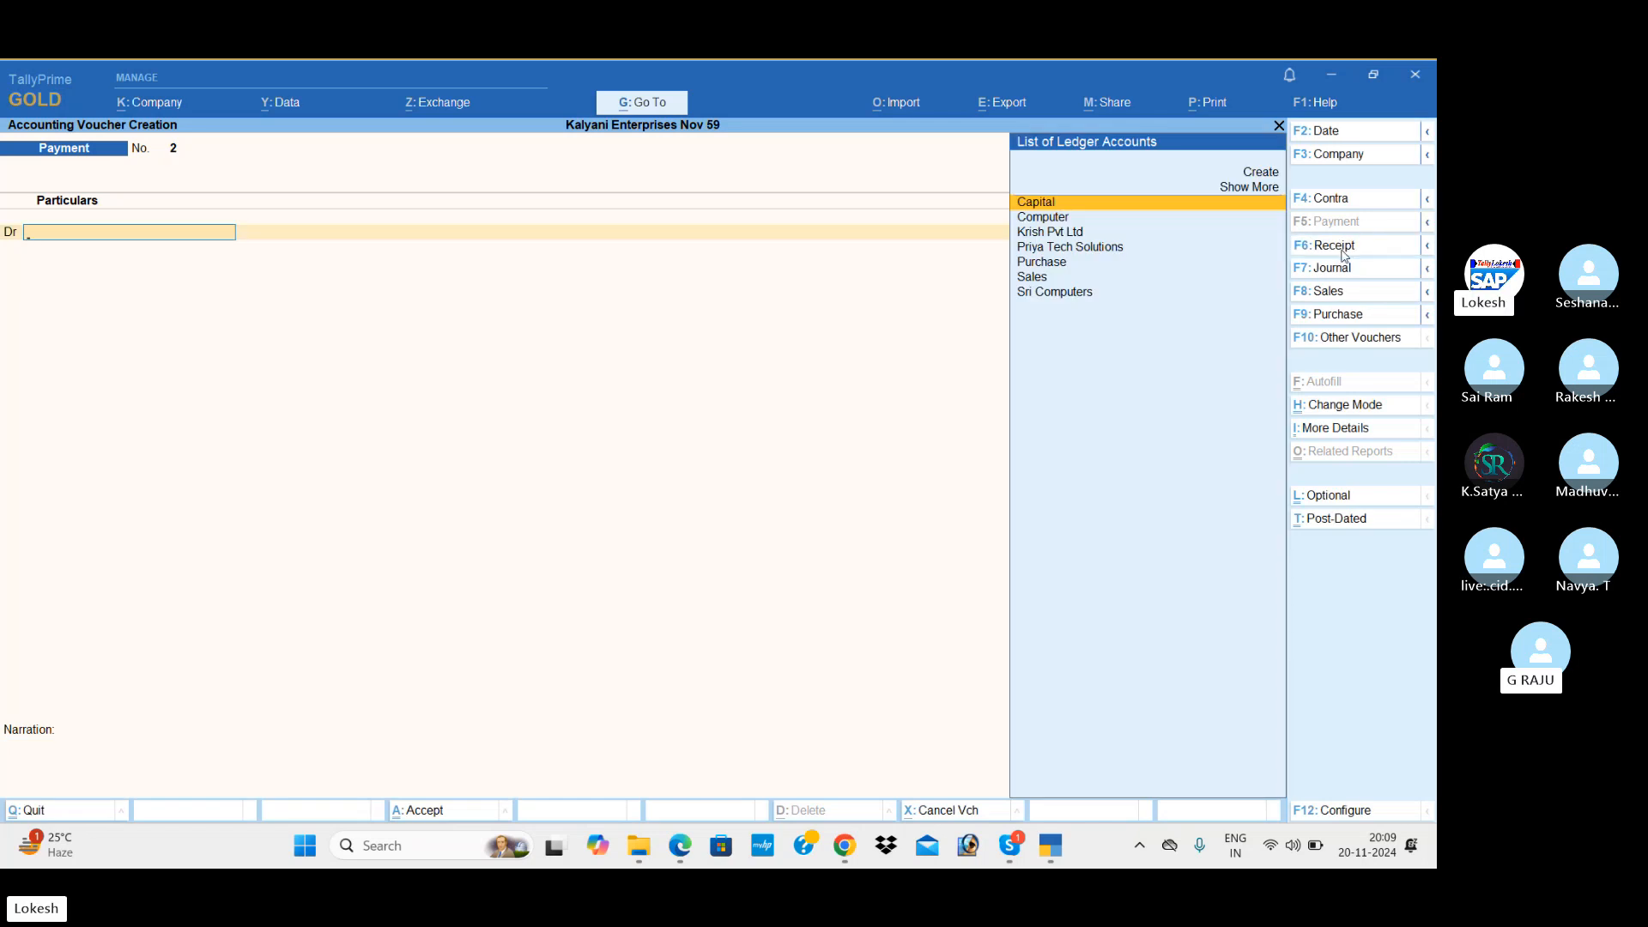
Start a receipt voucher and credit Krish Pvt Ltd with 2,20,000
click(1342, 250)
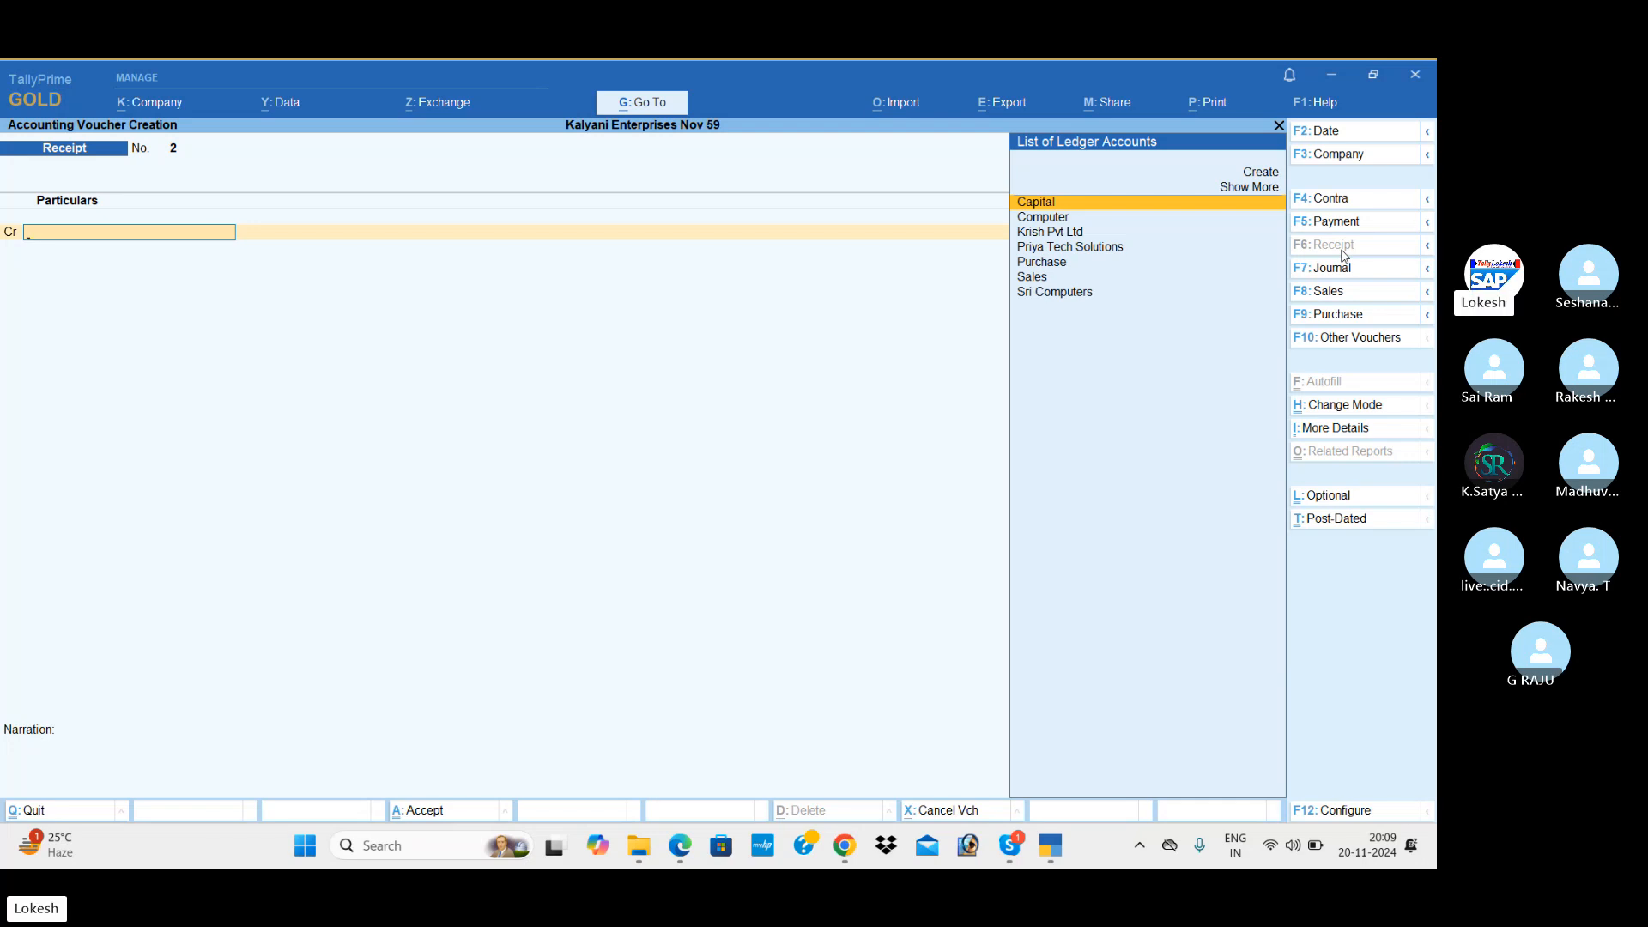
text(Kr)
key(Return)
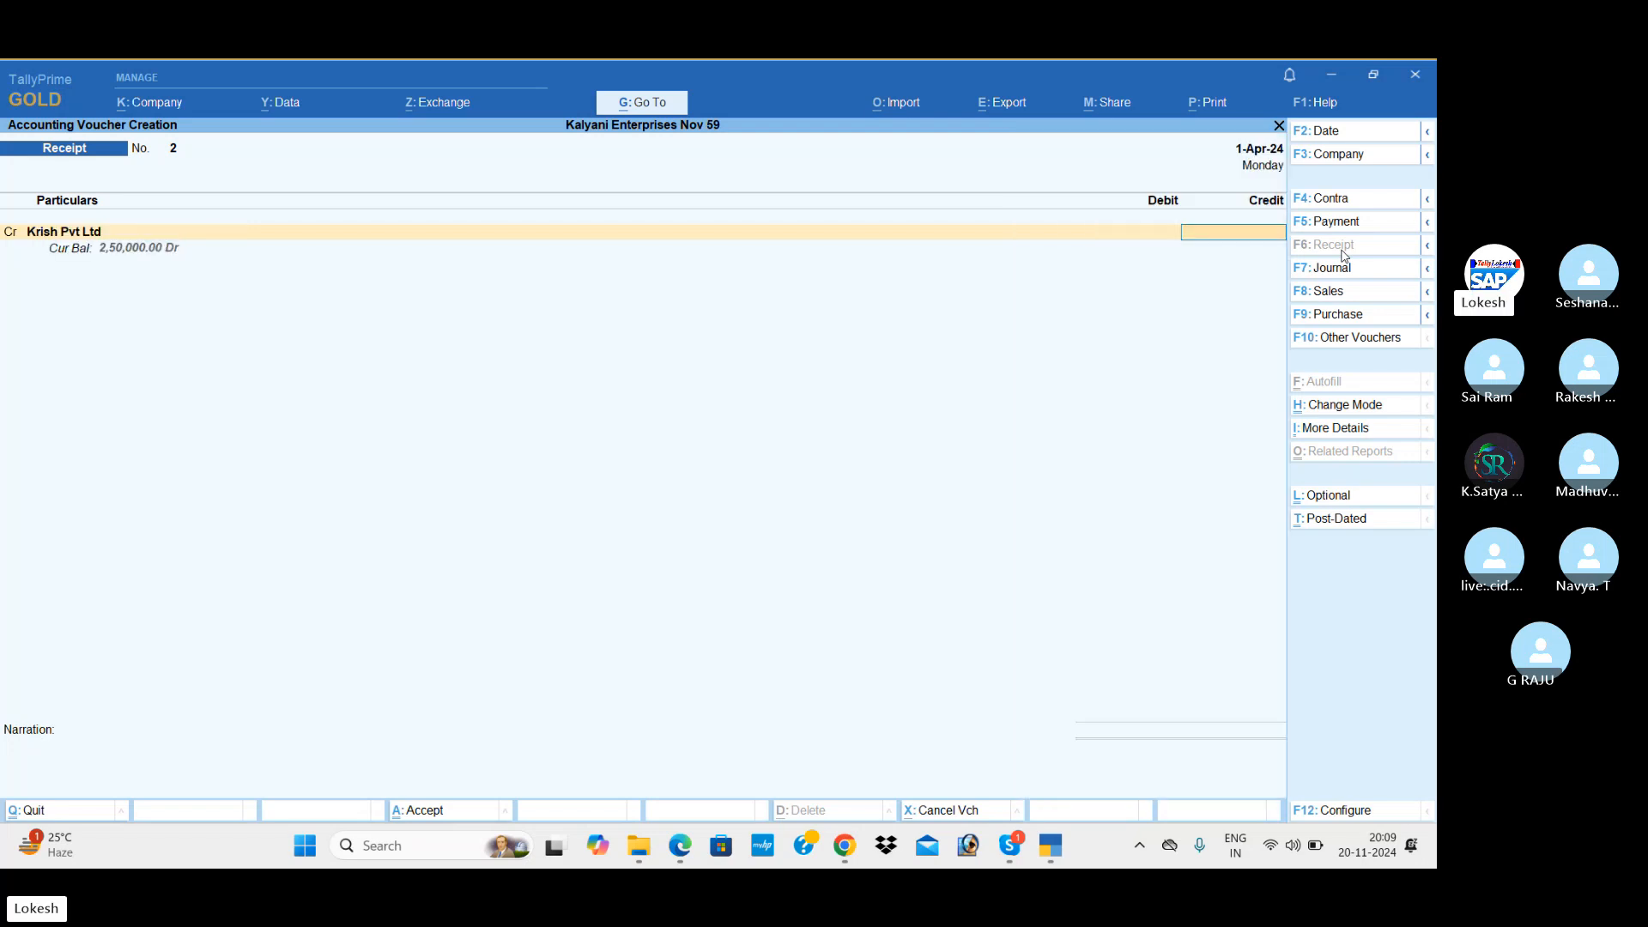
text(220000)
key(Return)
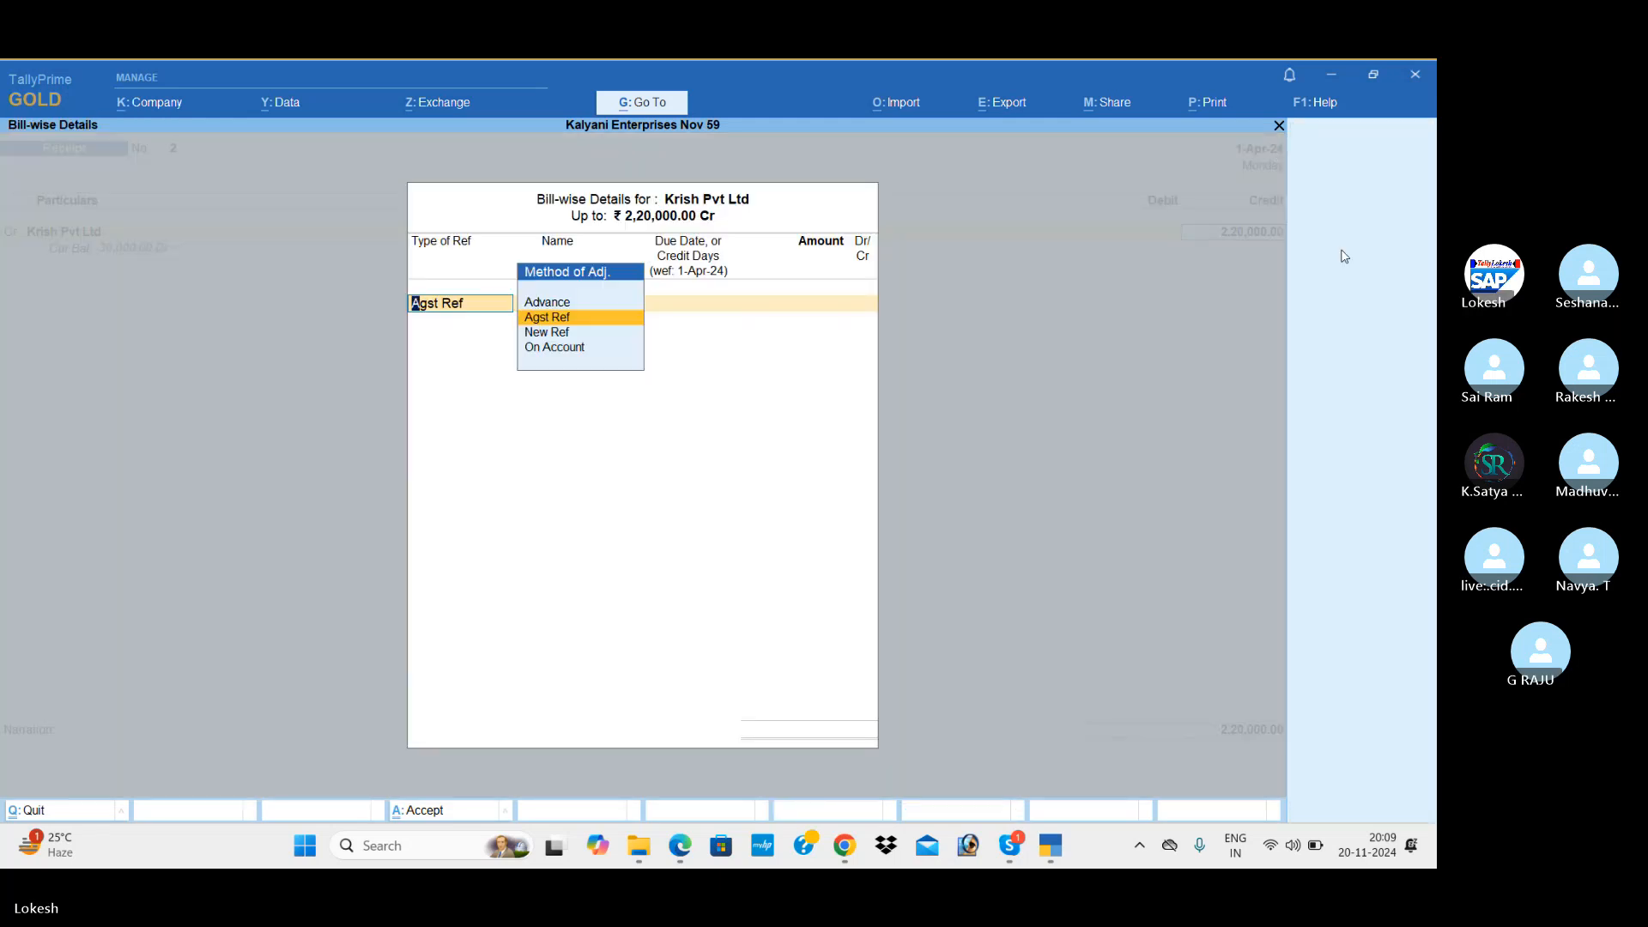
Add an Agst Ref entry for Krish Pvt Ltd against Bill No 201 with an amount of 80,000 Cr
key(Return)
key(Return)
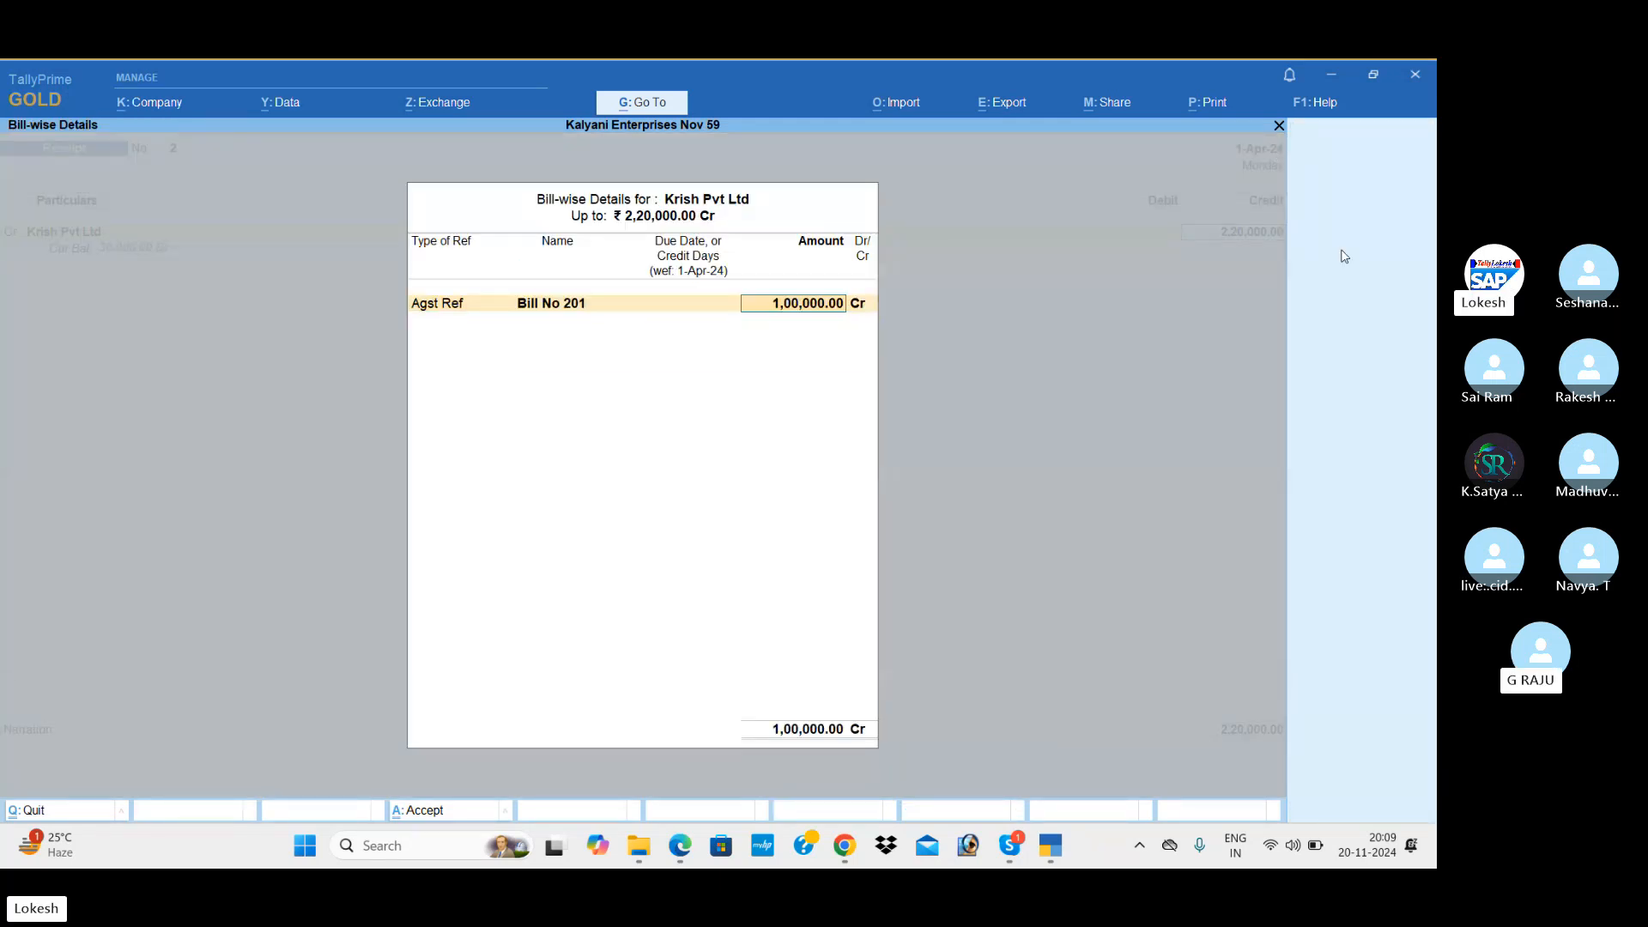
text(80,00)
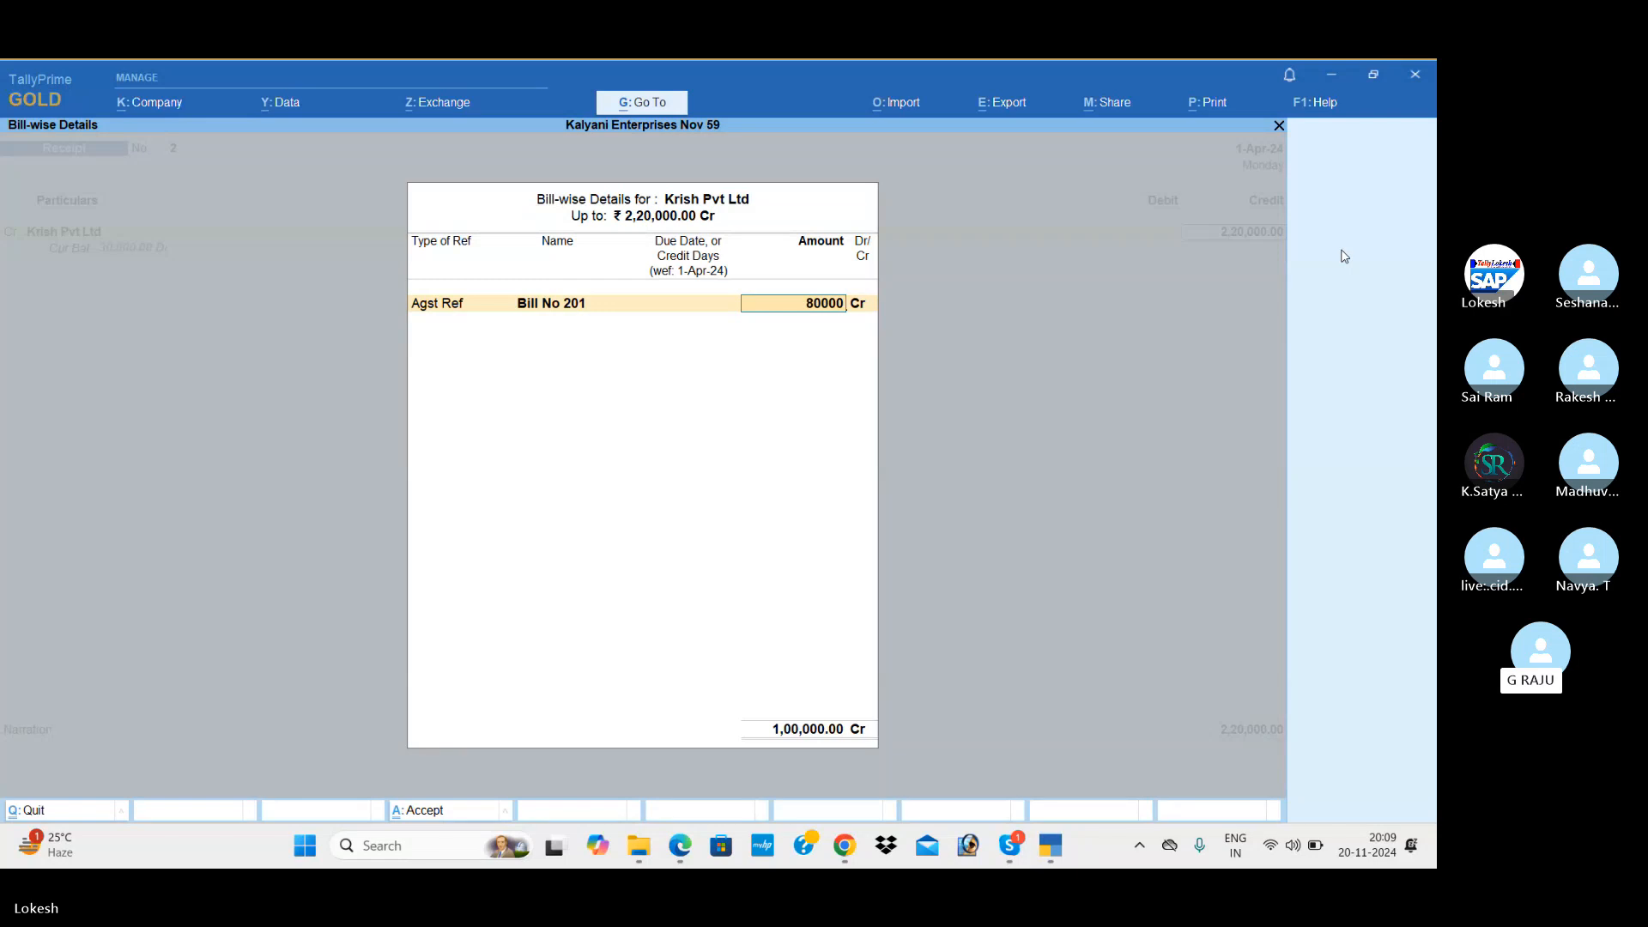
key(Return)
key(Return)
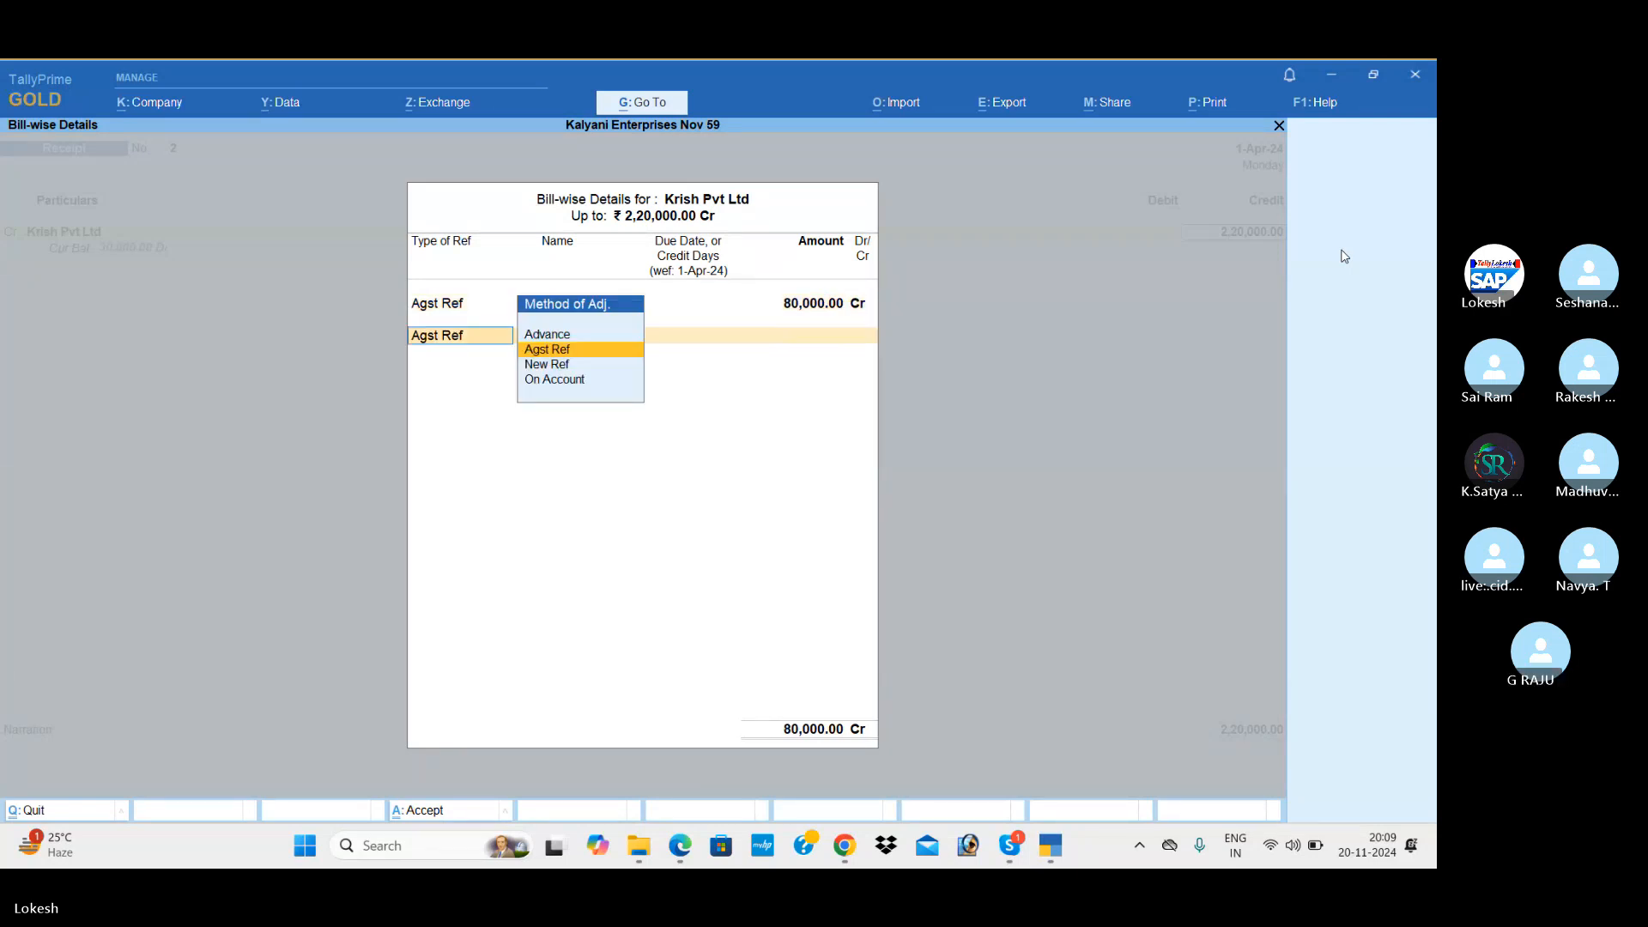
Add an Agst Ref entry for Krish Pvt Ltd against Bill No 202 with an amount of 40,000 Cr
key(Return)
key(Return)
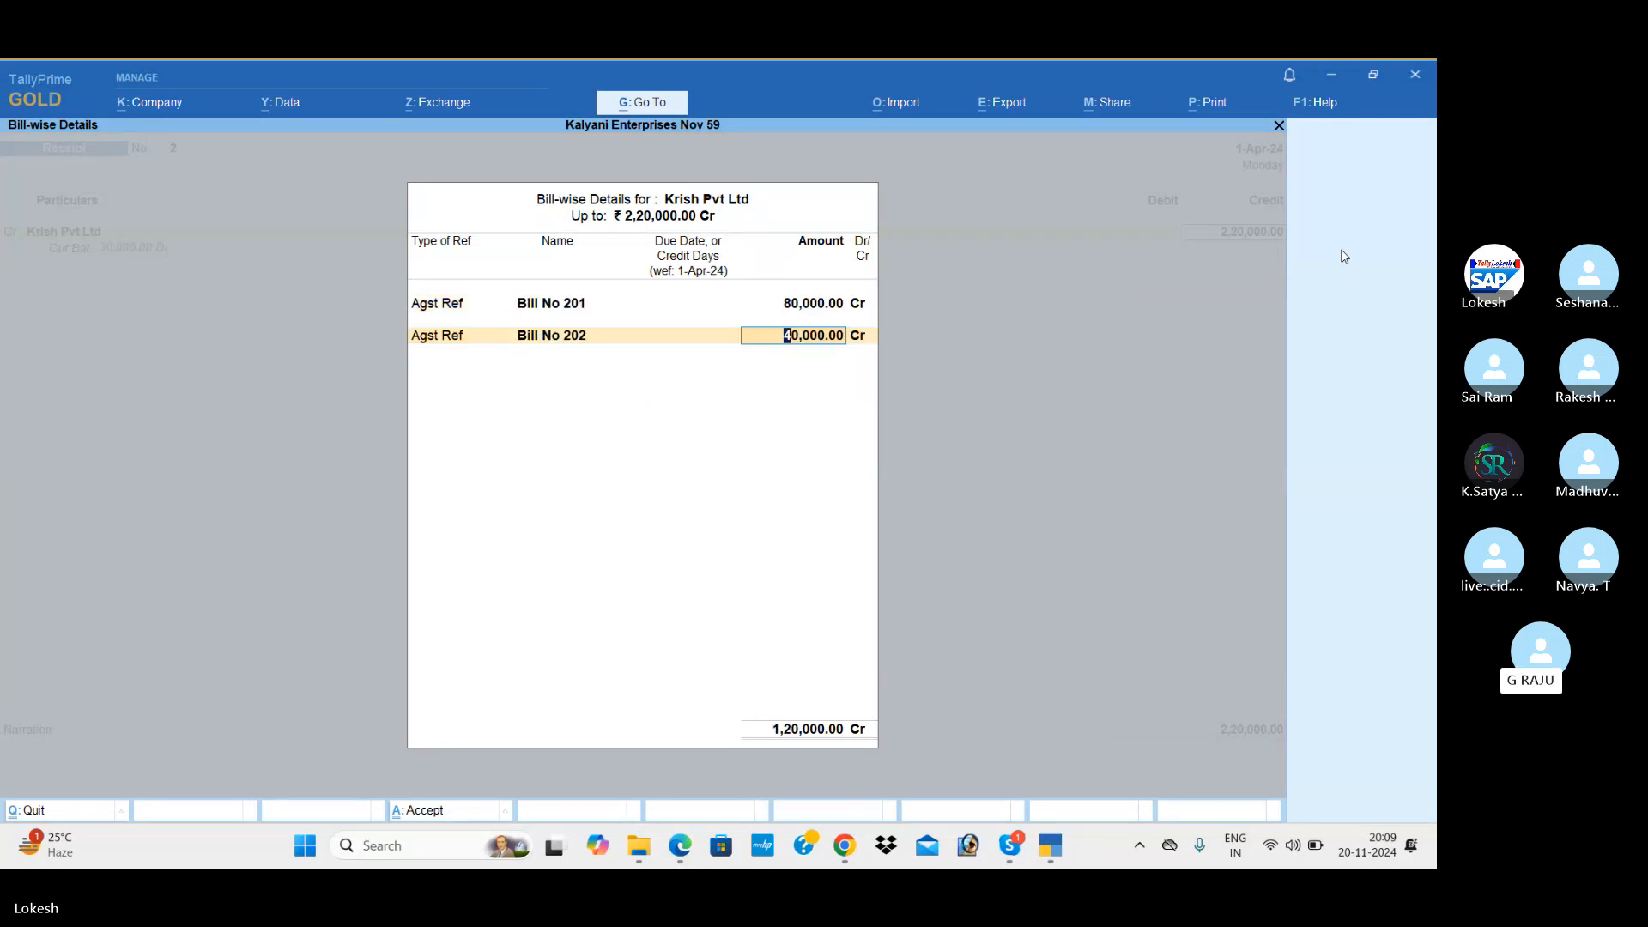
key(Return)
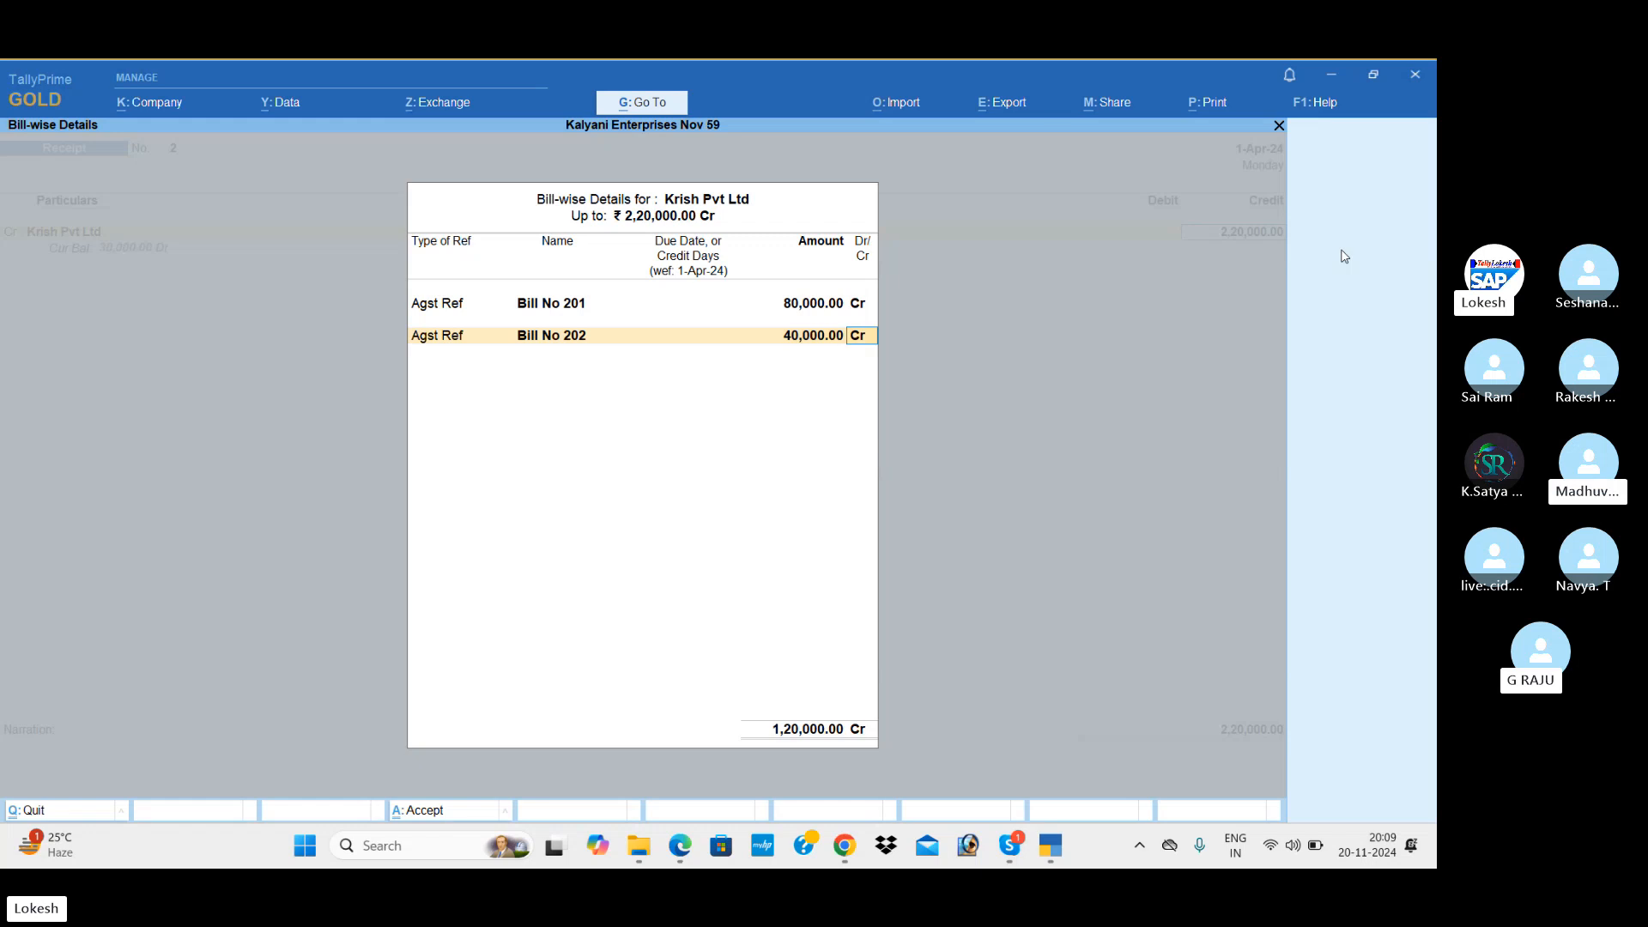
key(Return)
Add an Agst Ref entry for Krish Pvt Ltd against bill no 203 with an amount of 50,000 Cr
key(Return)
key(Return)
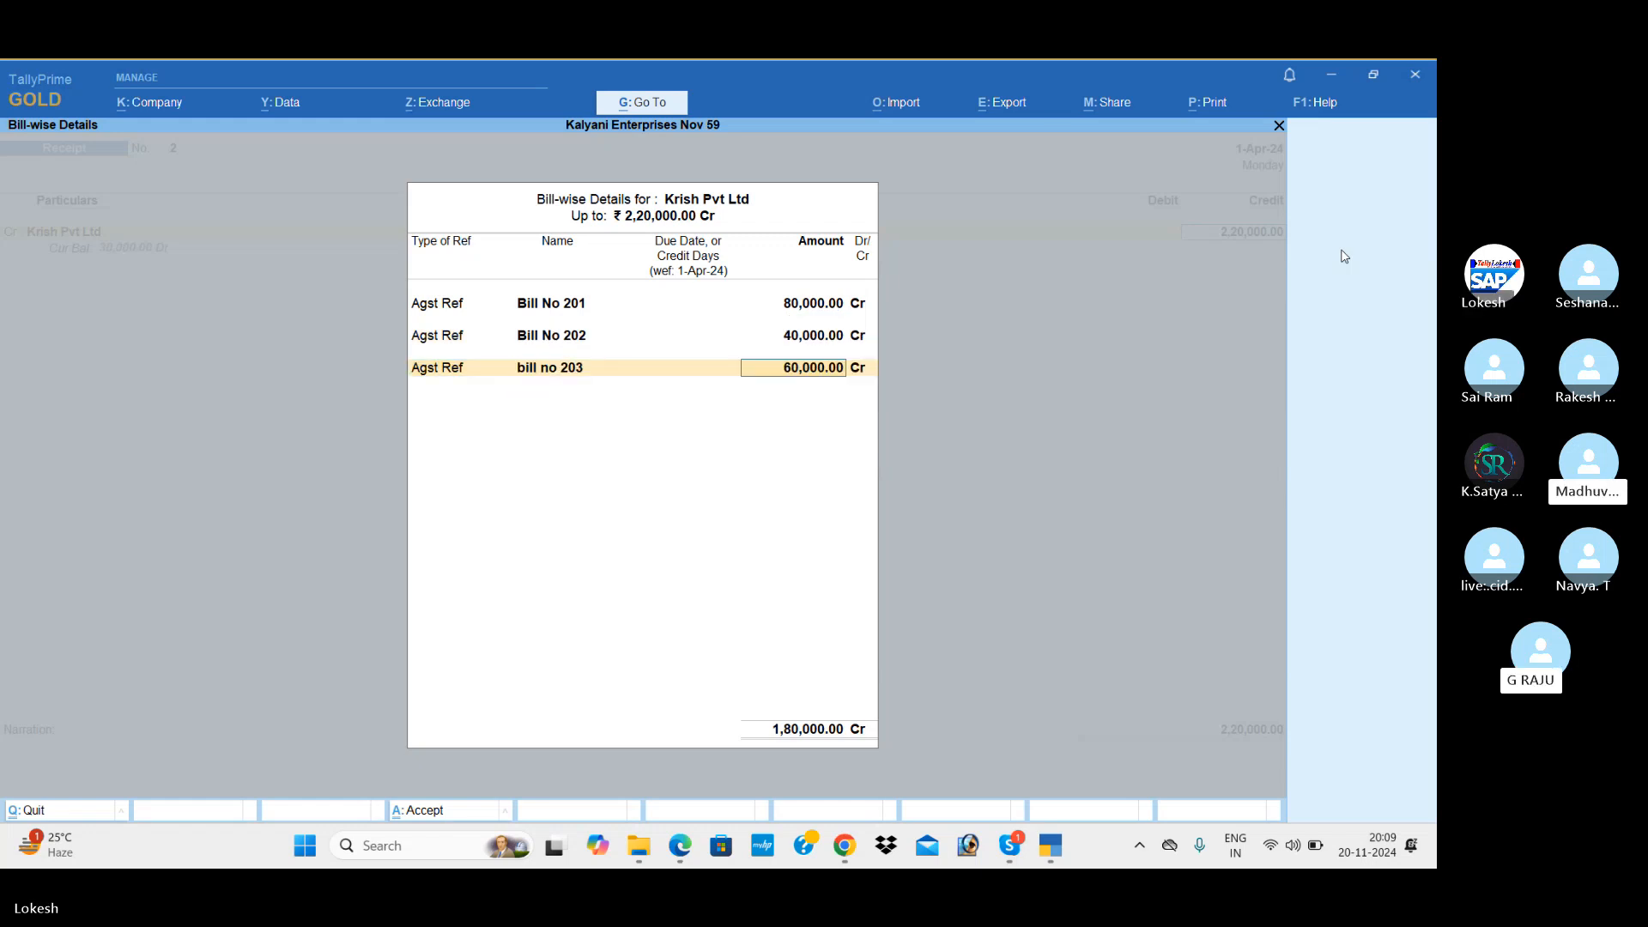
text(50,000)
key(Return)
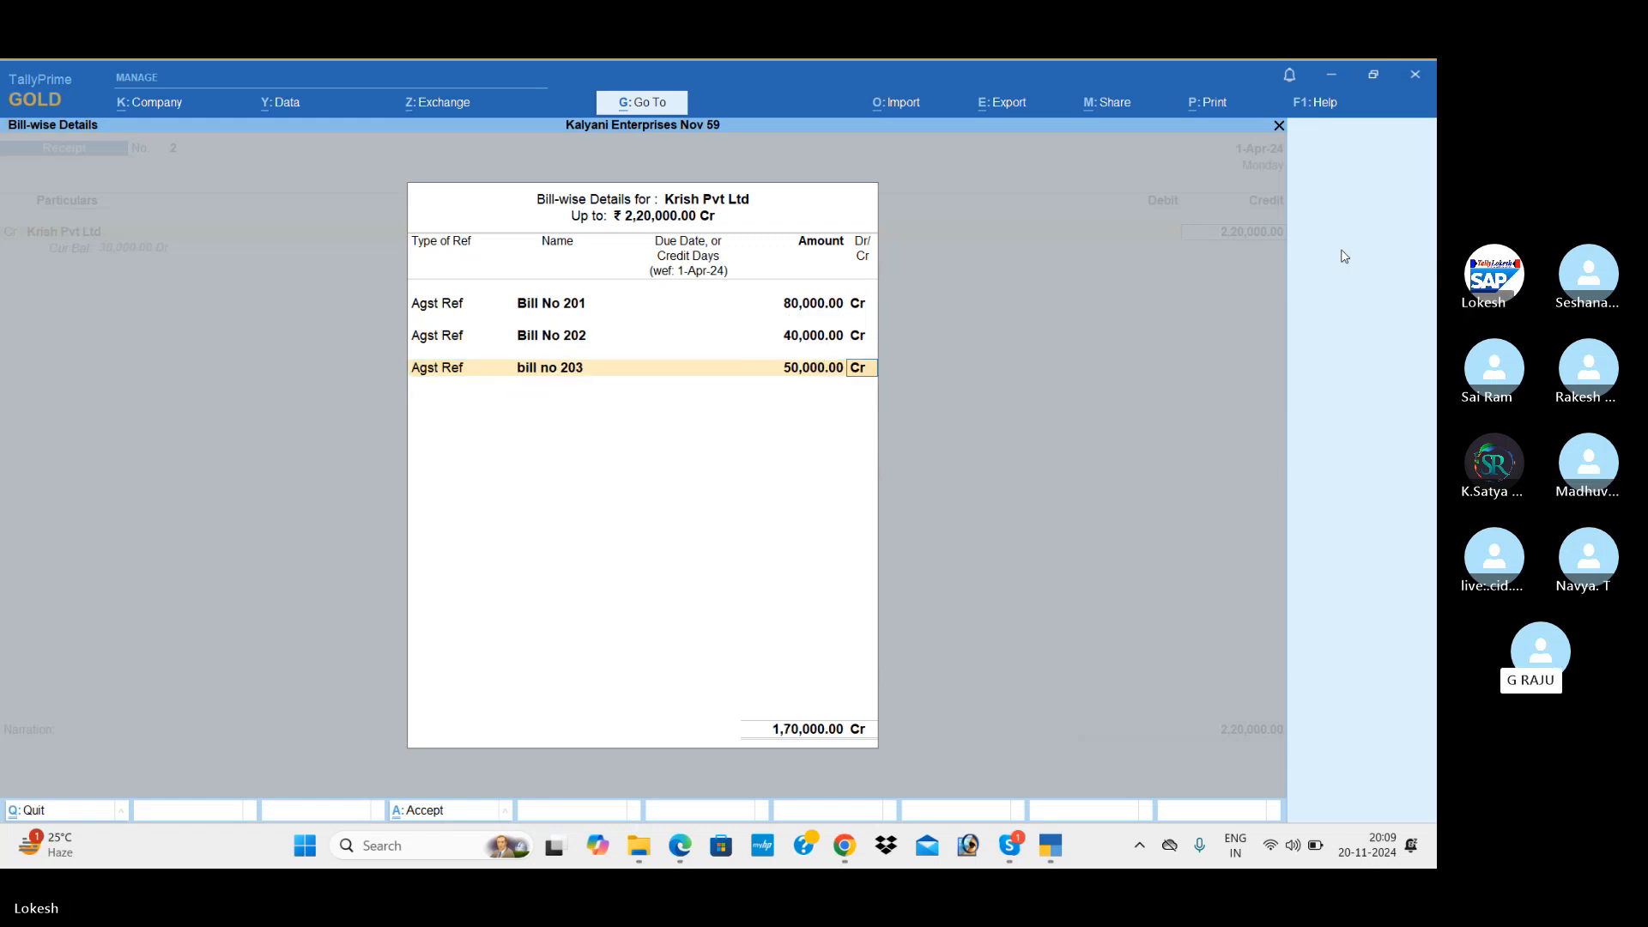
key(Return)
Add an Agst Ref entry for Krish Pvt Ltd against bill no 204 for 50,000 Cr and finish the bill-wise details
key(Return)
key(Return)
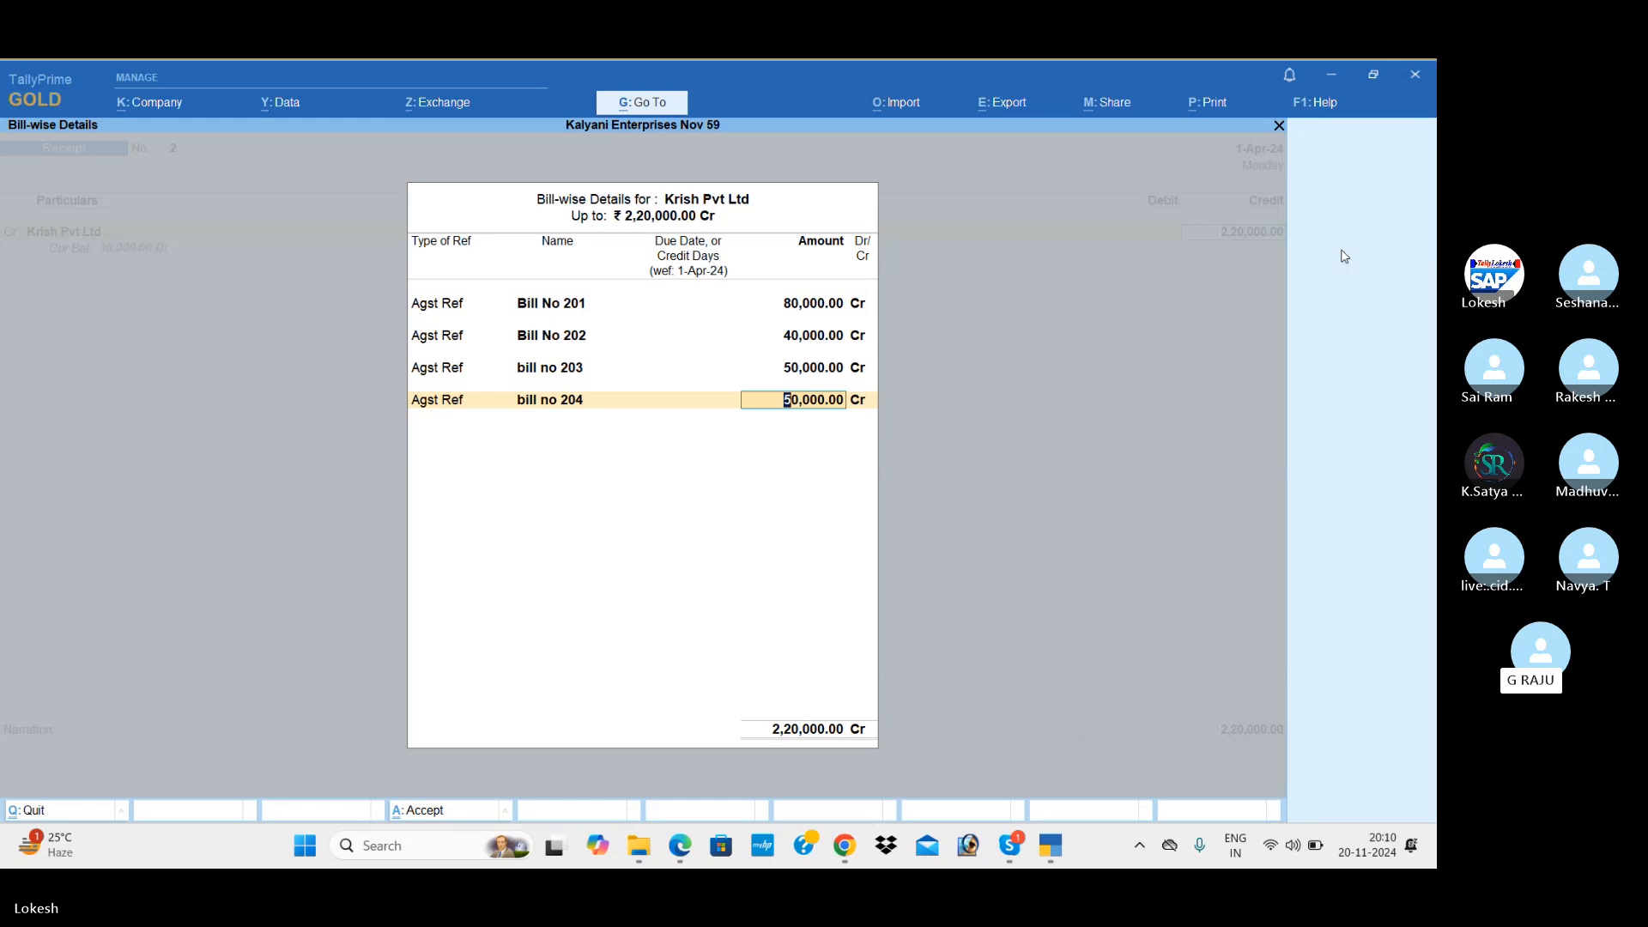
key(Return)
key(Return)
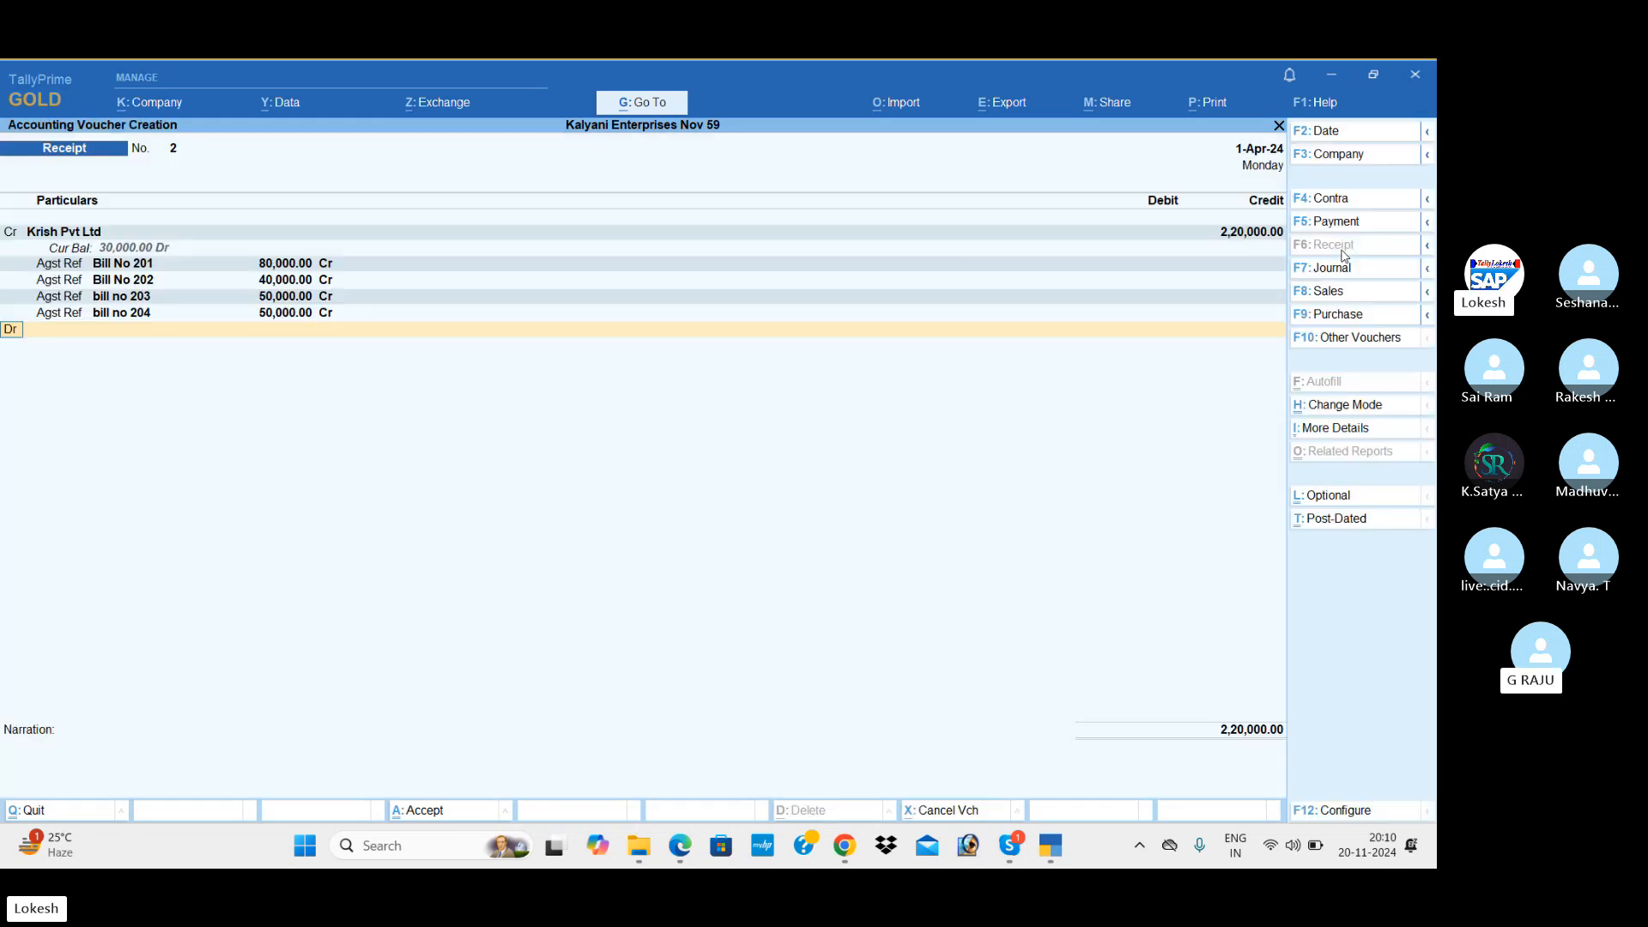
Debit Cash with 2,20,000 in the Krish Pvt Ltd receipt and save the voucher
key(Down)
key(Return)
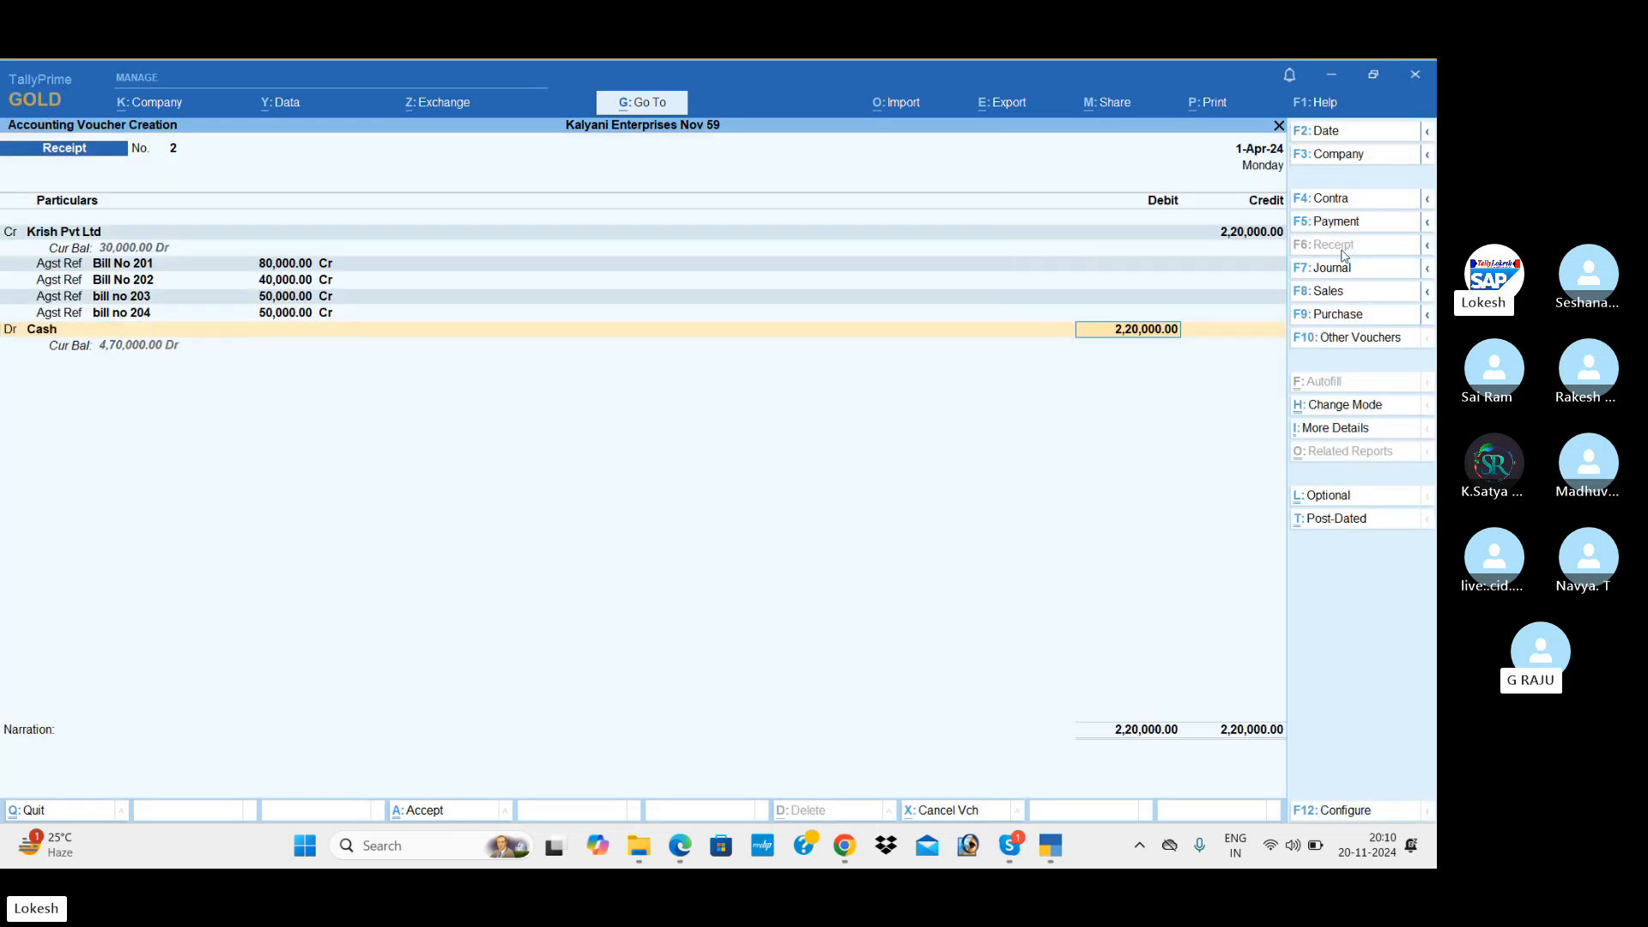
key(Return)
key(Return)
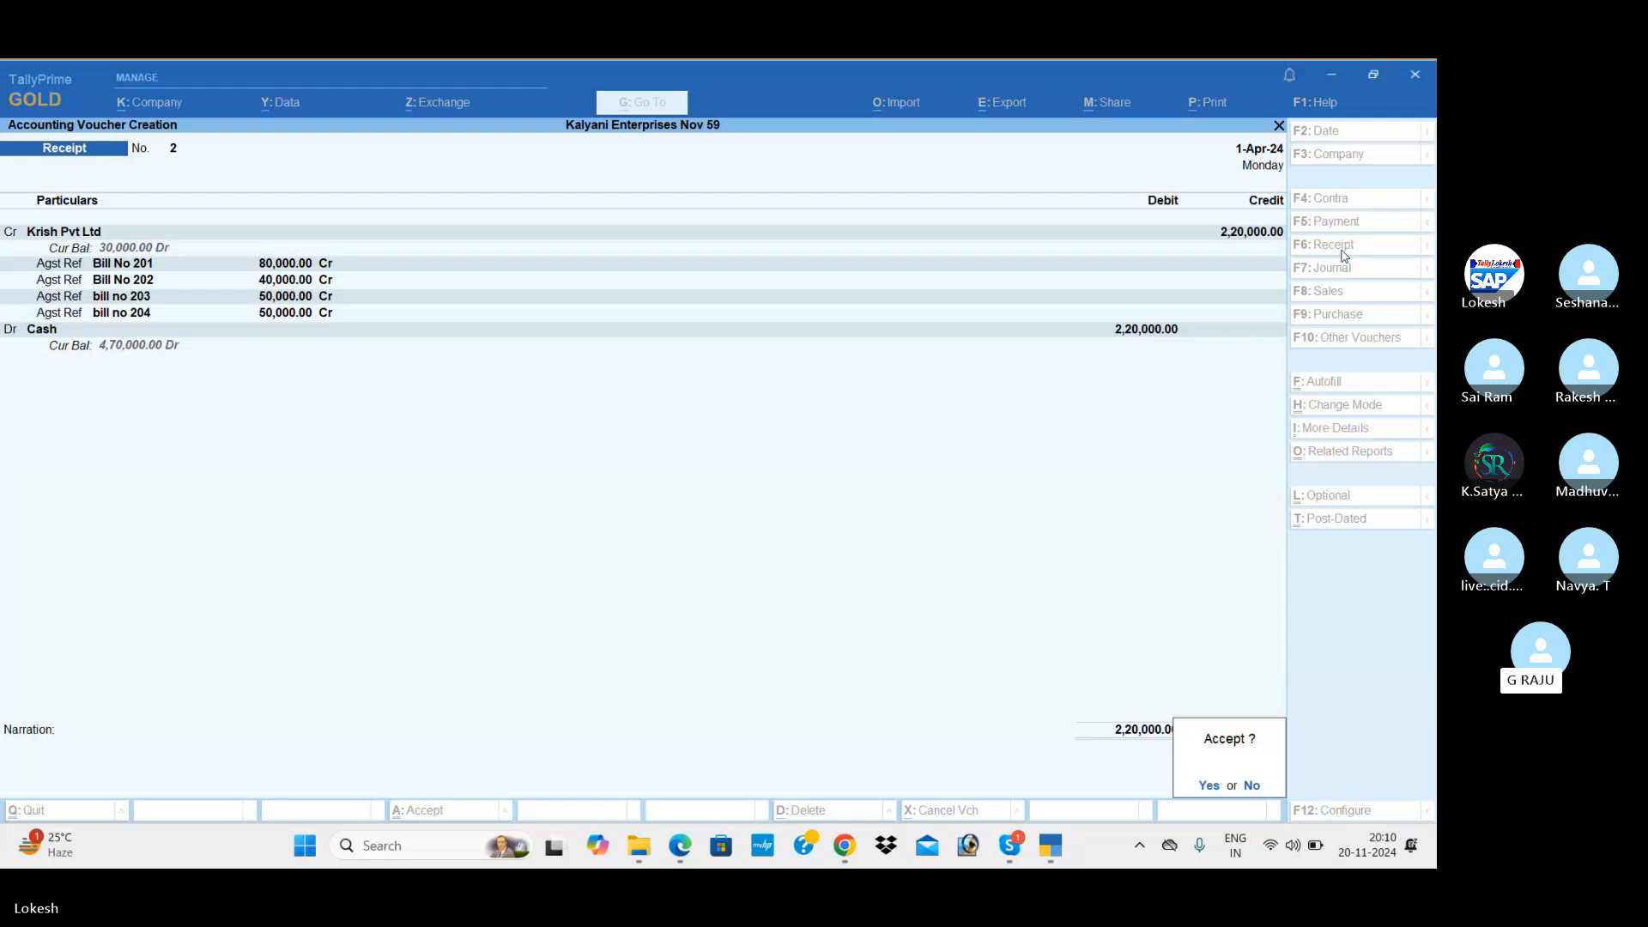
key(y)
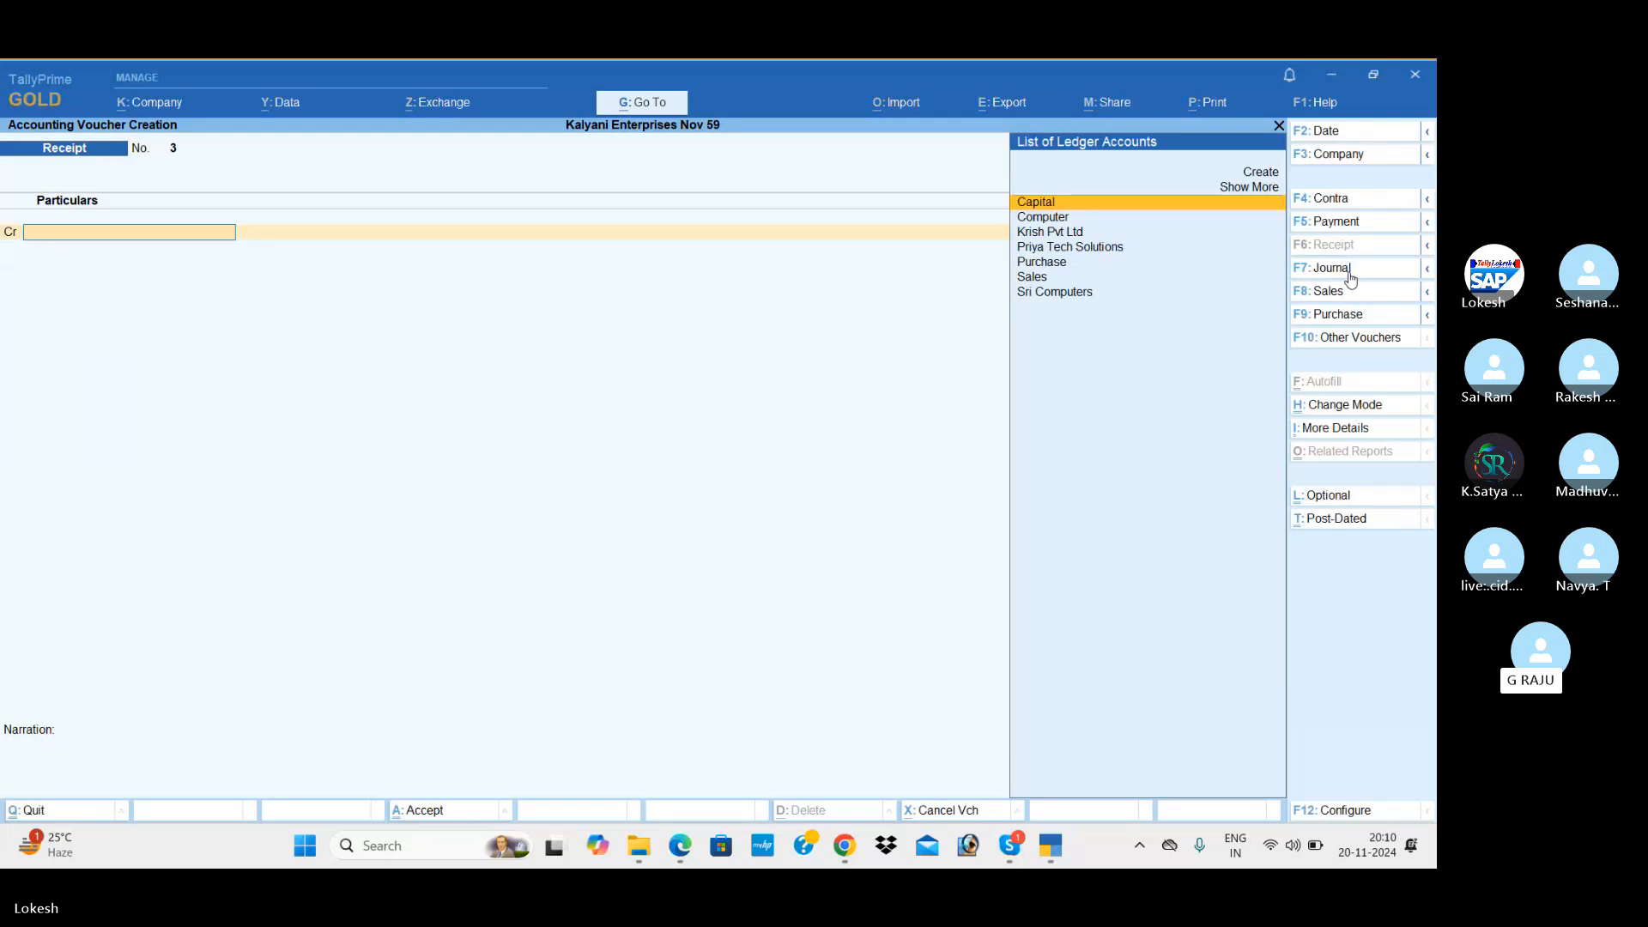
Start a journal voucher and debit the Computer ledger with 25,000
click(1348, 270)
text(Co)
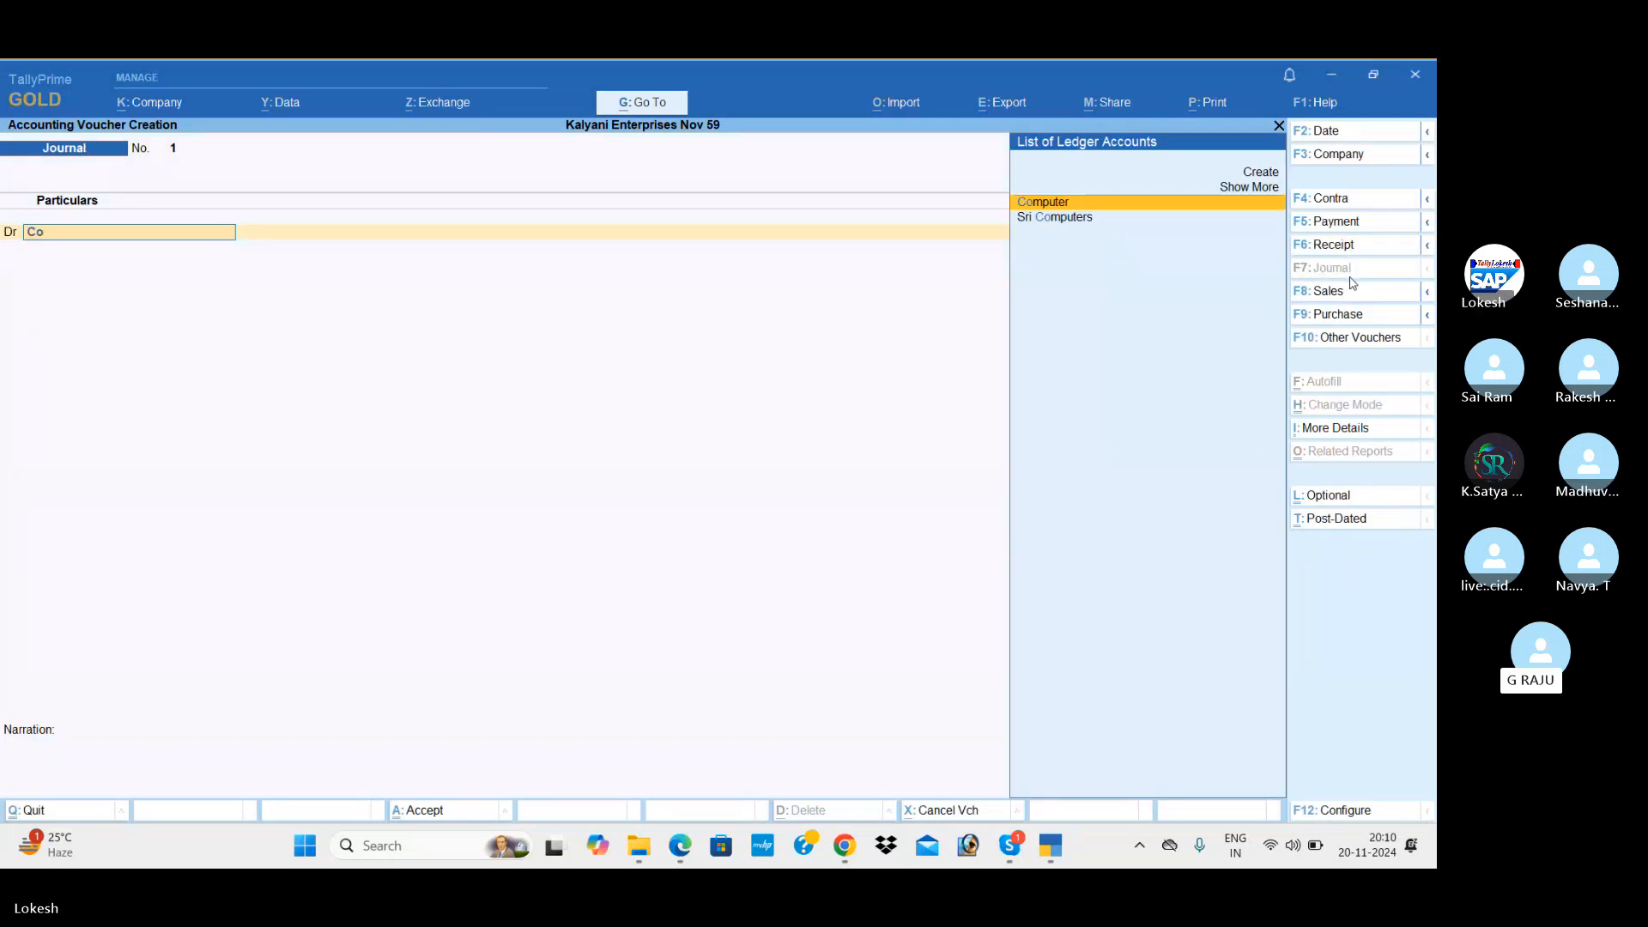
key(Return)
text(25000)
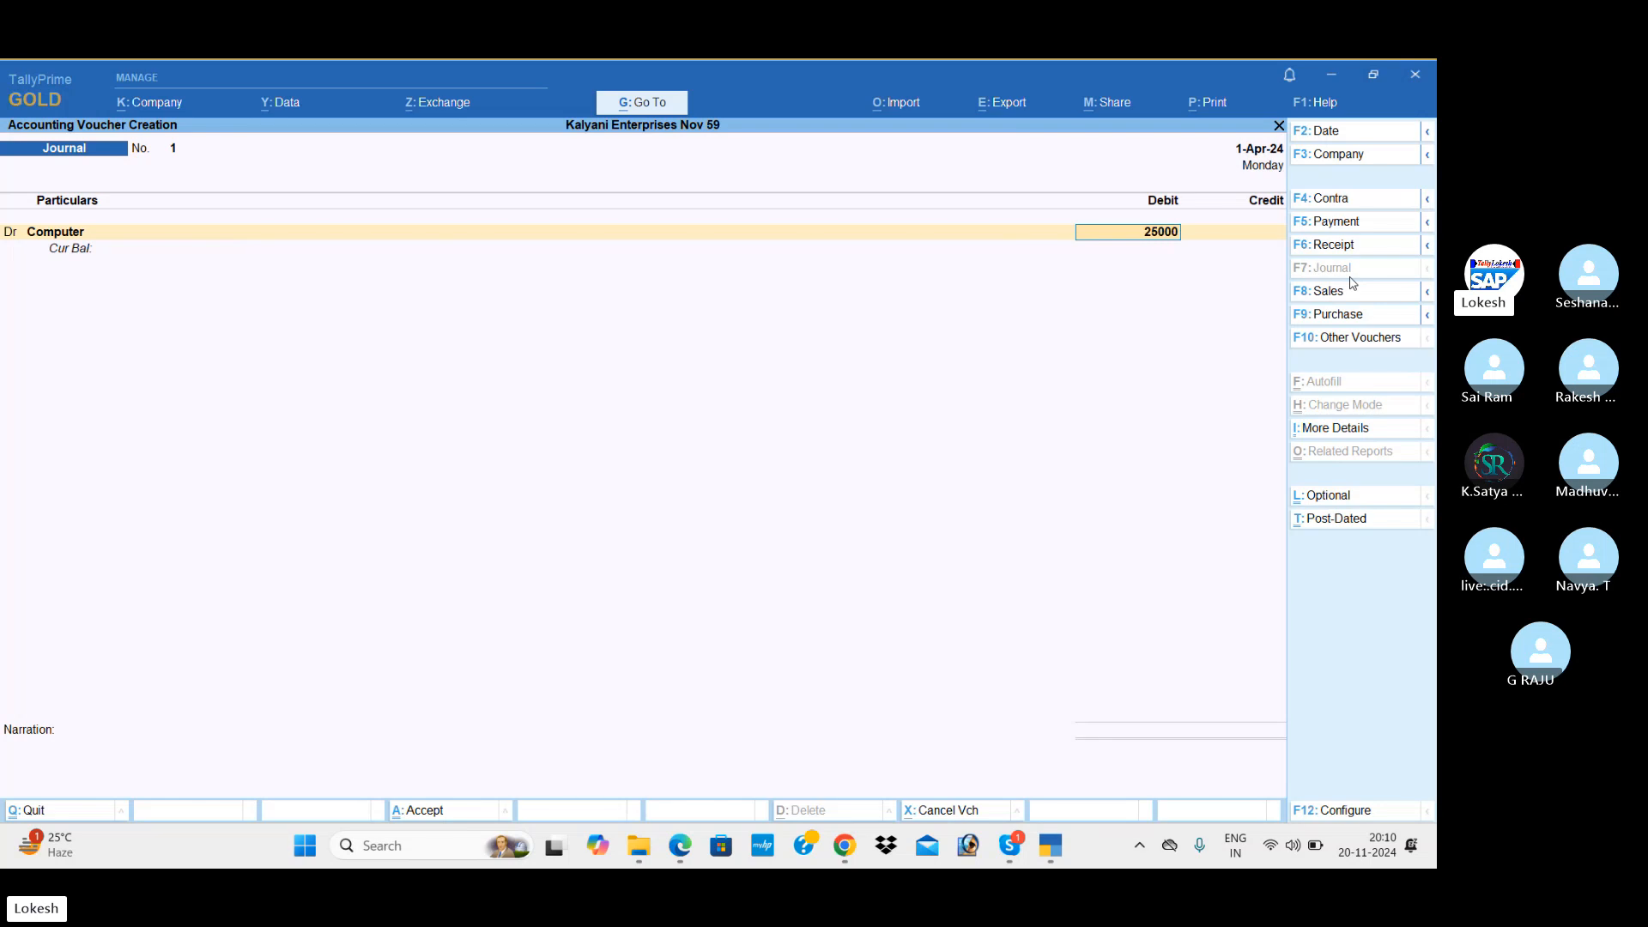
key(Return)
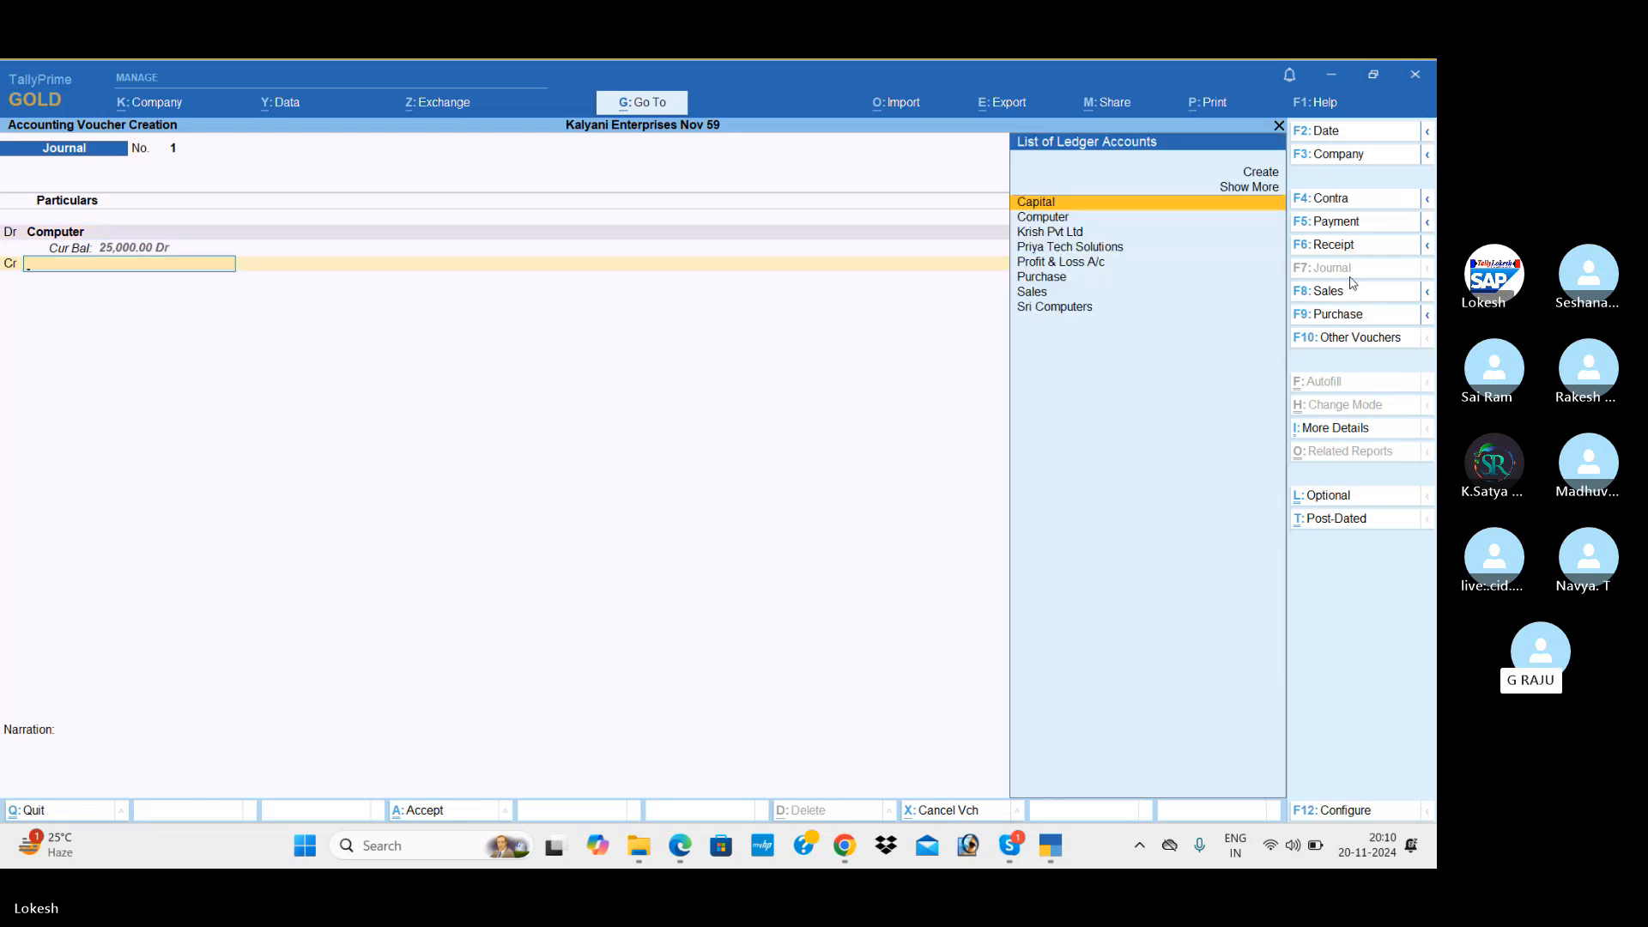
Credit Sri Computers with 25,000 and save the journal voucher
text(Sr)
key(Return)
key(Return)
key(Return)
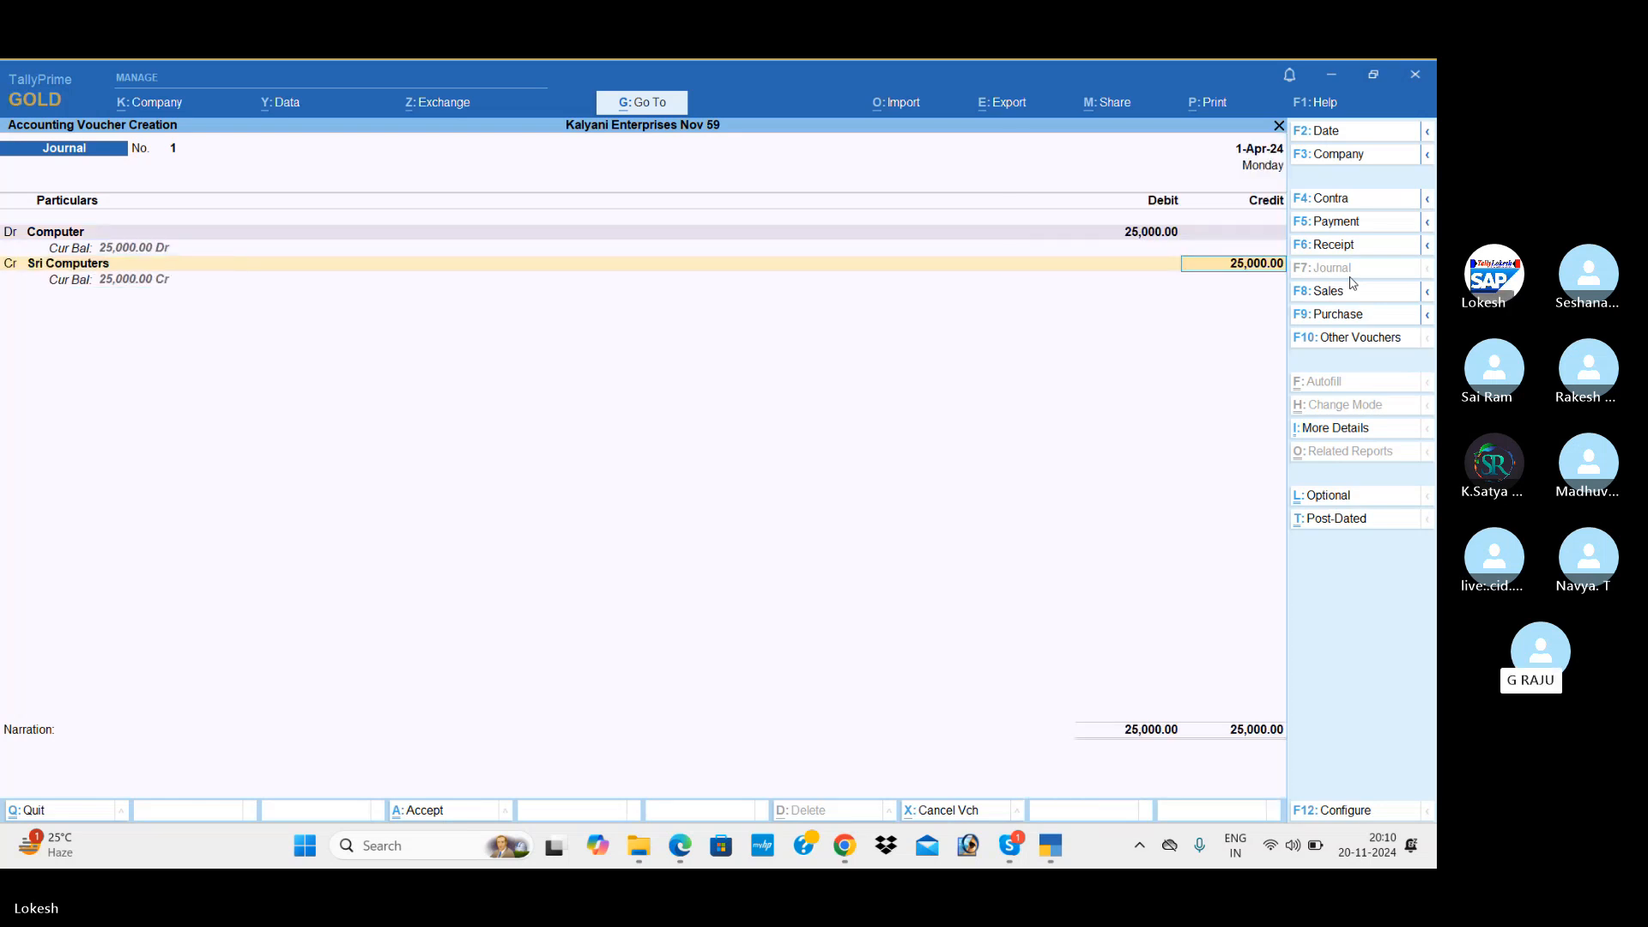
key(Return)
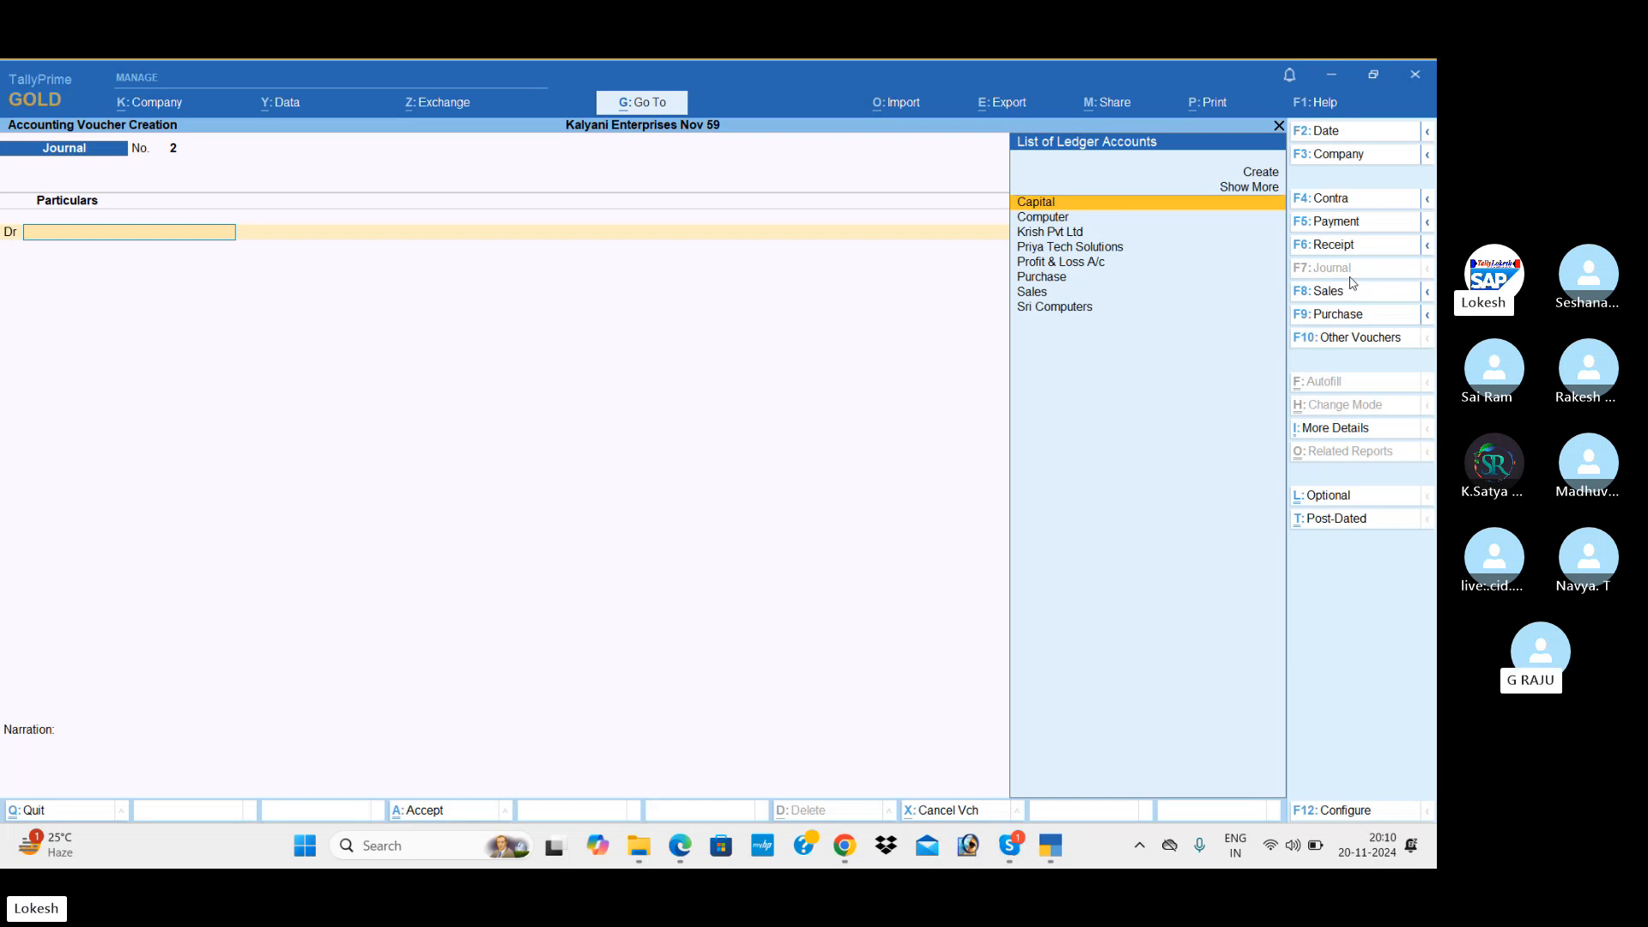
Leave voucher creation and review the vouchers in the Day Book for 1-Apr-24, down to the Computer journal
key(Escape)
key(y)
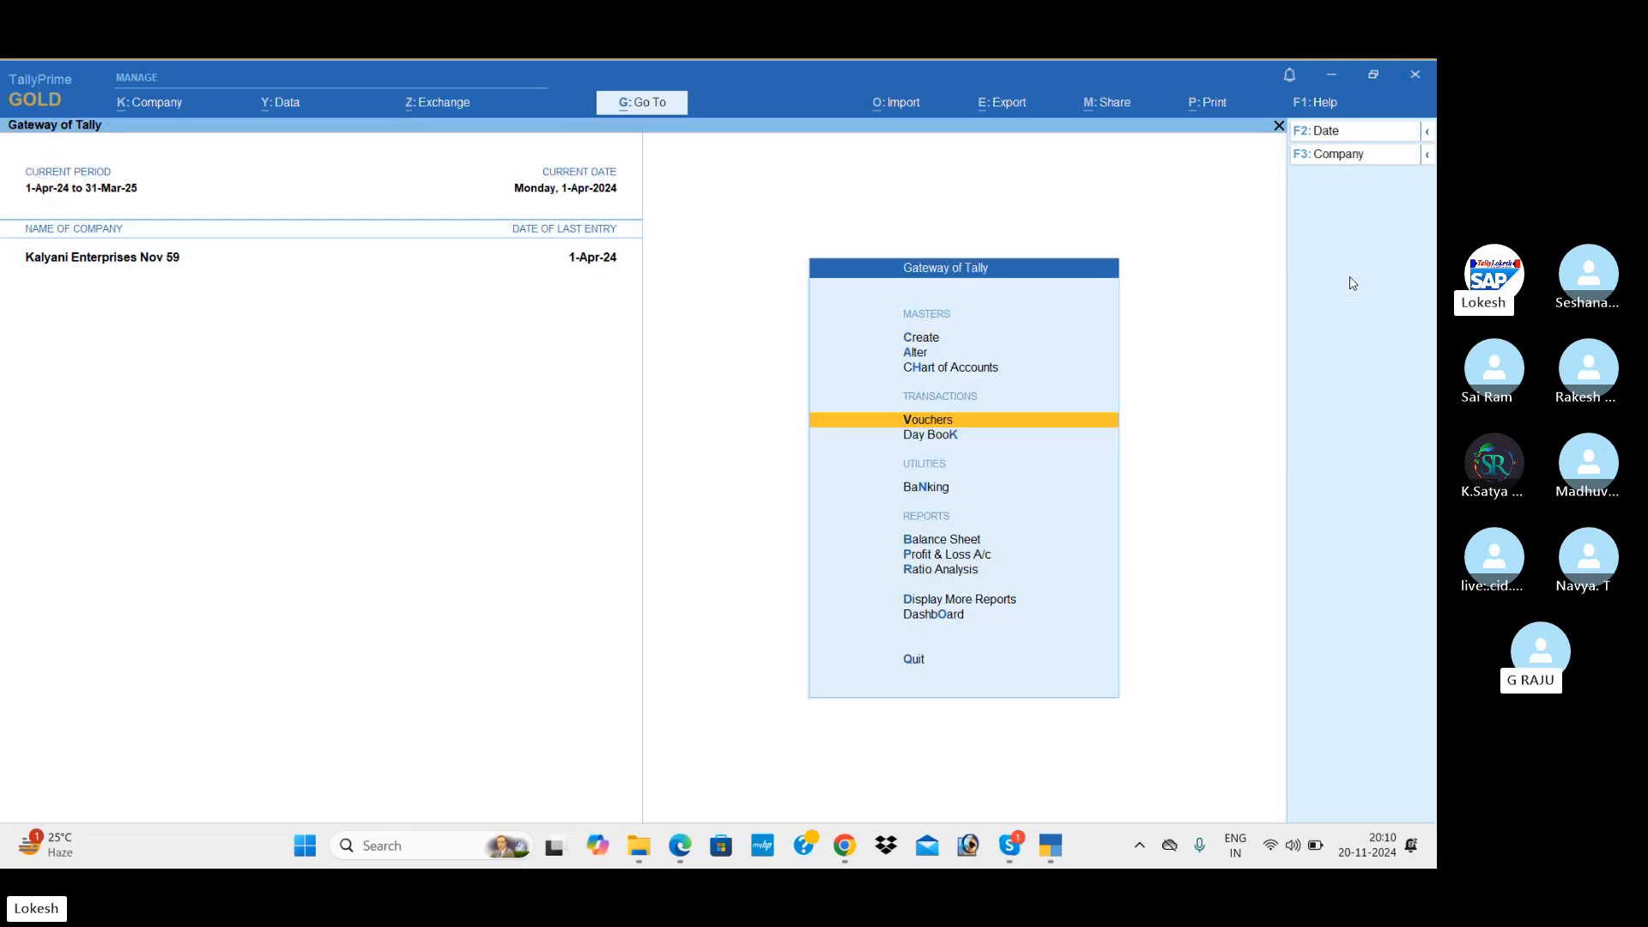
key(Down)
key(Return)
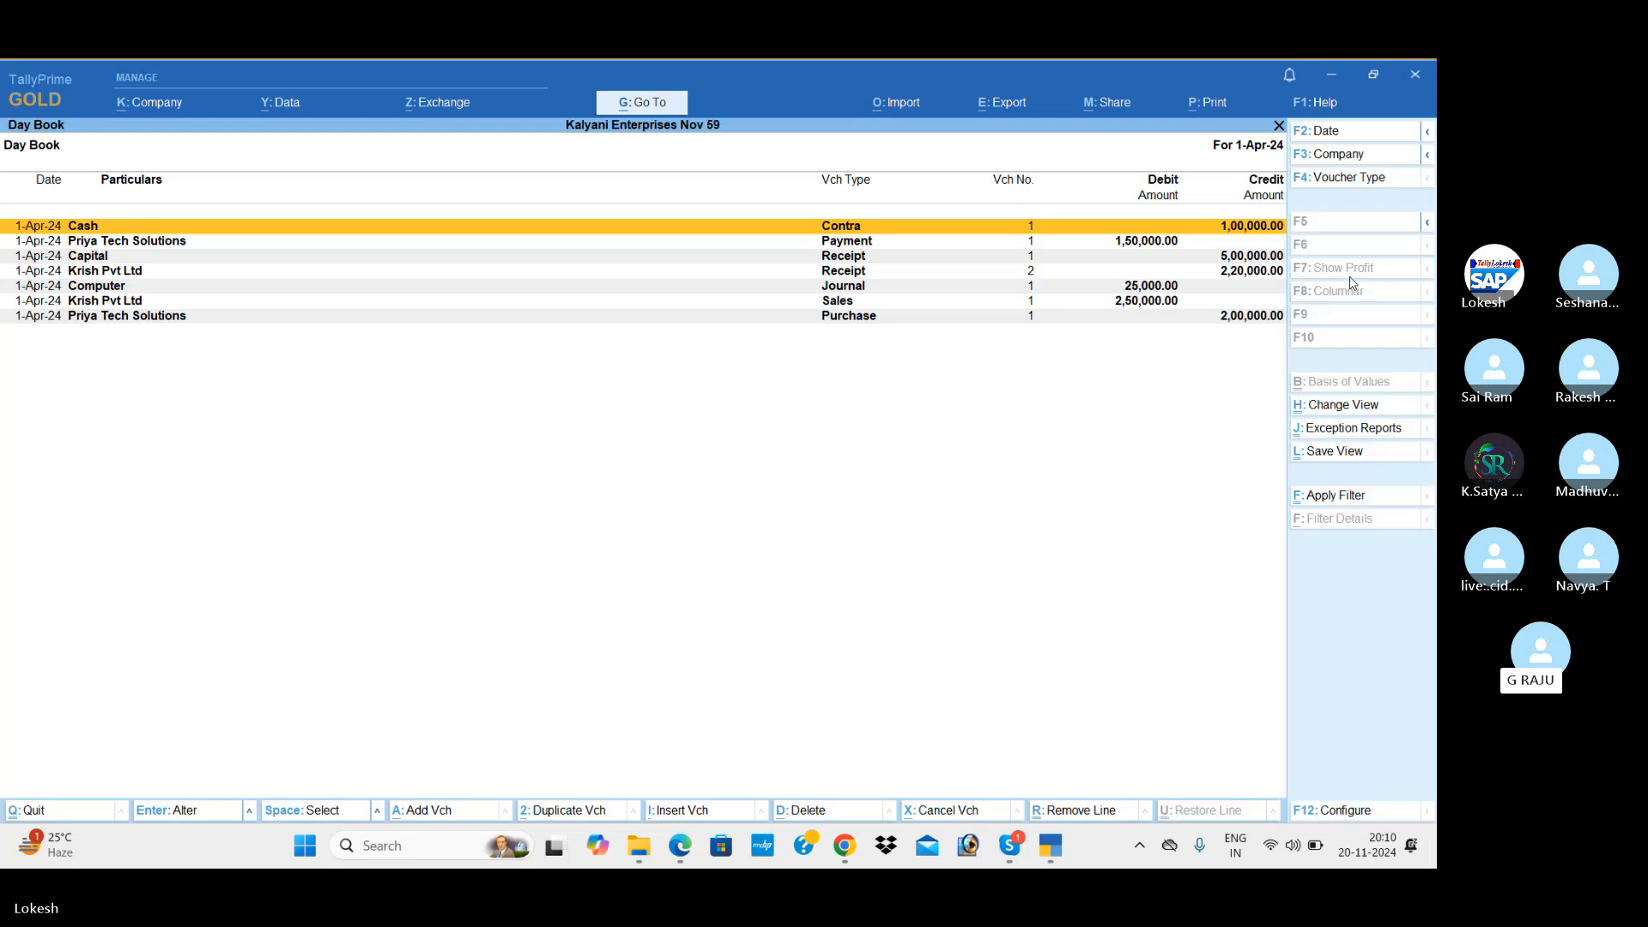
key(Down)
key(Down)
key(Down)
key(Down)
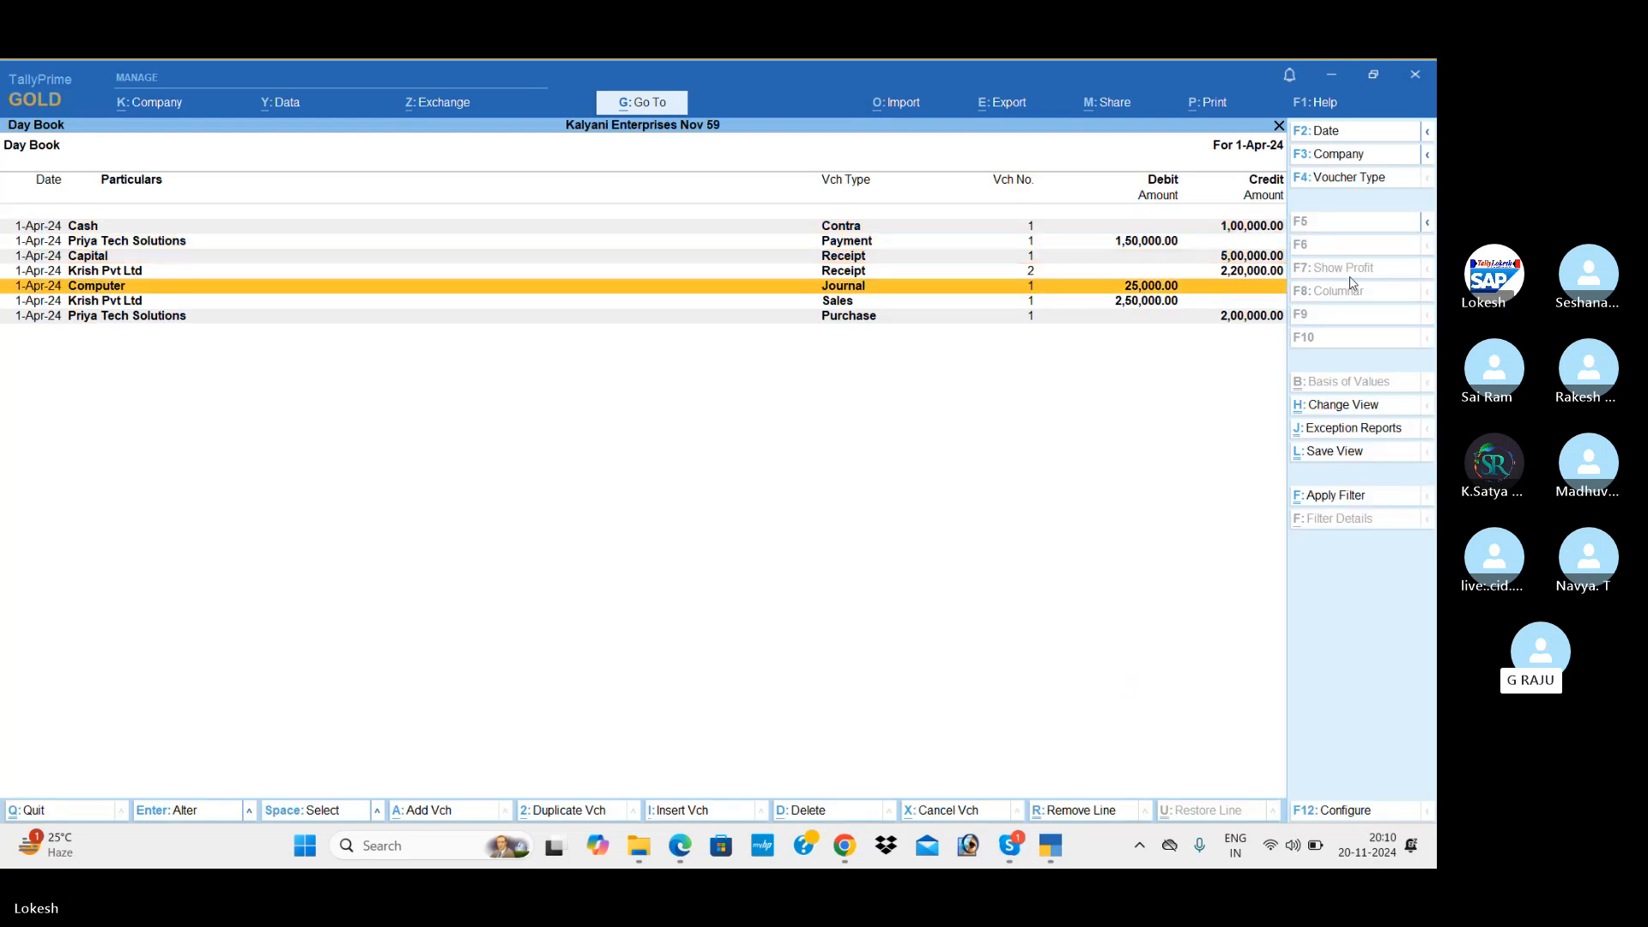
key(Escape)
View the Profit & Loss A/c in detailed form and check the Nett Profit line
key(Down)
key(Down)
key(Down)
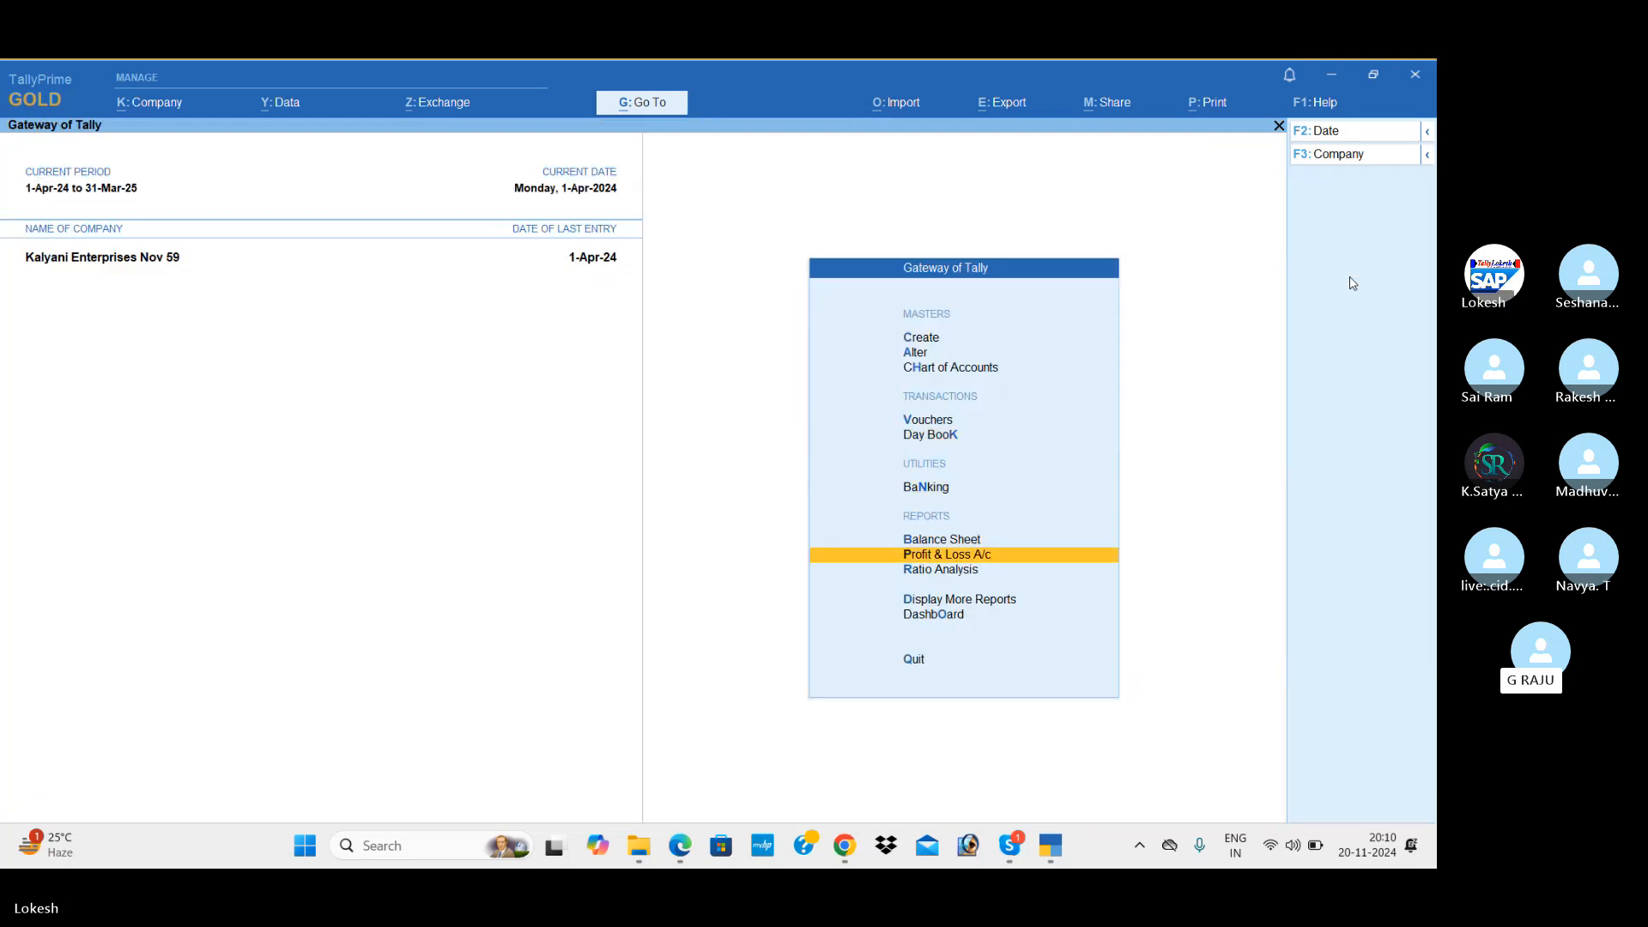
key(Return)
key(alt+F5)
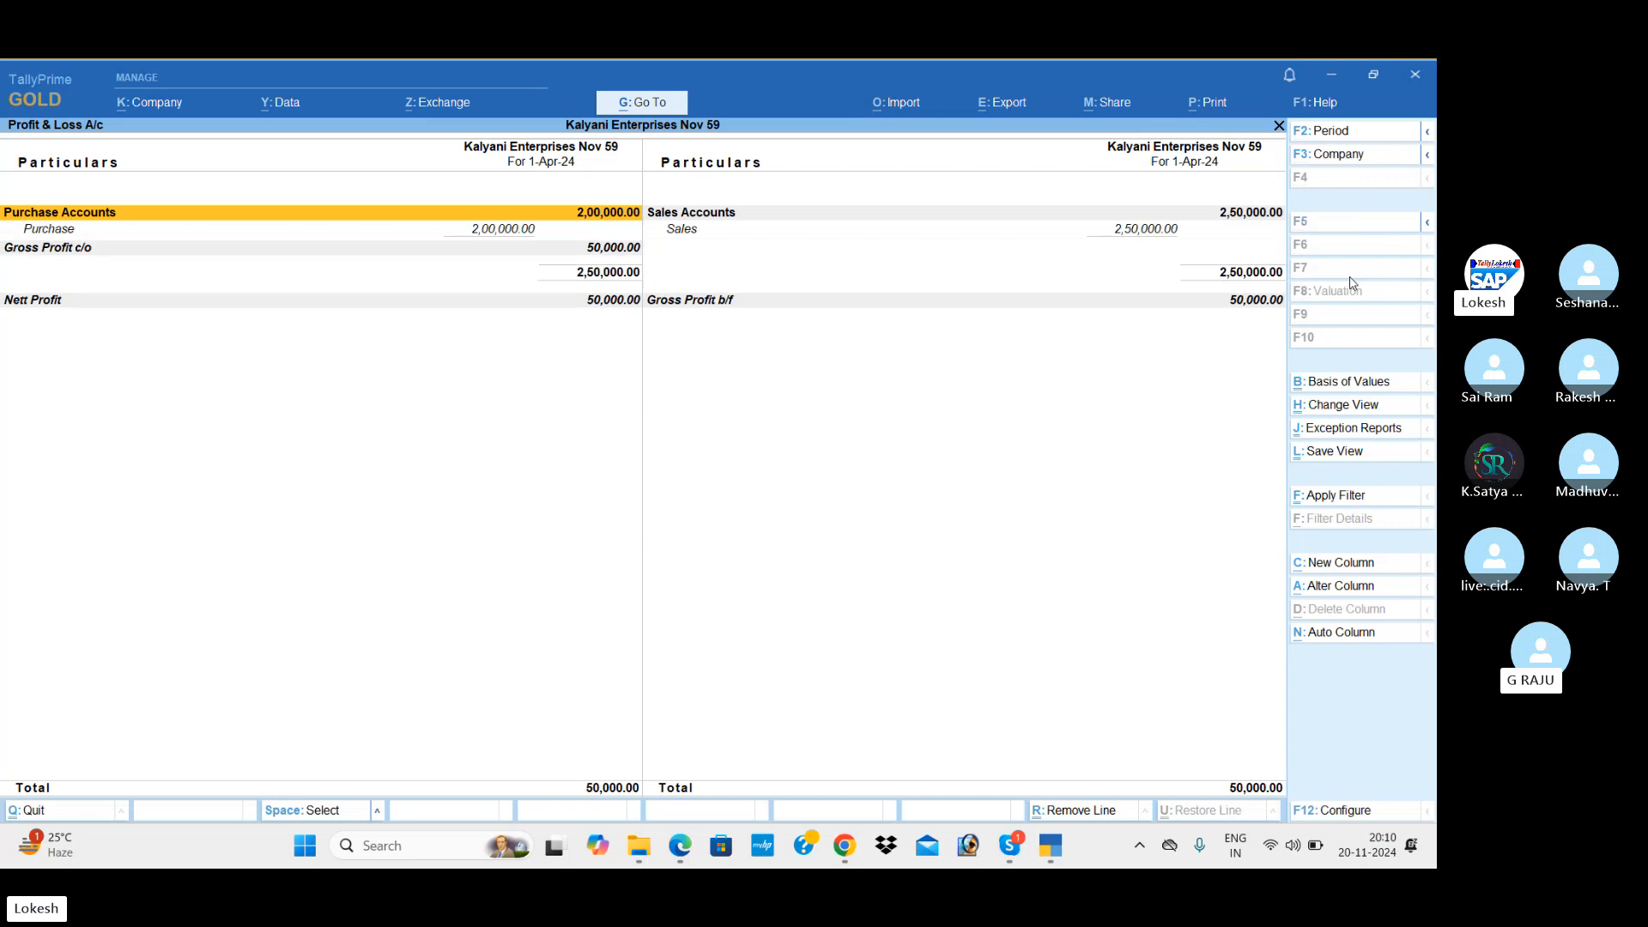
key(Down)
key(Down)
key(Down)
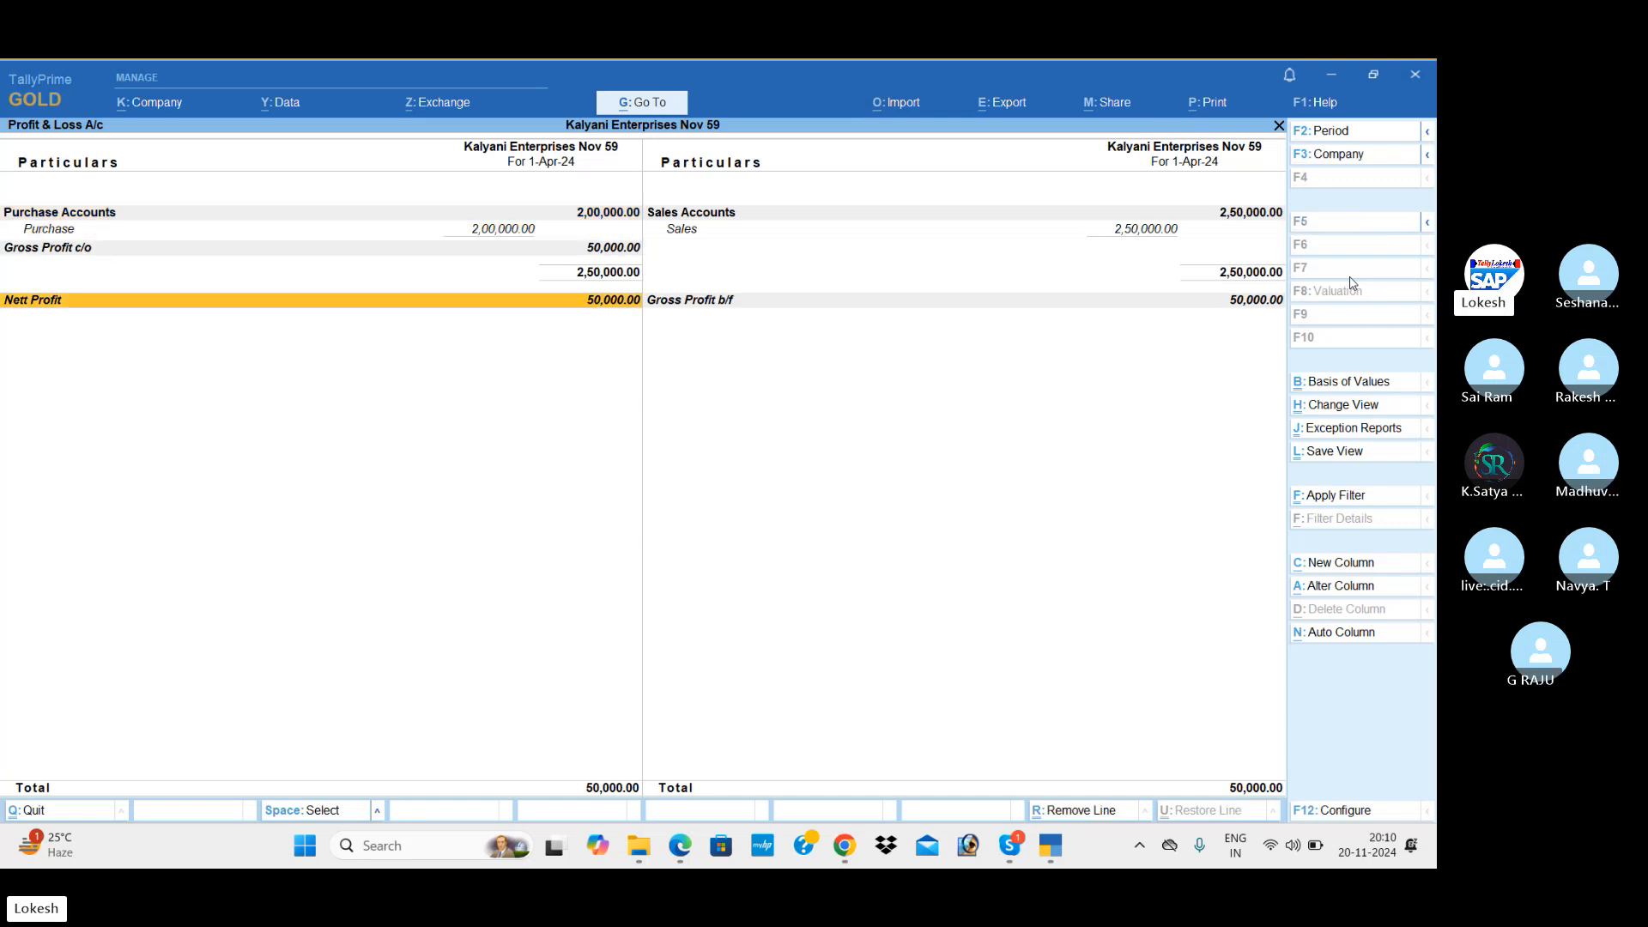
key(Escape)
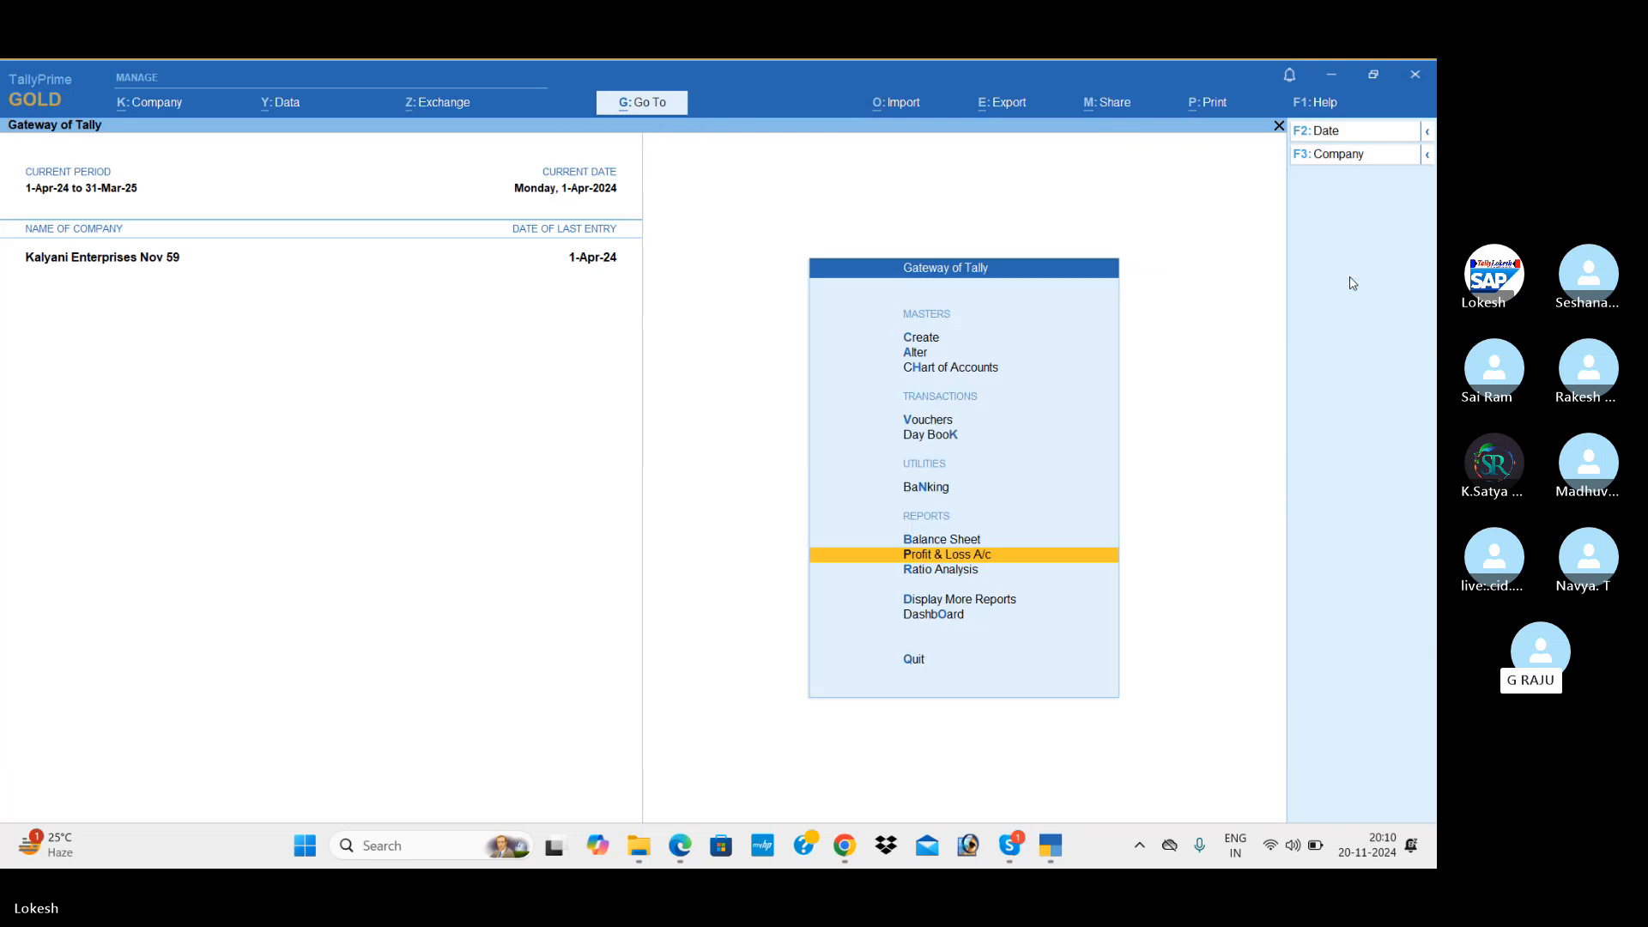
View the company Dashboard with its sales, purchase, cash and outstanding summaries, and return to the Gateway of Tally
key(Down)
key(Down)
key(Down)
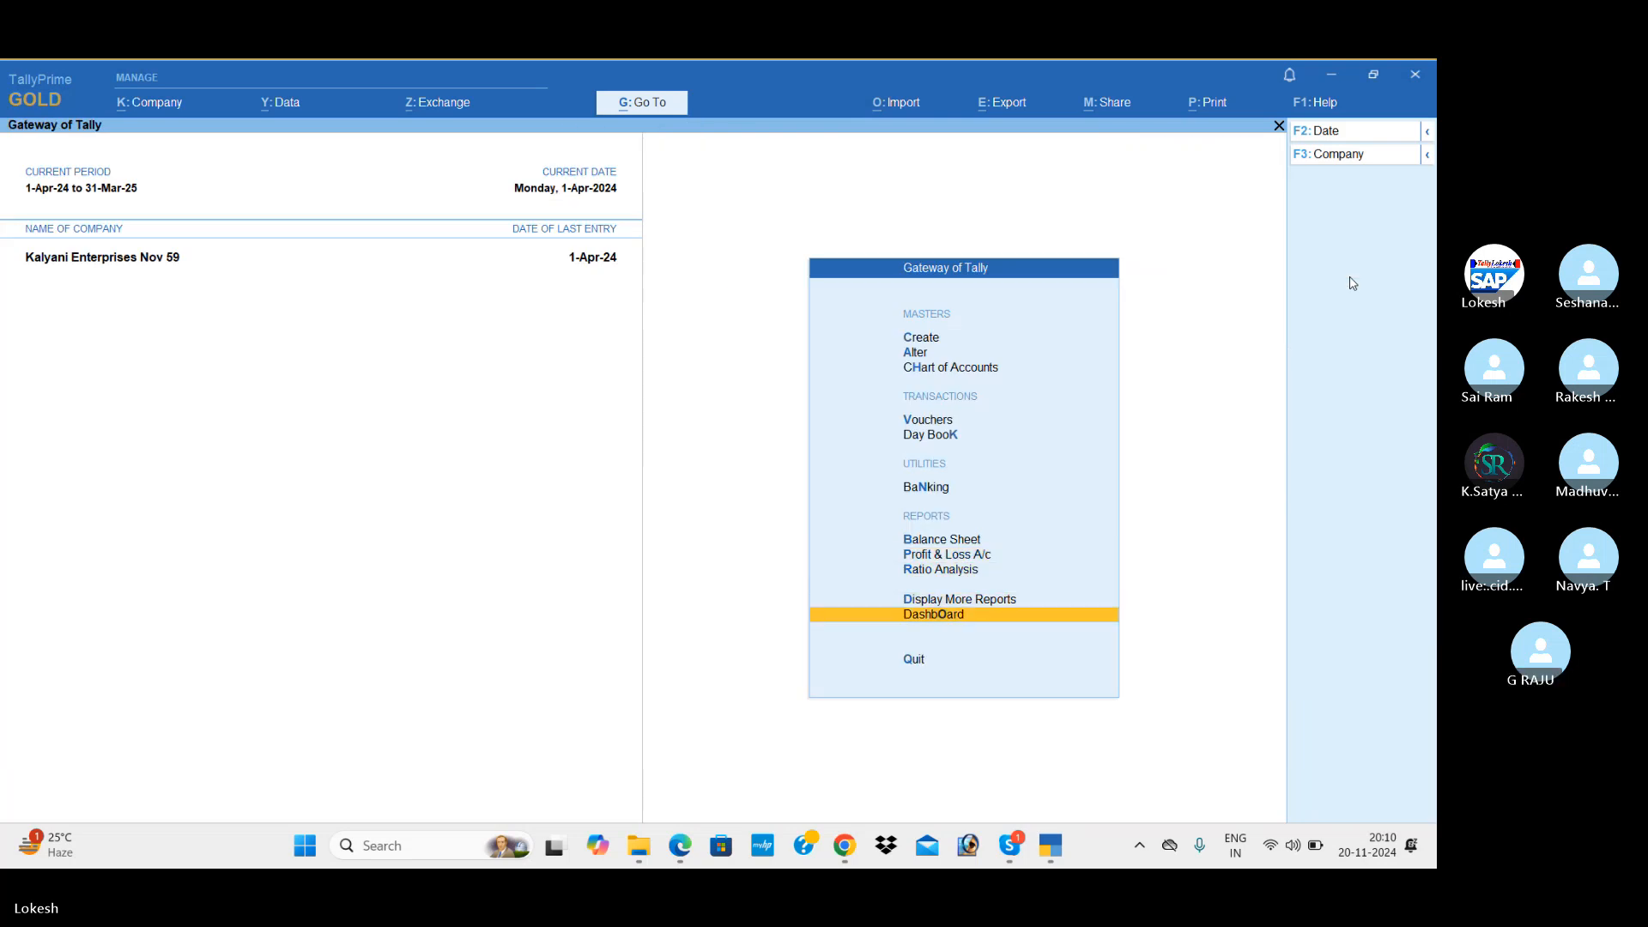
key(Return)
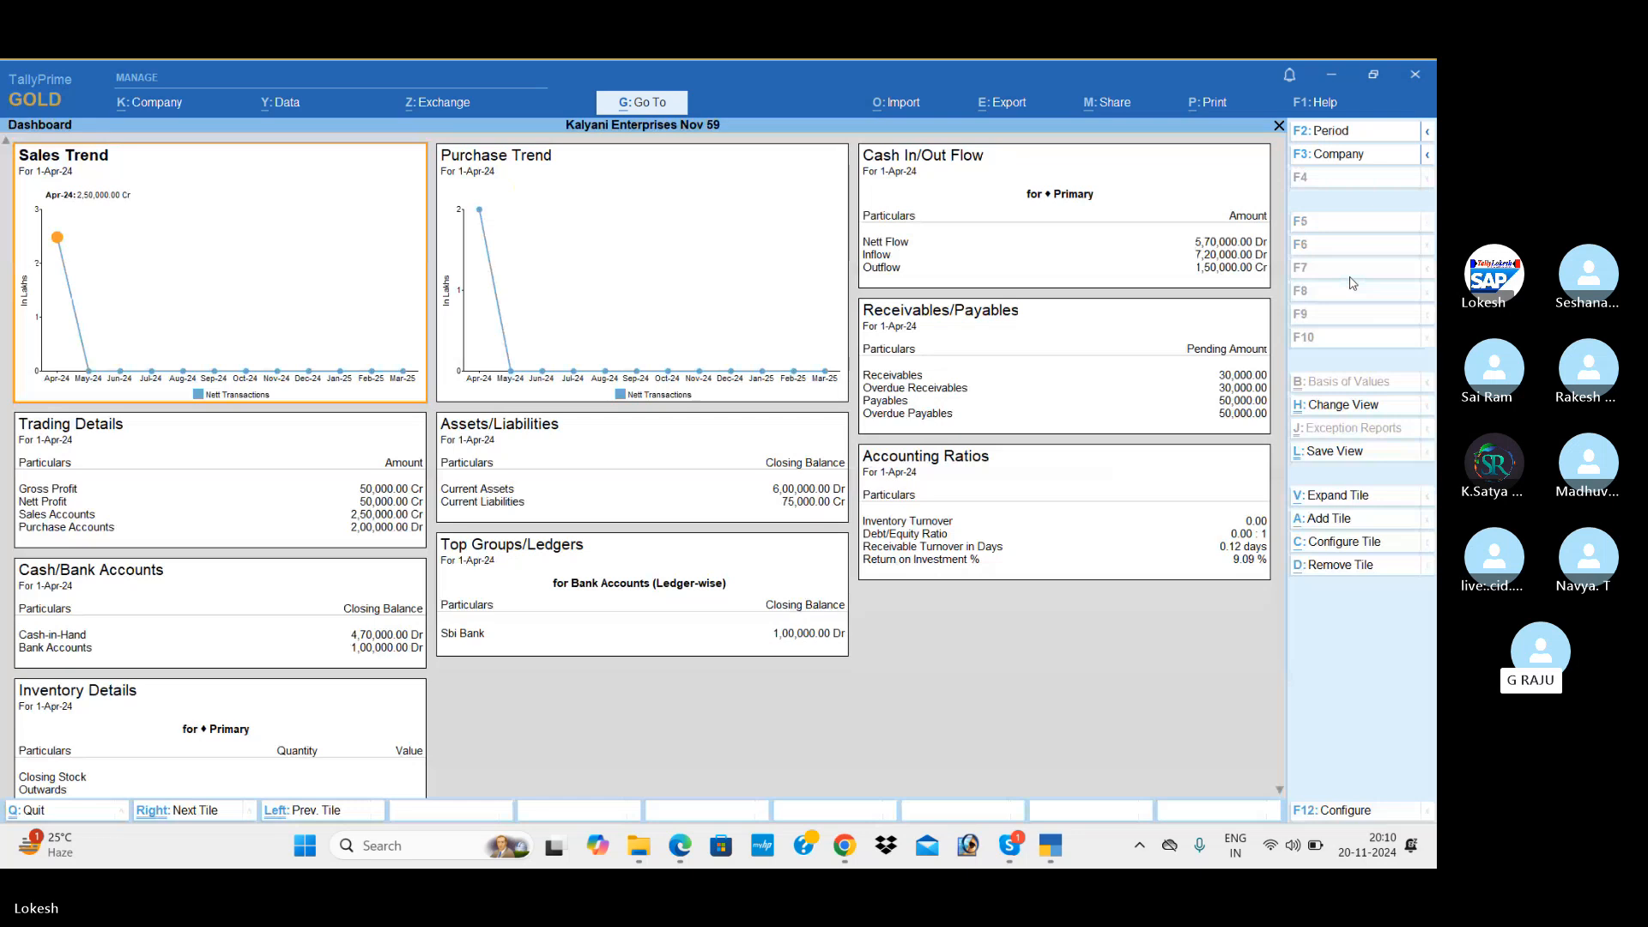
key(Escape)
Examine the Trial Balance of Kalyani Enterprises Nov 59 and close the report
key(Up)
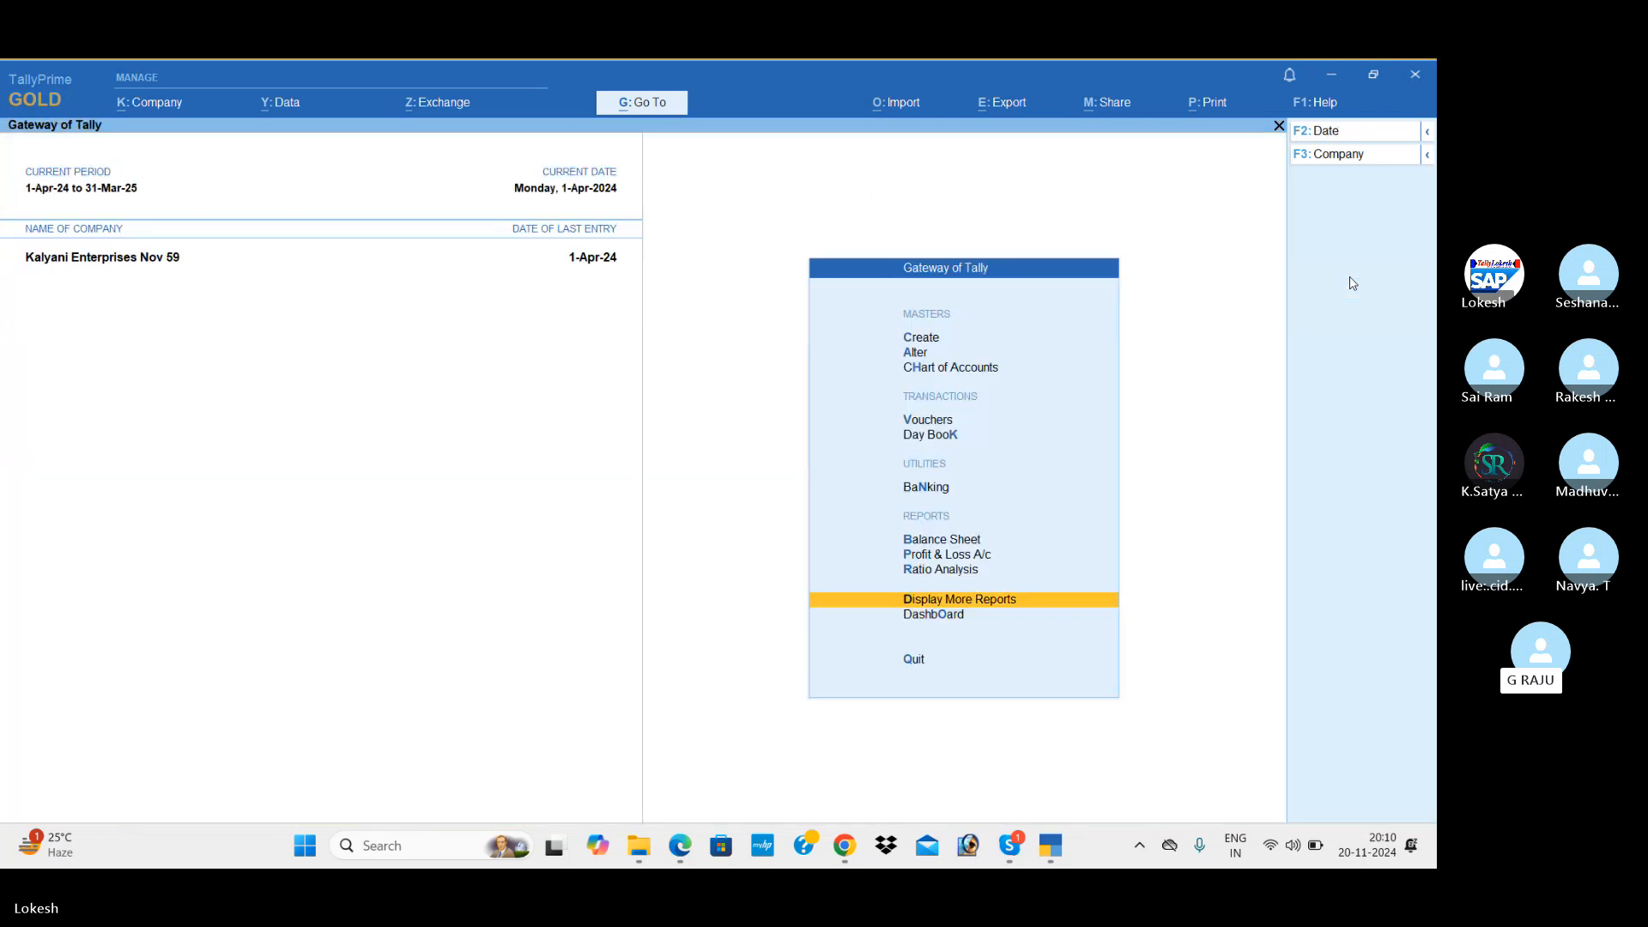
key(Return)
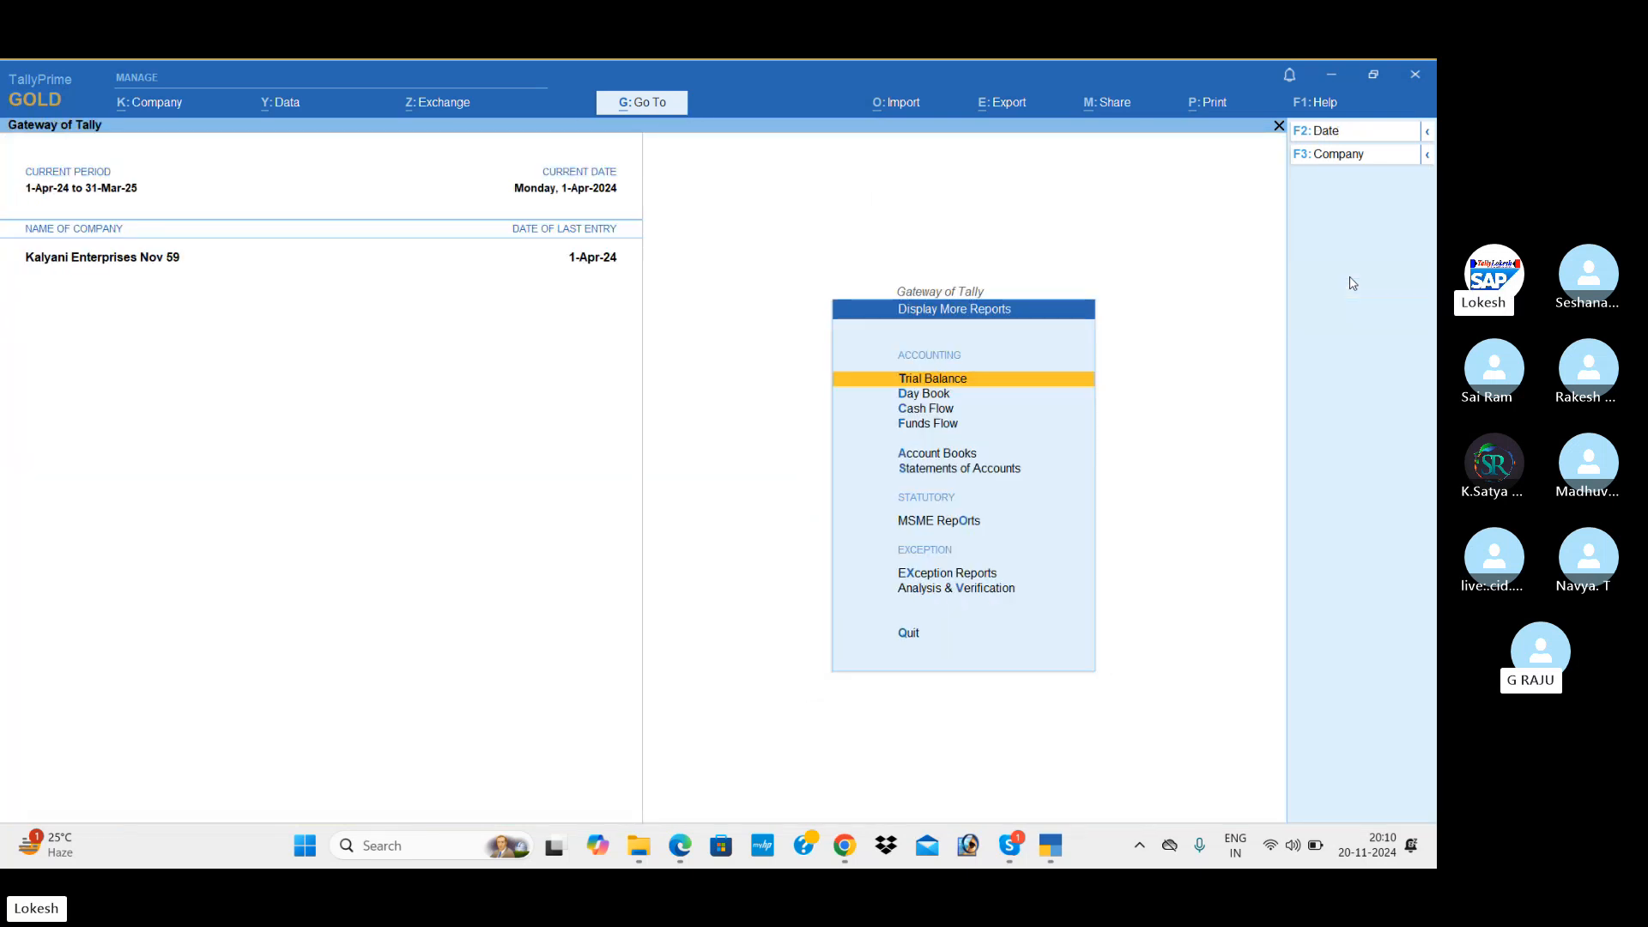
key(Down)
key(Up)
key(Return)
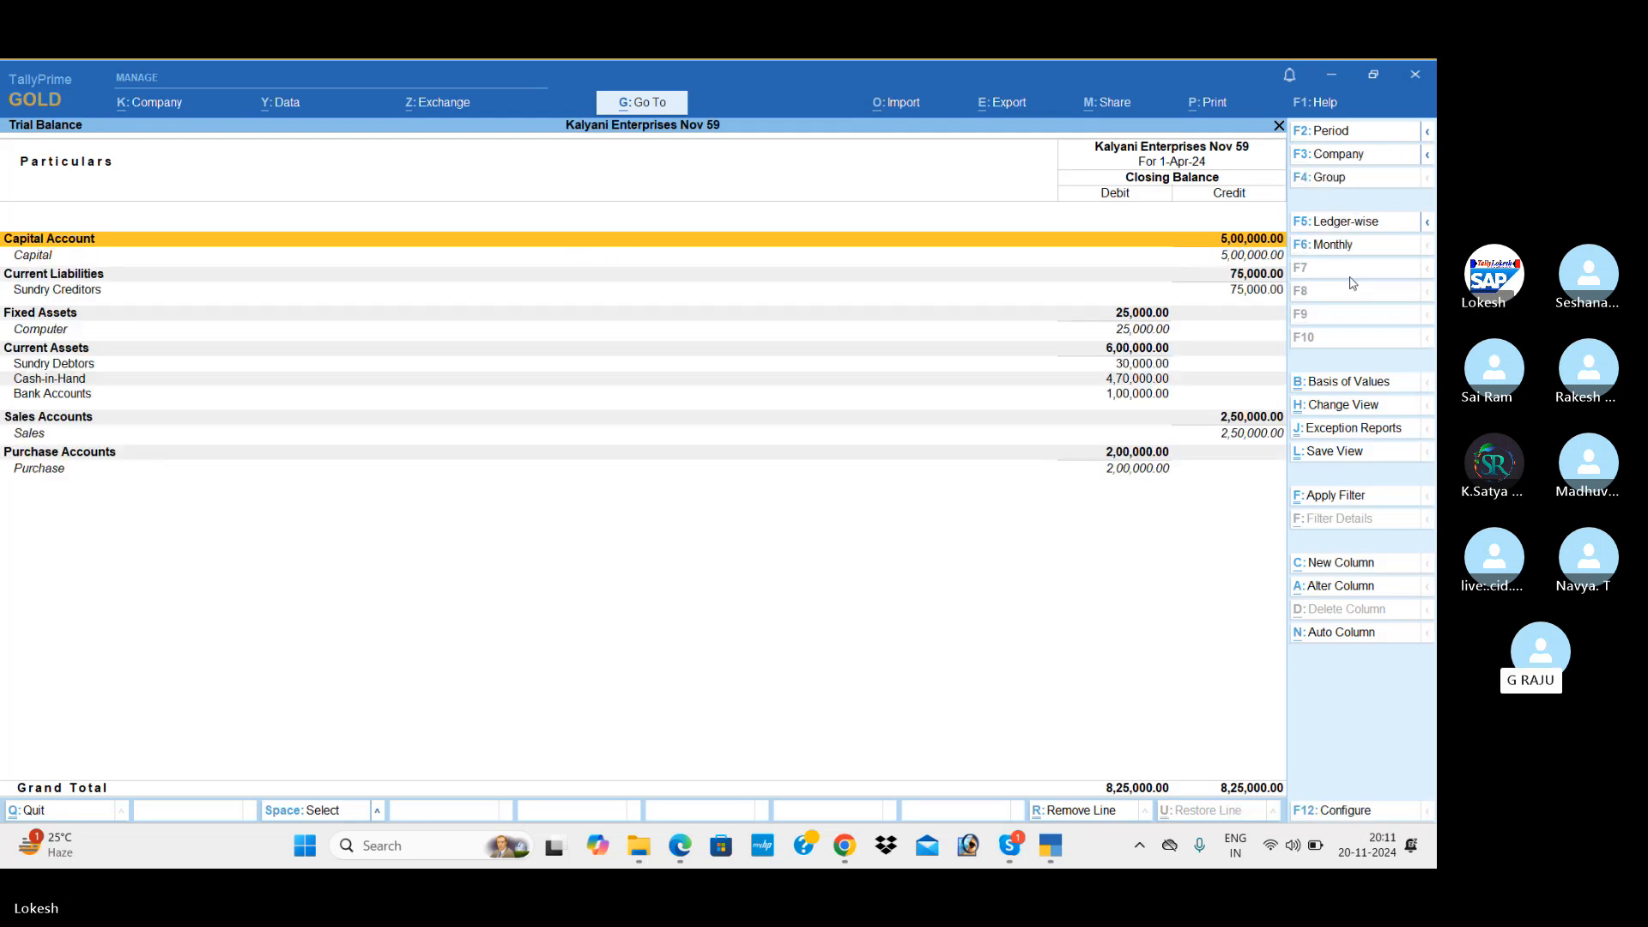
key(Escape)
Examine the outstanding Bills Payable report with the purchase and payment details under each pending bill
key(Down)
key(Down)
key(Down)
key(Down)
key(Down)
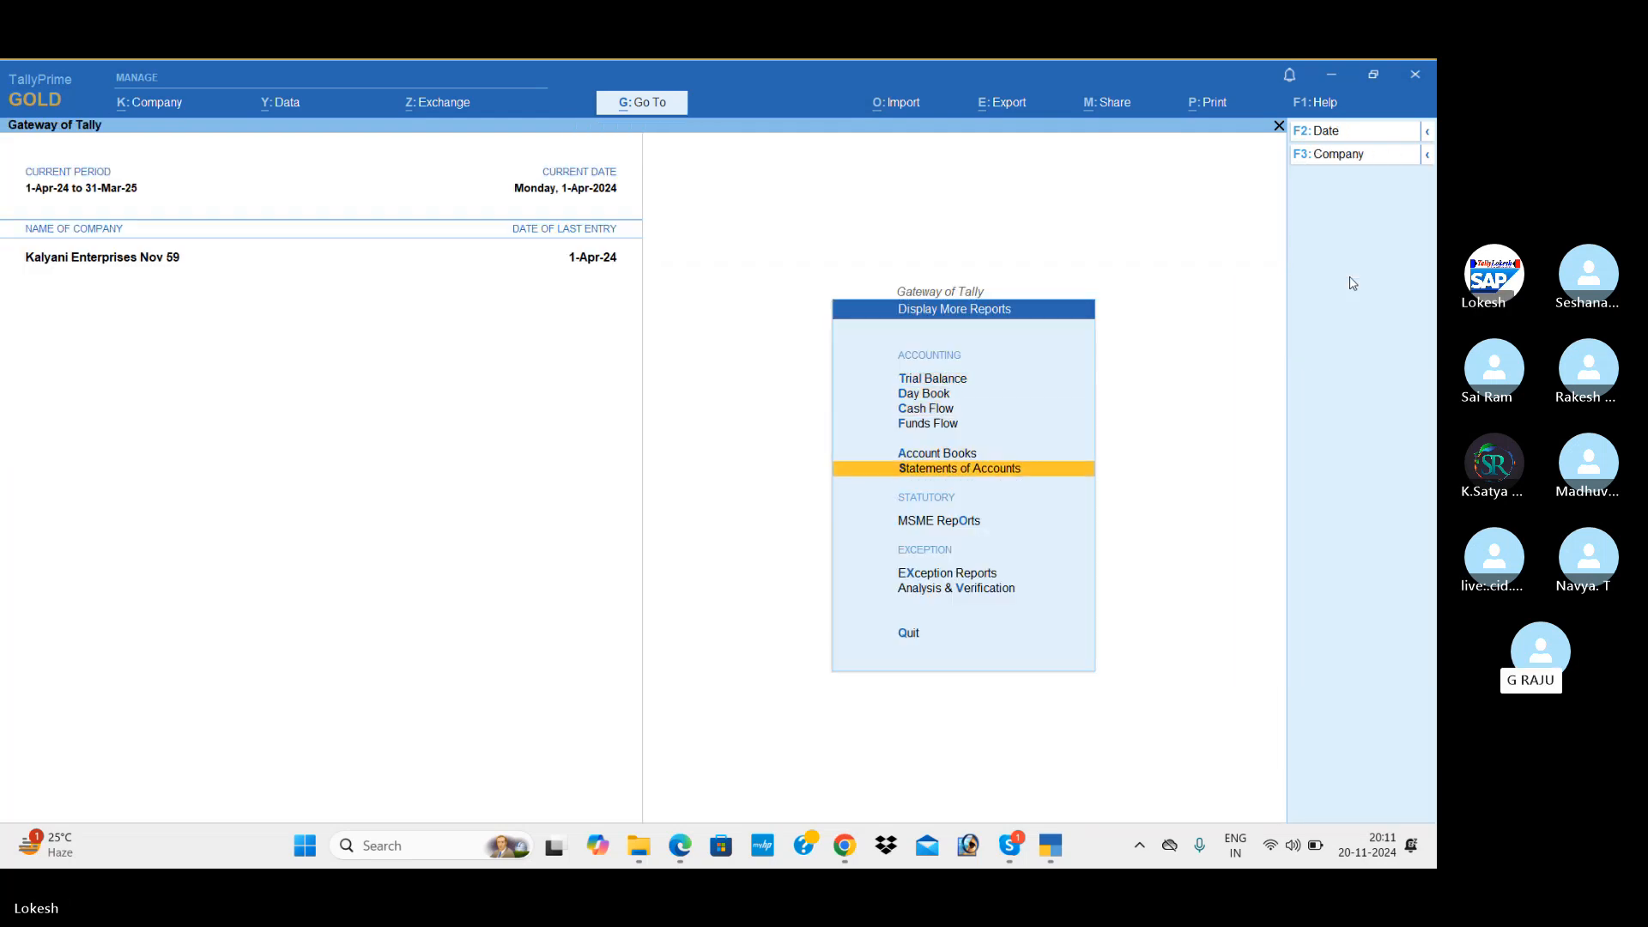
key(Return)
key(Return)
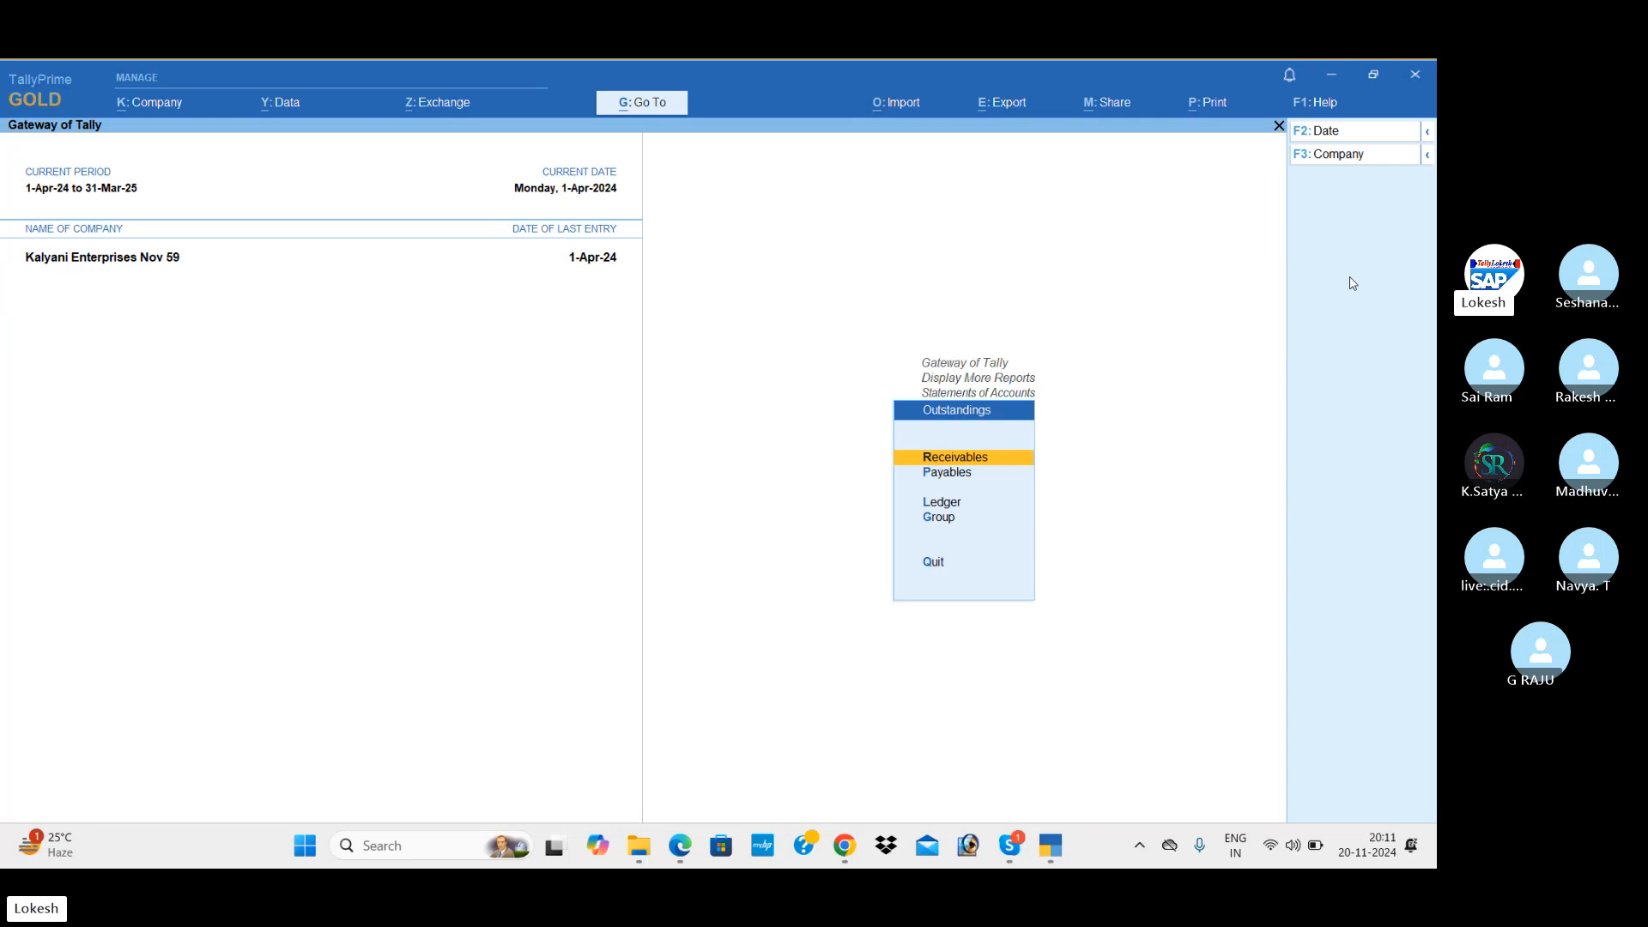
key(Down)
key(Return)
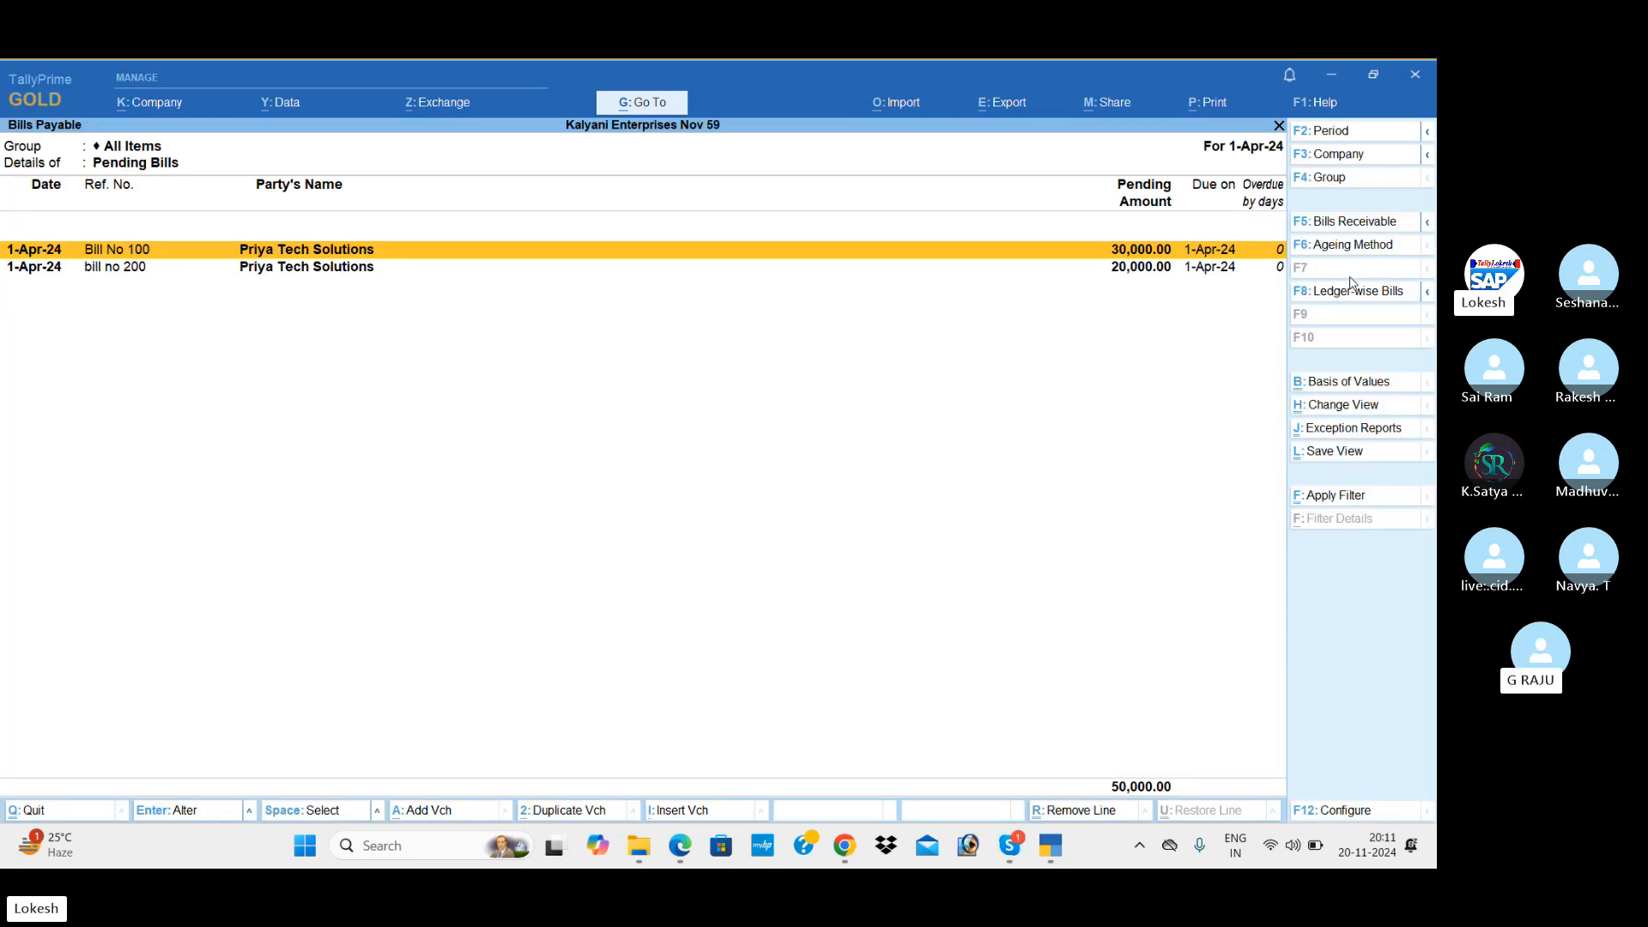
key(alt+F5)
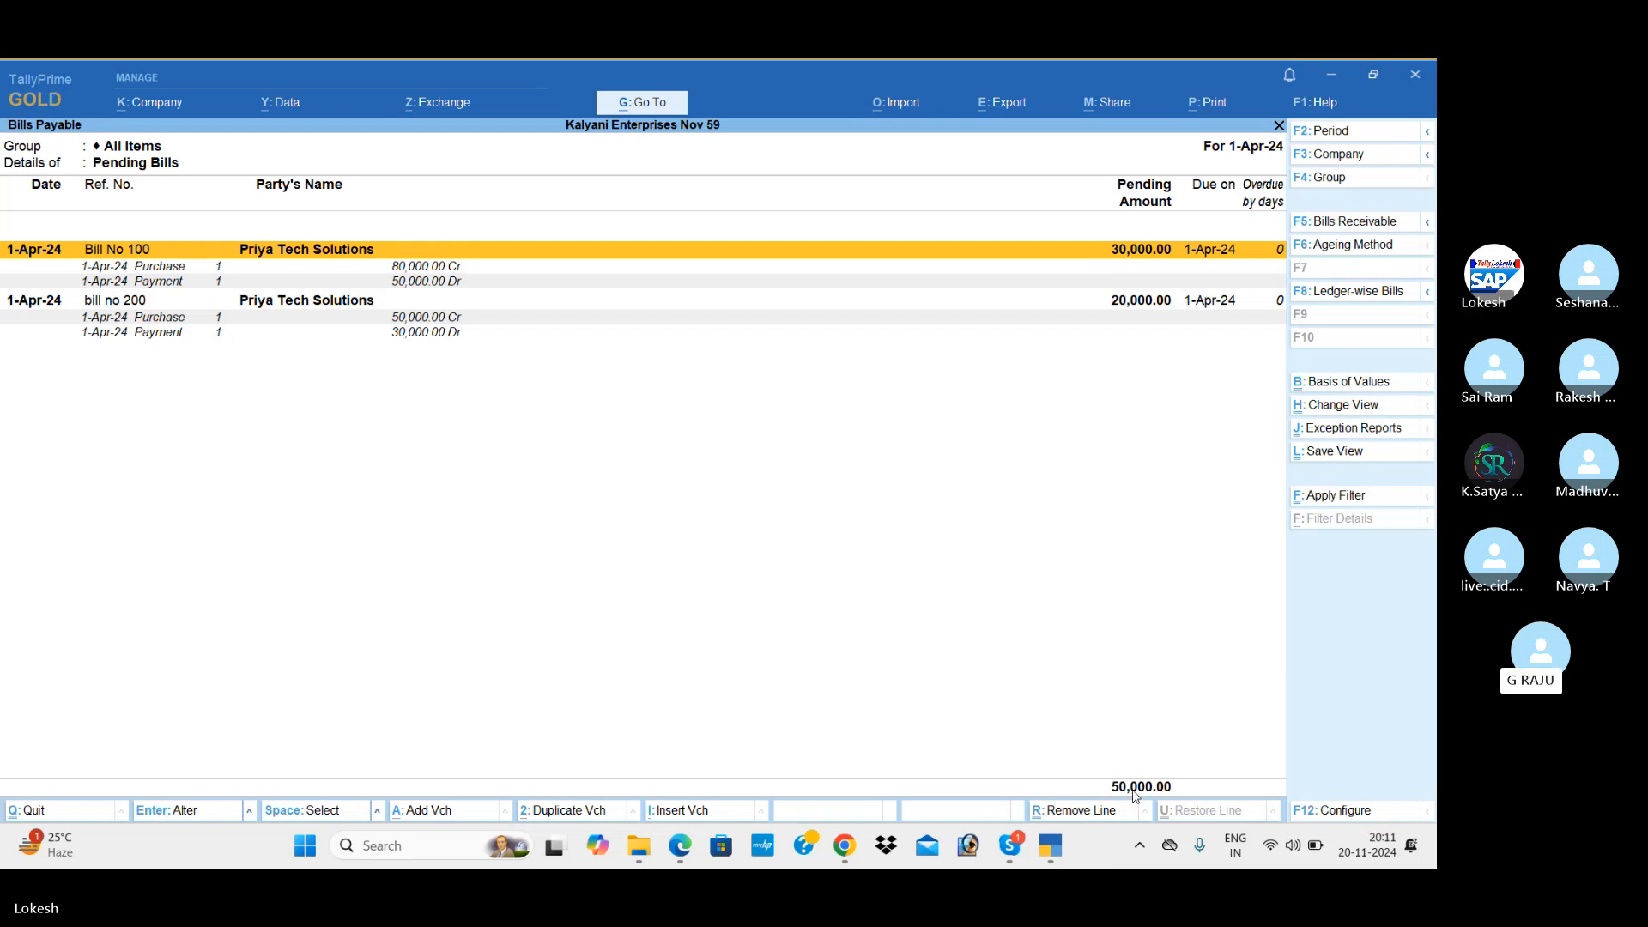
key(Escape)
Examine the outstanding Bills Receivable report with the sales and receipt details under each pending bill
key(Up)
key(Return)
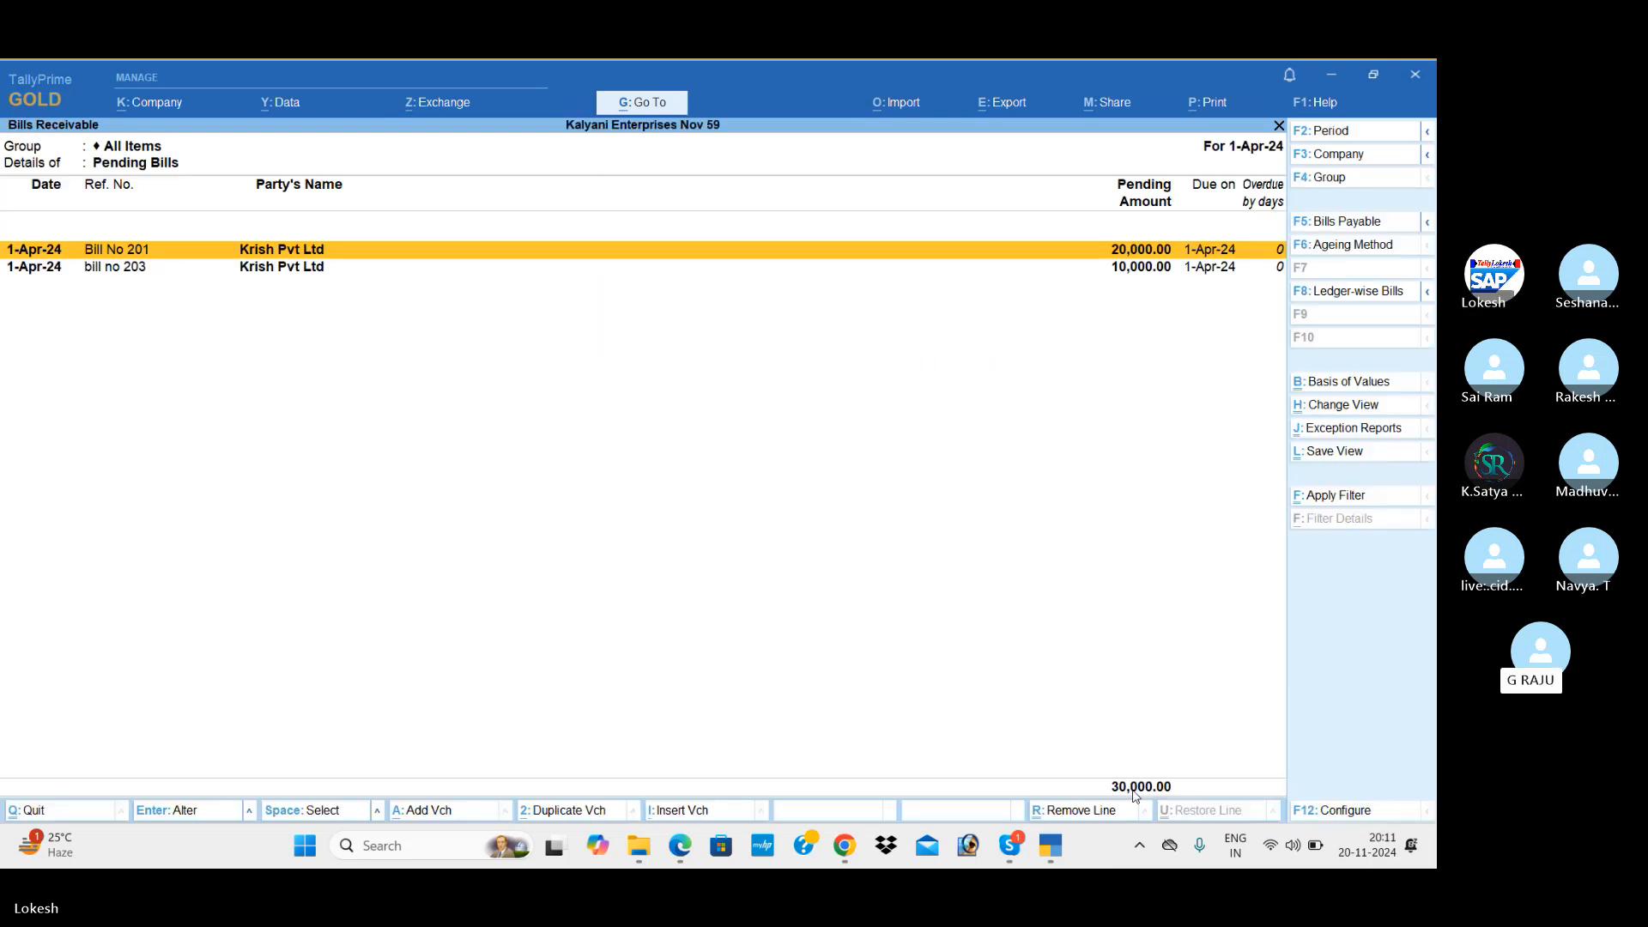
key(alt+F5)
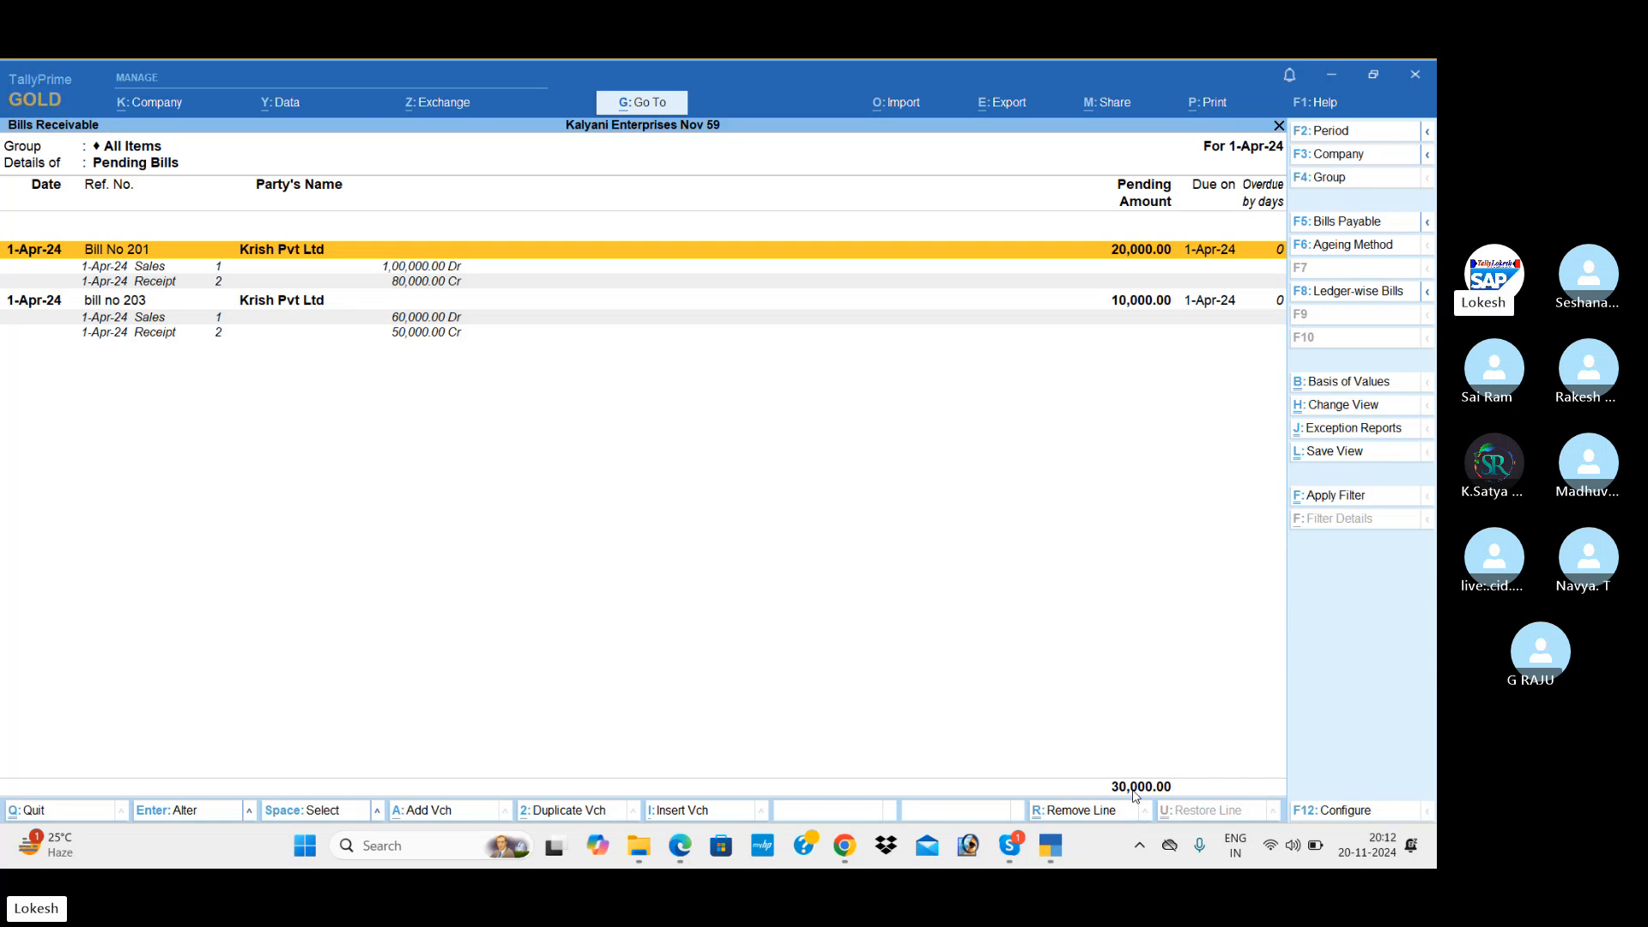
key(Escape)
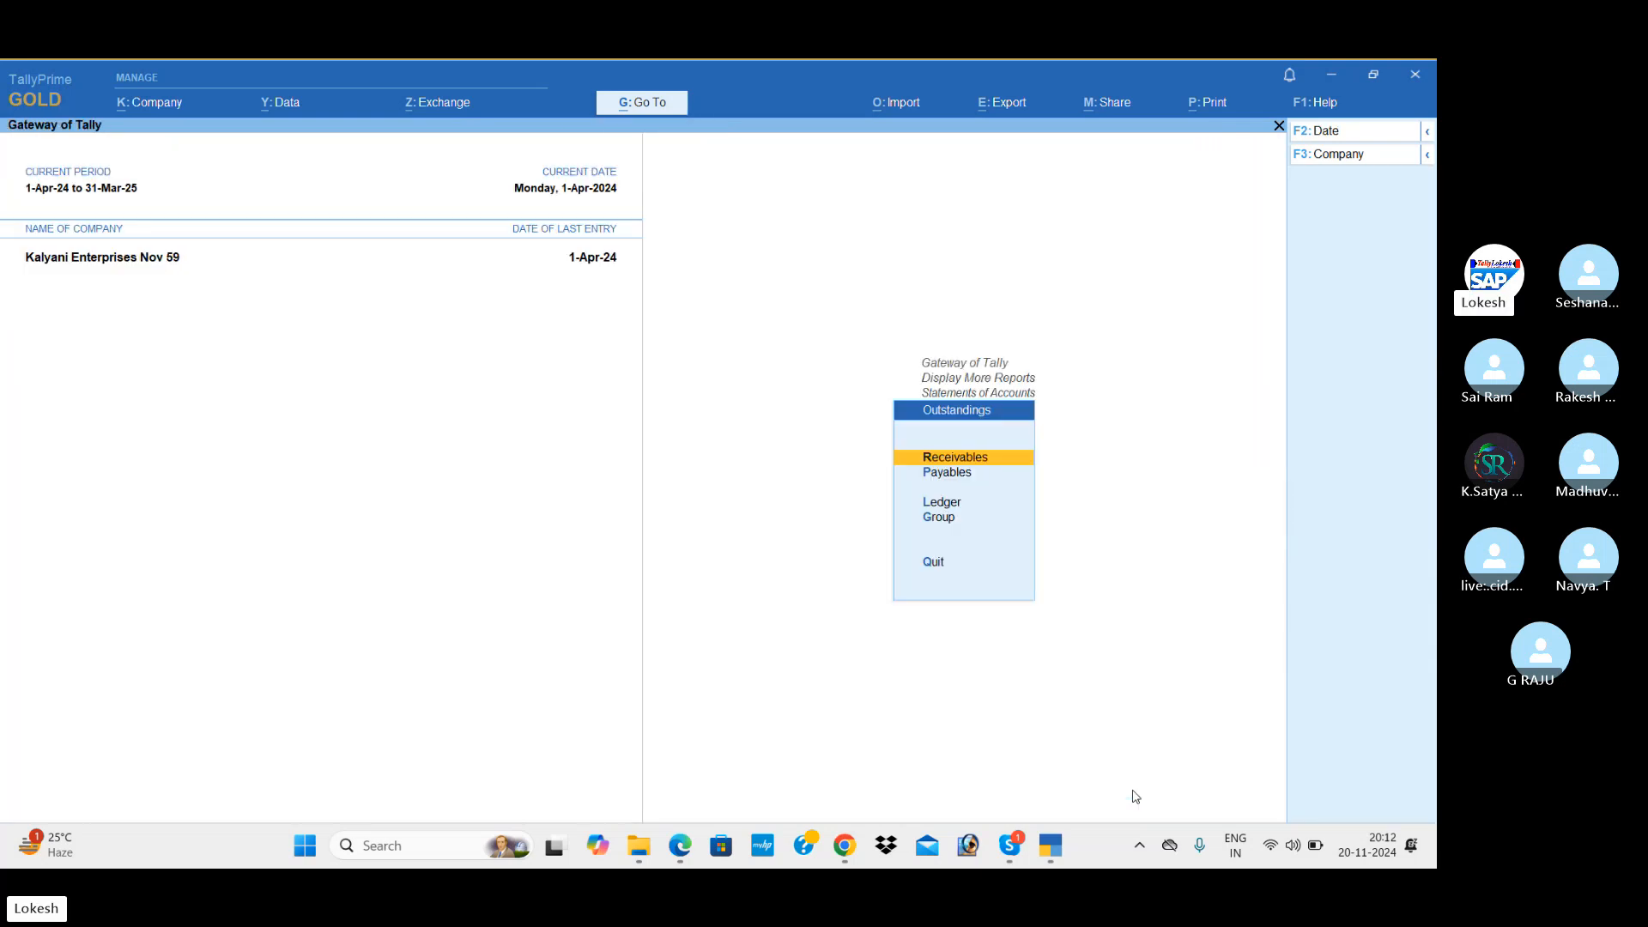
View the ledger outstandings of Krish Pvt Ltd with the detailed voucher lines for each pending bill
key(Down)
key(Down)
key(Return)
key(Down)
key(Up)
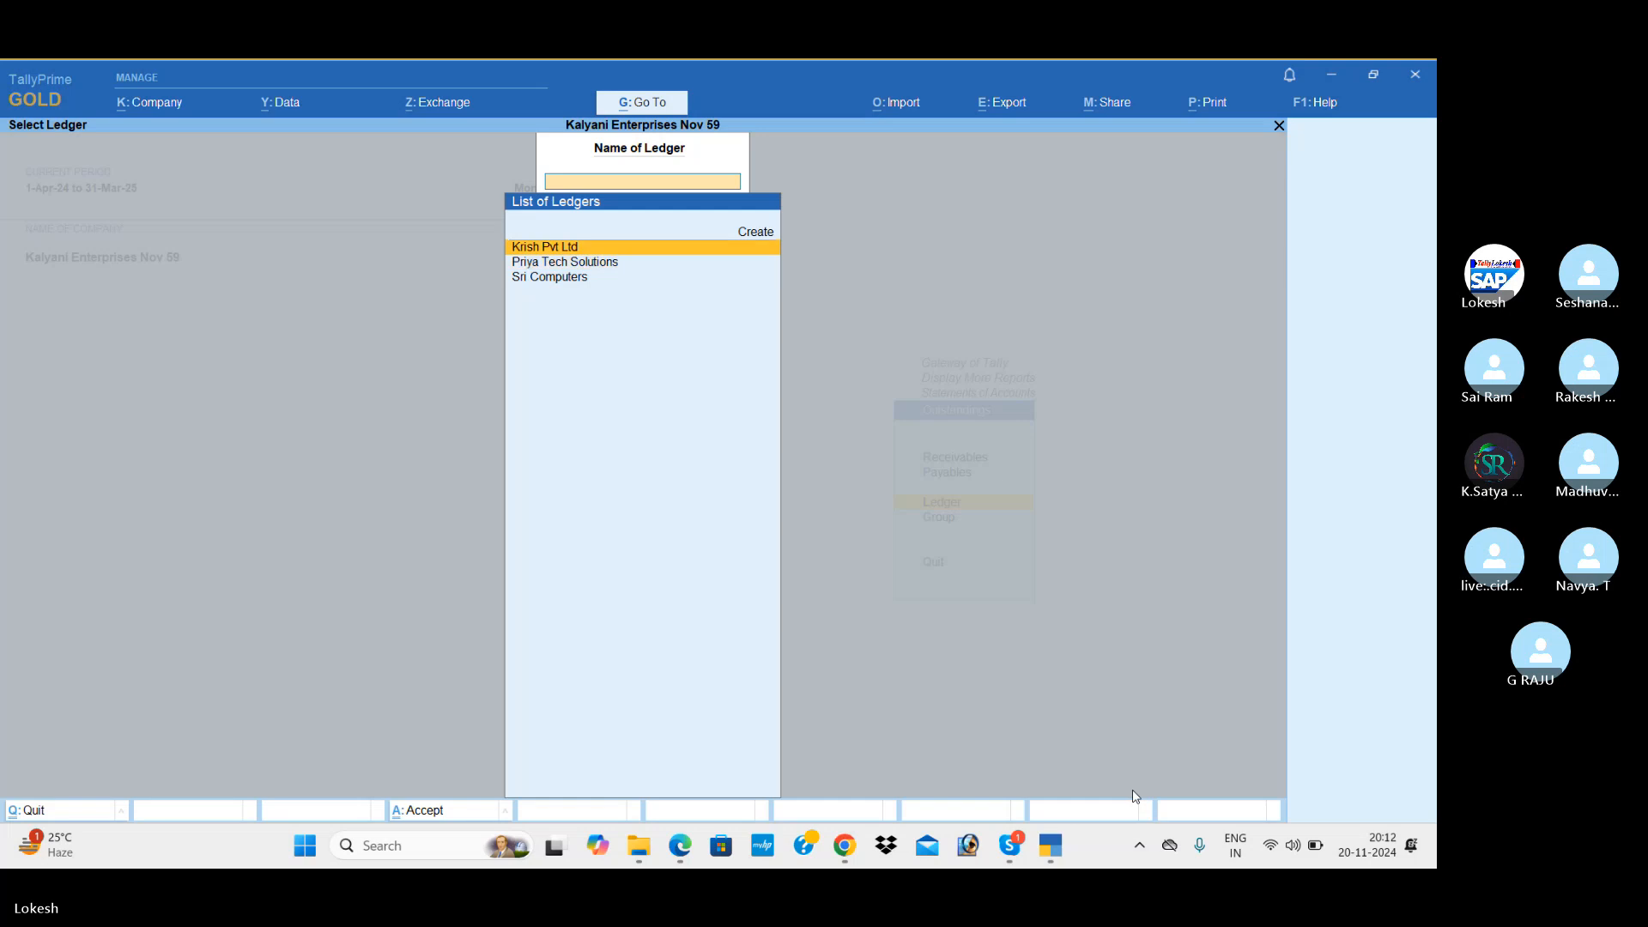
key(Return)
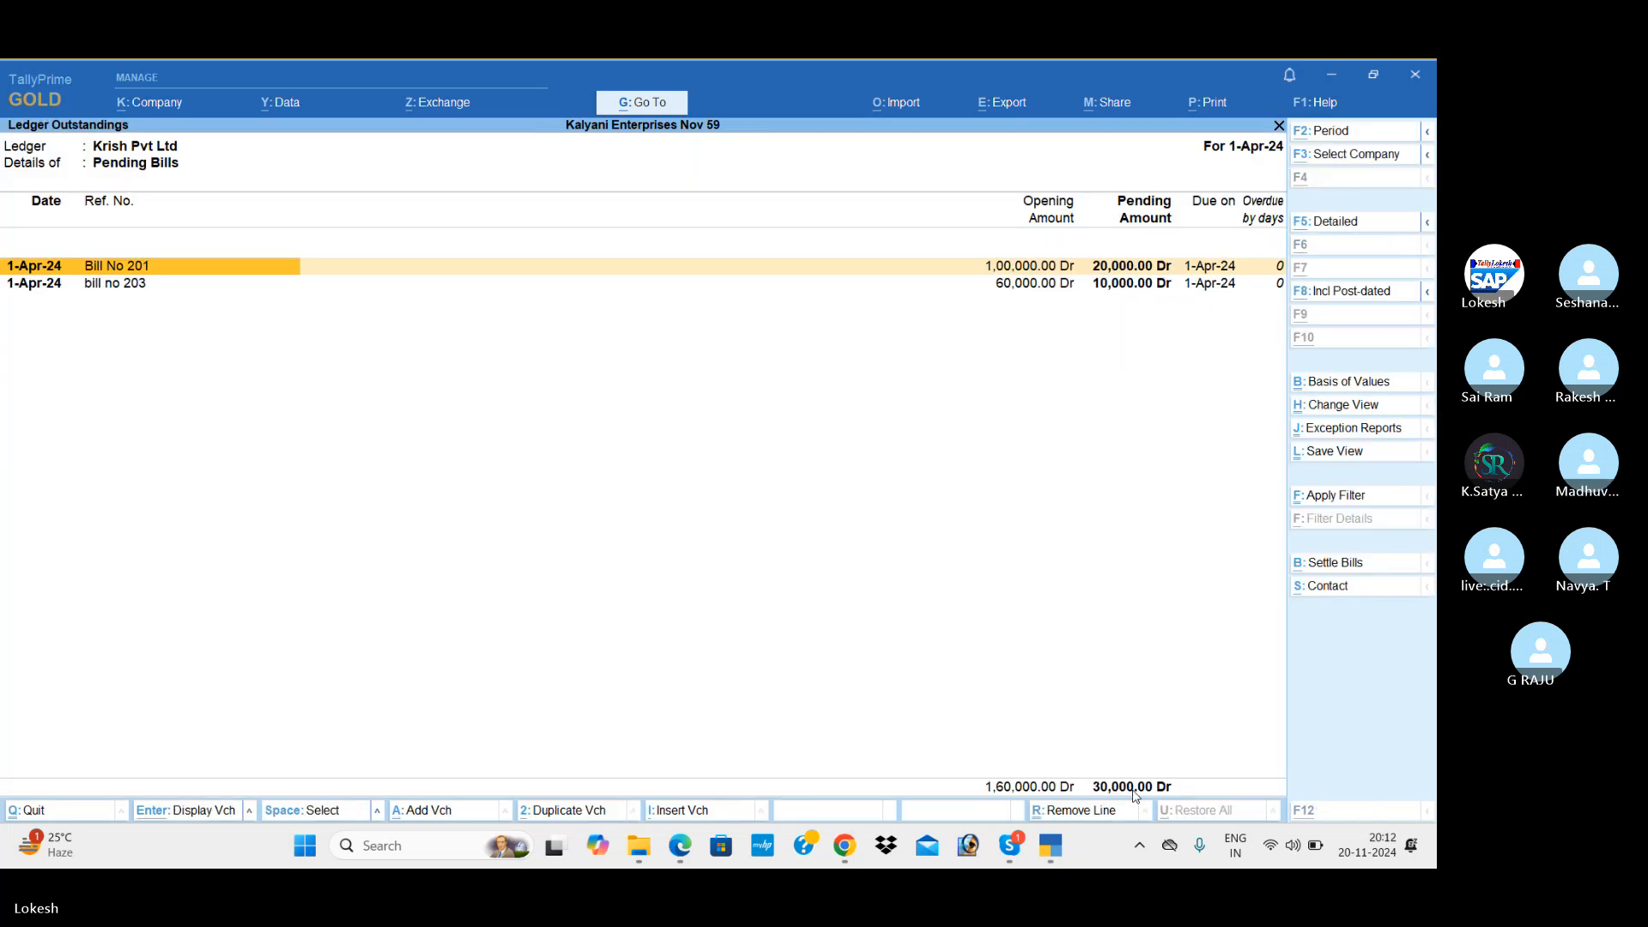
key(alt+F5)
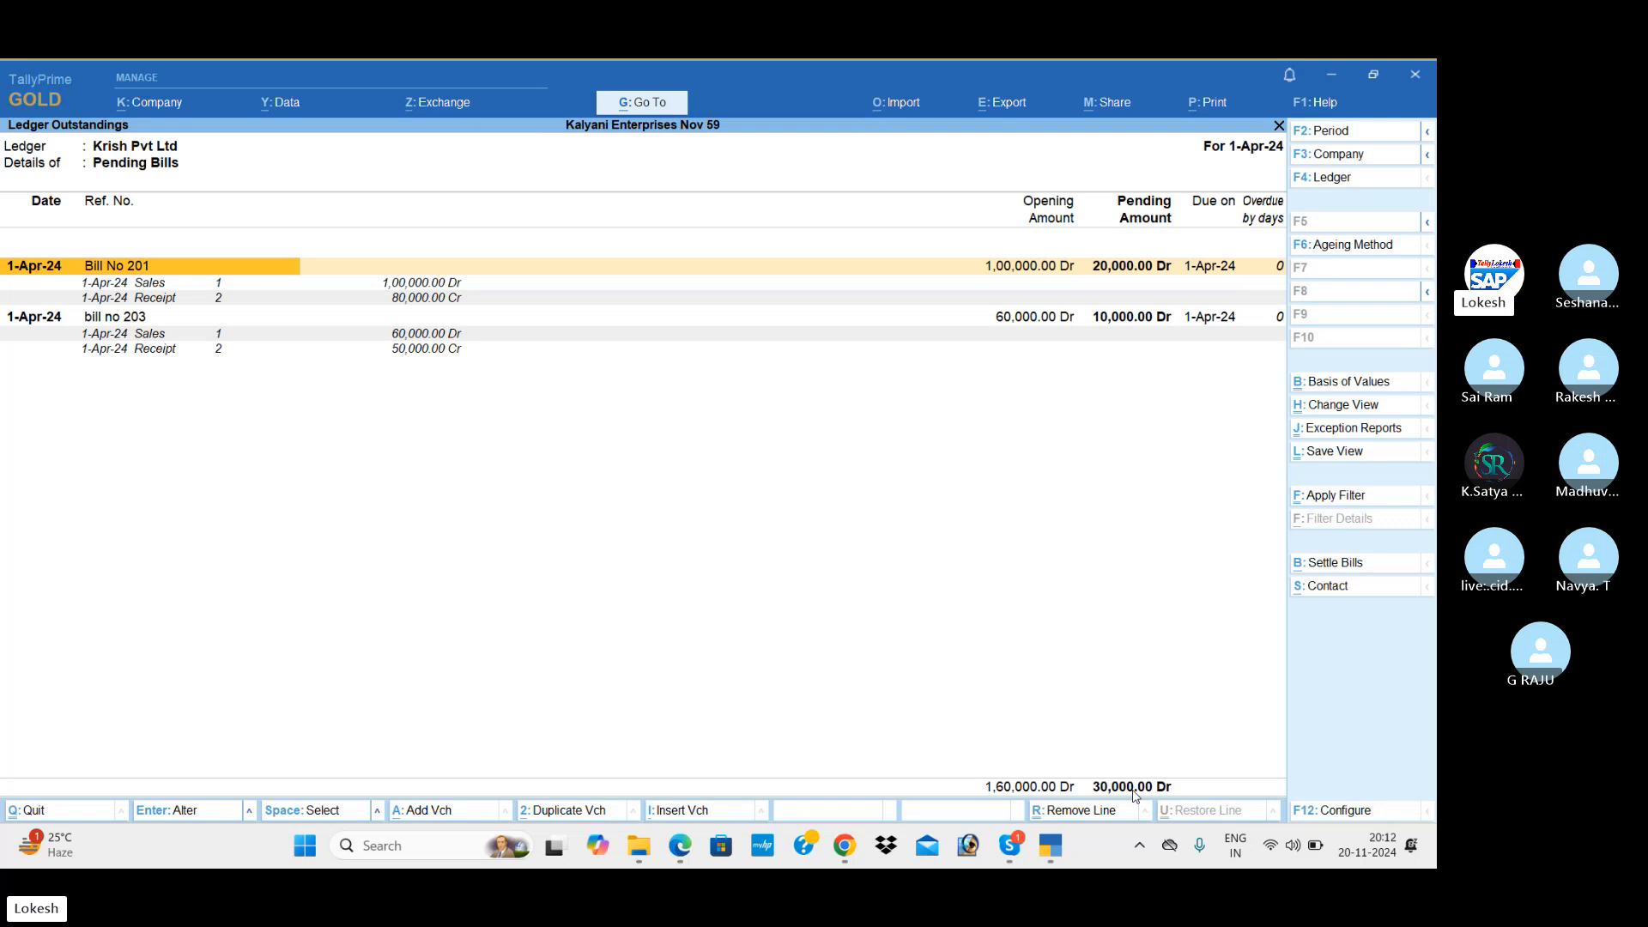
View the detailed ledger outstandings of Priya Tech Solutions and return to the main Gateway of Tally
key(F4)
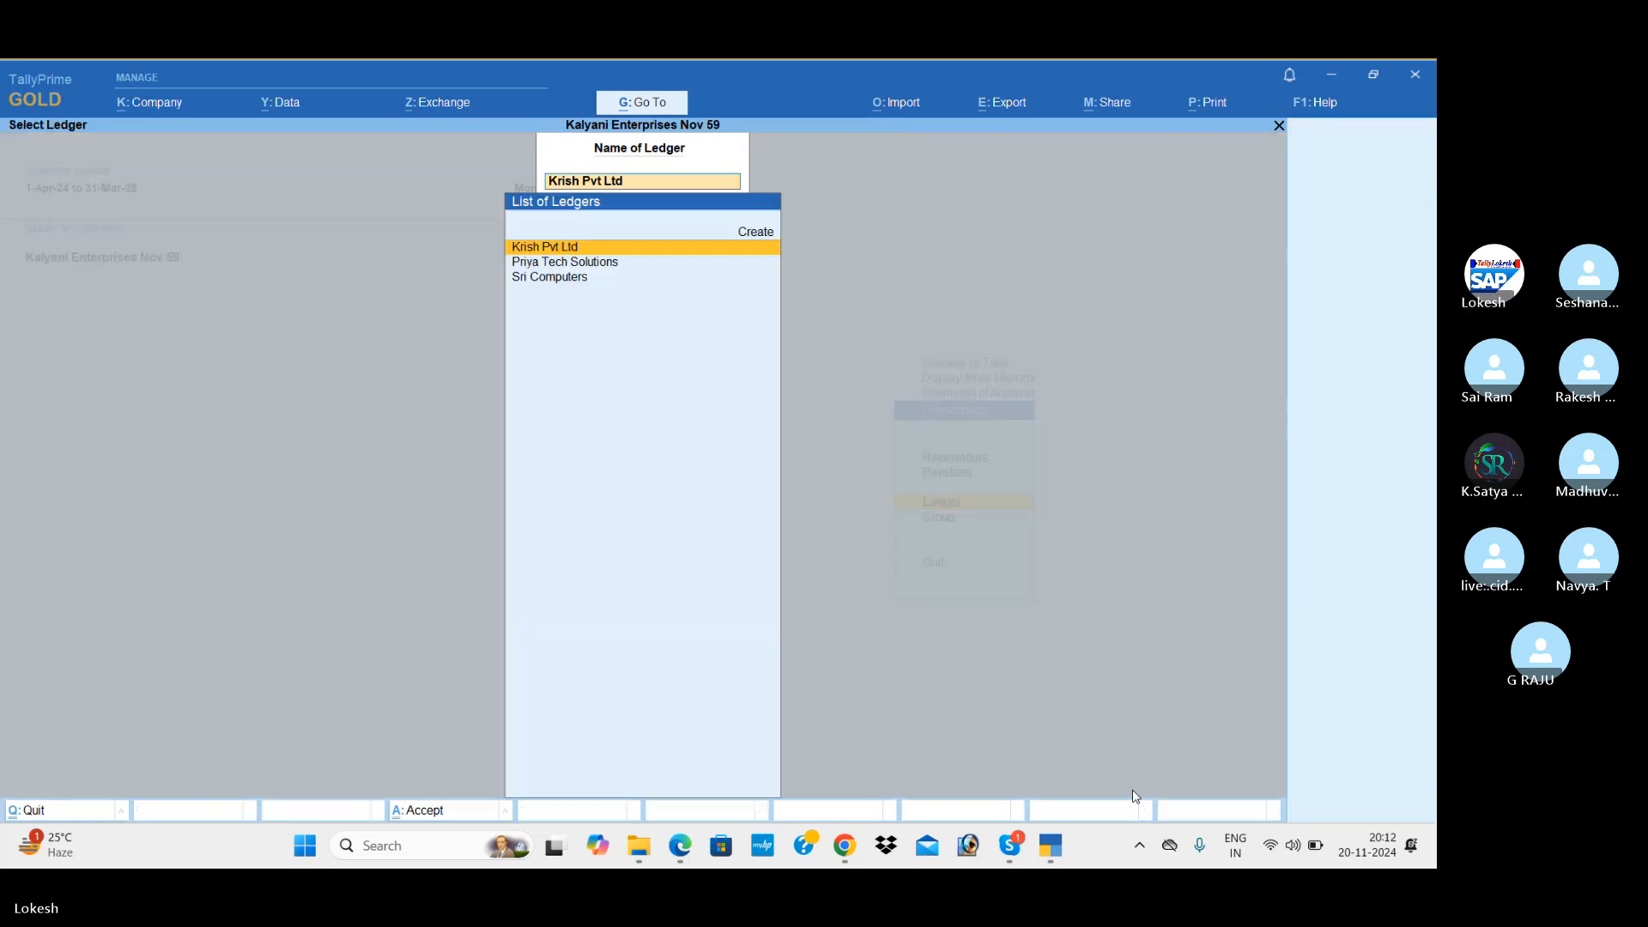
key(Down)
key(Return)
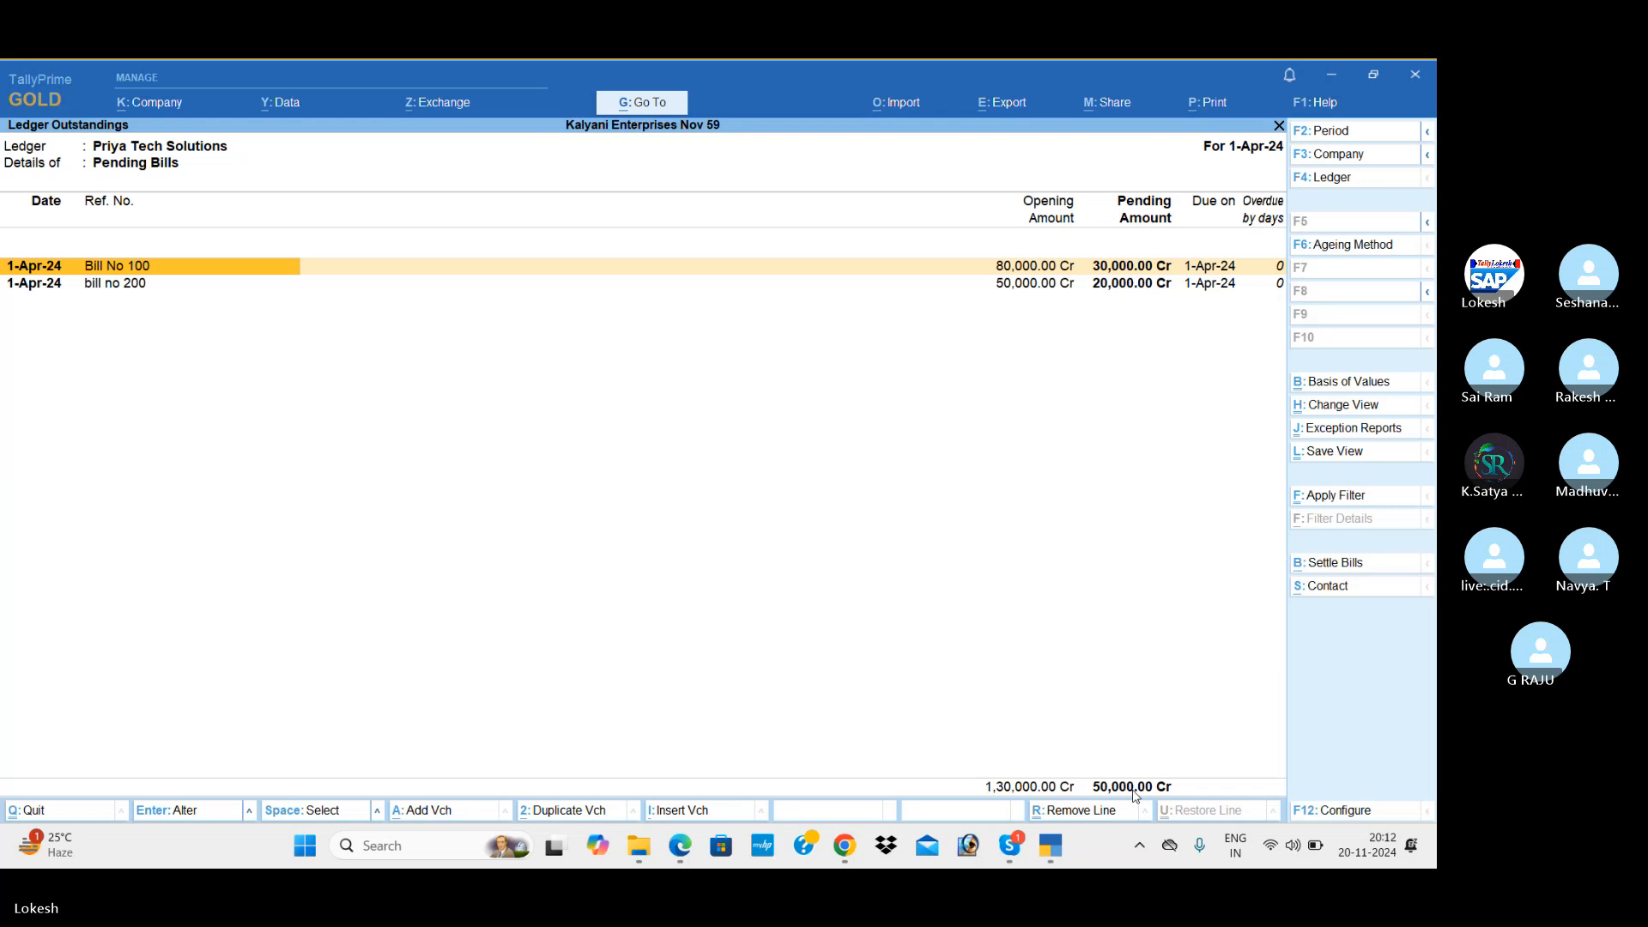
key(alt+F5)
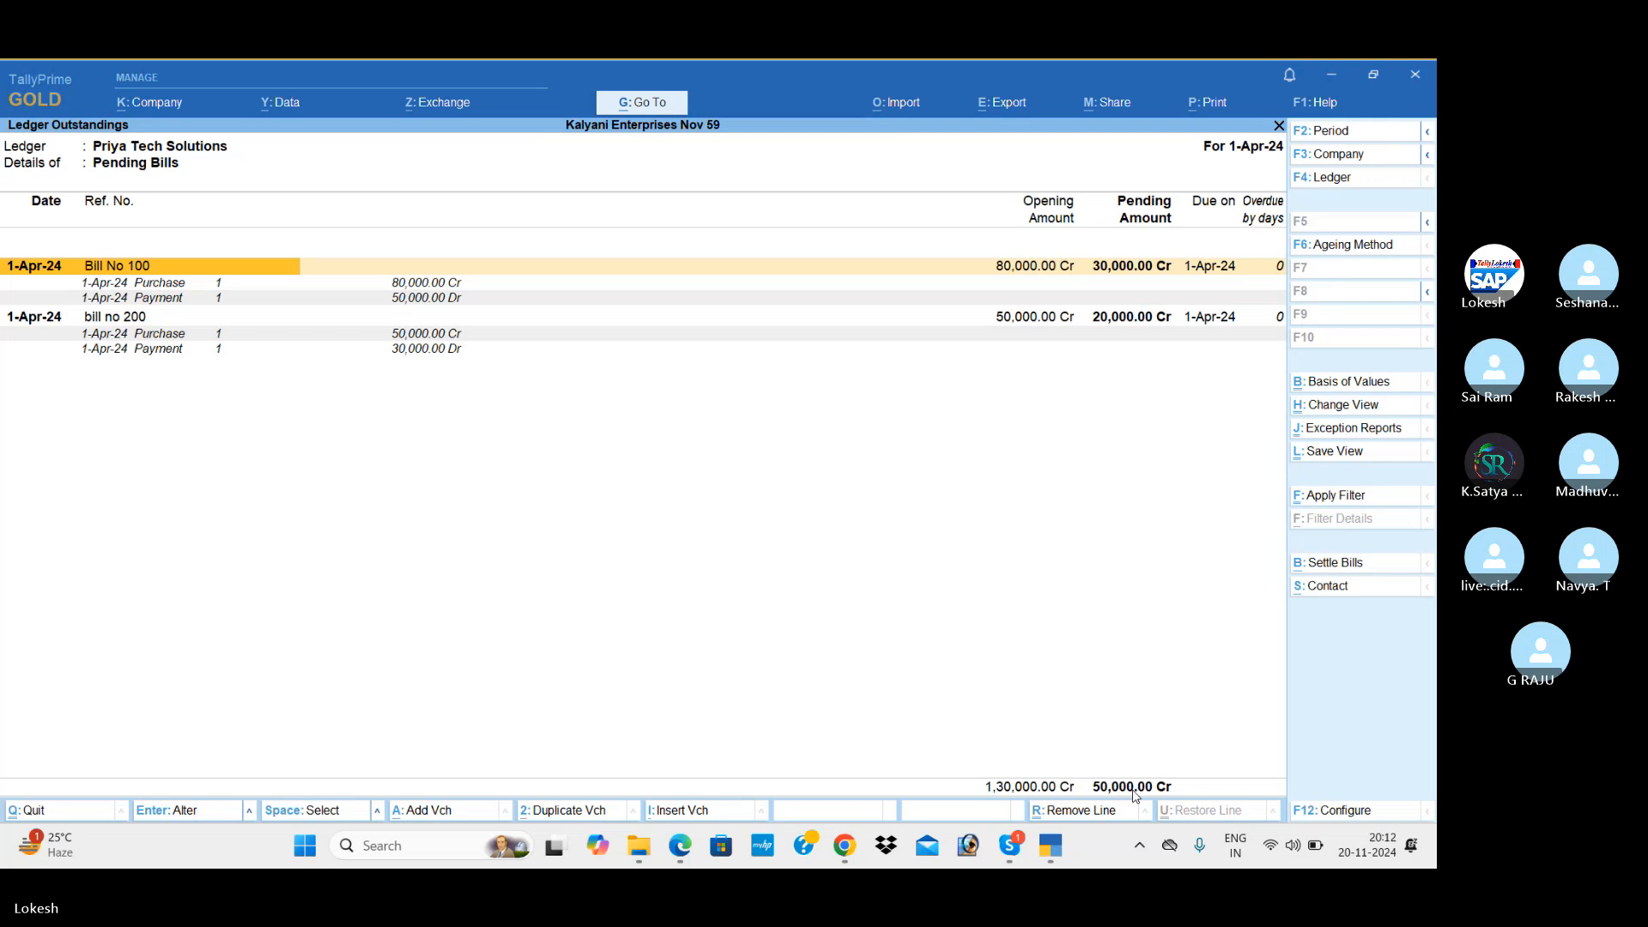
key(F4)
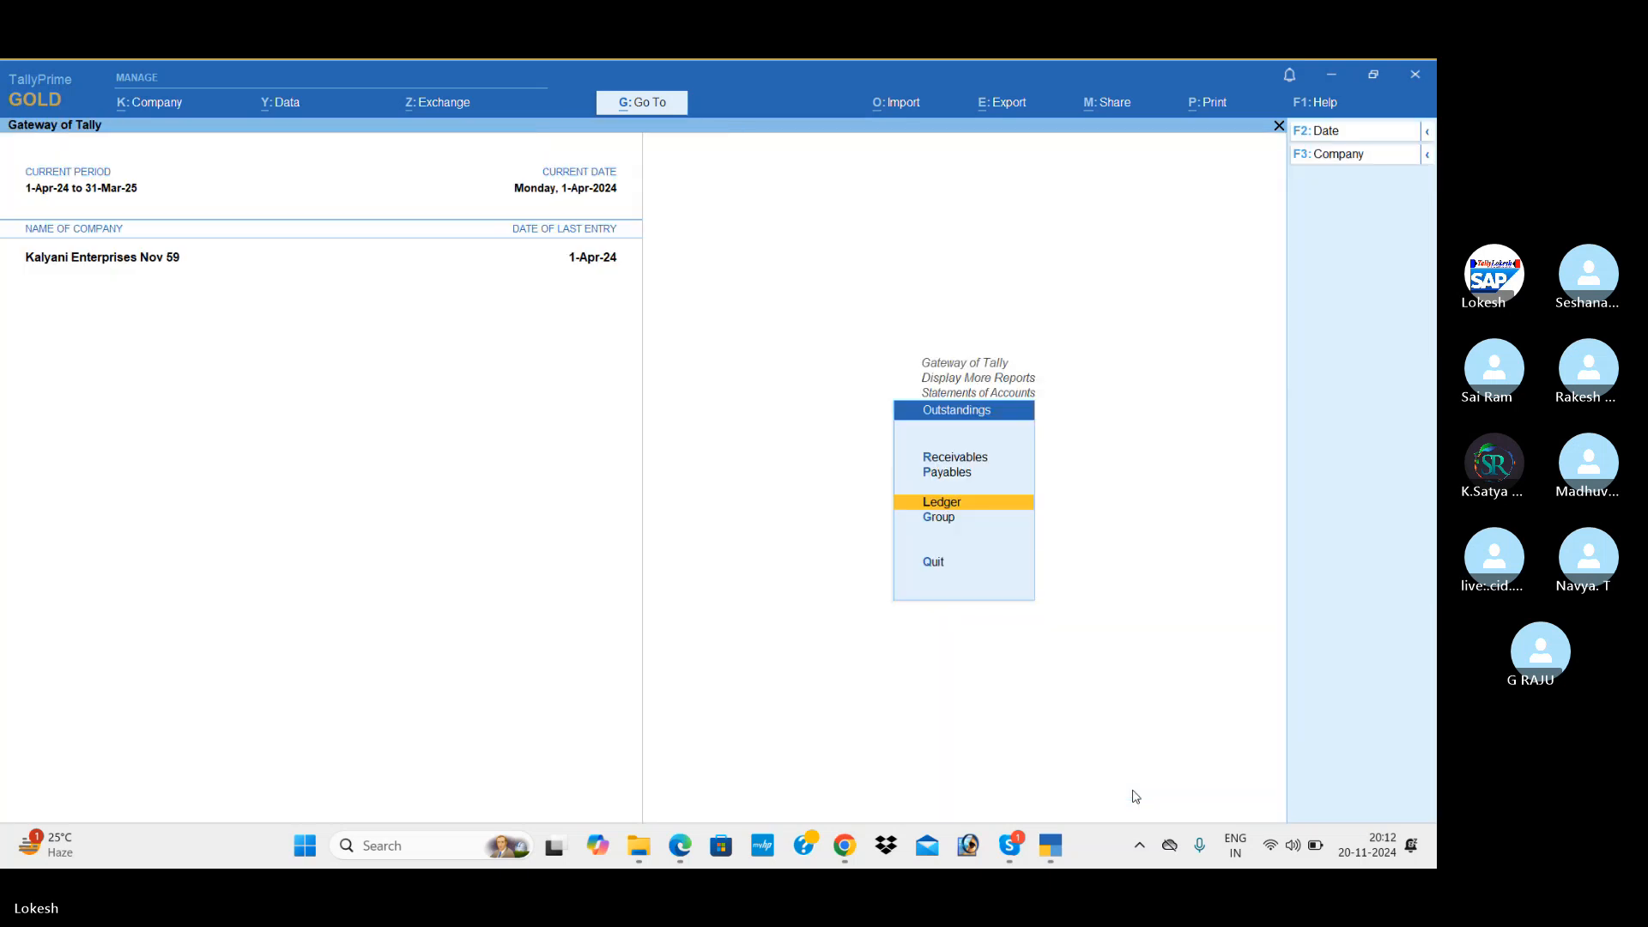
key(Escape)
key(Escape)
key(Escape)
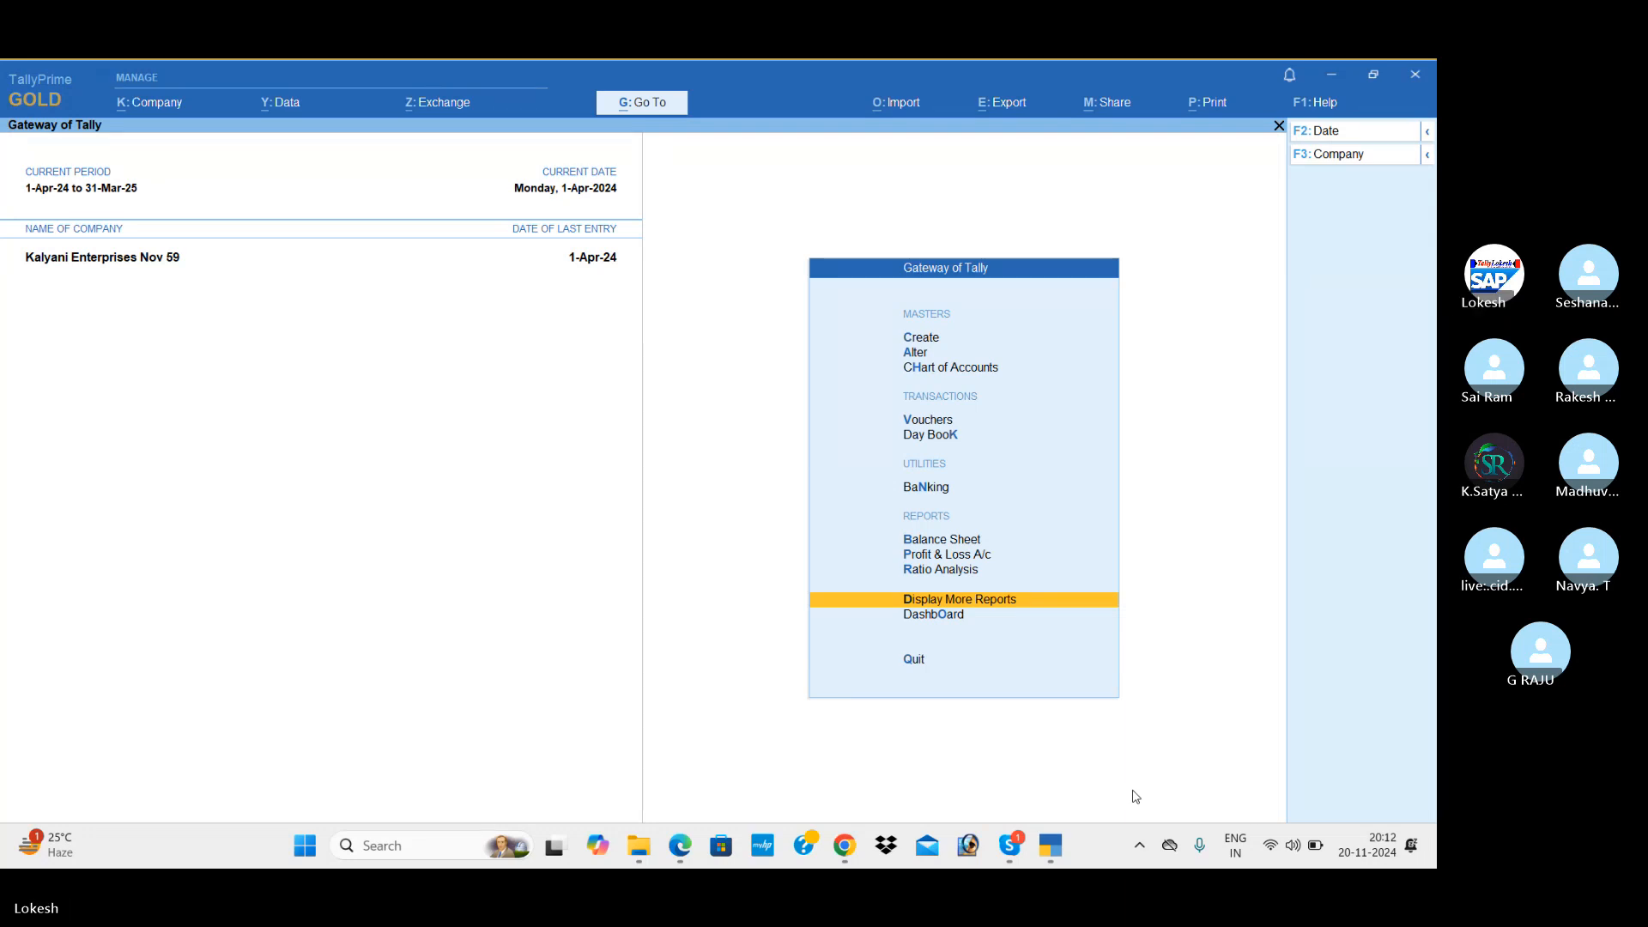
View the Balance Sheet of Kalyani Enterprises Nov 59 with the detailed breakdown under each group
key(b)
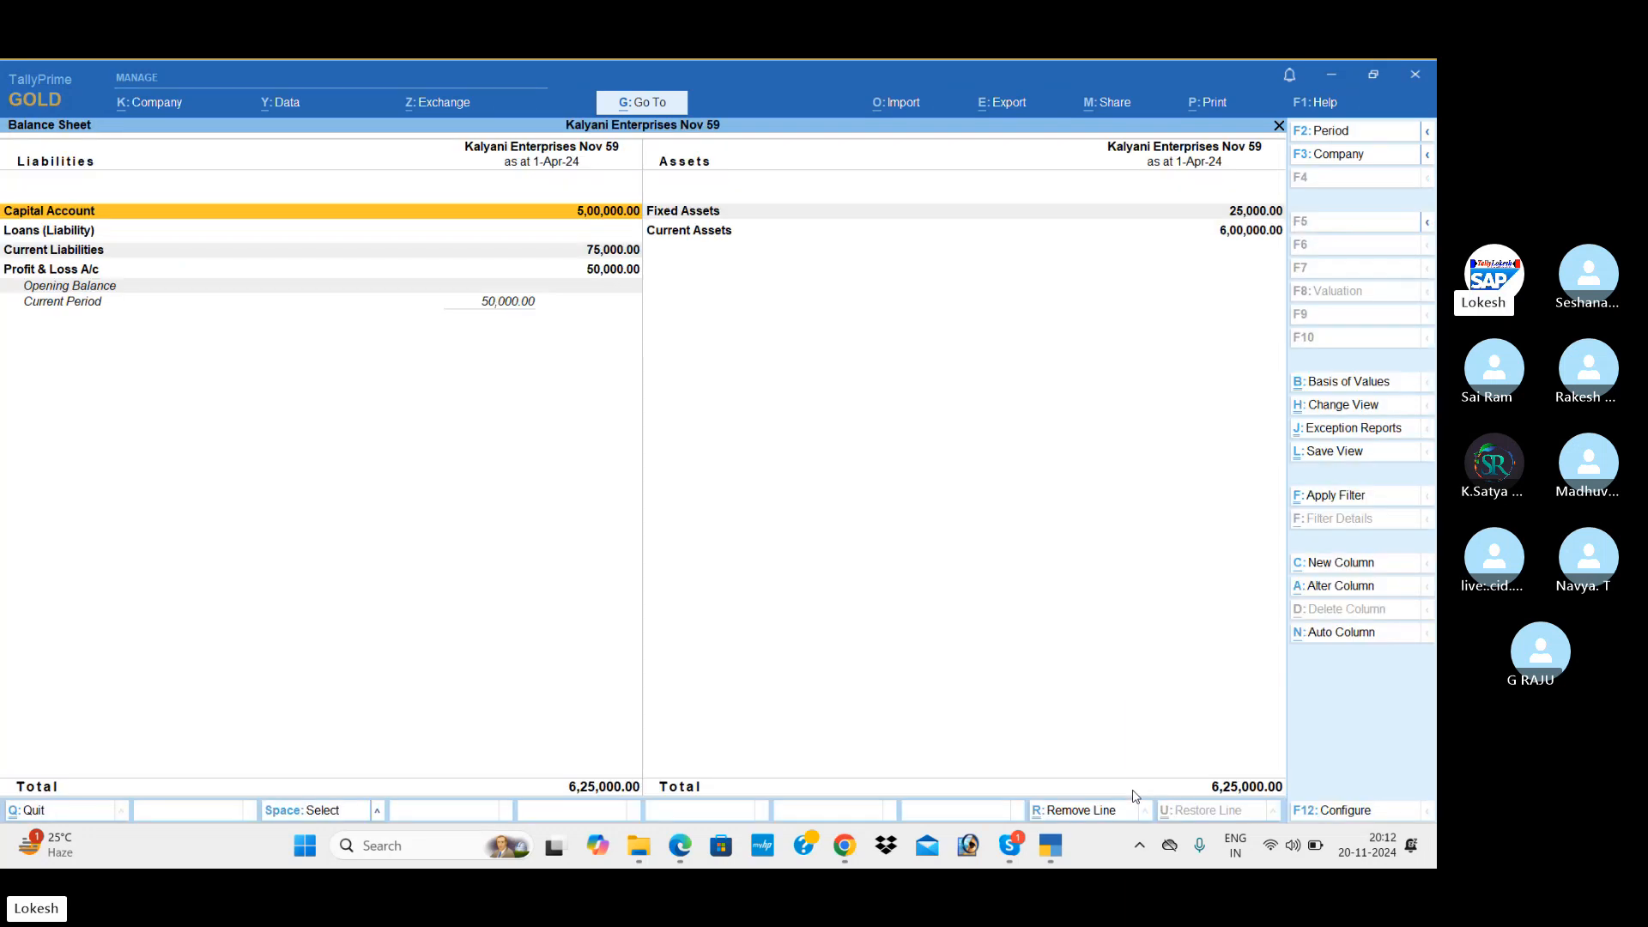
key(alt+F5)
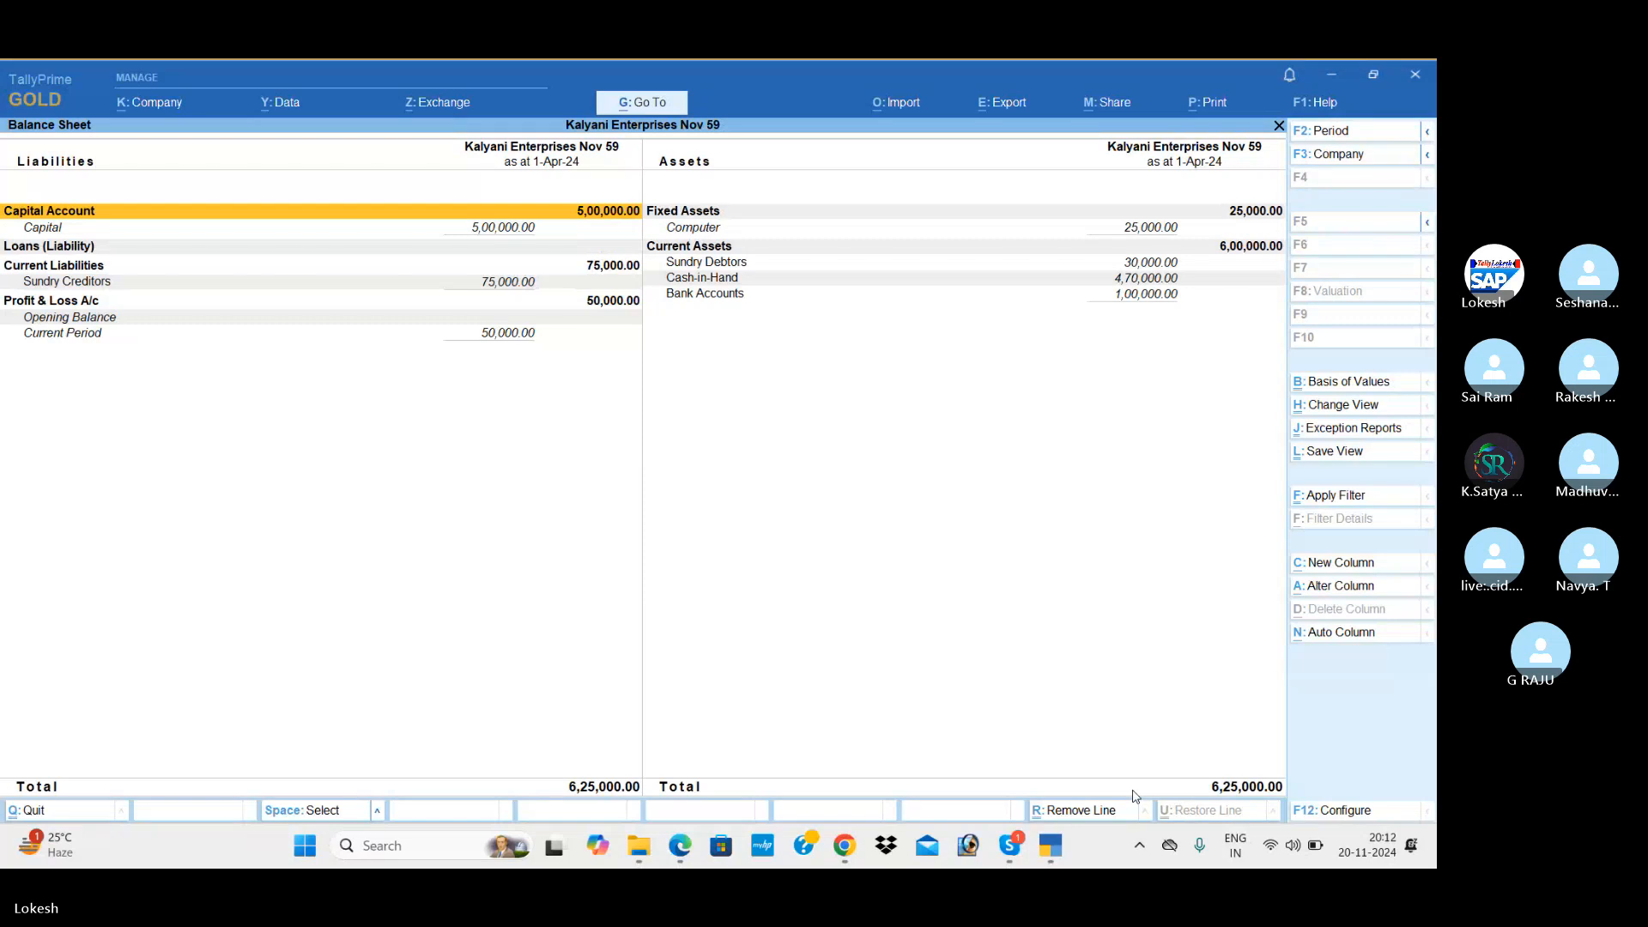
key(Escape)
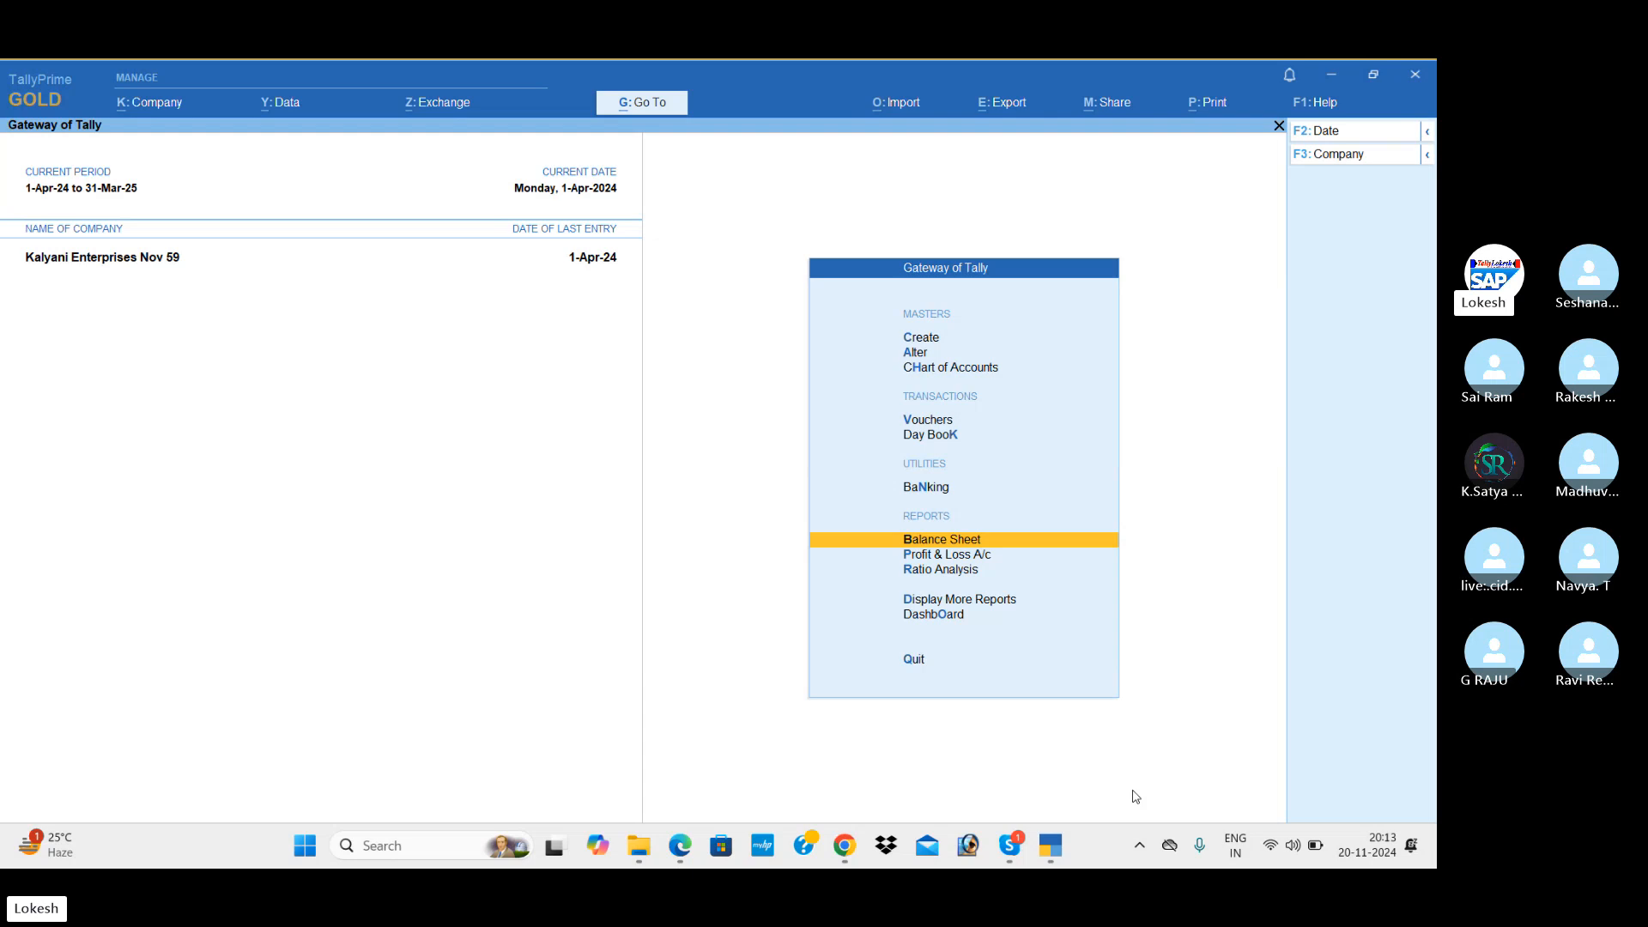
Start a new Receipt voucher and credit the Capital ledger with 8,00,000
key(Up)
key(Up)
key(Up)
key(Return)
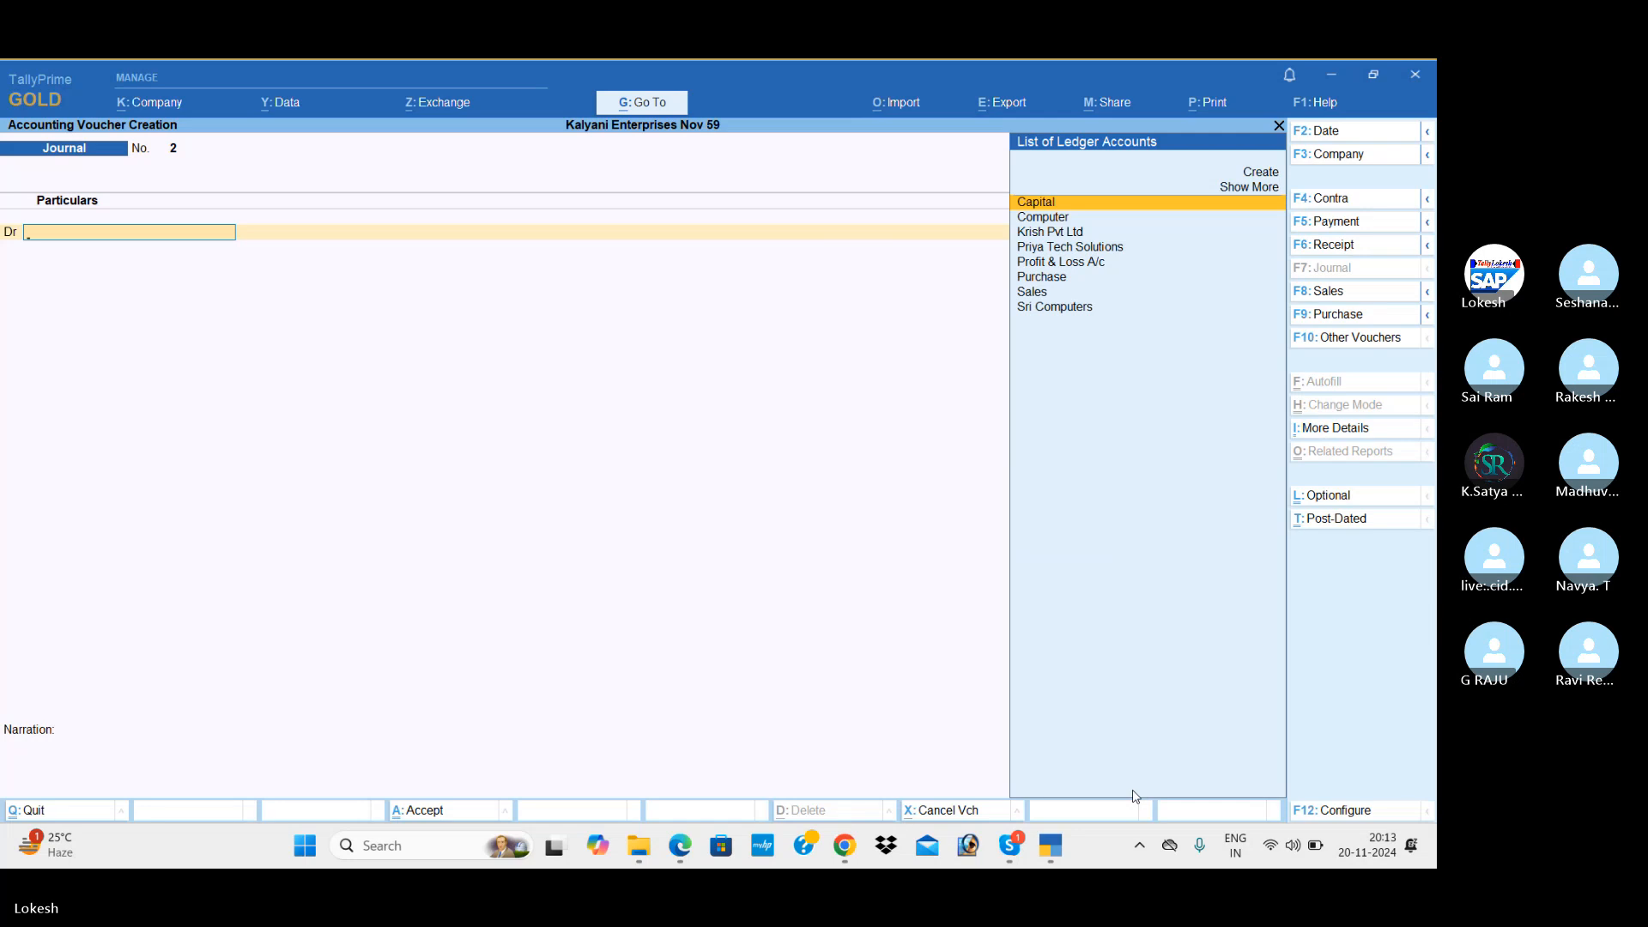
click(1355, 246)
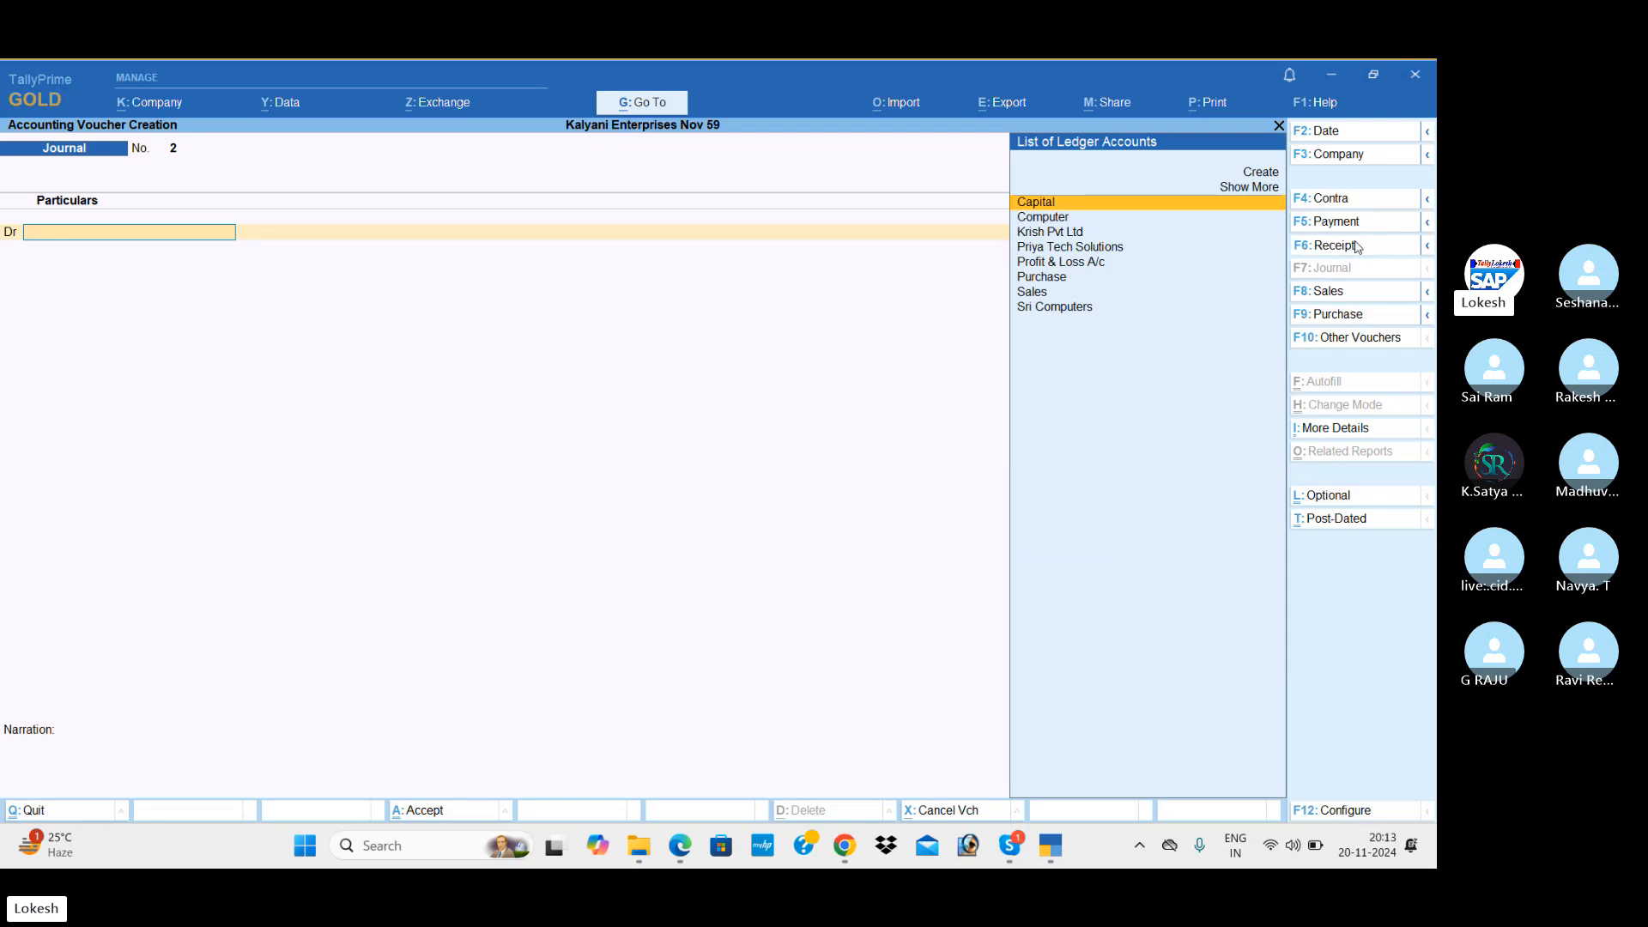
key(Return)
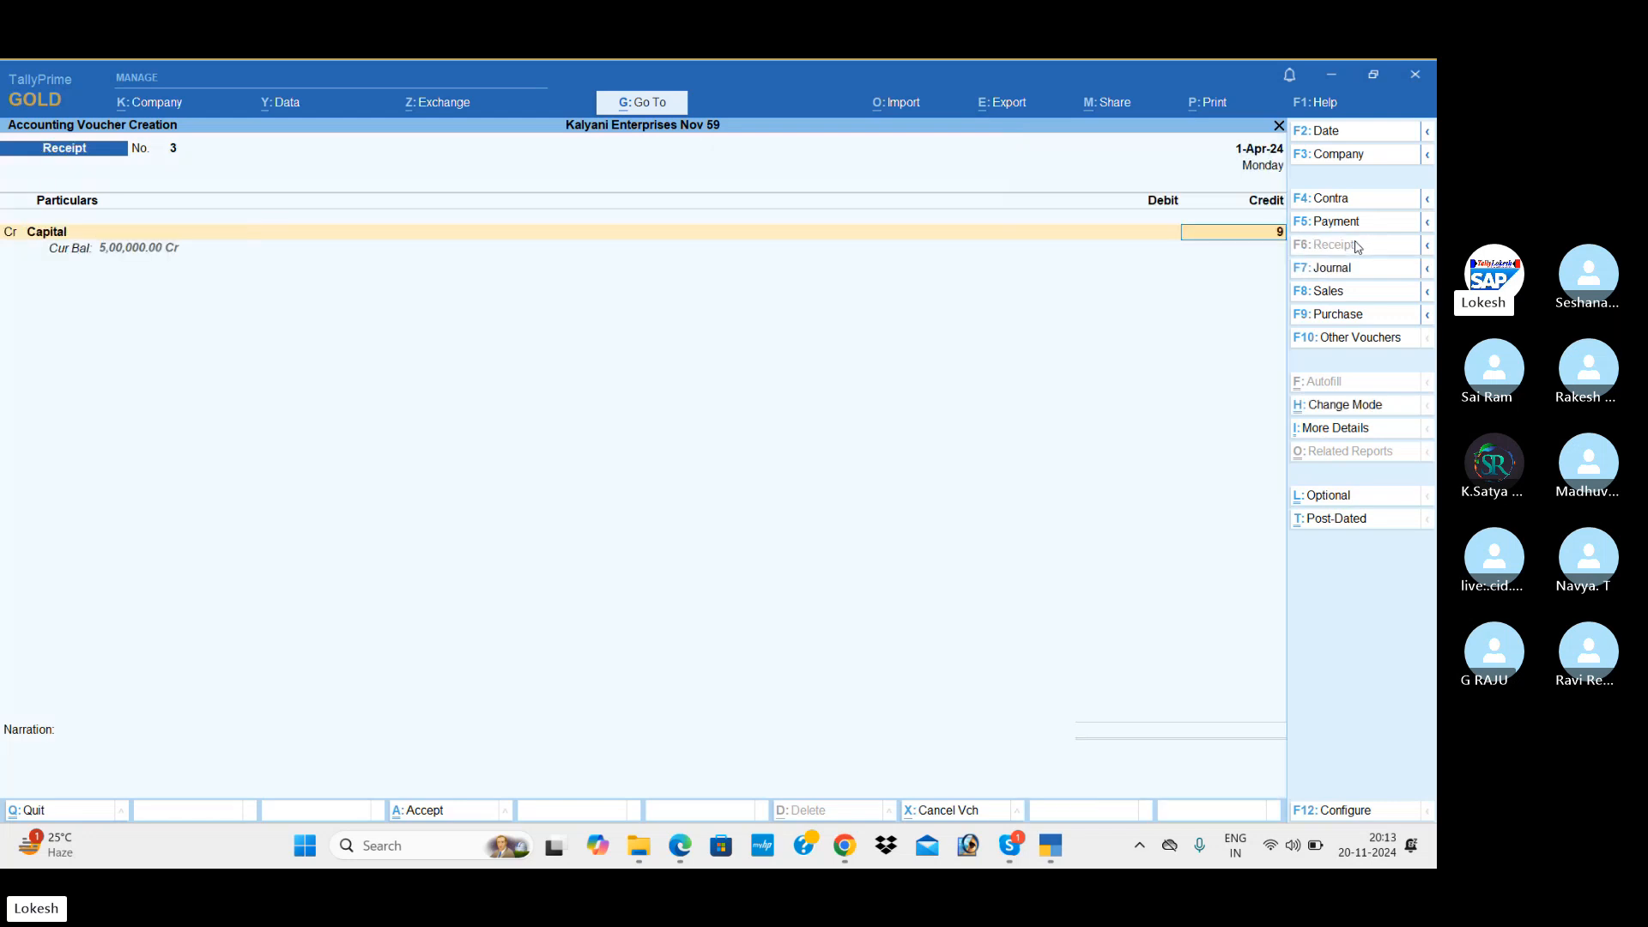
text(9)
key(BackSpace)
text(800)
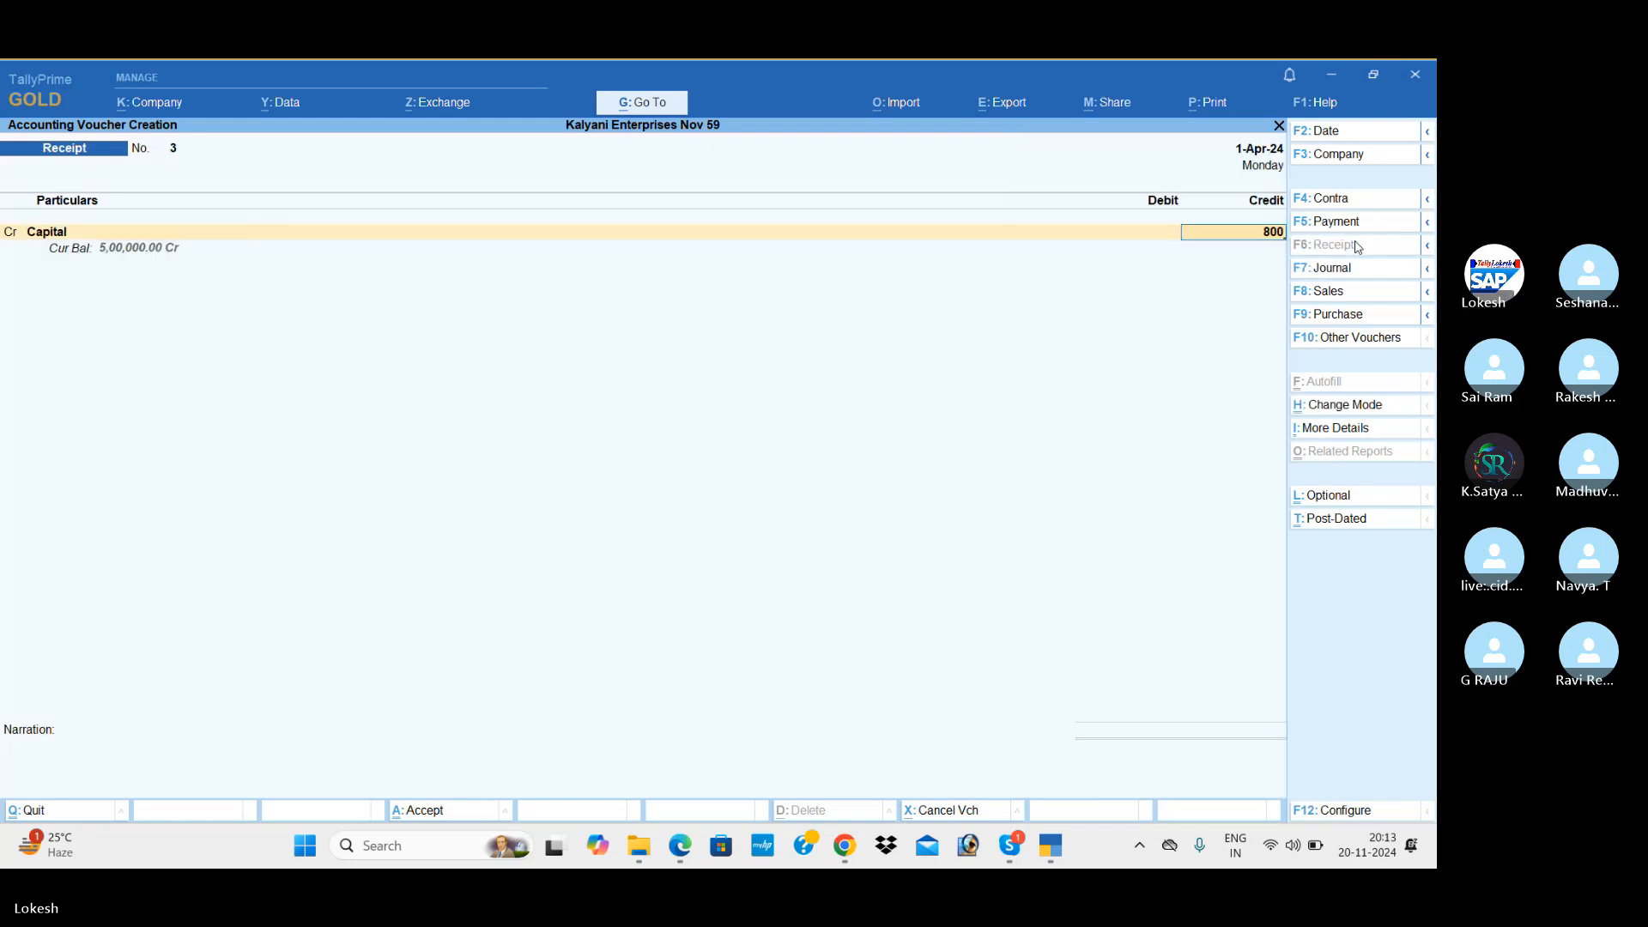
text(000)
key(Return)
Debit Cash with 8,00,000 and save the Receipt voucher without a narration
key(Return)
key(Return)
key(Return)
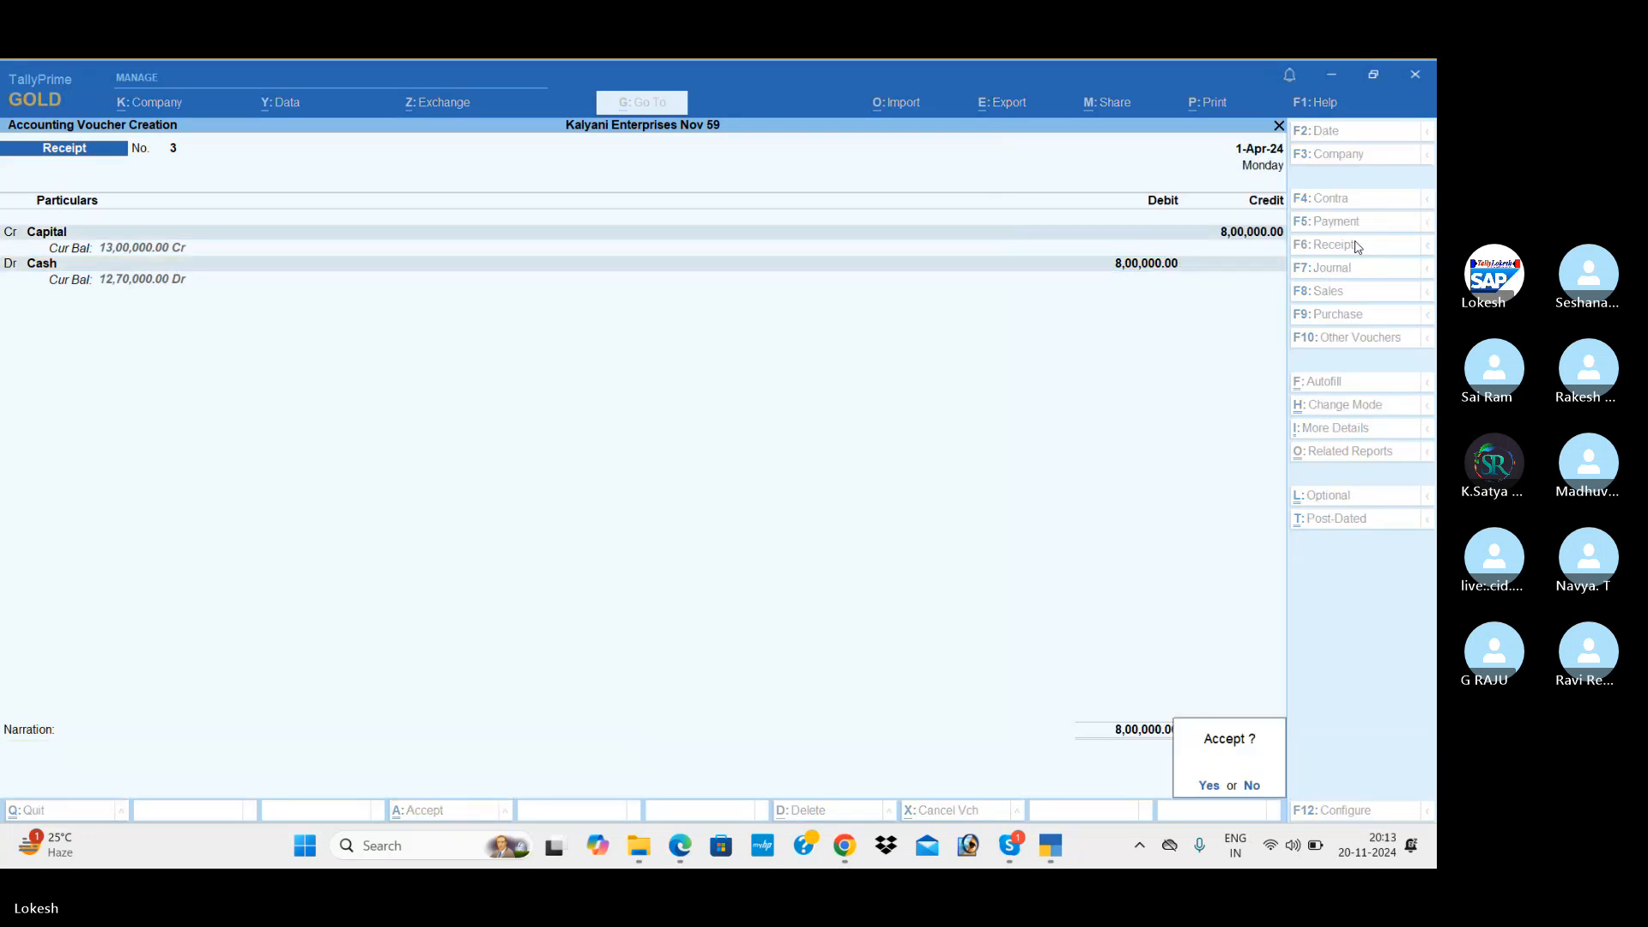
key(Return)
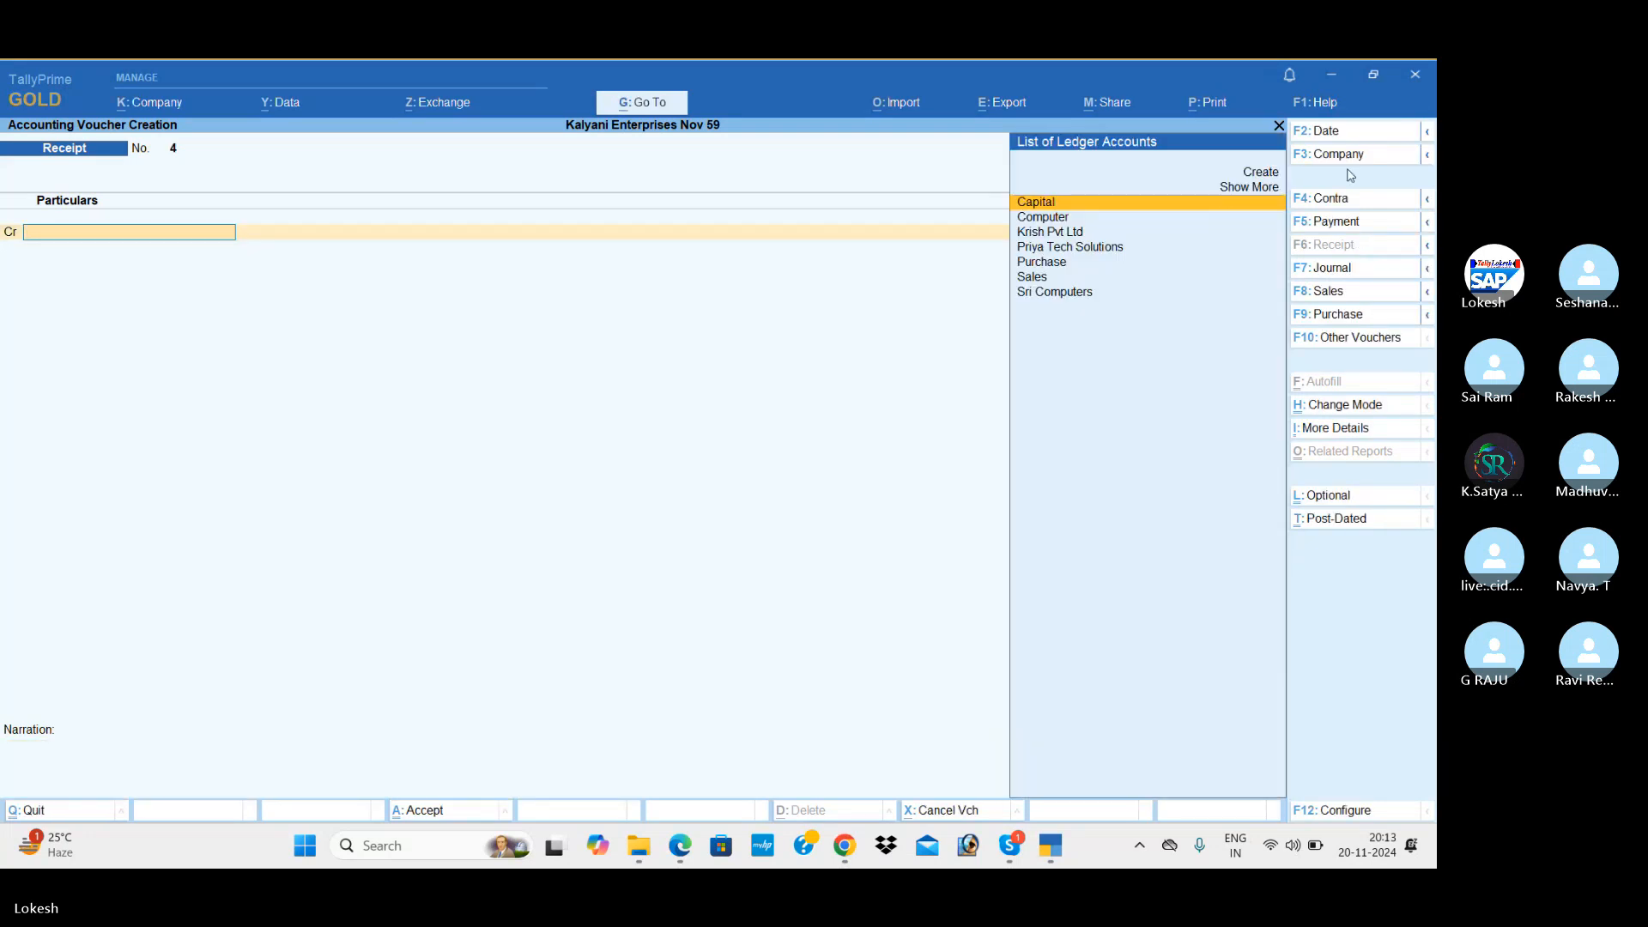
Start a new Payment voucher and debit the Computer ledger with 45,000
click(1356, 222)
text(co)
key(Return)
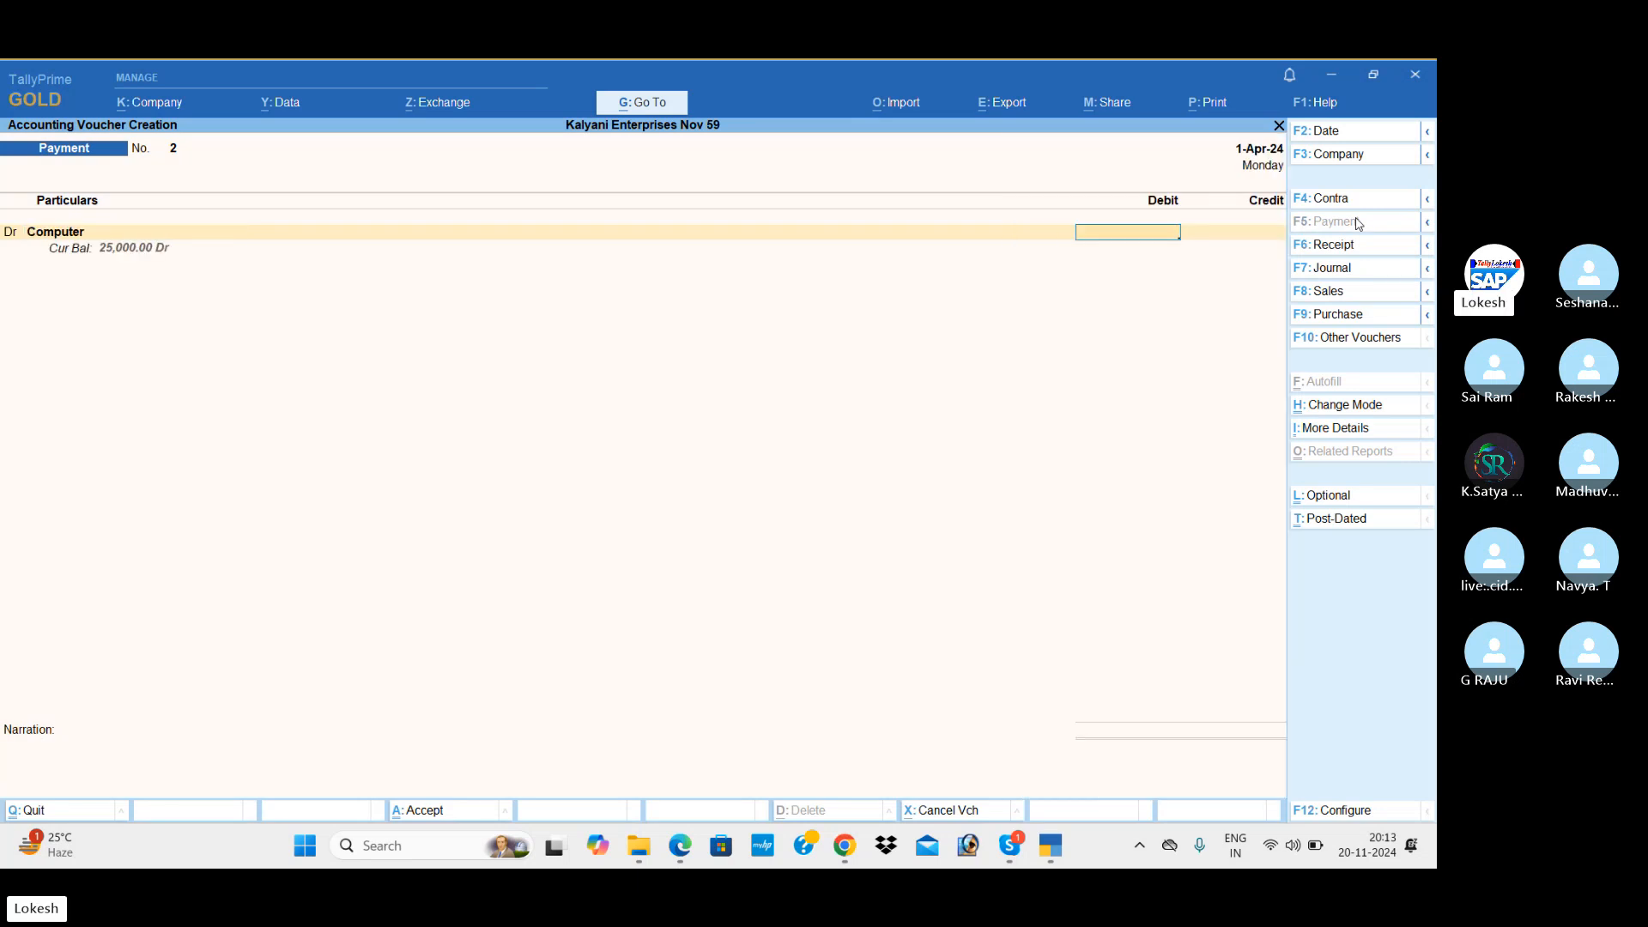
text(45,000)
key(Return)
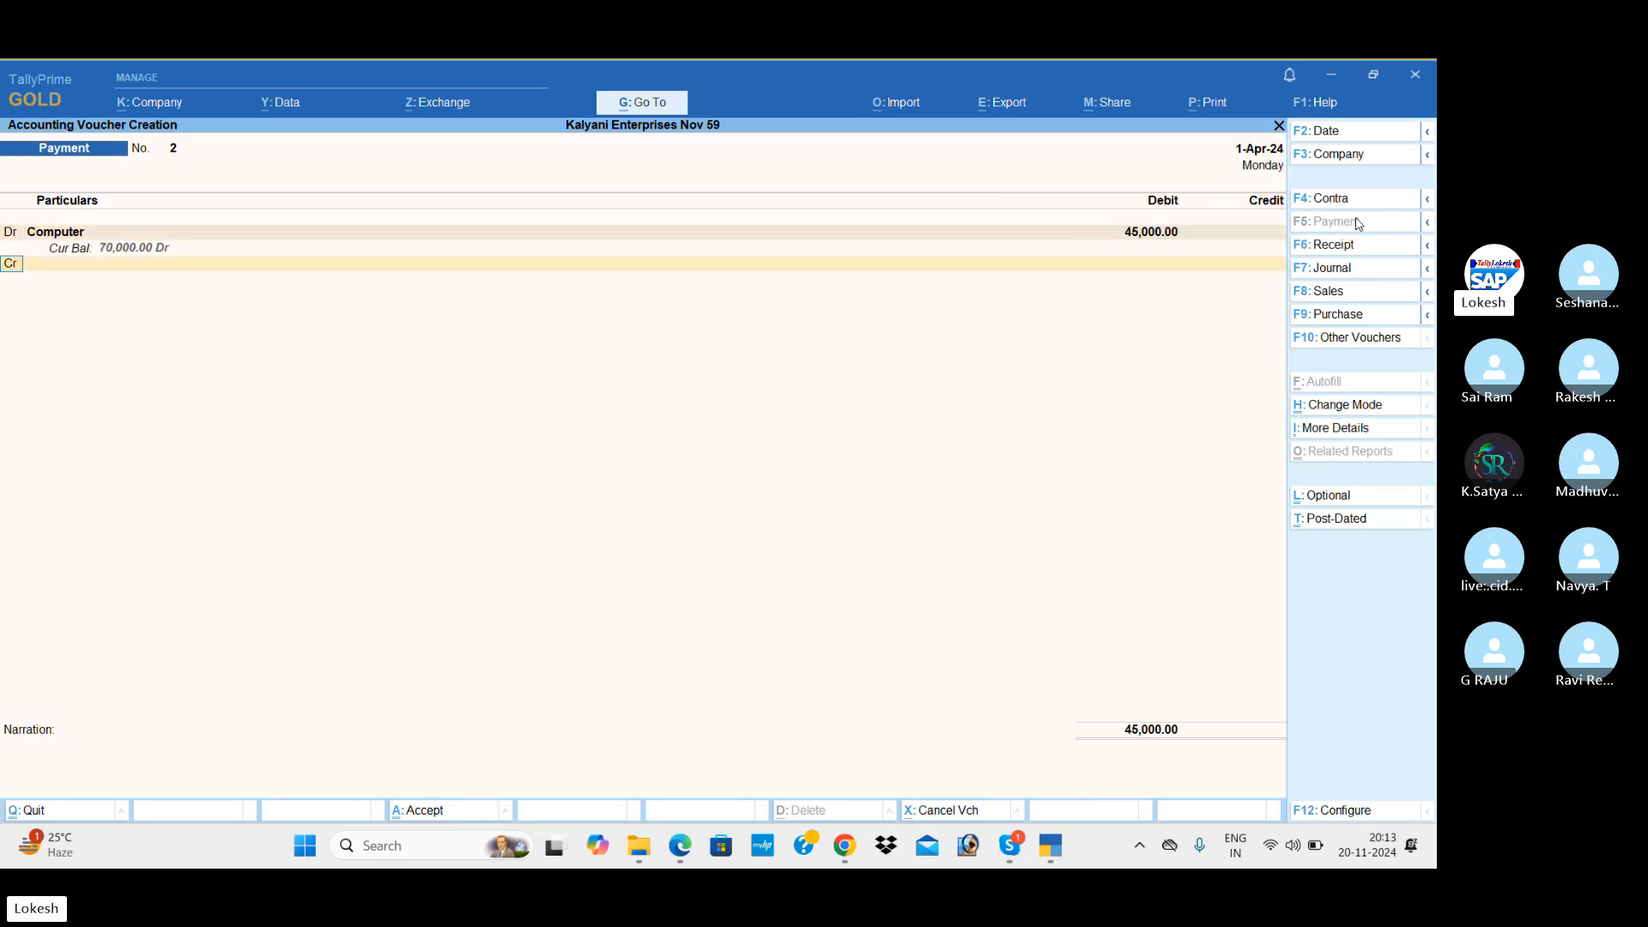
Add a debit line of 12,000 to the Payment voucher for a new Salaries ledger under Indirect Expenses
text(d)
key(Return)
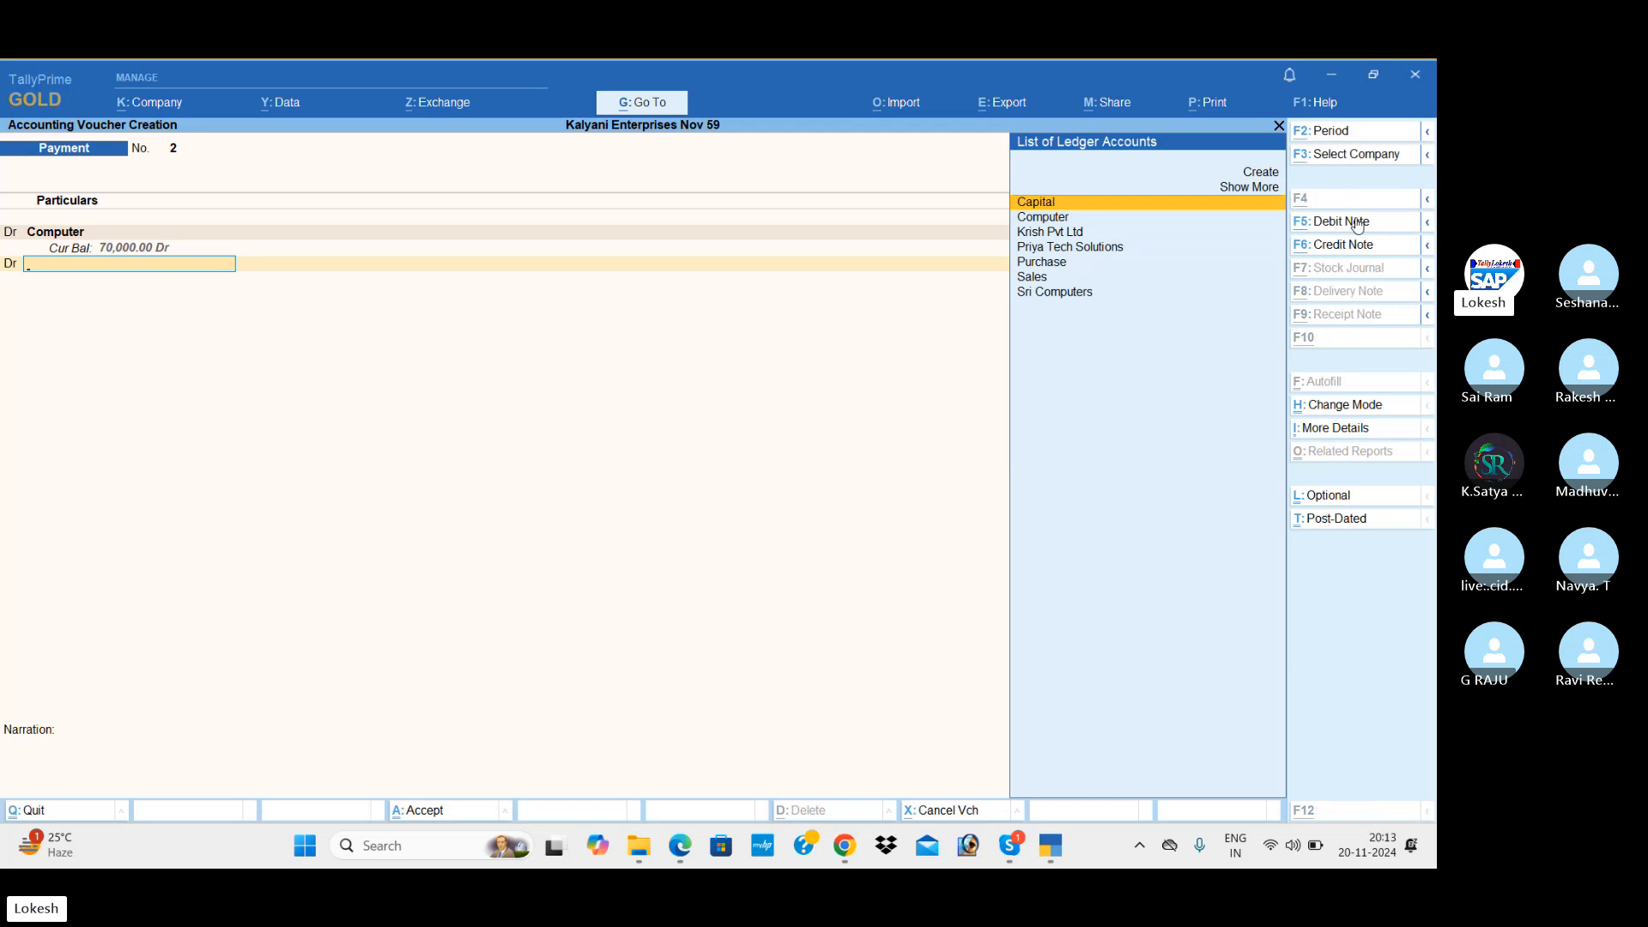
key(alt+c)
text(Sa)
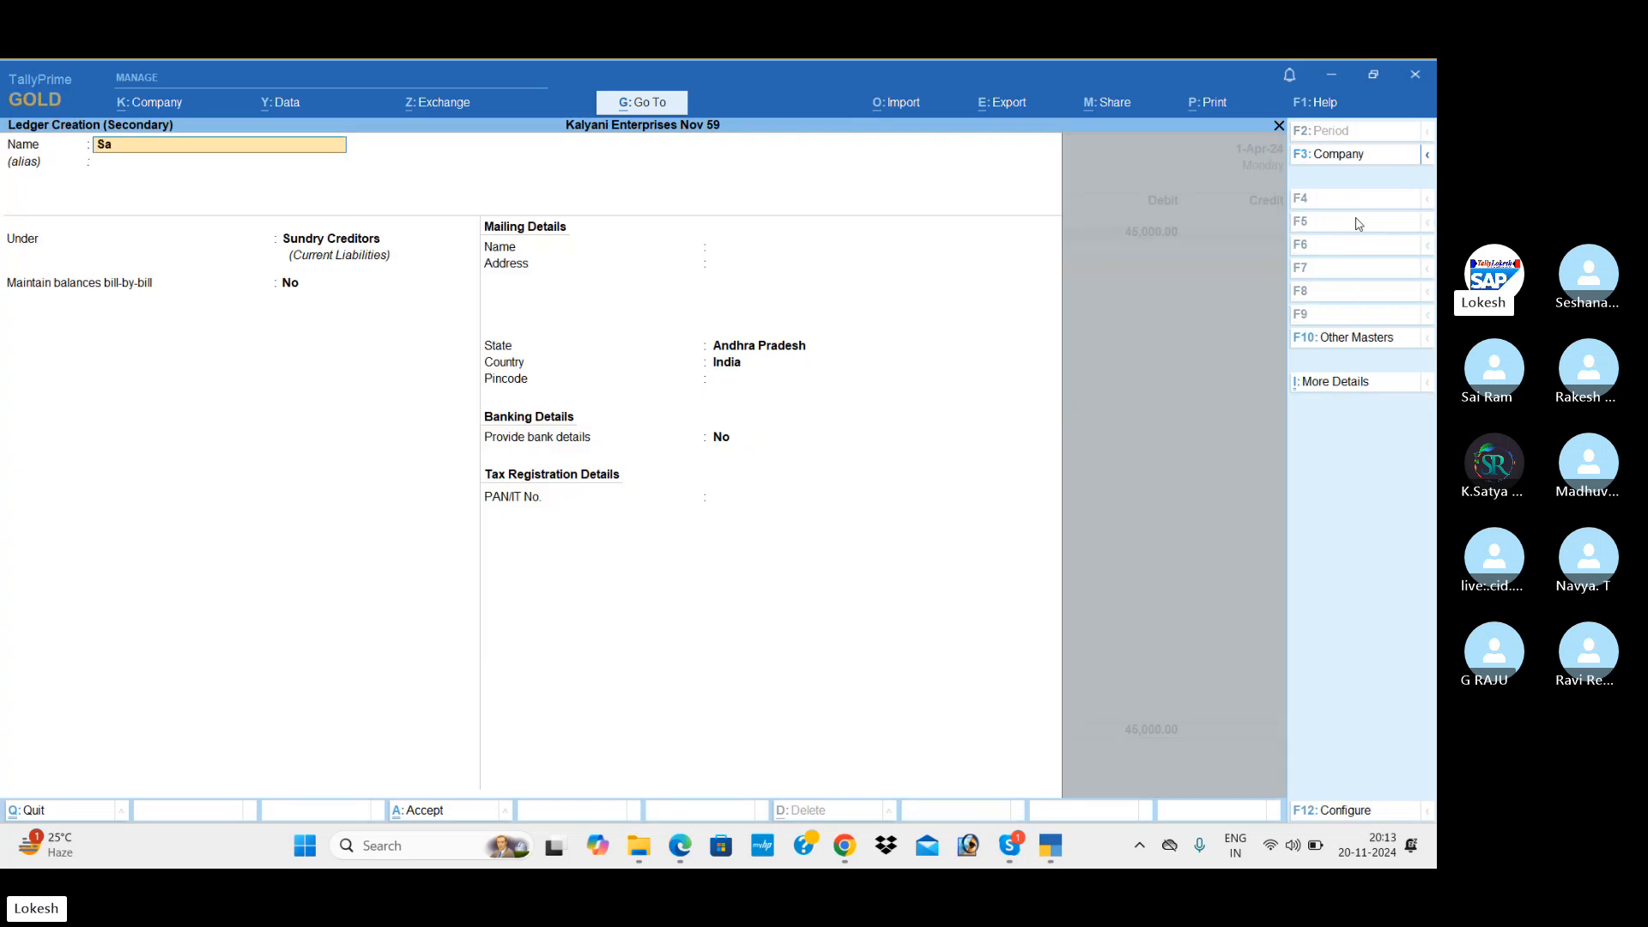
text(laries)
key(Return)
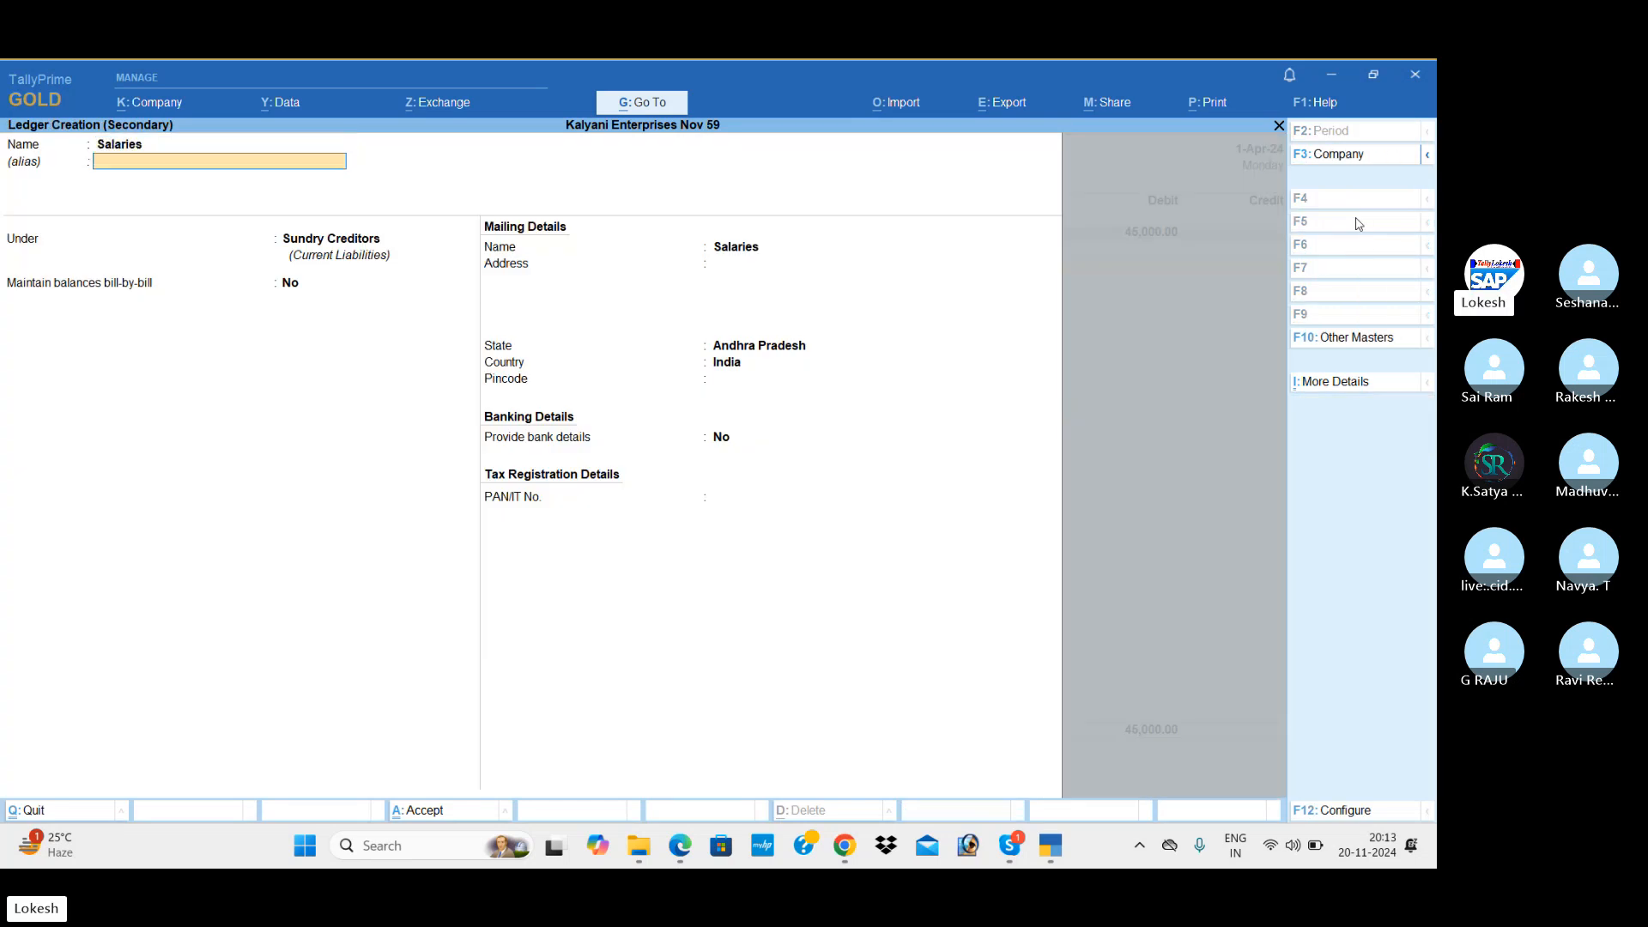
key(Return)
text(ind)
key(Return)
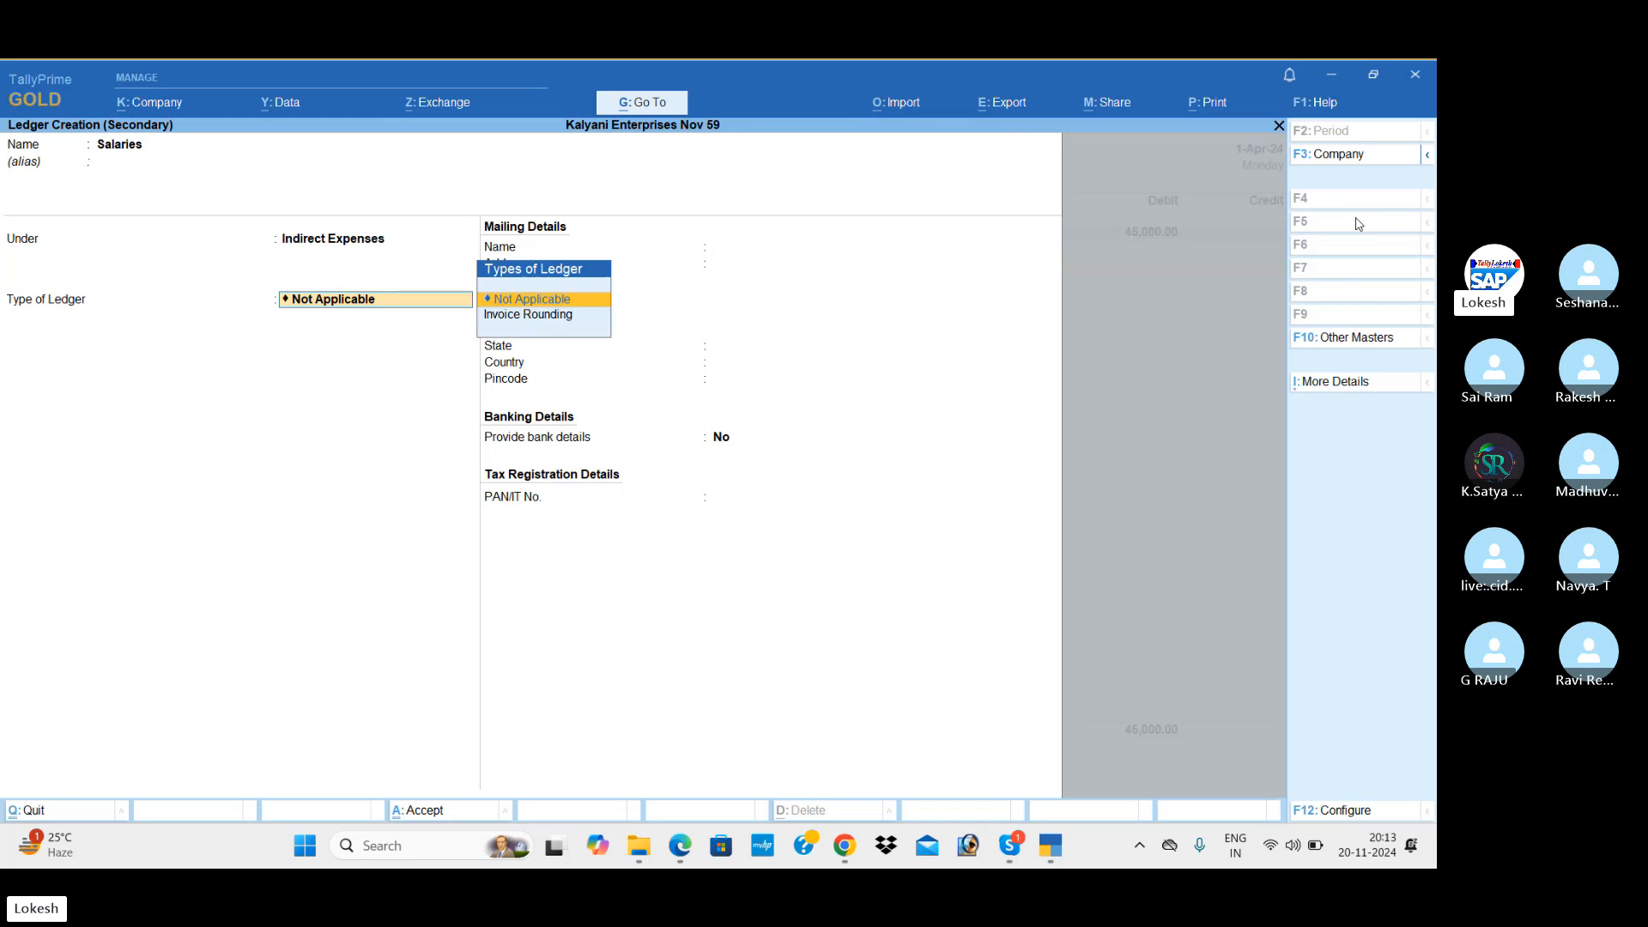
key(Return)
key(Return)
key(Return)
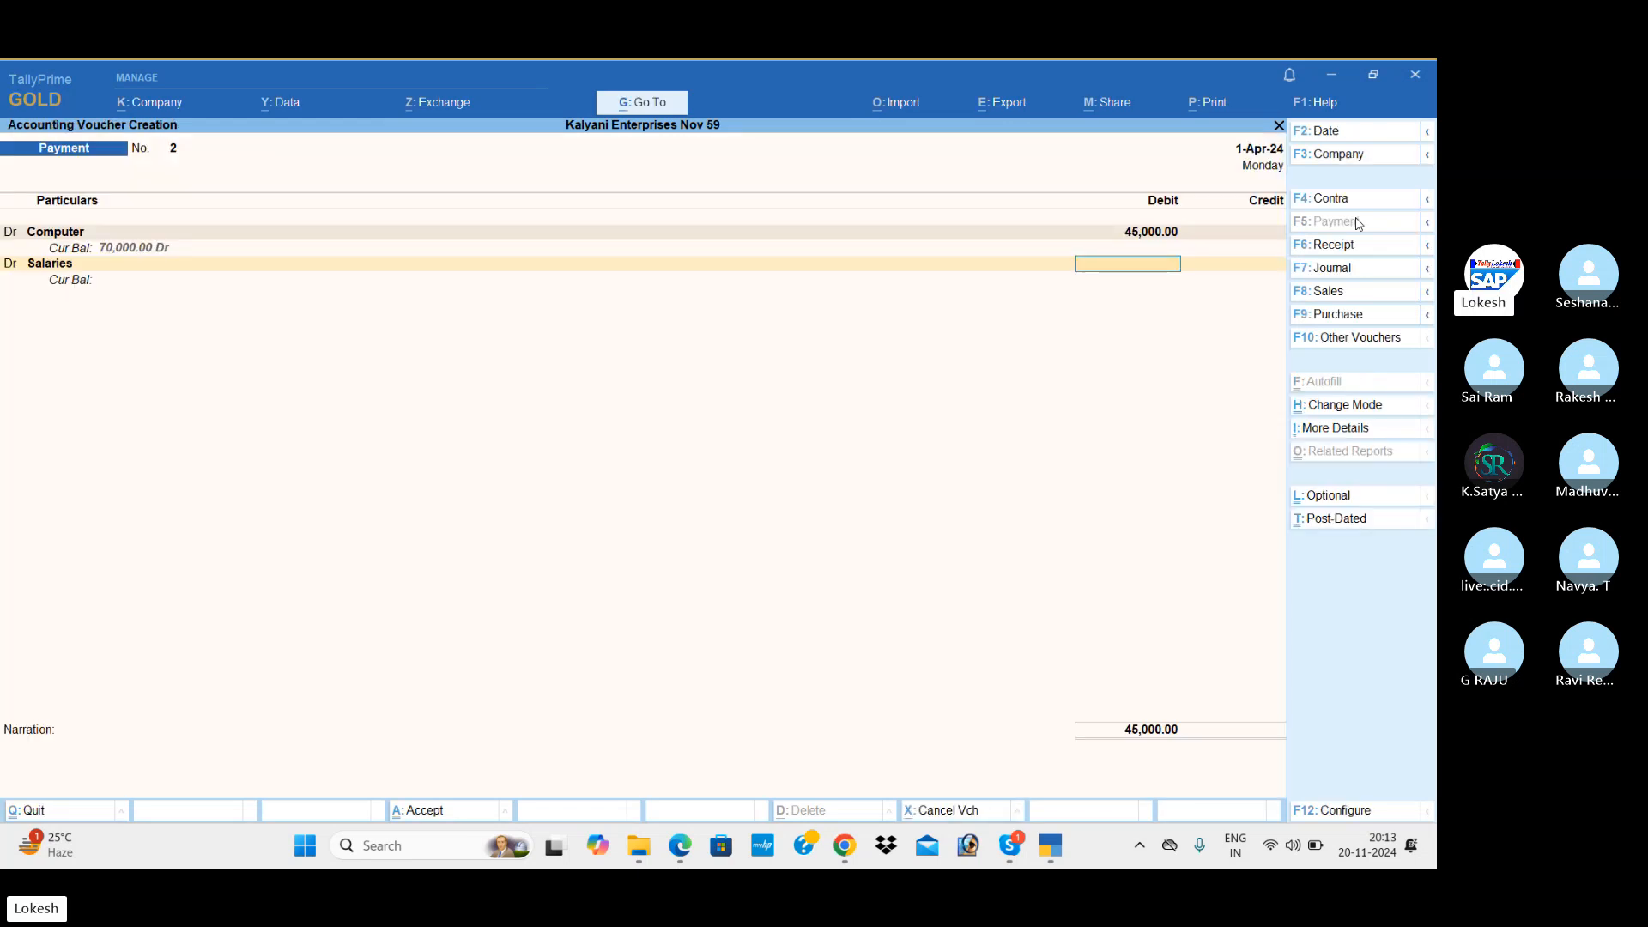
text(12000)
key(Return)
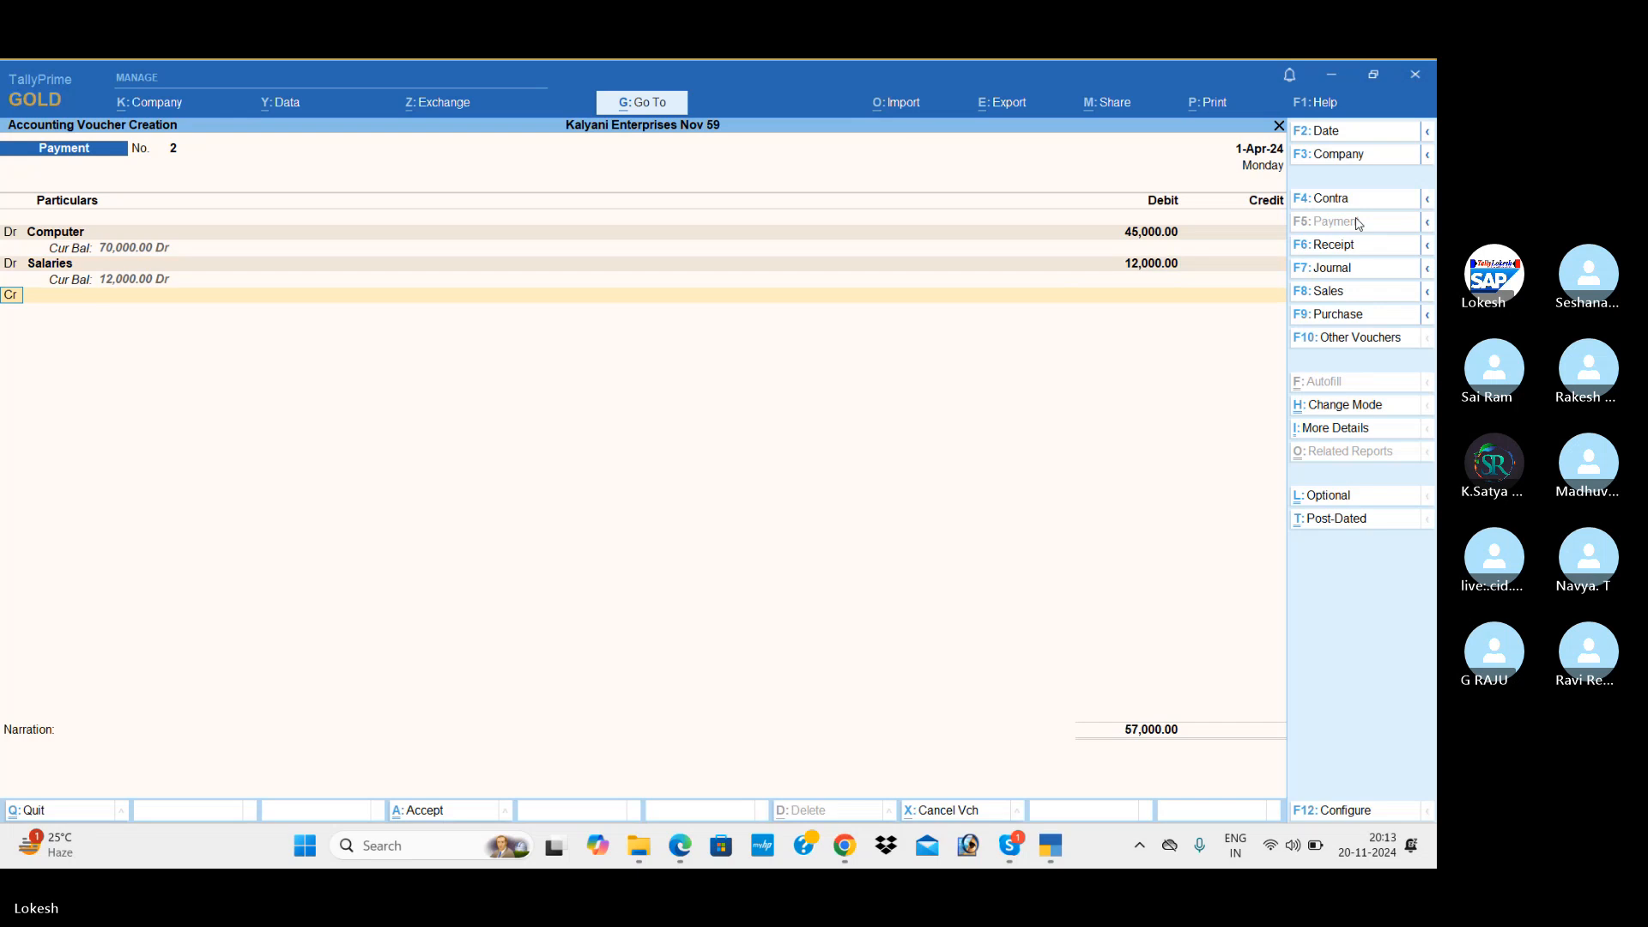
Add a debit line of 15,000 to the Payment voucher for a new Rent ledger under Indirect Expenses
text(d)
key(alt)
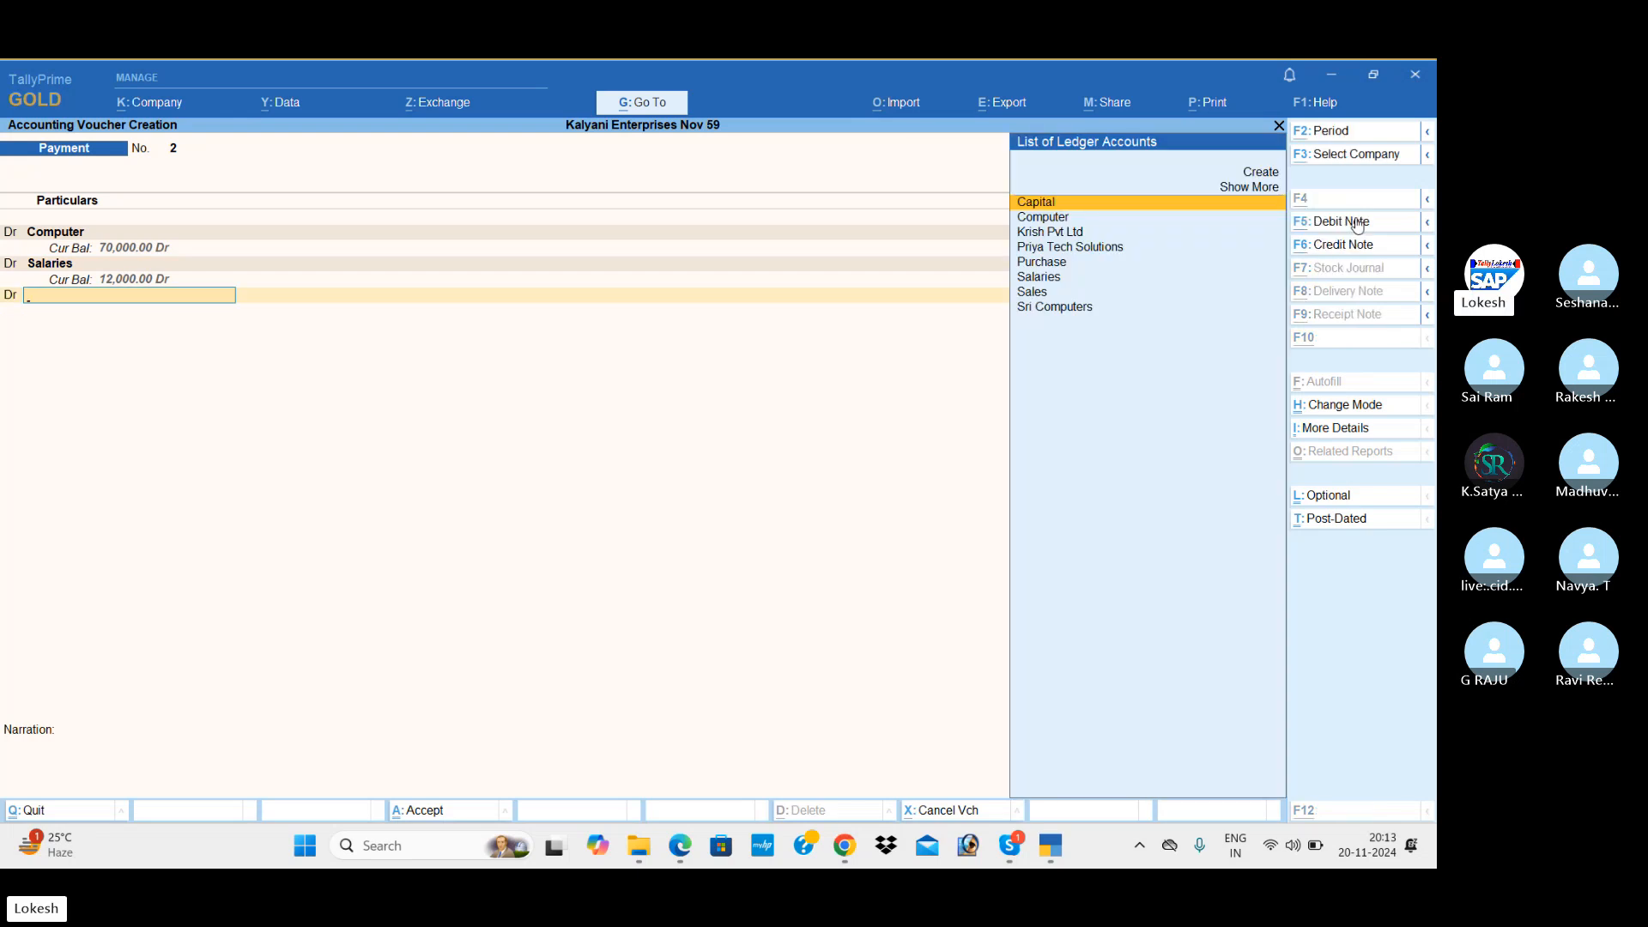
key(alt+c)
text(Rent)
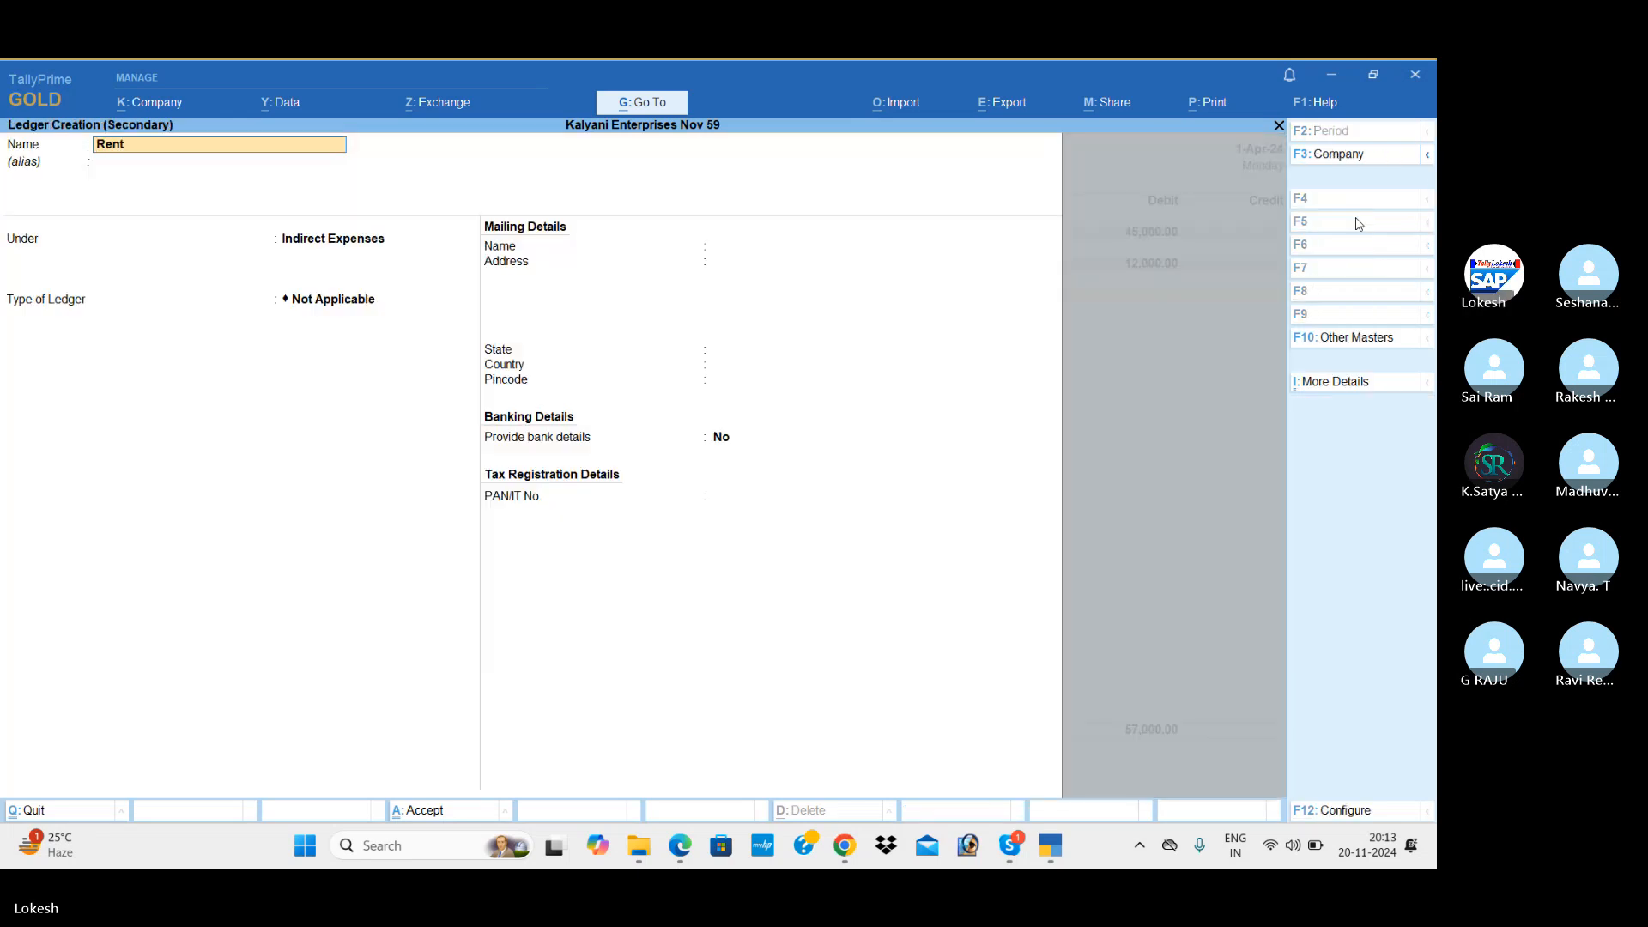
key(Return)
key(Return)
key(ctrl+a)
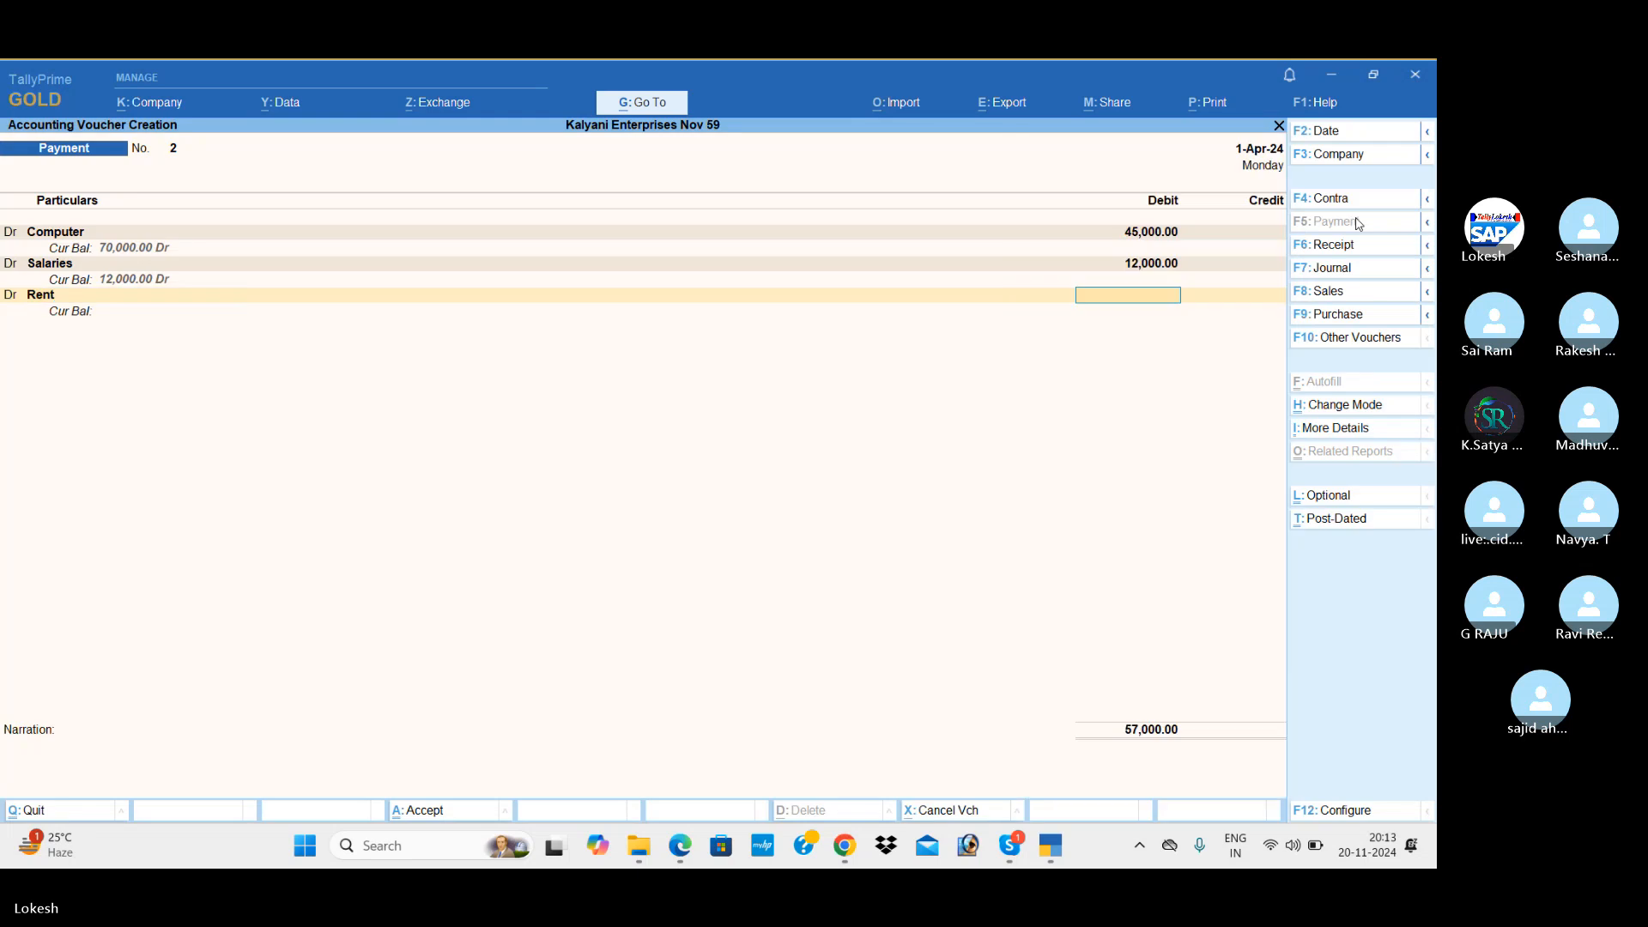
text(15000)
key(Return)
Create a Machinery ledger under Fixed Assets from a further debit line of the Payment voucher
text(d)
key(Return)
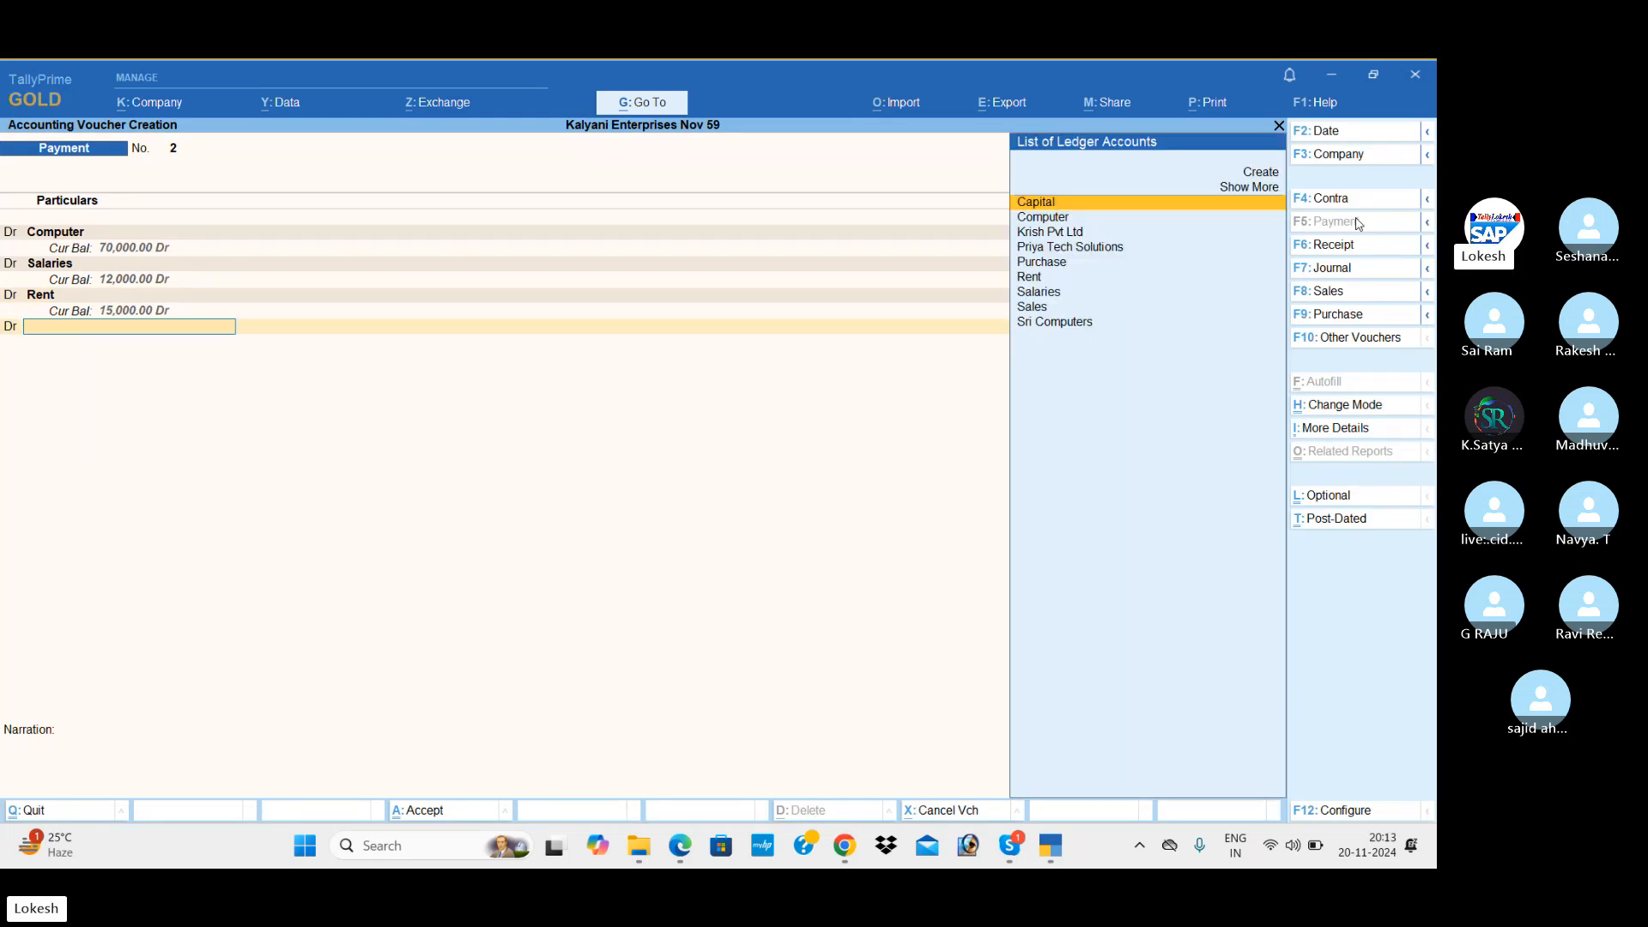
key(alt+c)
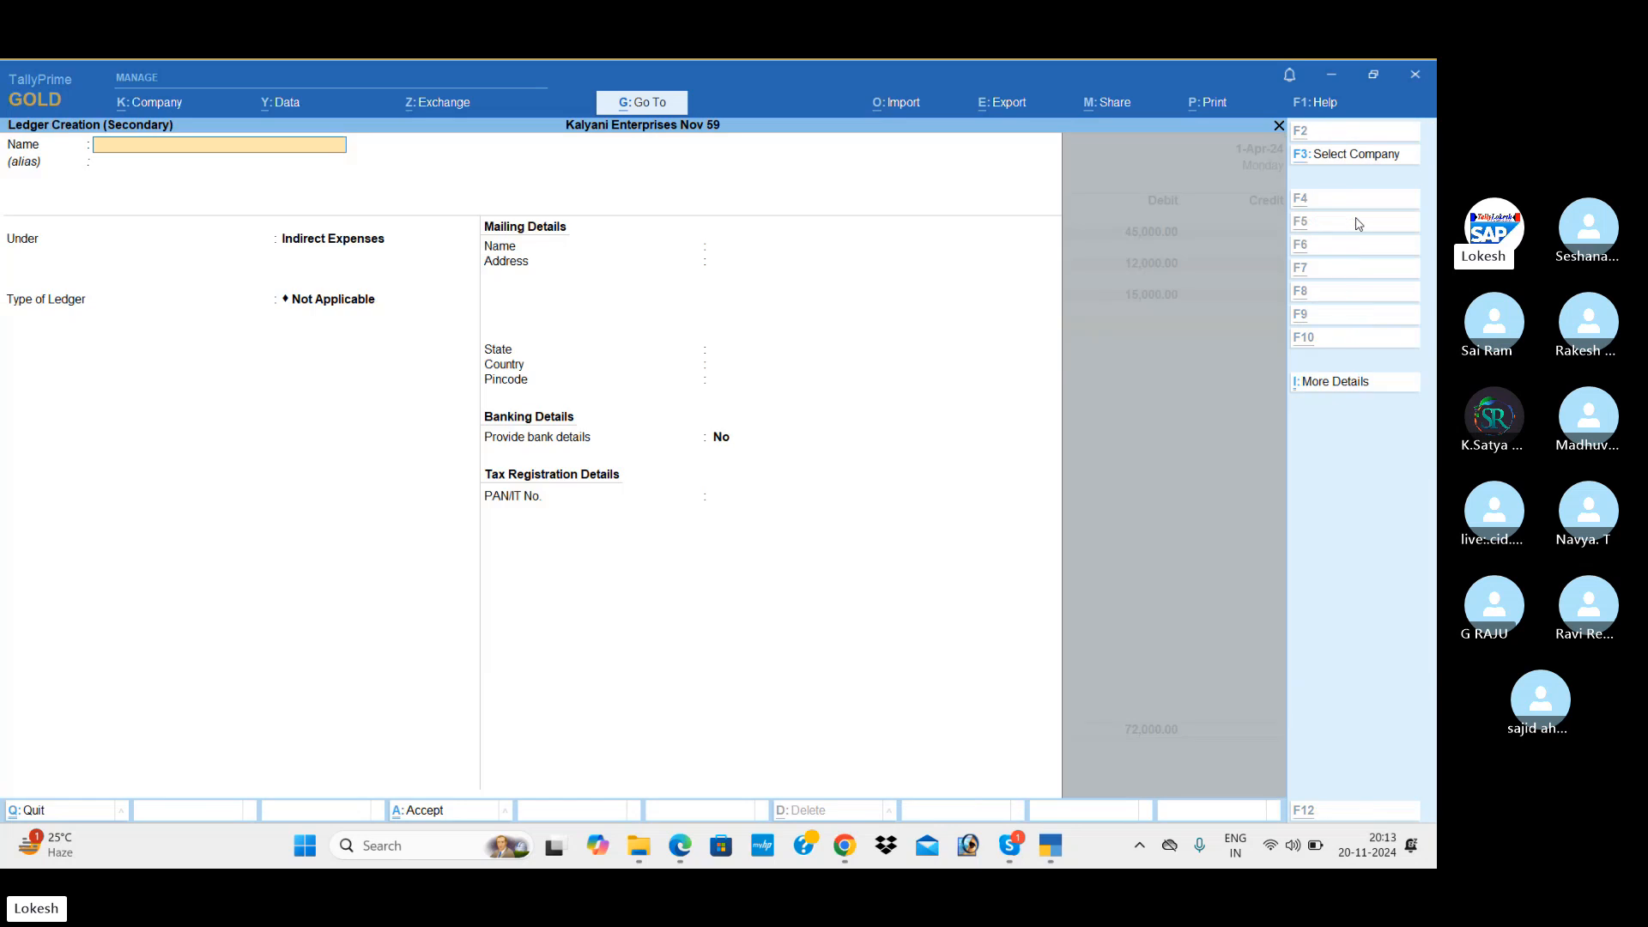
text(Machine)
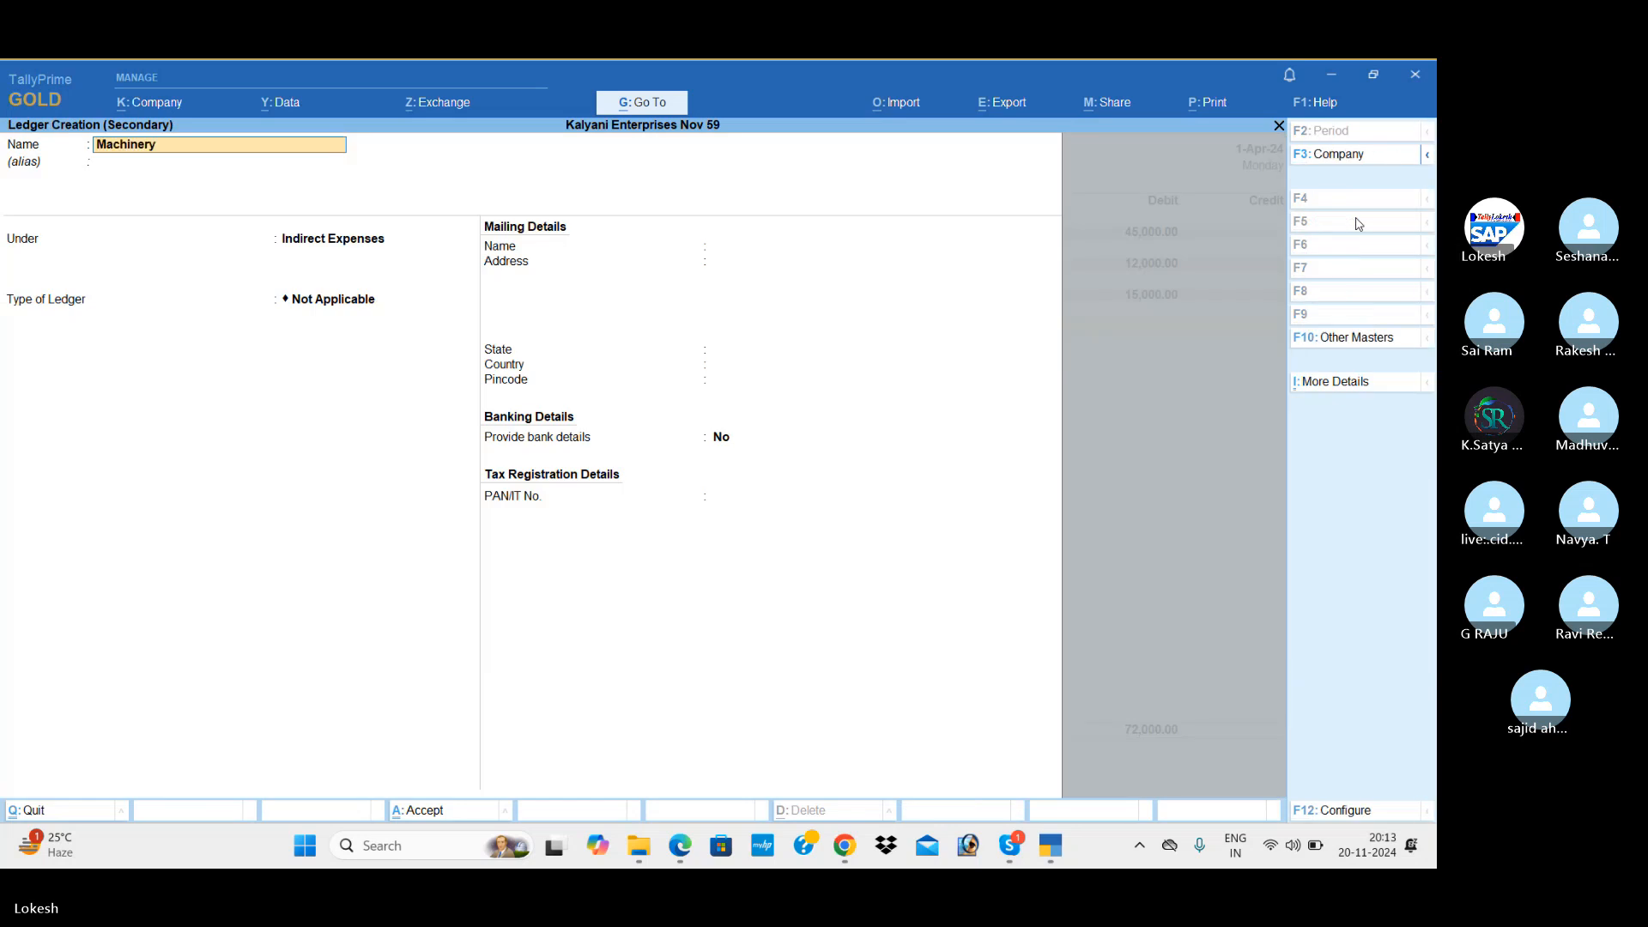
text(ry)
key(Return)
text(F)
key(Return)
key(Return)
key(Return)
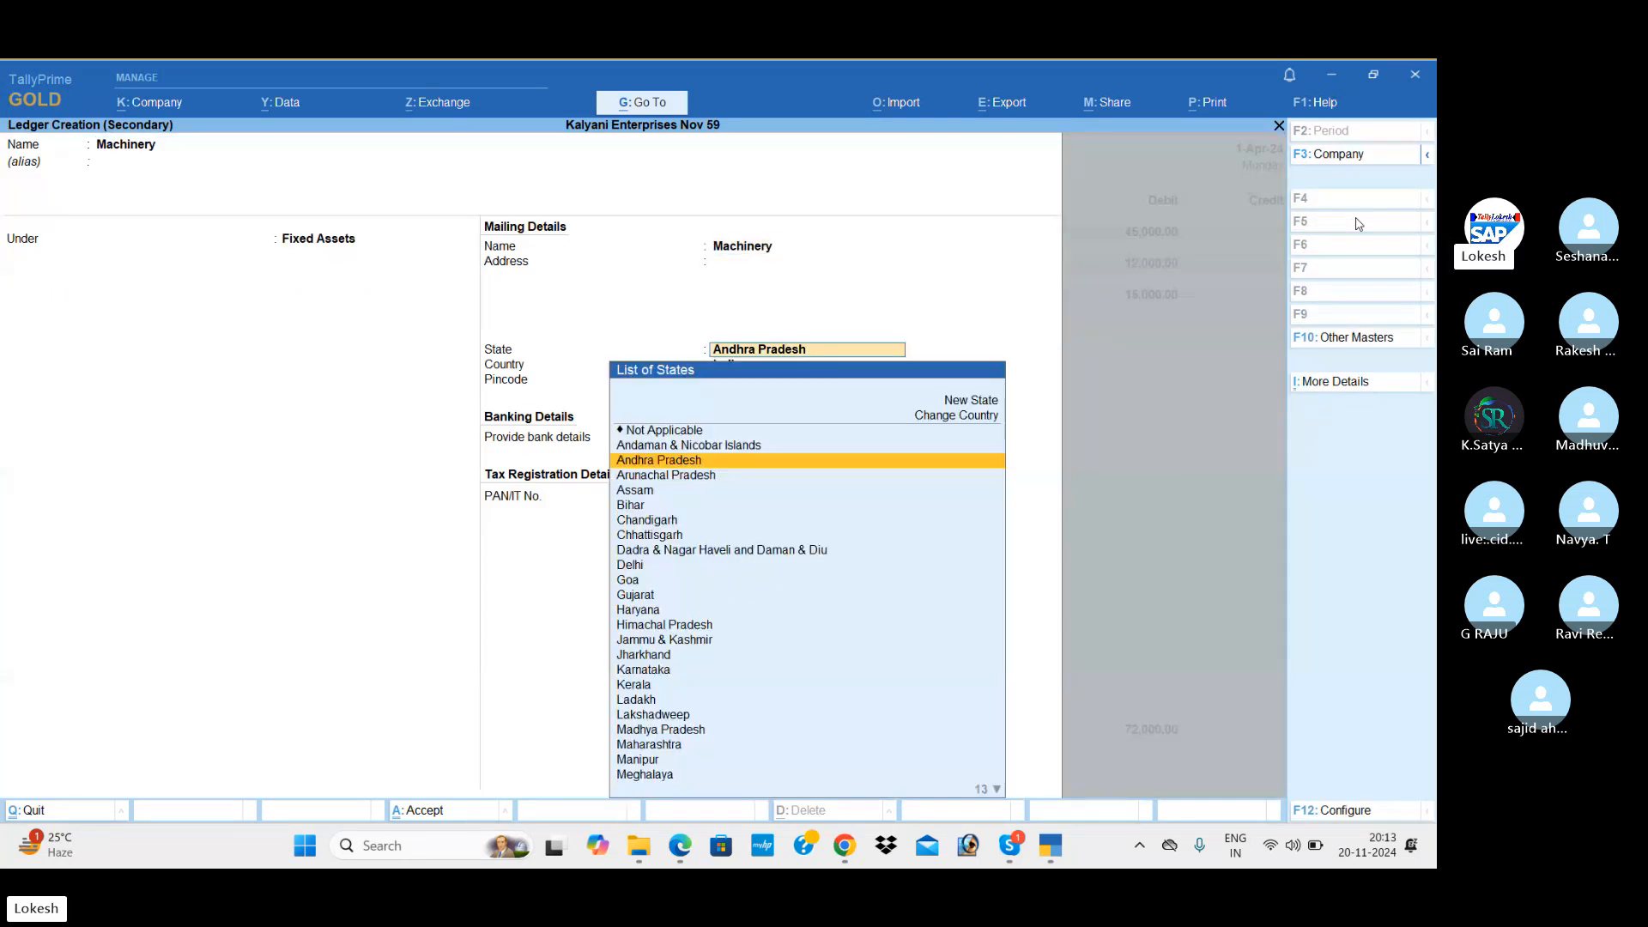
key(Return)
key(Return)
key(Return)
key(Return)
key(Return)
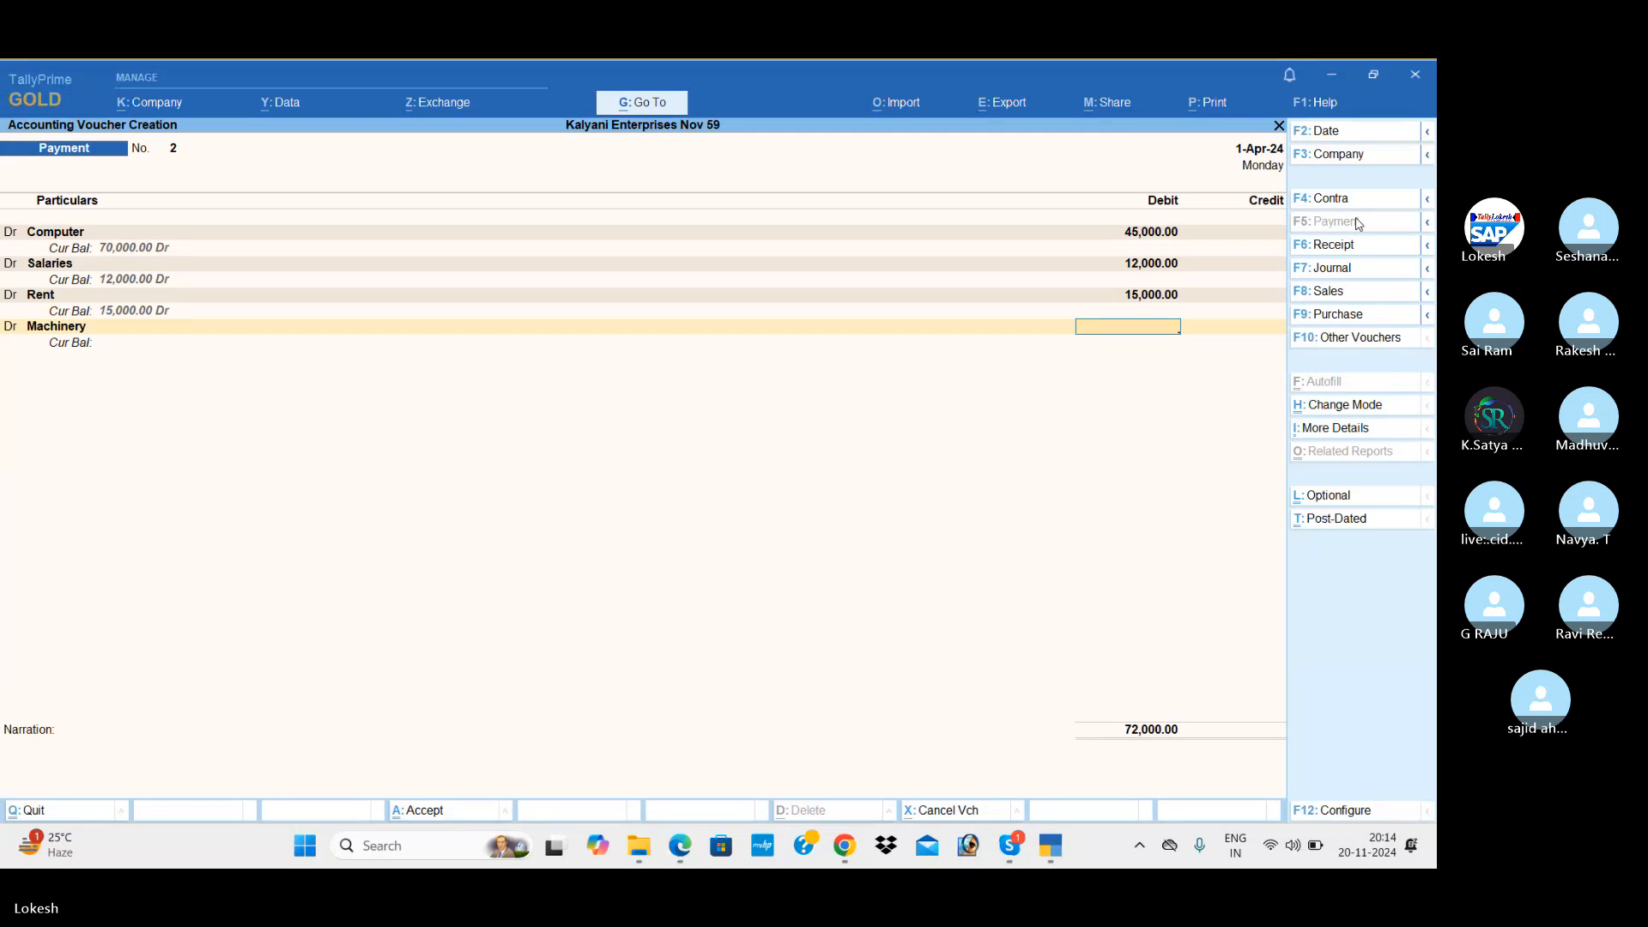
Complete and save the Payment voucher with 1,50,000 debited to Machinery and 2,22,000 credited to Cash
text(1,50,000)
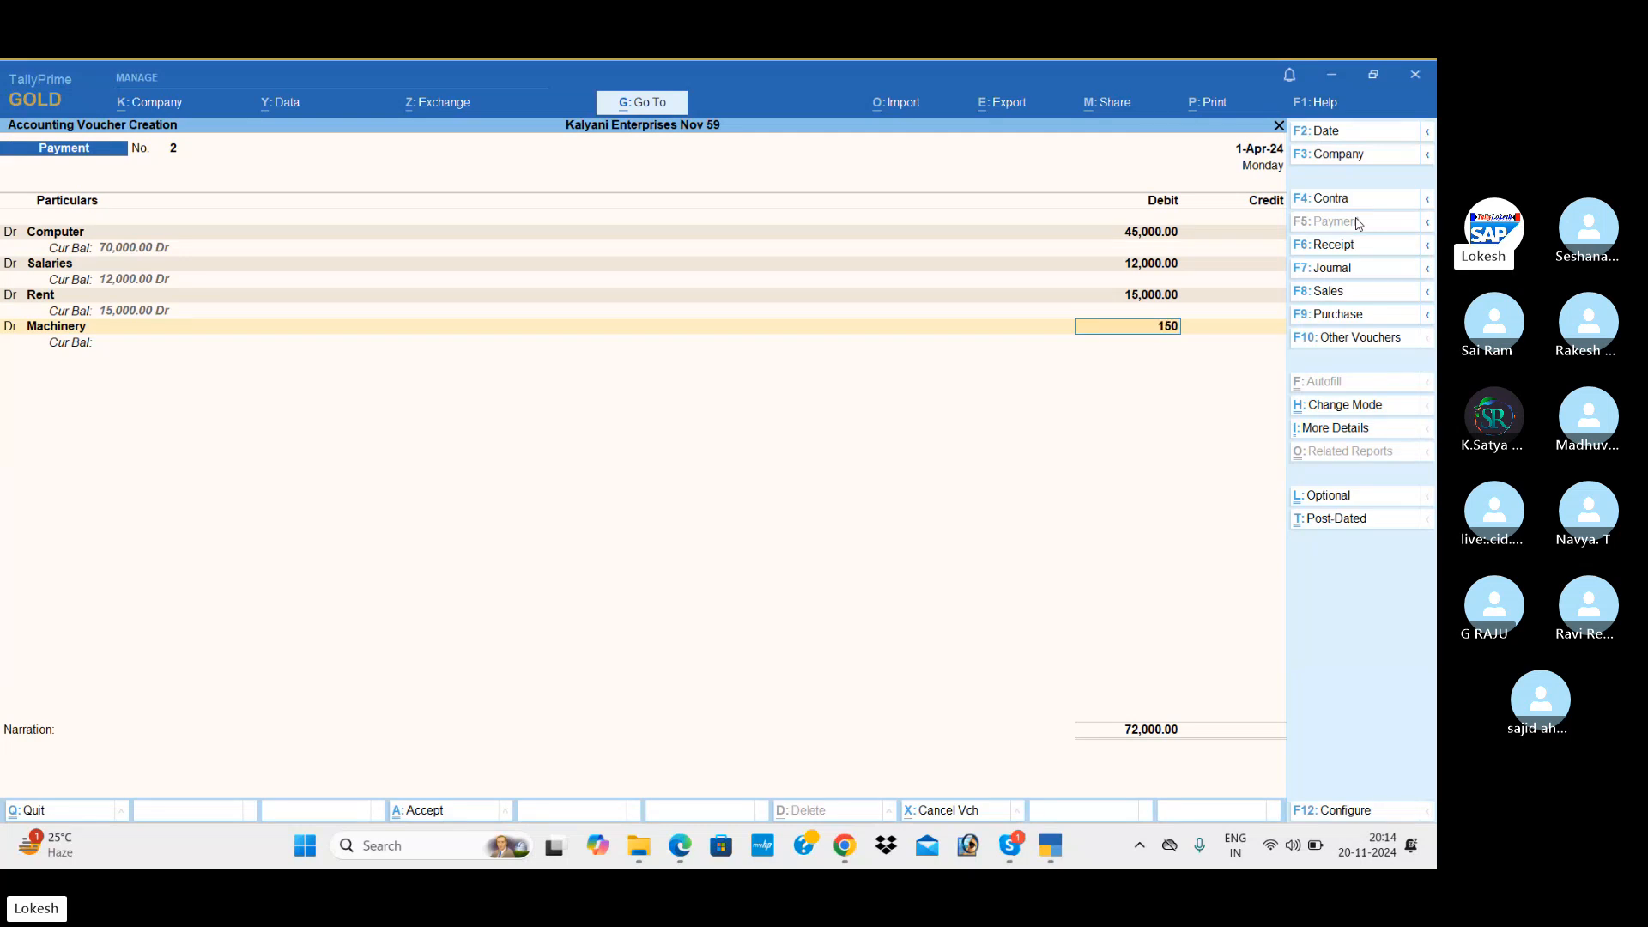
key(Return)
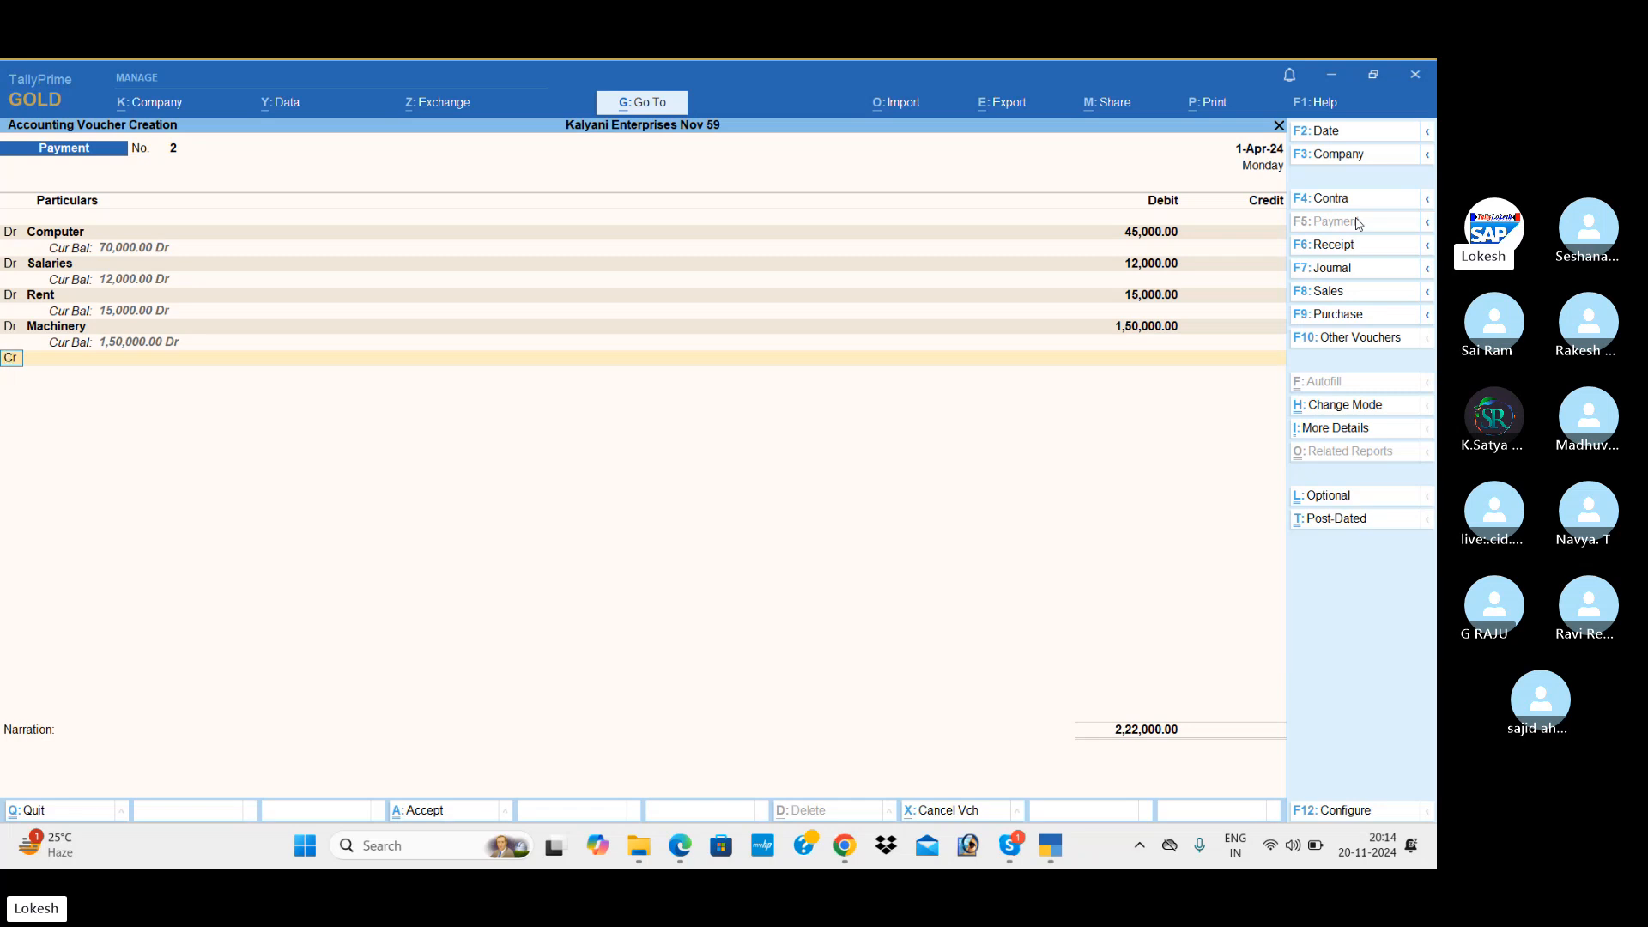
key(Return)
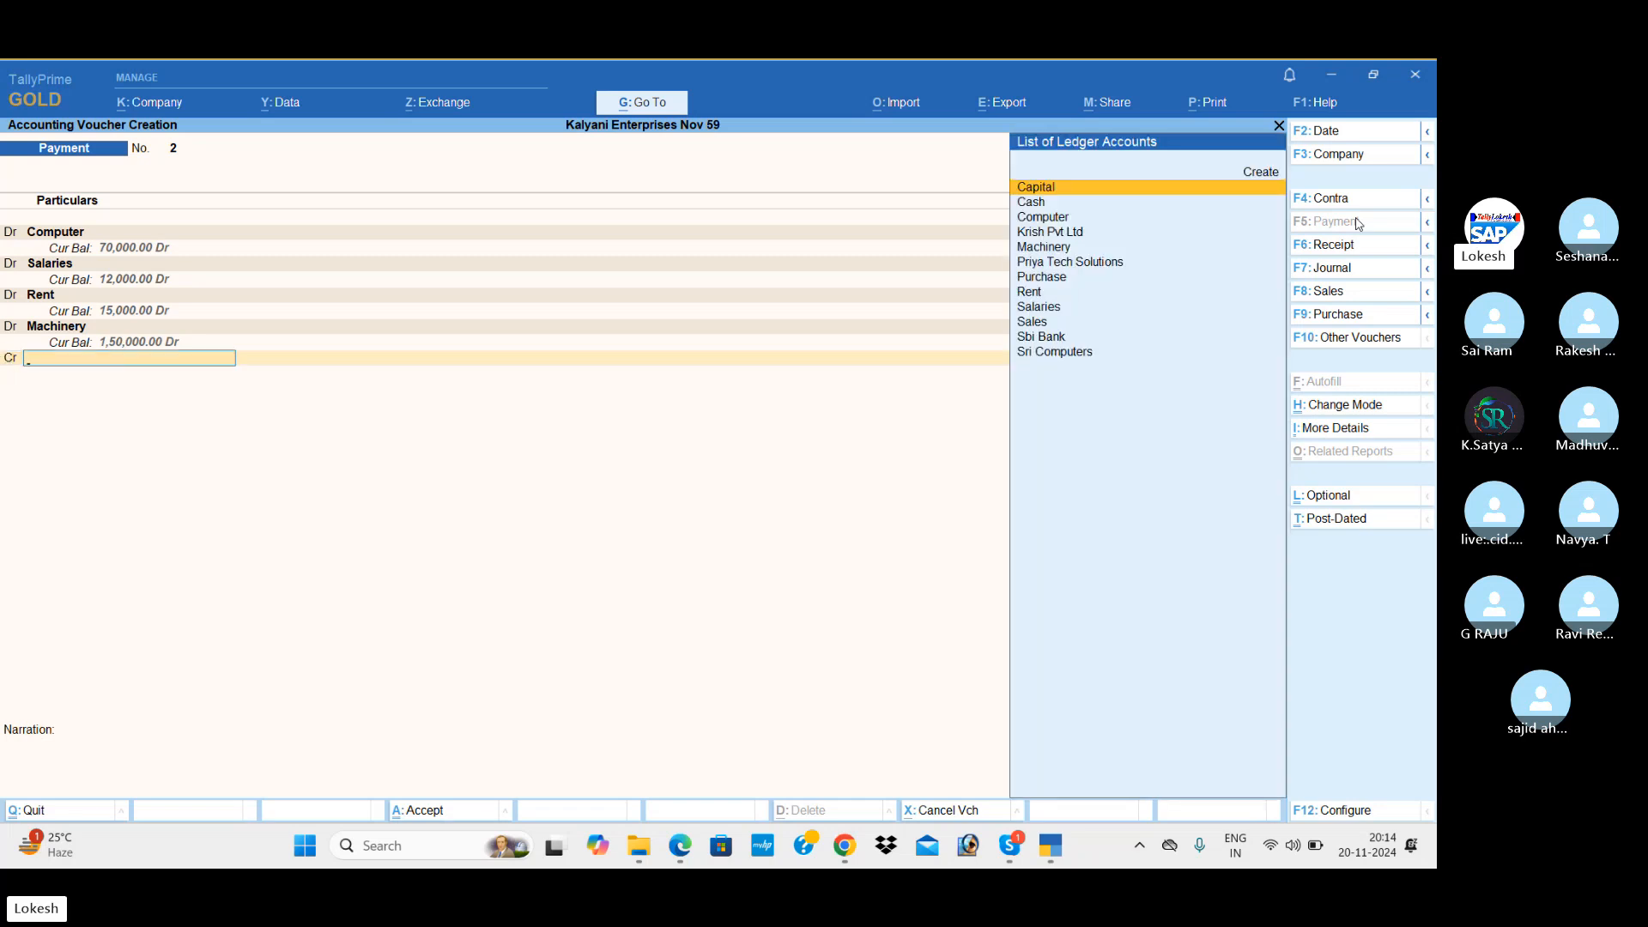
key(Down)
key(Return)
key(Return)
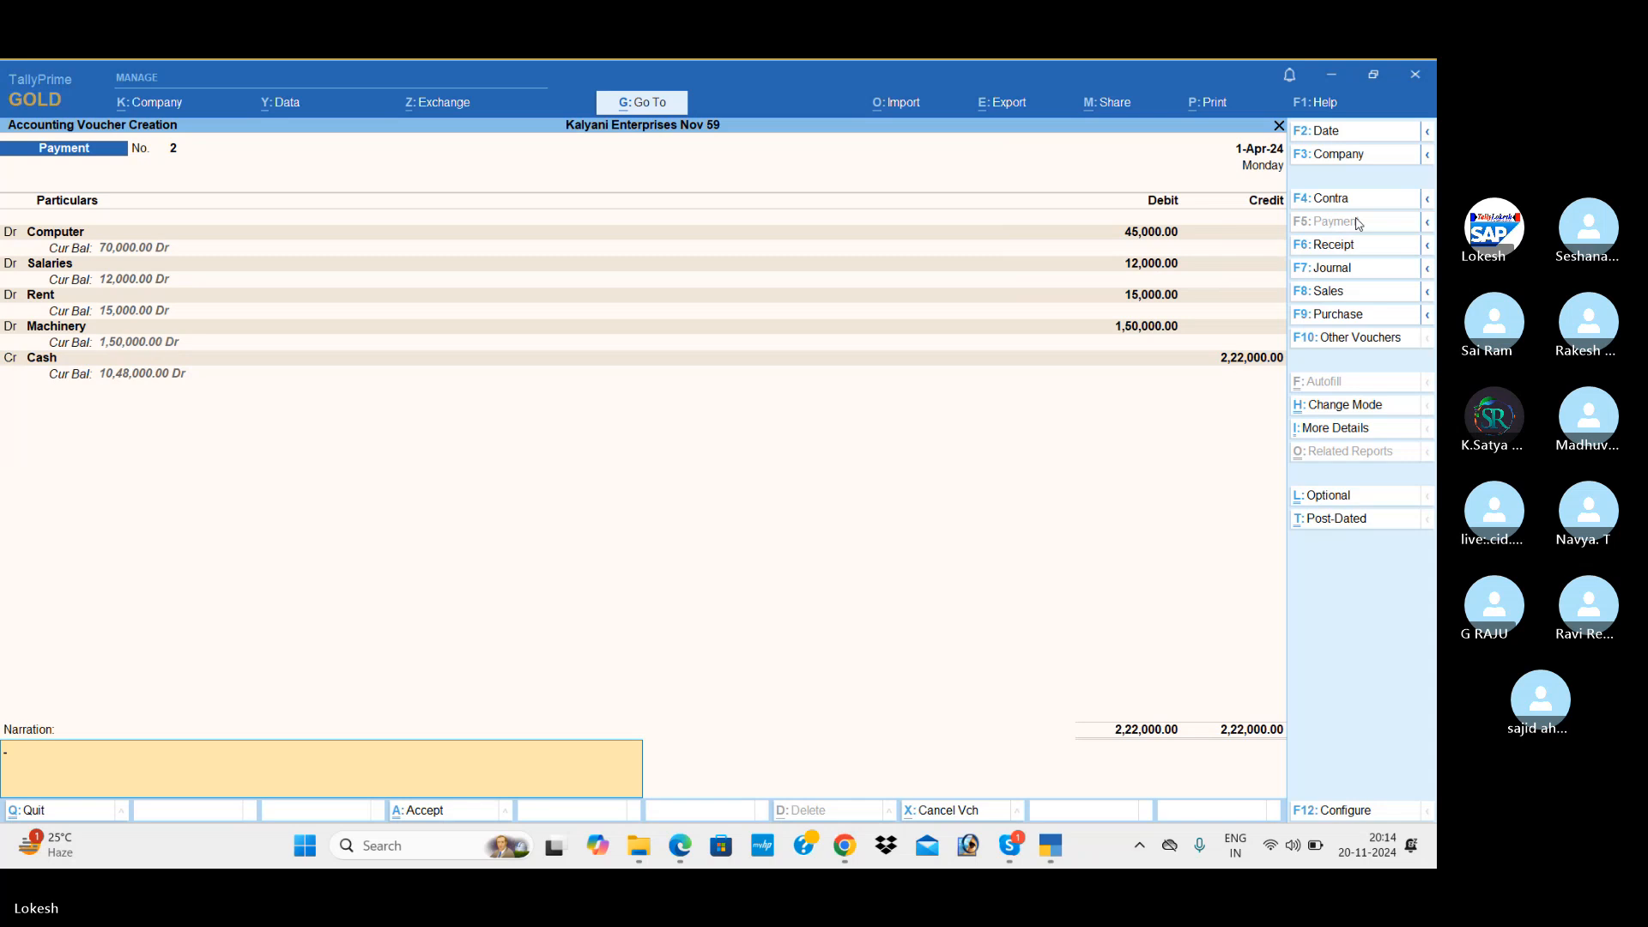
key(Return)
key(Return)
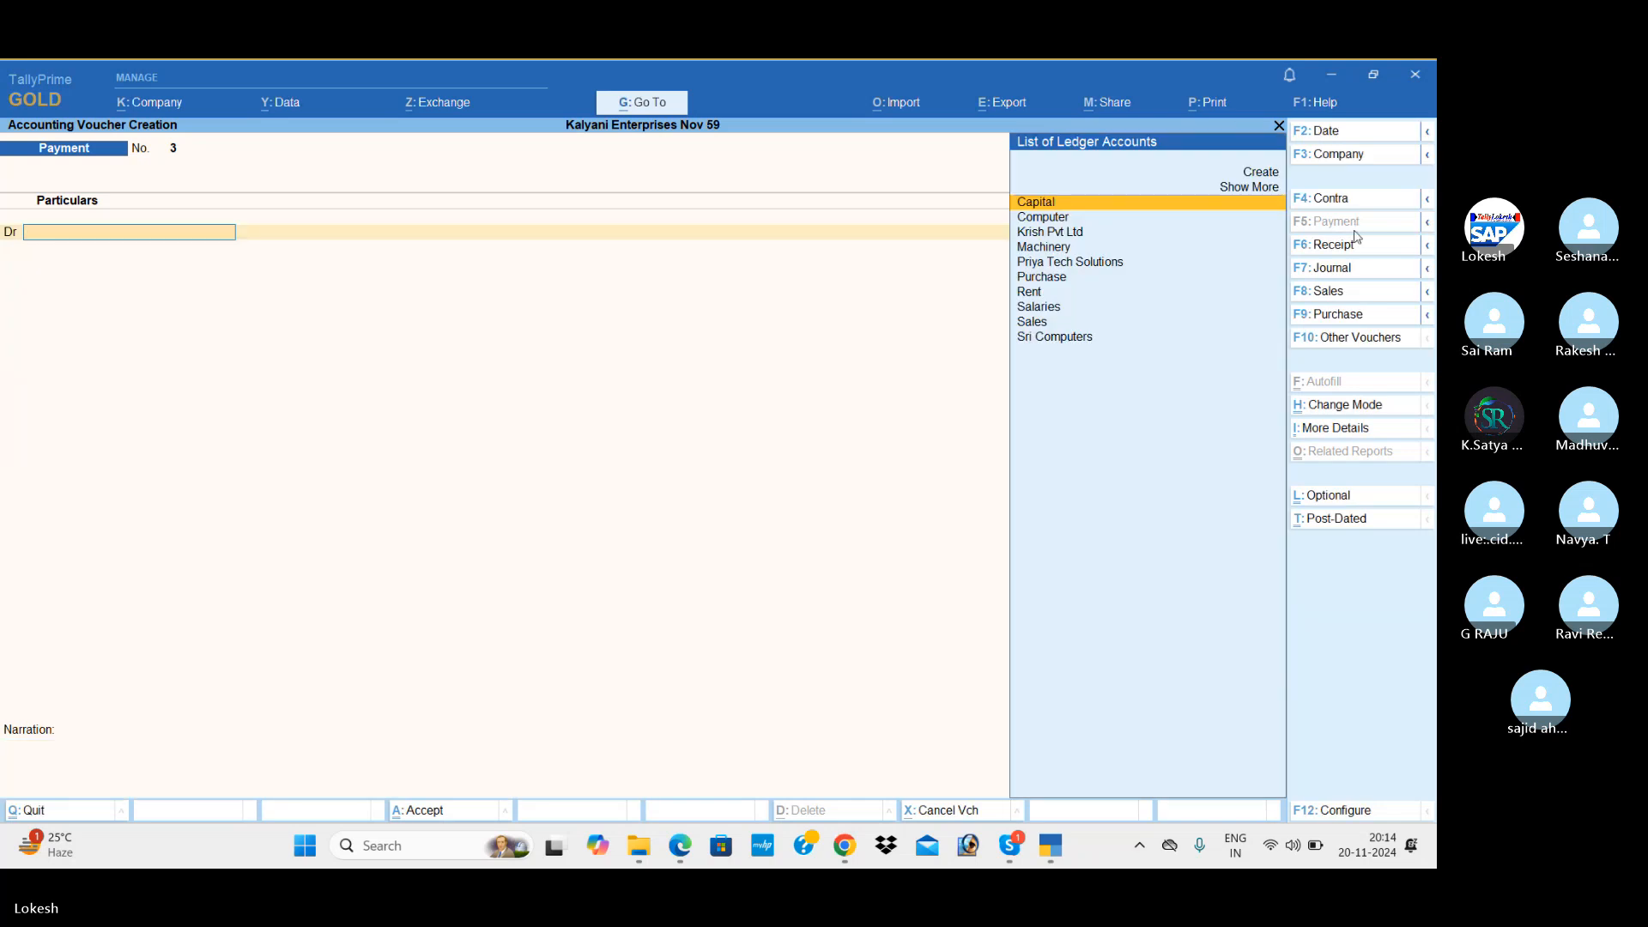
Start a new Purchase voucher and change its entry mode to As Voucher
click(1347, 323)
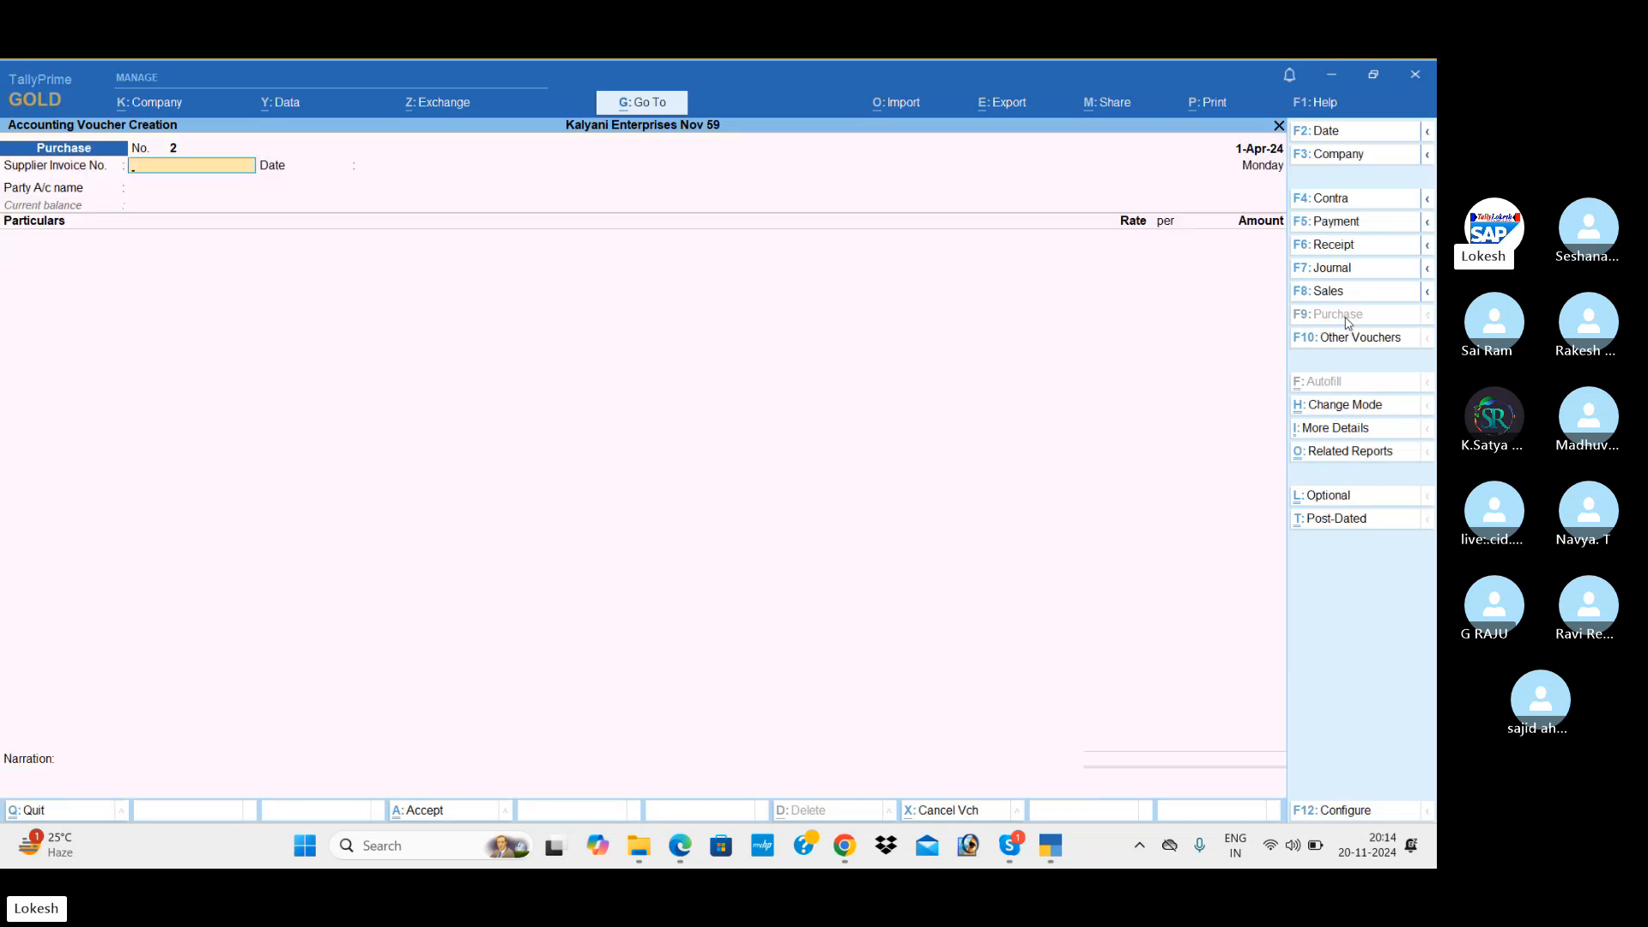
click(1354, 411)
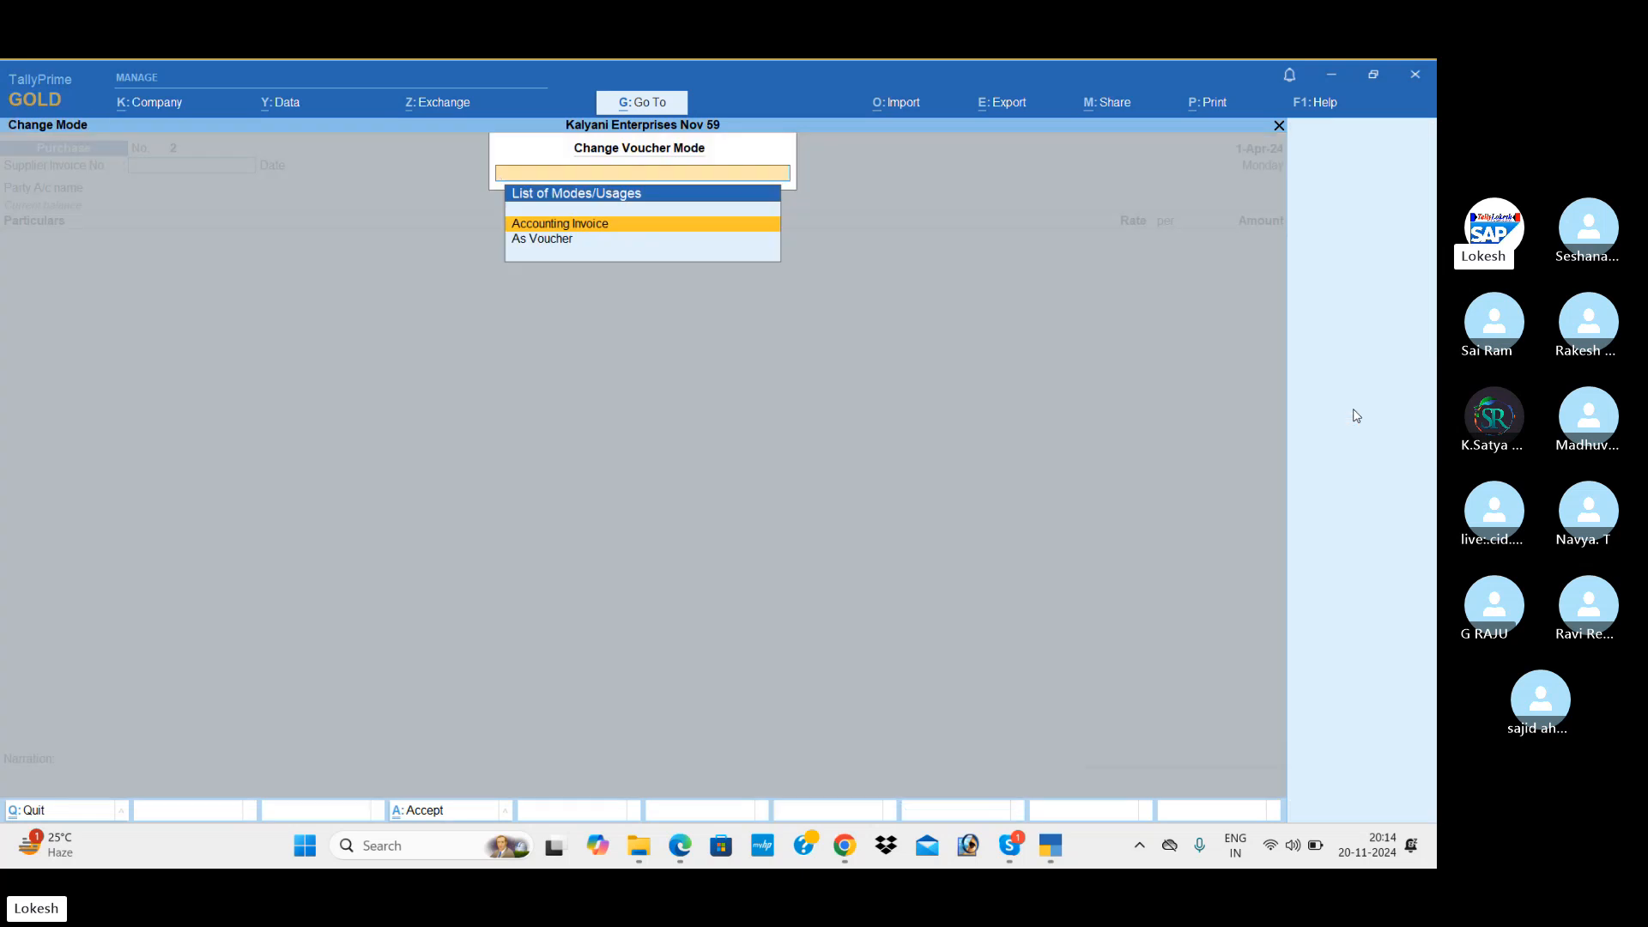
key(Down)
key(Return)
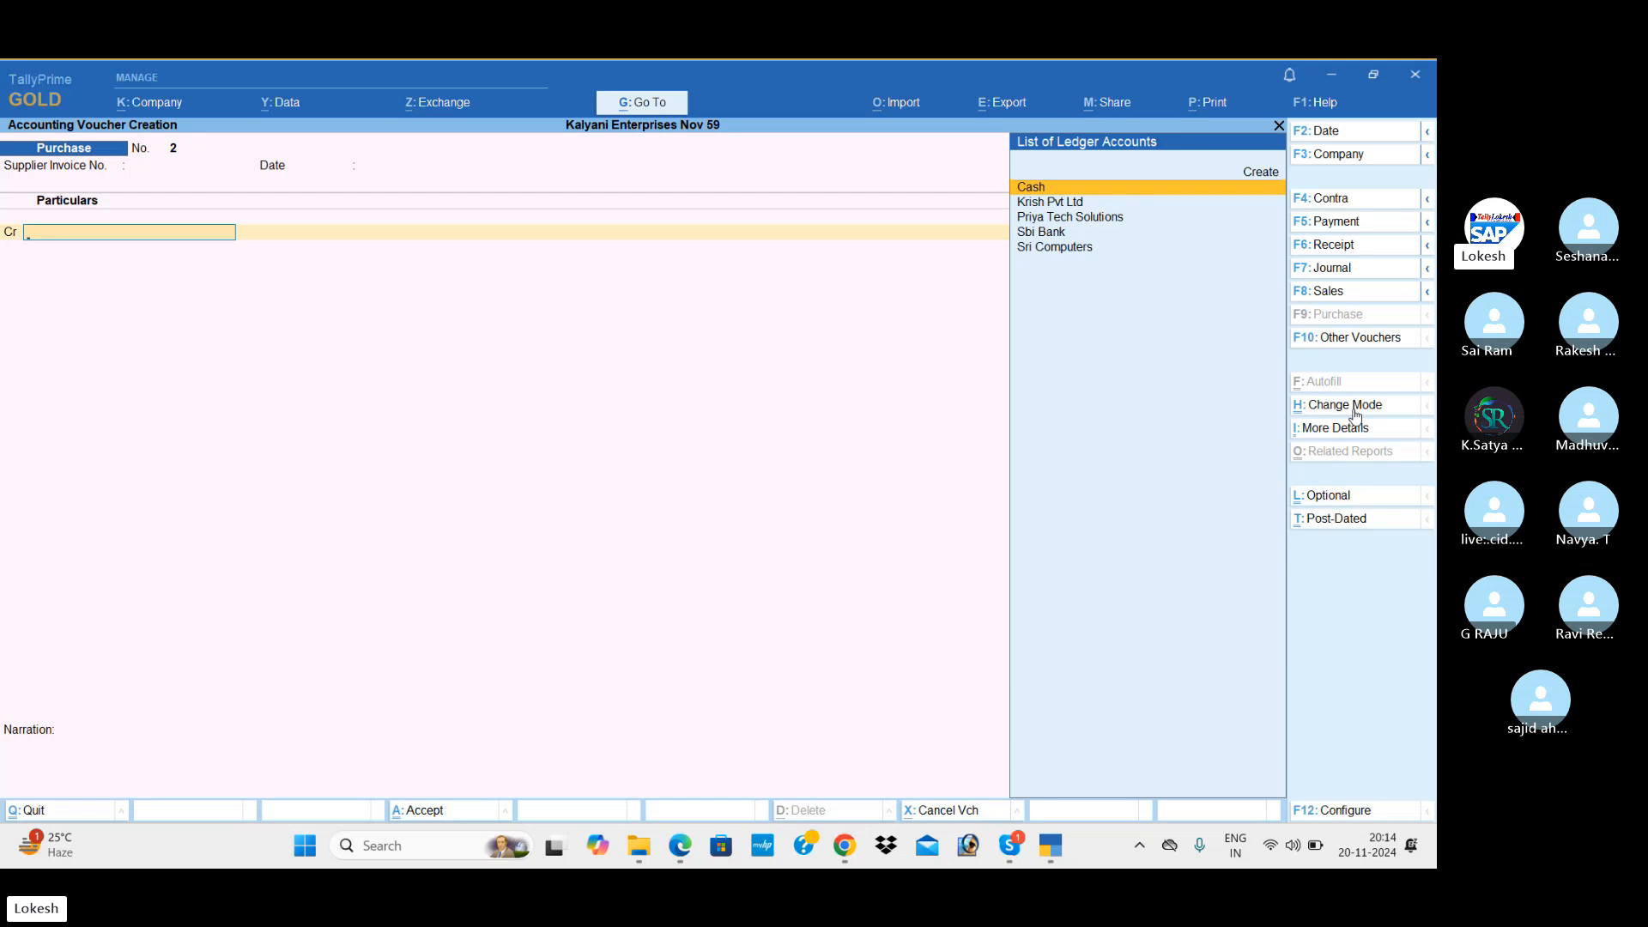
Create a new ledger named Irfan Traders under Sundry Creditors from the Purchase voucher's credit line
key(alt+c)
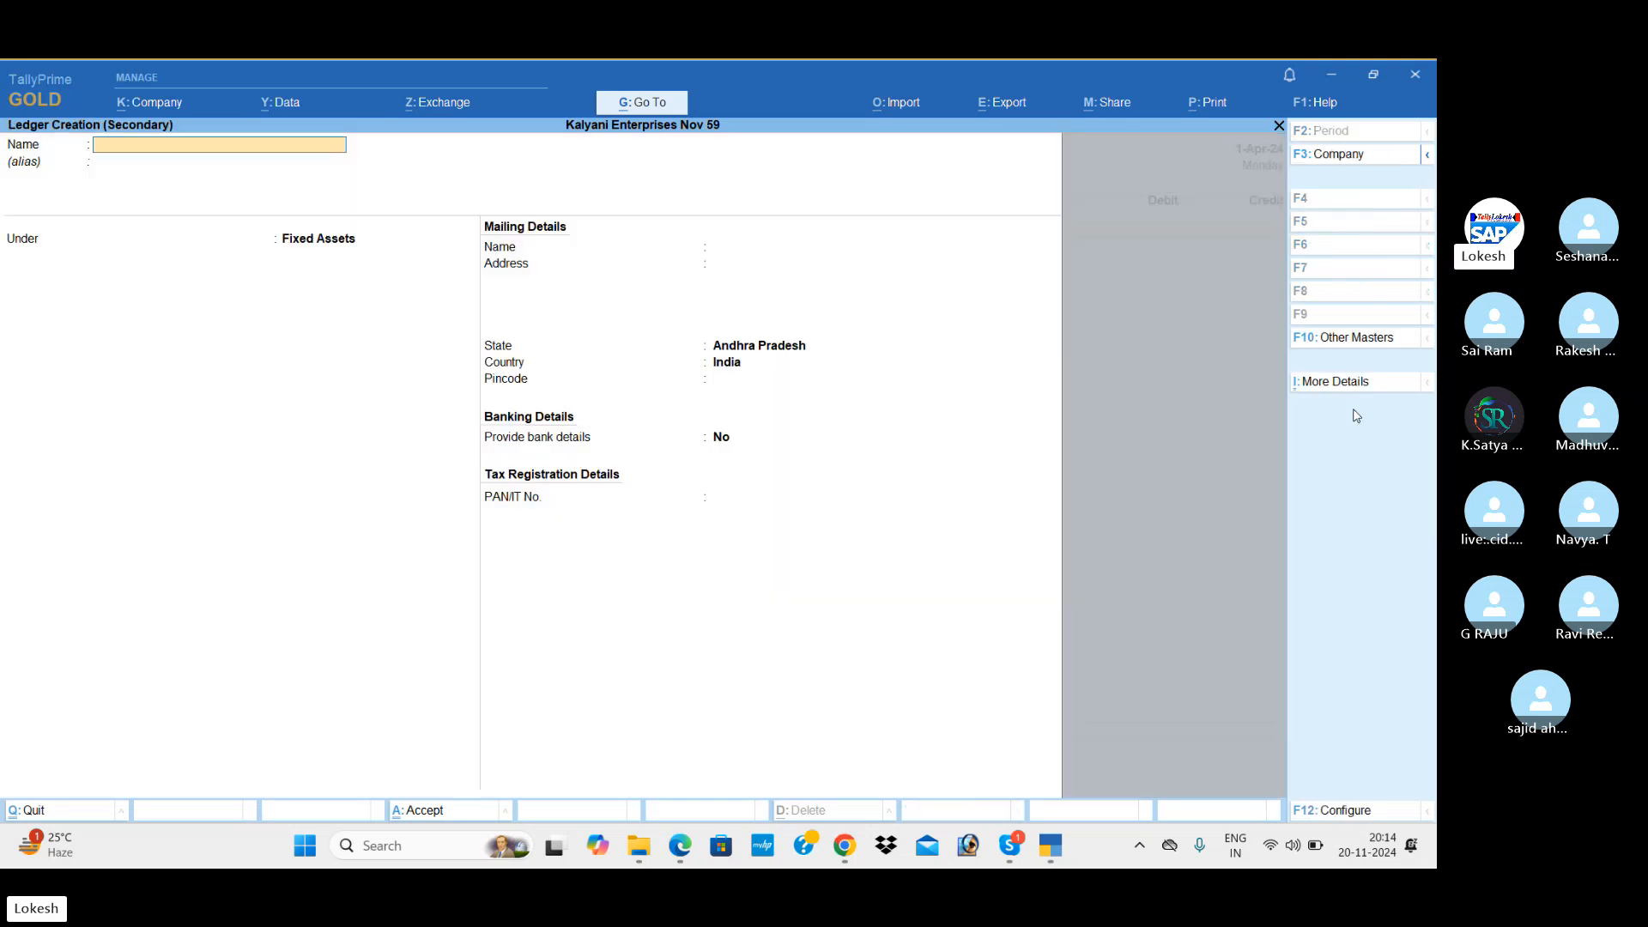
text(If)
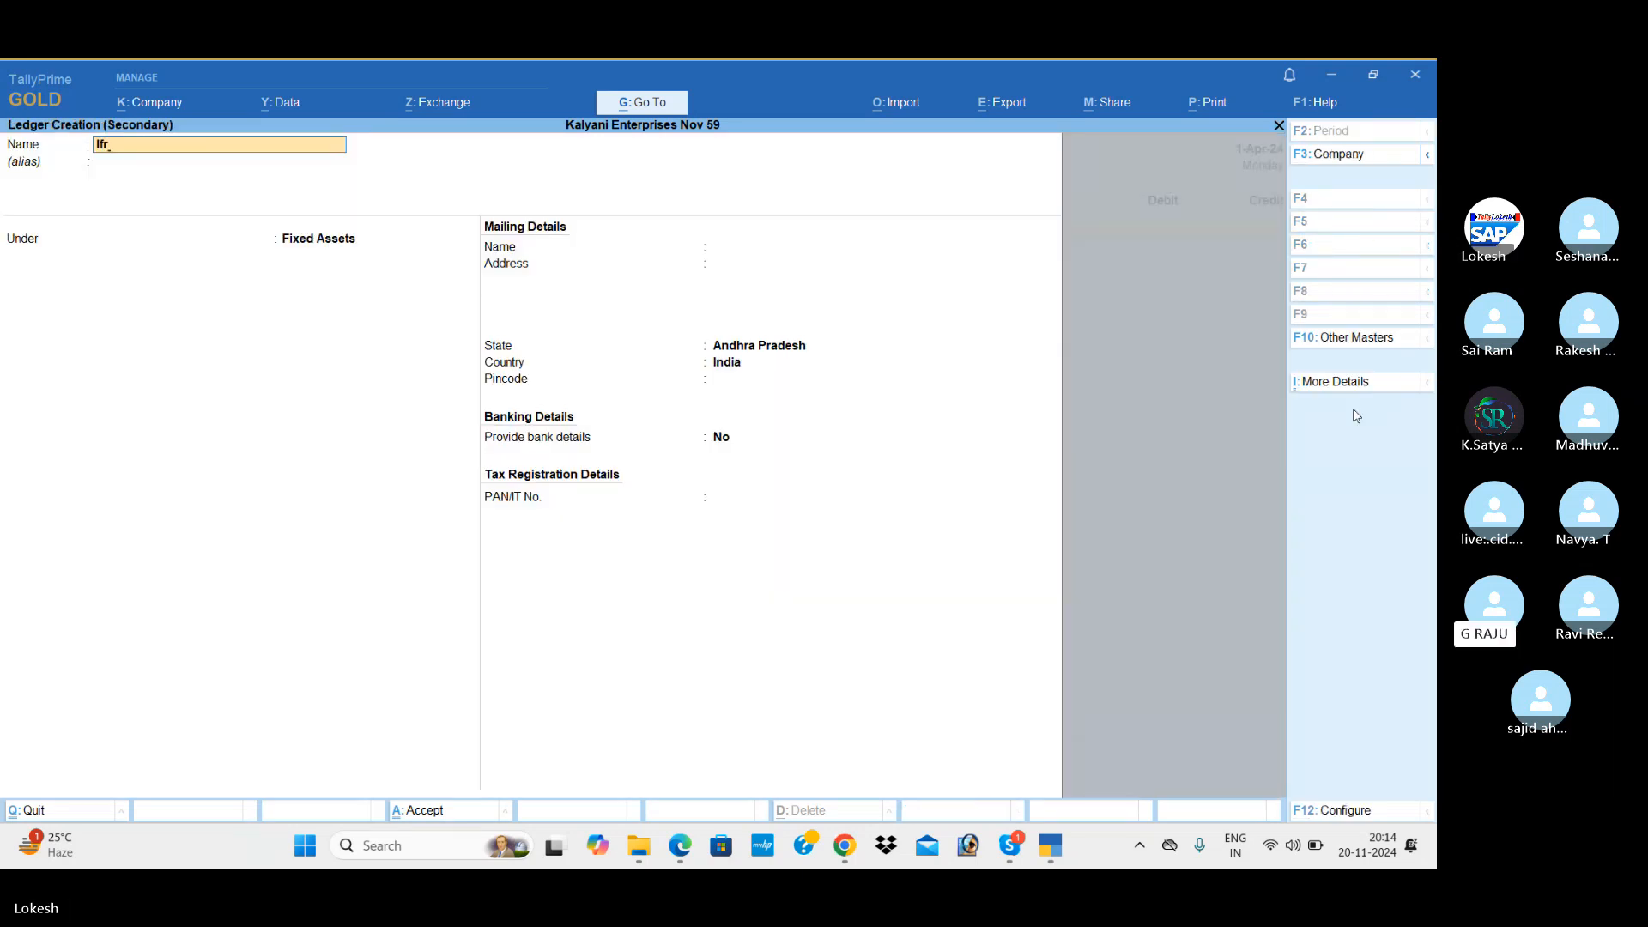
text(fan Traders)
key(Return)
key(Return)
text(Sun)
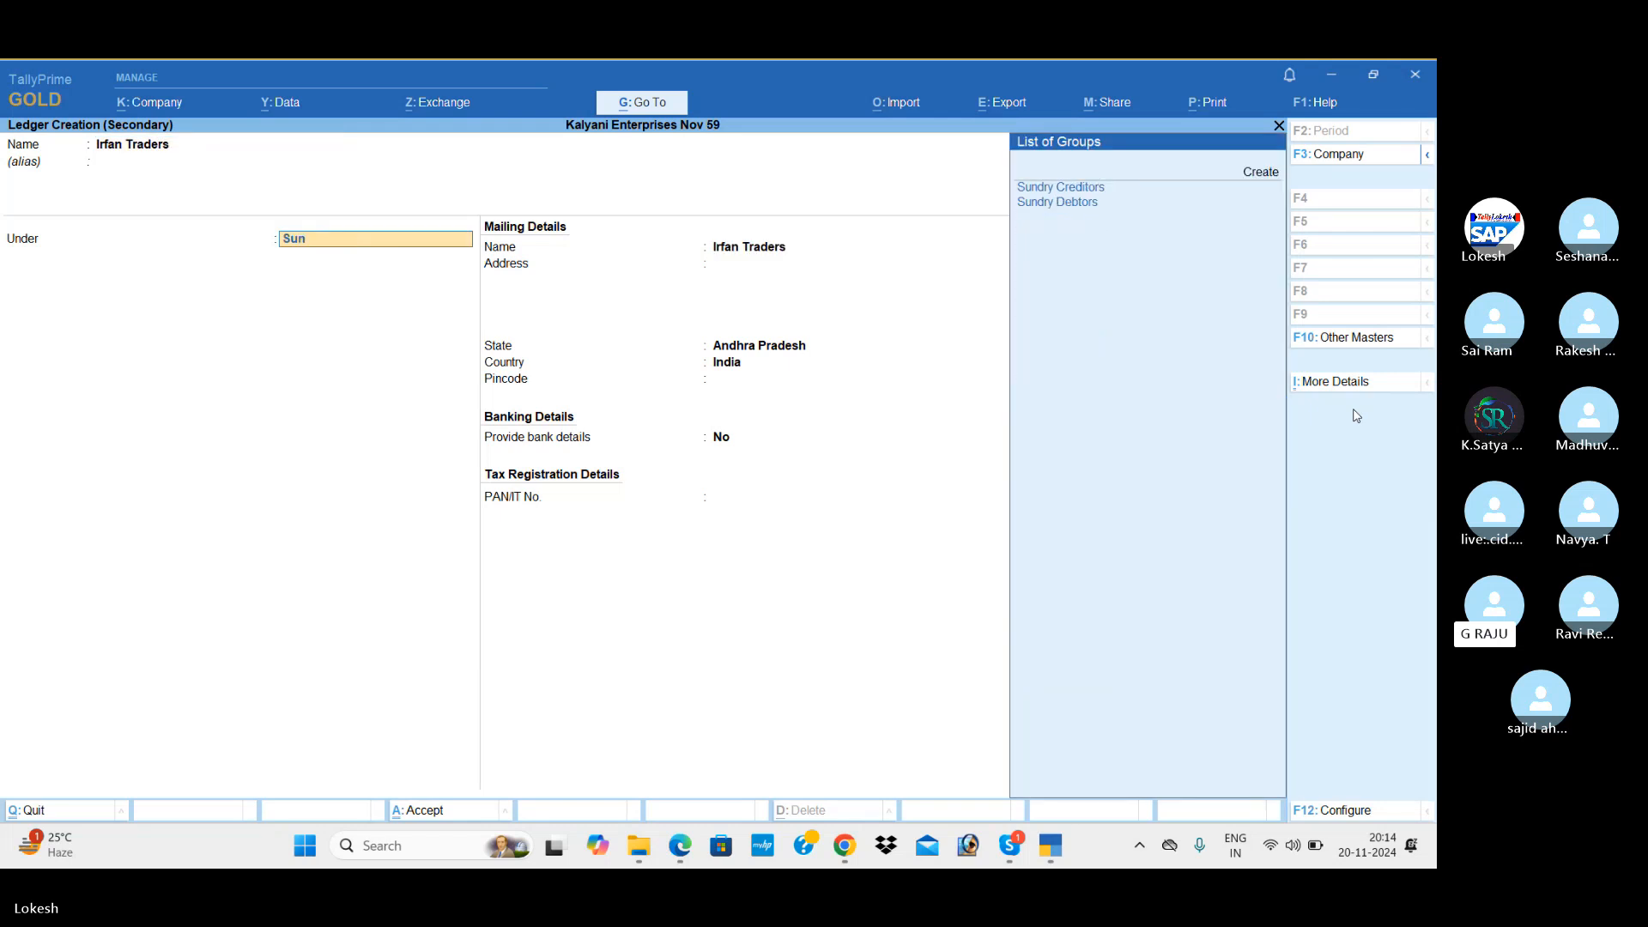
key(Return)
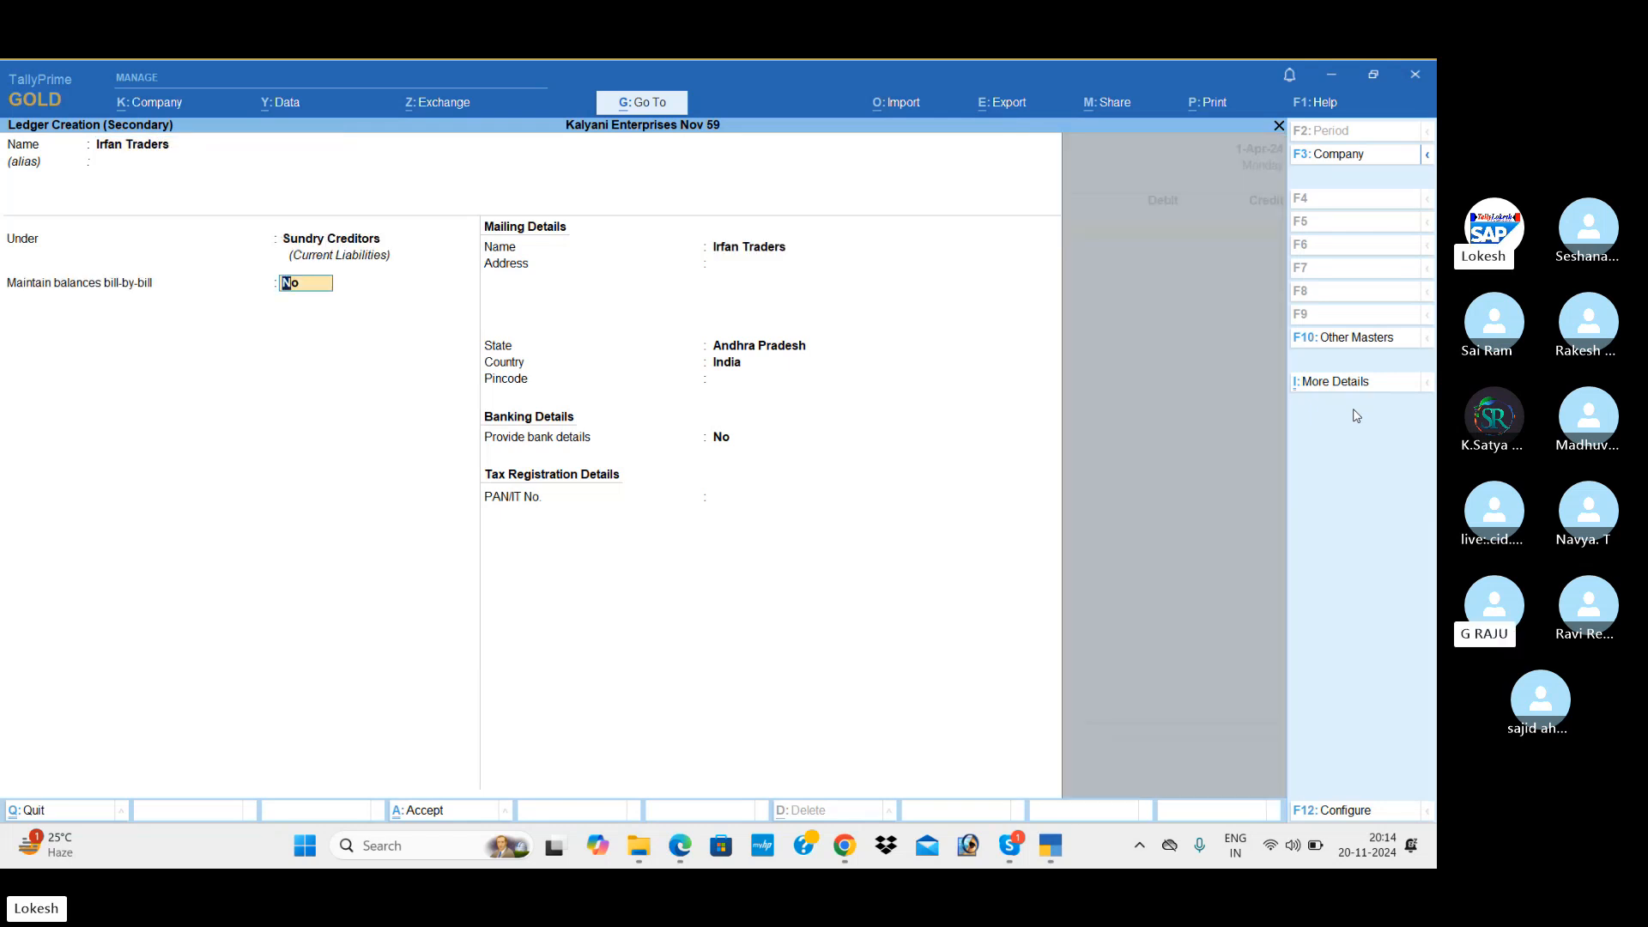
Enable bill-by-bill balances for the Irfan Traders ledger, keep its other details at their defaults and save it
text(y)
key(Return)
key(Return)
key(Return)
key(Return)
key(Return)
key(Return)
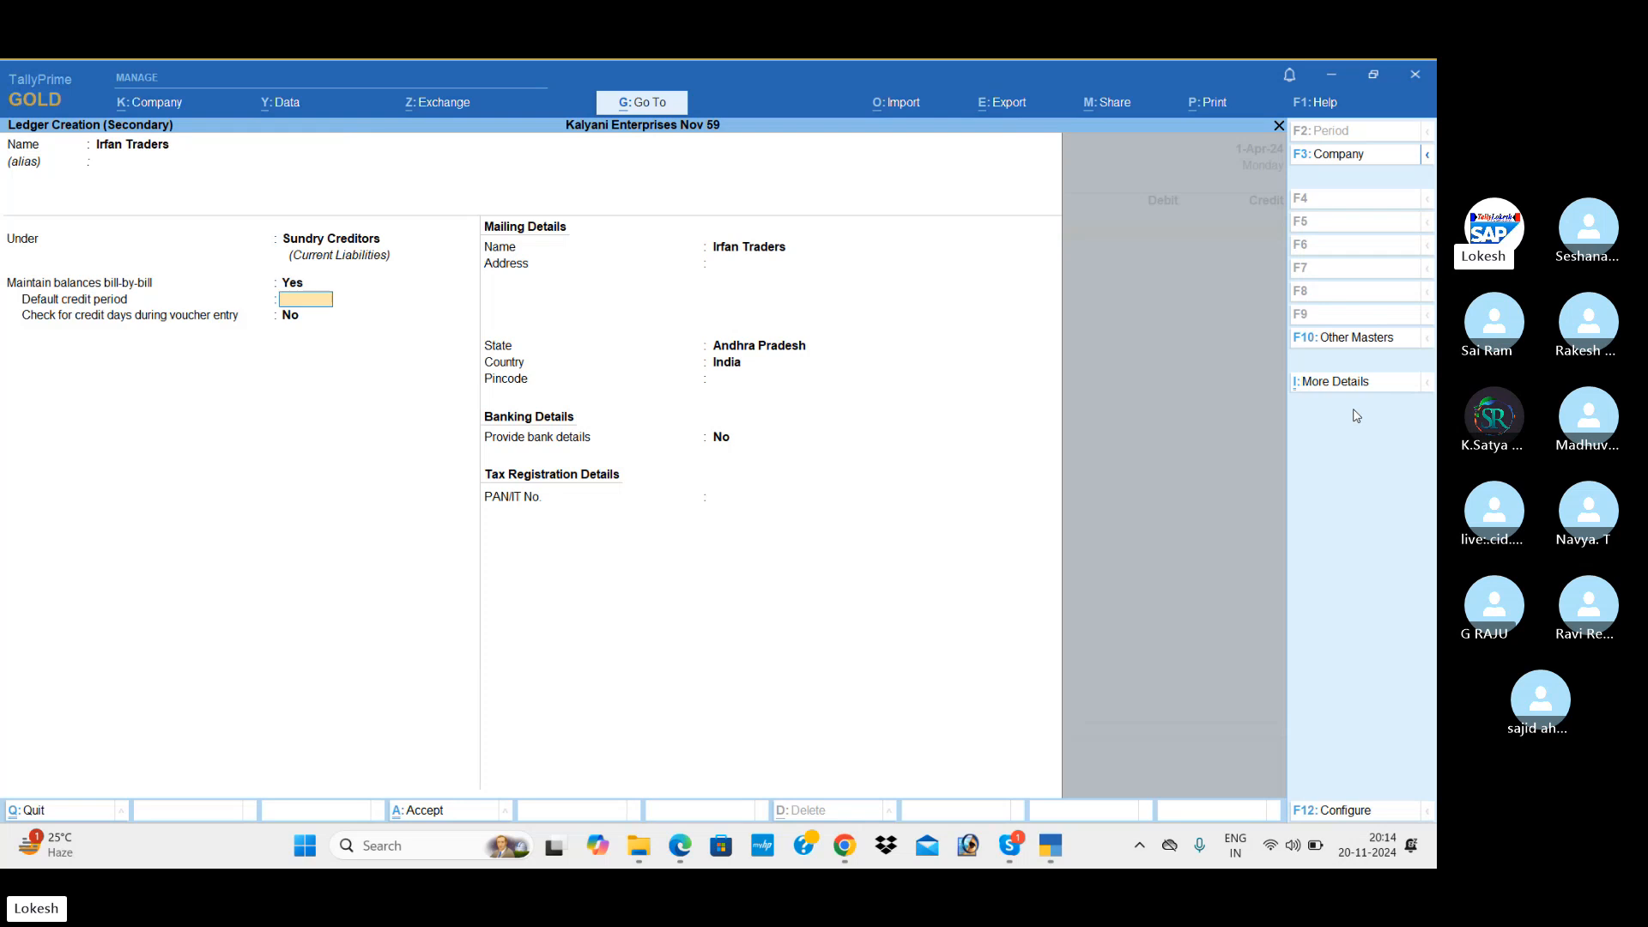
key(Return)
key(Return)
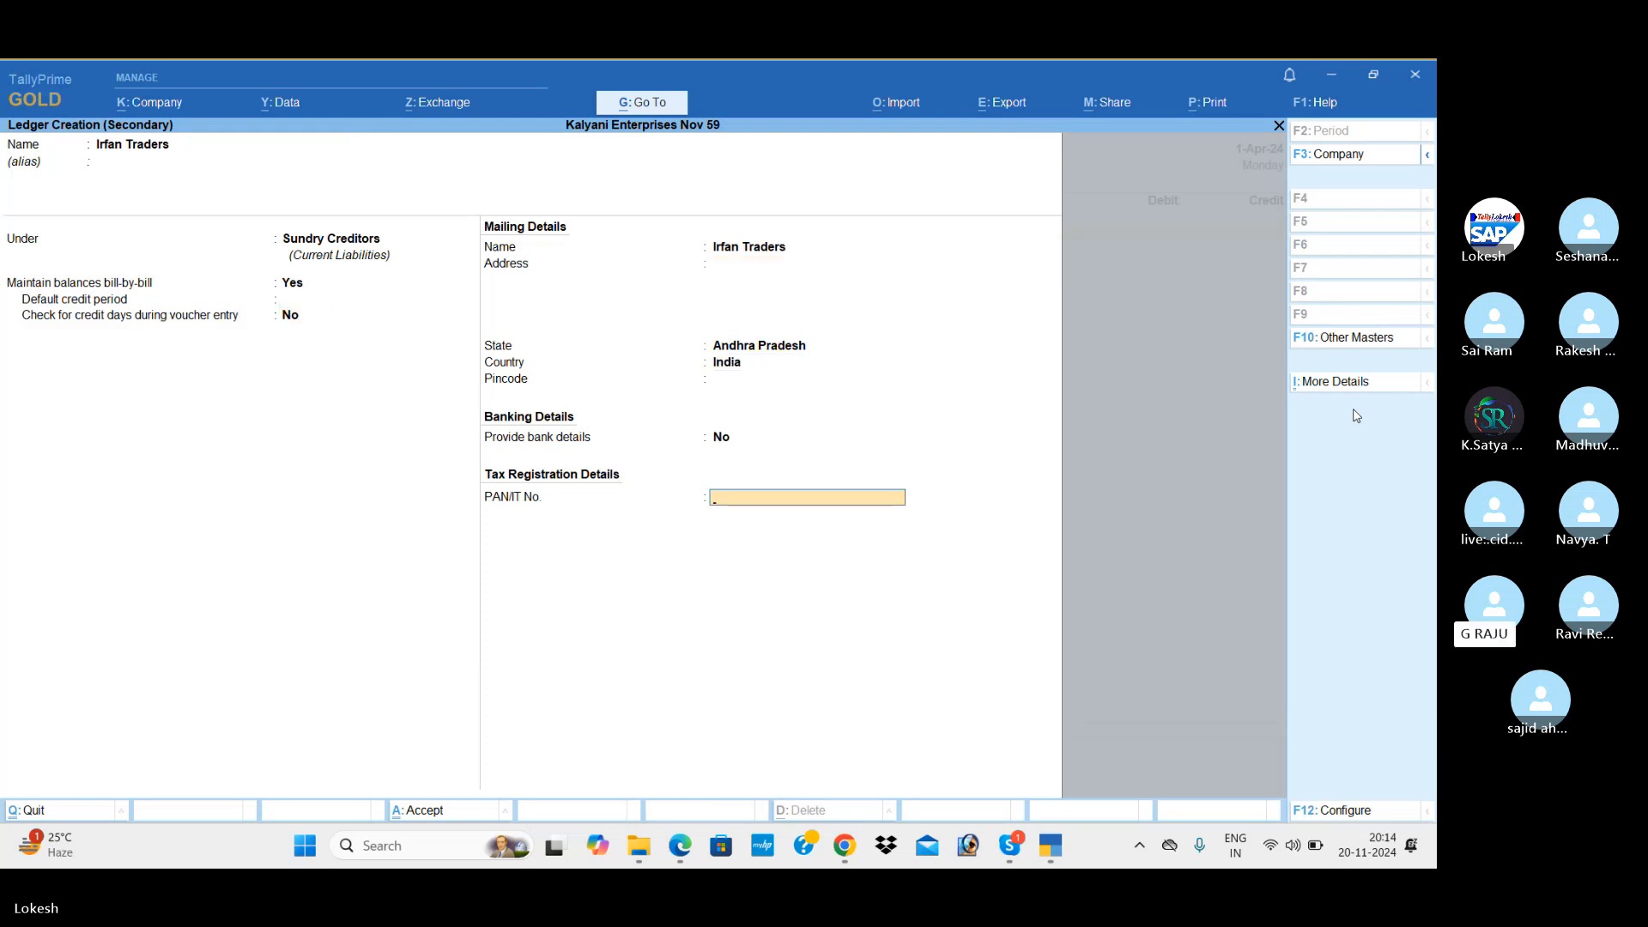
key(Return)
key(Return)
key(Return)
key(Return)
key(Return)
key(Return)
key(Return)
key(Return)
key(Return)
key(Return)
key(Return)
key(Return)
key(Return)
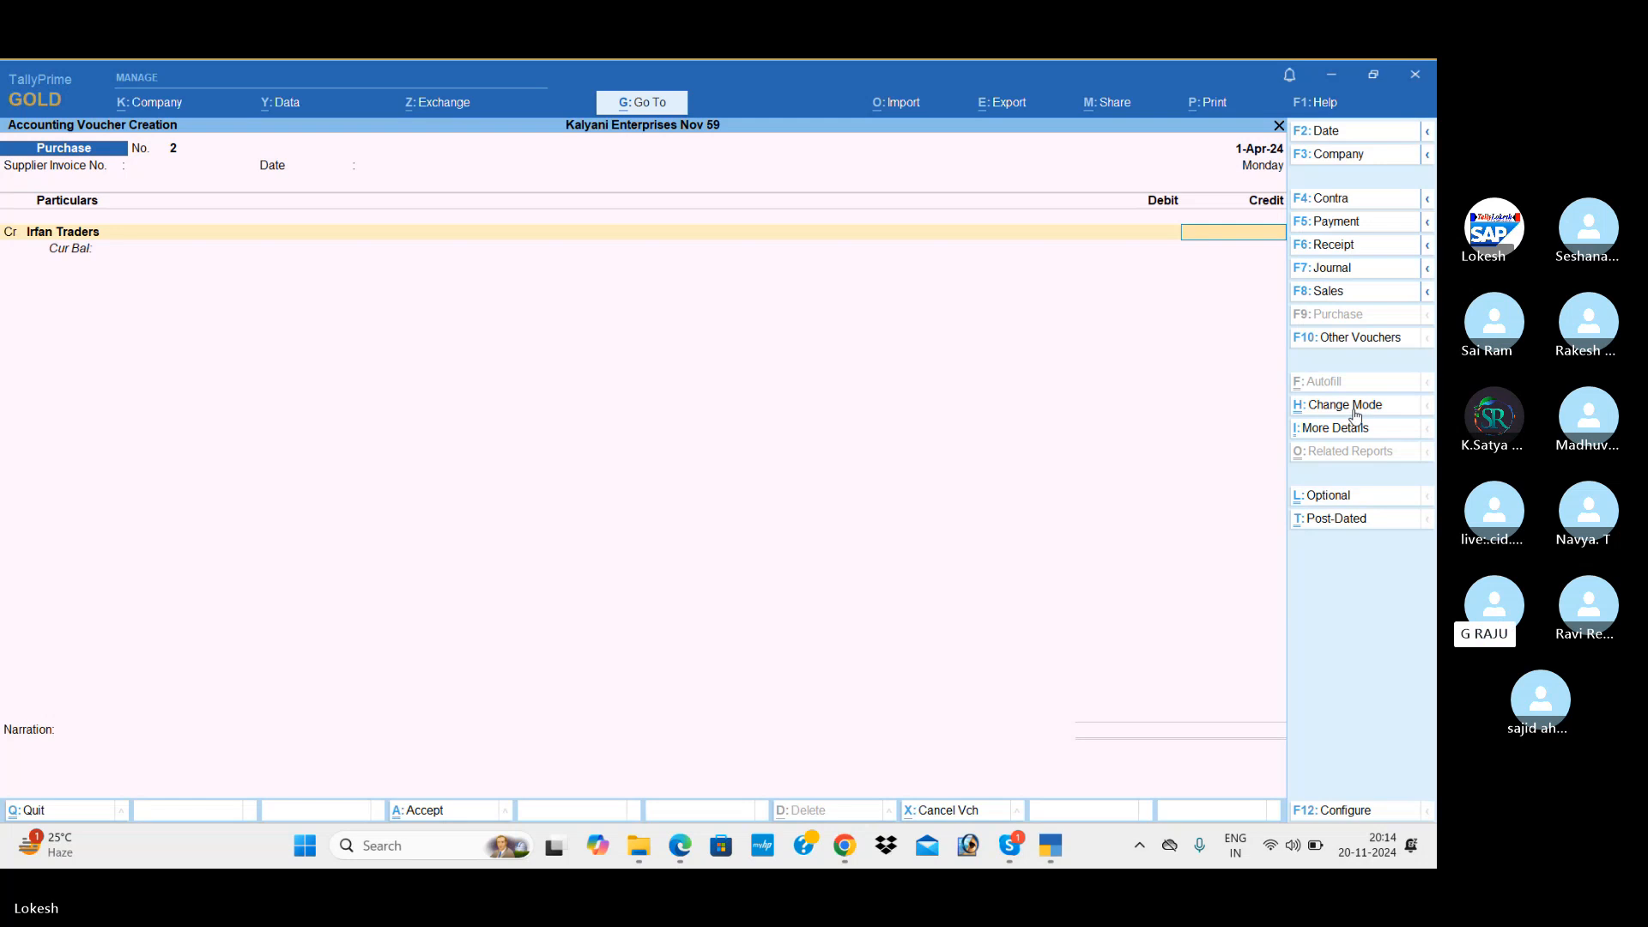
Credit Irfan Traders with 1,80,000 and allocate 50,000 of it to the new reference Bill No Rt-20
text(180000)
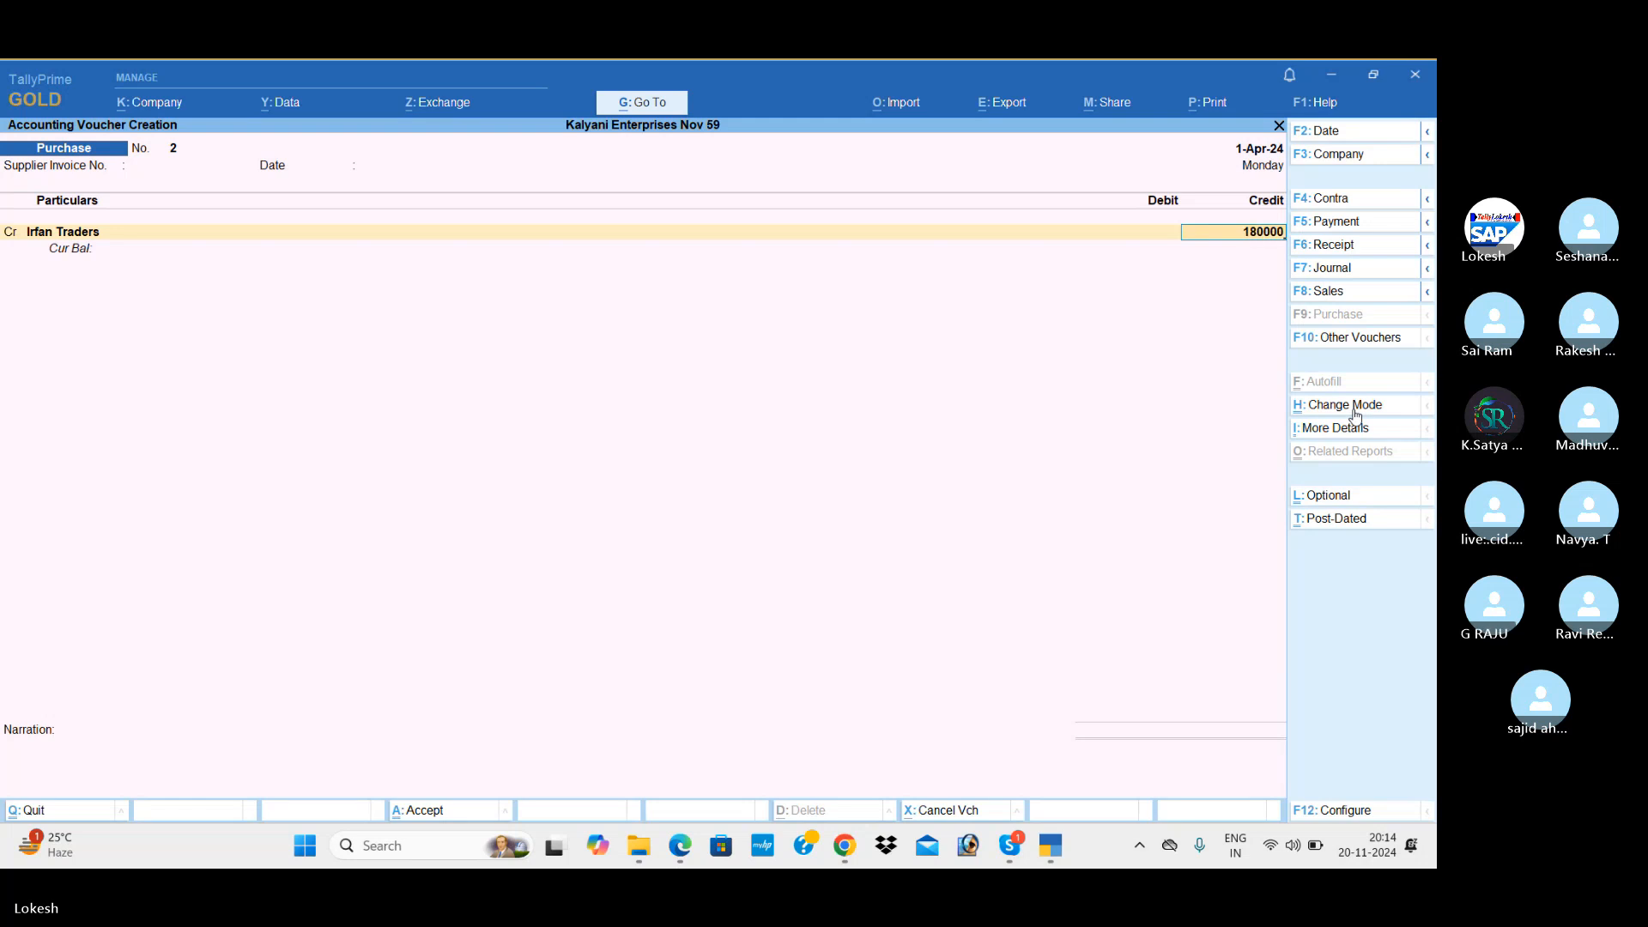
key(Return)
key(Return)
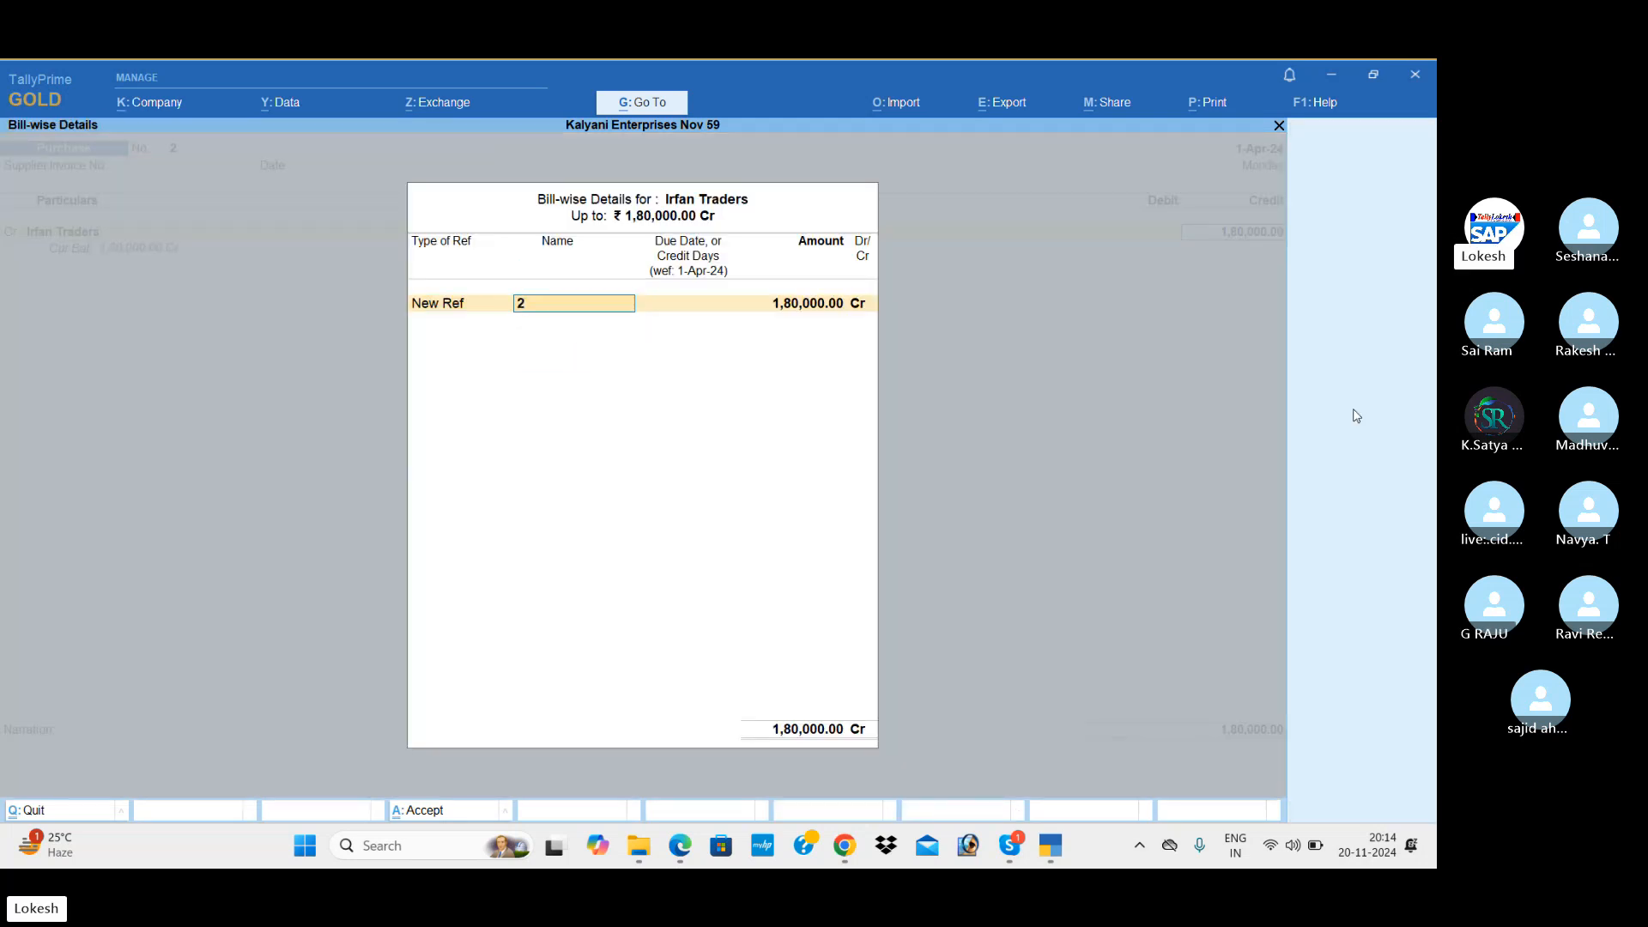
text(Bill)
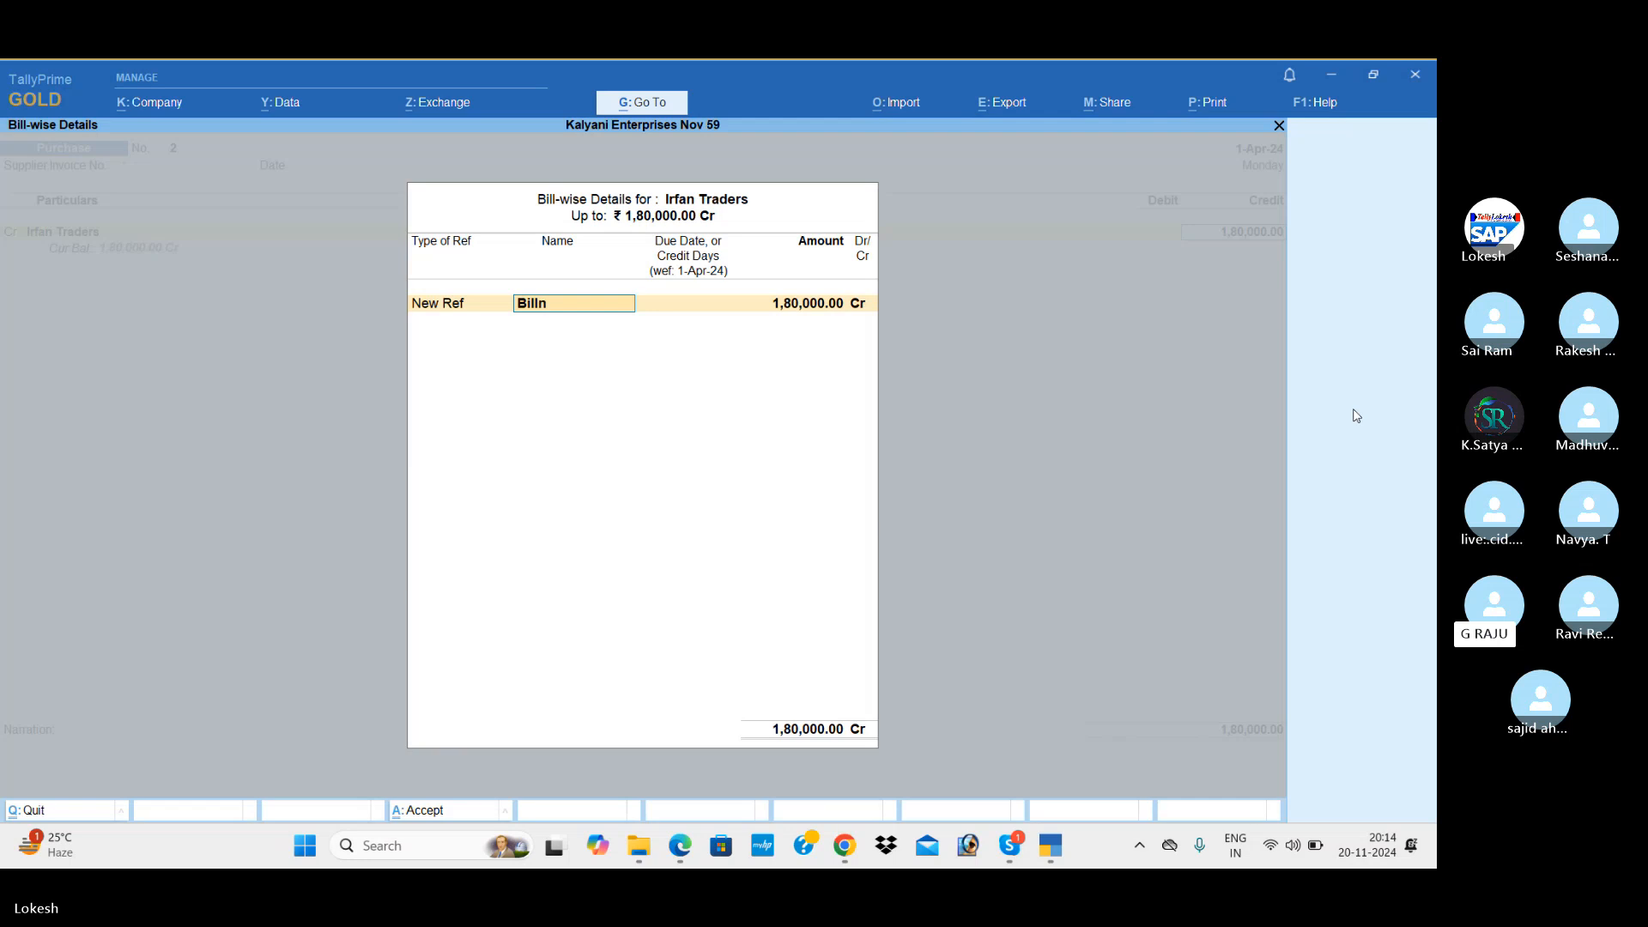
text( No)
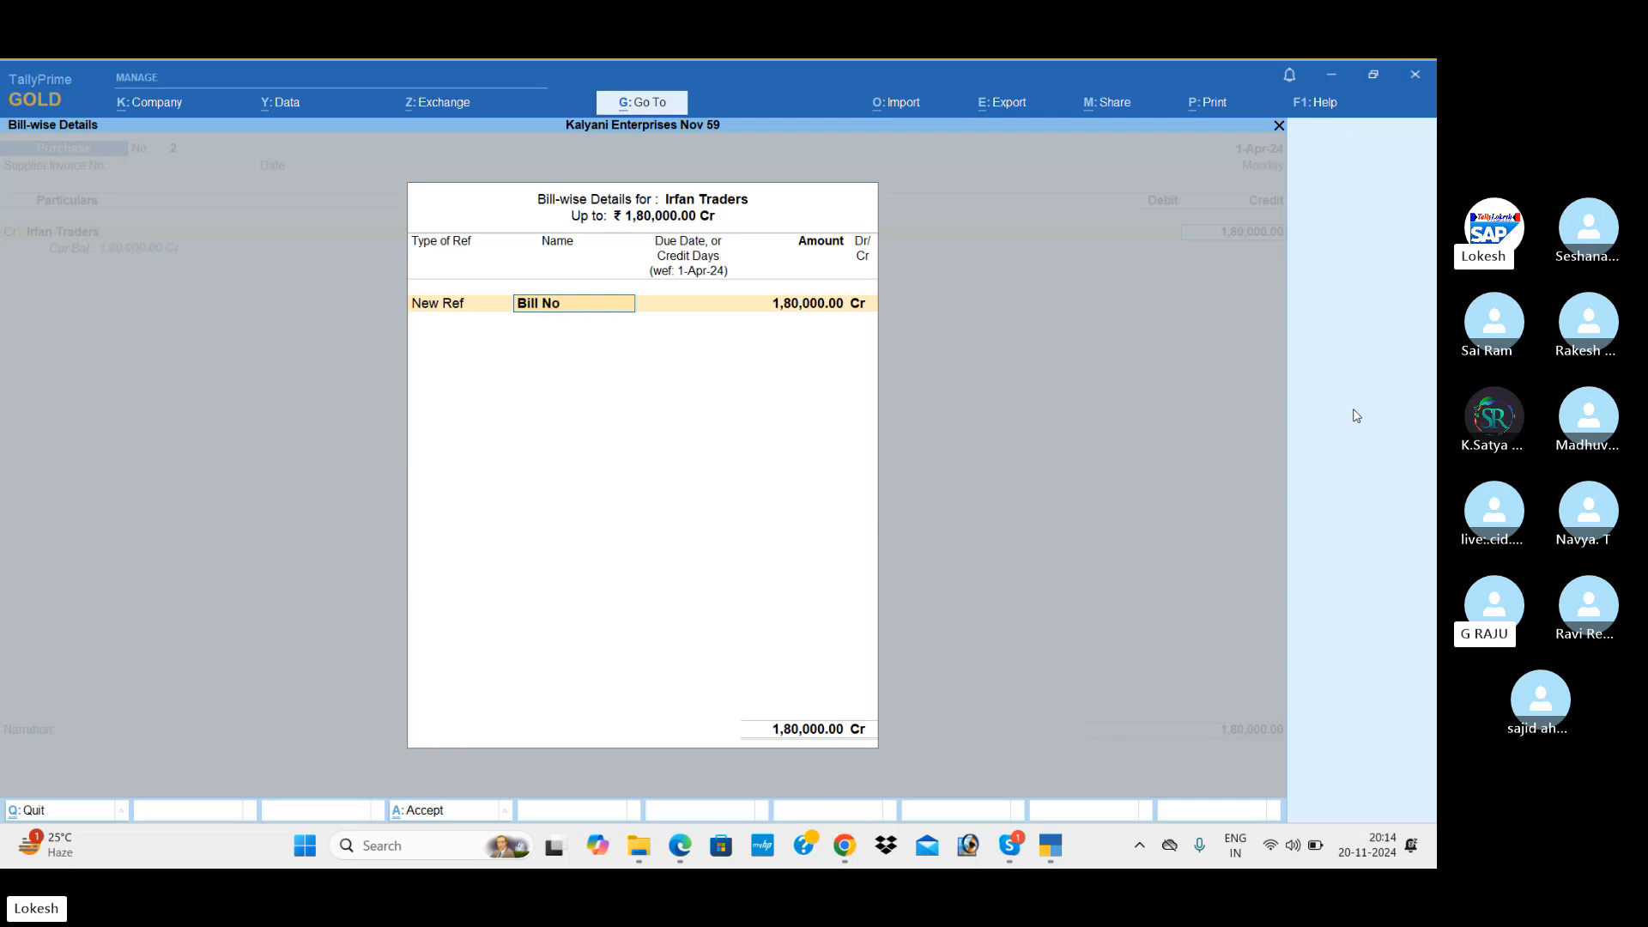
text( Rt-20)
key(Return)
key(Return)
text(50000)
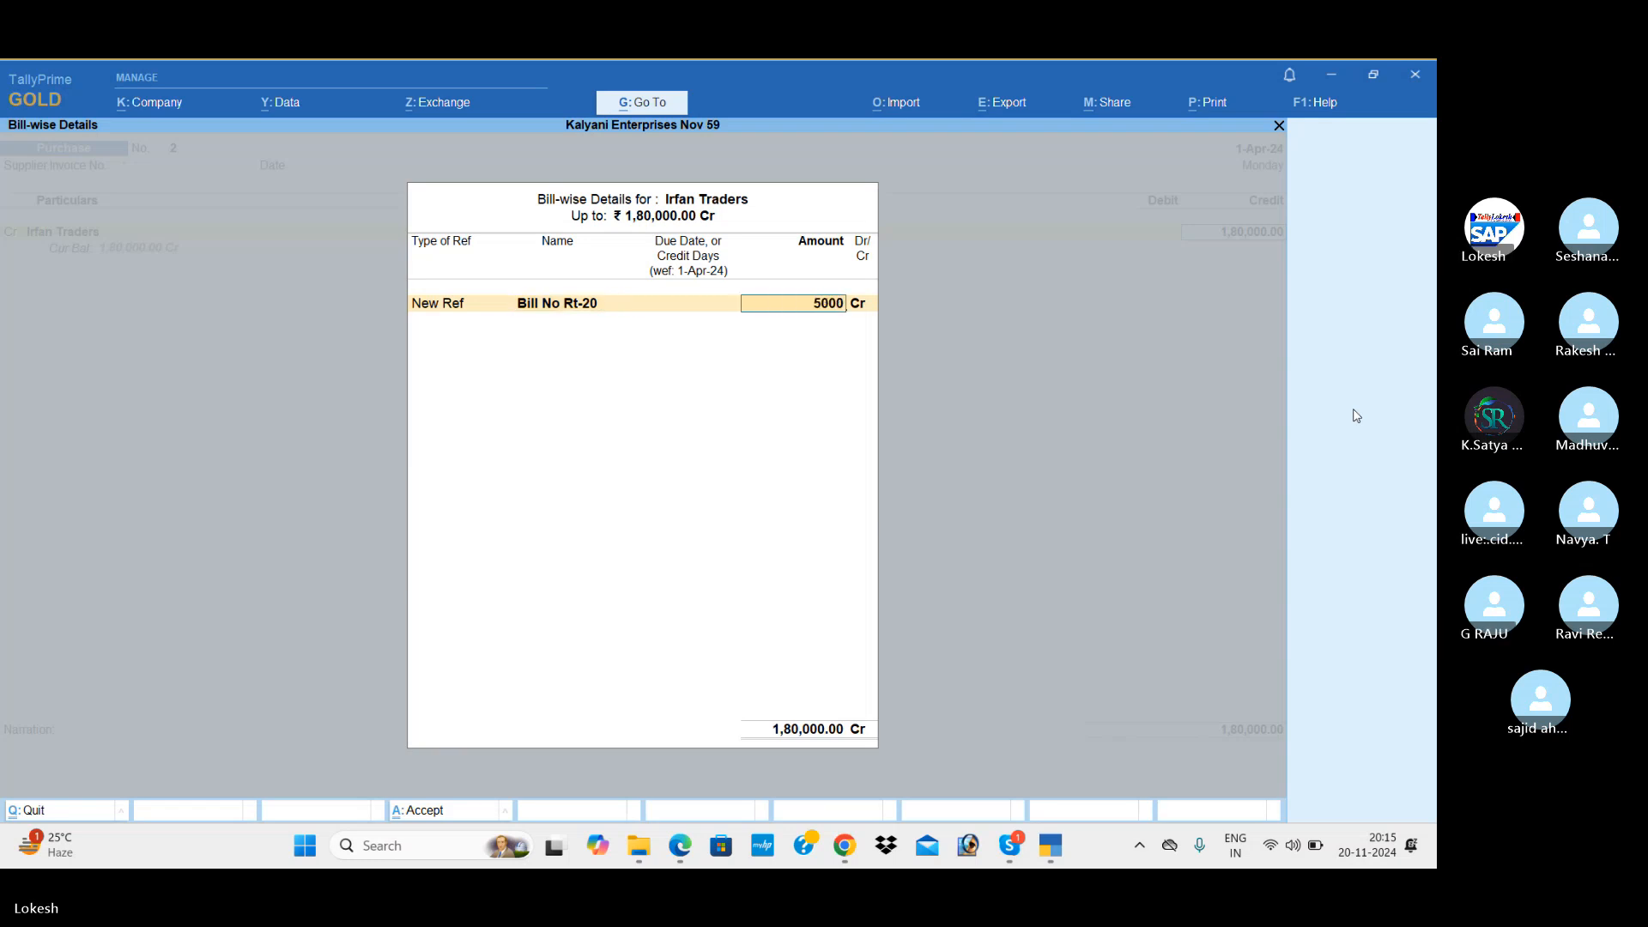
key(Return)
Add a second new reference, bill no St-21, for 60,000 to Irfan Traders' bill-wise details
key(Return)
key(Return)
text(bill no rt-20)
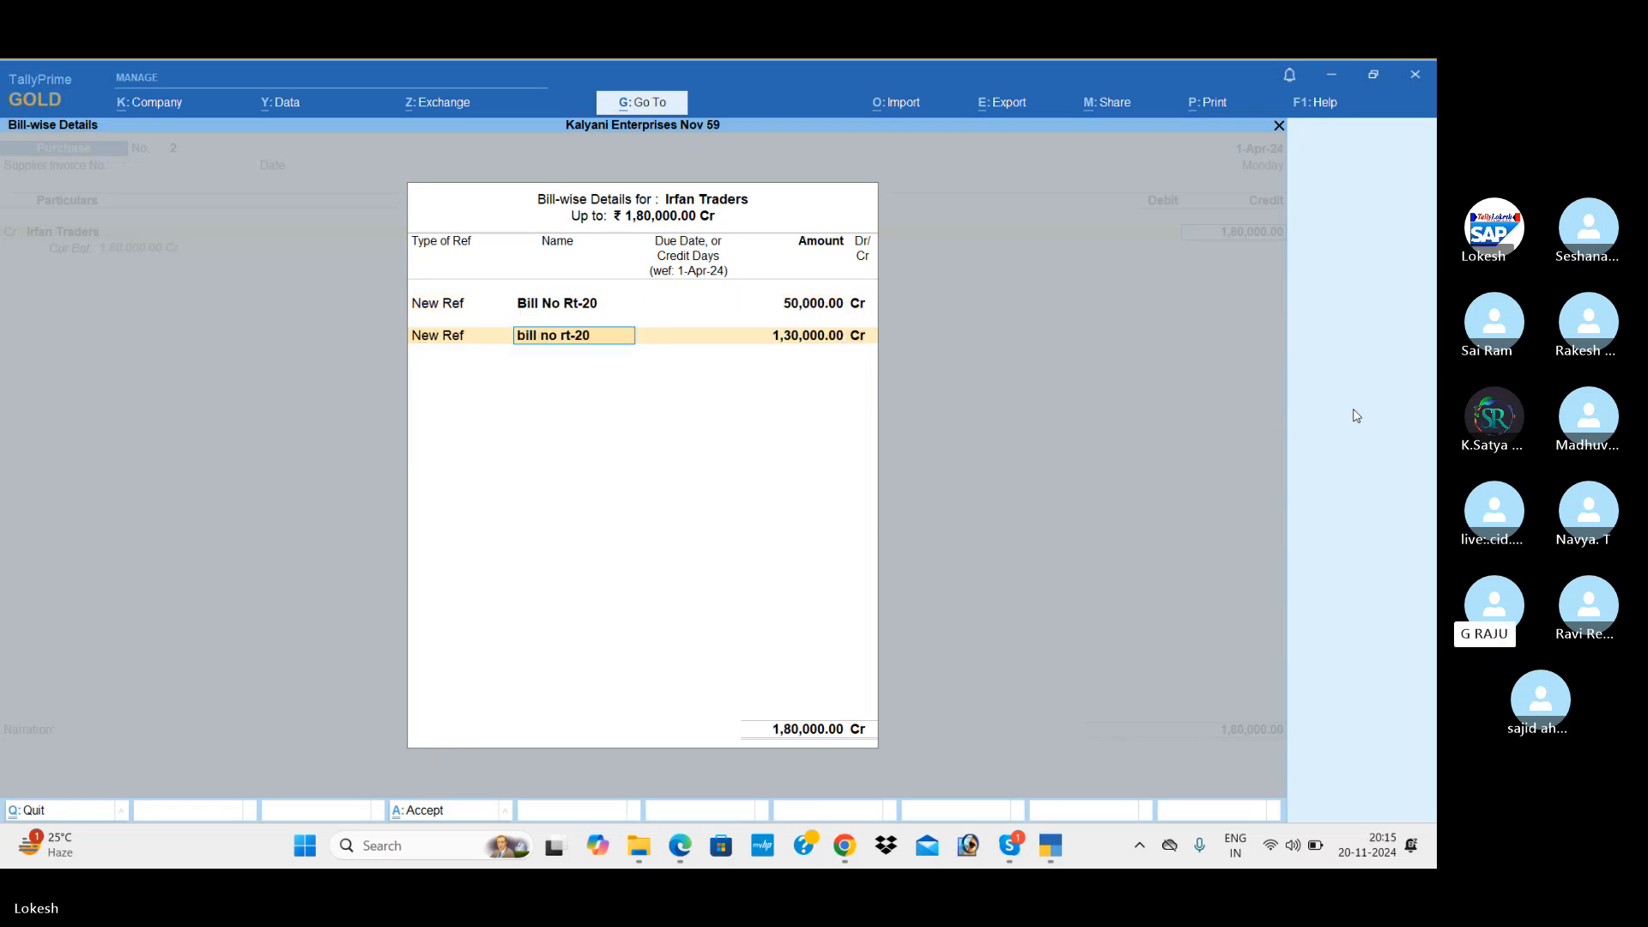
key(BackSpace)
key(BackSpace)
key(BackSpace)
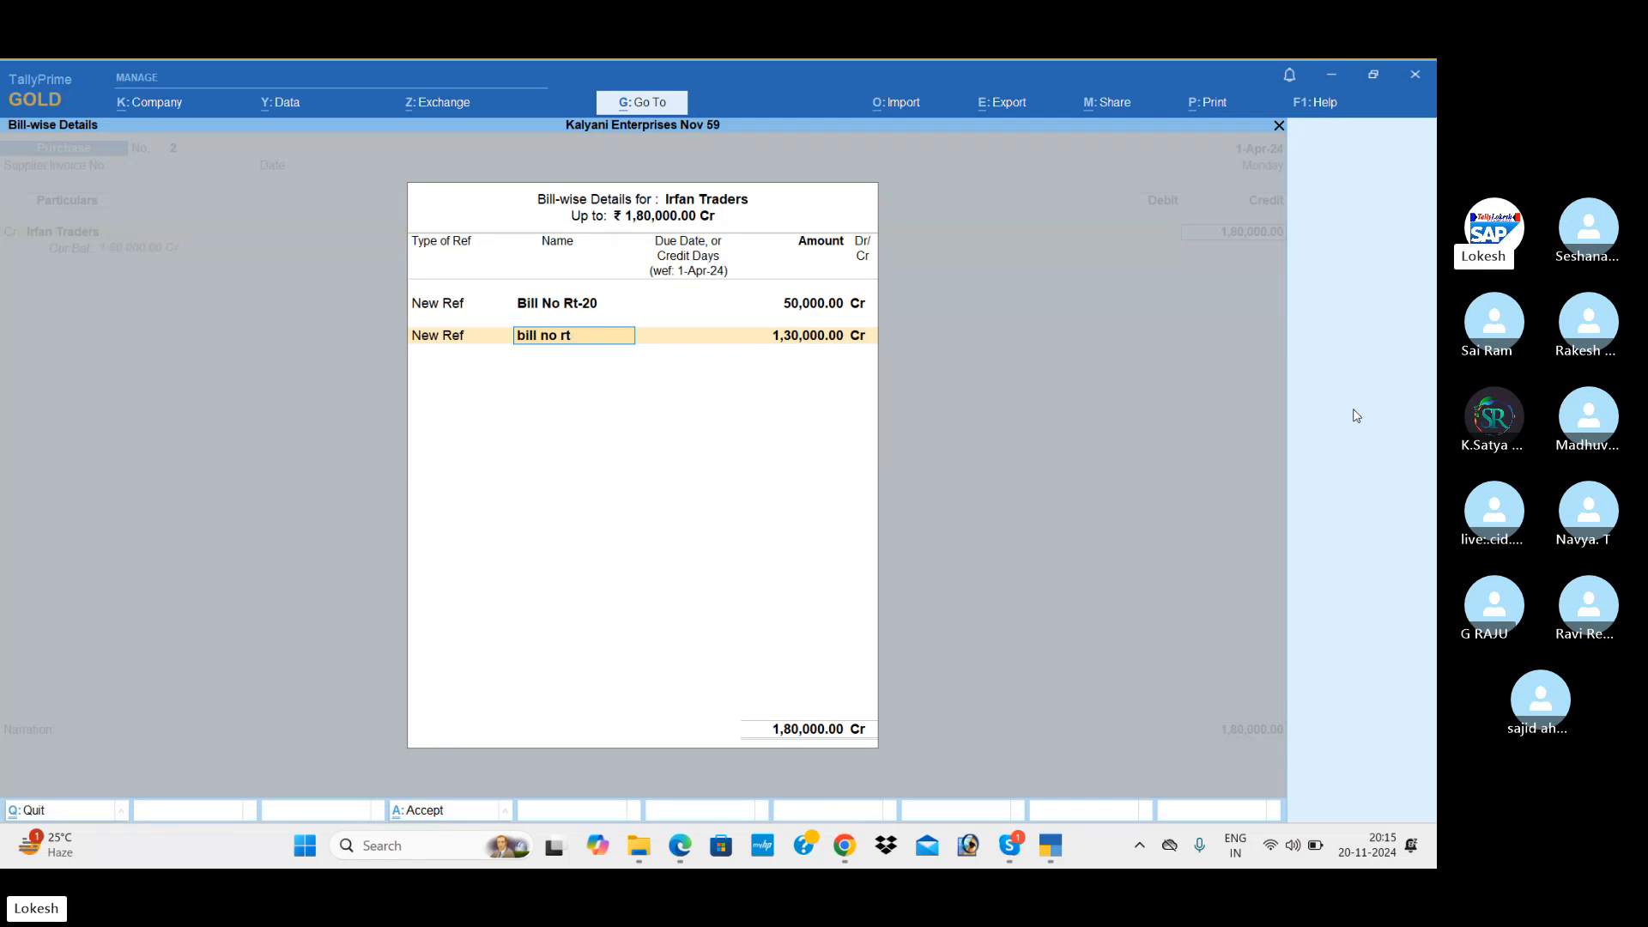
key(BackSpace)
key(BackSpace)
text(st)
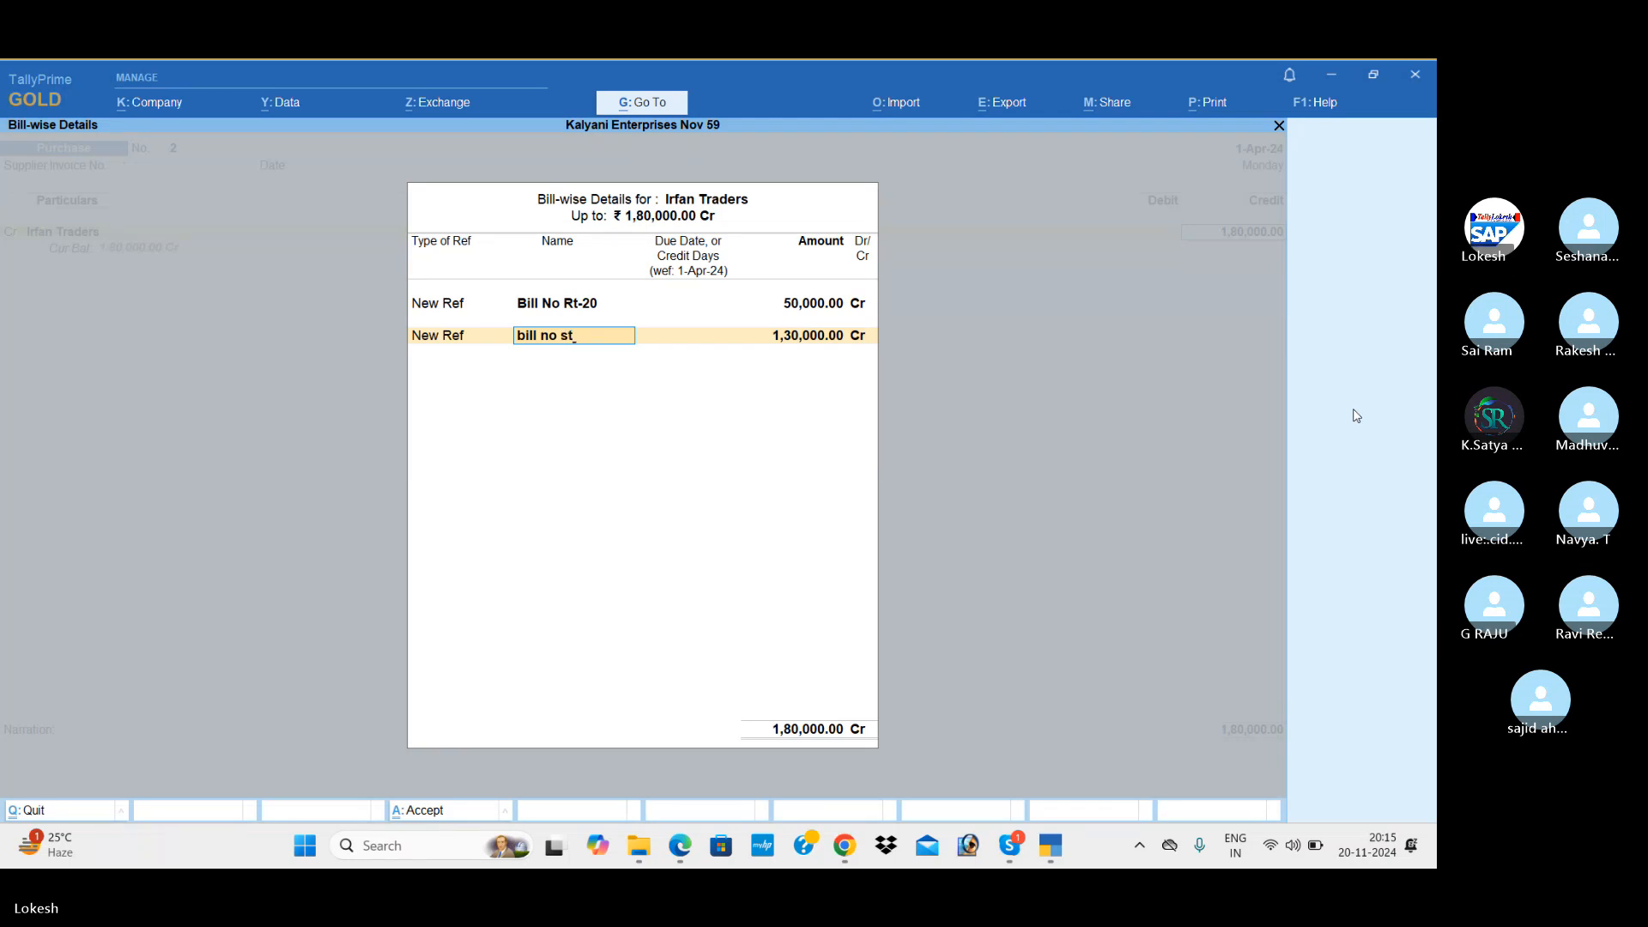
key(BackSpace)
key(BackSpace)
text(St-21)
key(Return)
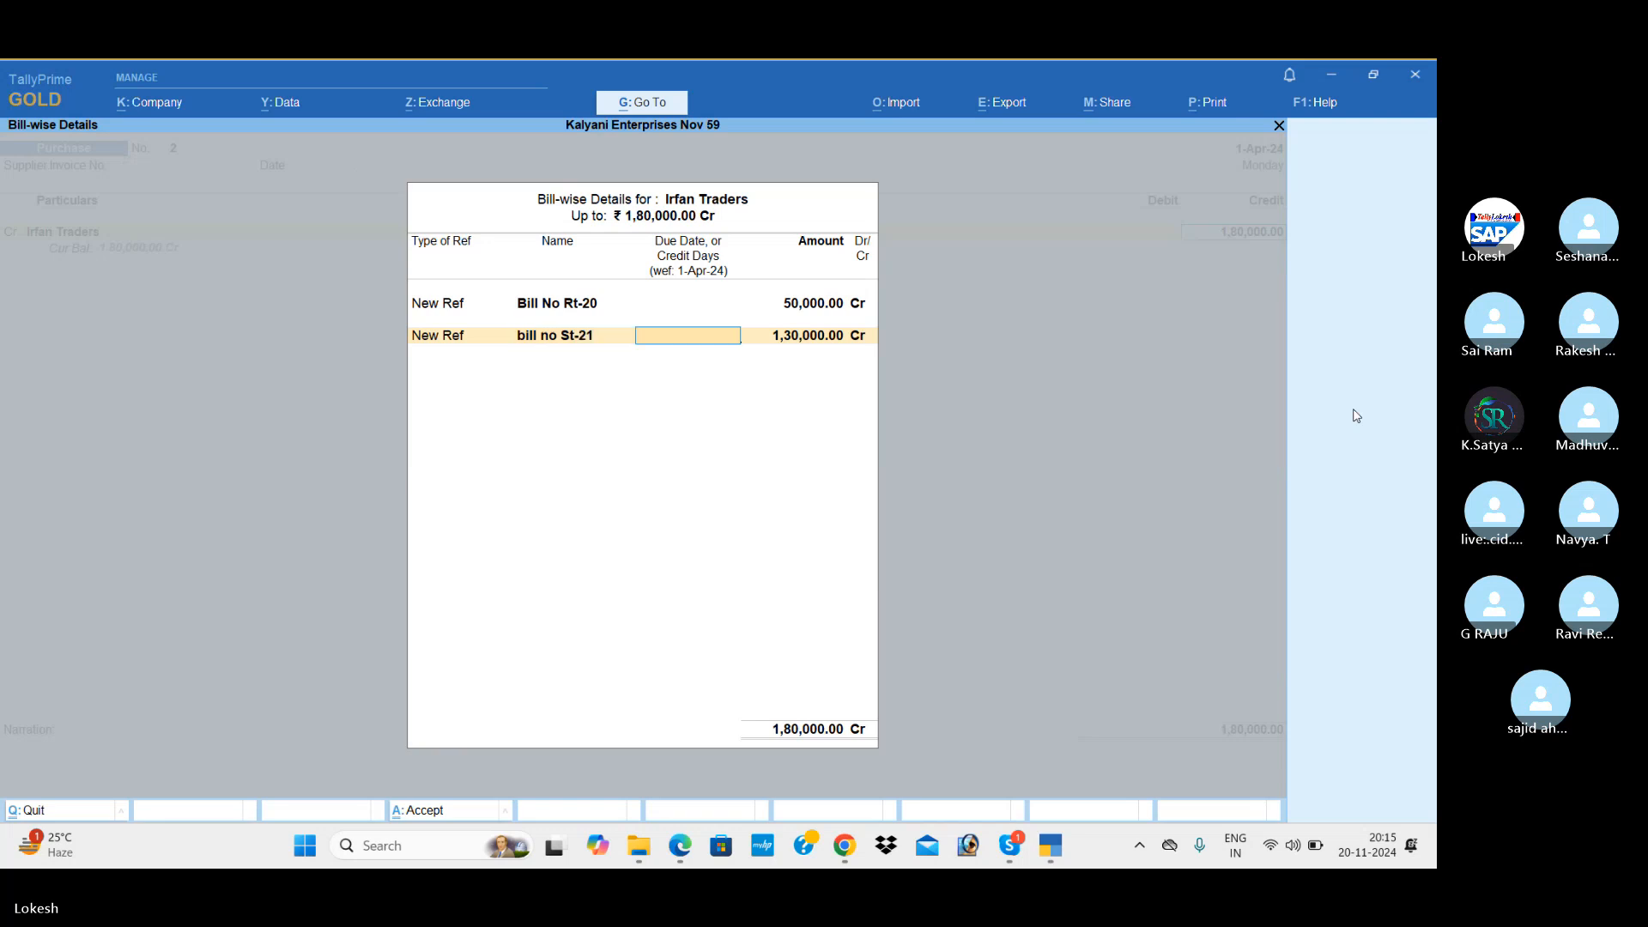
key(Return)
text(60000)
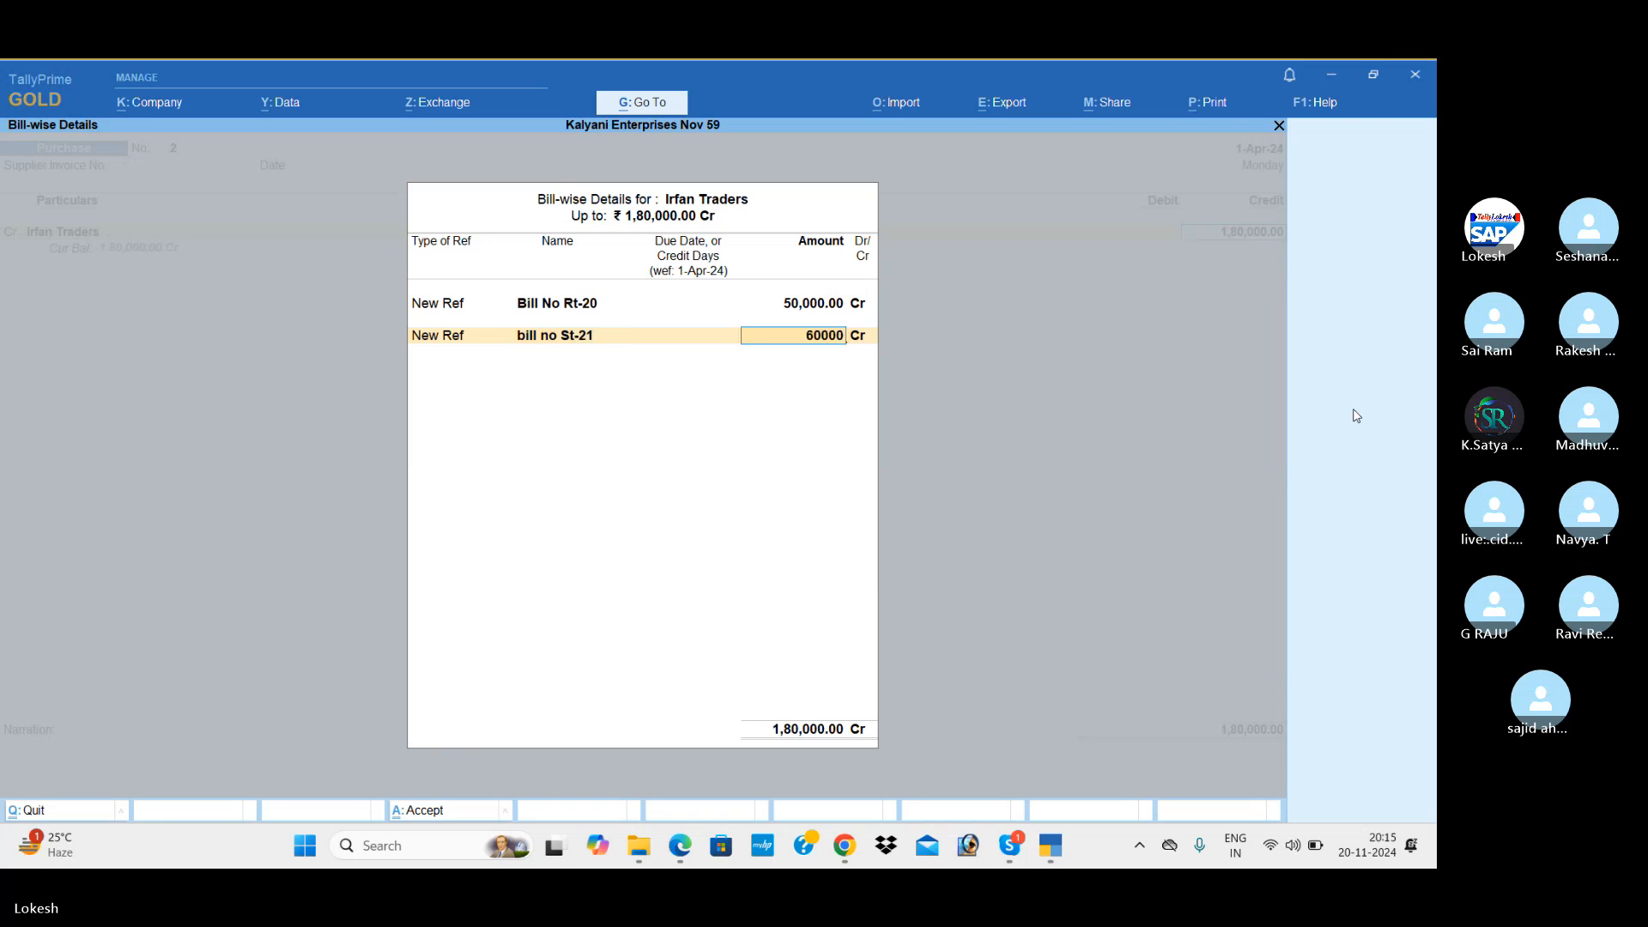
key(Return)
Allocate the remaining 70,000 to a third new reference, bill no Ht-23, and complete the bill-wise details
key(Return)
text(bill no rt-20)
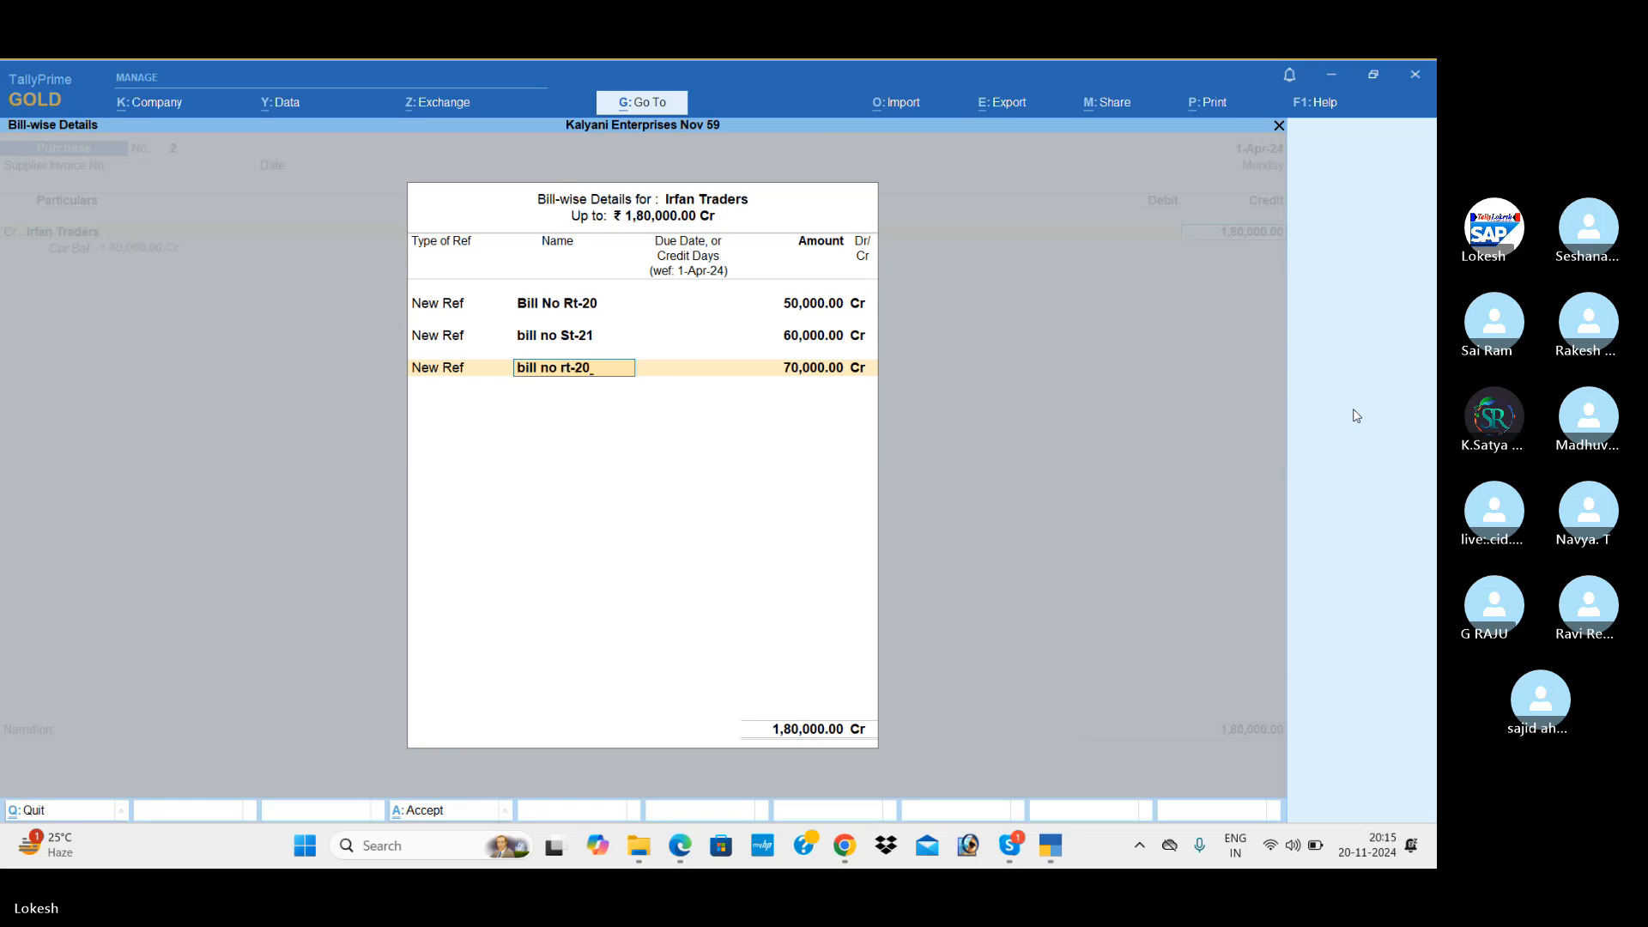
key(BackSpace)
key(BackSpace)
key(BackSpace)
text(H)
key(BackSpace)
text(Ht-23)
key(Return)
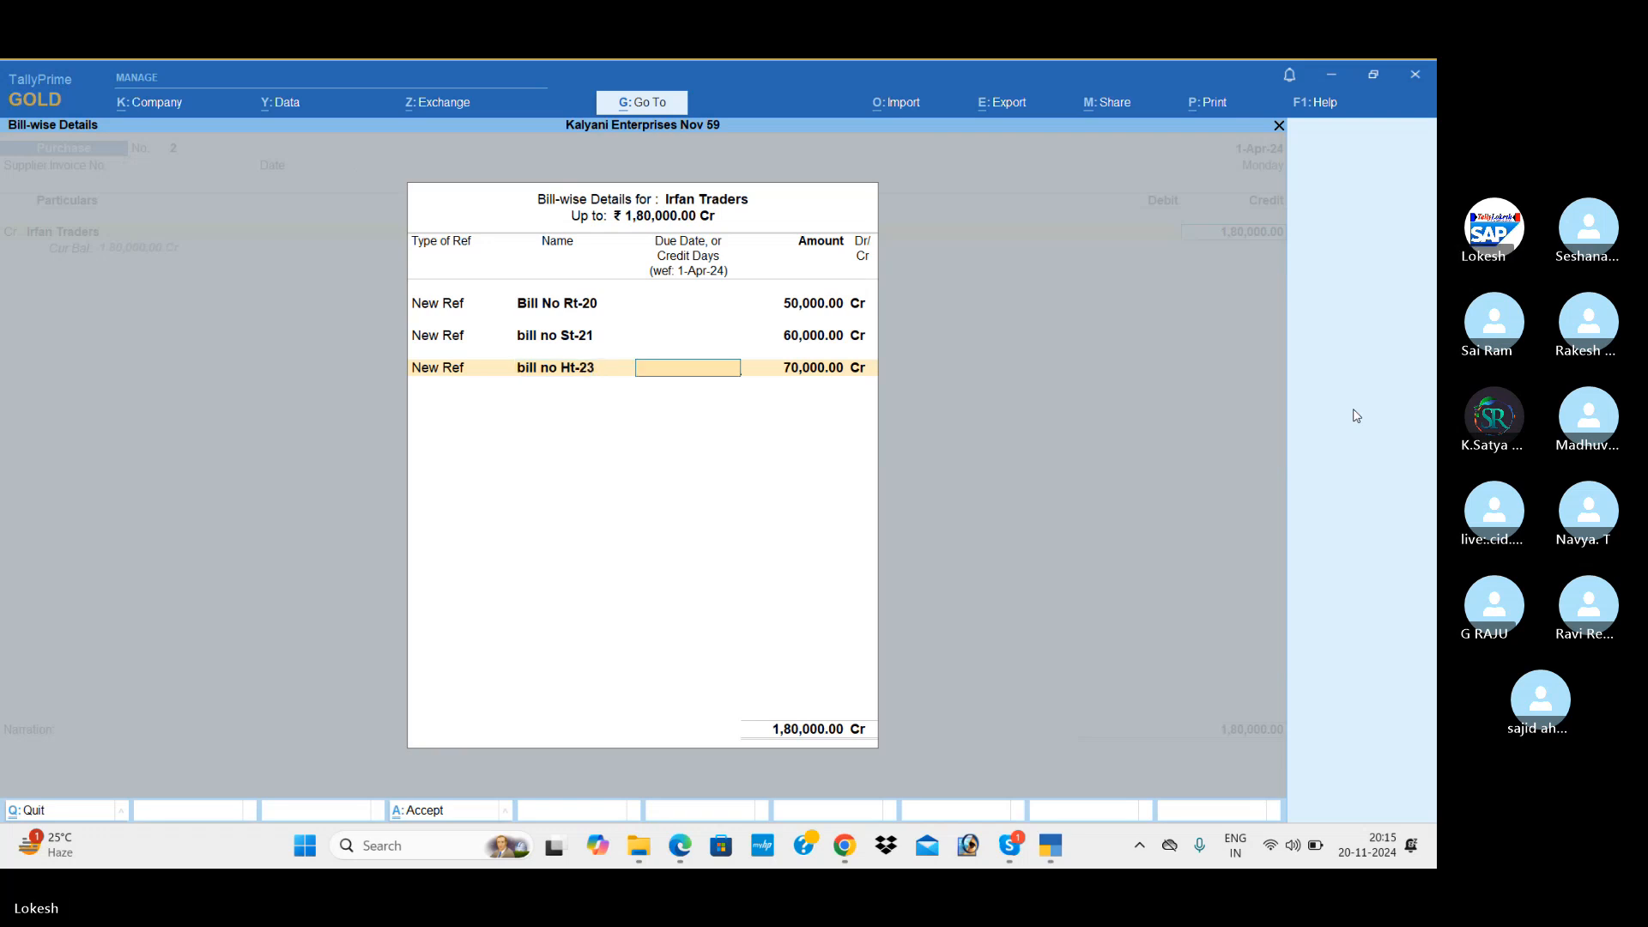
key(Return)
key(Return)
key(Return)
Debit the Purchase ledger with 1,80,000 and save the Purchase voucher without a narration
key(Return)
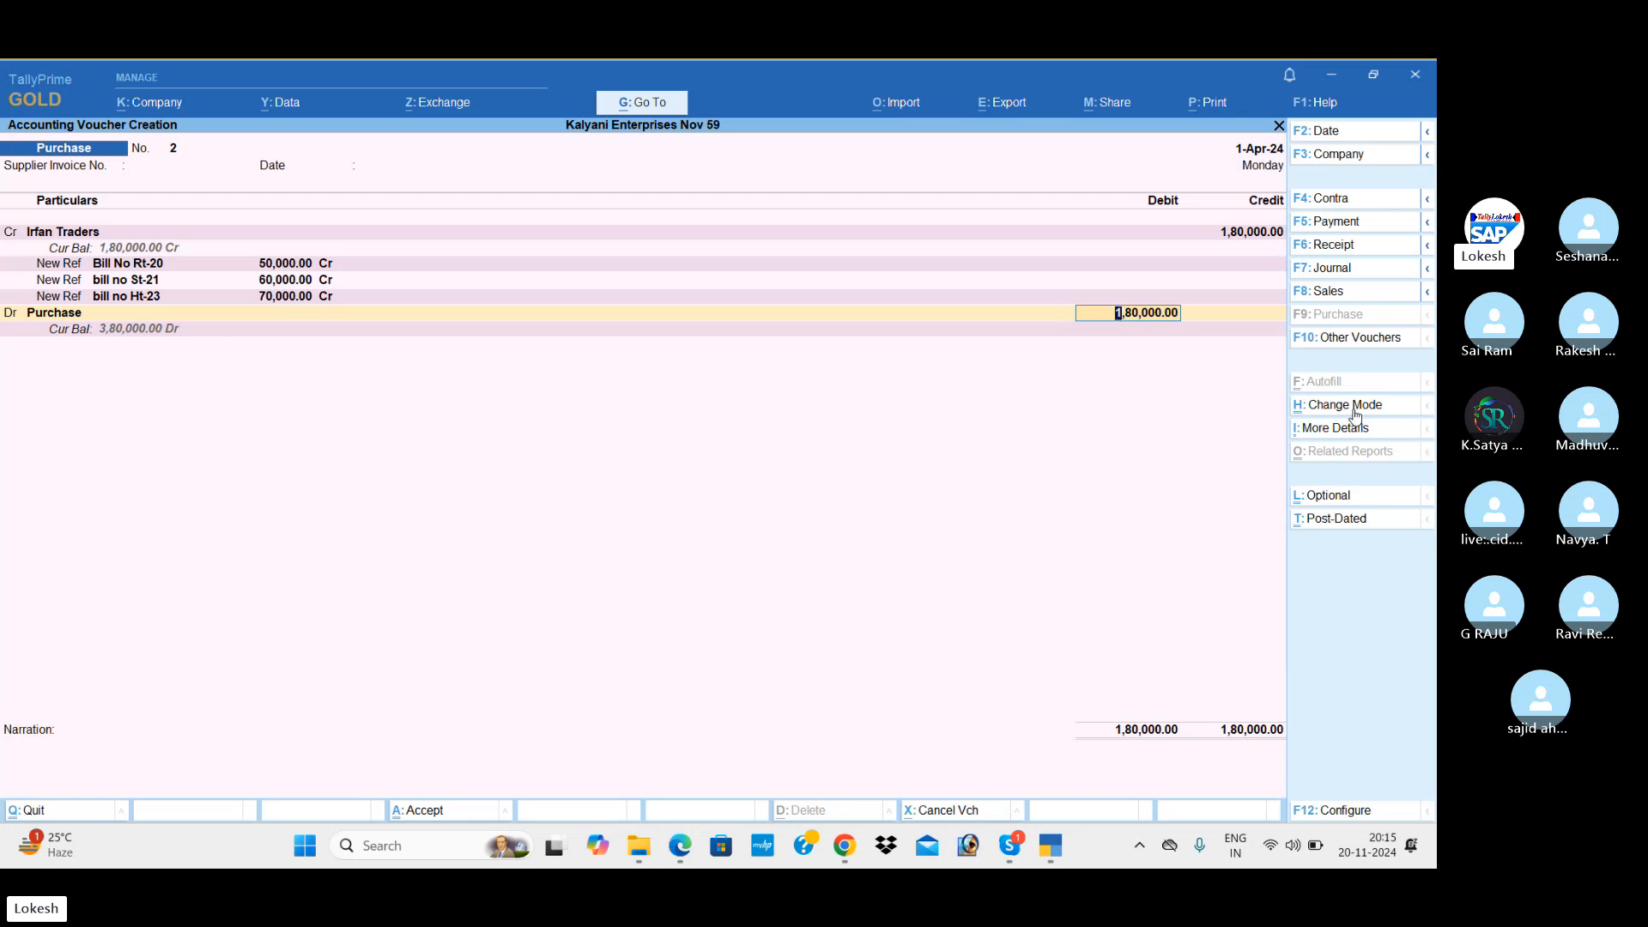
key(Return)
key(Return)
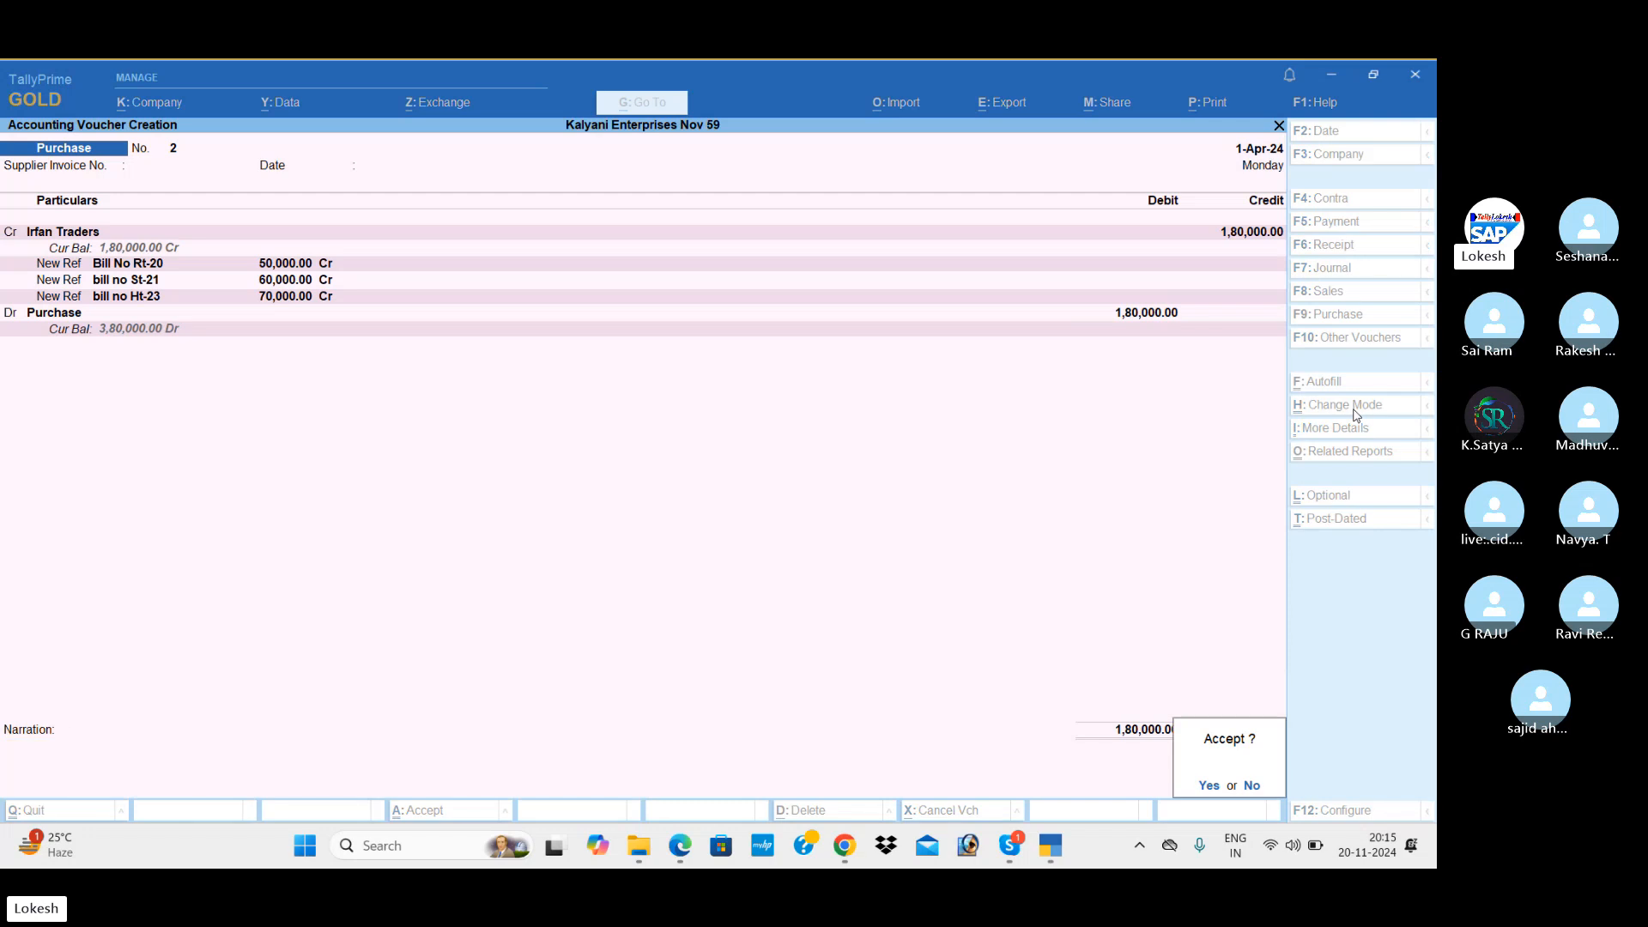
key(Return)
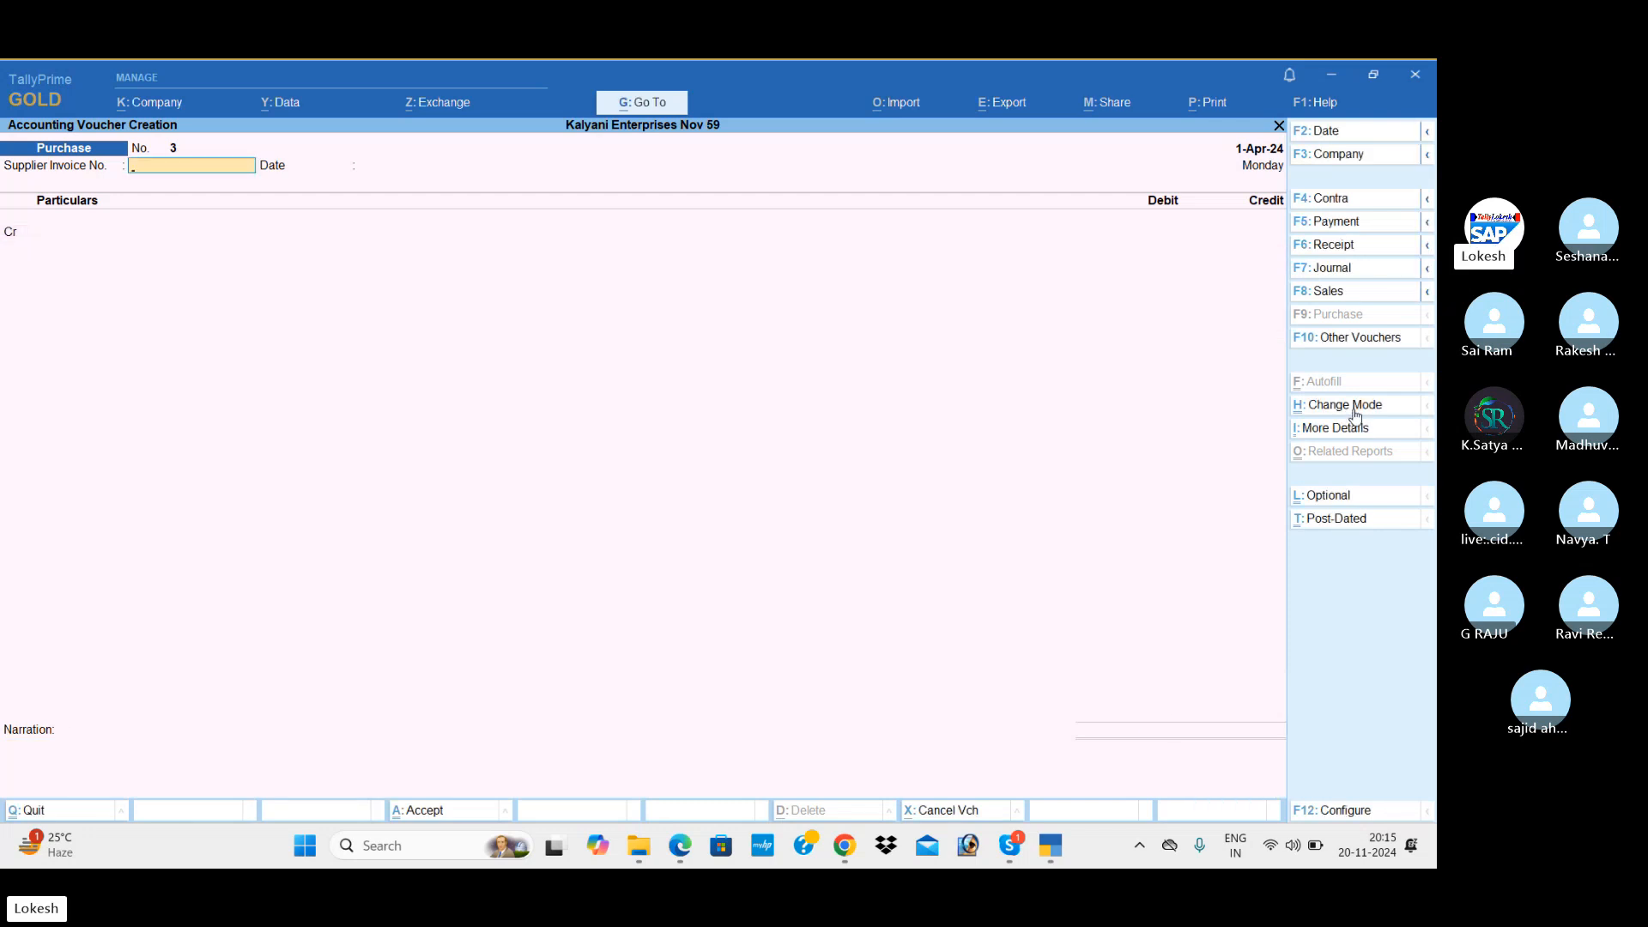
key(alt+Tab)
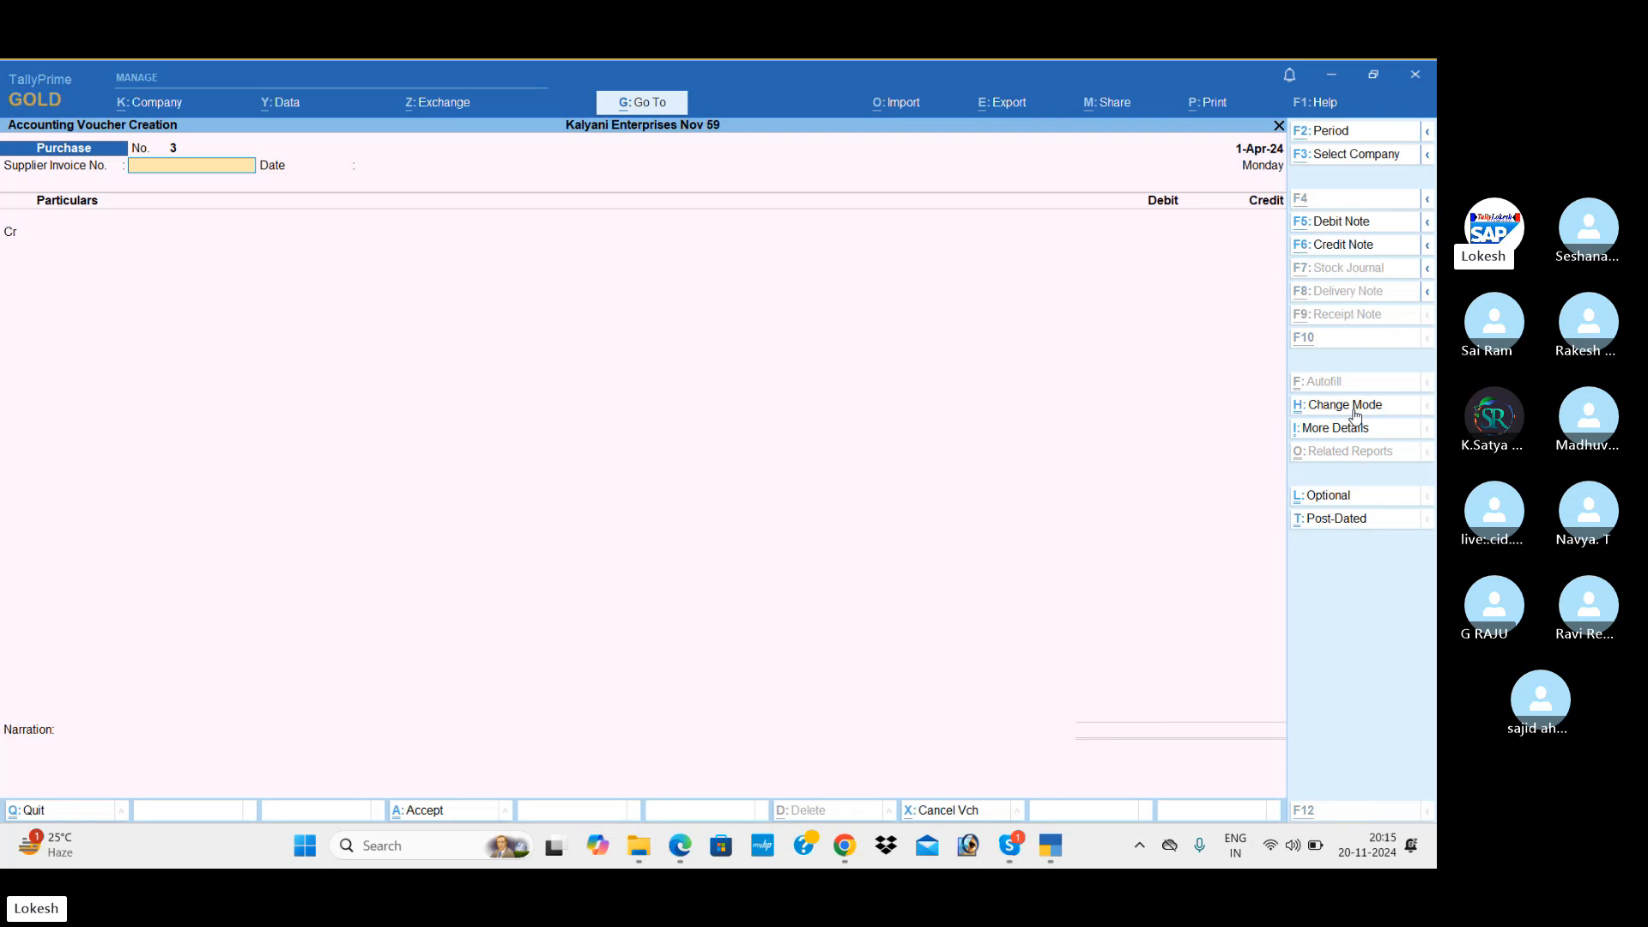